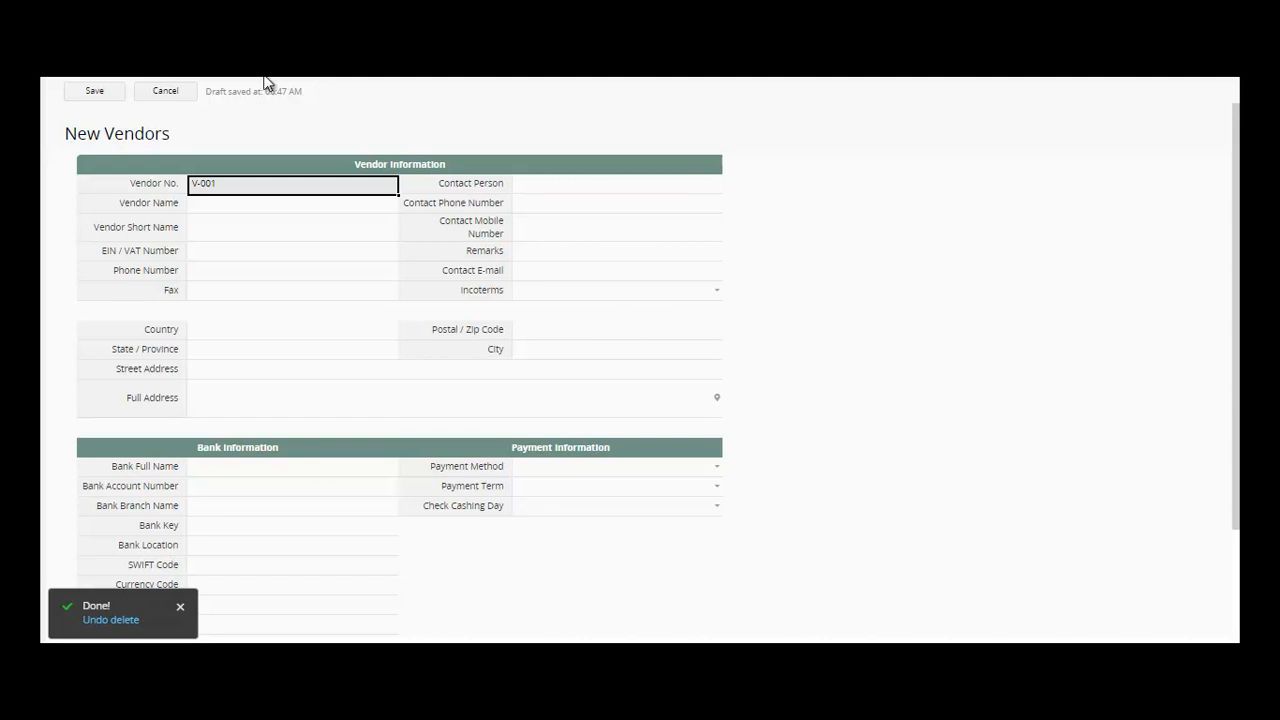
# - Enter vendor name A ELECTRONICS, short name A E, and the EIN / VAT number
pyautogui.moveTo(271, 71)
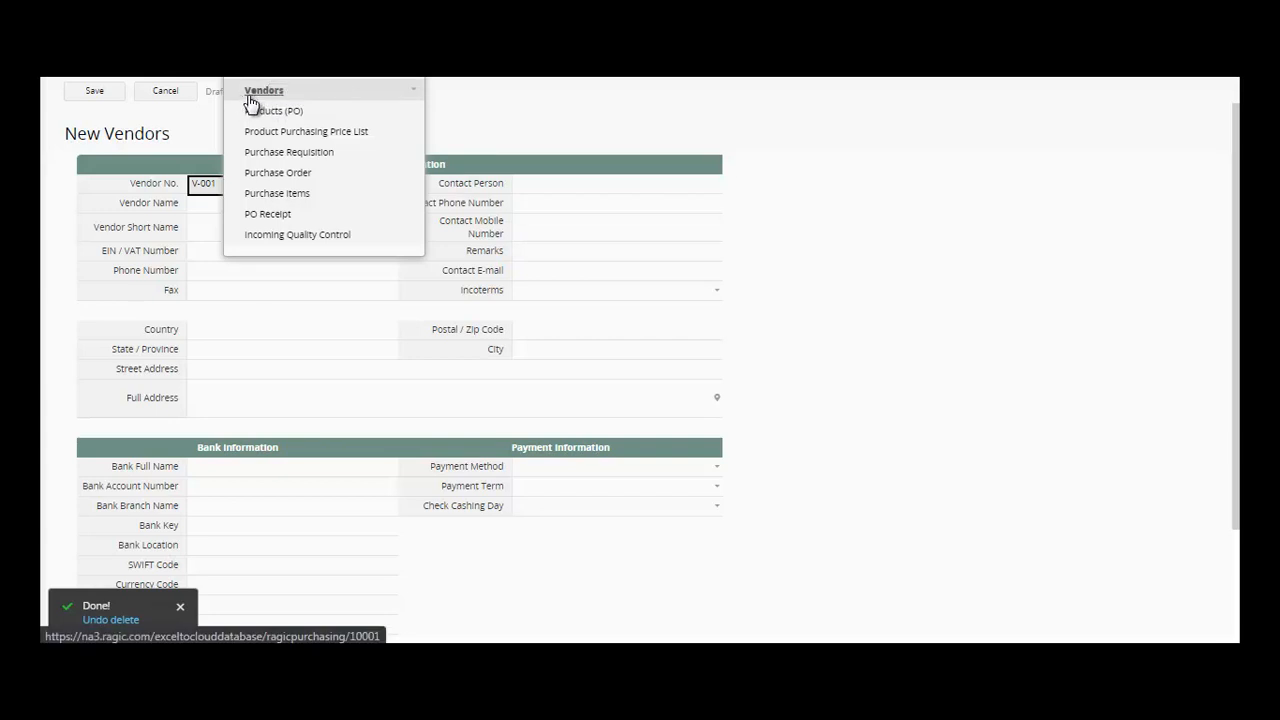
pyautogui.click(211, 205)
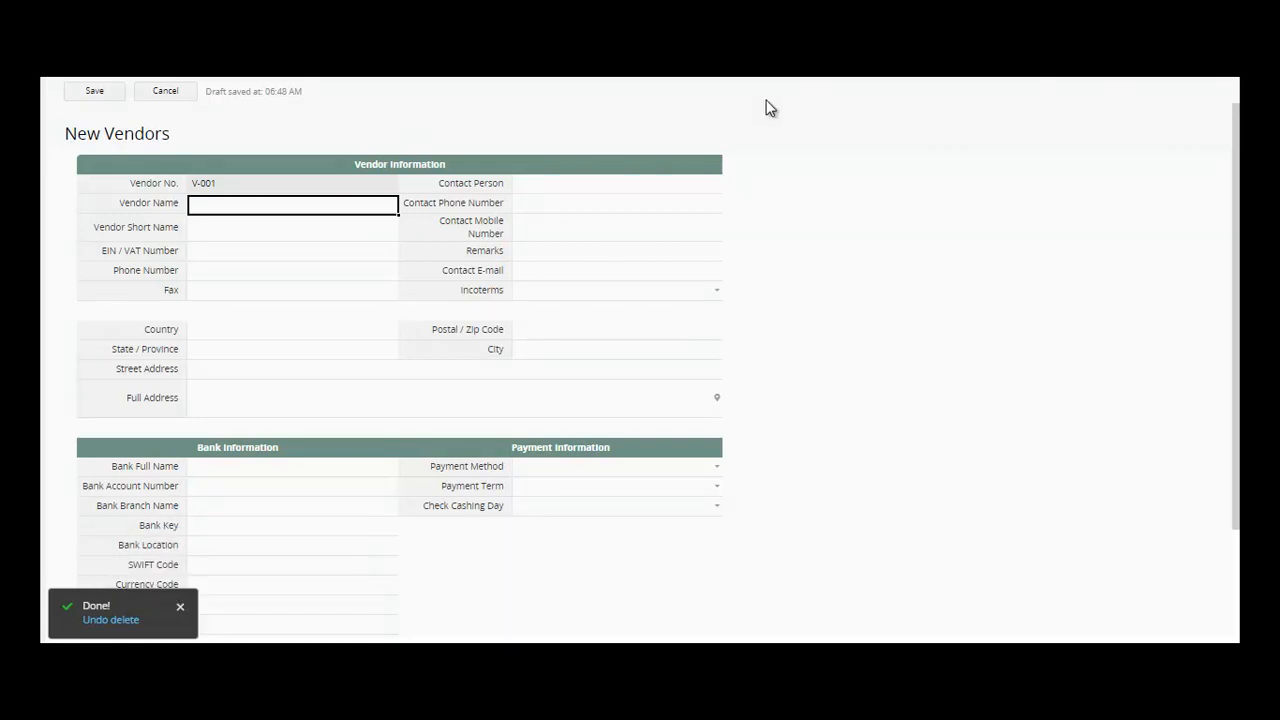
pyautogui.click(281, 207)
pyautogui.write('A ELECTRONICS')
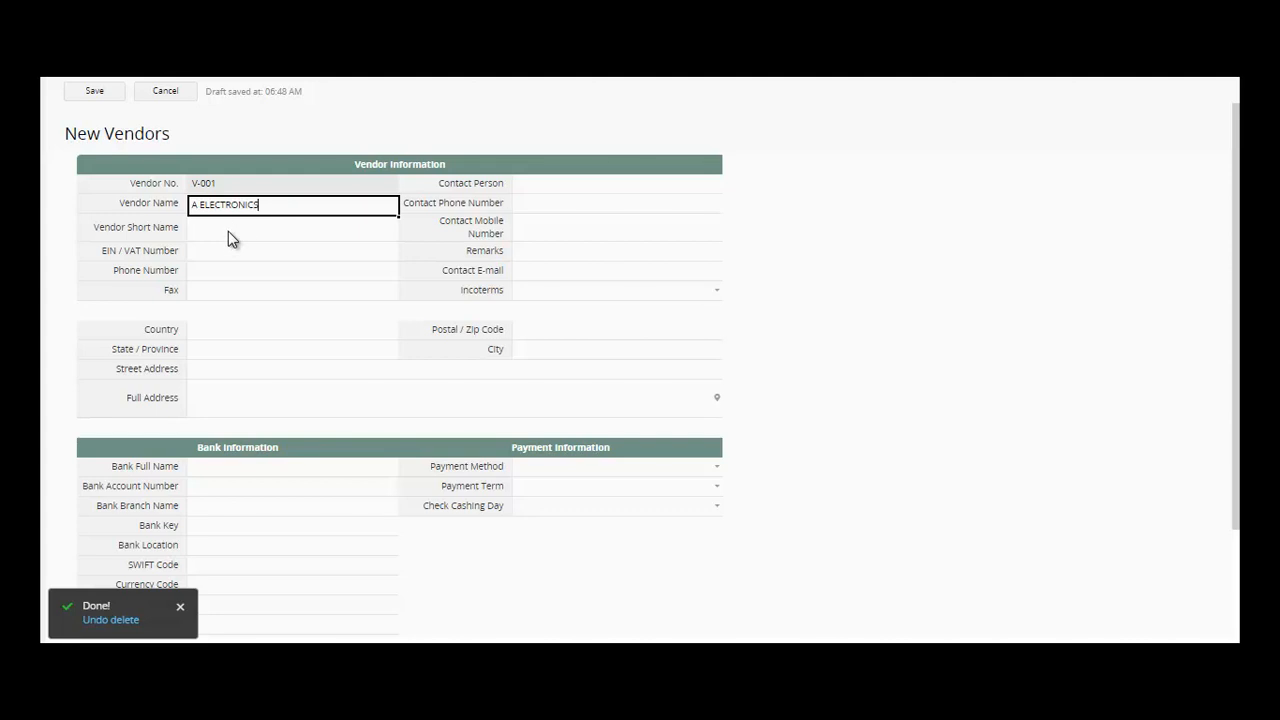
pyautogui.click(228, 232)
pyautogui.write('A E')
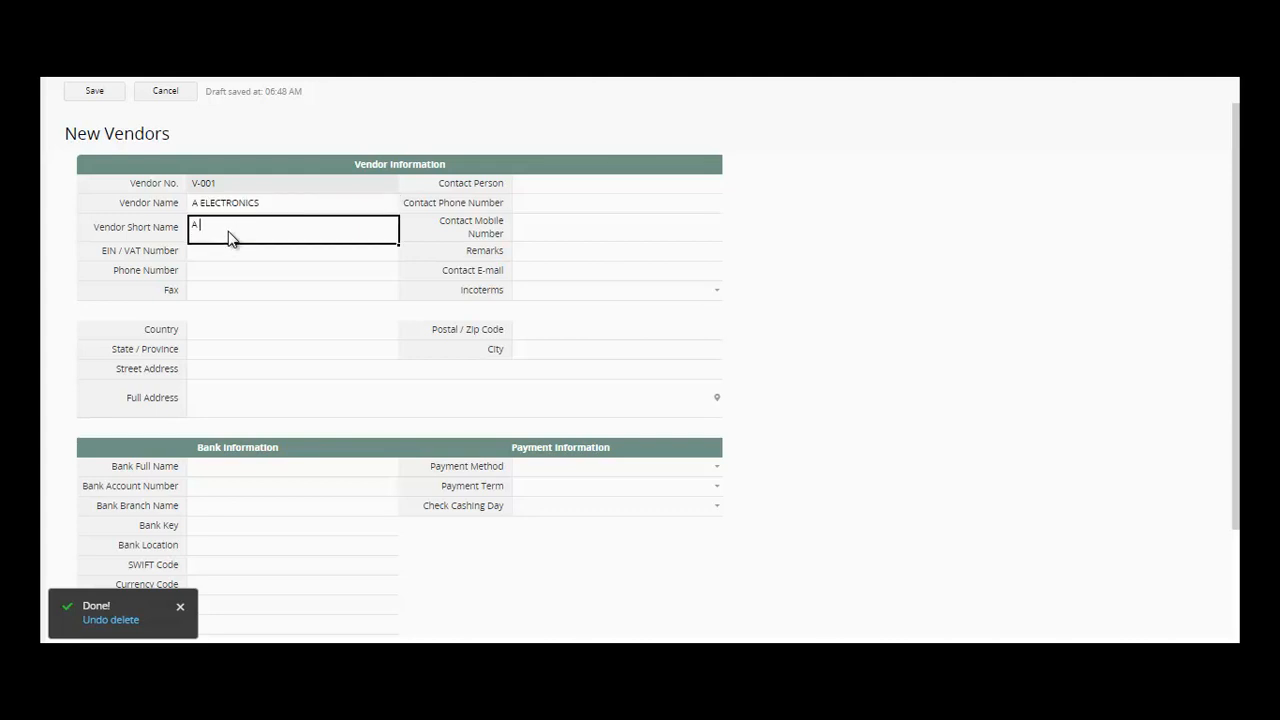
pyautogui.click(228, 260)
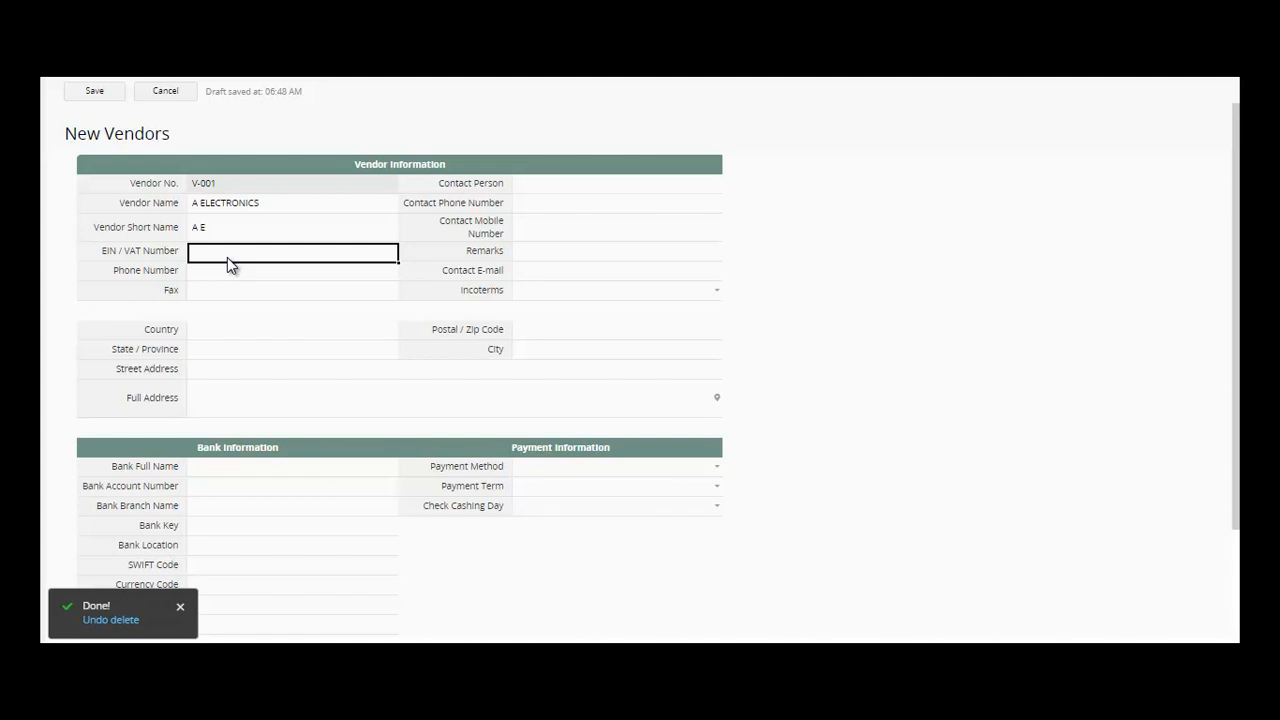
pyautogui.write('10-10001-001')
# - Fill in the vendor's phone number and fax number
pyautogui.click(232, 280)
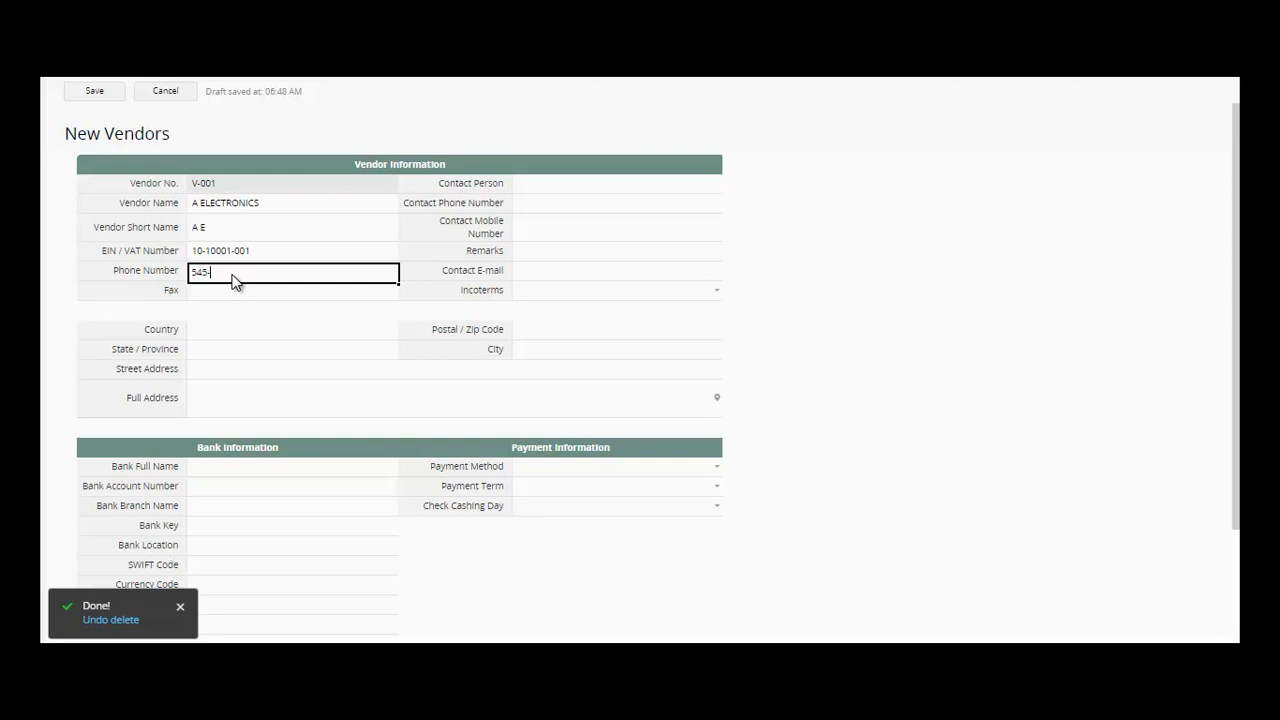
pyautogui.click(225, 296)
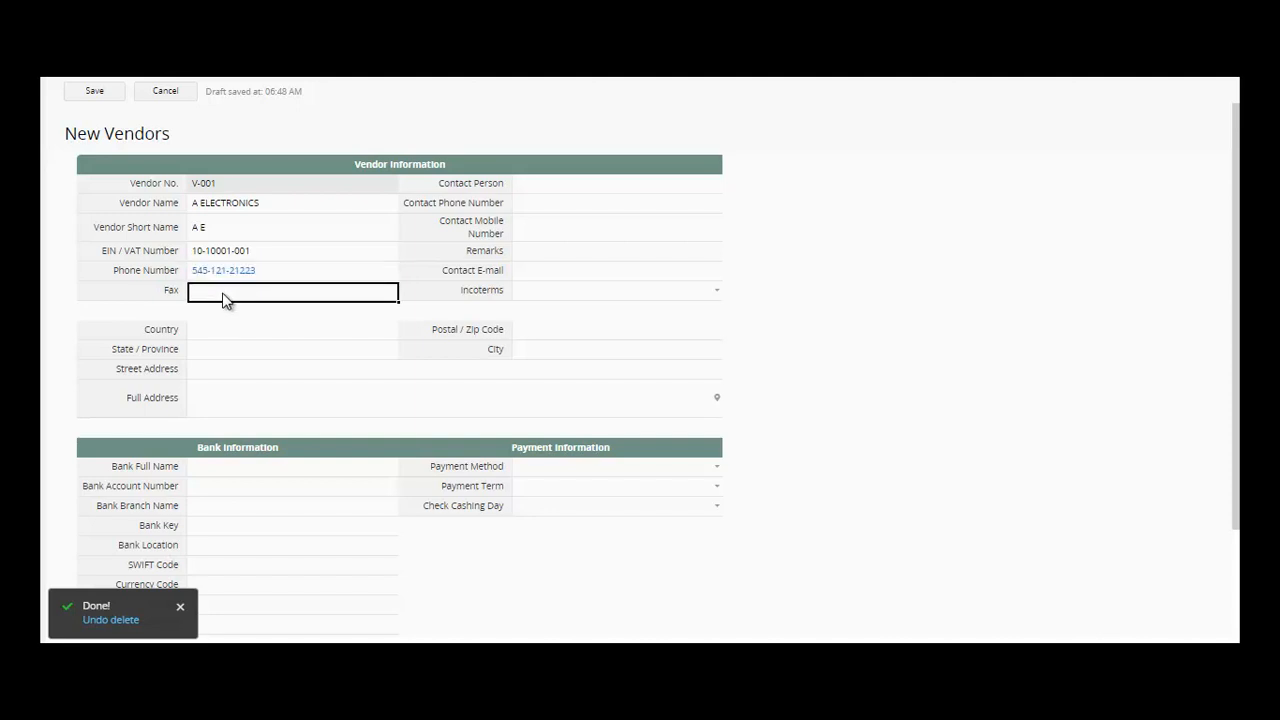
pyautogui.write('234-1234')
pyautogui.click(234, 333)
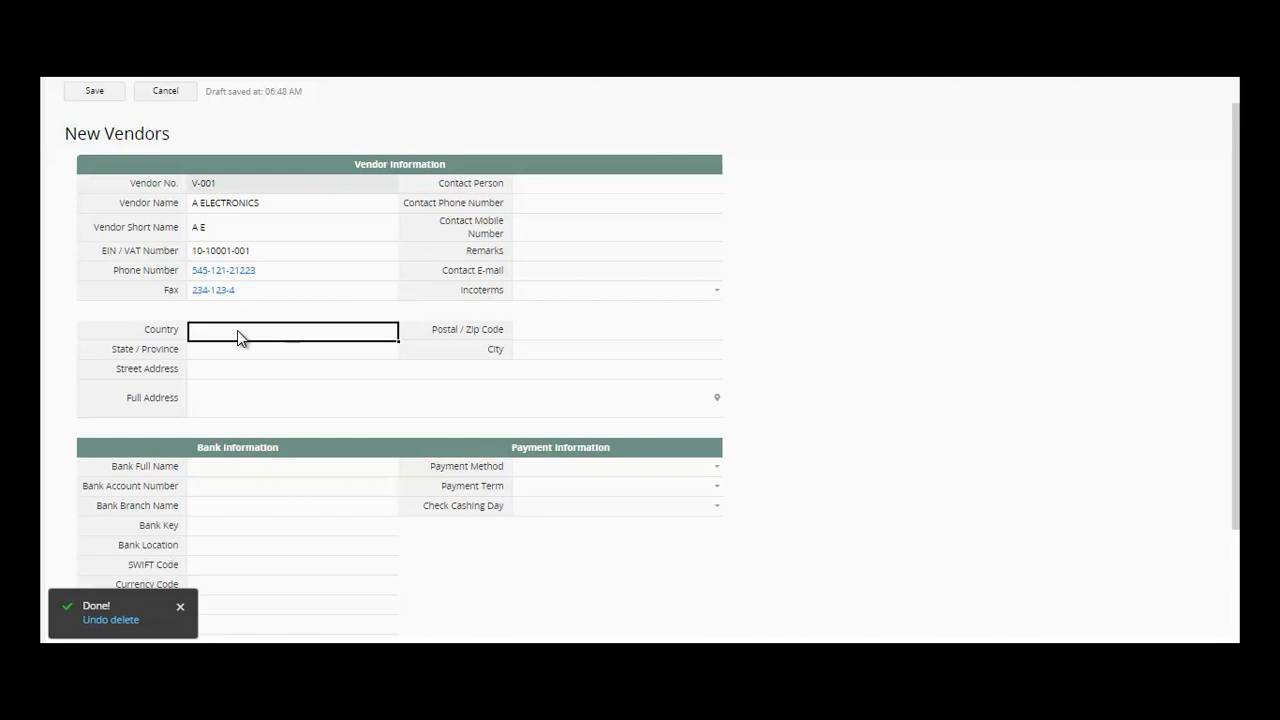
# - Replace the vendor's country CHINA with PHILIPPINES
pyautogui.write('CHINA')
pyautogui.click(239, 351)
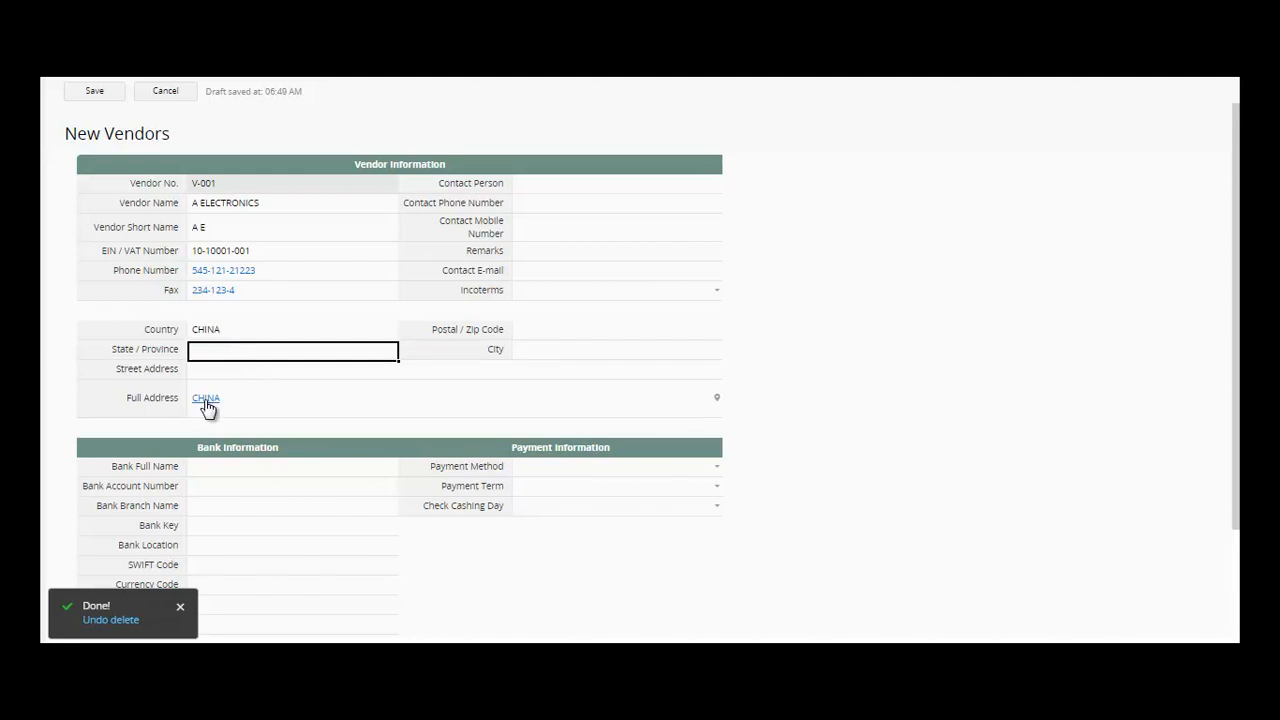
pyautogui.click(246, 334)
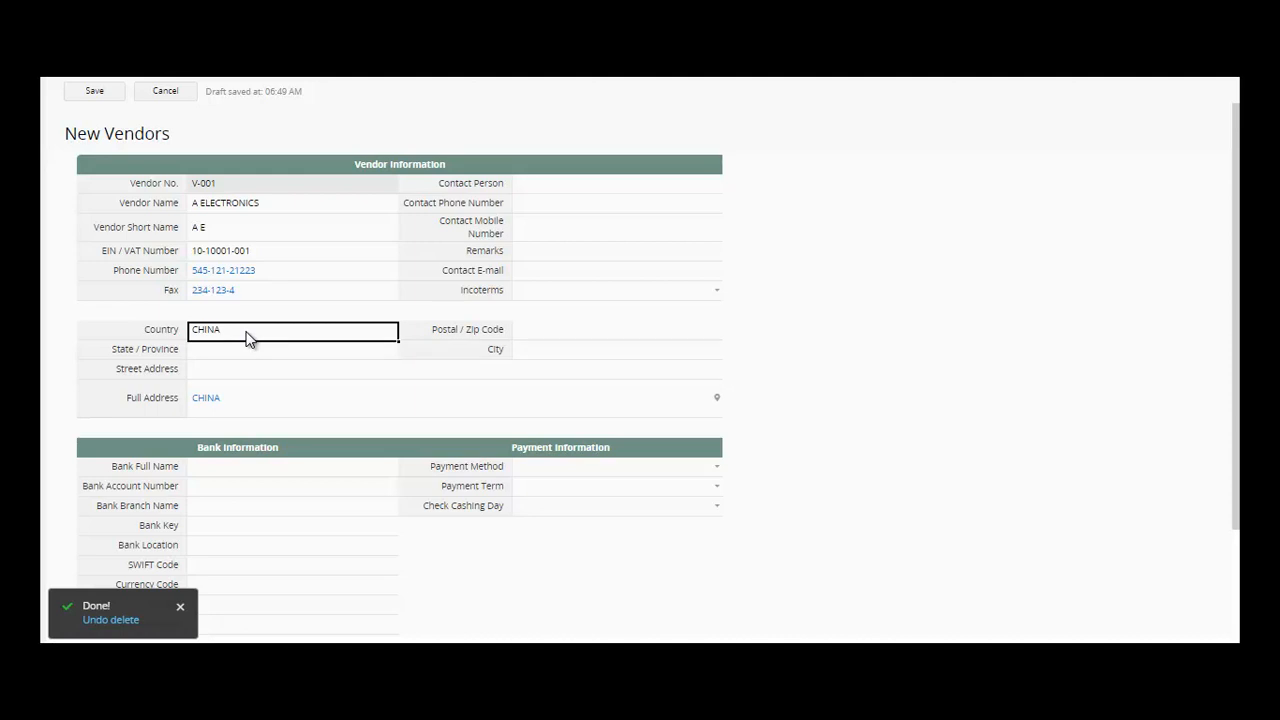
pyautogui.press('BackSpace')
pyautogui.press('BackSpace')
pyautogui.press('BackSpace')
pyautogui.press('BackSpace')
pyautogui.press('BackSpace')
pyautogui.write('PHILIP')
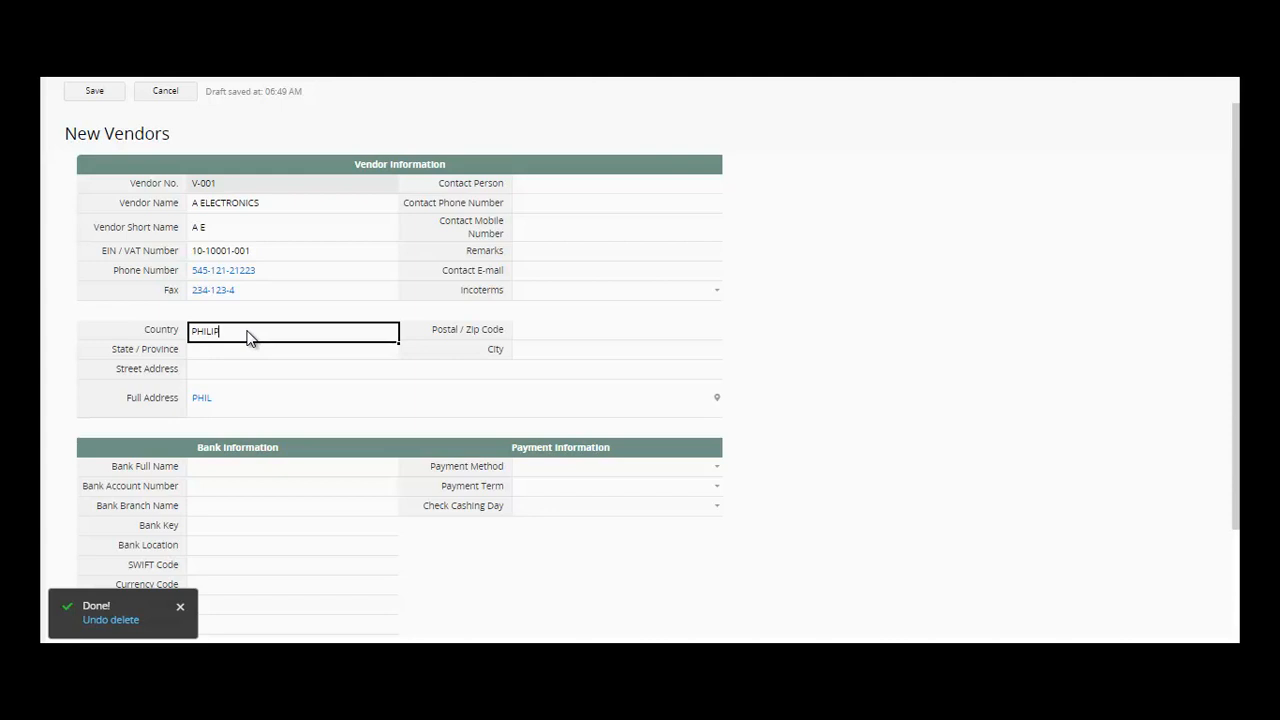
pyautogui.write('PINES')
pyautogui.press('Tab')
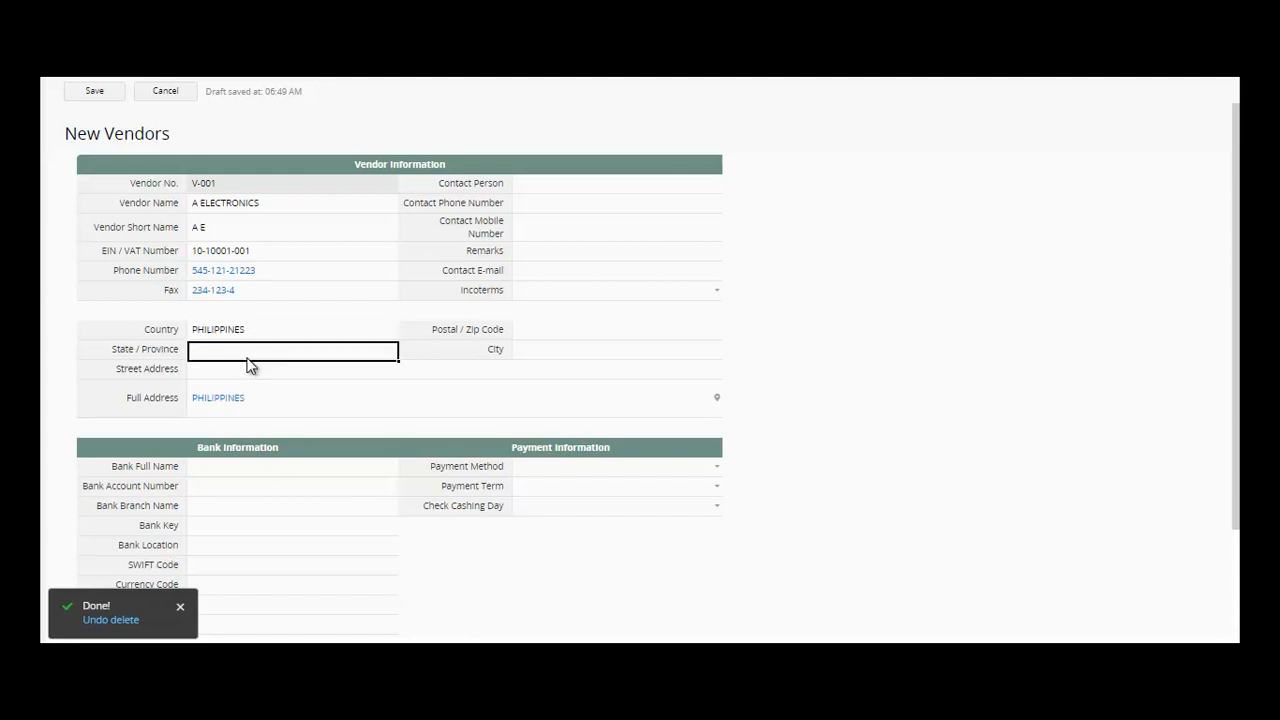
# - Enter State / Province NATIONAL CAPITAL REGION and the vendor's street address
pyautogui.write('NATIONAL C')
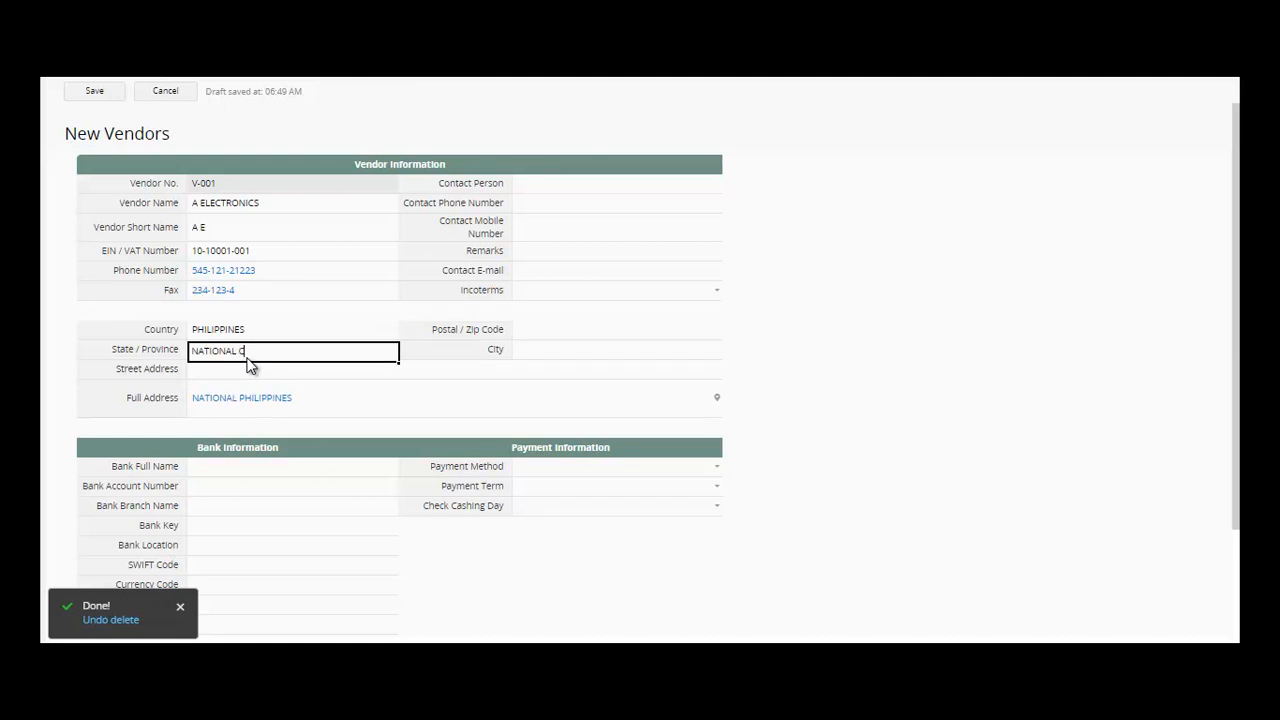
pyautogui.write('APITAL REGION')
pyautogui.click(238, 371)
pyautogui.write('123')
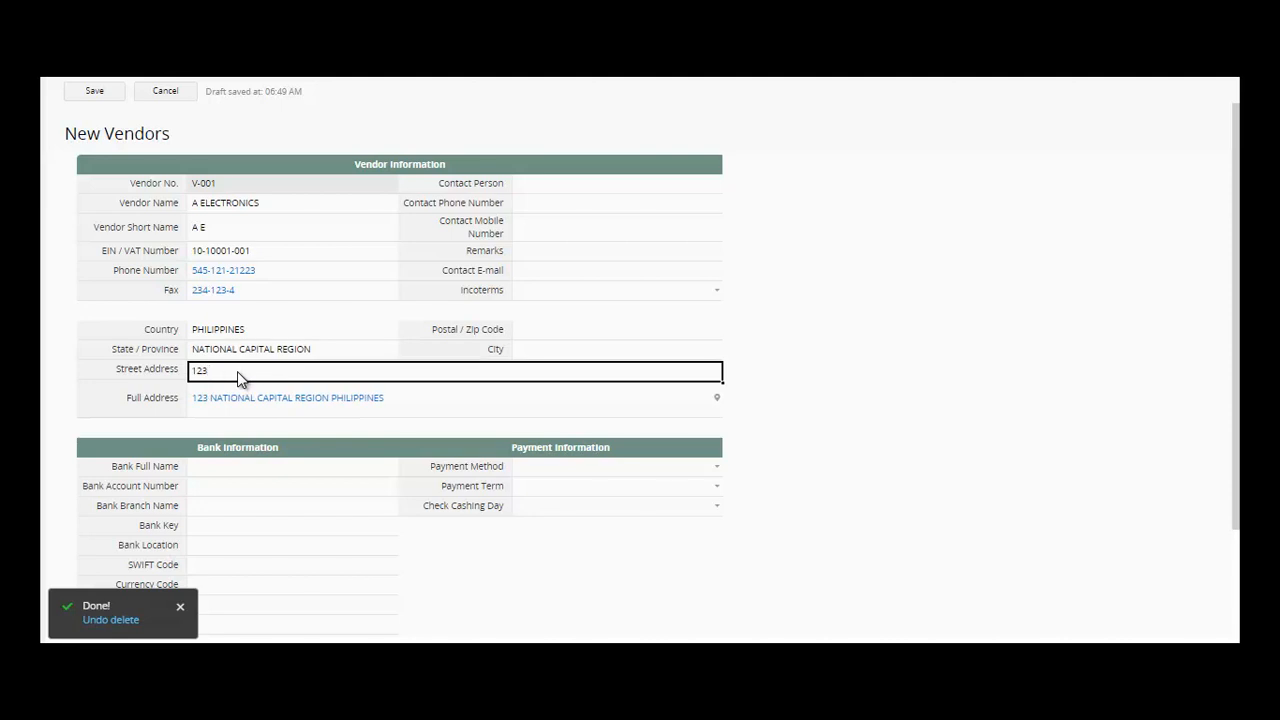
pyautogui.write(' SUNRISE VILLAGE')
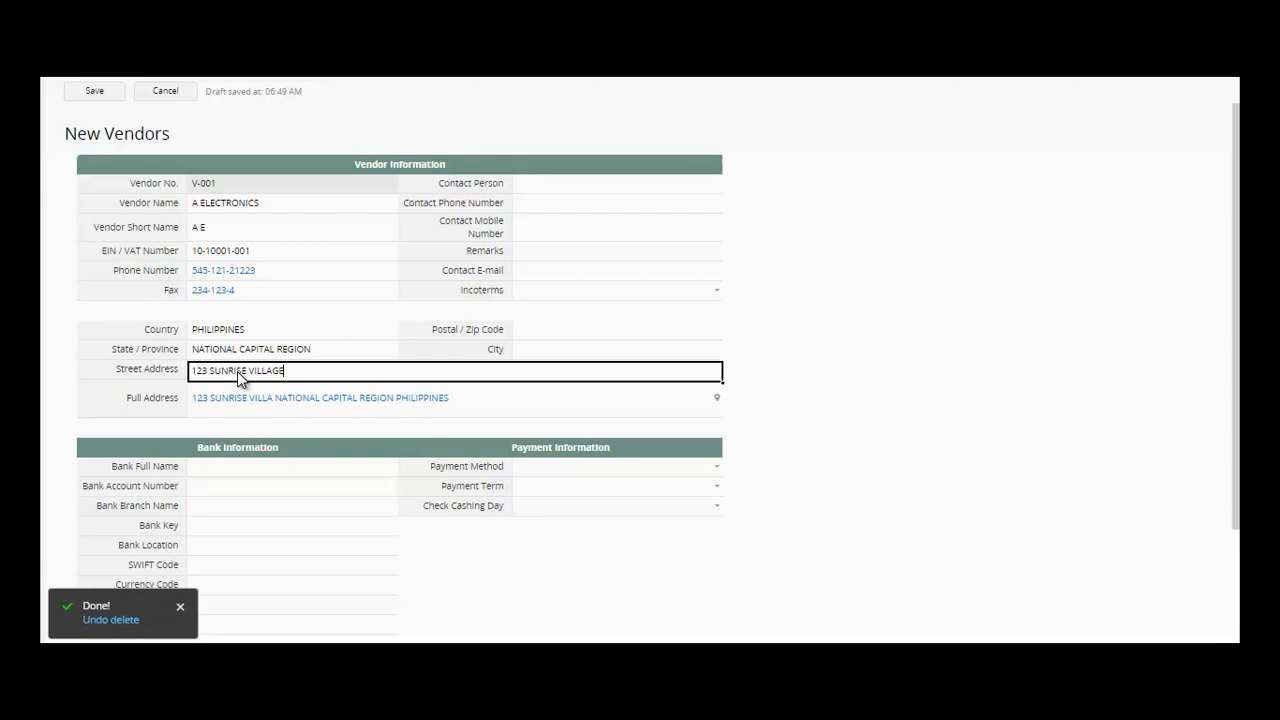
pyautogui.write(' MA')
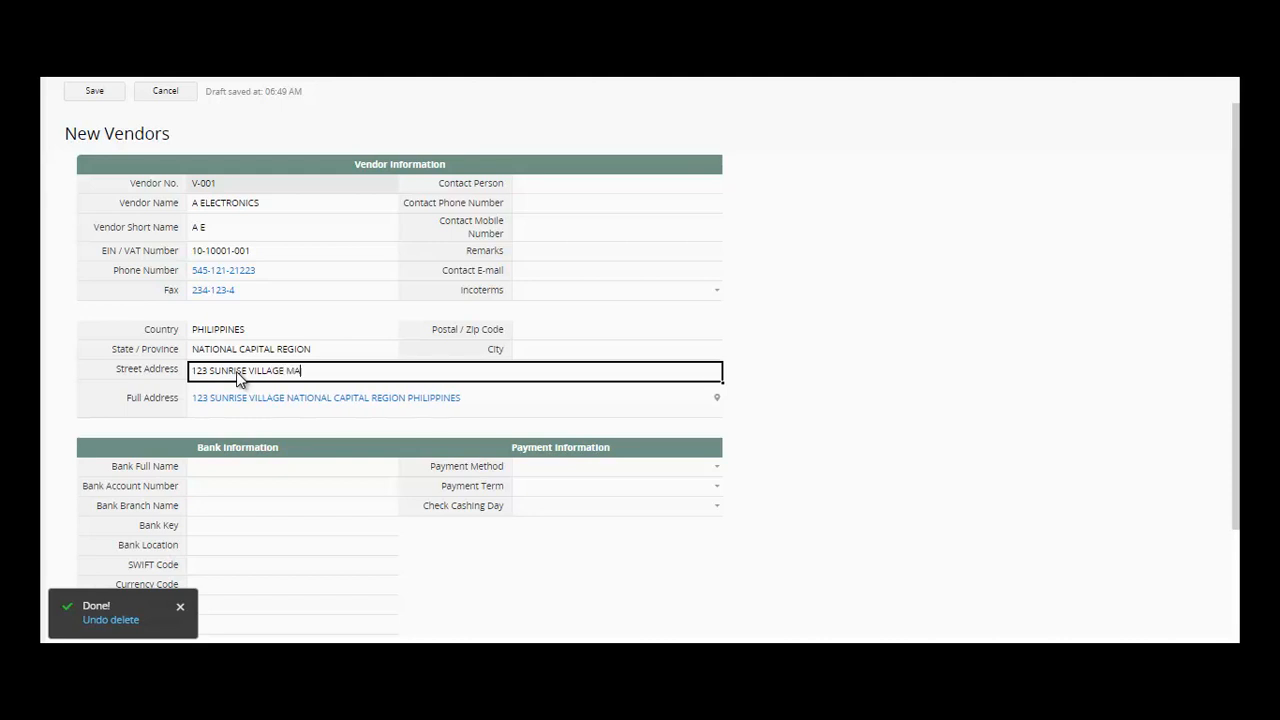
pyautogui.write('KATI CITY')
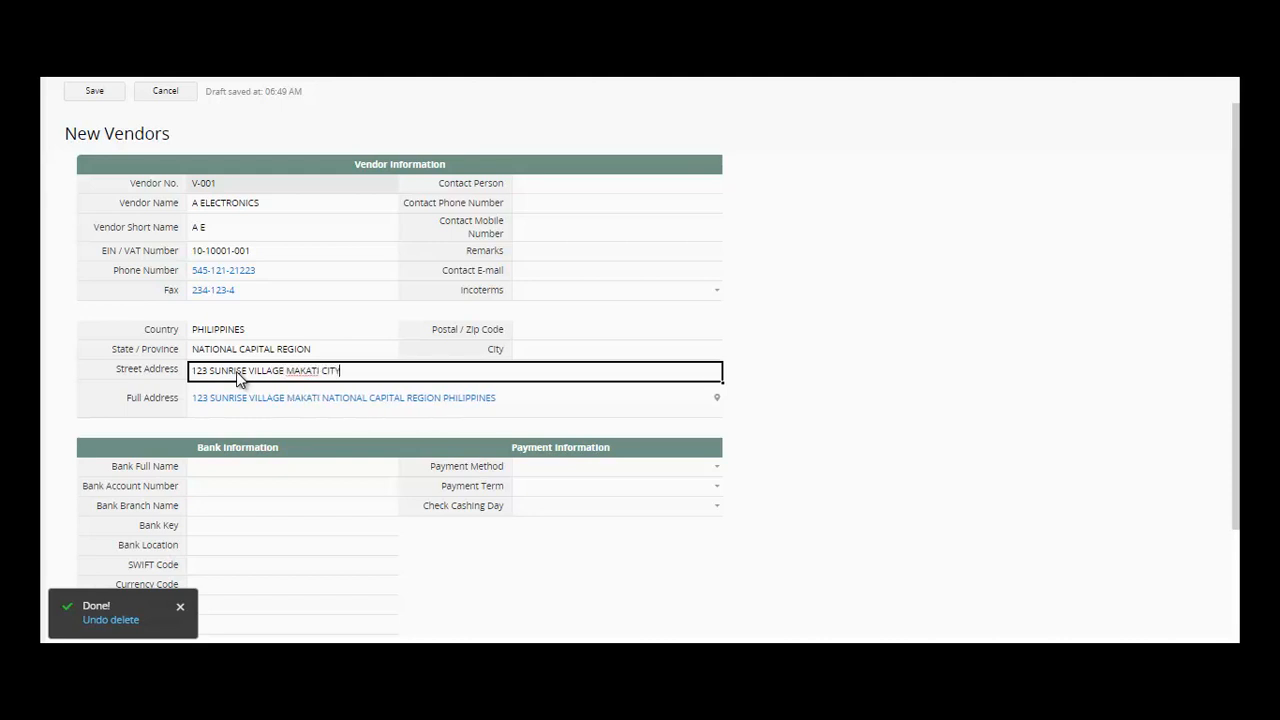
pyautogui.click(645, 193)
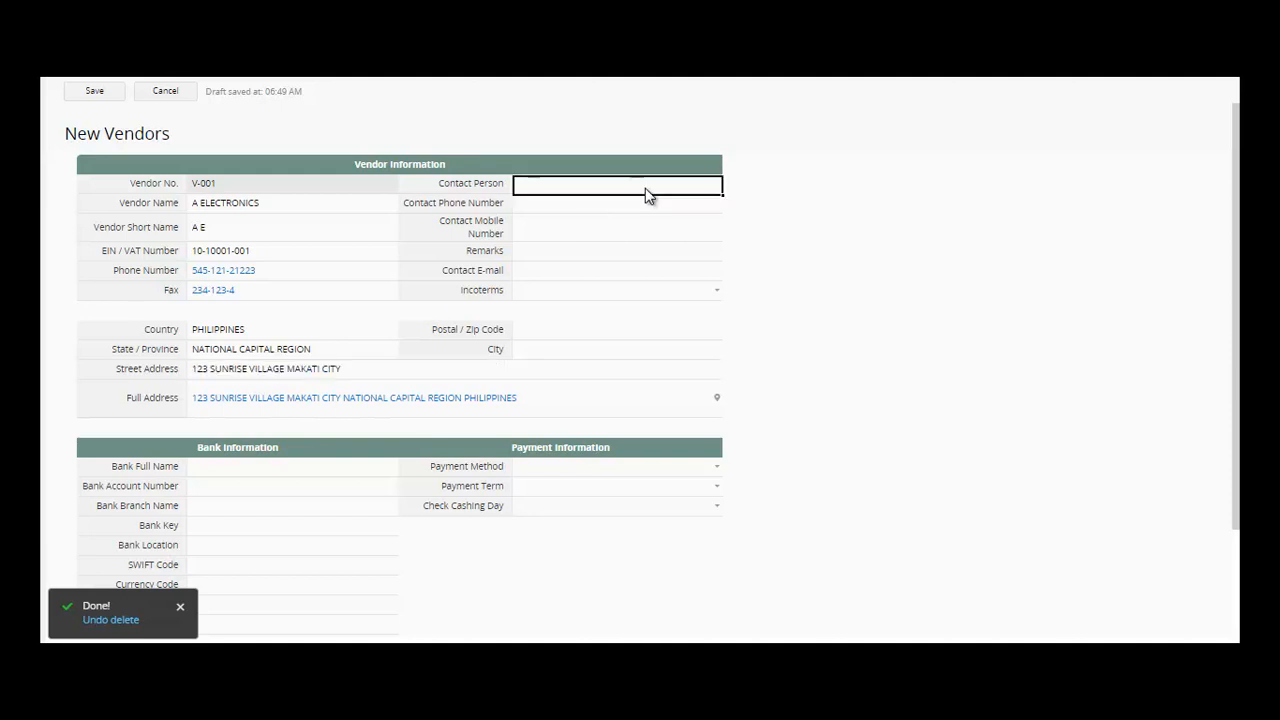
# - Enter the contact person's name, contact phone number and mobile number
pyautogui.write('JUAN DELA CRUZ')
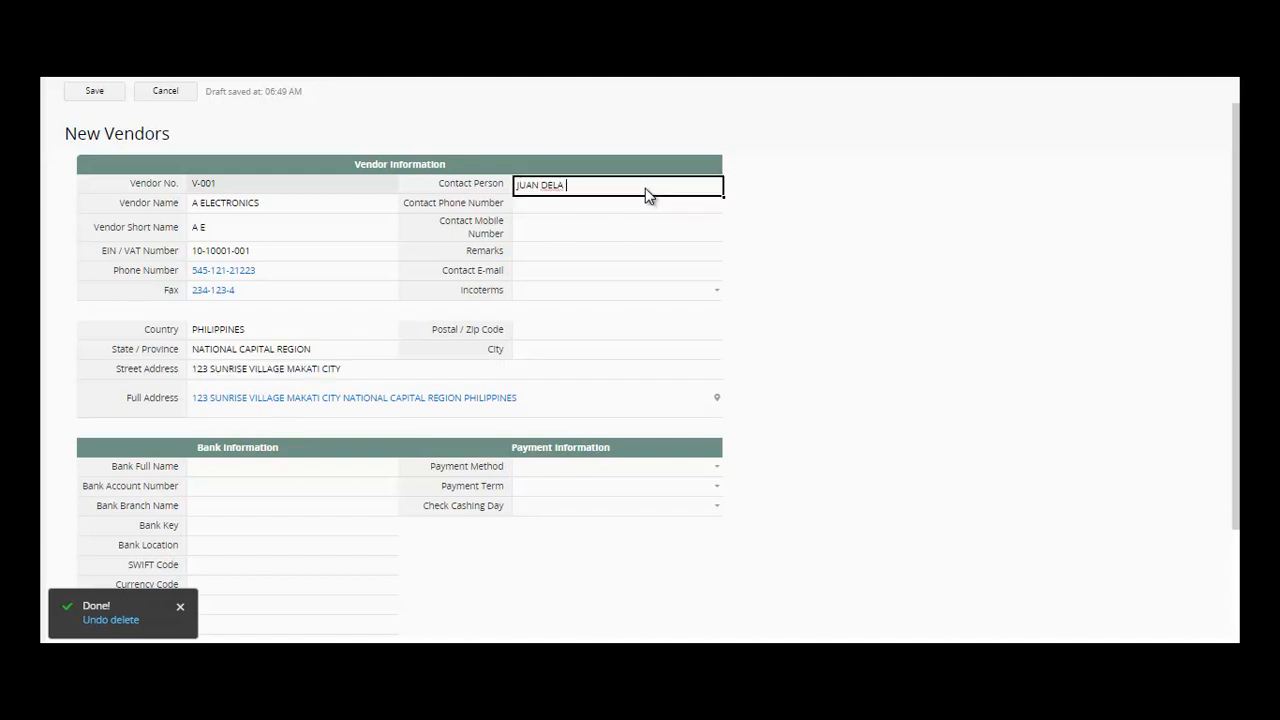
pyautogui.click(626, 215)
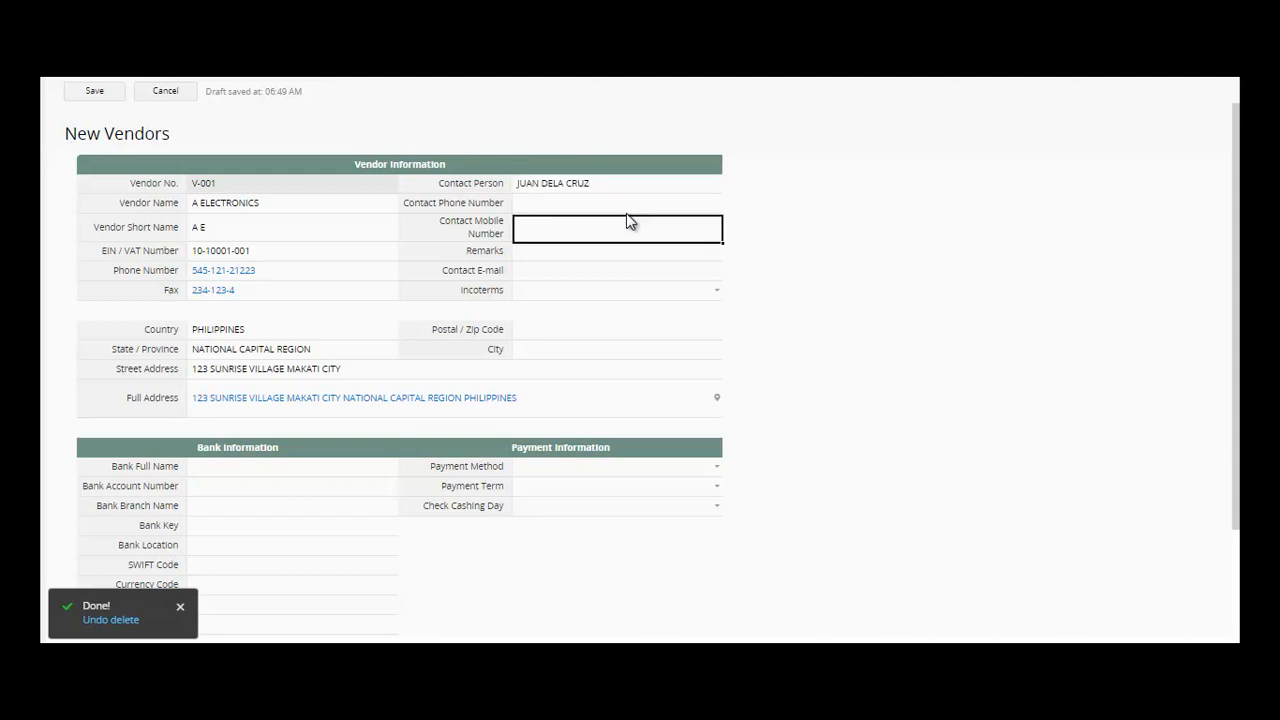
pyautogui.click(625, 207)
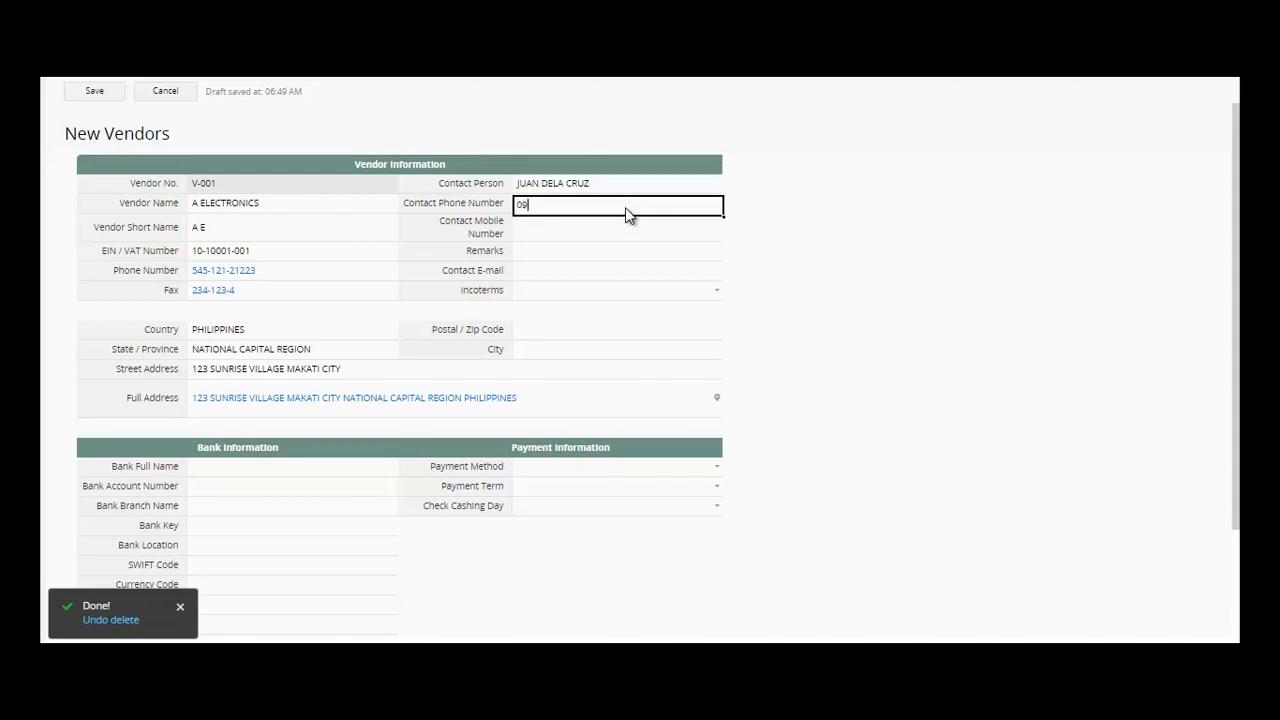
pyautogui.click(616, 229)
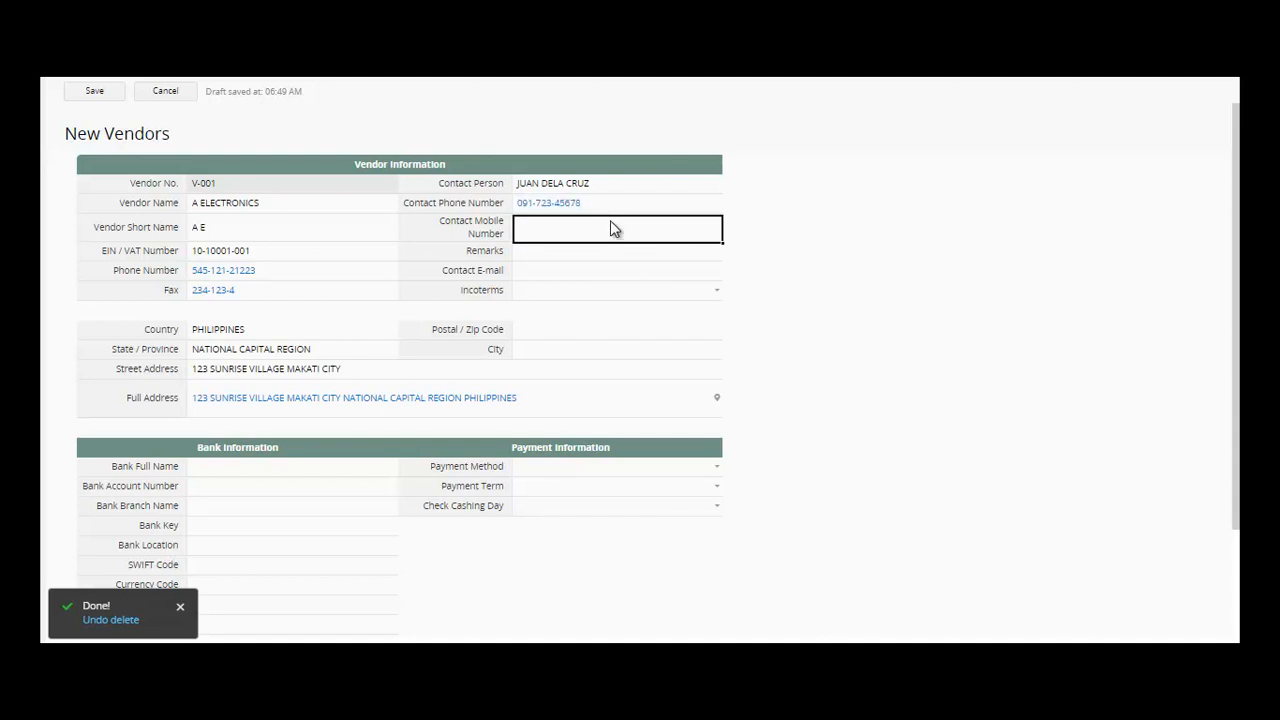
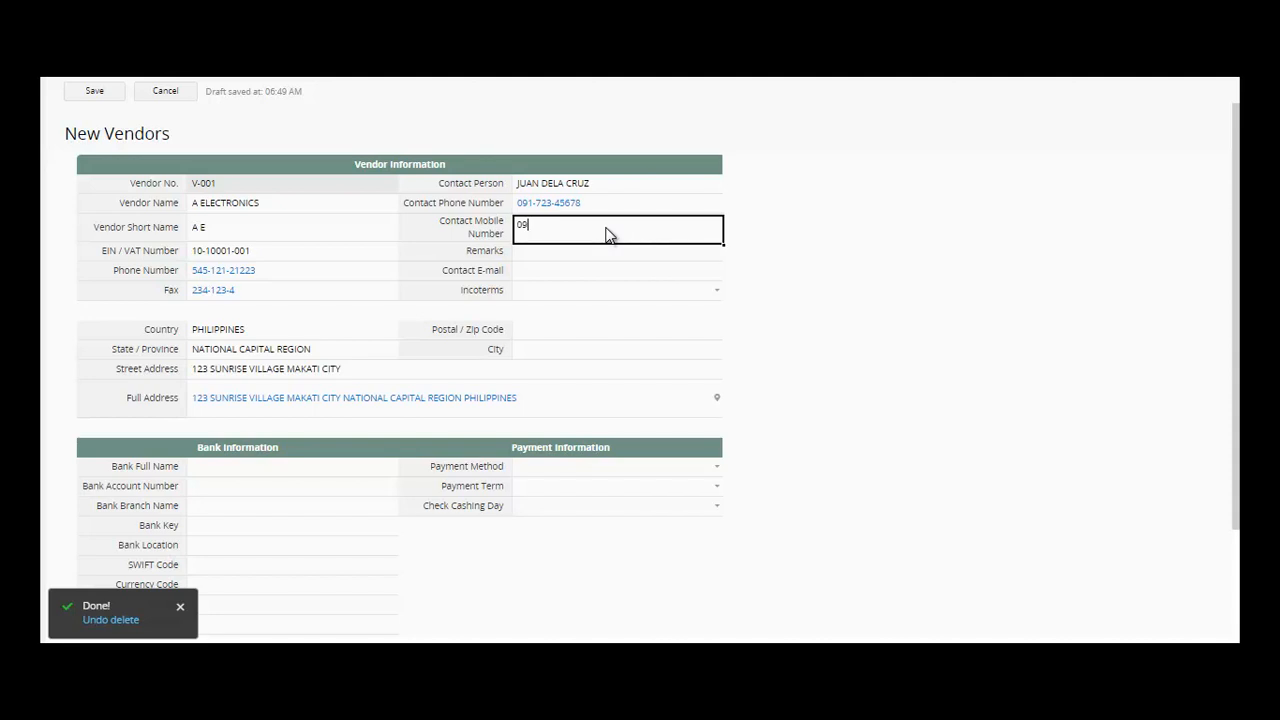
# - Add the remark PURCHASING OFFICER and the contact's e-mail address
pyautogui.click(601, 255)
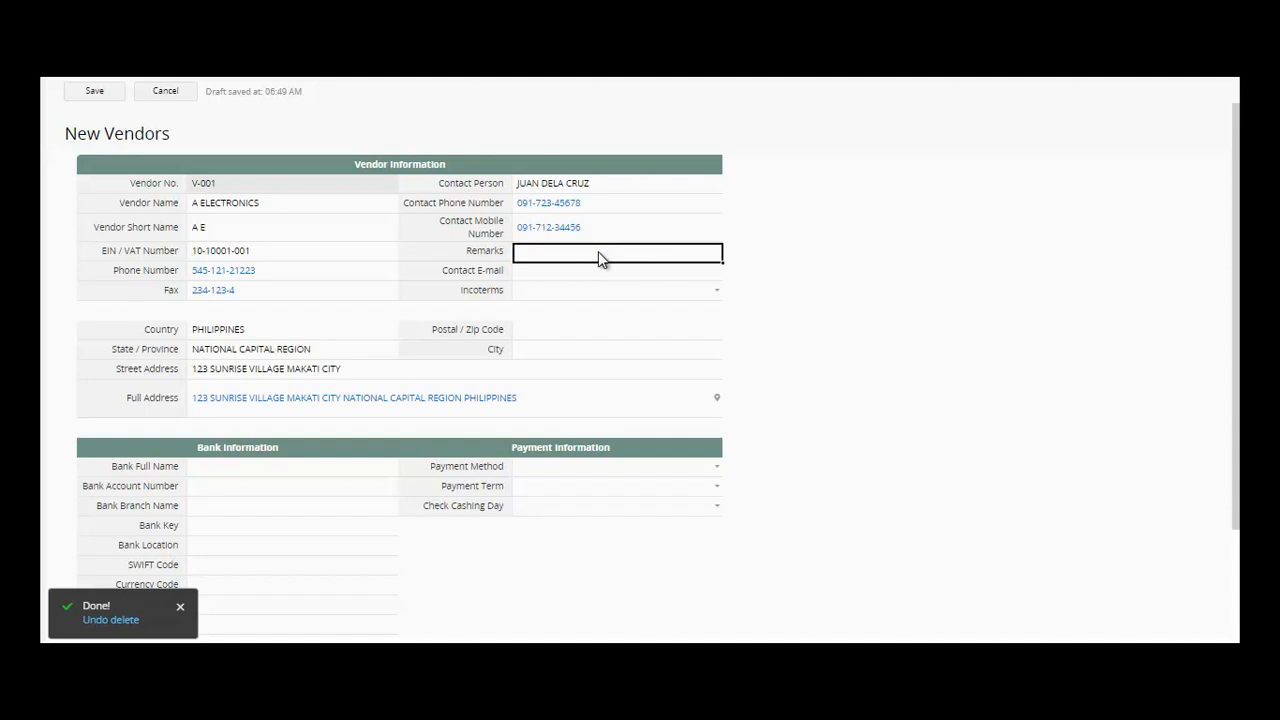
pyautogui.write('PURCHA')
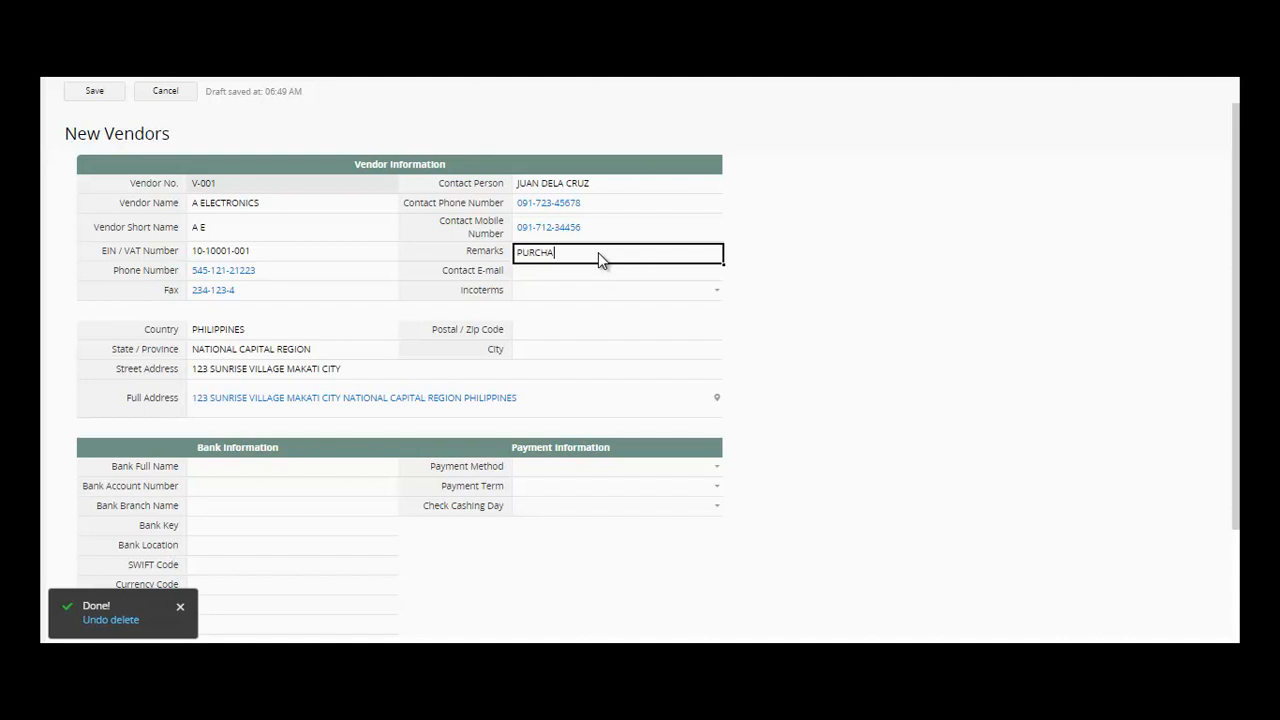
pyautogui.write('SEIGNG')
pyautogui.press('BackSpace')
pyautogui.press('BackSpace')
pyautogui.press('BackSpace')
pyautogui.click(594, 274)
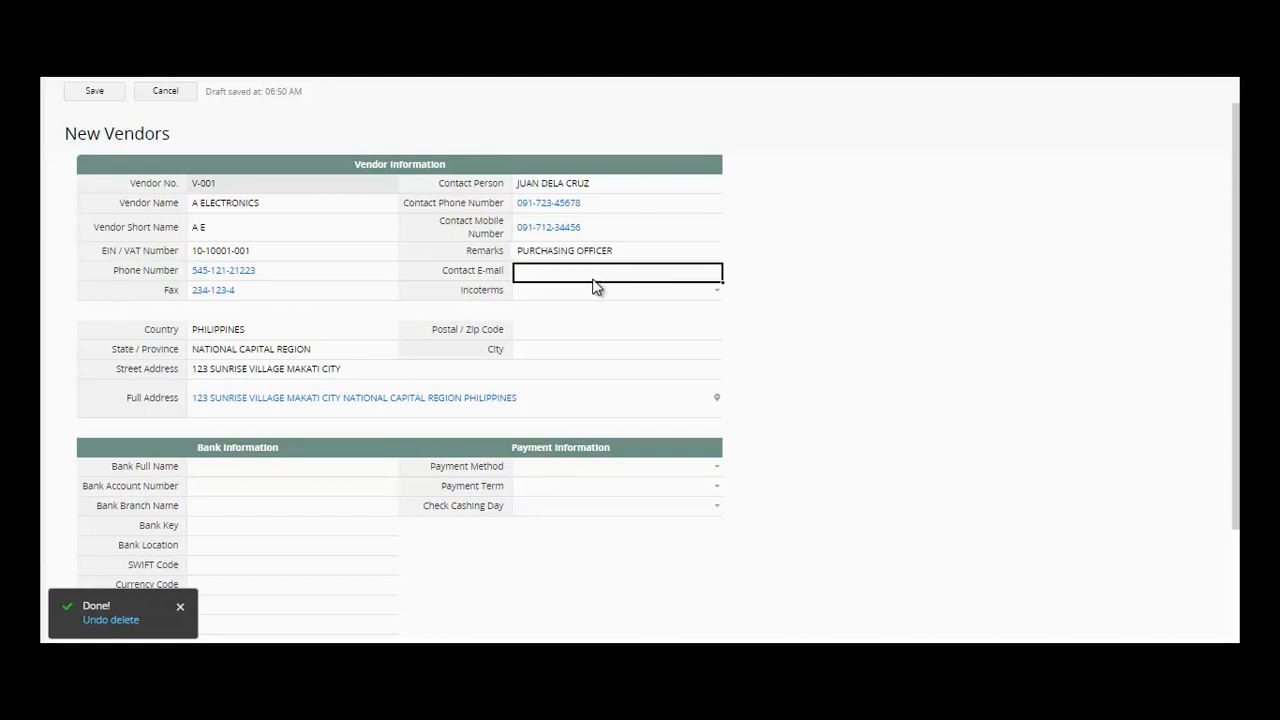
pyautogui.write('j')
pyautogui.press('BackSpace')
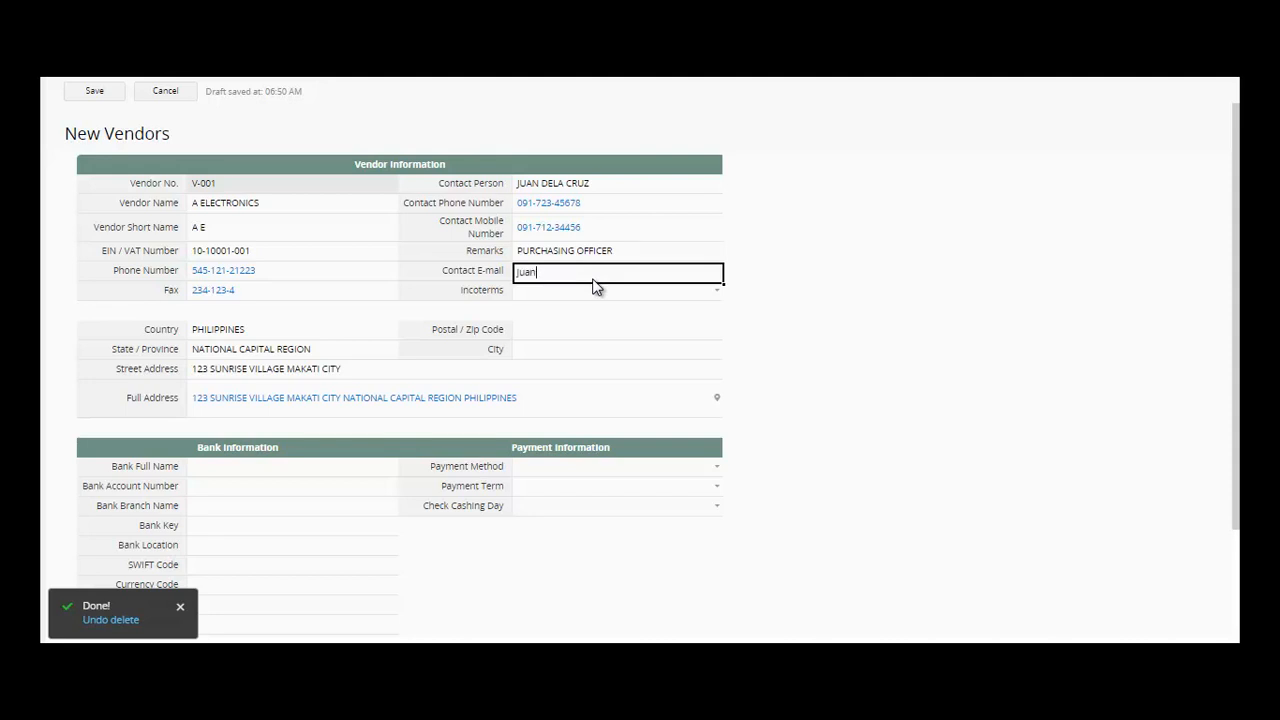
pyautogui.press('Tab')
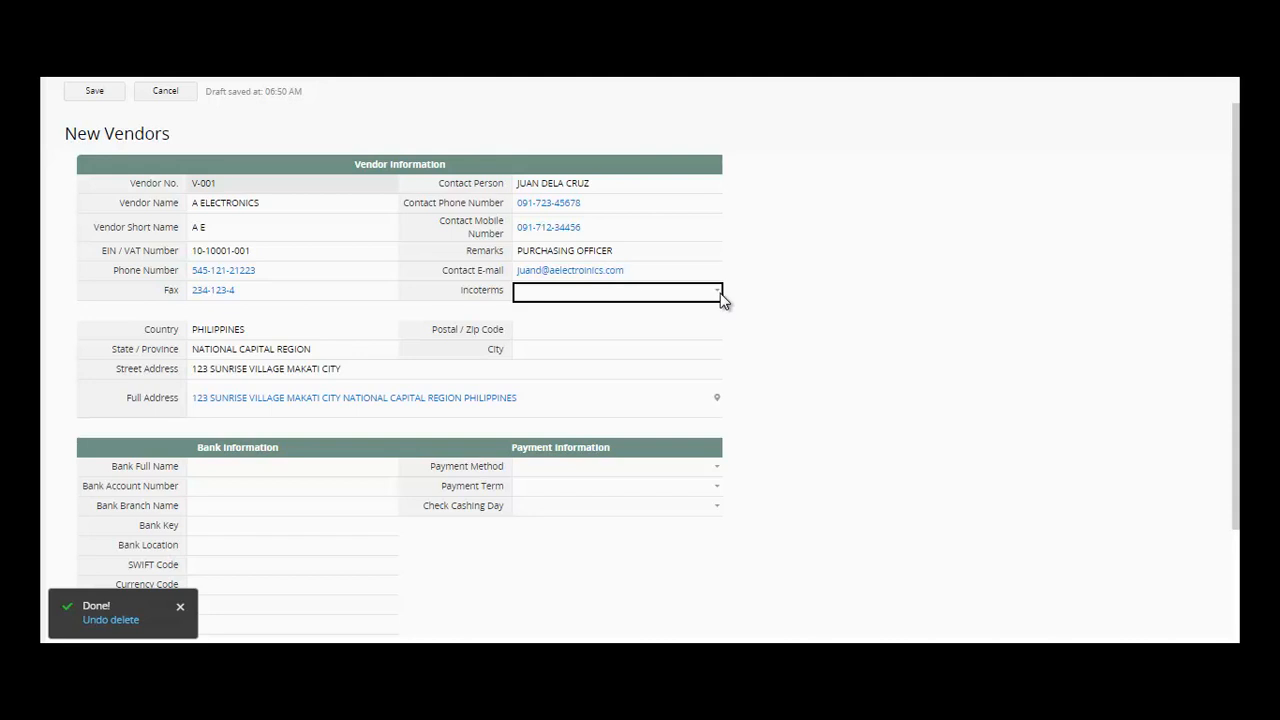
# - Choose Incoterm EXW and enter postal code 4017 and city makati
pyautogui.click(720, 293)
pyautogui.click(705, 313)
pyautogui.click(631, 348)
pyautogui.click(624, 330)
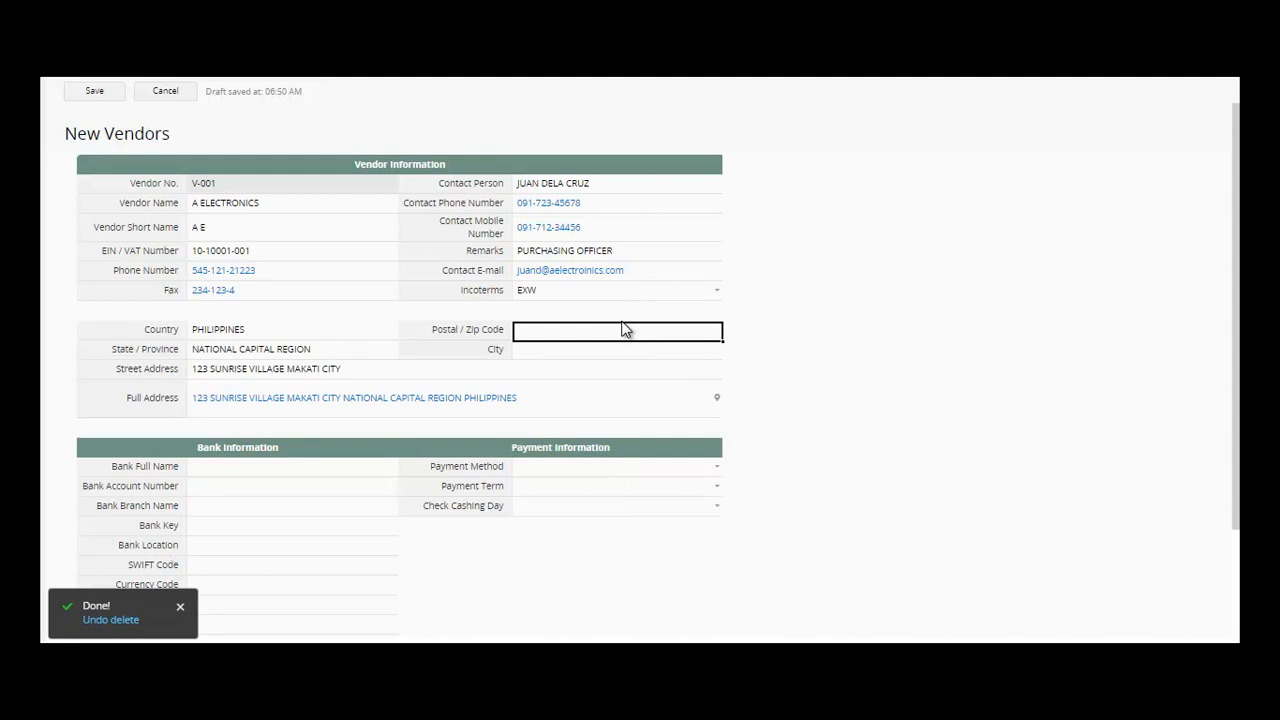
pyautogui.write('4017')
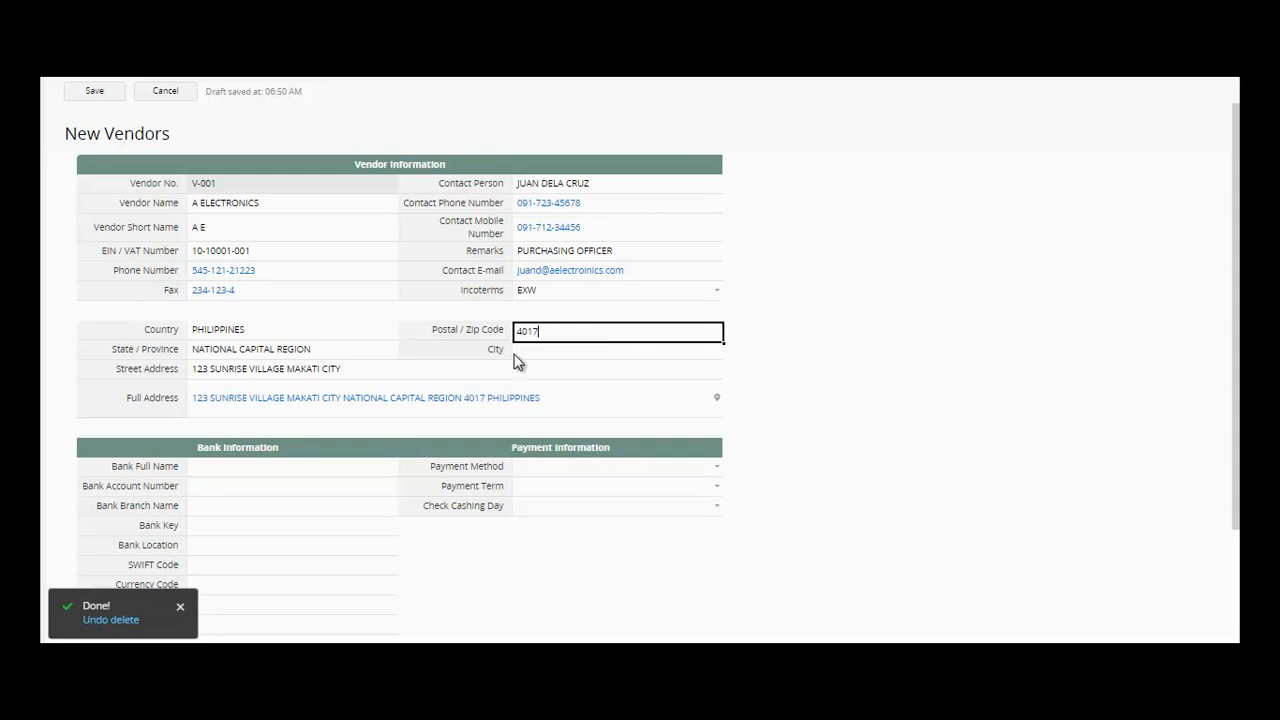
pyautogui.click(563, 352)
pyautogui.write('makati')
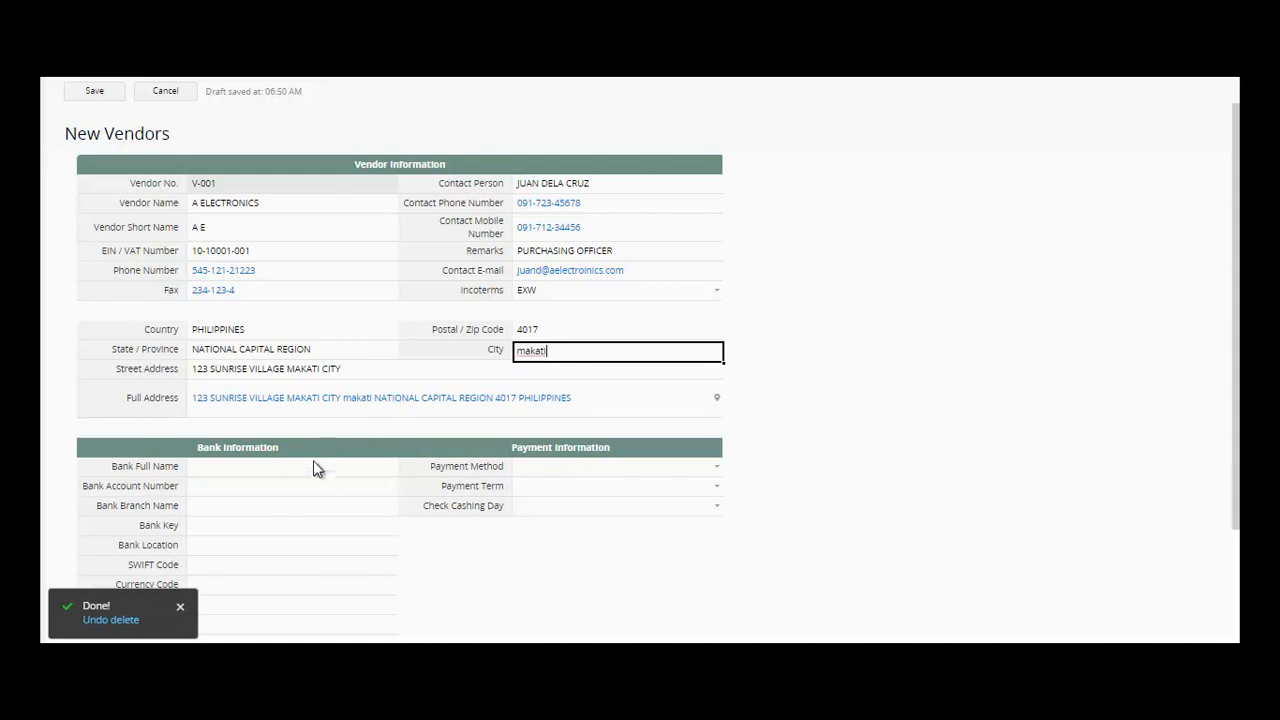
pyautogui.click(311, 470)
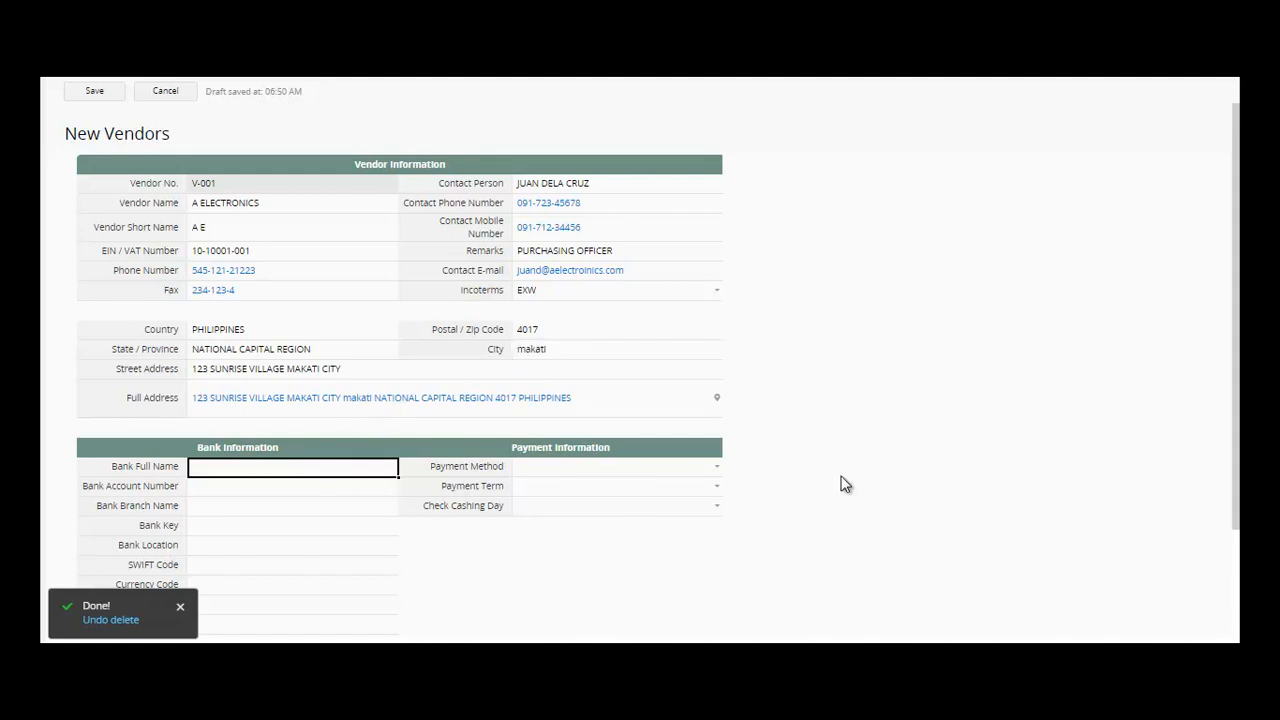
# - Enter bank full name BANCO DE ORO and the bank account number
pyautogui.moveTo(1238, 313)
pyautogui.mouseDown()
pyautogui.moveTo(1238, 459)
pyautogui.moveTo(1232, 322)
pyautogui.mouseUp()
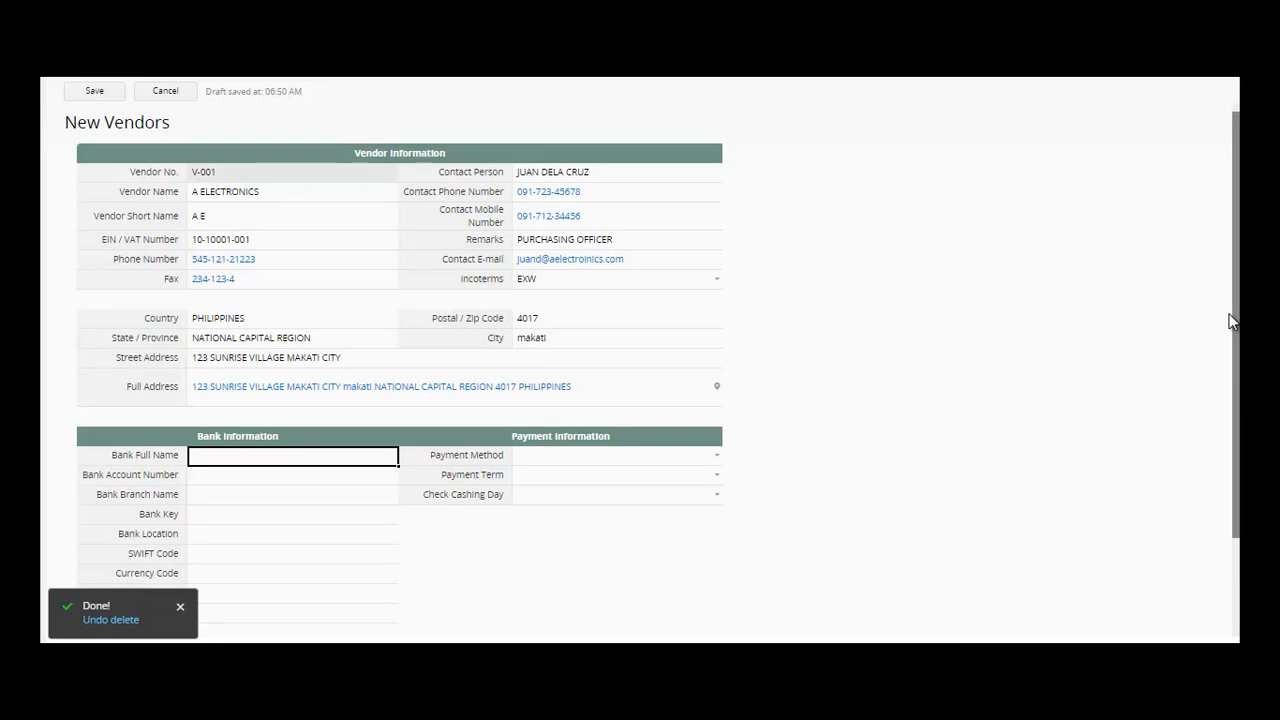
pyautogui.click(260, 470)
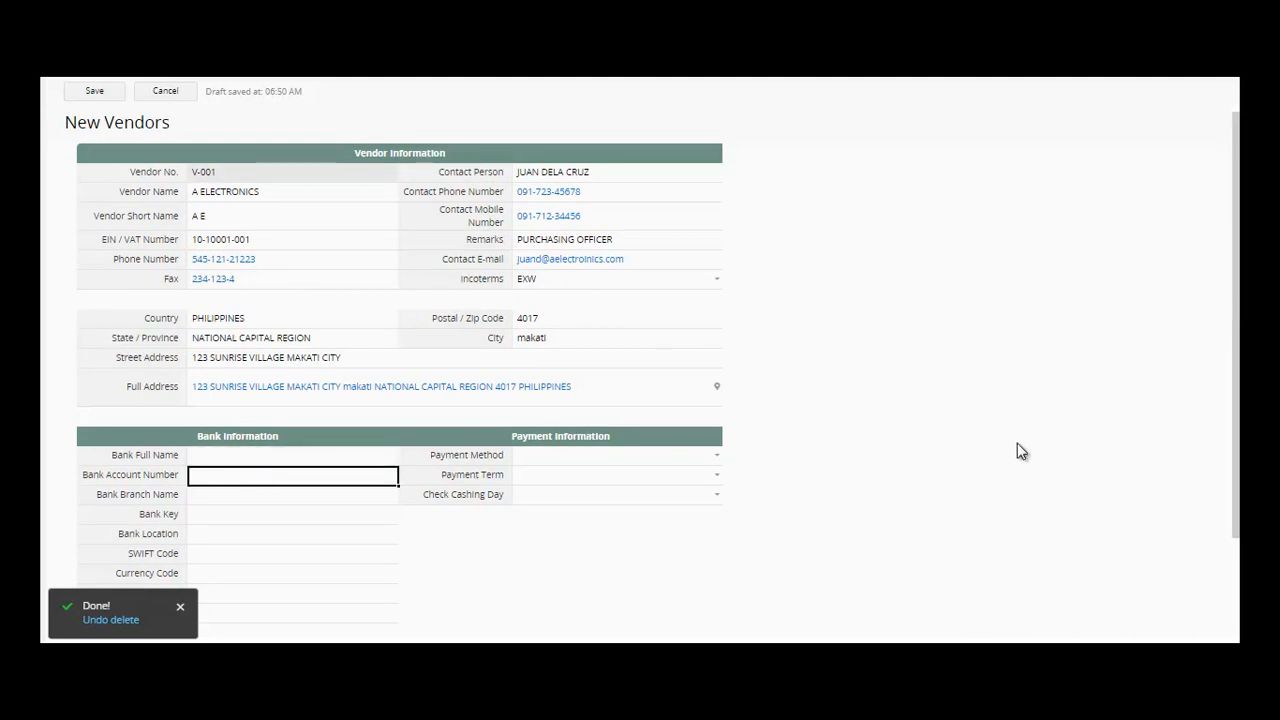
pyautogui.scroll(-1, 1236, 400)
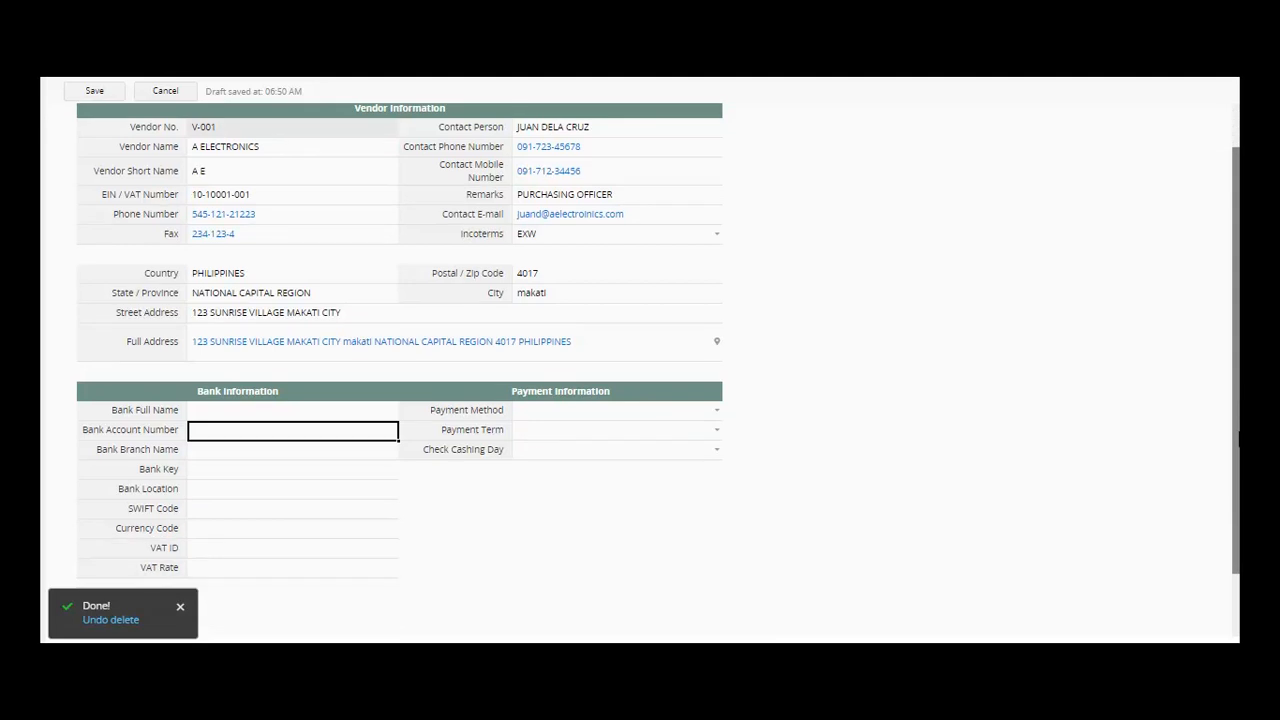
pyautogui.click(322, 394)
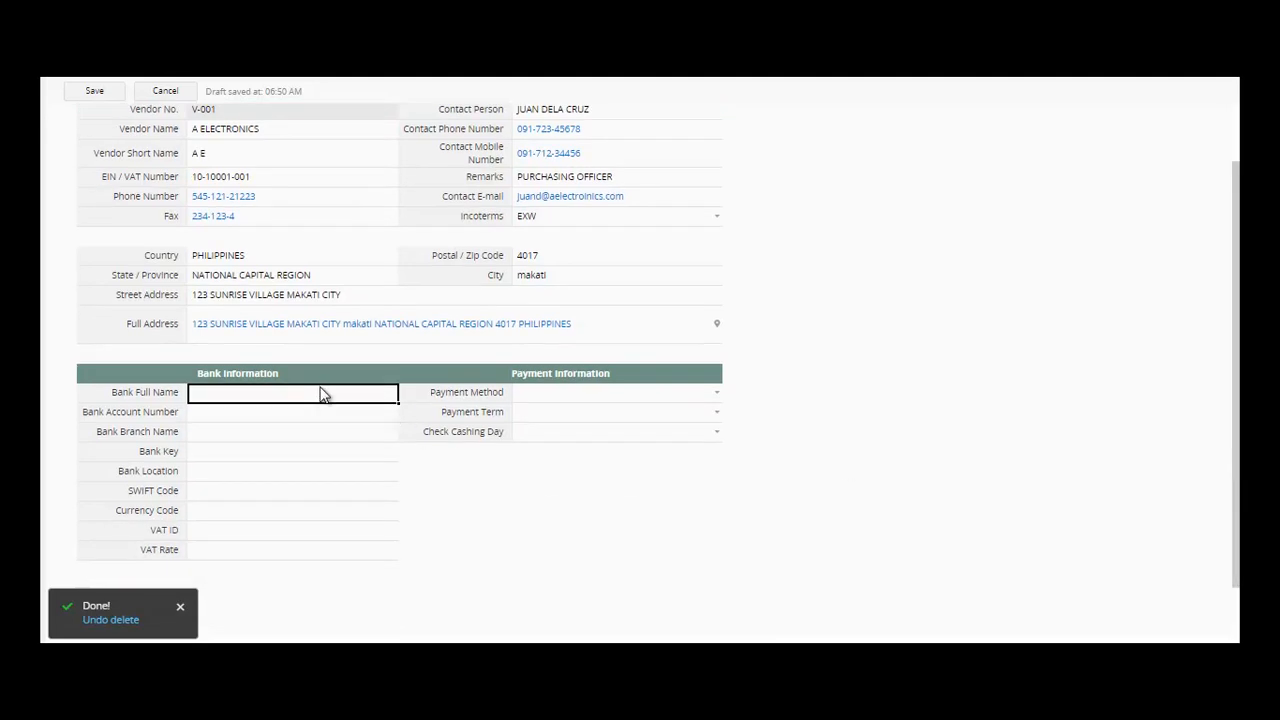
pyautogui.write('BANCO DE OIR')
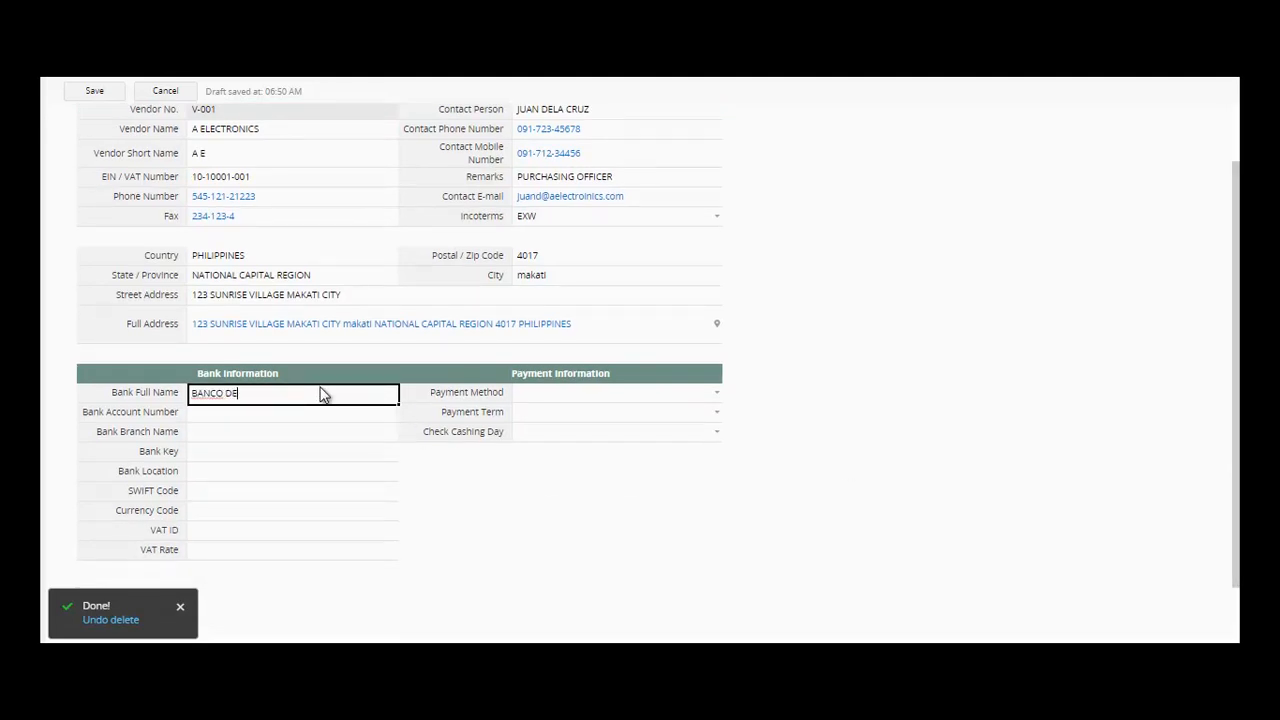
pyautogui.press('BackSpace')
pyautogui.press('BackSpace')
pyautogui.write('RO')
pyautogui.click(307, 418)
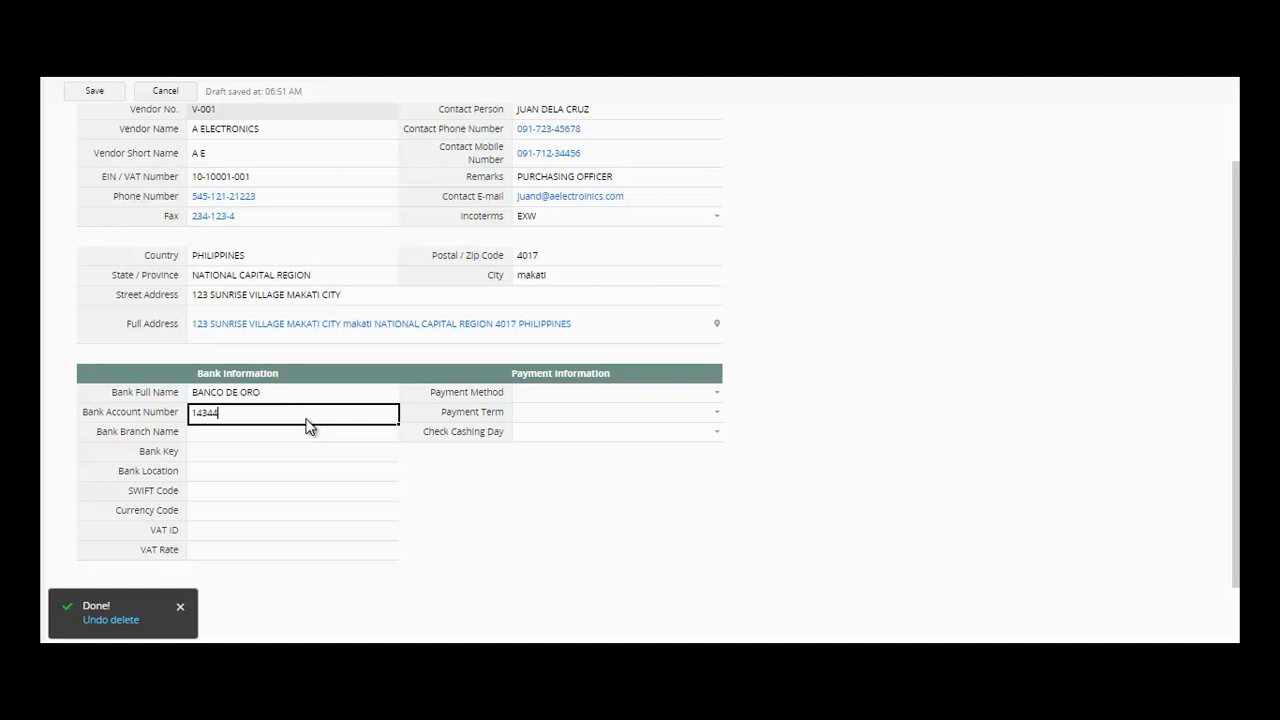
# - Set branch name MAKATI BRANCH, the bank key, and bank location MAKATI AVENUE
pyautogui.click(299, 435)
pyautogui.write('MAKATI P')
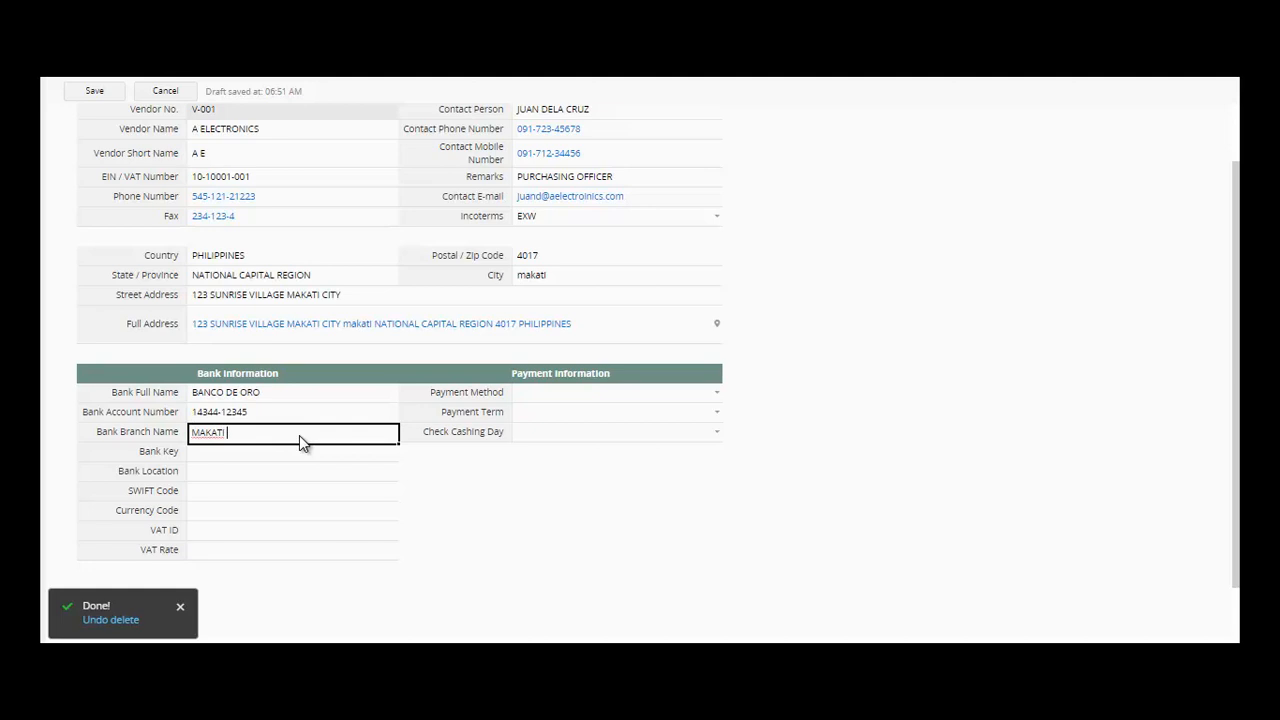
pyautogui.press('BackSpace')
pyautogui.write('PHIL')
pyautogui.press('BackSpace')
pyautogui.press('BackSpace')
pyautogui.press('BackSpace')
pyautogui.press('BackSpace')
pyautogui.write('BRANCH')
pyautogui.click(266, 463)
pyautogui.write('14344-1001')
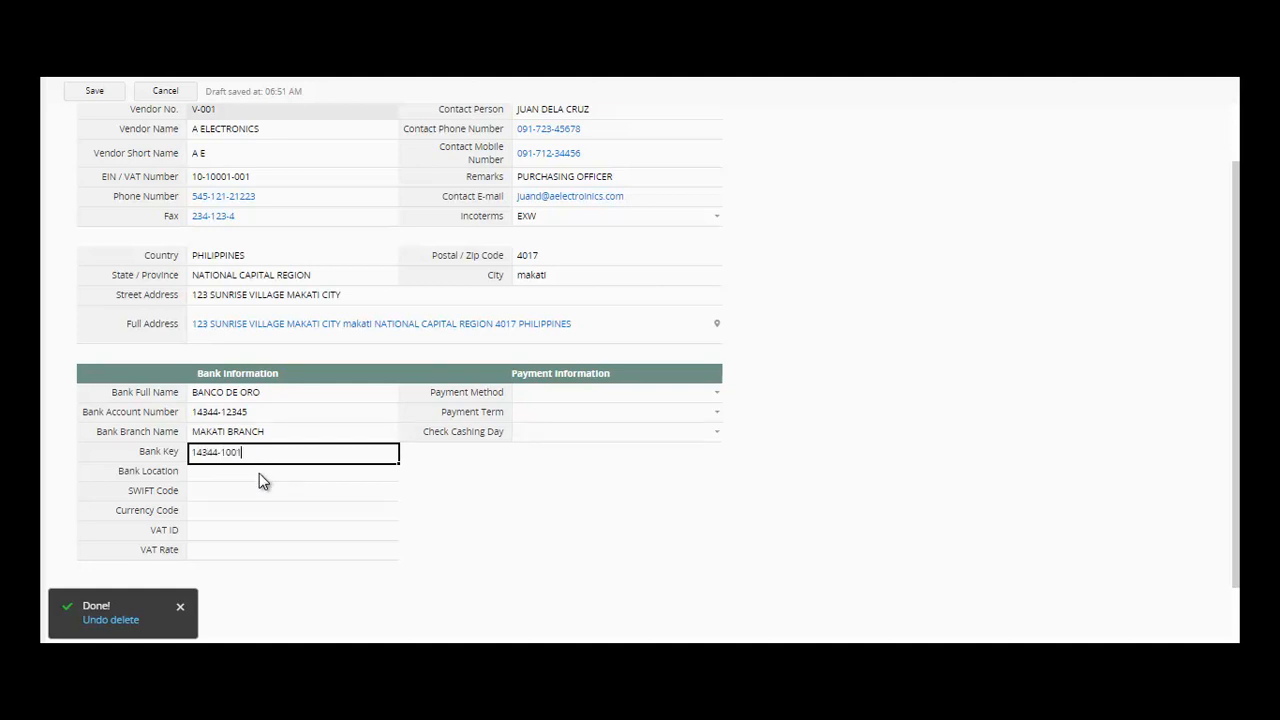
pyautogui.click(259, 474)
pyautogui.write('MAKATI ')
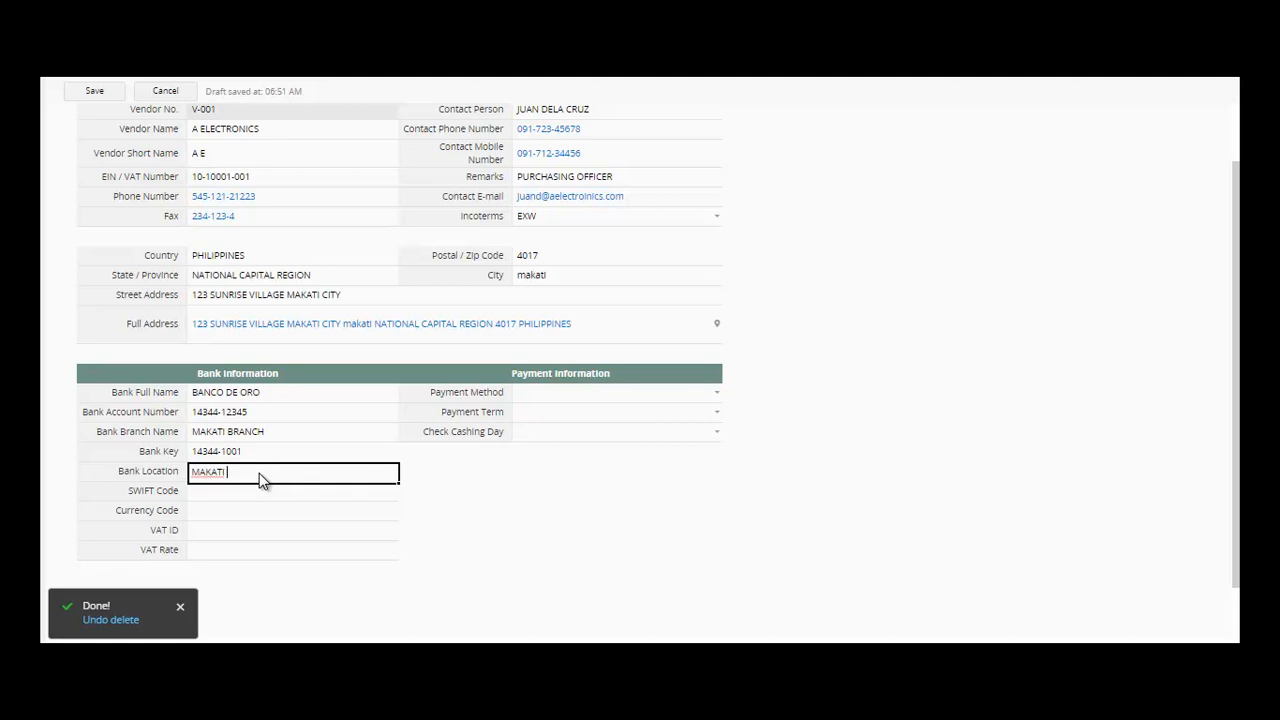
pyautogui.write('AVENUE')
# - Set currency code PHP, the VAT ID, and VAT rate 12
pyautogui.click(253, 494)
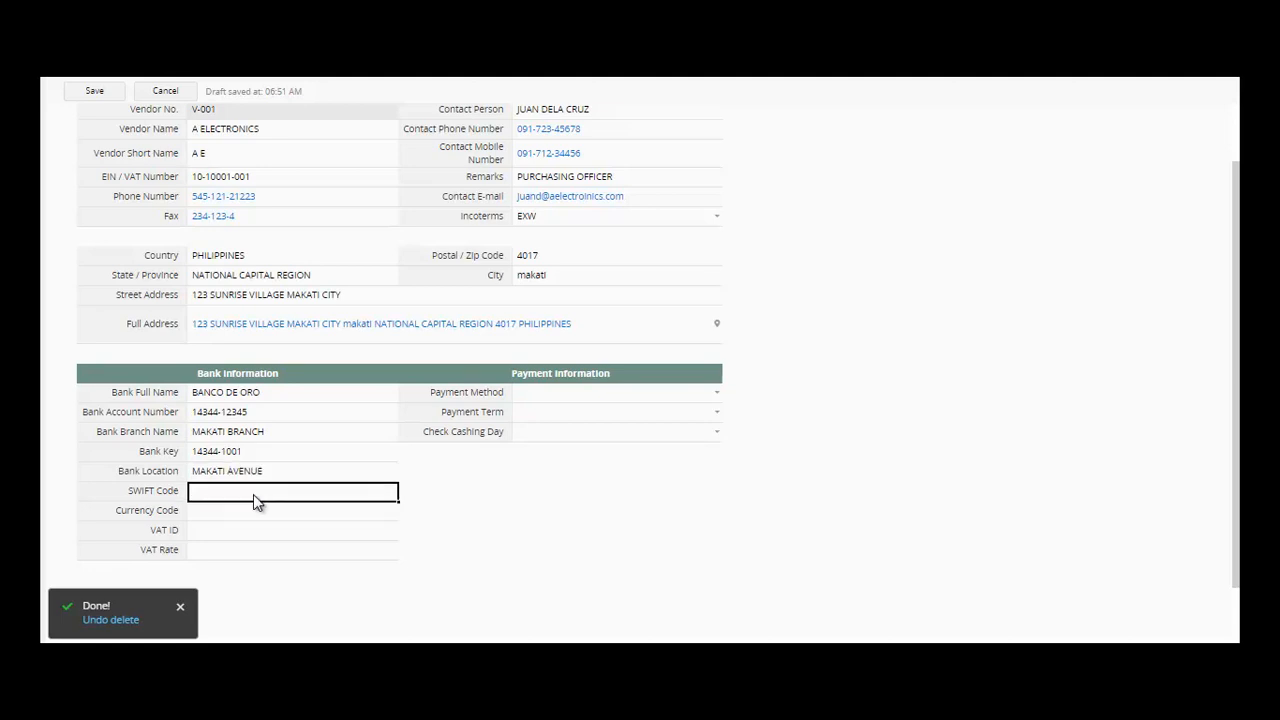
pyautogui.click(253, 511)
pyautogui.write('PHP')
pyautogui.click(249, 533)
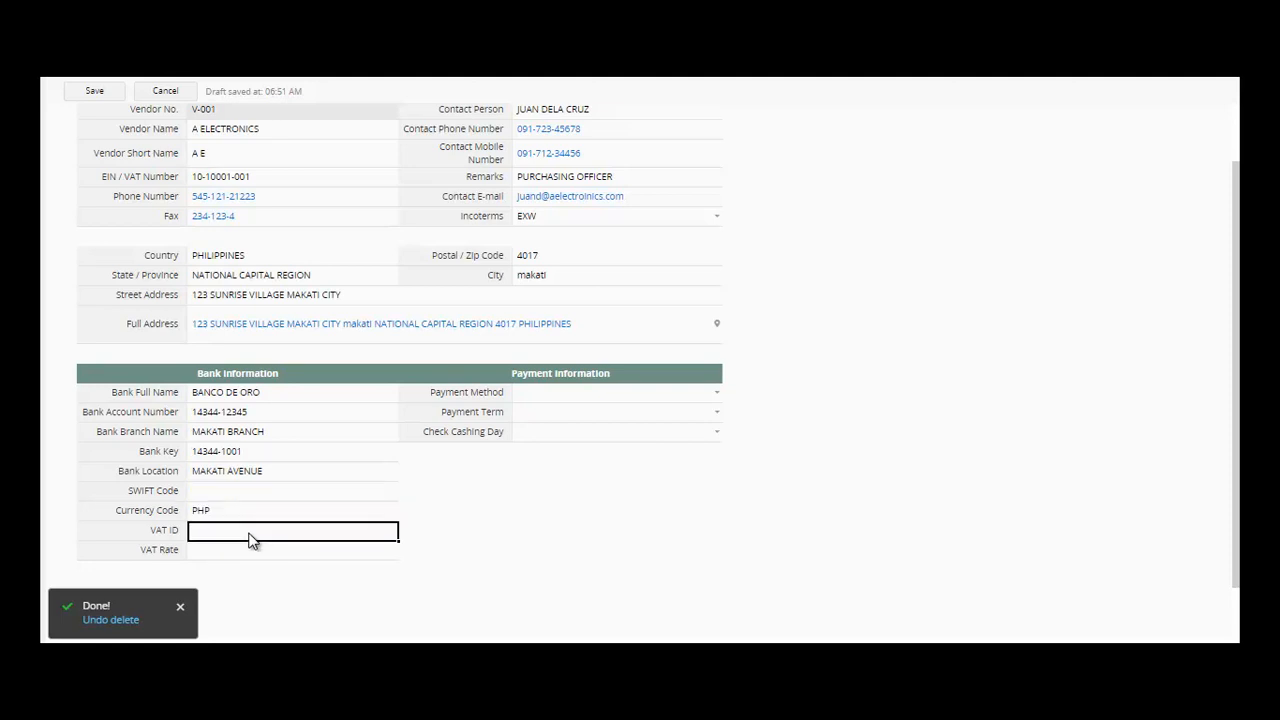
pyautogui.write('1001-123-456')
pyautogui.click(229, 559)
pyautogui.write('12')
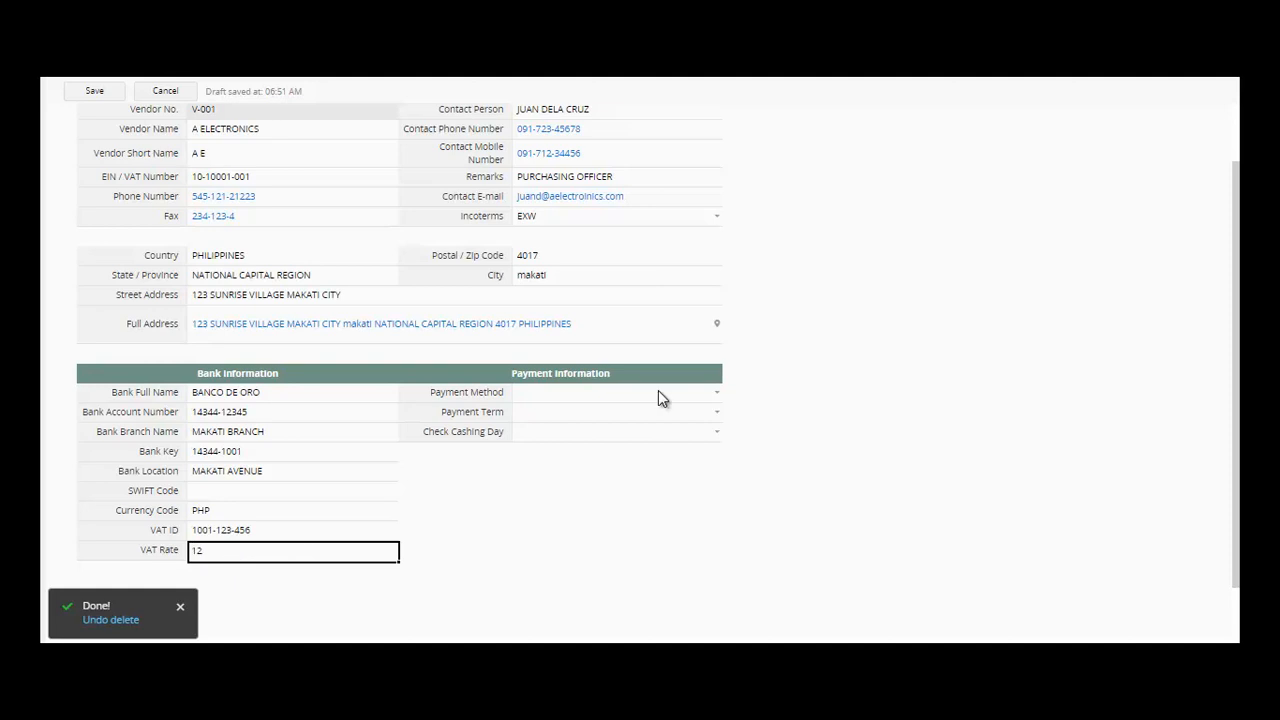
pyautogui.click(696, 398)
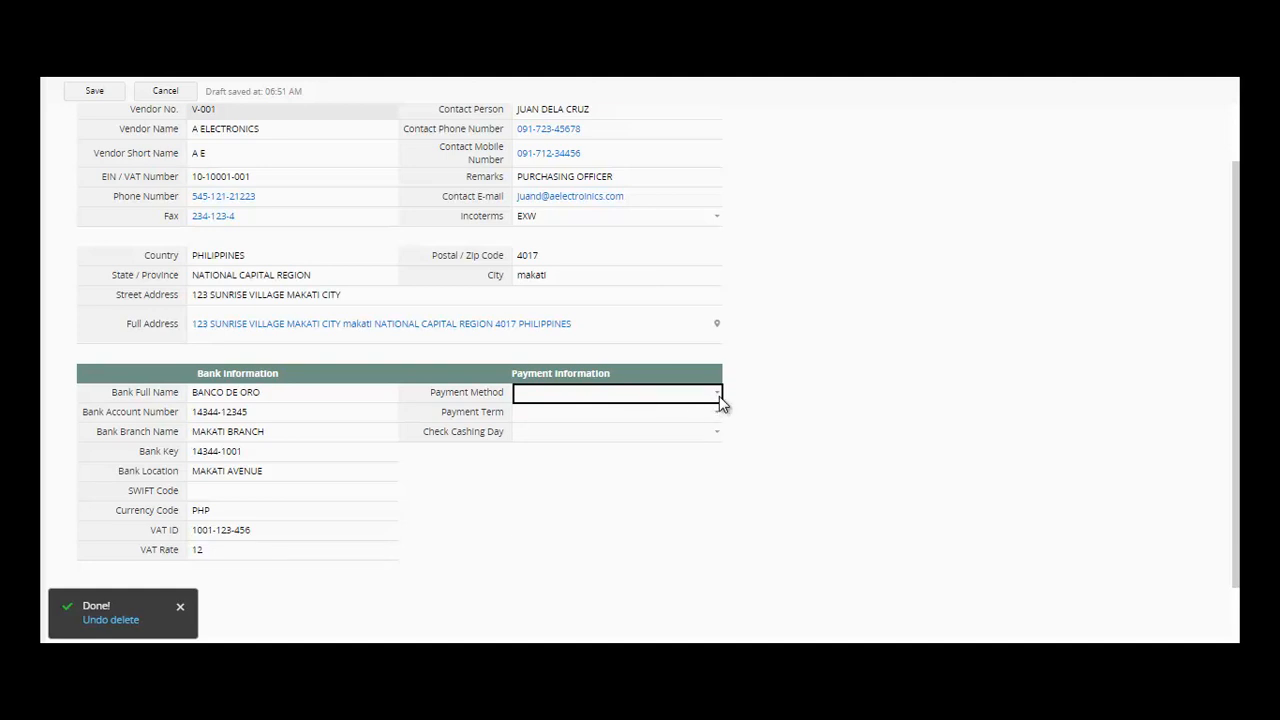
# - Add ONLINE PAYMENT and GCASH as new payment method options
pyautogui.click(718, 395)
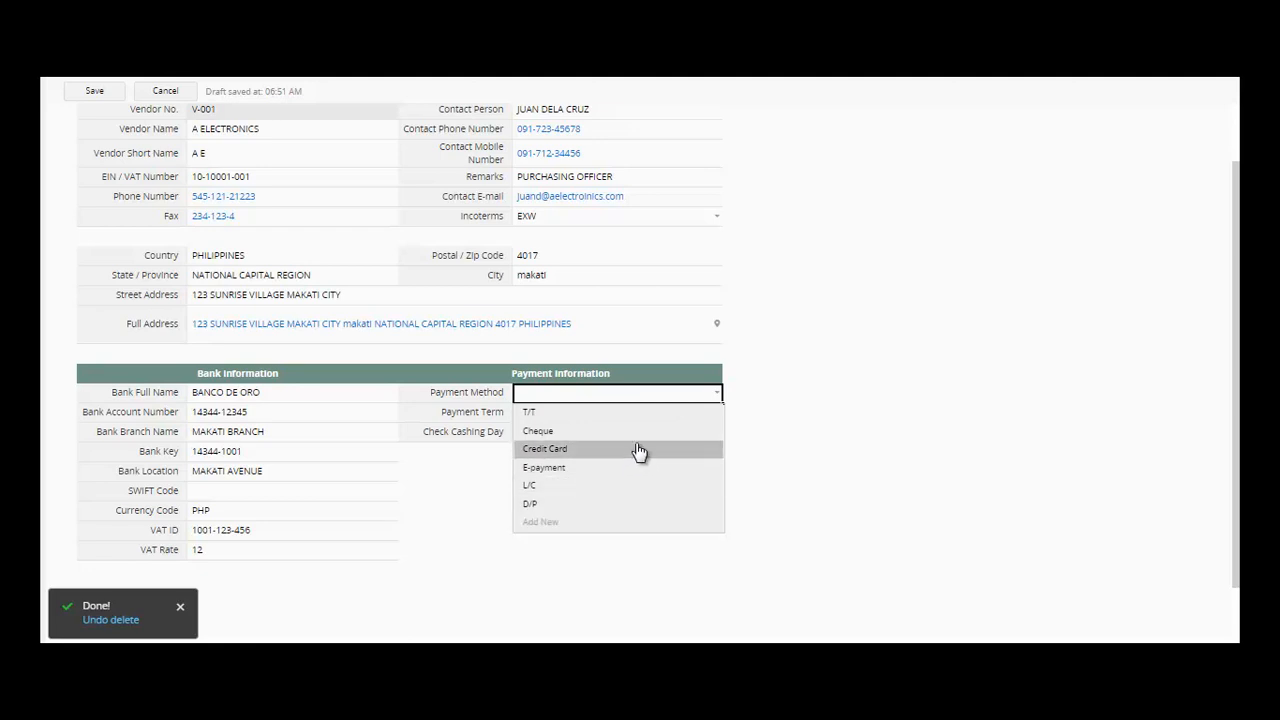
pyautogui.click(650, 523)
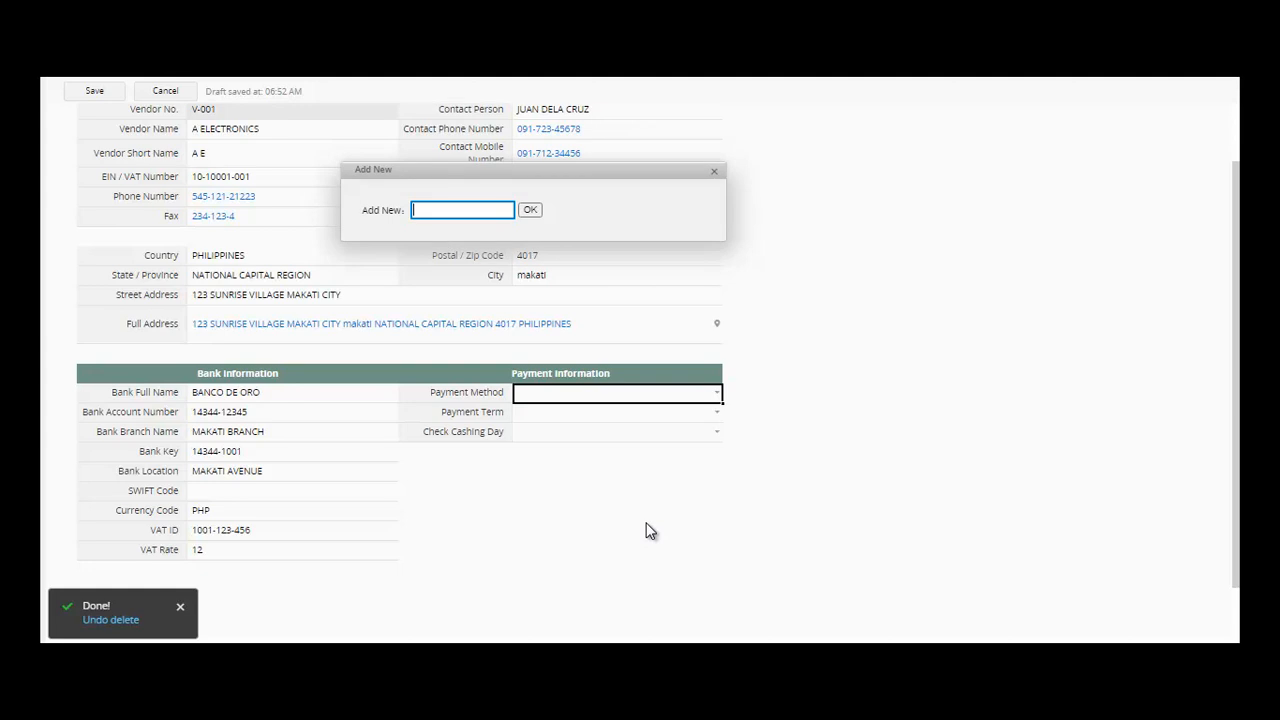
pyautogui.write('ONLINE PAYMENT')
pyautogui.click(529, 211)
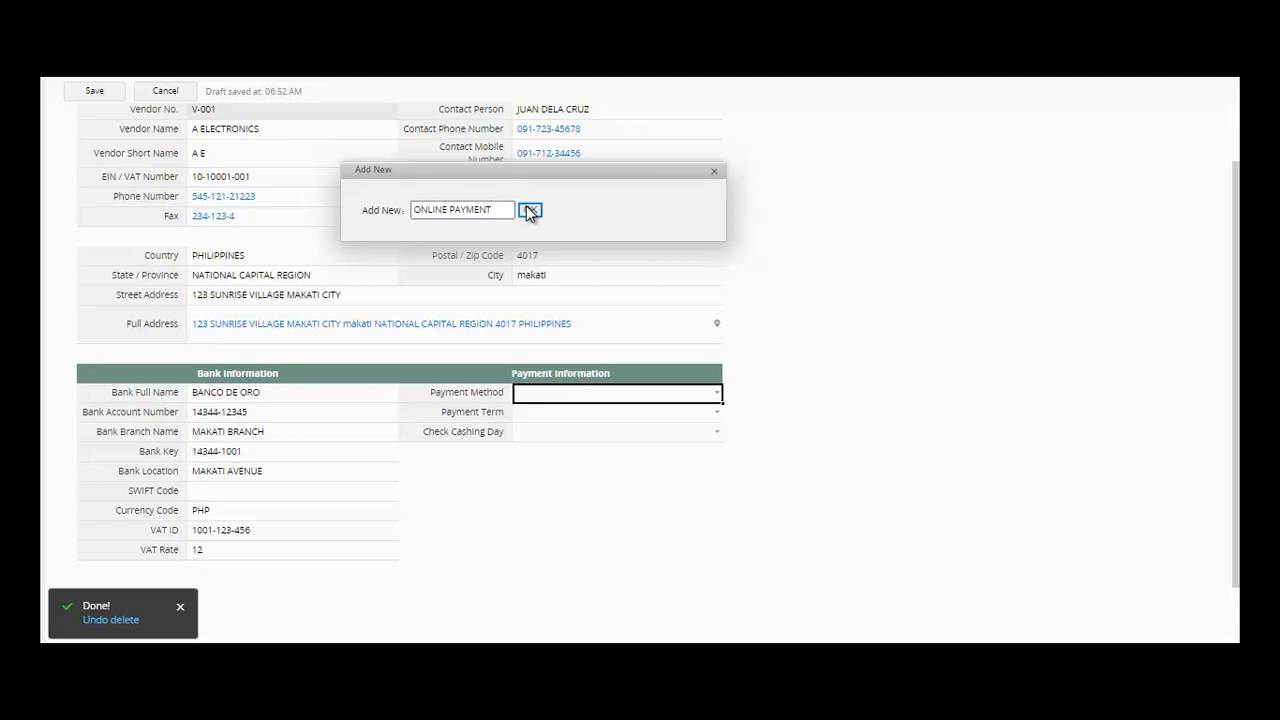
pyautogui.click(716, 392)
pyautogui.click(614, 541)
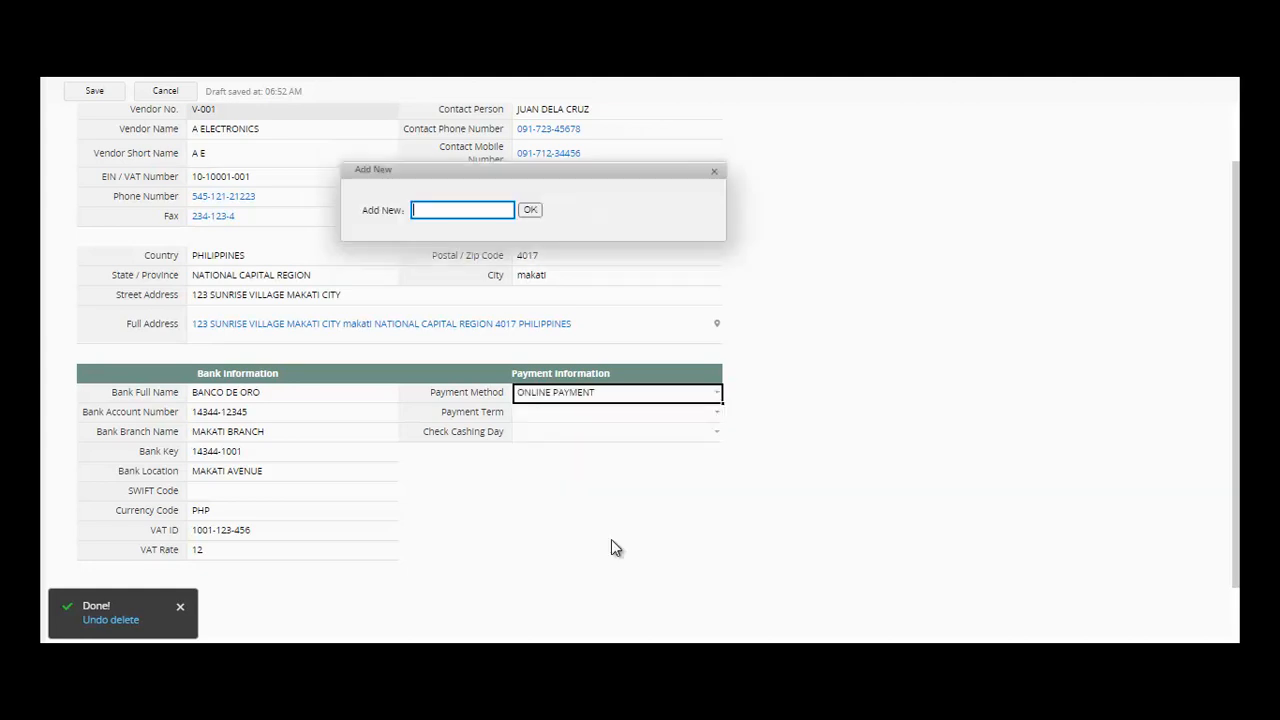
pyautogui.write('GCASH')
pyautogui.click(536, 210)
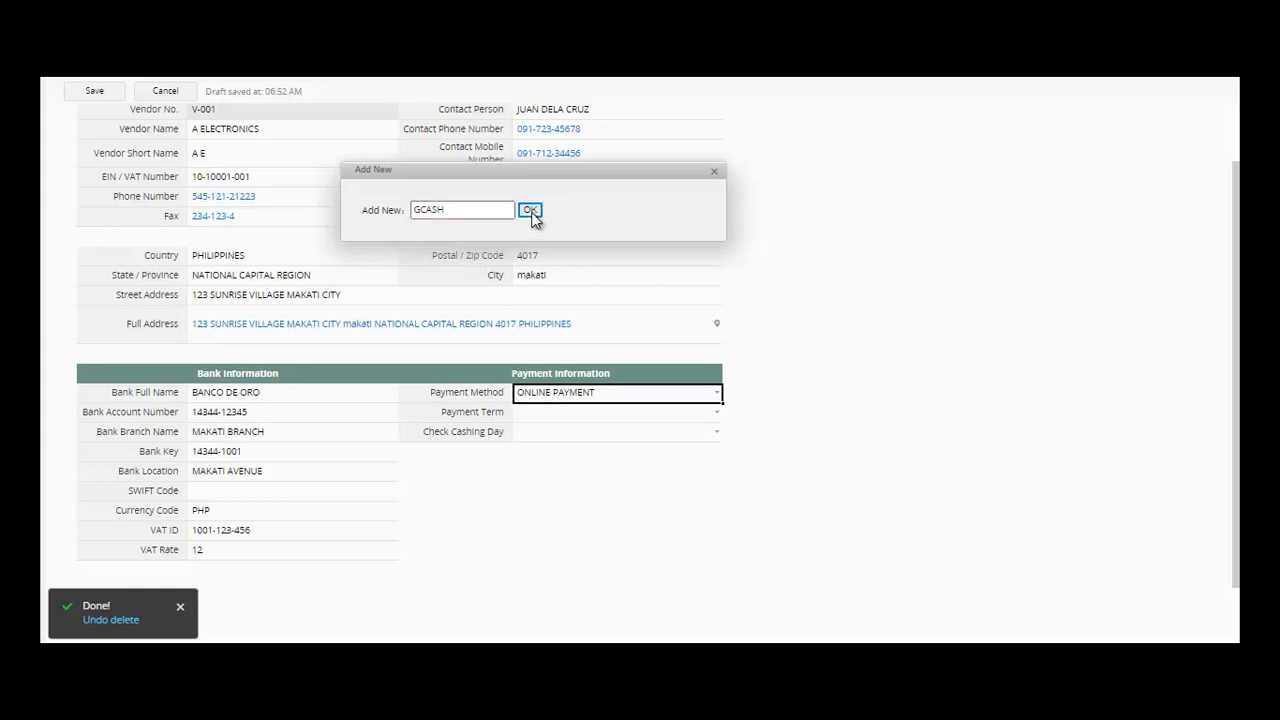
# - Add PAYMAYA as a payment method option and make it the vendor's method
pyautogui.click(716, 394)
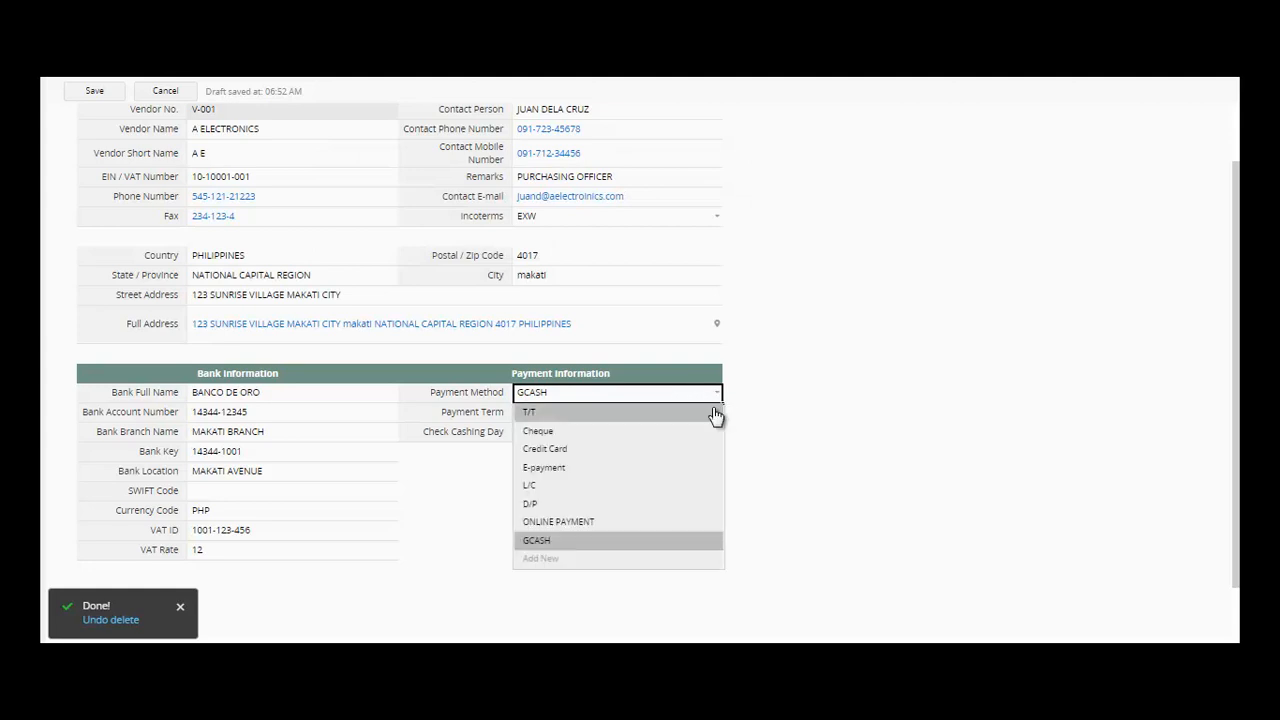
pyautogui.click(646, 557)
pyautogui.write('PAYMAYA')
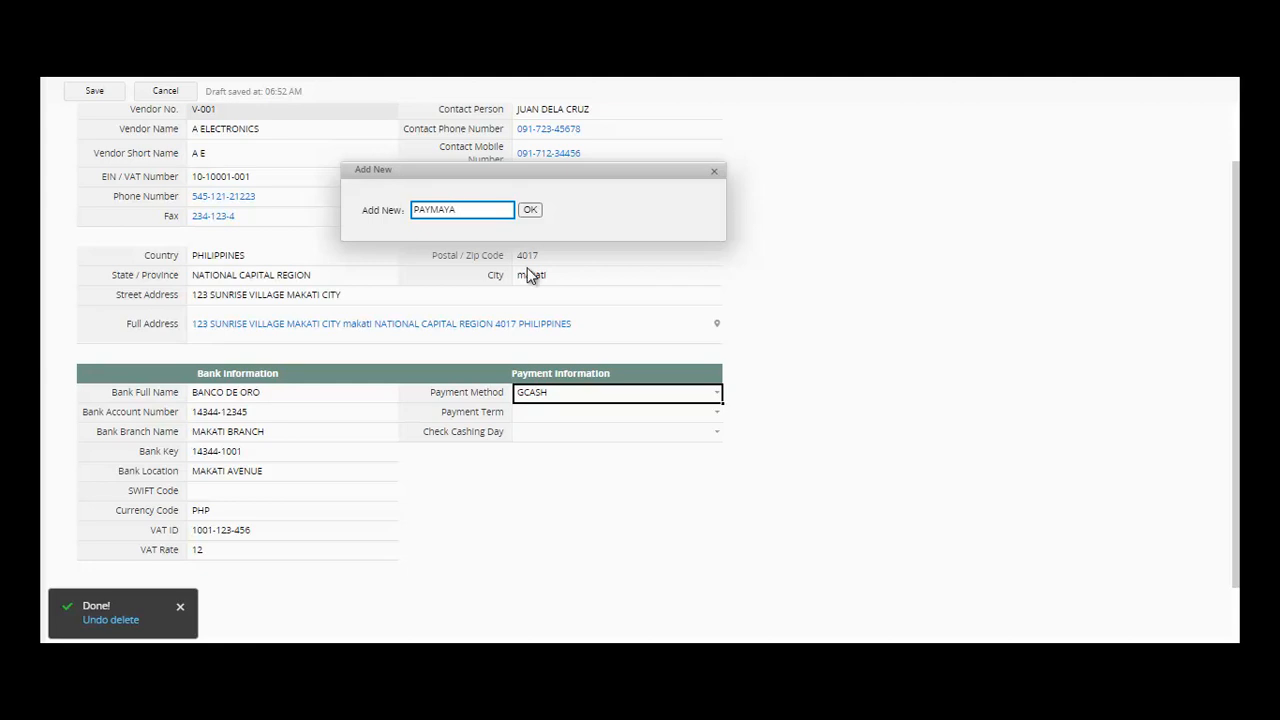
pyautogui.click(530, 210)
pyautogui.click(700, 414)
pyautogui.click(715, 418)
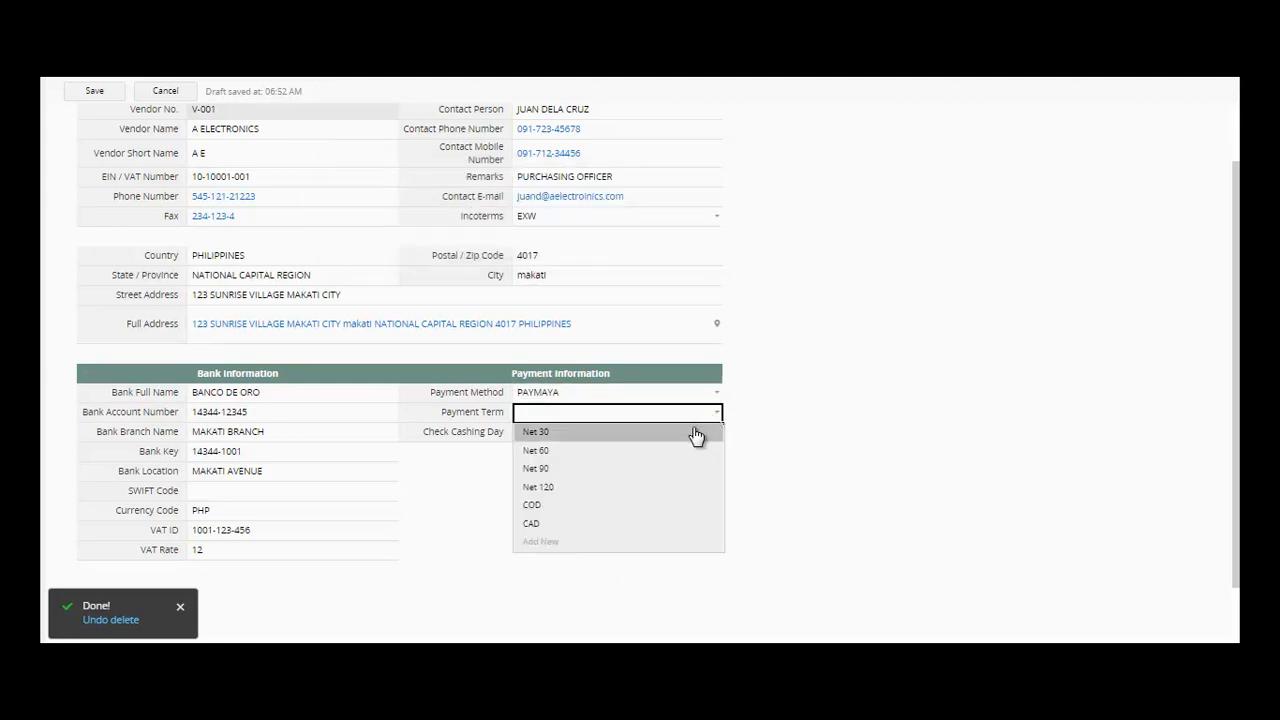
# - Set the vendor's payment term to COD
pyautogui.click(585, 542)
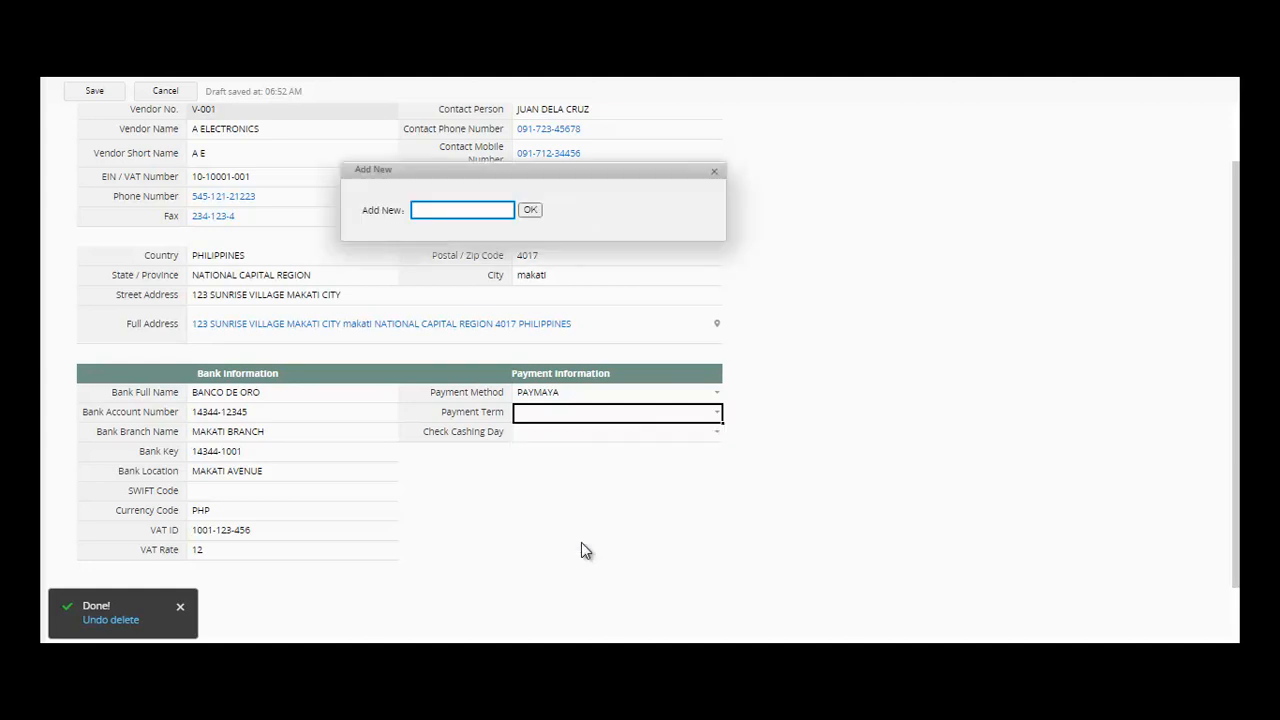
pyautogui.click(714, 172)
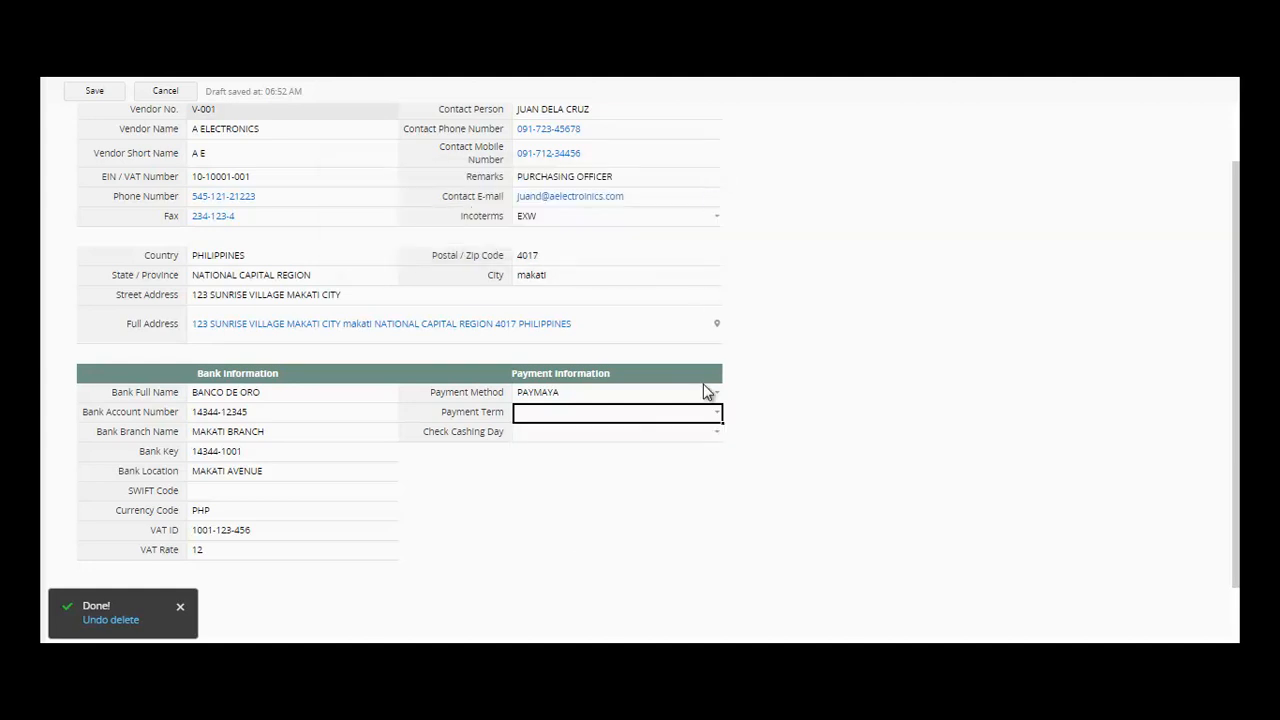
pyautogui.click(717, 413)
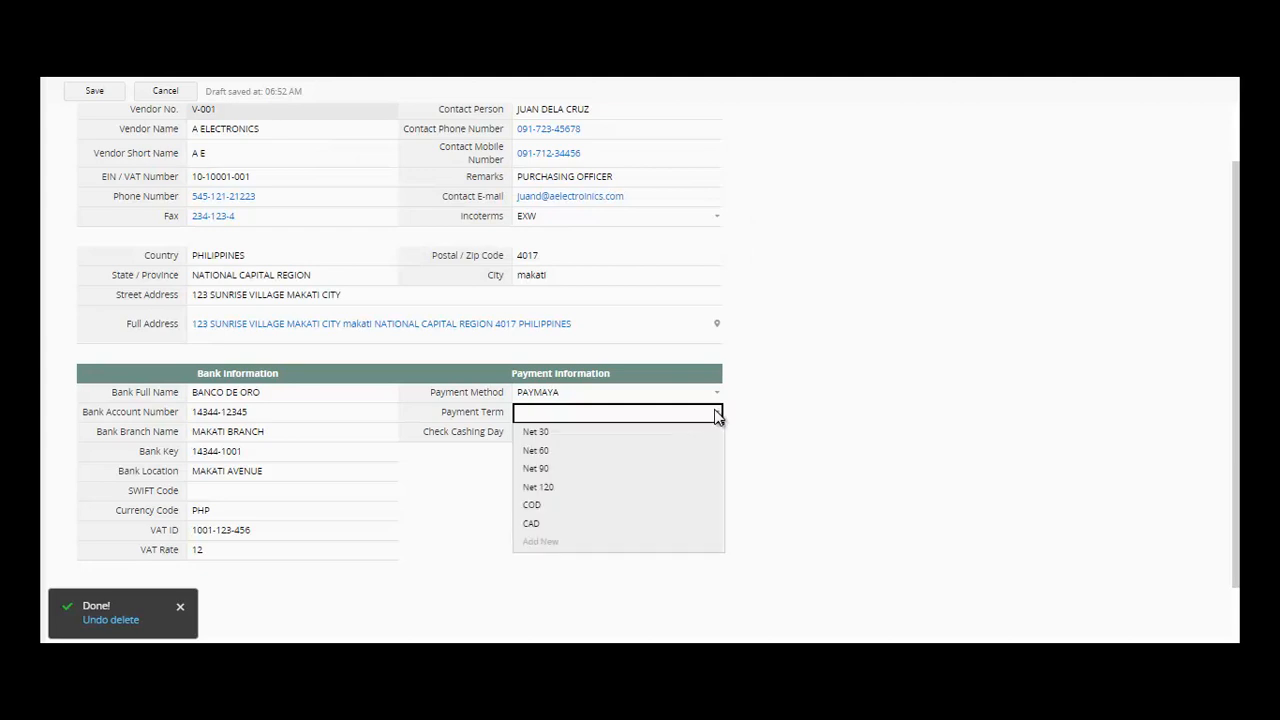
pyautogui.click(657, 506)
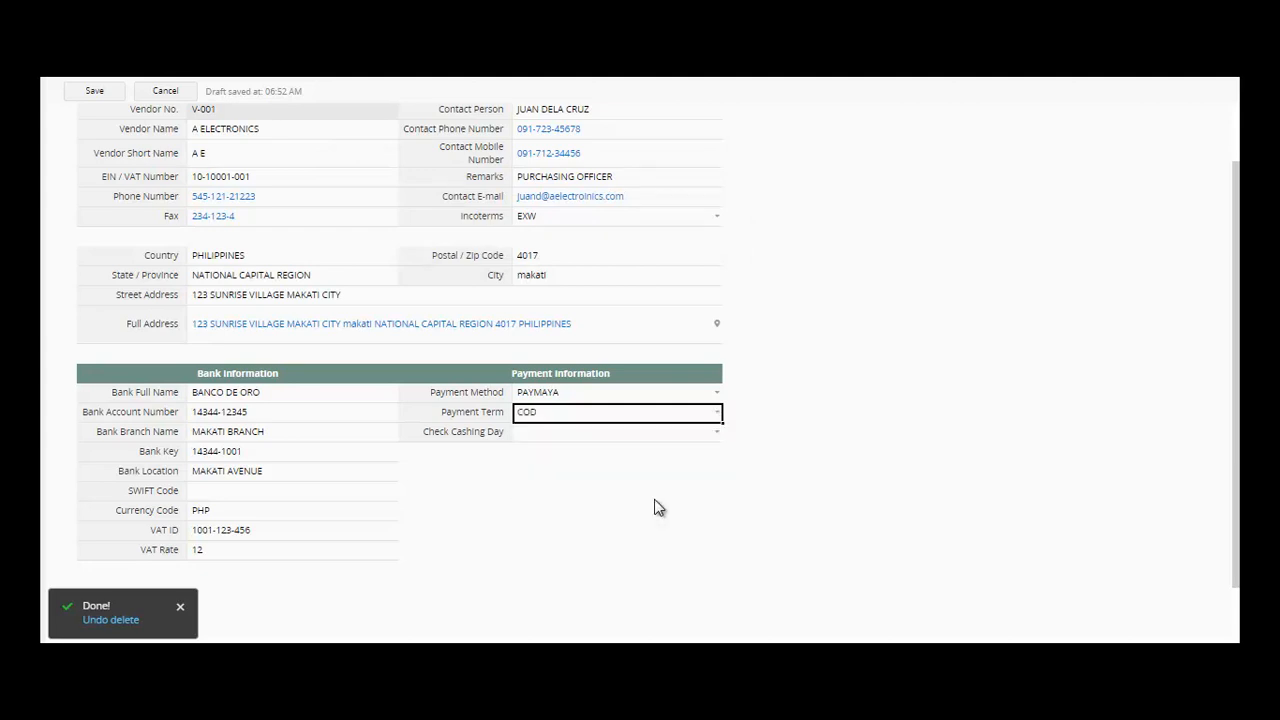
# - Set Check Cashing Day to 05 and SWIFT Code to SWIFTCODE1001
pyautogui.click(674, 437)
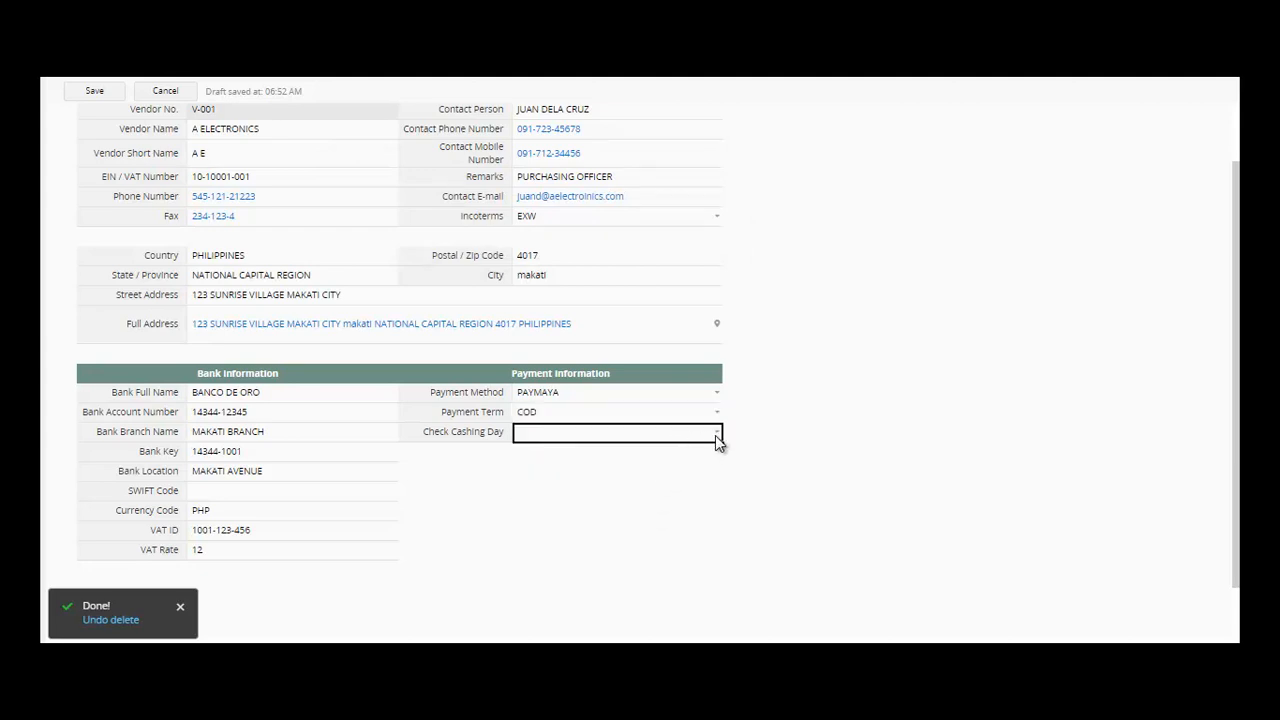
pyautogui.click(715, 436)
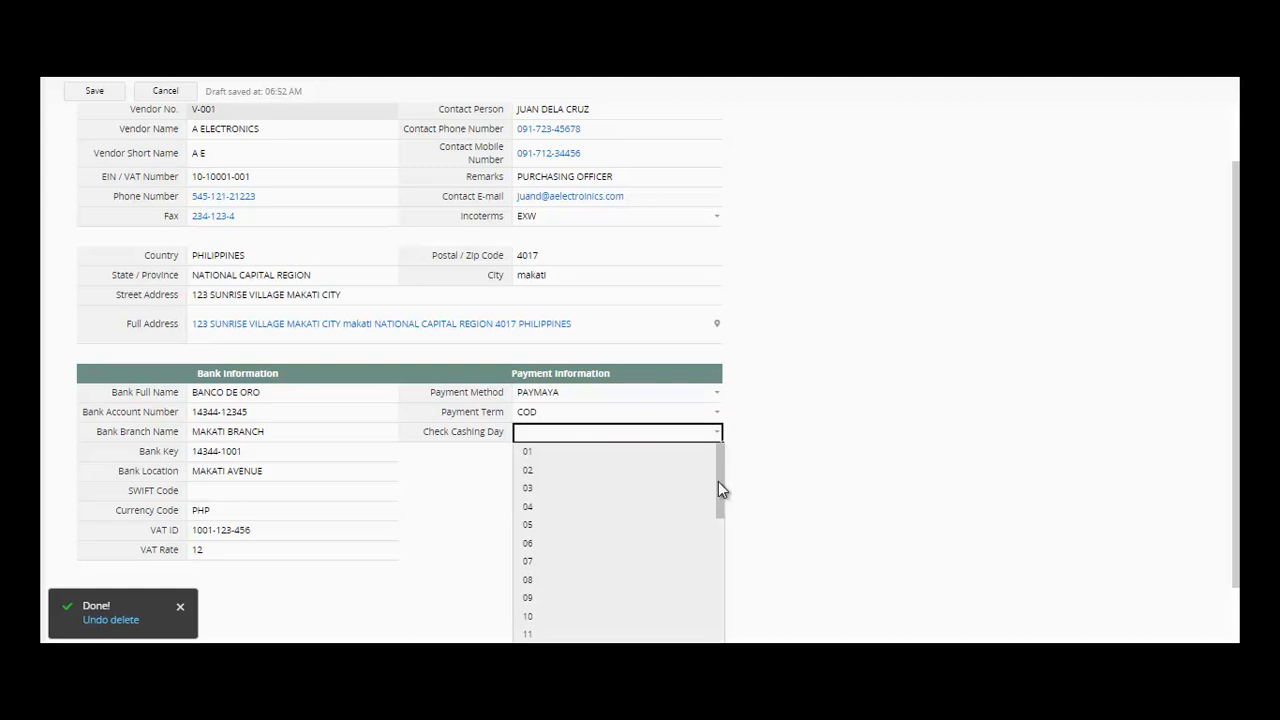
pyautogui.click(657, 523)
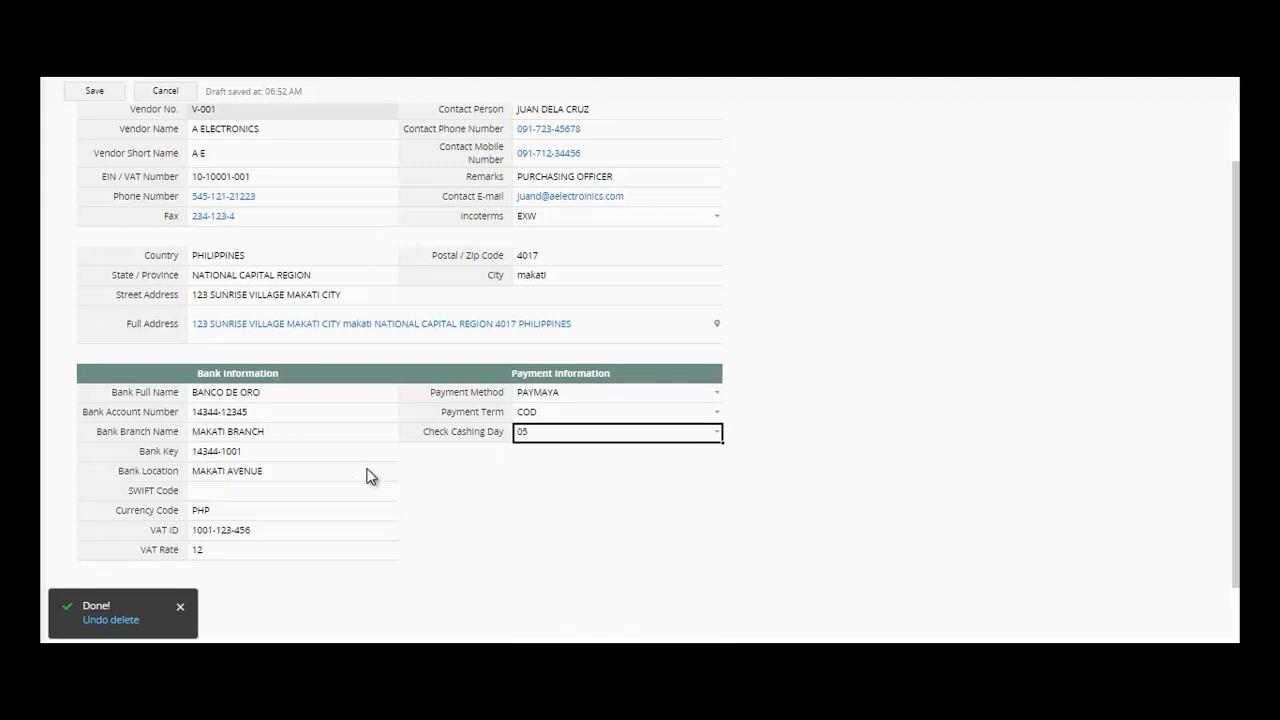
pyautogui.click(295, 494)
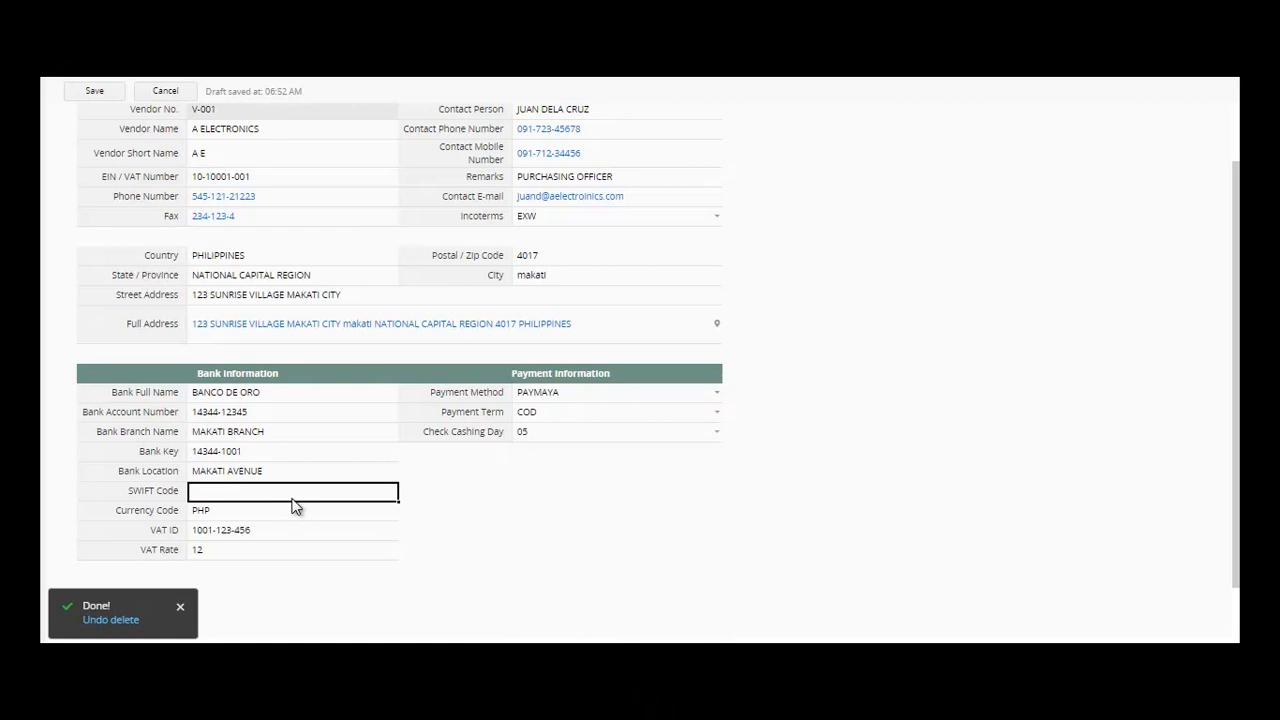
pyautogui.write('SWIFTCODE1001')
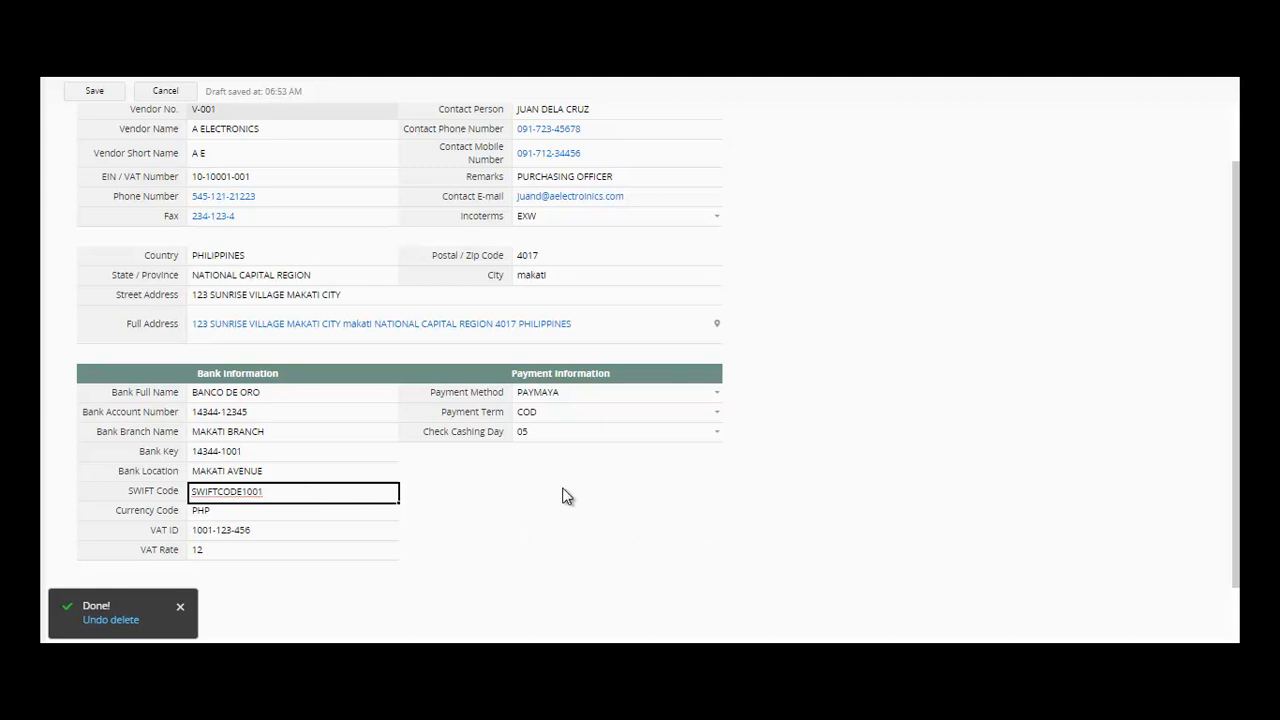
# - Save the vendor record, view its address on Google Maps, then close the Maps tab
pyautogui.click(94, 91)
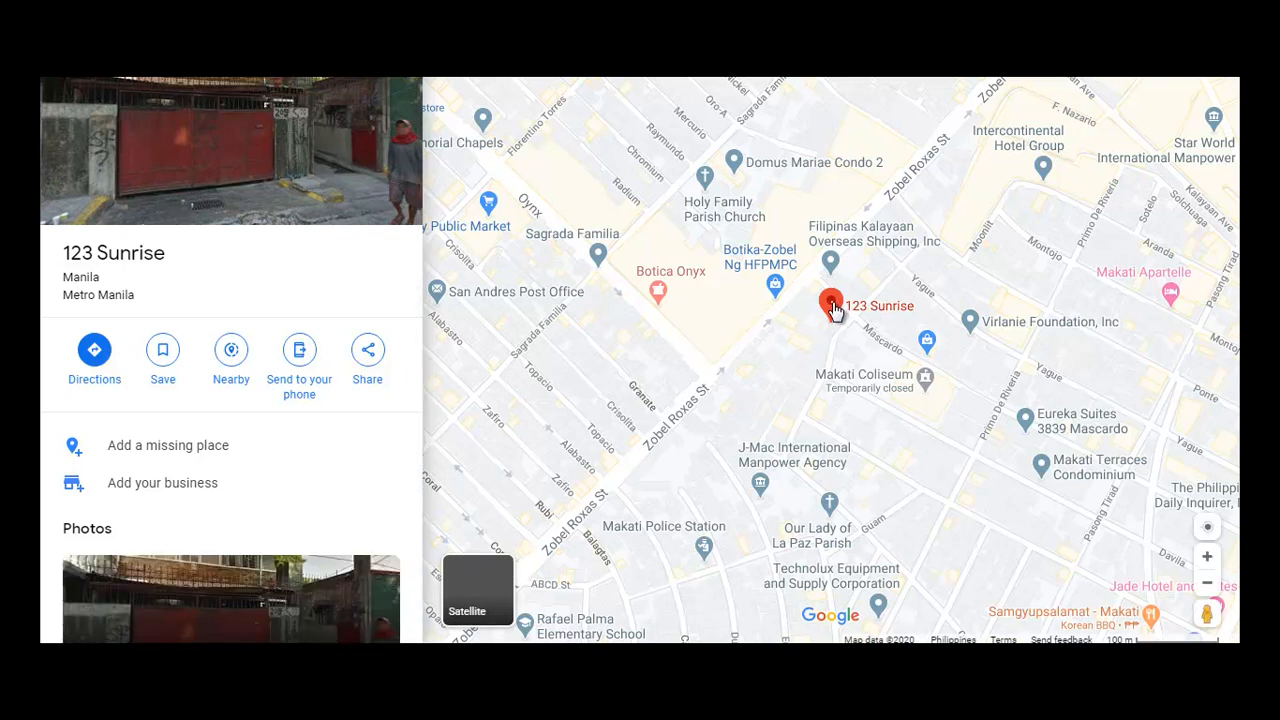
pyautogui.click(1073, 172)
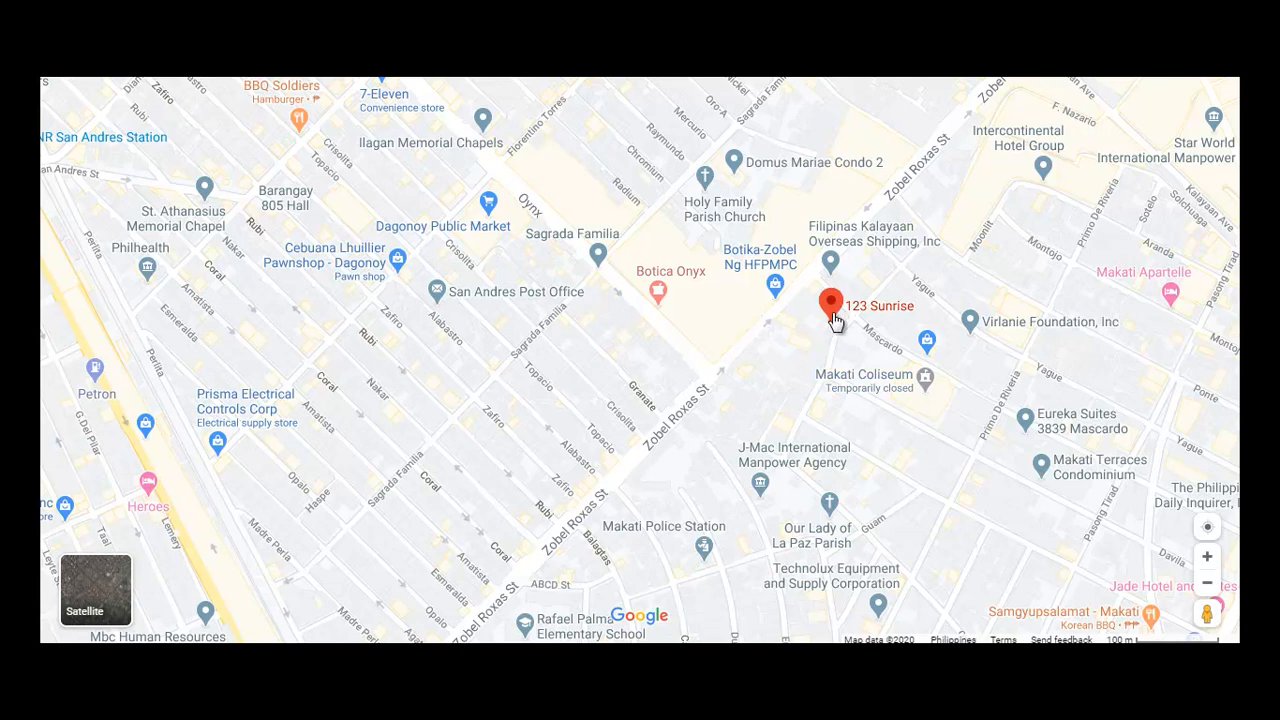
pyautogui.moveTo(838, 316)
pyautogui.hotkey('ctrl', 'w')
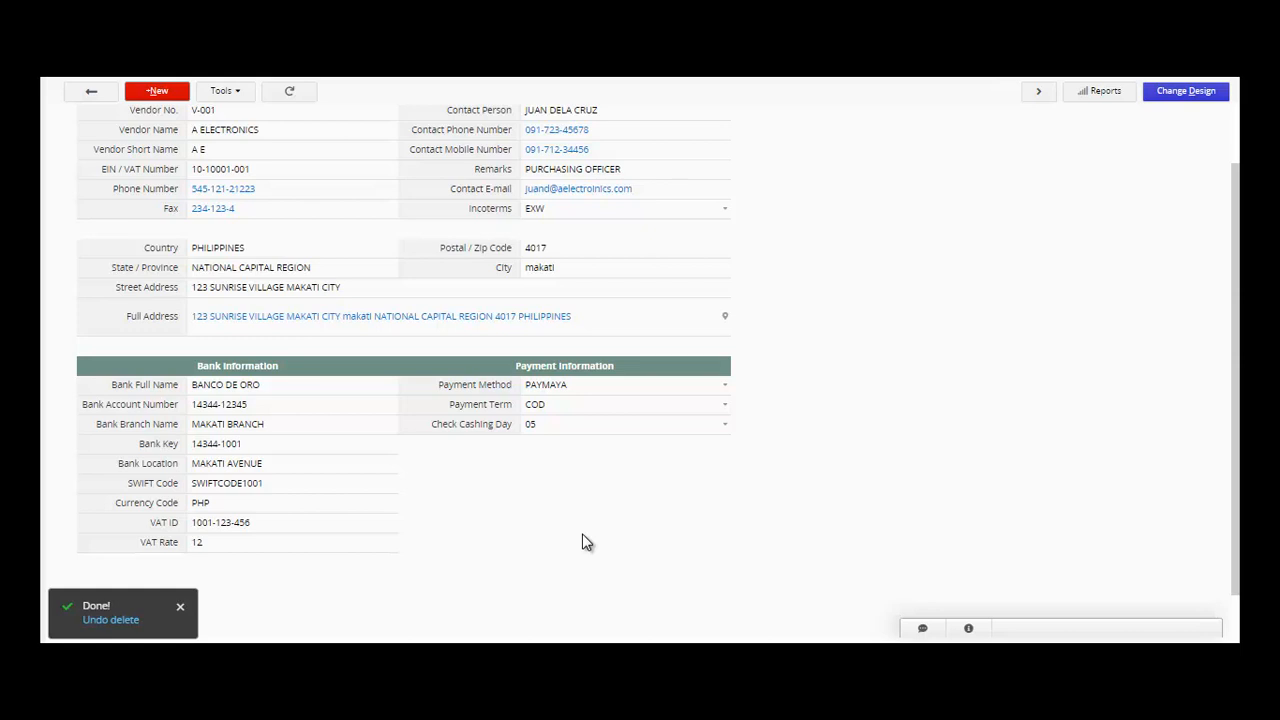
# - Switch the Vendors form into Change Design mode from the Tools menu
pyautogui.click(228, 92)
pyautogui.click(1186, 98)
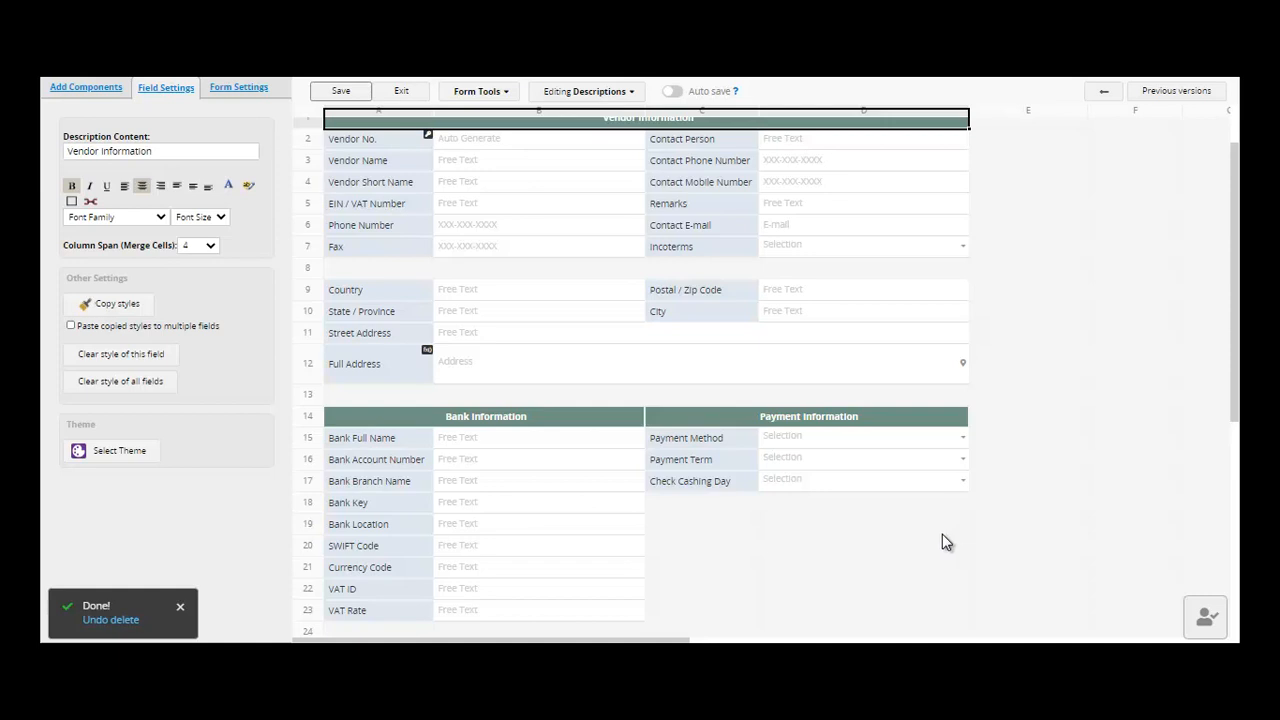
# - Select empty cell C19 in the form designer to show the Add Components list
pyautogui.click(733, 530)
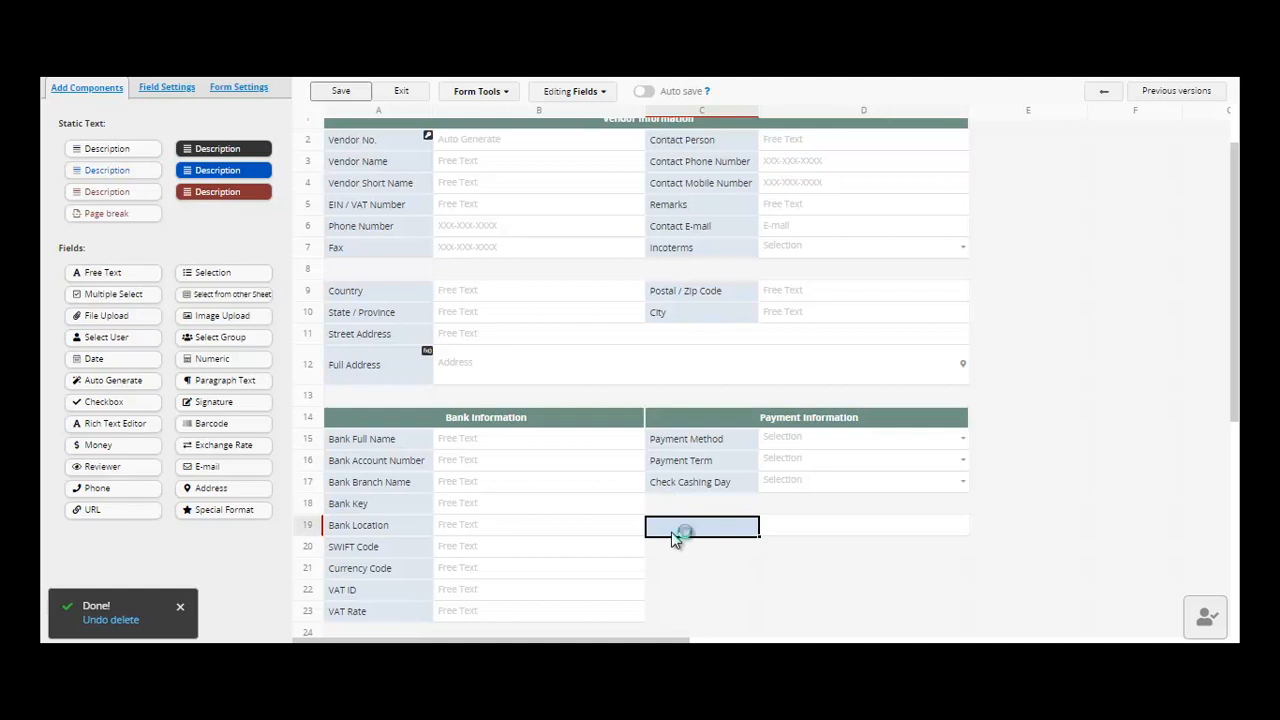
# - Label cell C19 YEARS IN BUSINESS as a text field, save the design and exit the designer
pyautogui.press('Up')
pyautogui.press('Down')
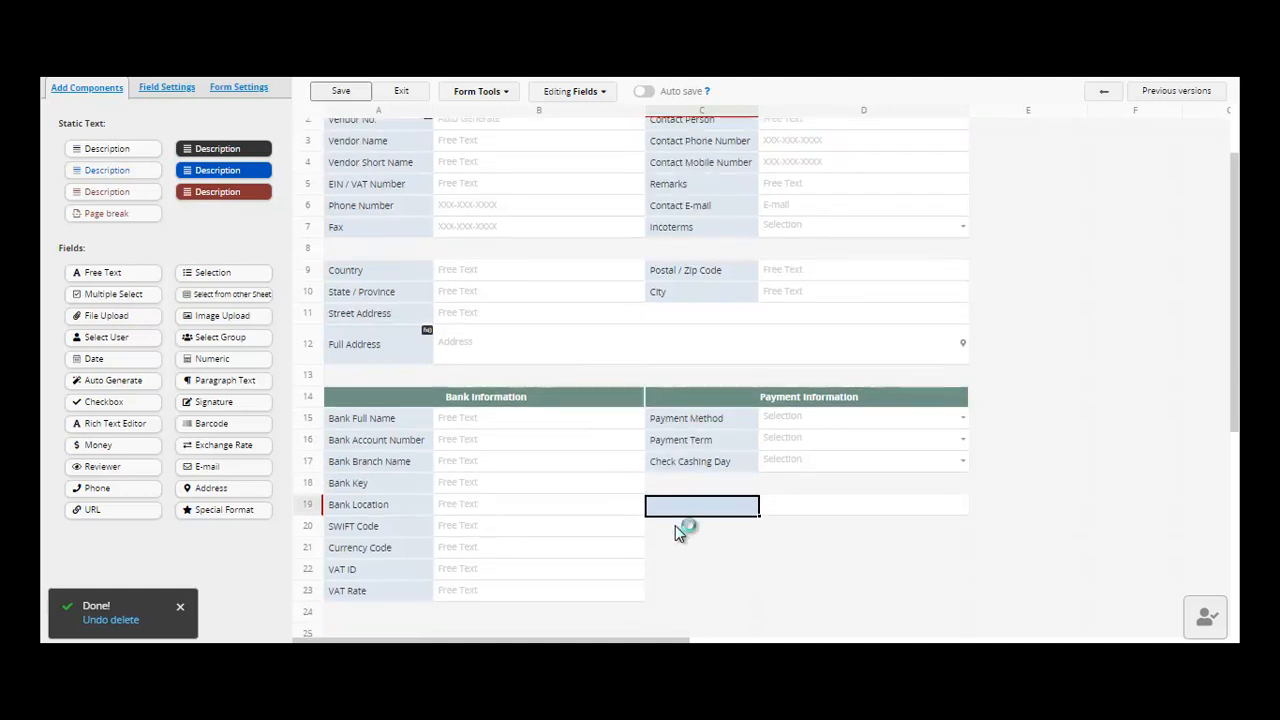
pyautogui.write('YEARS IN BU')
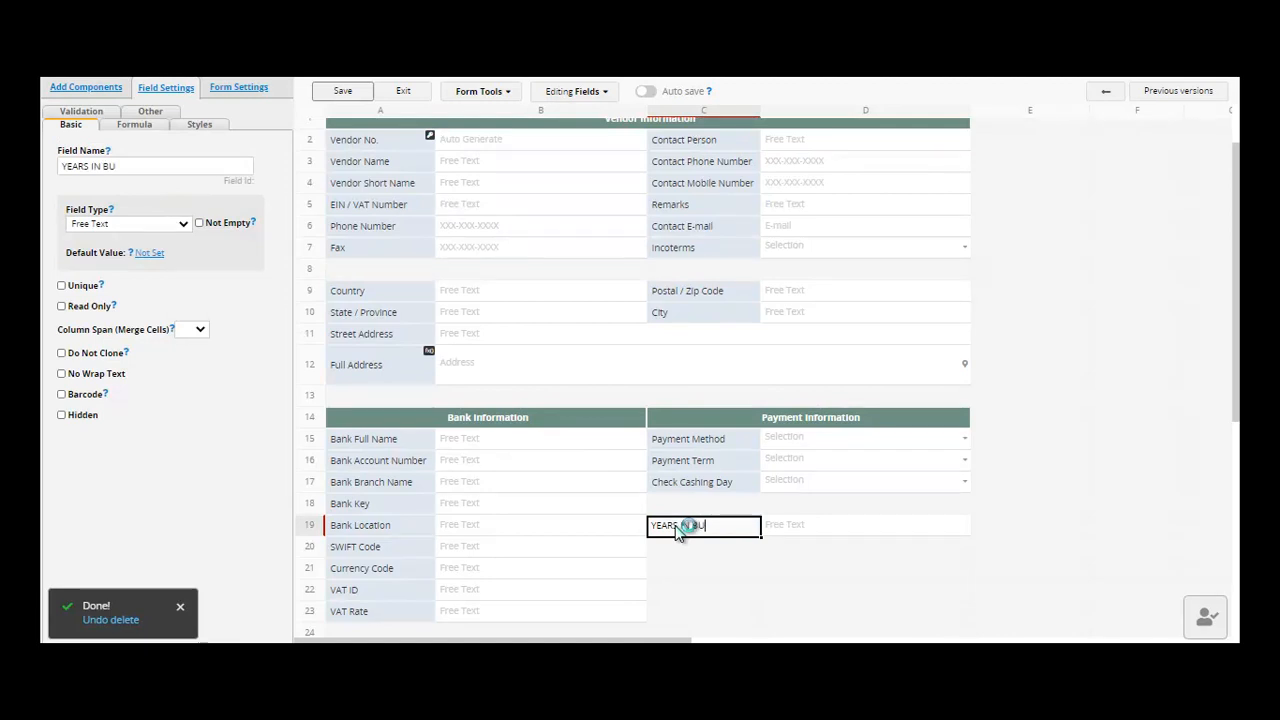
pyautogui.write('SINESS')
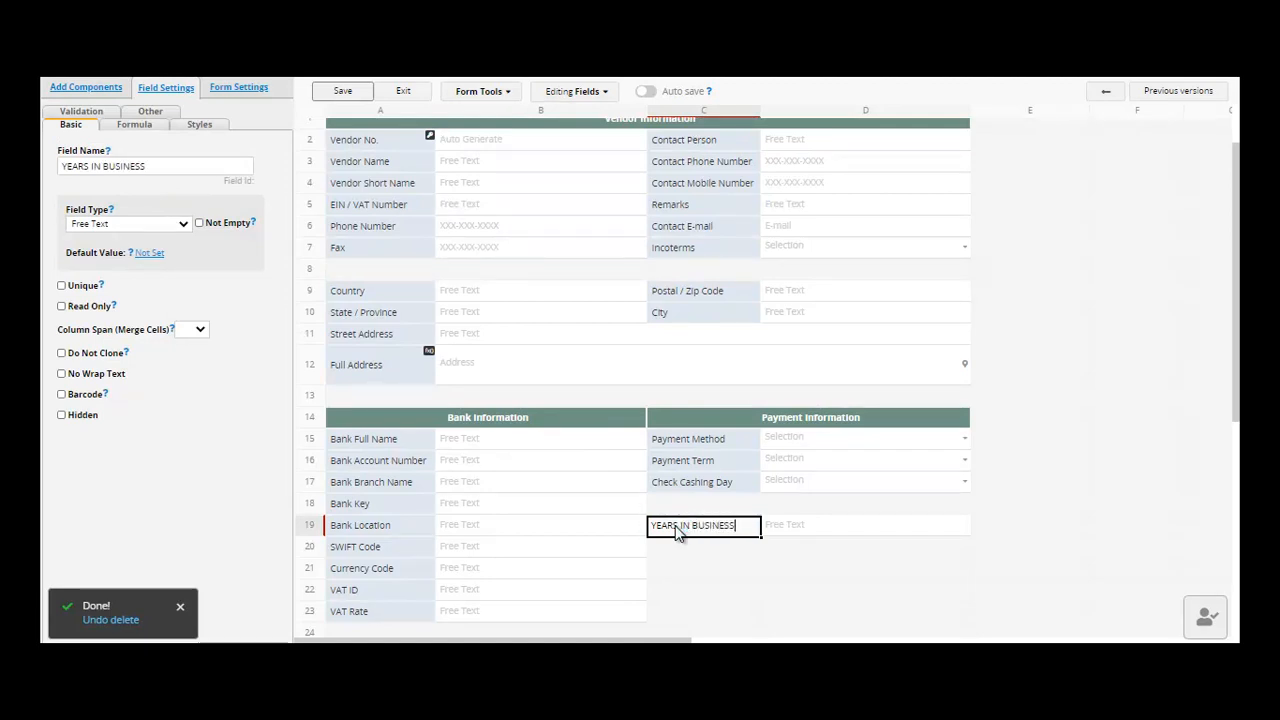
pyautogui.click(690, 548)
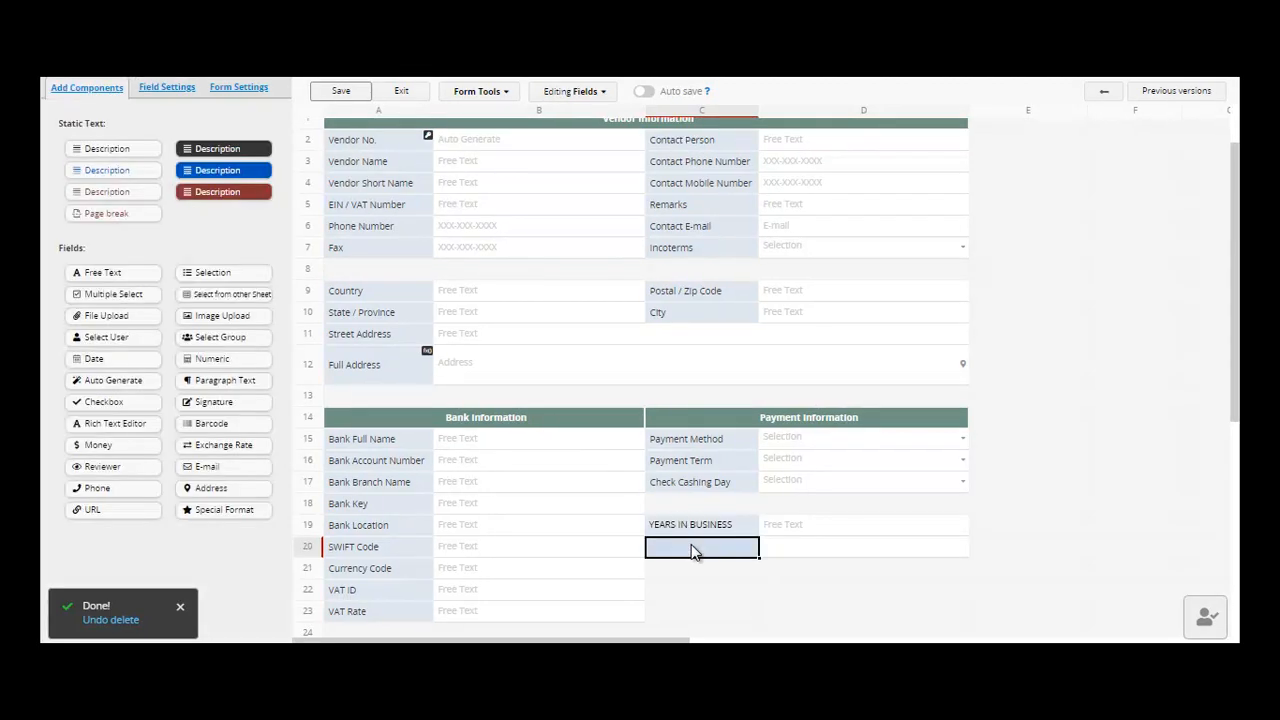
pyautogui.click(335, 92)
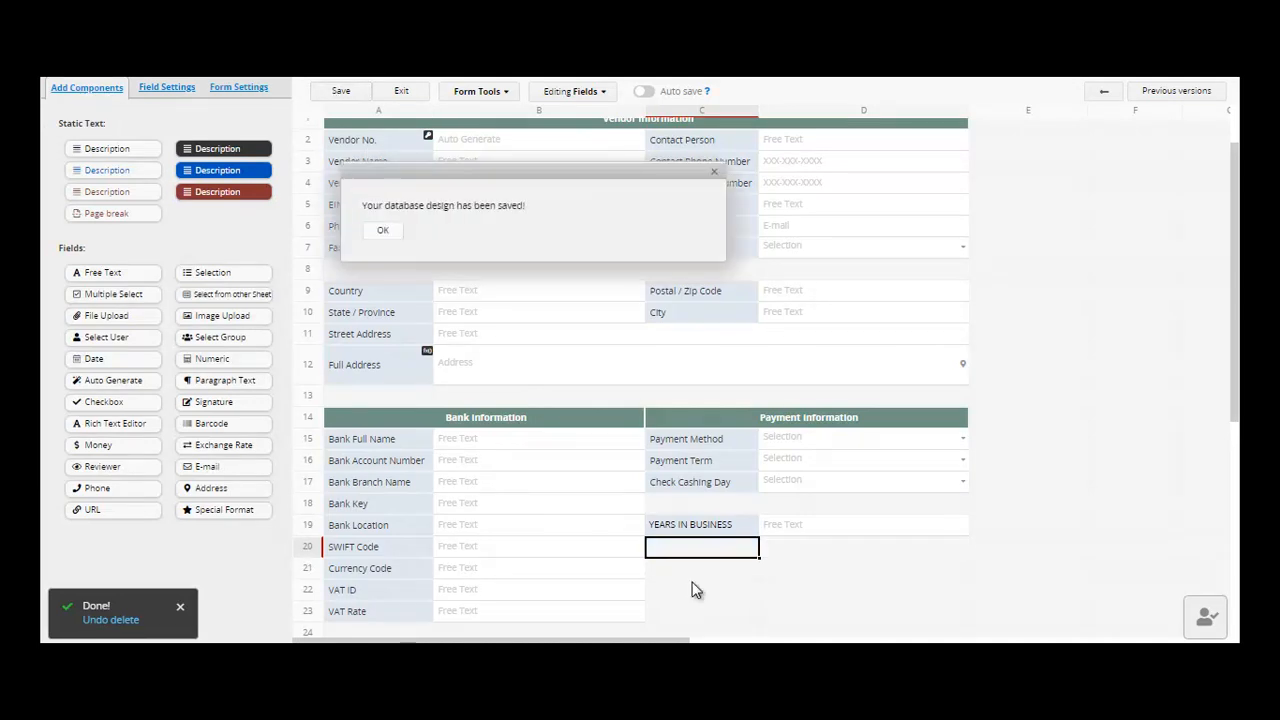
pyautogui.click(688, 530)
pyautogui.click(694, 550)
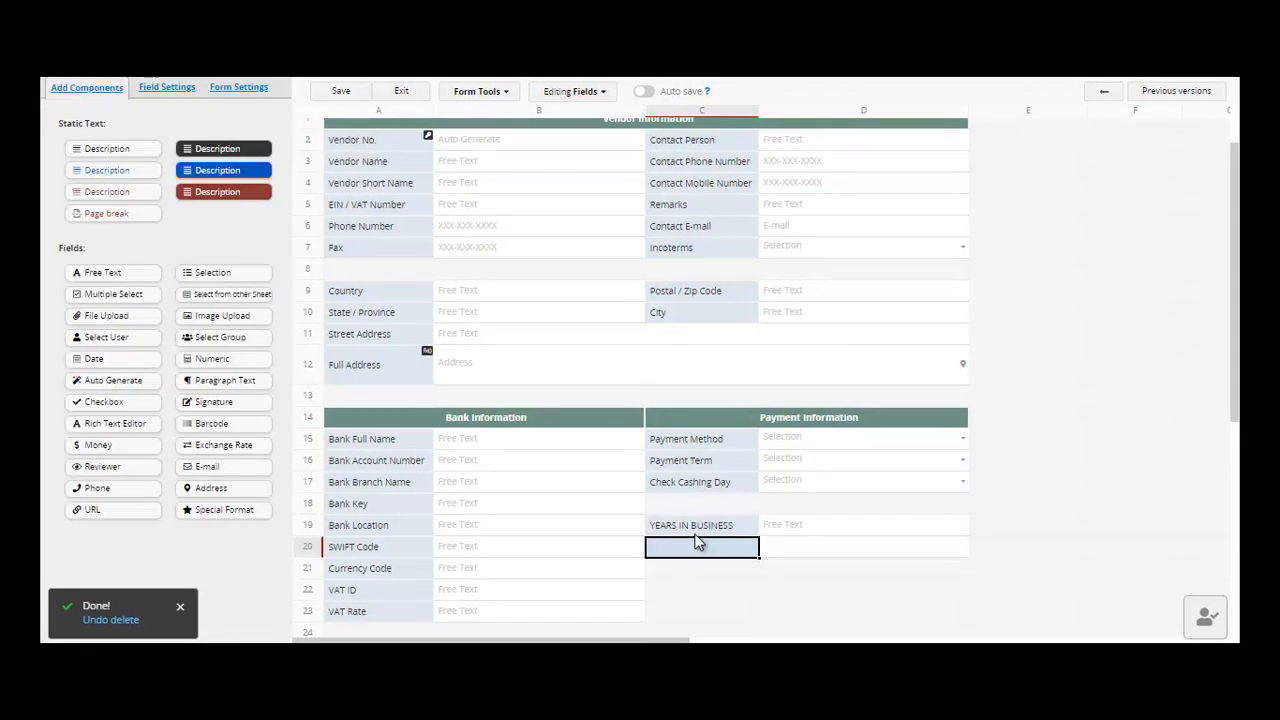
pyautogui.click(697, 535)
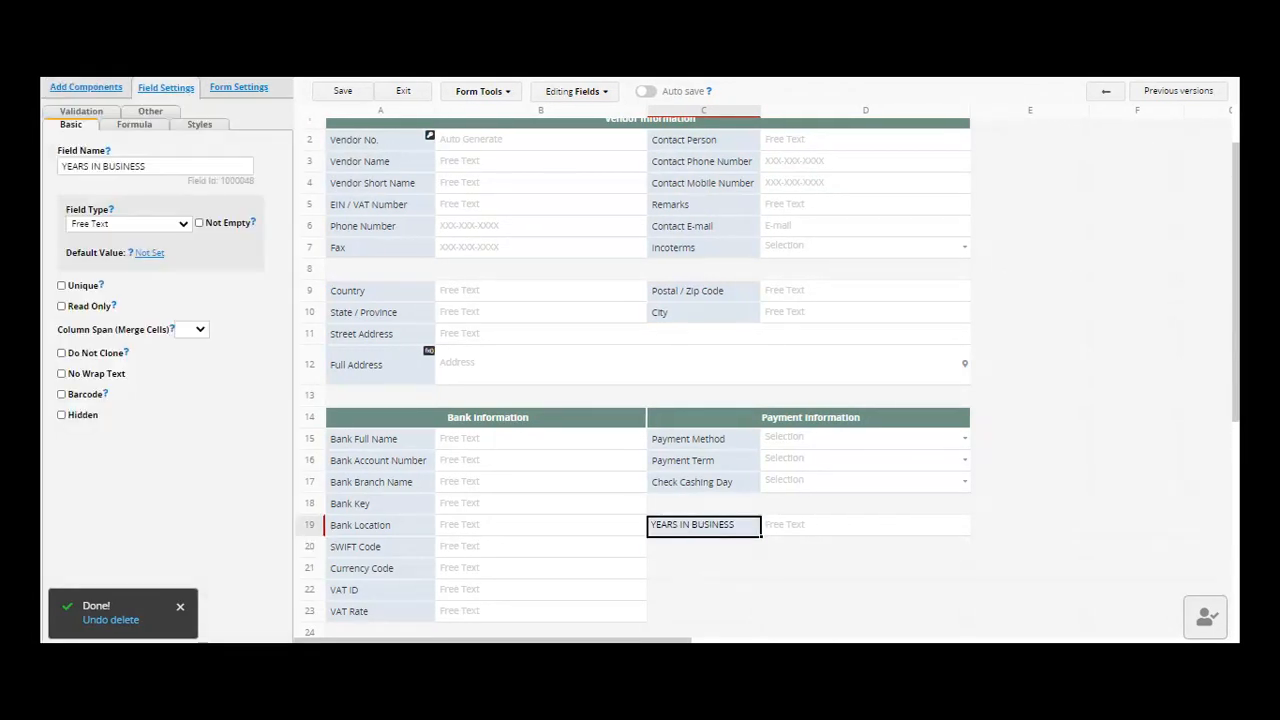
pyautogui.click(411, 97)
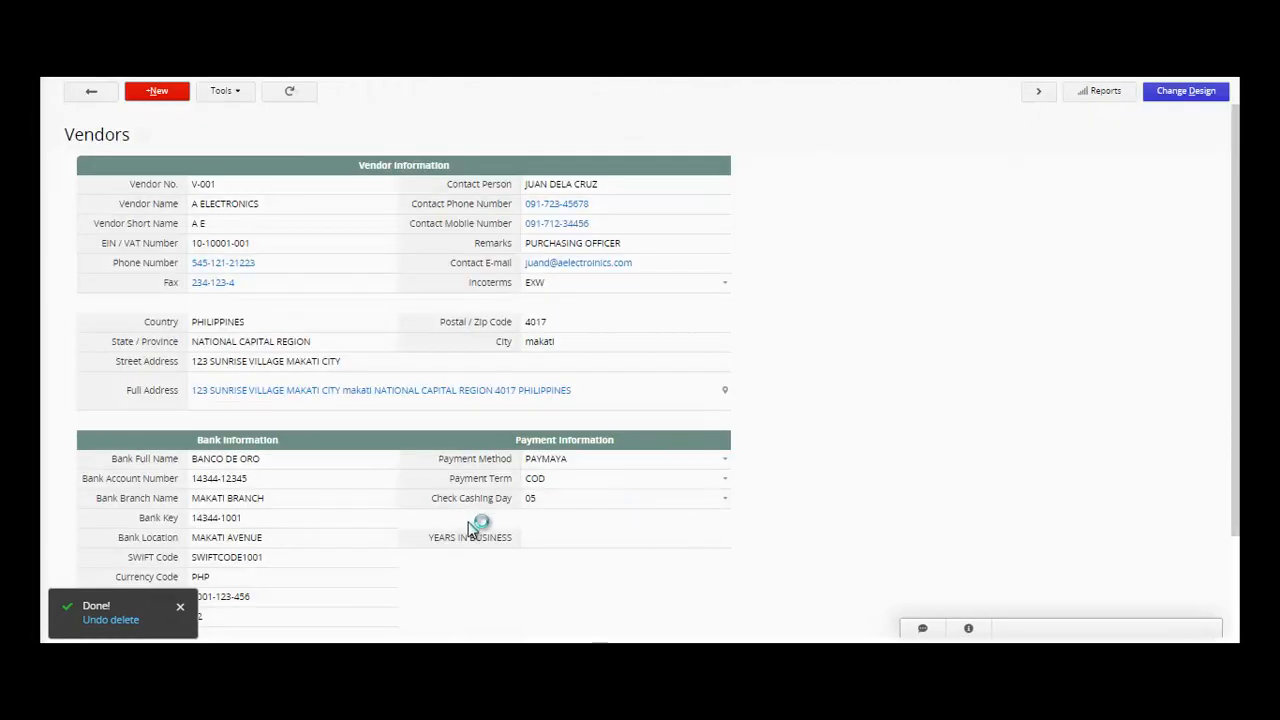
# - Enter 5 as vendor V-001's years in business and save the record
pyautogui.click(559, 540)
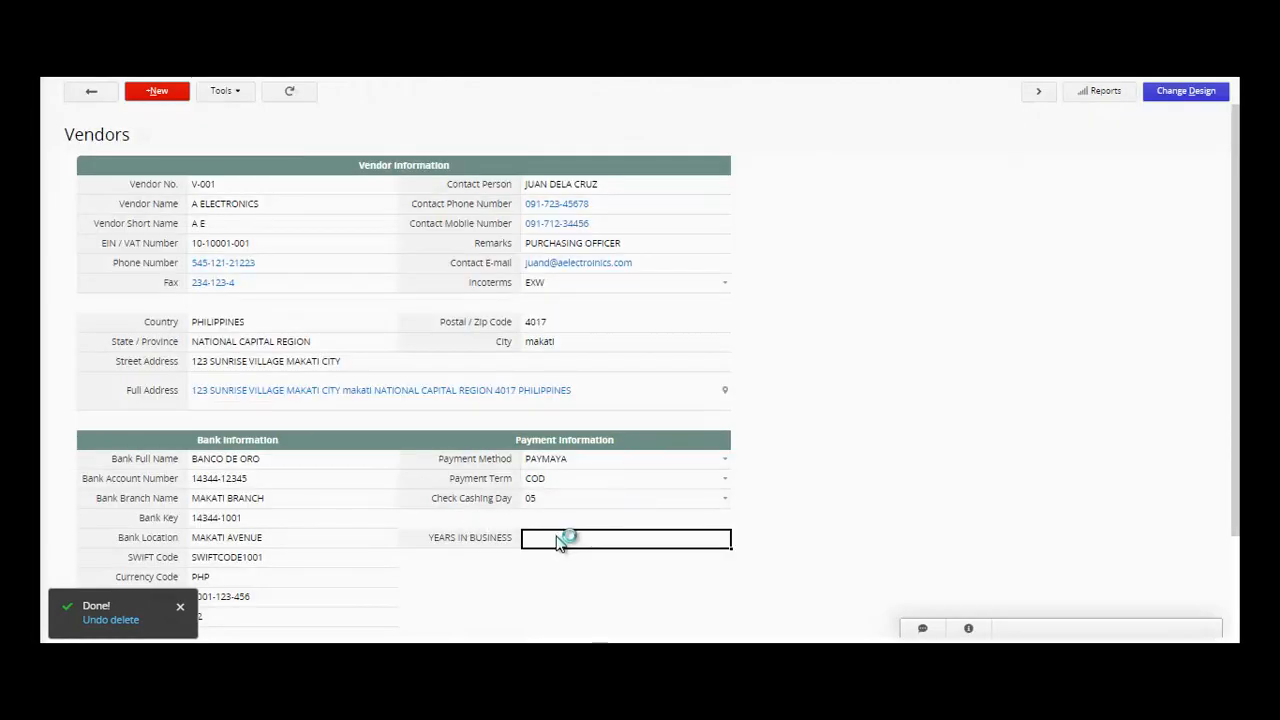
pyautogui.write('5')
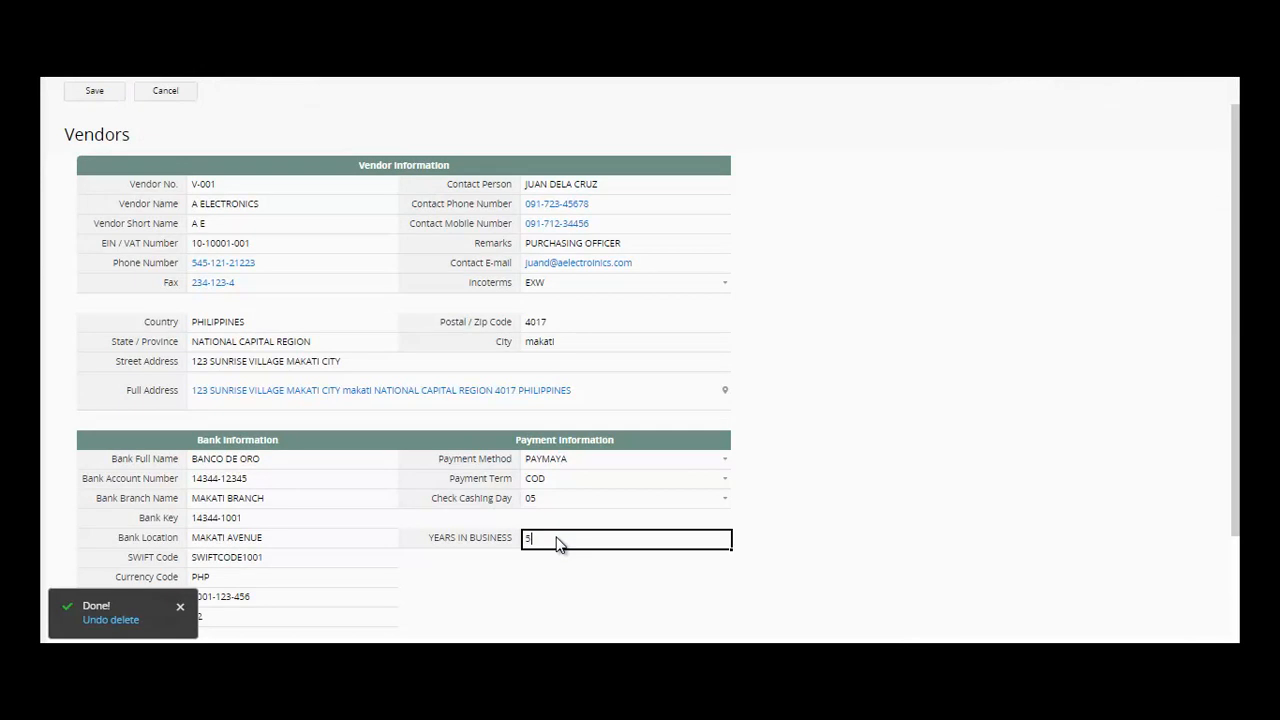
pyautogui.click(101, 91)
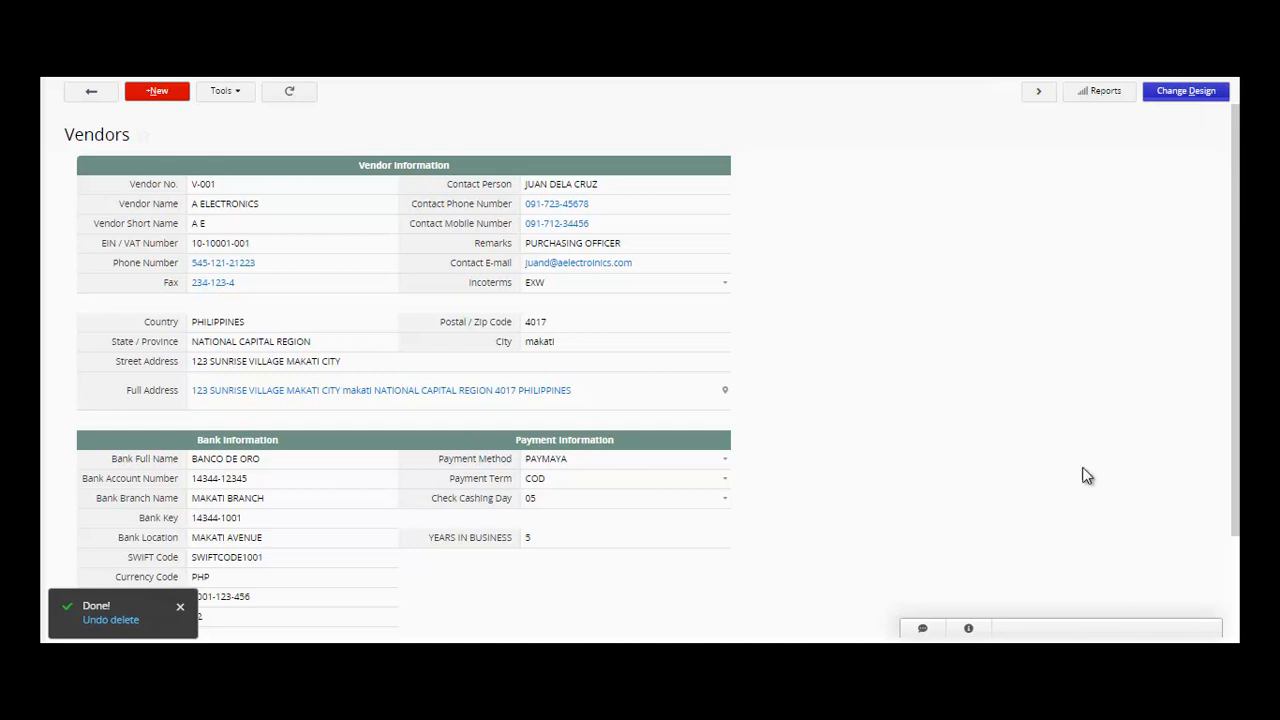
# - Bring up the YEARS IN BUSINESS field settings in the Vendors form designer
pyautogui.click(685, 602)
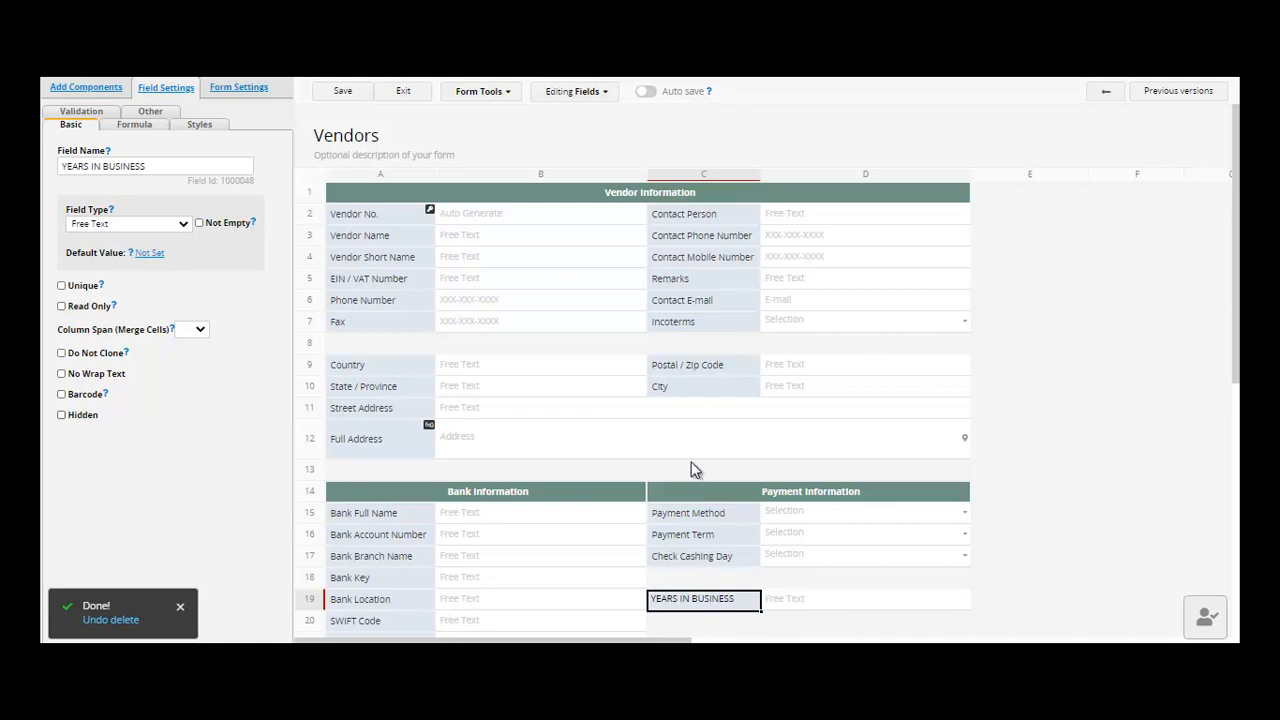
pyautogui.moveTo(725, 588); pyautogui.dragTo(730, 602)
# - Add a new field named STATUS in cell C20 of the Vendors form
pyautogui.click(86, 88)
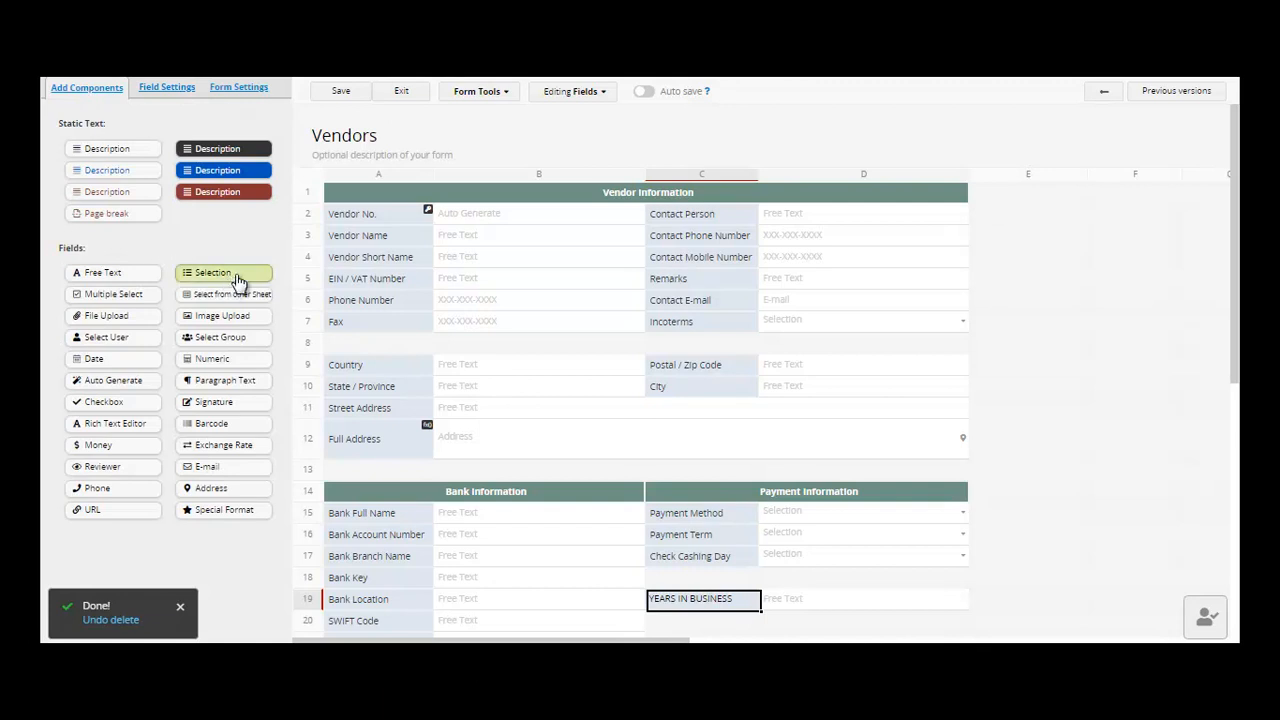
pyautogui.scroll(-1, 1238, 210)
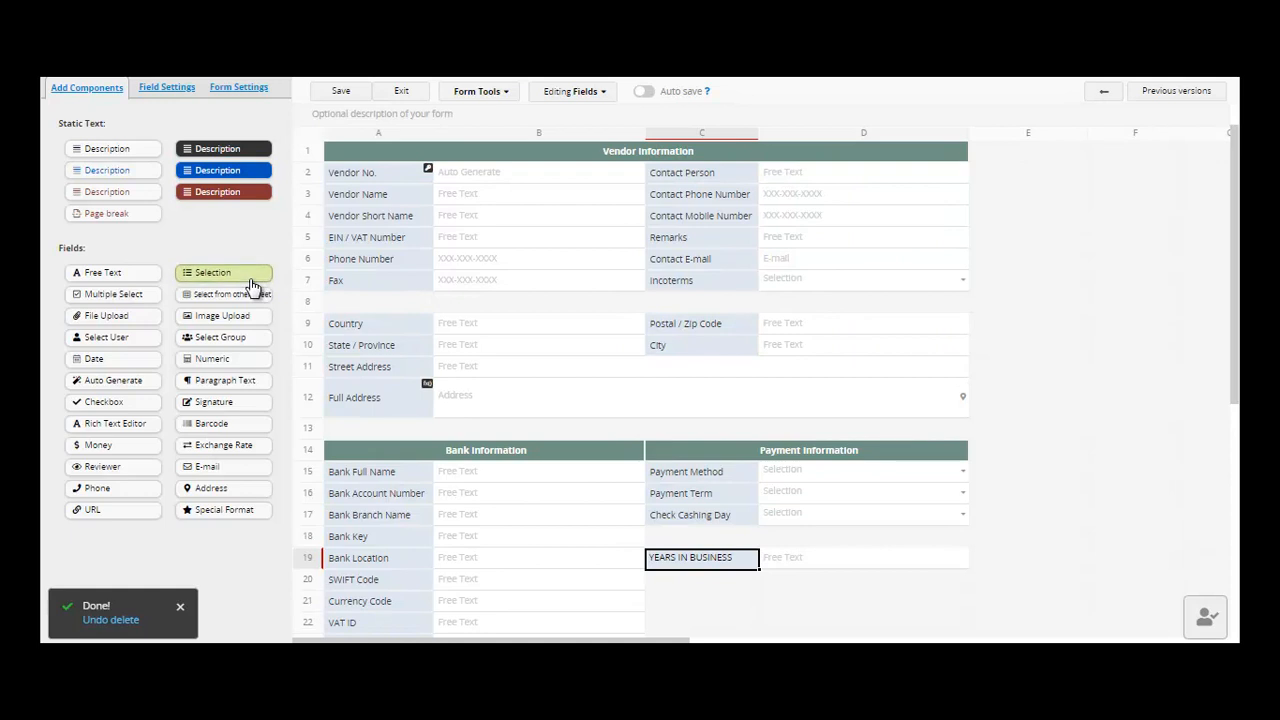
pyautogui.click(686, 584)
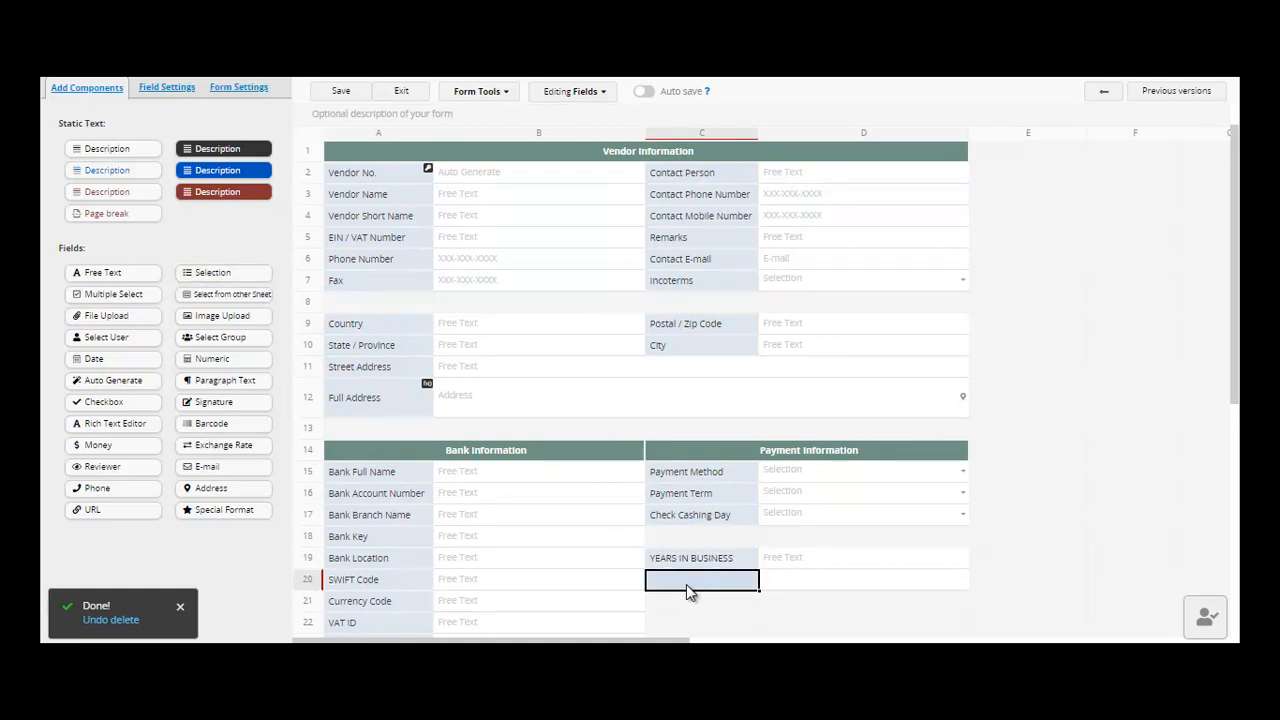
pyautogui.write('ST')
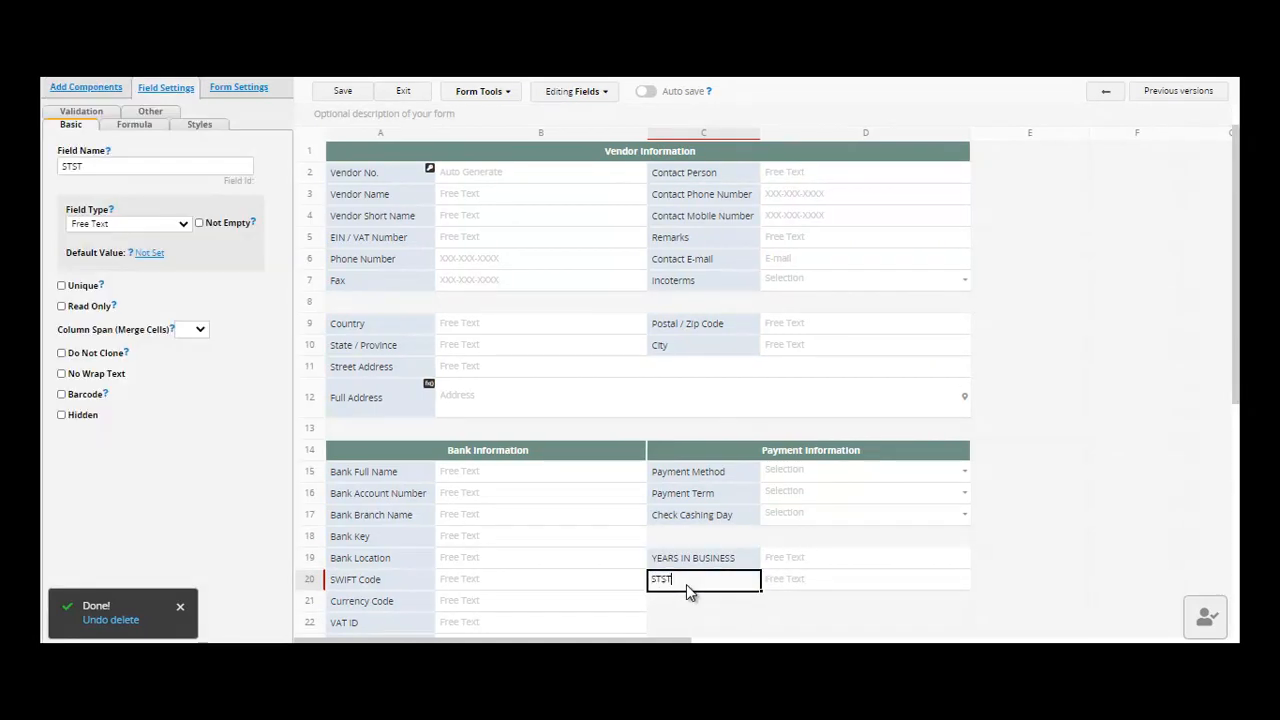
pyautogui.write('ATUS')
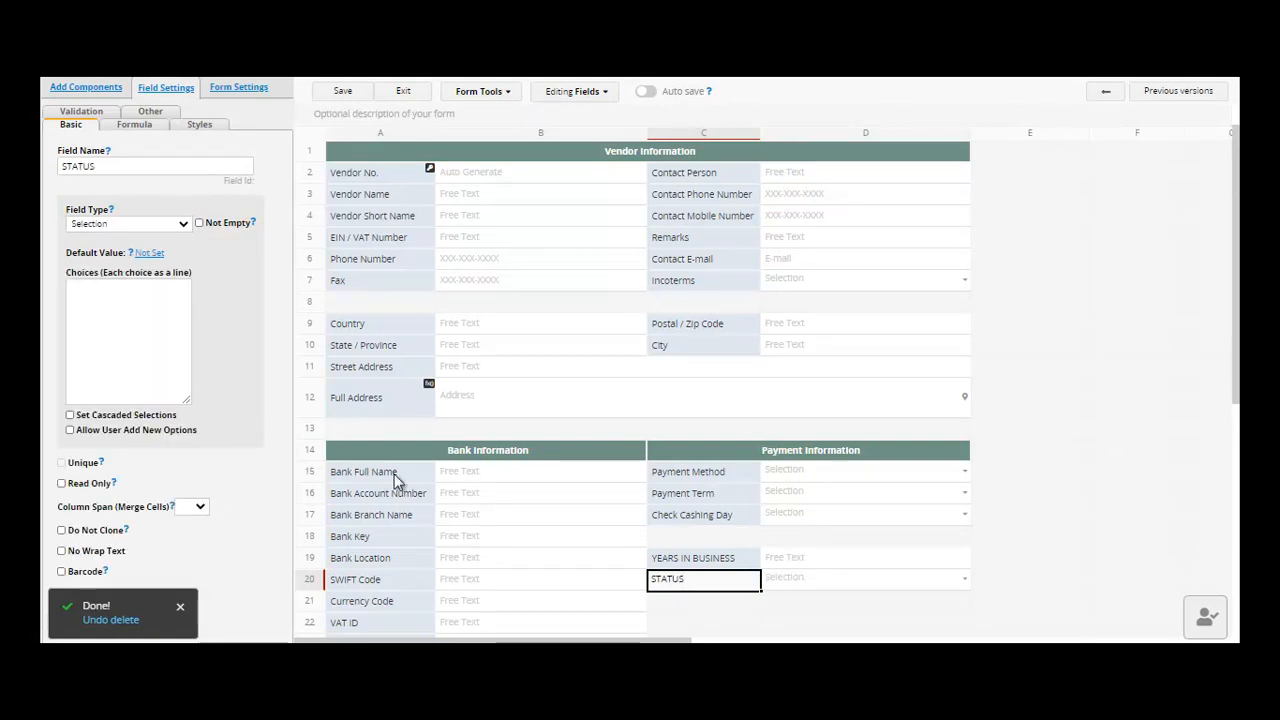
# - Give STATUS the choices ONGIOING, PENDING and DONE, and save the form design
pyautogui.click(118, 294)
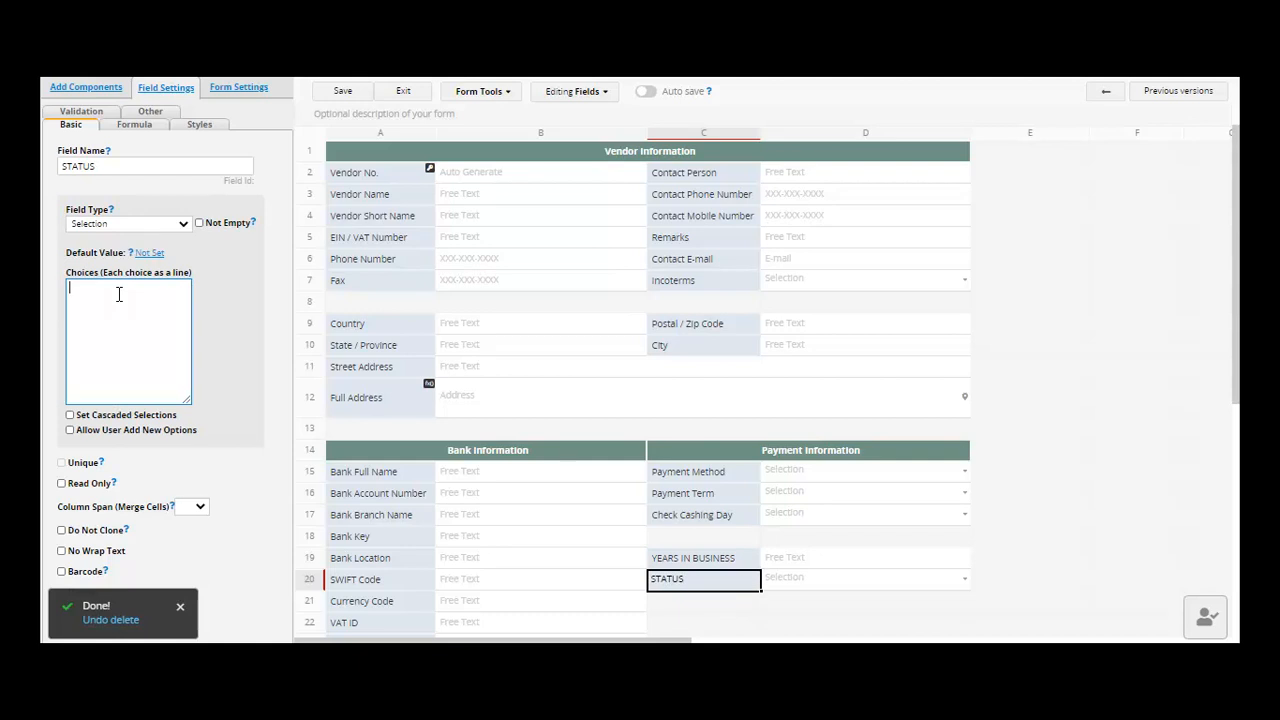
pyautogui.write('ONGIOING')
pyautogui.press('Return')
pyautogui.write('PENDING')
pyautogui.press('Return')
pyautogui.write('DONE')
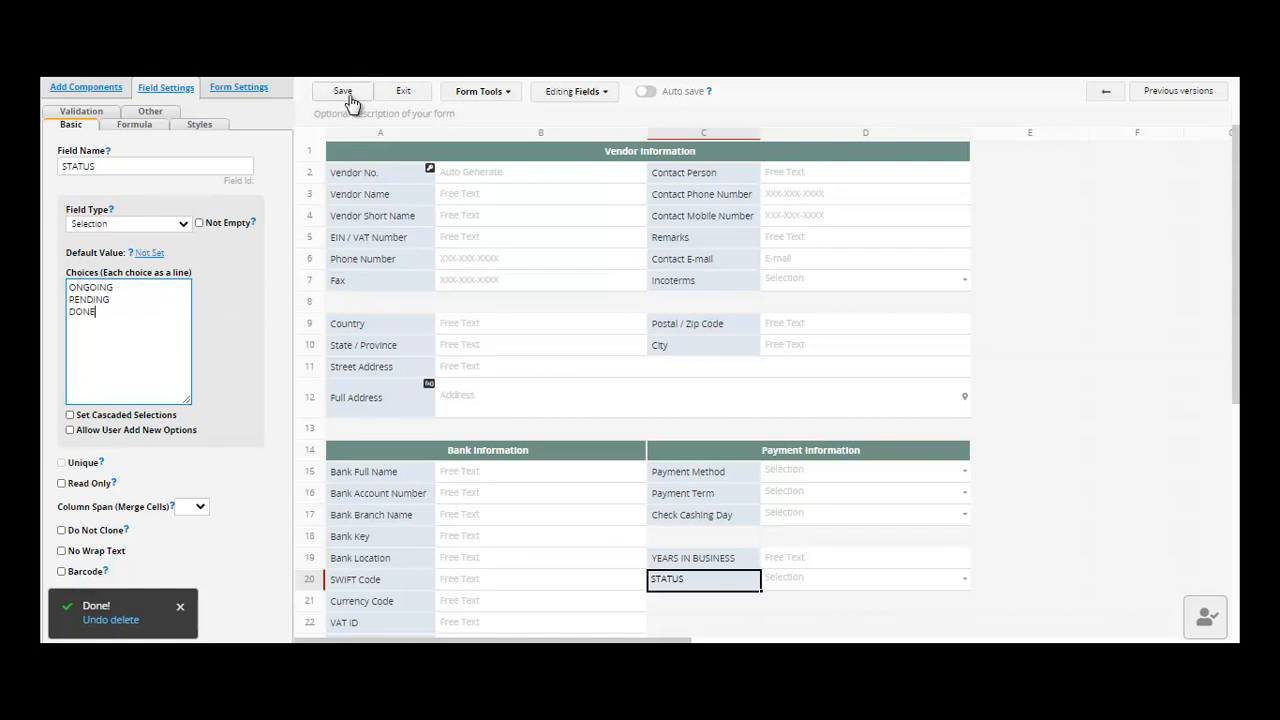
pyautogui.click(349, 97)
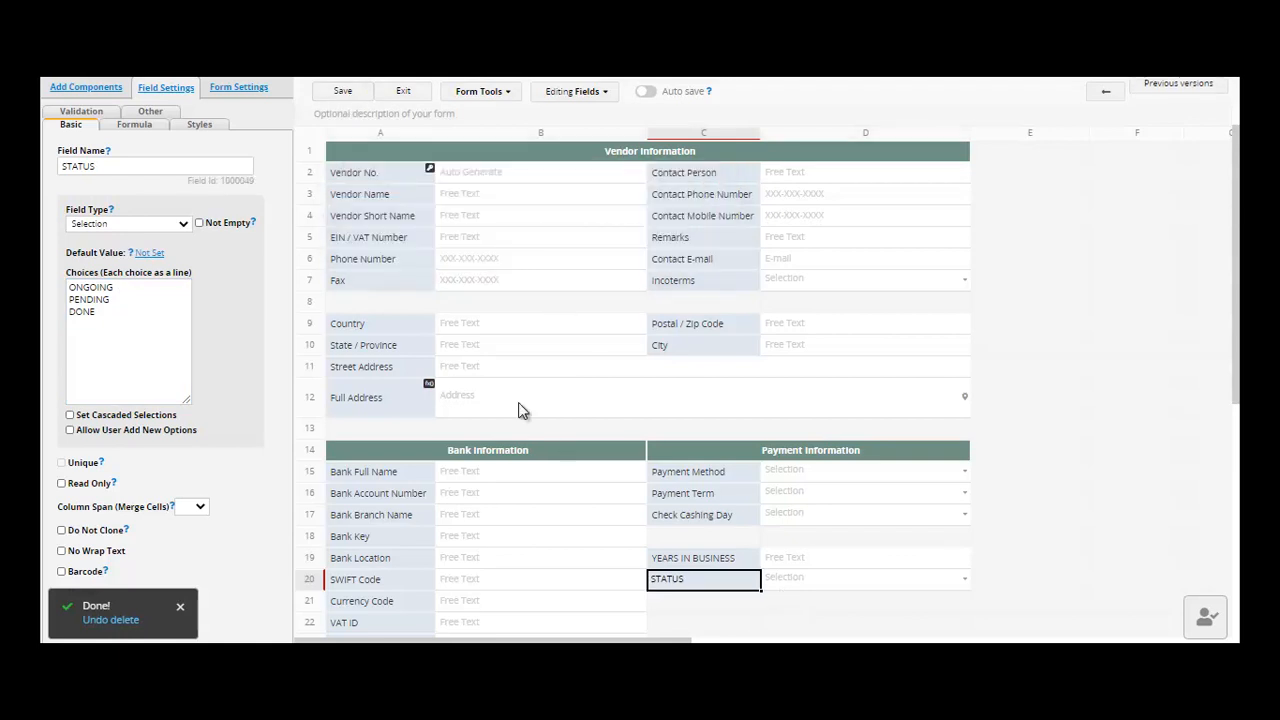
# - Highlight the YEARS IN BUSINESS label yellow and the STATUS value red
pyautogui.click(190, 128)
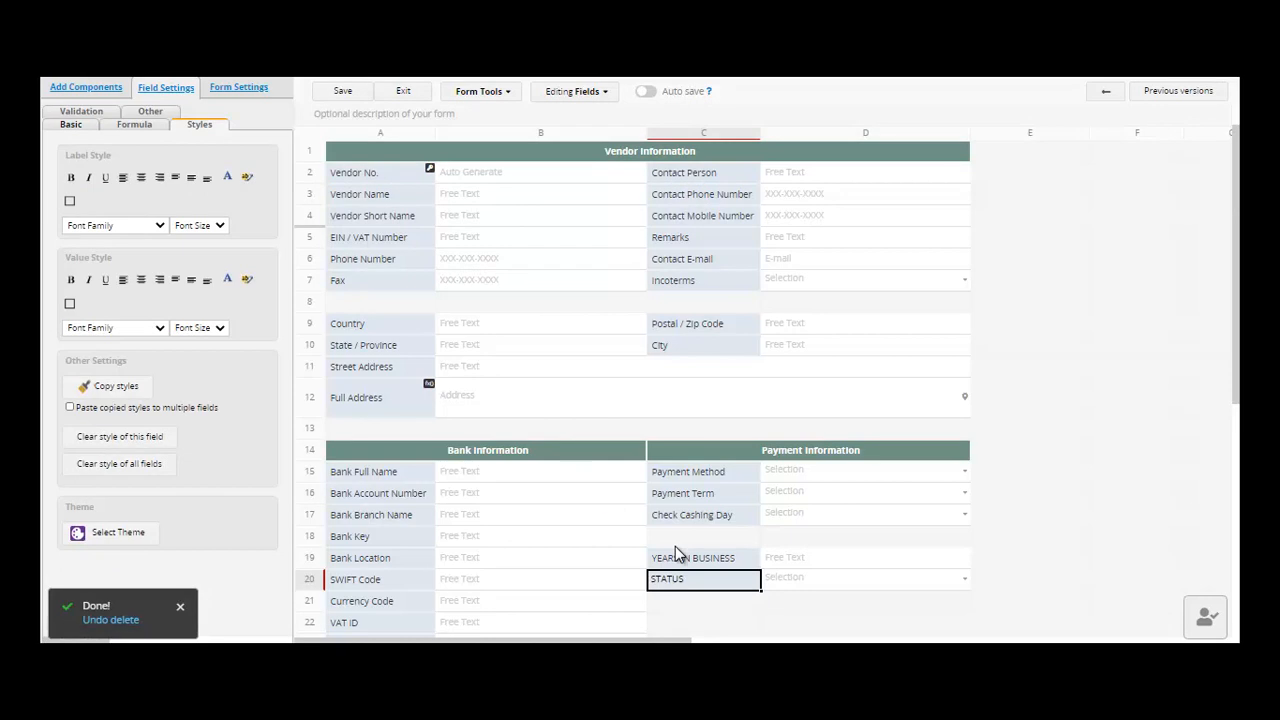
pyautogui.click(694, 565)
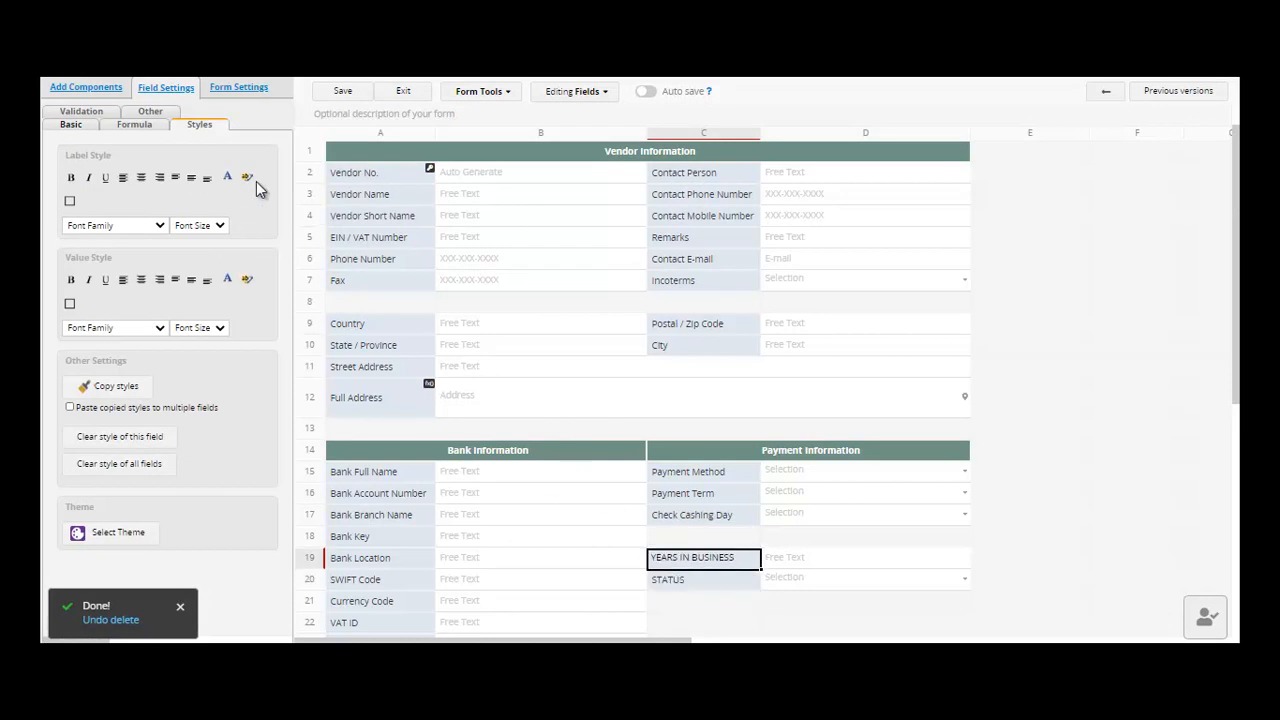
pyautogui.click(247, 178)
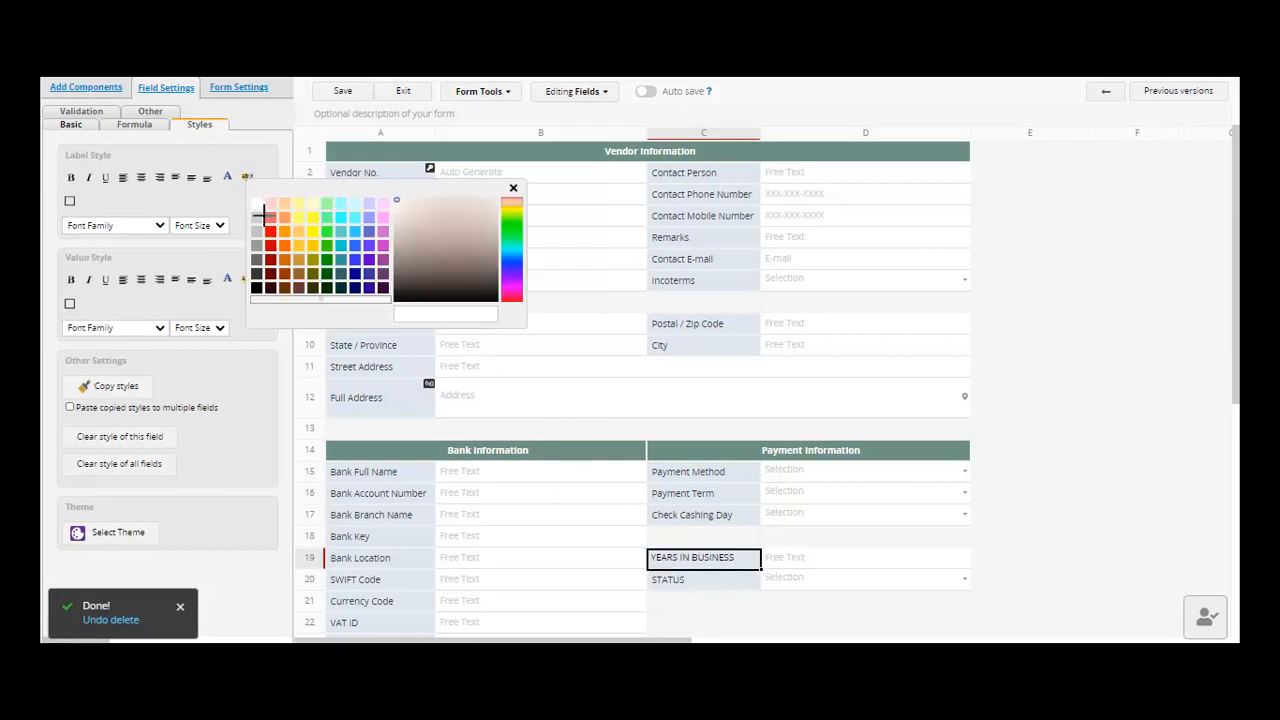
pyautogui.click(297, 219)
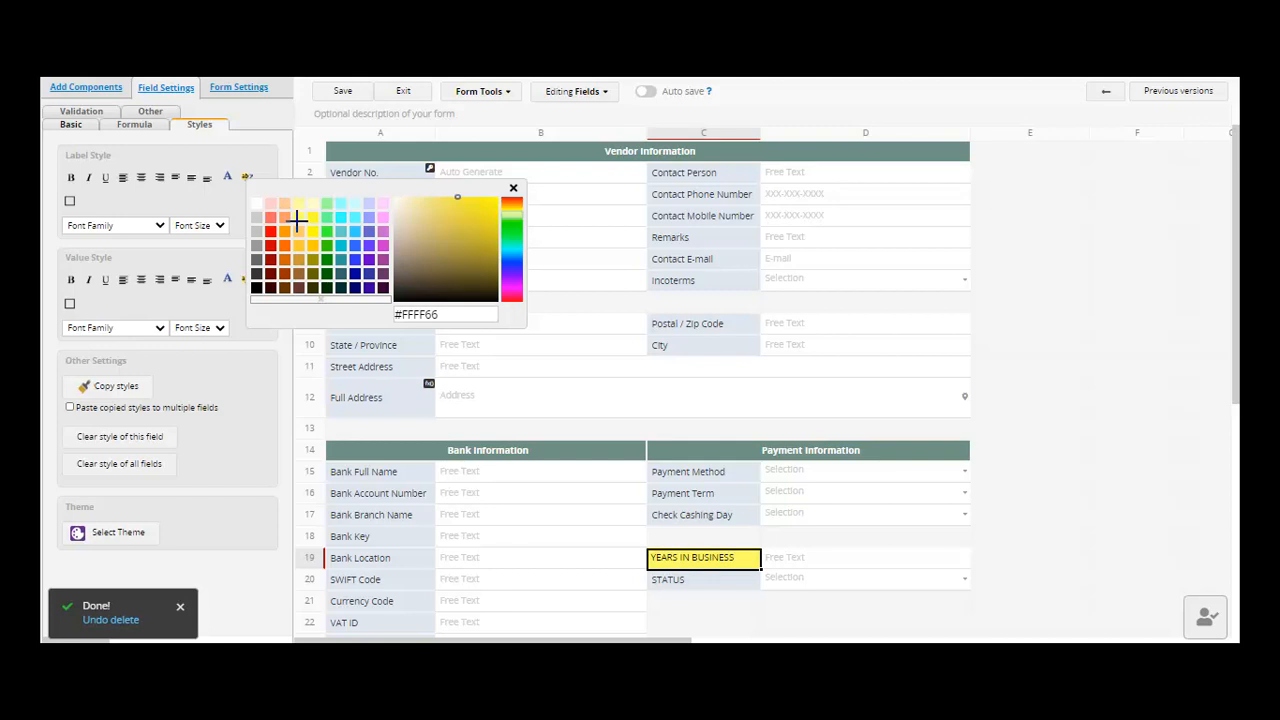
pyautogui.click(700, 587)
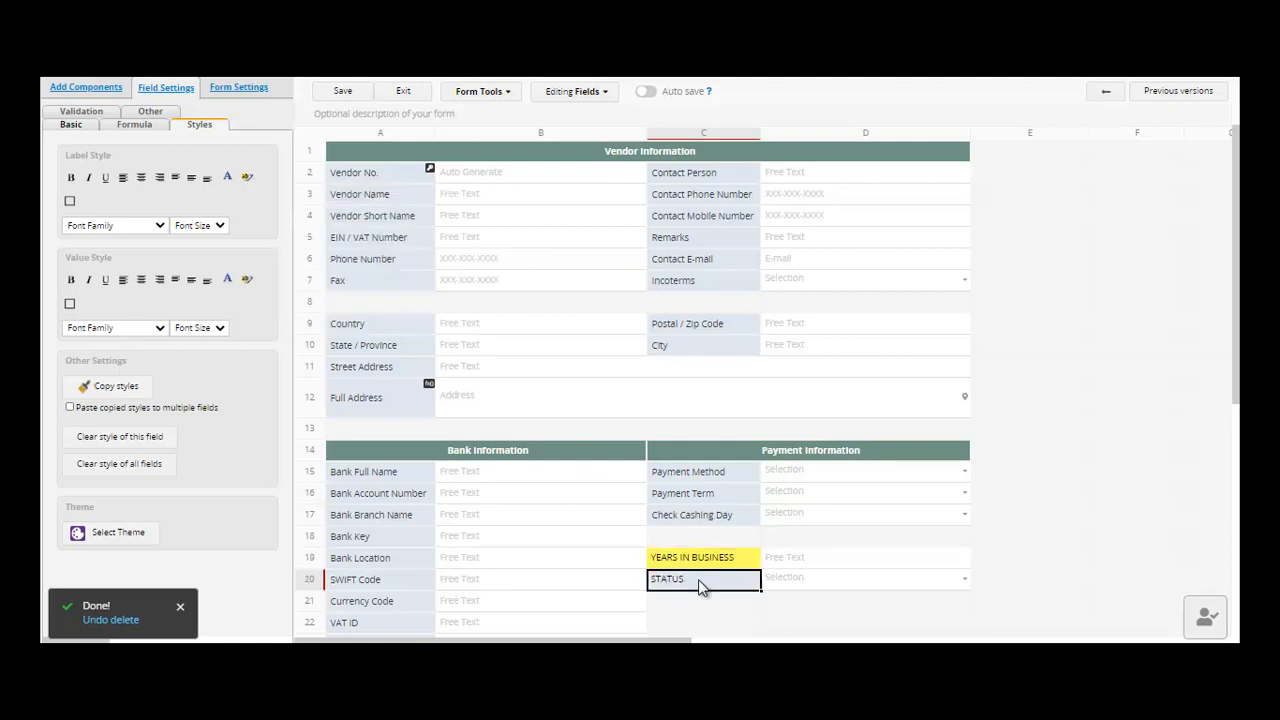
pyautogui.click(247, 281)
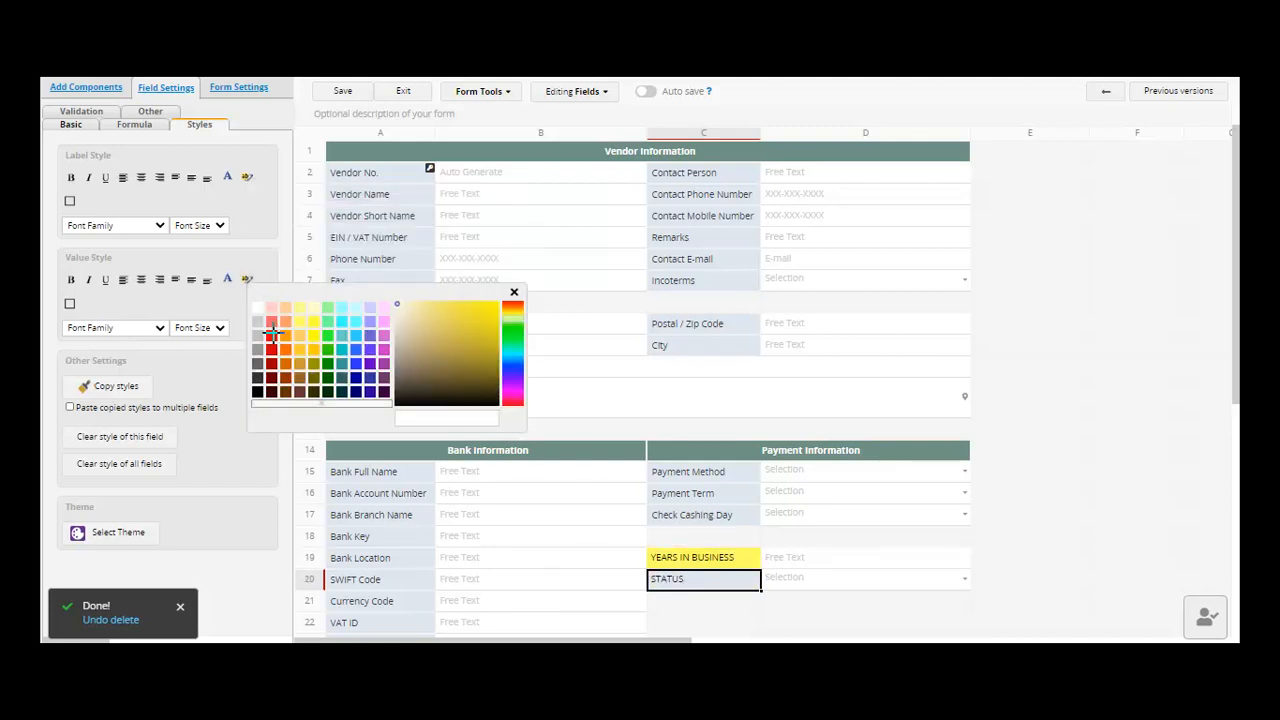
pyautogui.click(272, 334)
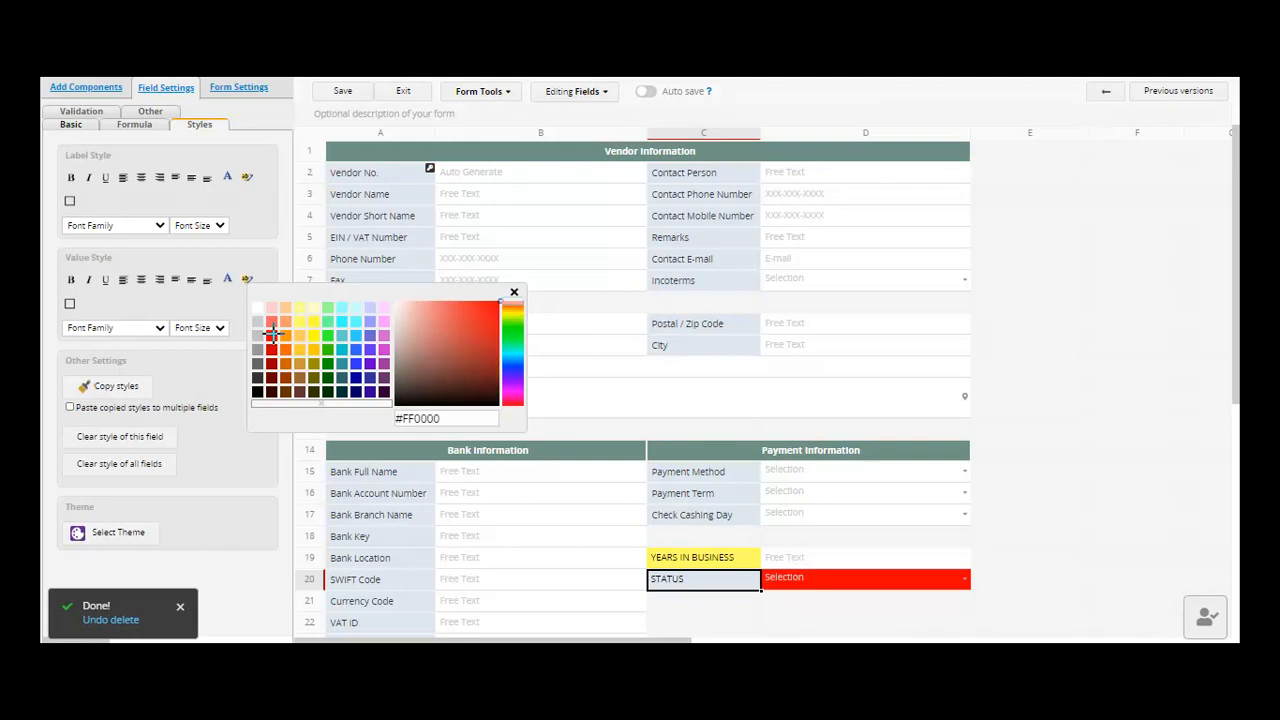
# - Save the design and move YEARS IN BUSINESS below STATUS to row 21
pyautogui.click(783, 562)
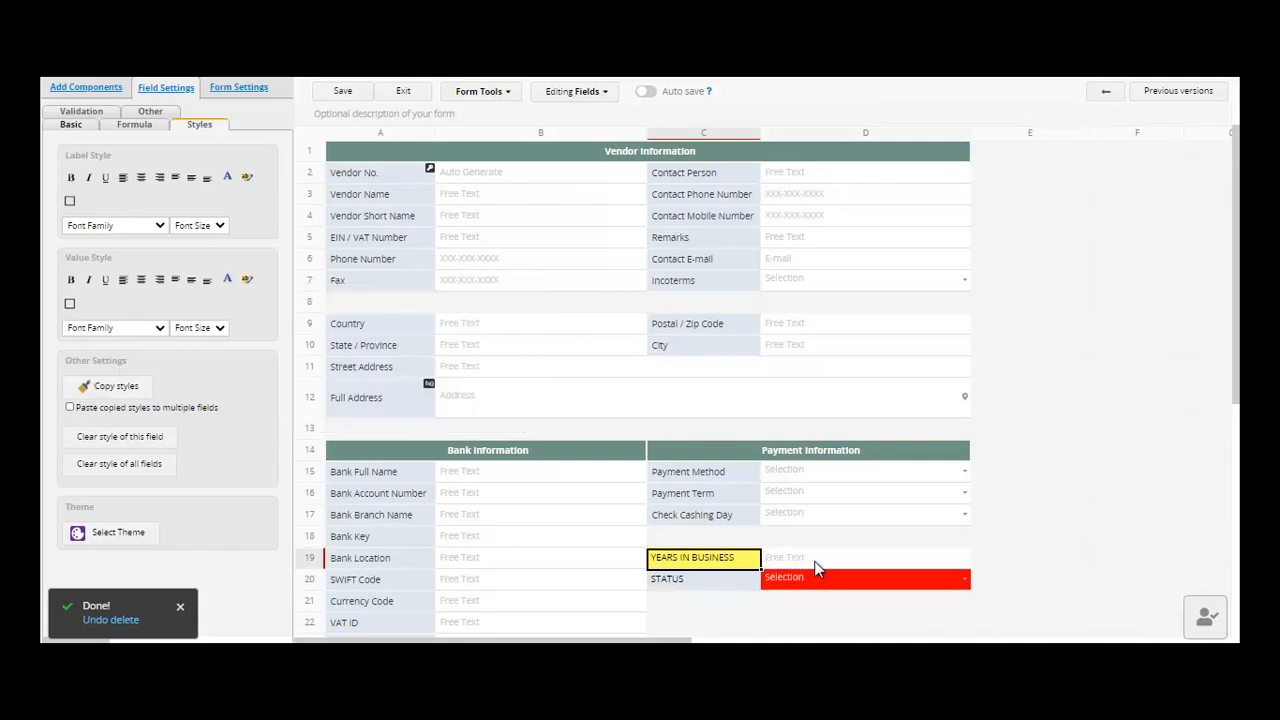
pyautogui.click(342, 91)
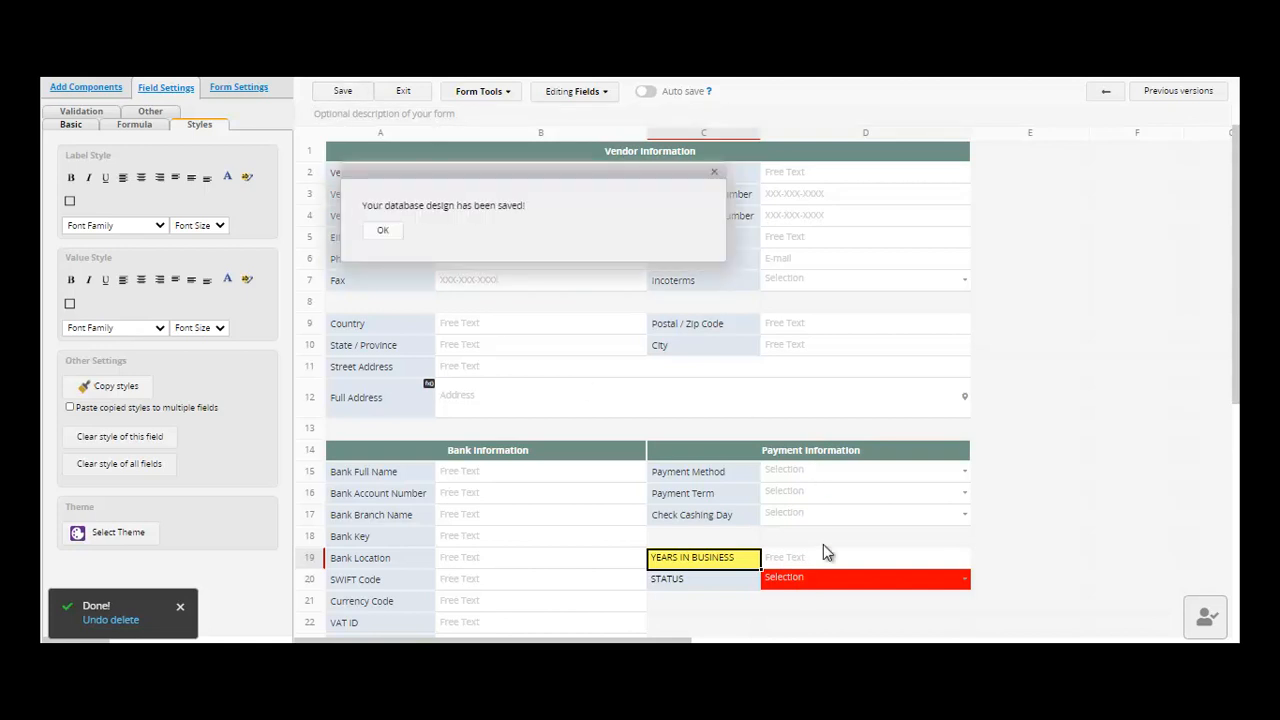
pyautogui.click(713, 599)
pyautogui.click(697, 555)
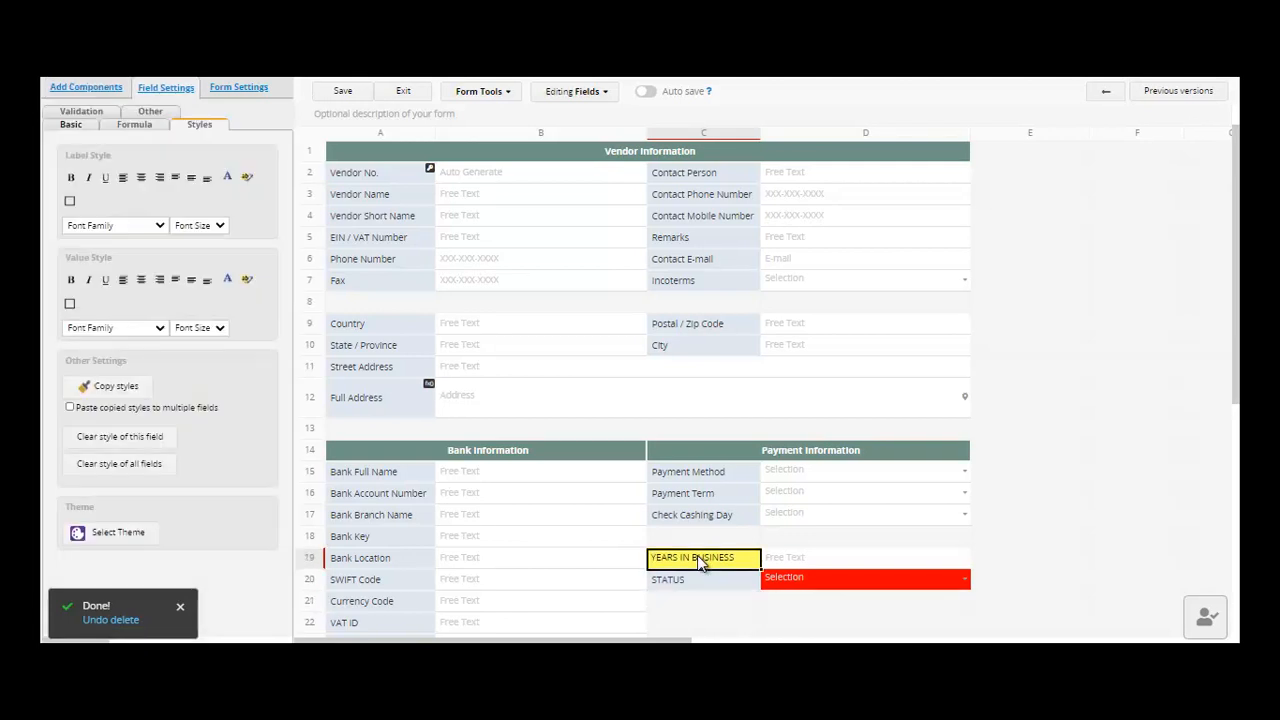
pyautogui.moveTo(700, 582); pyautogui.dragTo(706, 607)
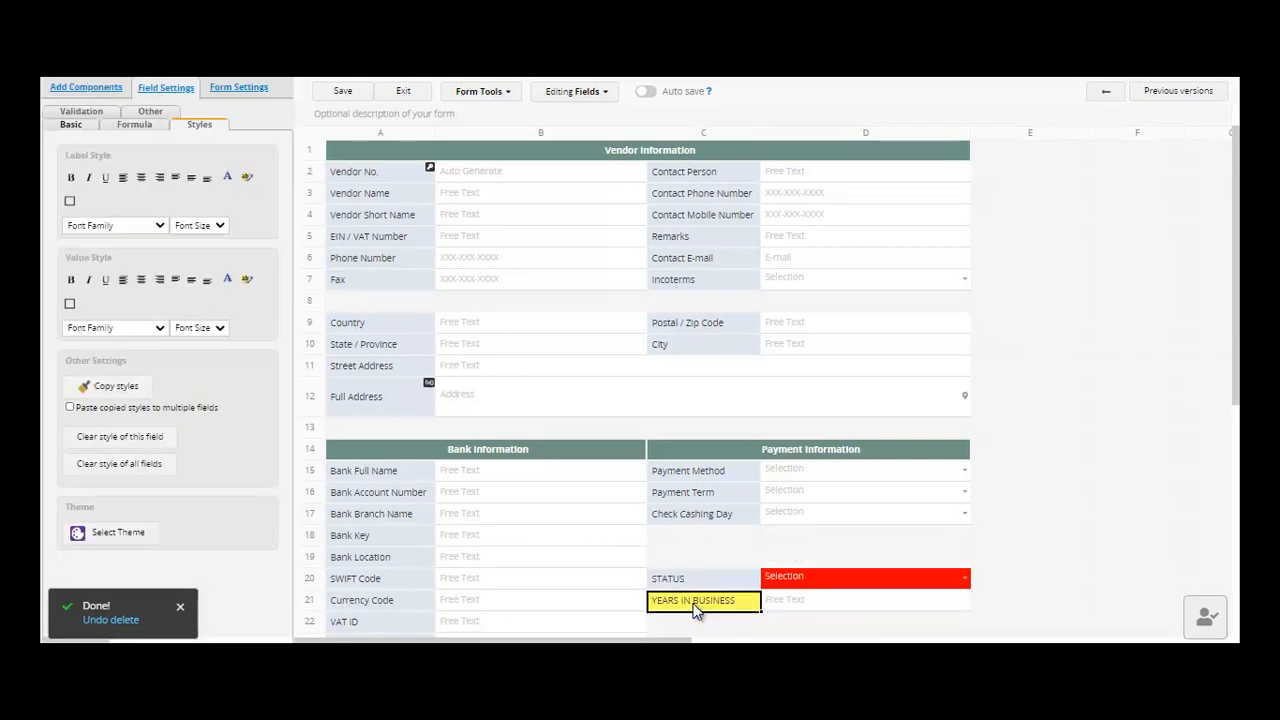
pyautogui.click(820, 600)
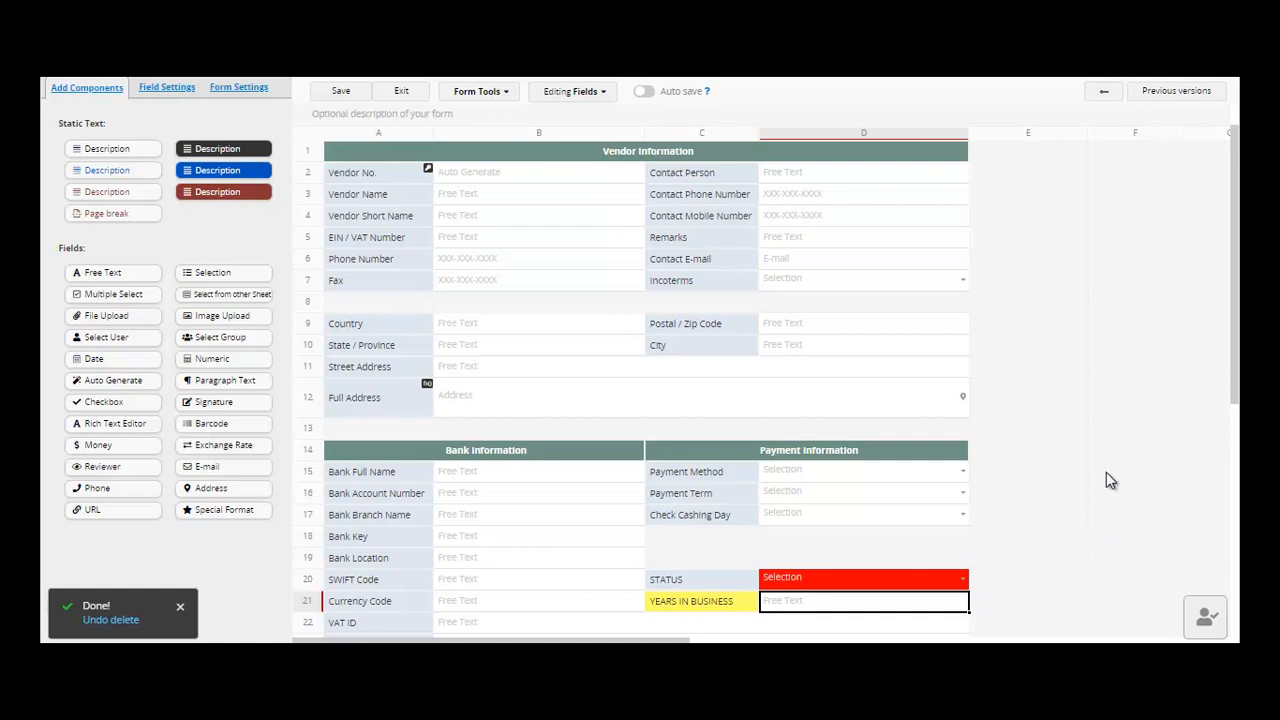
# - Add the form description 'THIS IS MY COMPANY', save the design, and exit the designer
pyautogui.click(343, 92)
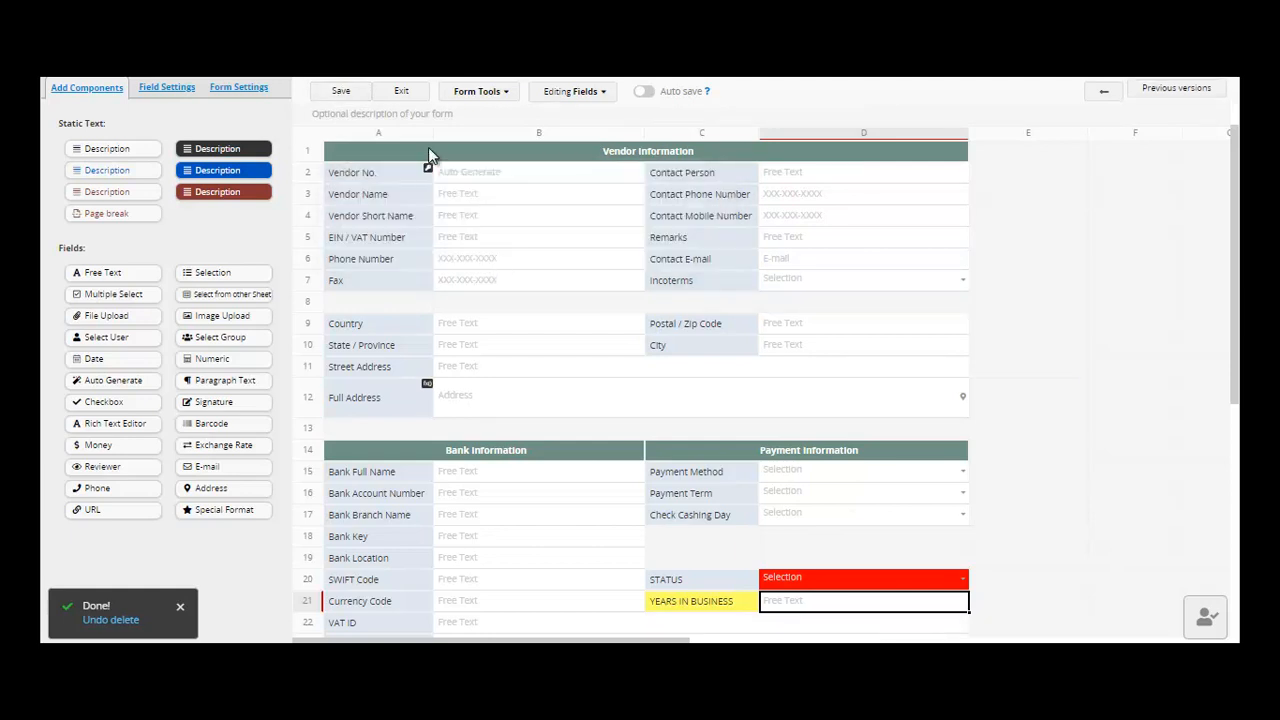
pyautogui.click(430, 116)
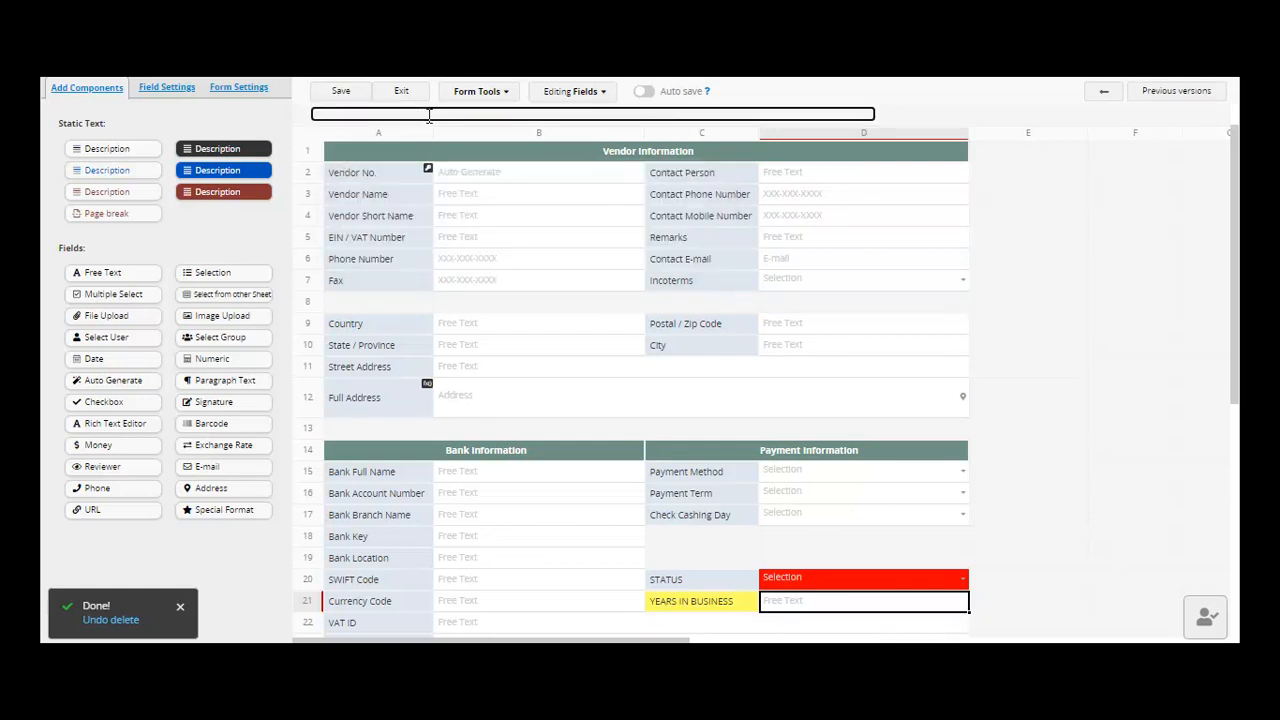
pyautogui.write('THIS IS MY COMPANY')
pyautogui.click(340, 91)
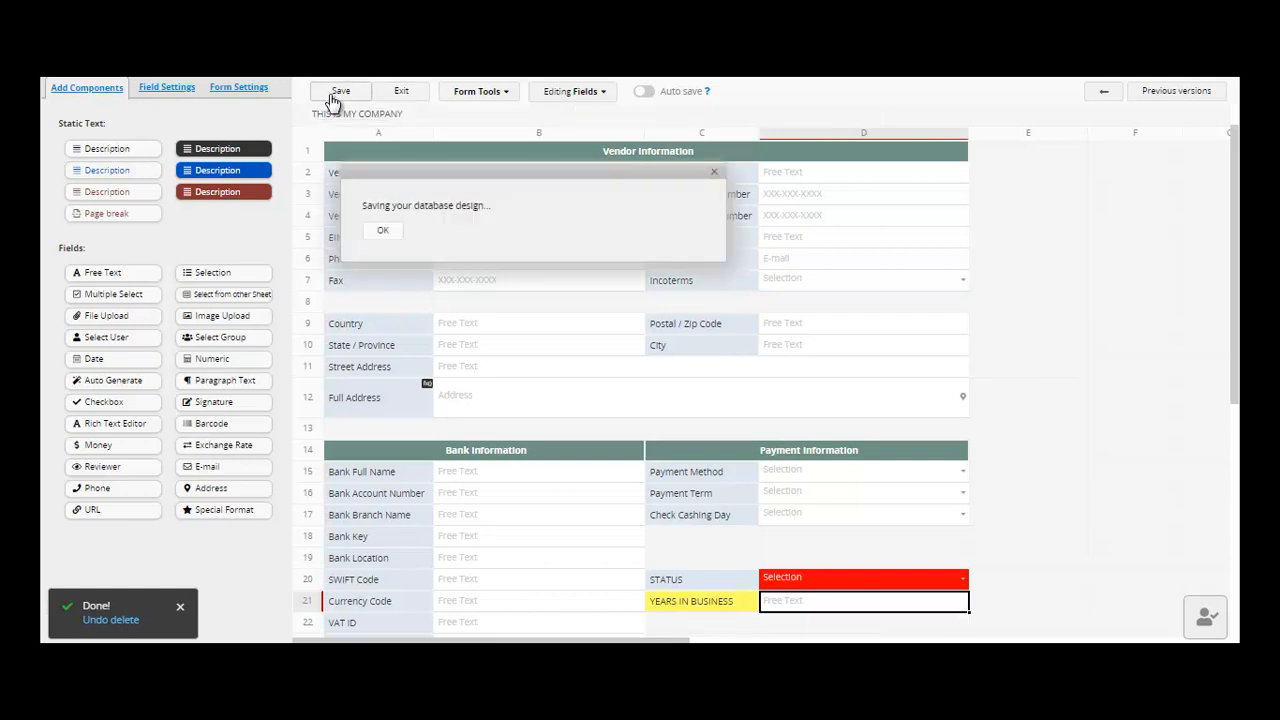
pyautogui.click(404, 103)
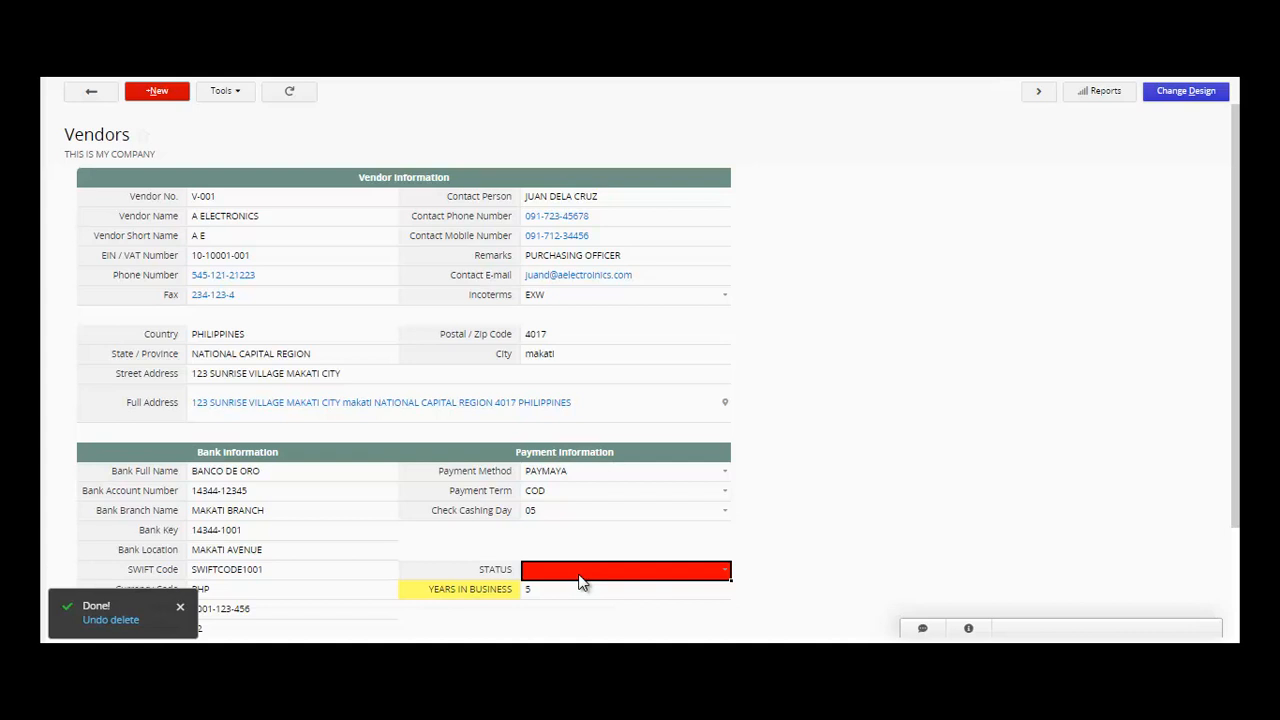
# - Choose PENDING as vendor V-001's STATUS and save the entry
pyautogui.click(729, 575)
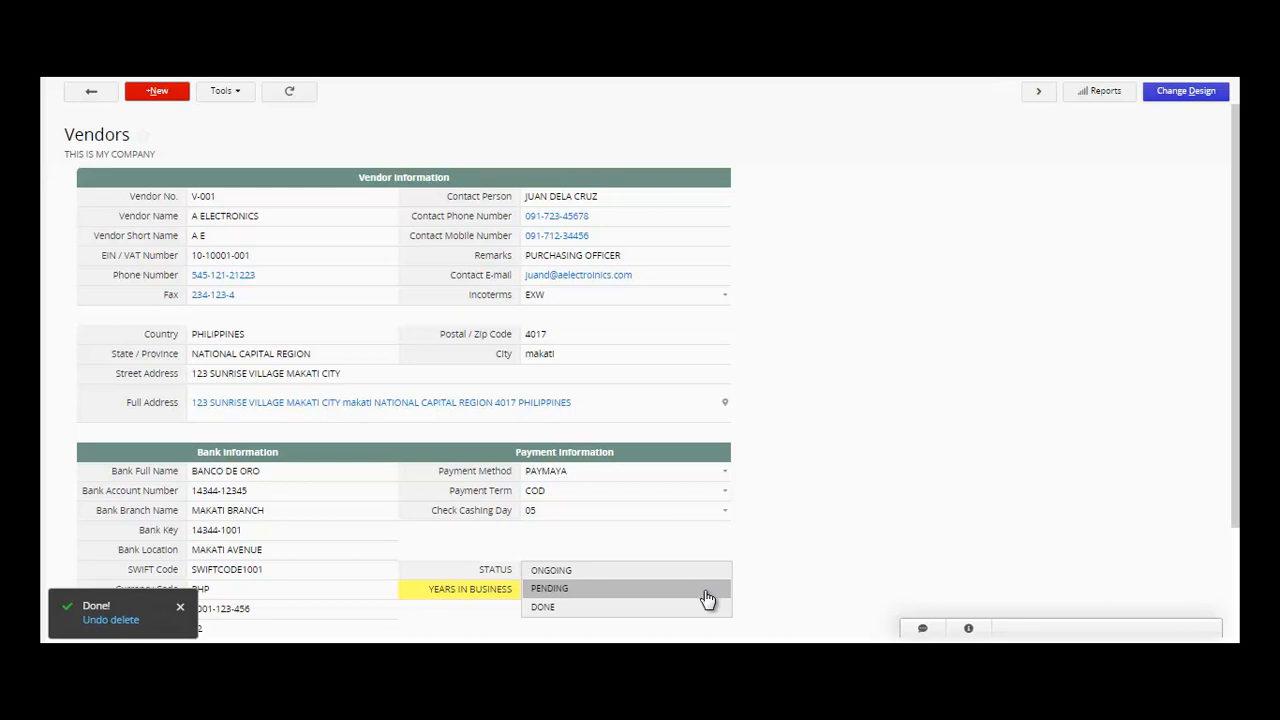
pyautogui.click(707, 590)
pyautogui.click(679, 594)
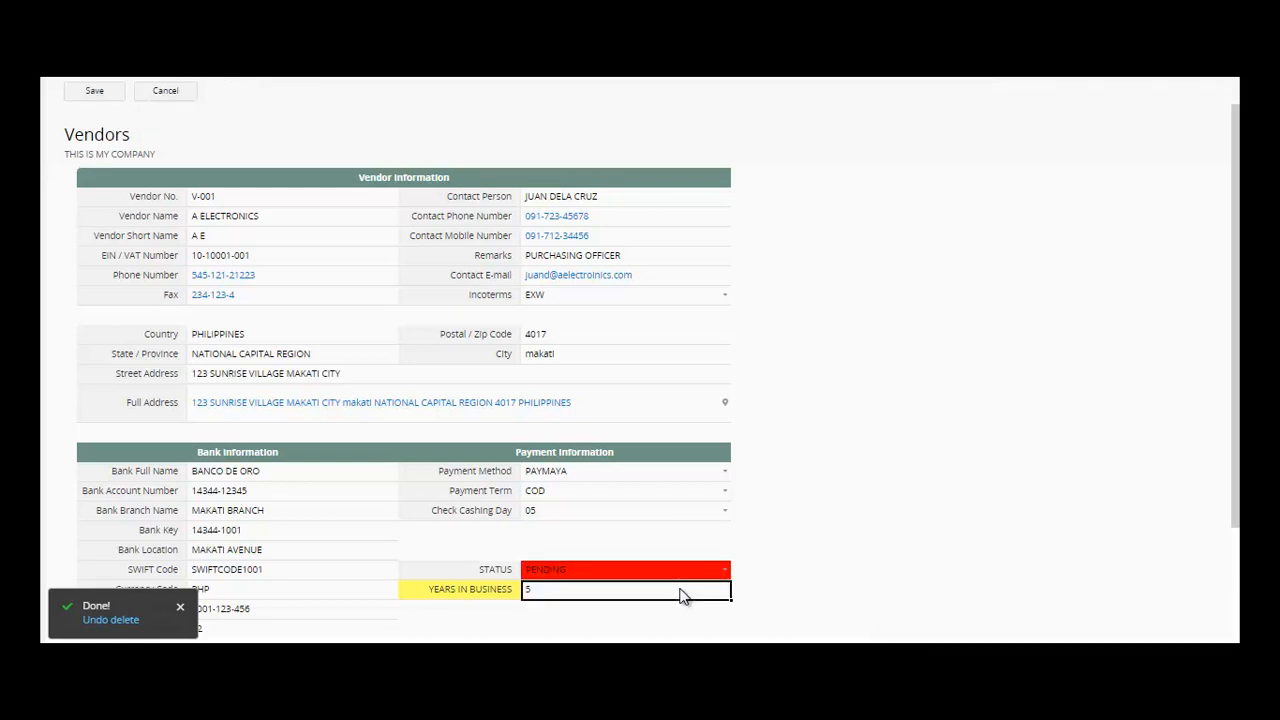
pyautogui.click(84, 95)
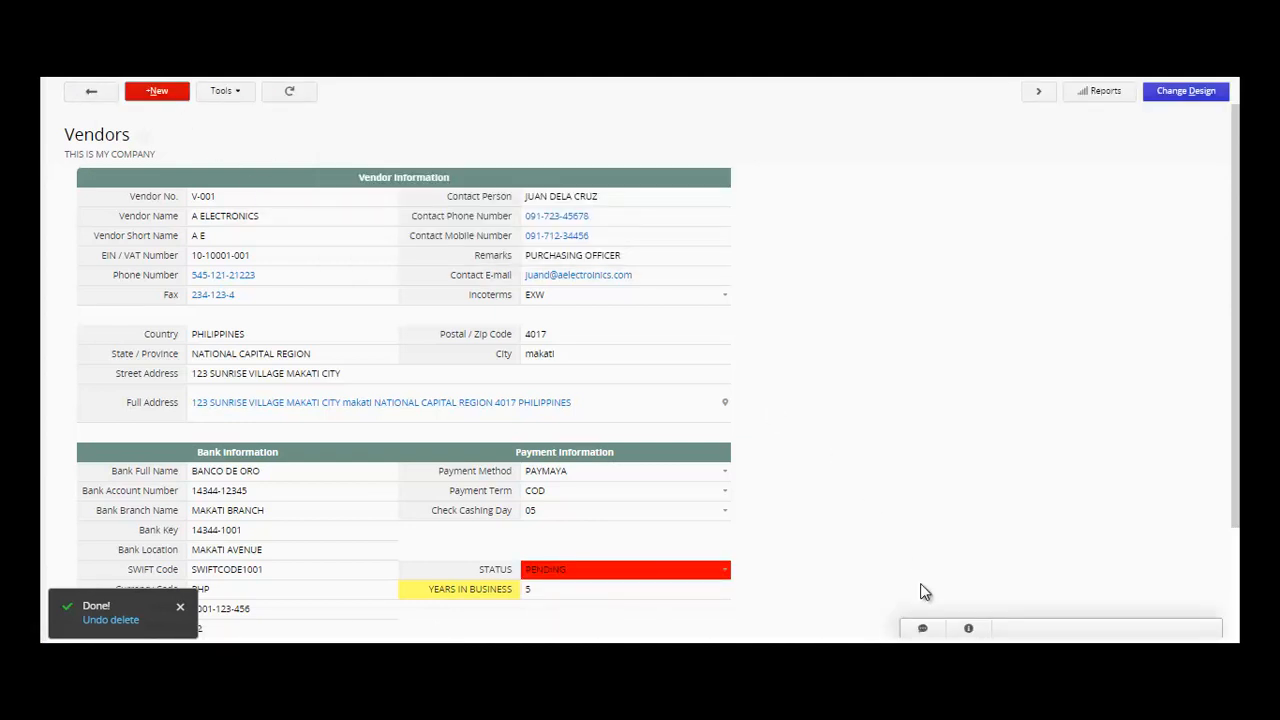
# - Post the comment 'PLEASE REMIND THE VENDOR FOR ORDERS' on V-001 and show its history
pyautogui.click(923, 630)
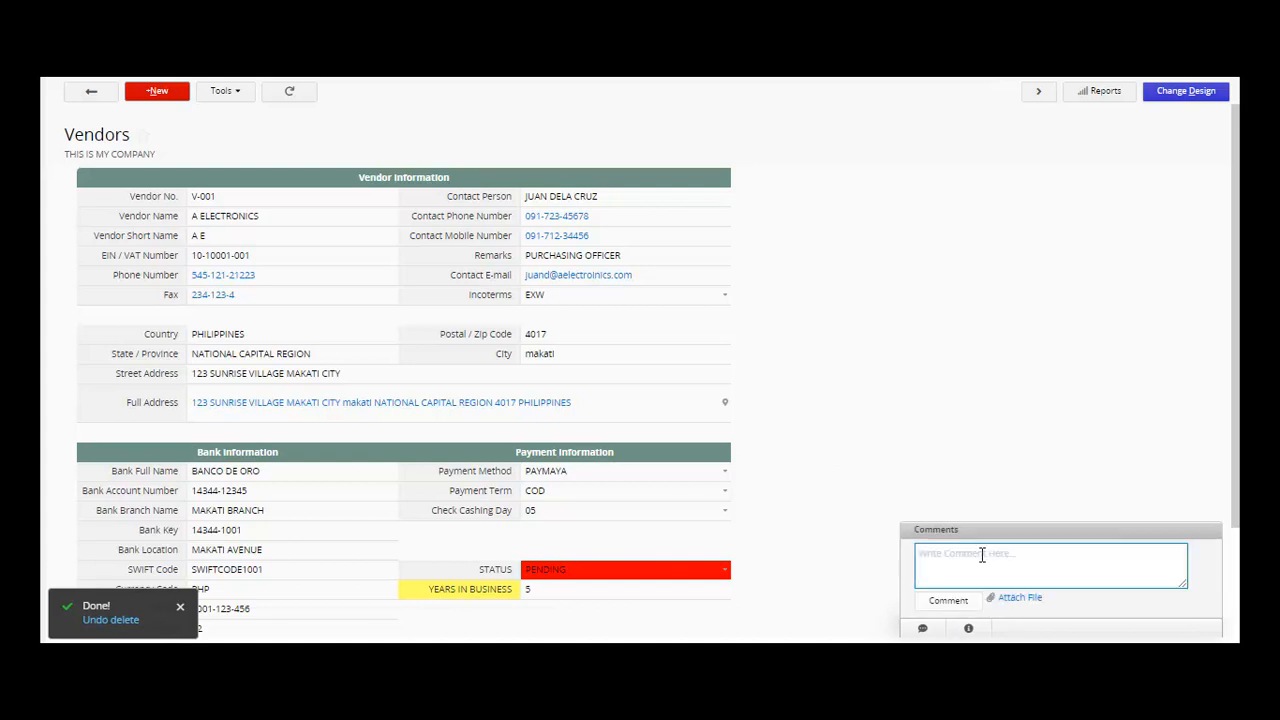
pyautogui.write('PLEASE REMIND THE VENDOR FOR ORDERS')
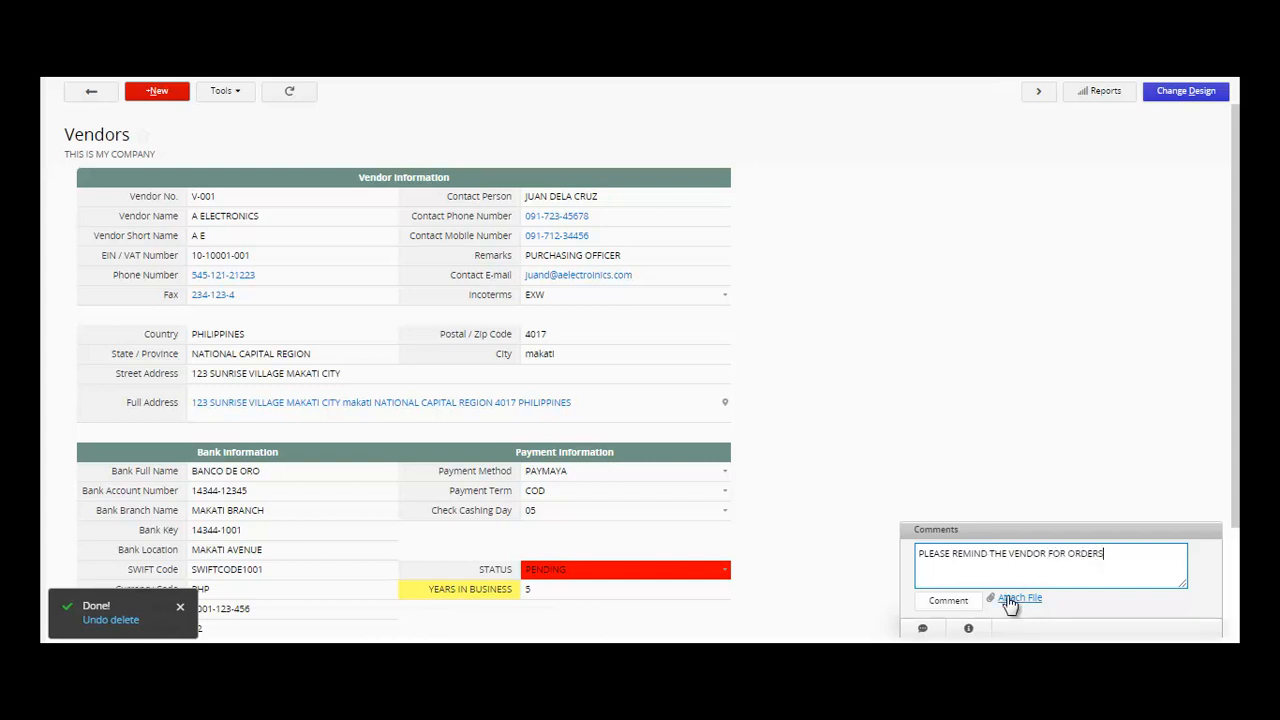
pyautogui.click(945, 603)
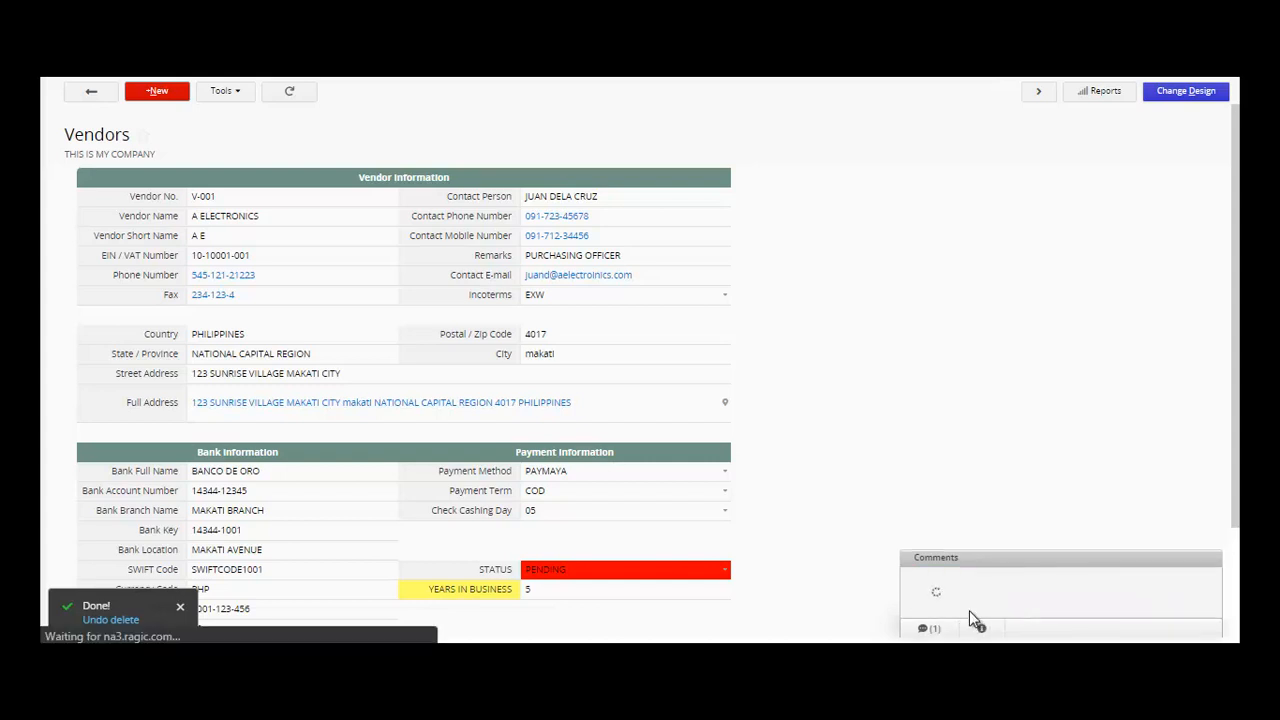
pyautogui.click(982, 630)
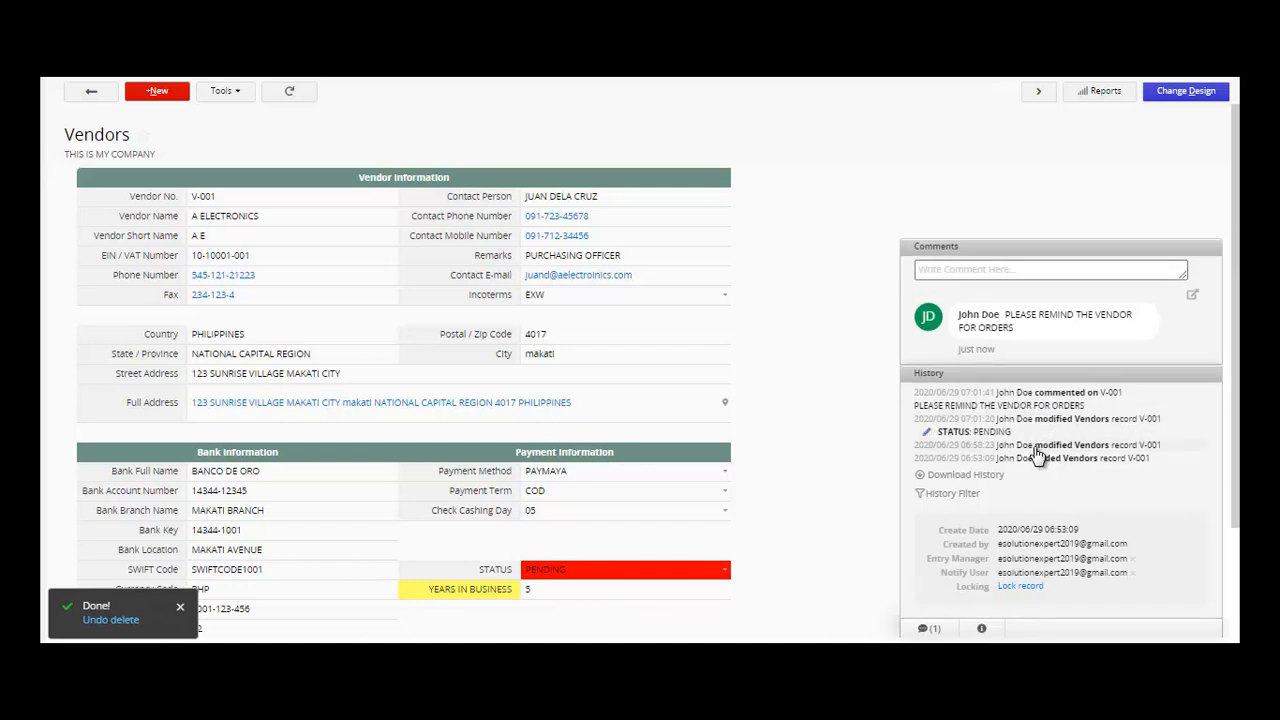
# - Review V-001's history entries, lock the record, then unlock it
pyautogui.click(1037, 445)
pyautogui.click(1038, 466)
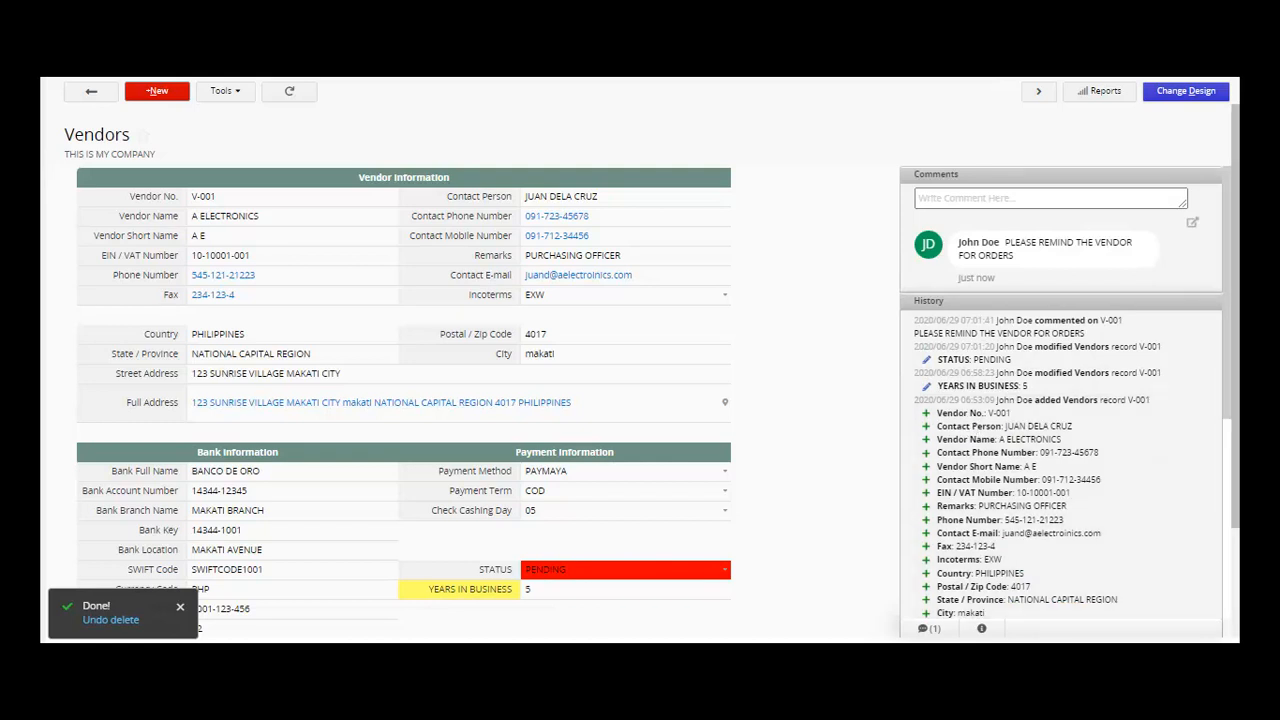
pyautogui.moveTo(1228, 410); pyautogui.dragTo(1234, 630)
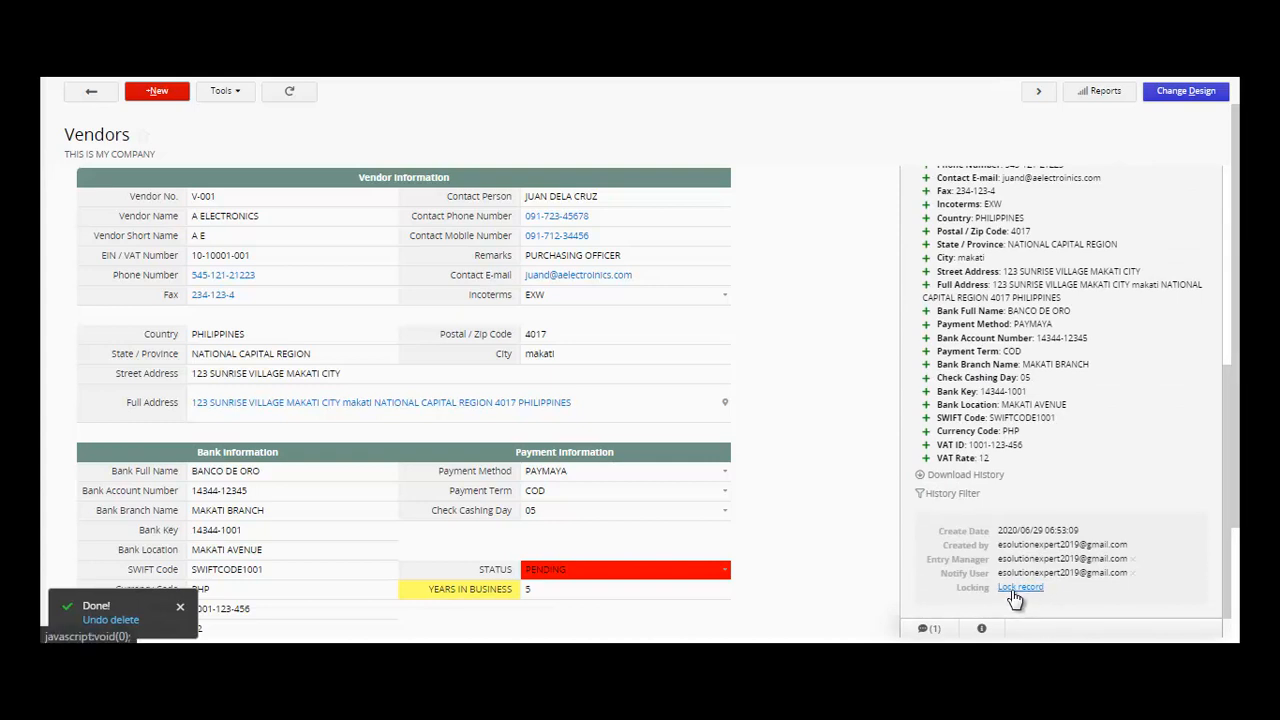
pyautogui.click(1016, 590)
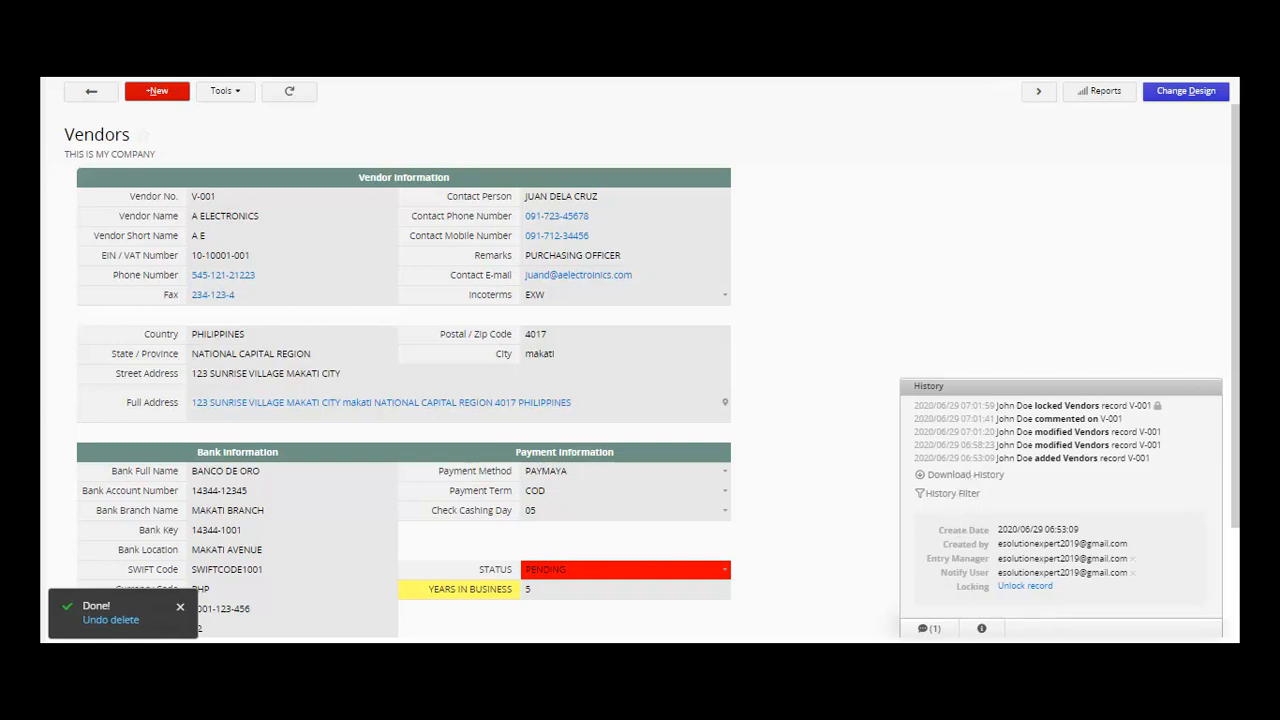
pyautogui.click(981, 634)
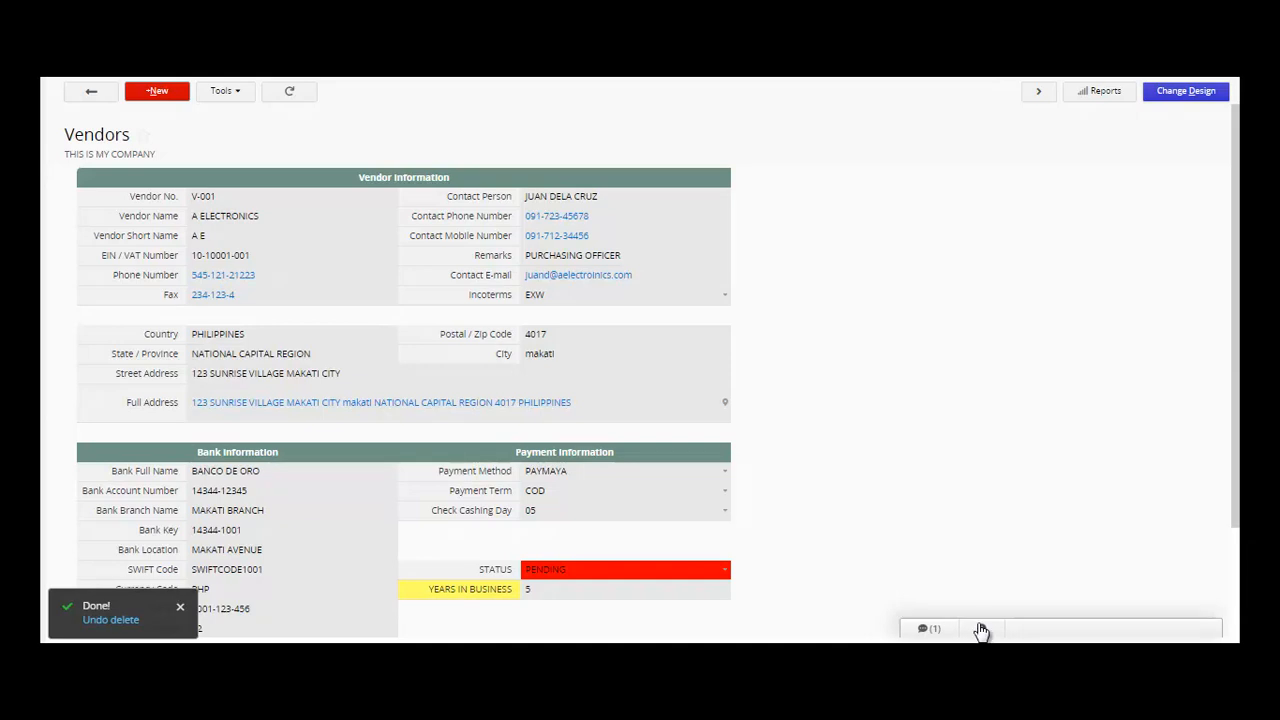
pyautogui.click(982, 632)
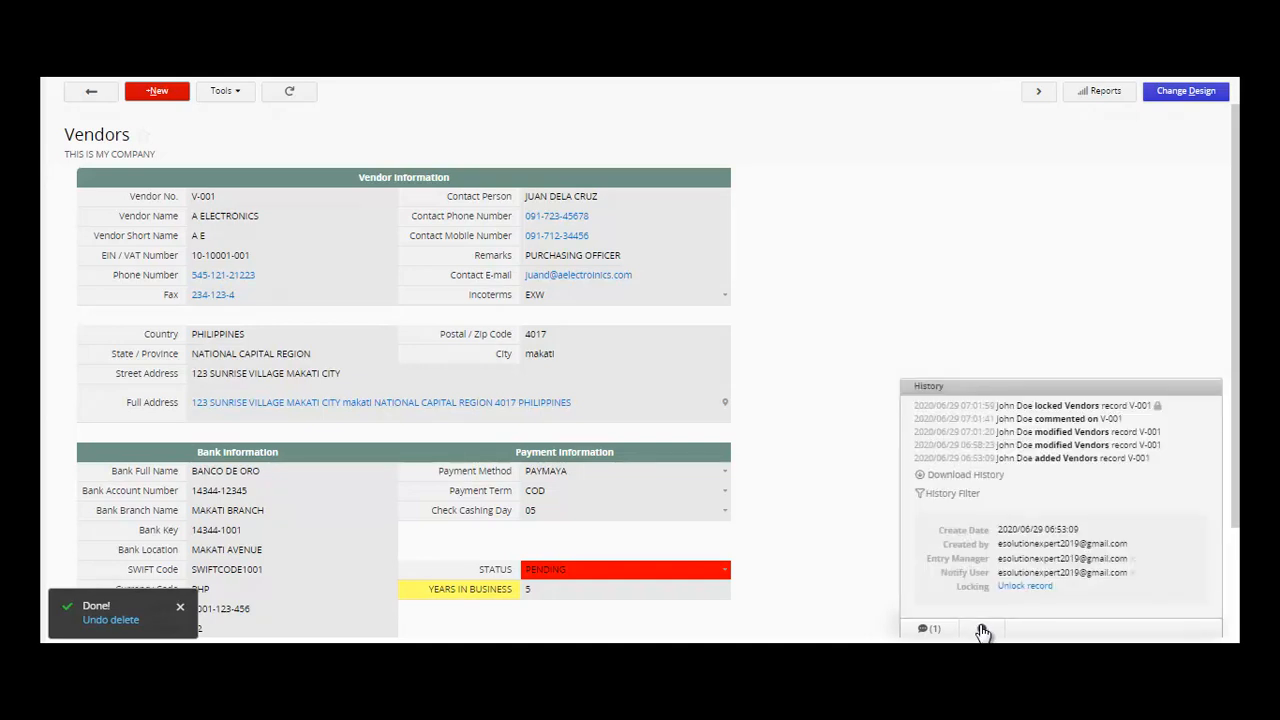
pyautogui.click(1022, 587)
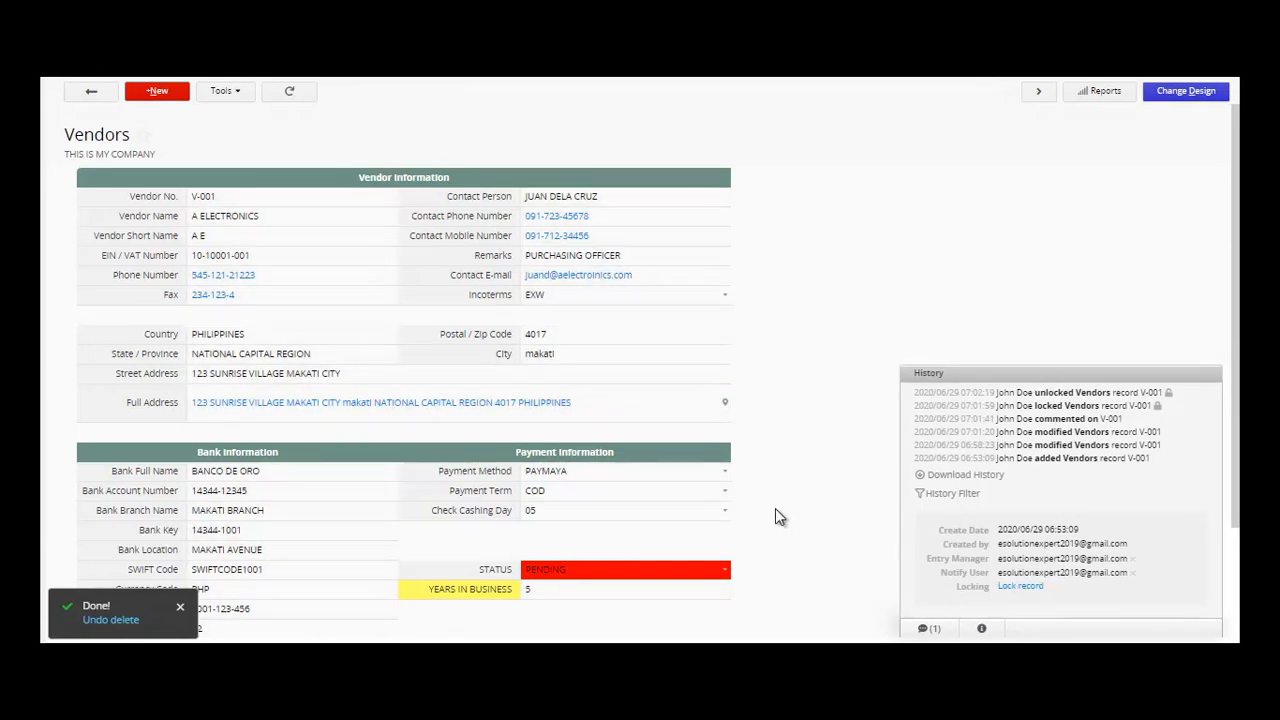
pyautogui.click(249, 97)
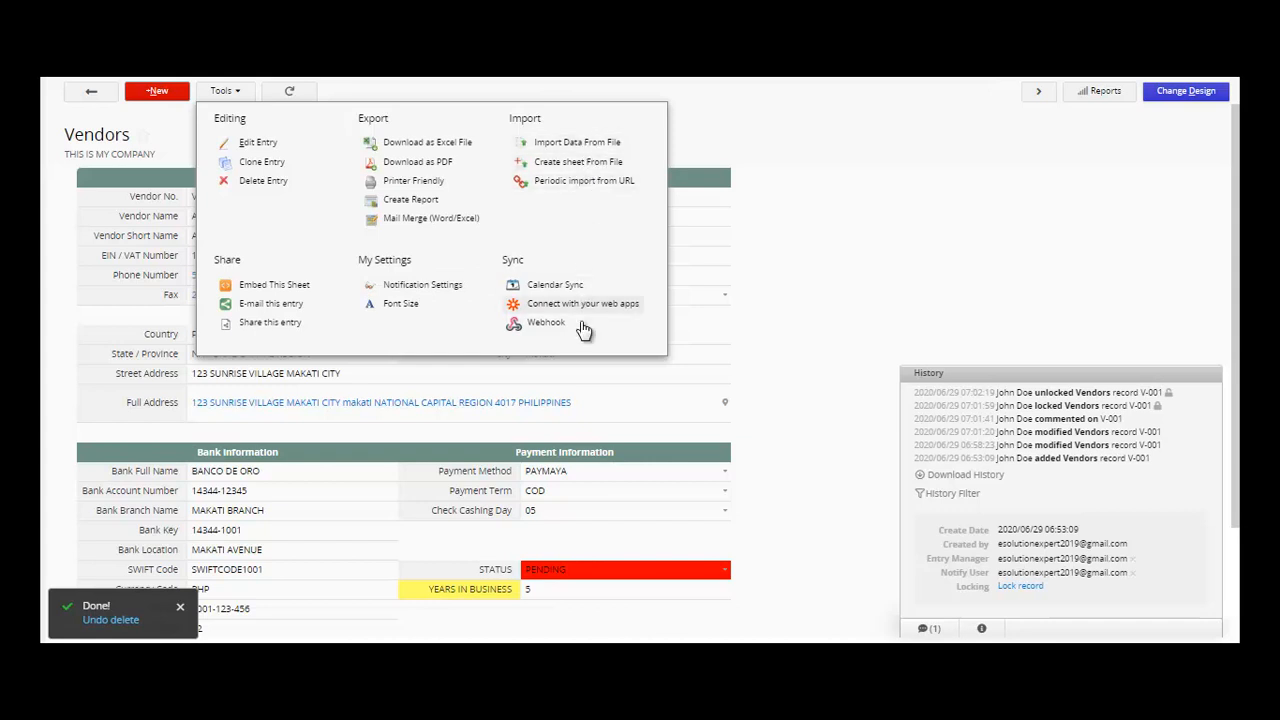
pyautogui.click(1116, 103)
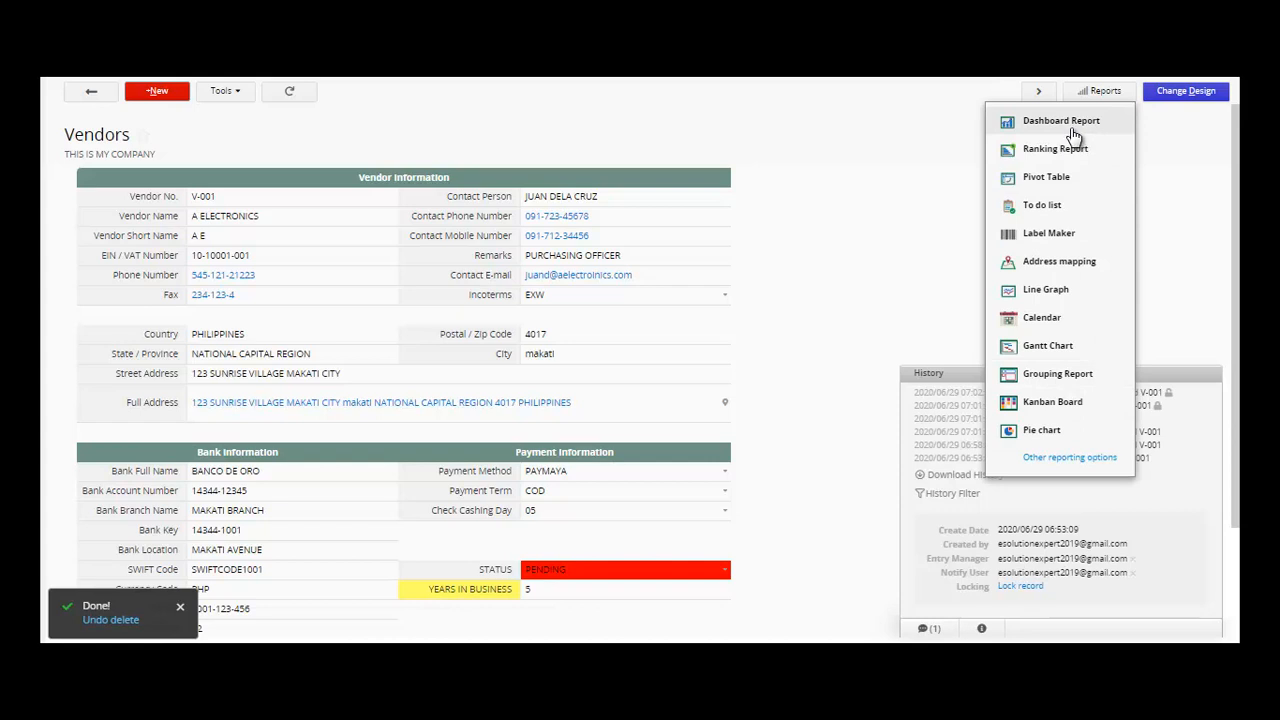
pyautogui.click(829, 272)
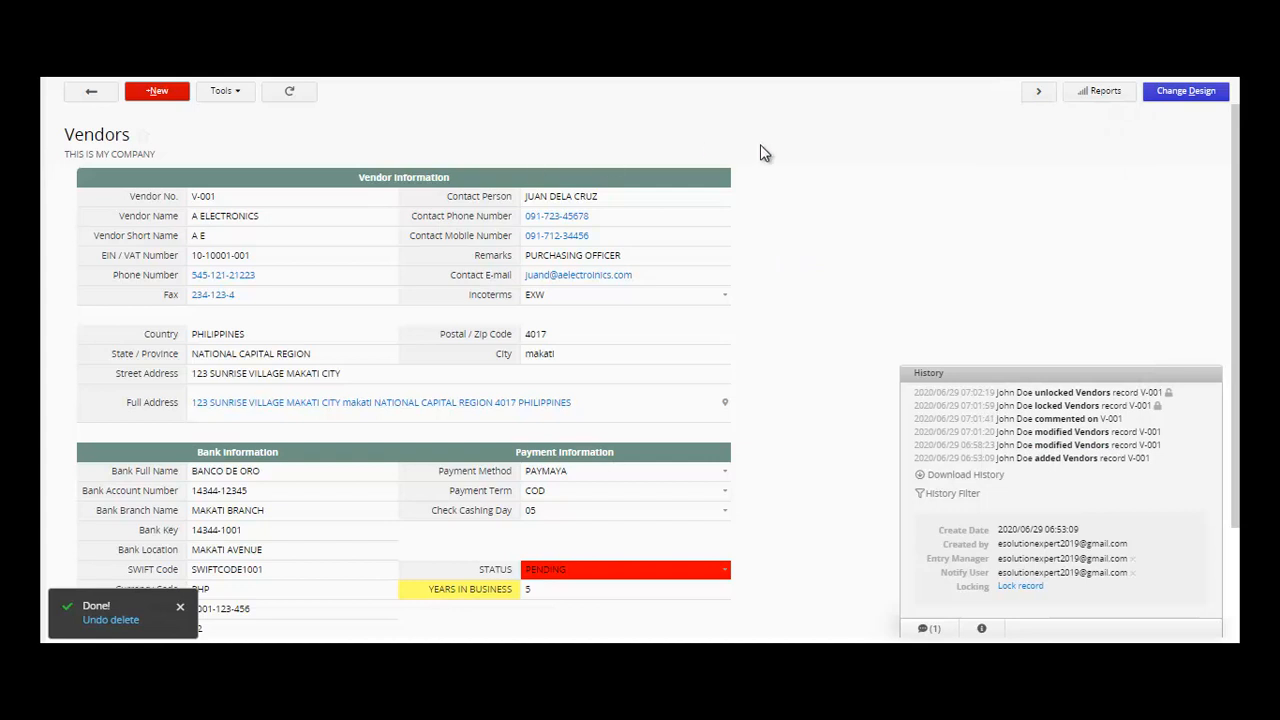
# - View the A ELECTRONICS vendor record from the Purchasing sheets, then return to the Vendors list
pyautogui.click(93, 93)
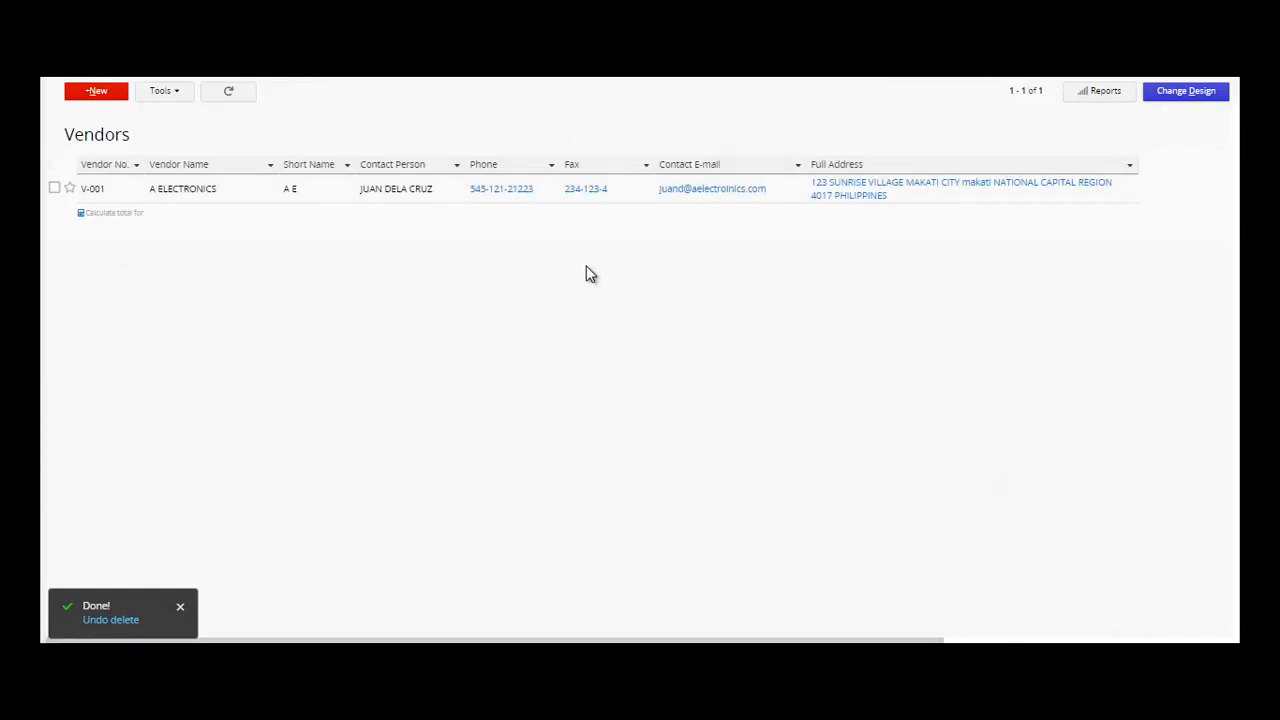
pyautogui.click(285, 80)
pyautogui.click(237, 195)
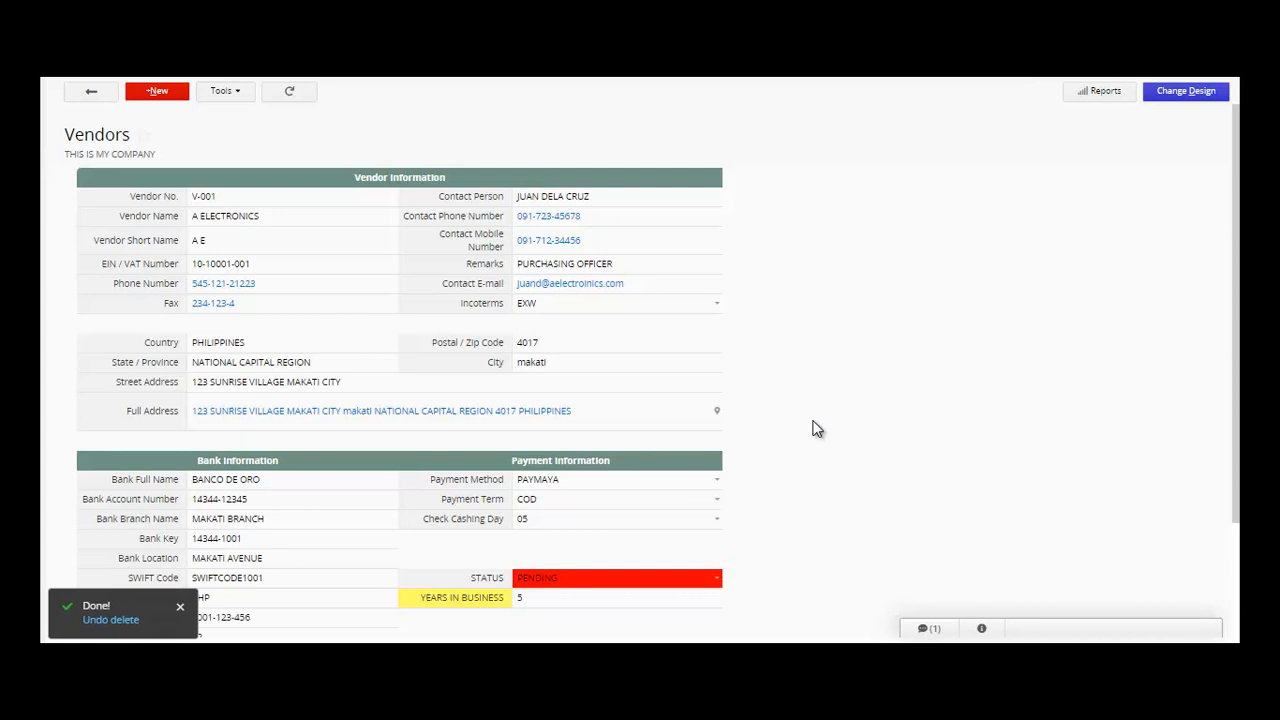
pyautogui.click(91, 91)
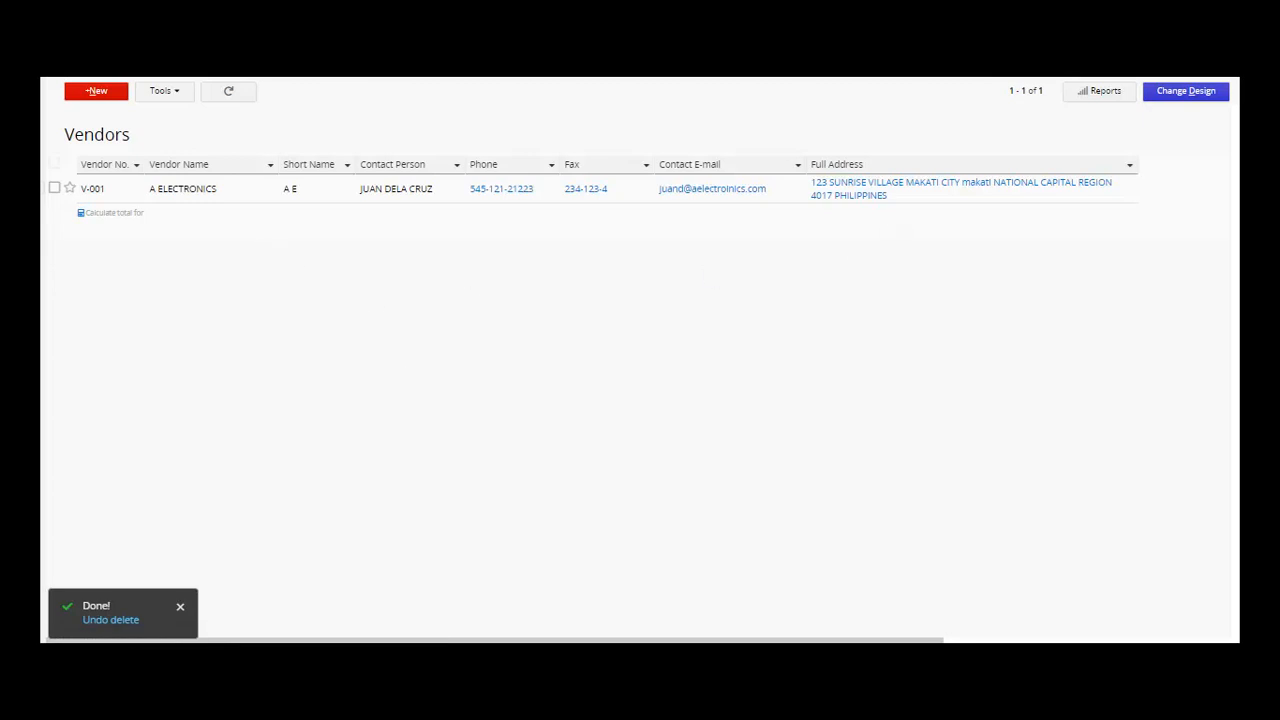
pyautogui.moveTo(273, 80)
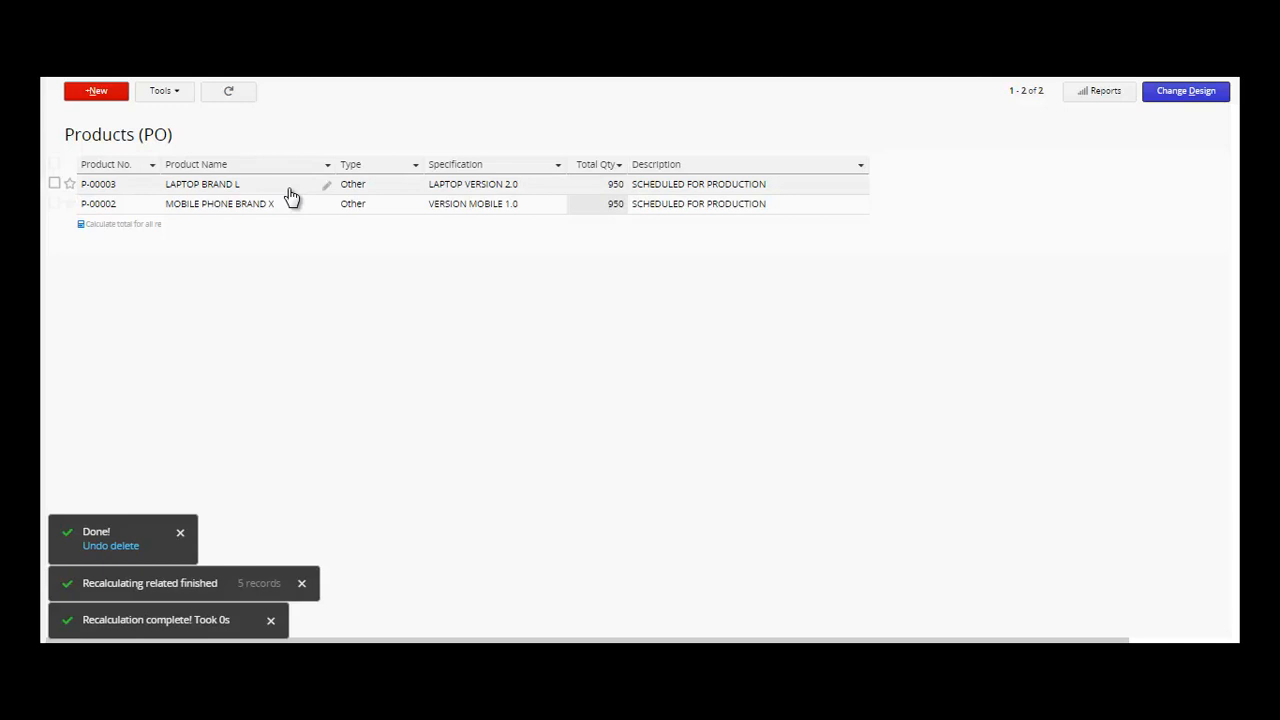
pyautogui.click(324, 187)
pyautogui.click(131, 210)
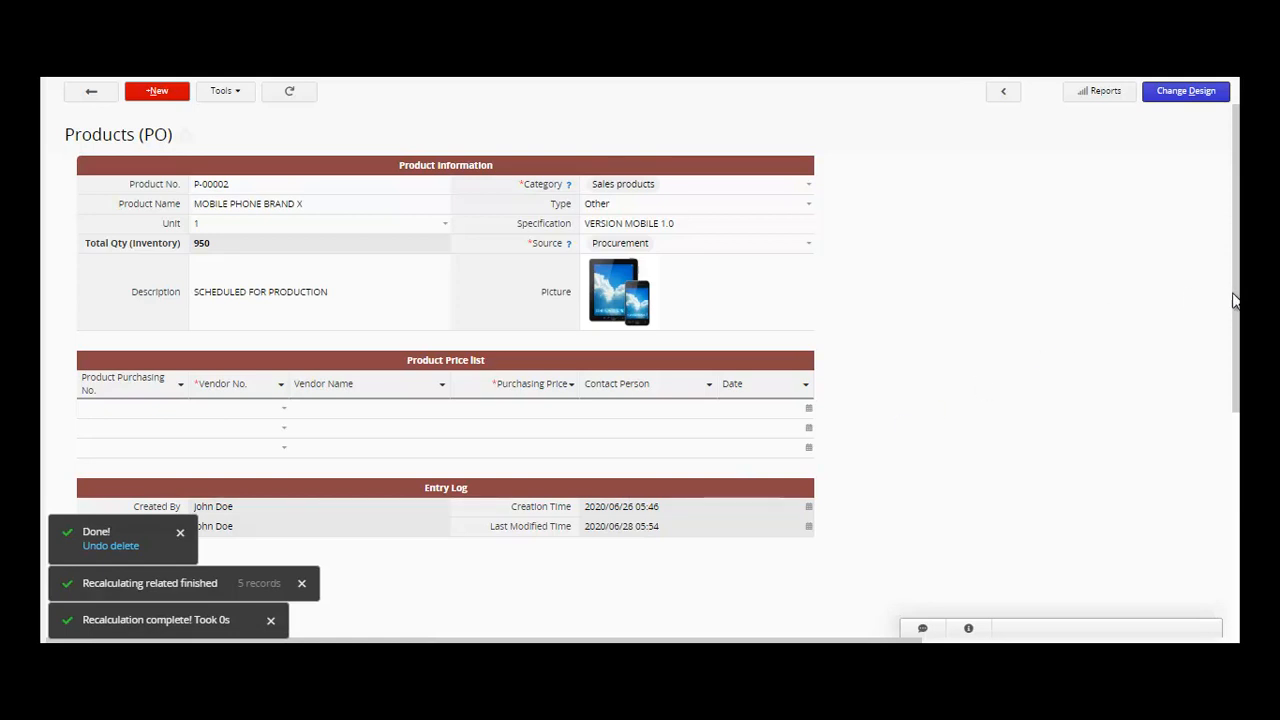
pyautogui.click(89, 93)
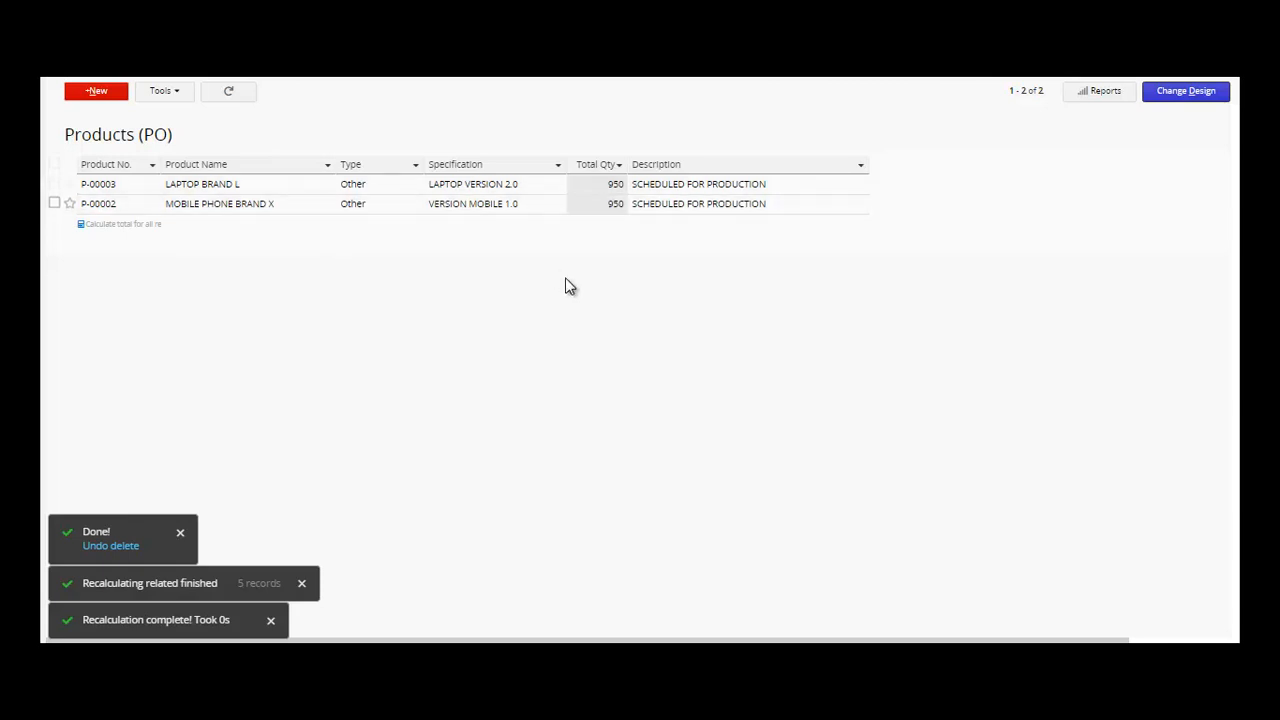
# - Open product P-00003, LAPTOP BRAND L, and inspect its Category choices without changing them
pyautogui.click(283, 192)
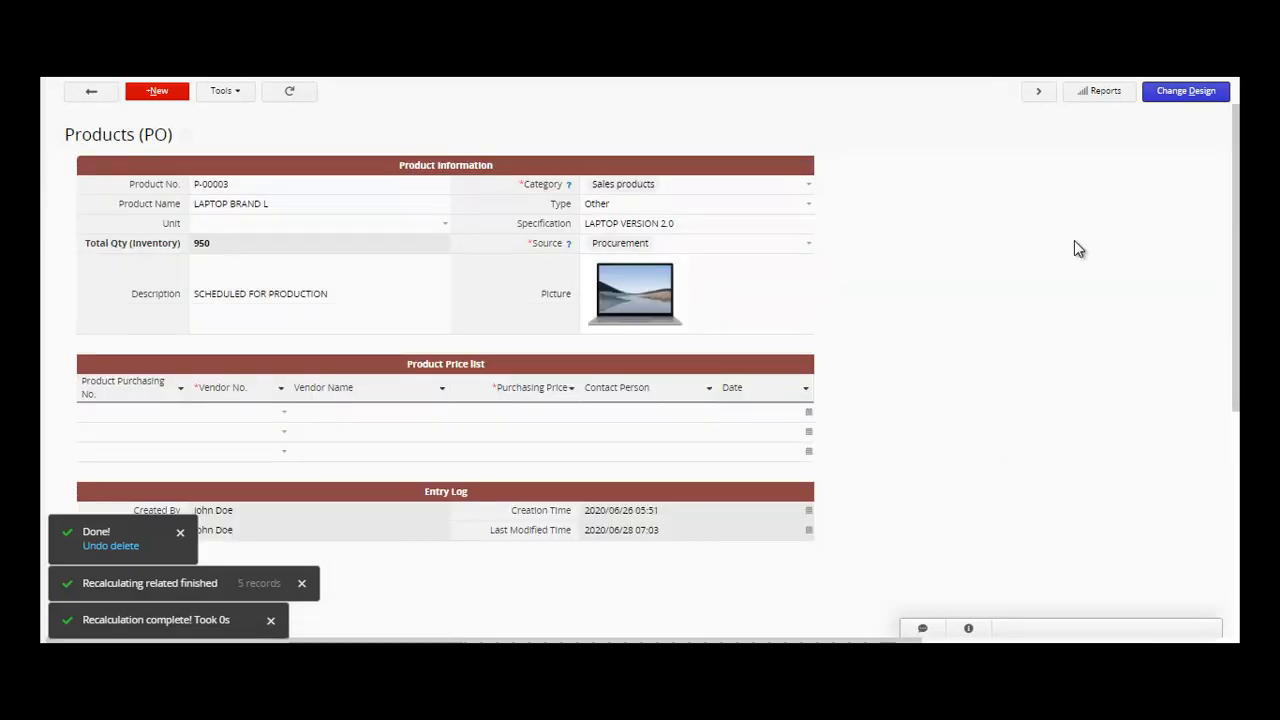
pyautogui.click(284, 187)
pyautogui.click(292, 205)
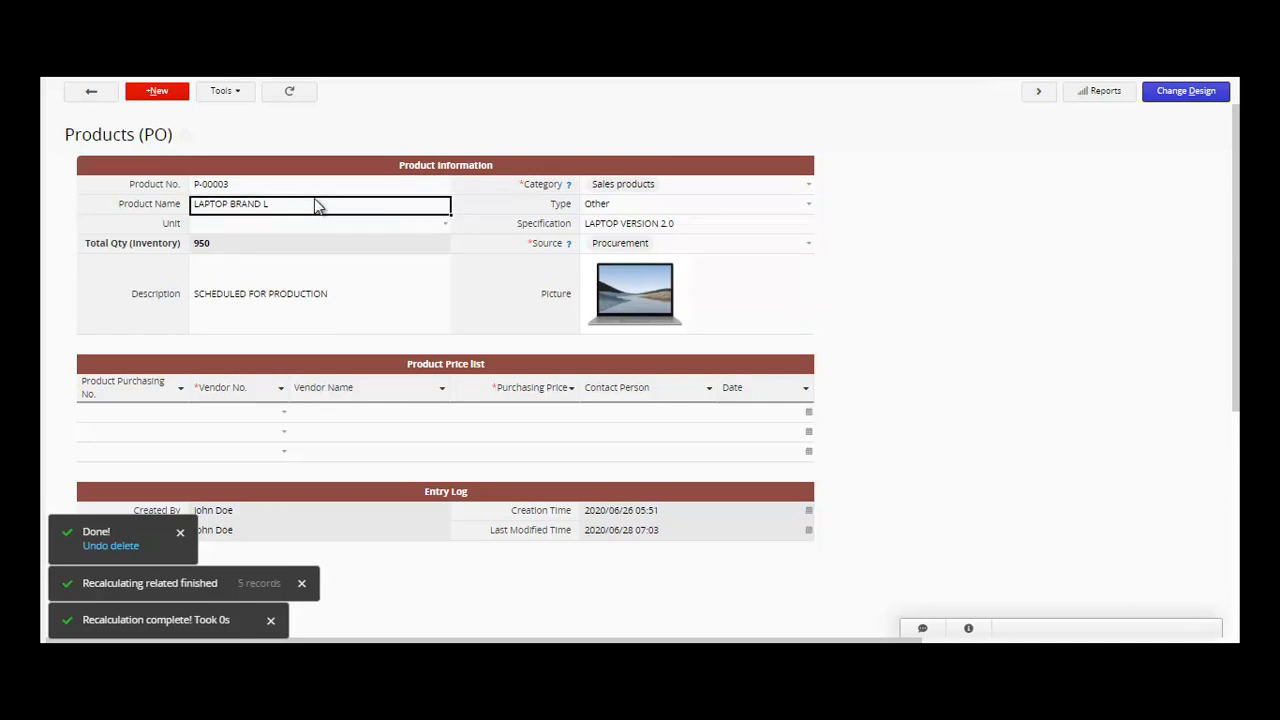
pyautogui.click(652, 184)
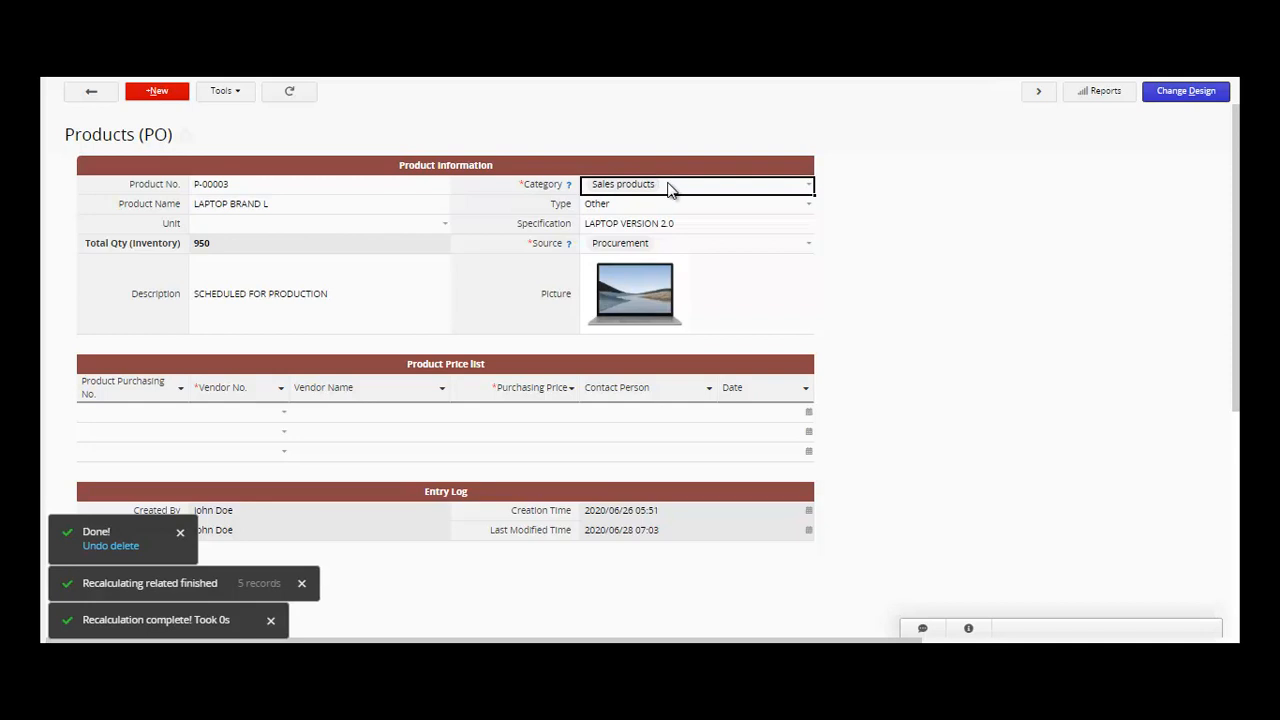
pyautogui.click(670, 189)
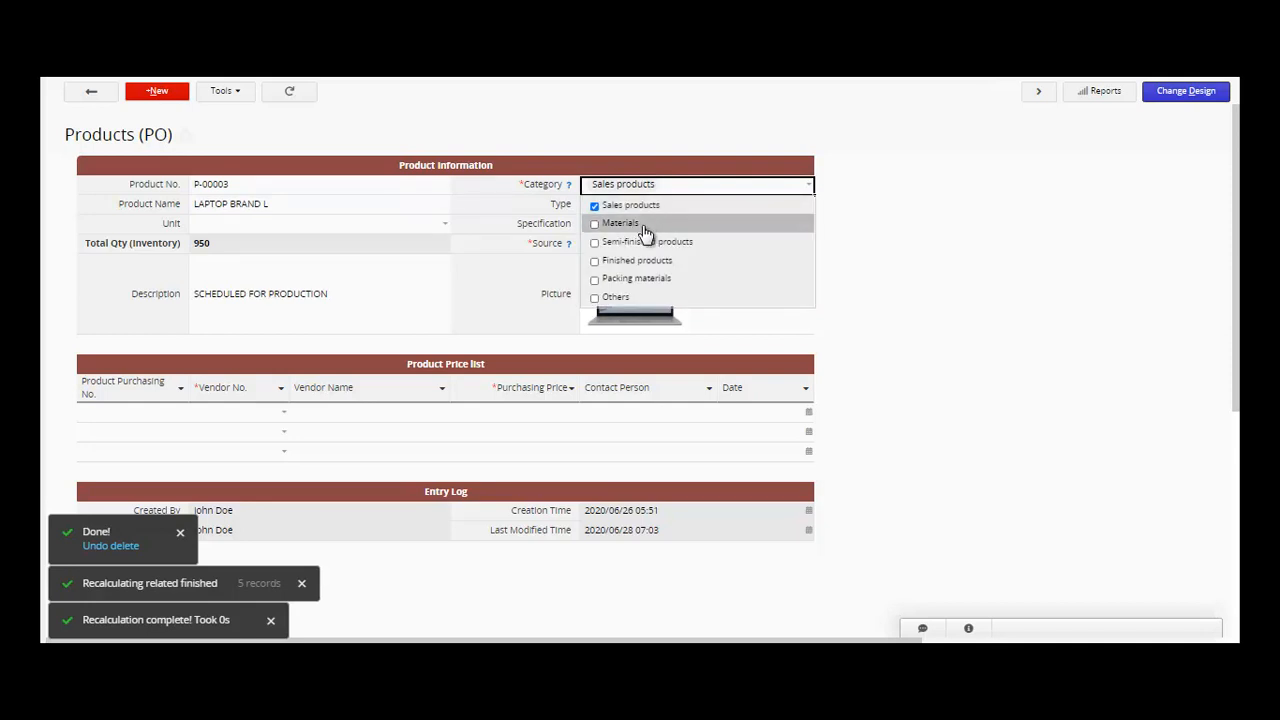
pyautogui.click(1158, 285)
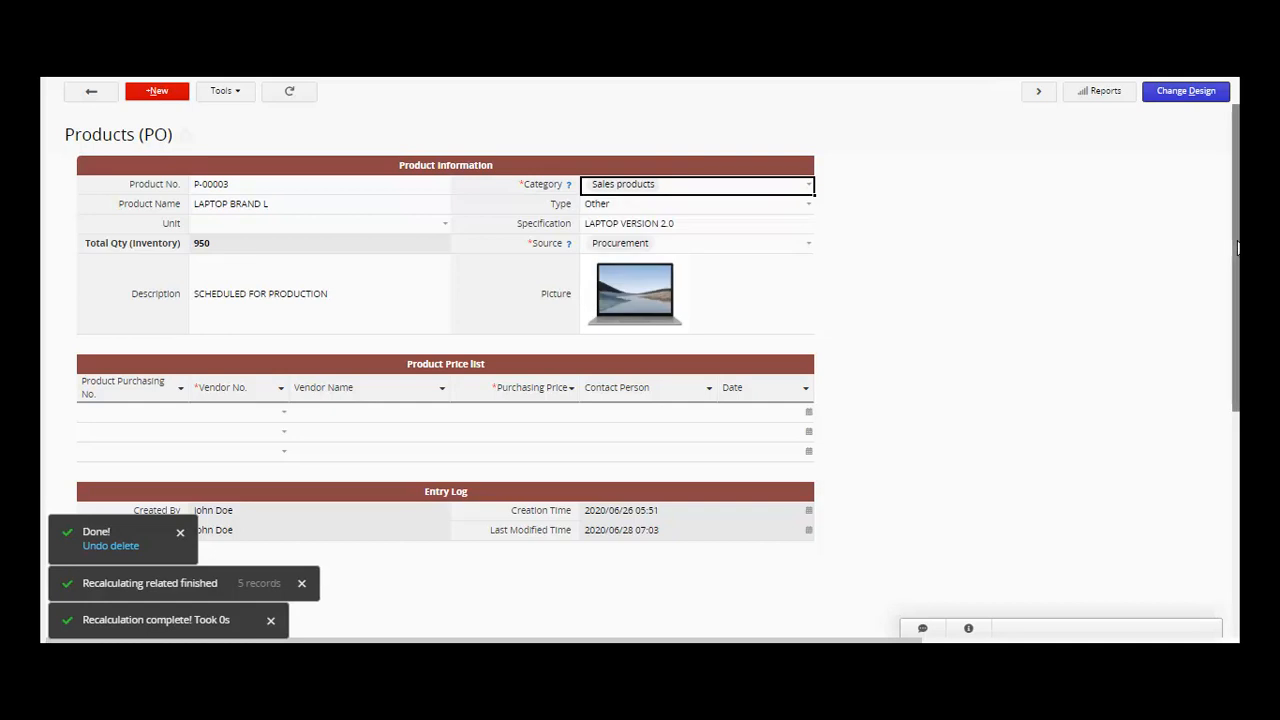
pyautogui.moveTo(1237, 243); pyautogui.dragTo(1238, 281)
pyautogui.scroll(1, 1138, 265)
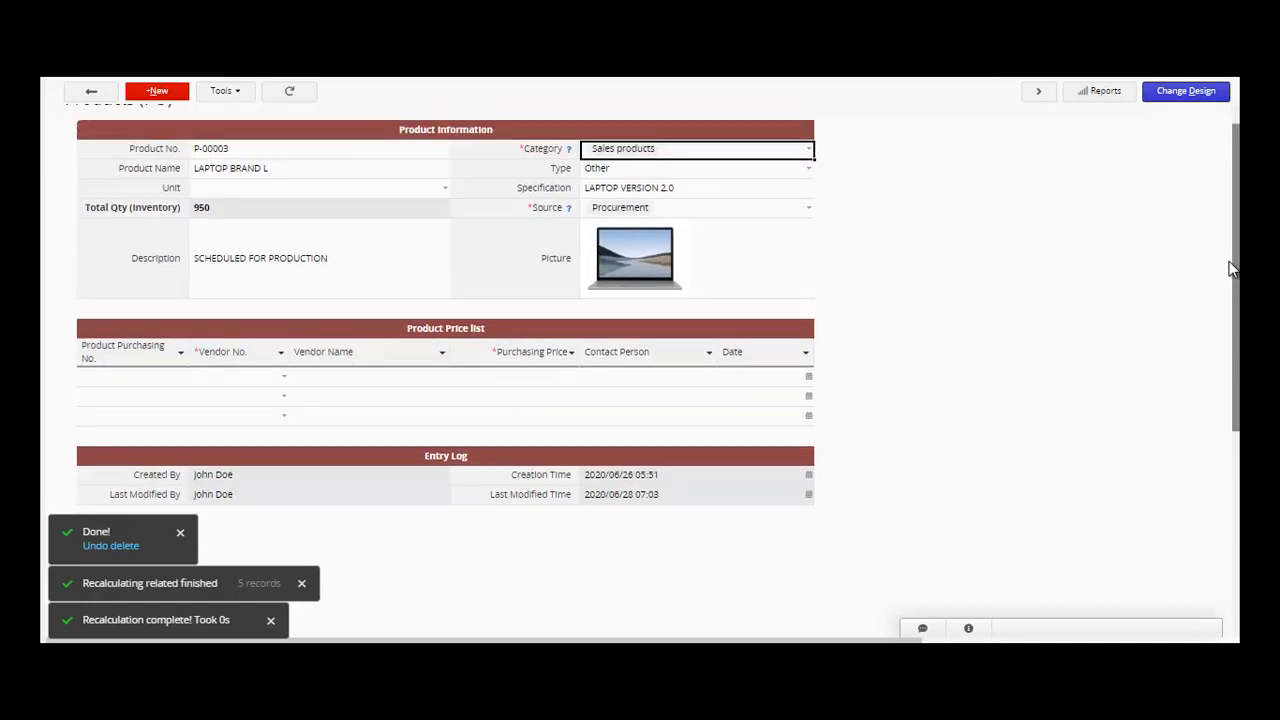
# - Add a laptop price-list row: vendor A ELECTRONICS (V-001), price 250, date 2020/06/29
pyautogui.click(288, 385)
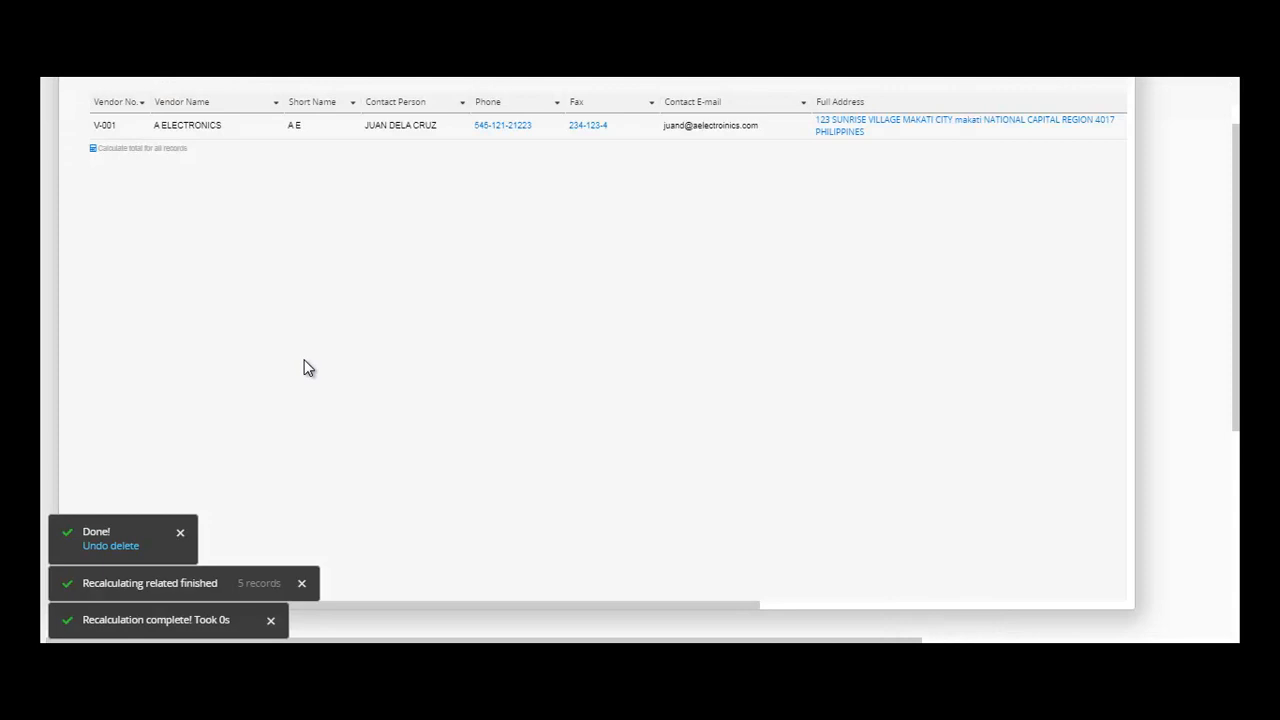
pyautogui.click(245, 138)
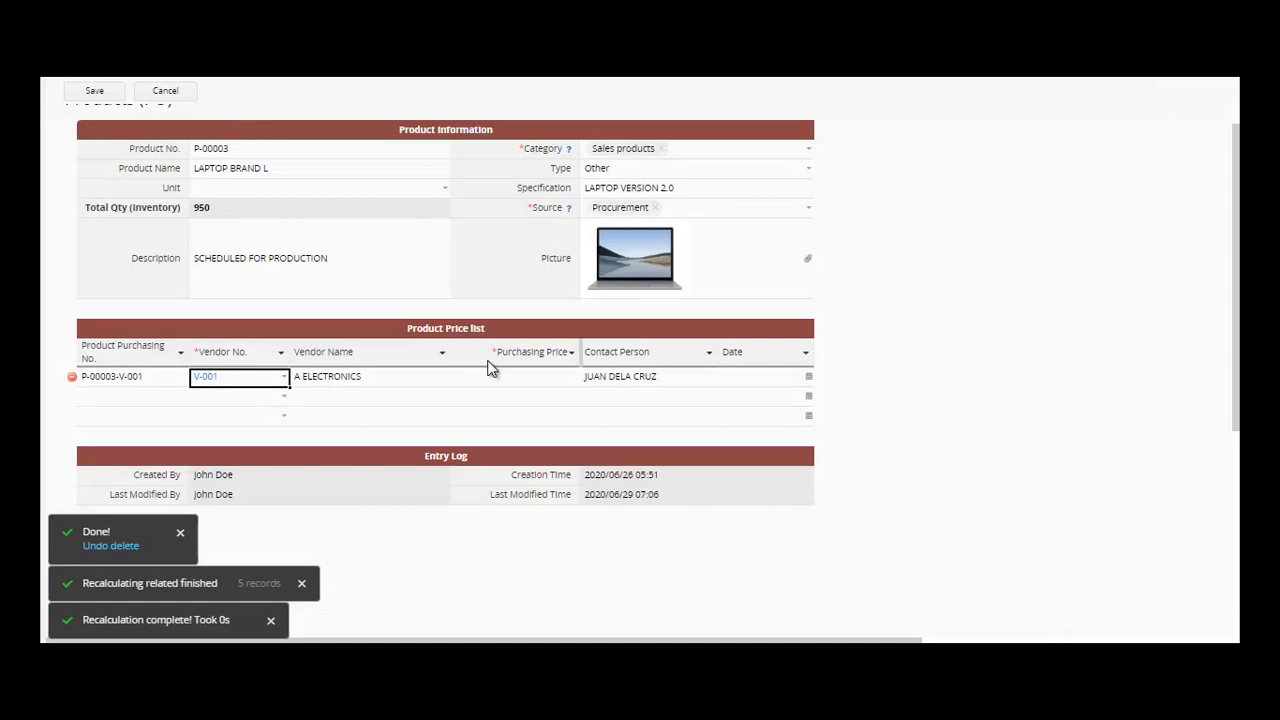
pyautogui.click(526, 377)
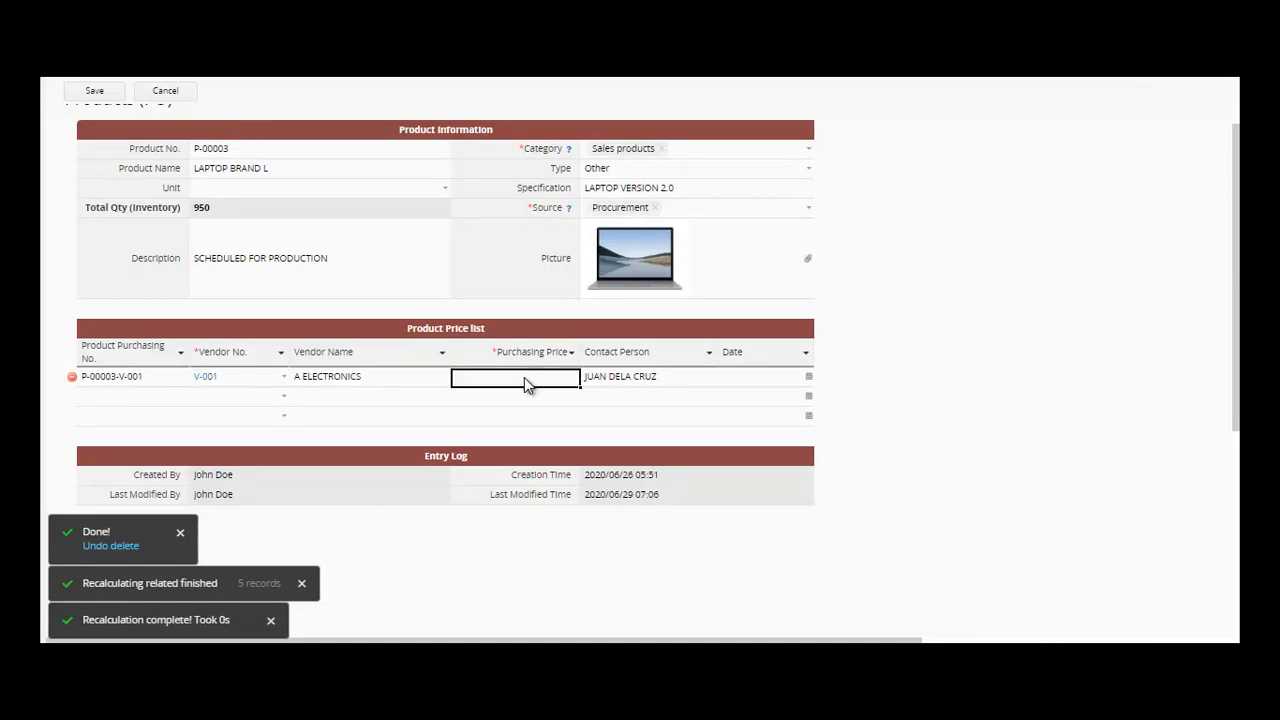
pyautogui.write('250')
pyautogui.click(765, 380)
pyautogui.click(810, 380)
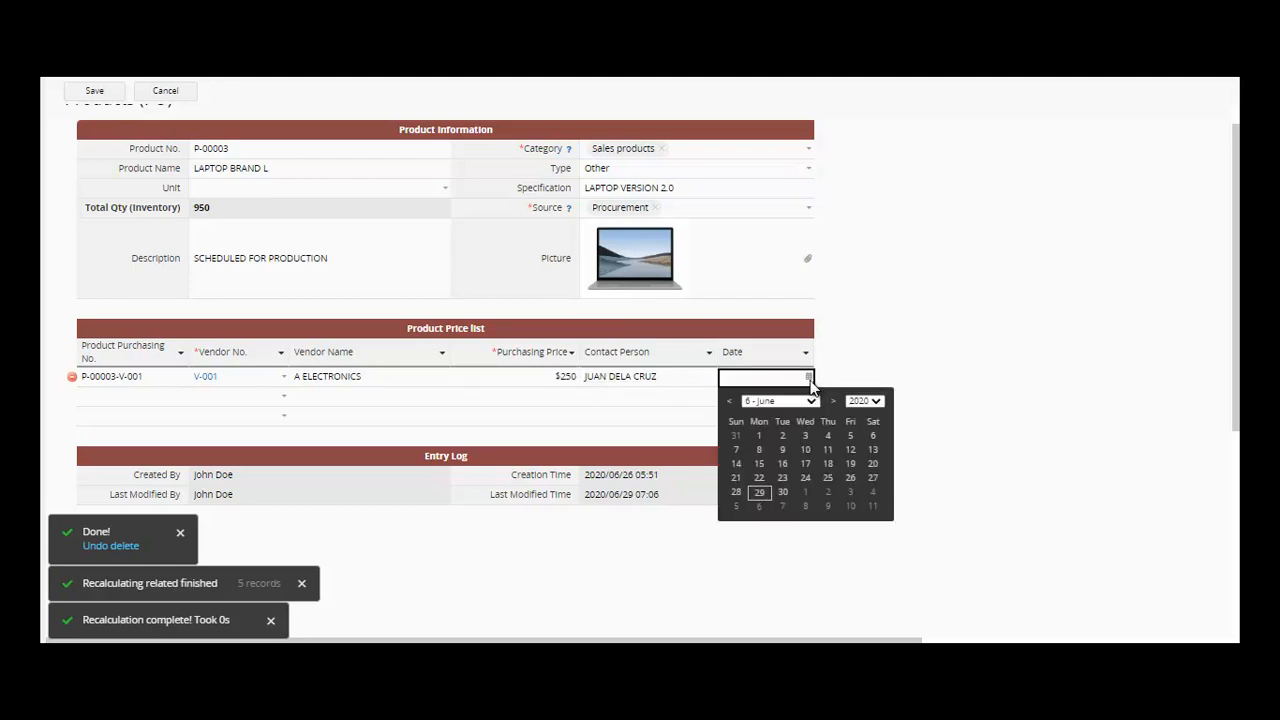
pyautogui.click(764, 492)
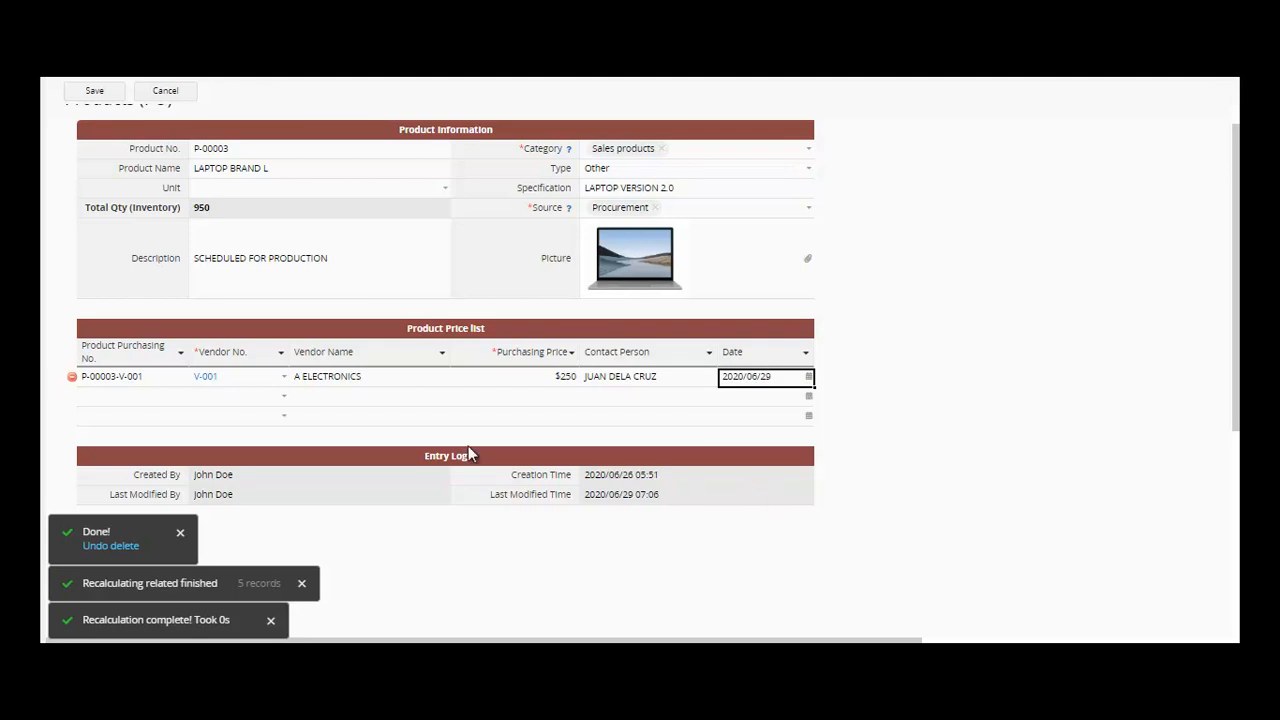
# - Review the V-001 vendor details, then save the laptop product and return to the product list
pyautogui.click(204, 378)
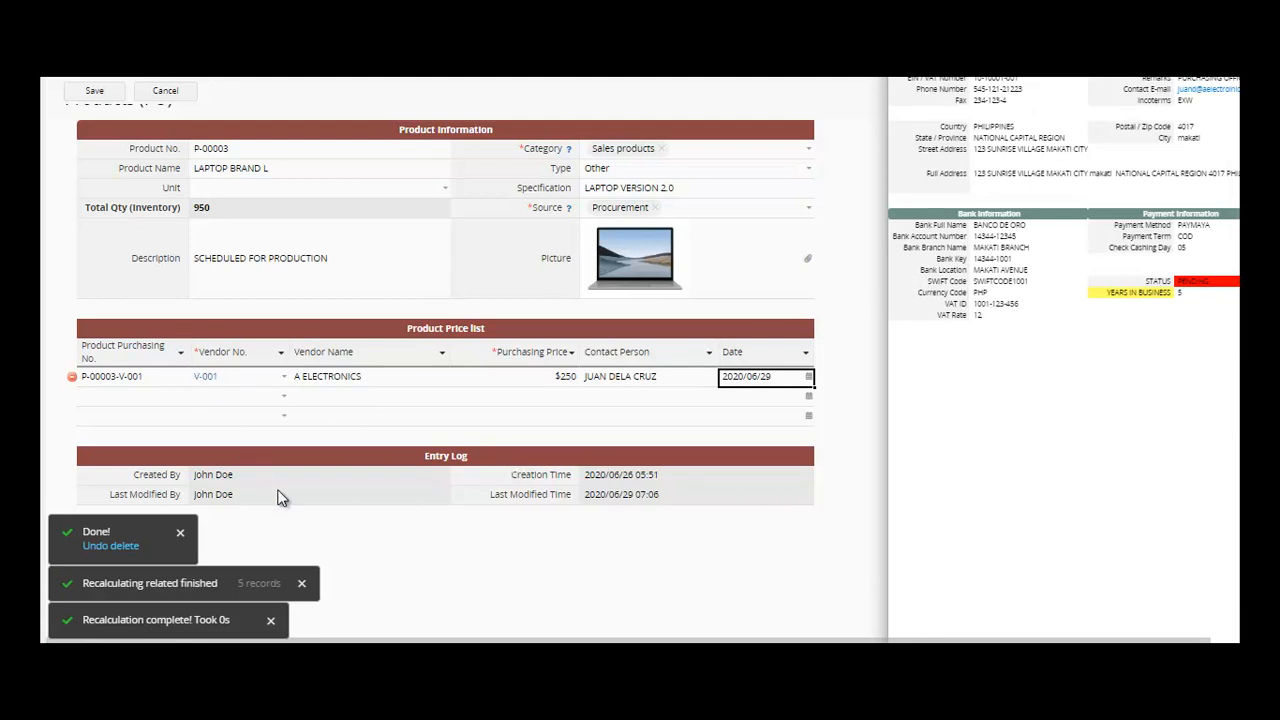
pyautogui.click(508, 578)
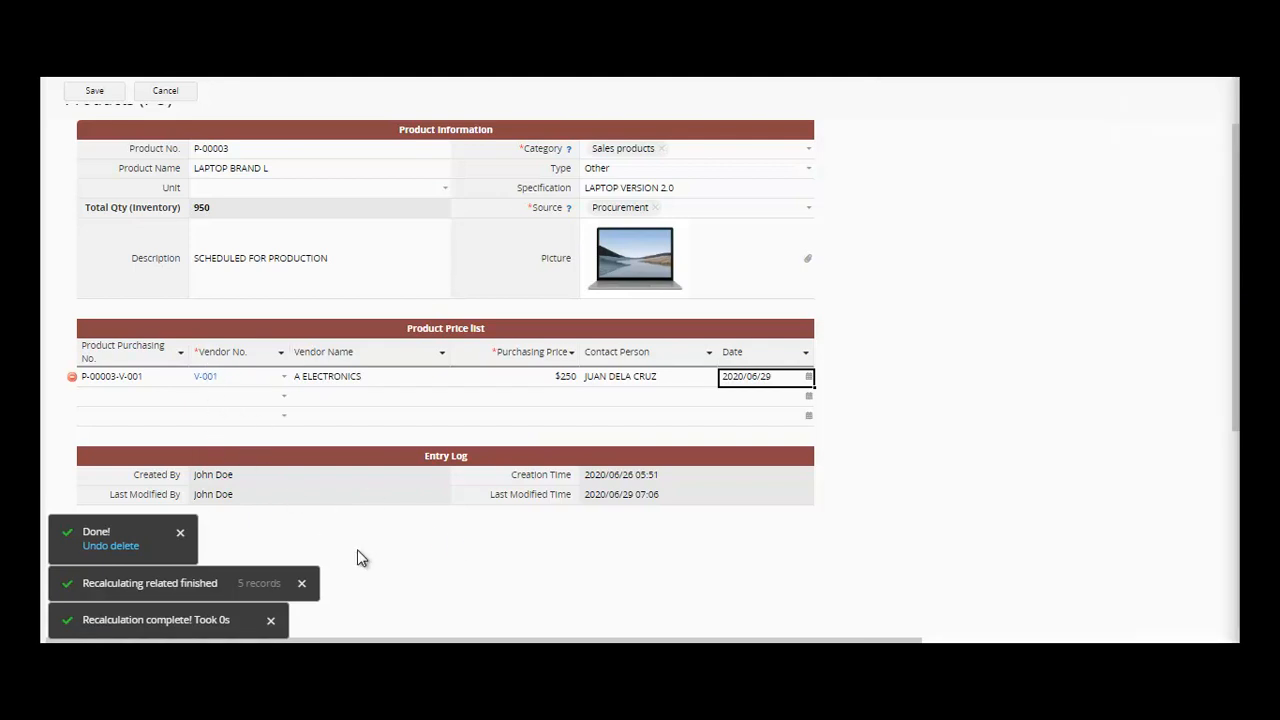
pyautogui.click(207, 378)
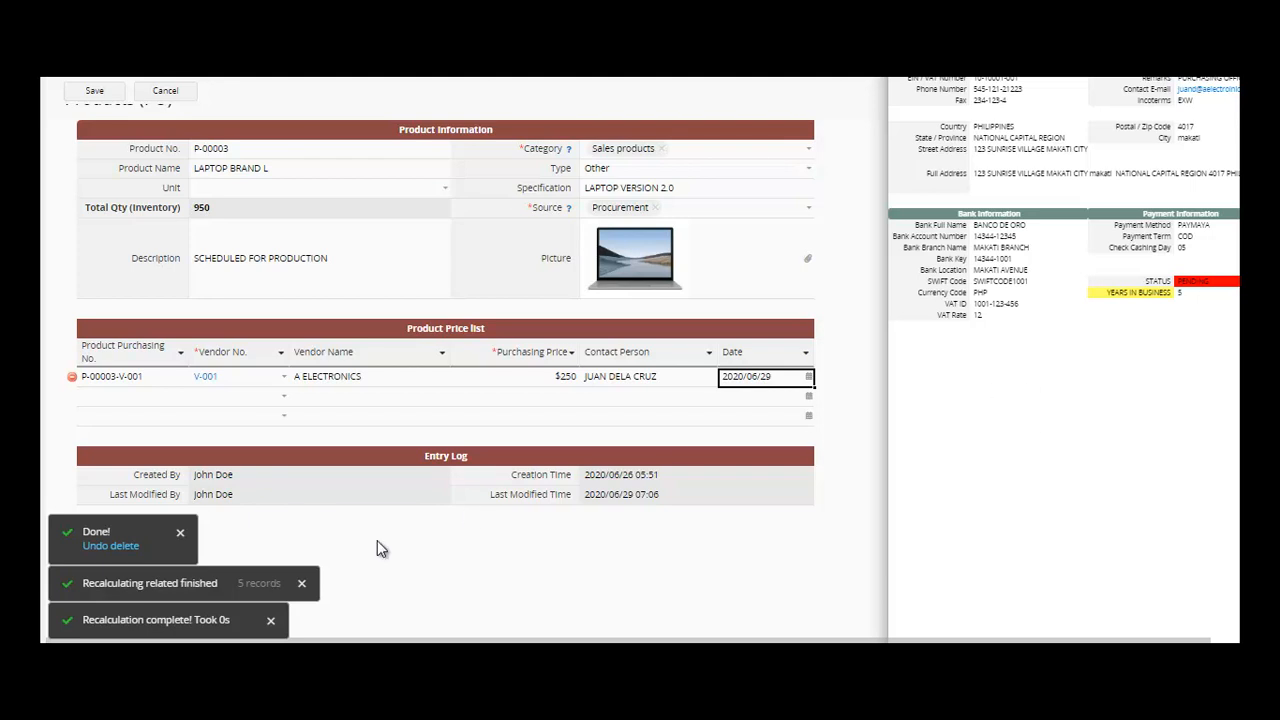
pyautogui.click(432, 593)
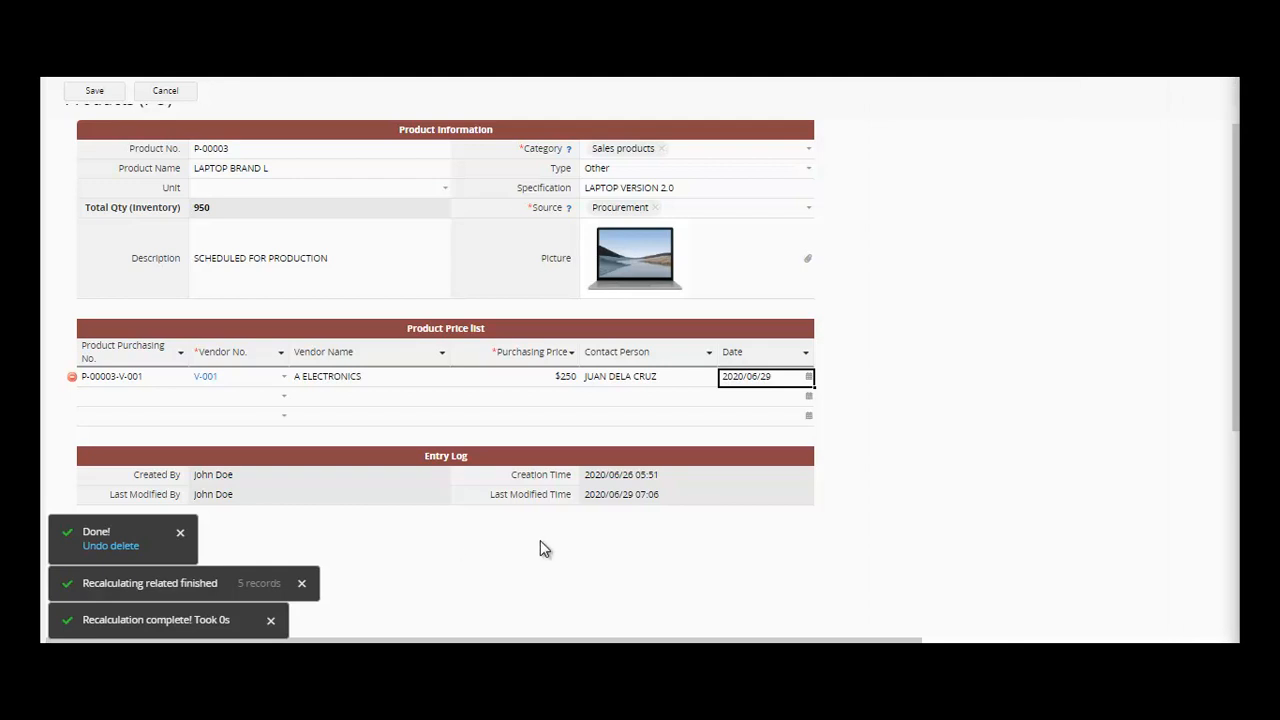
pyautogui.click(94, 92)
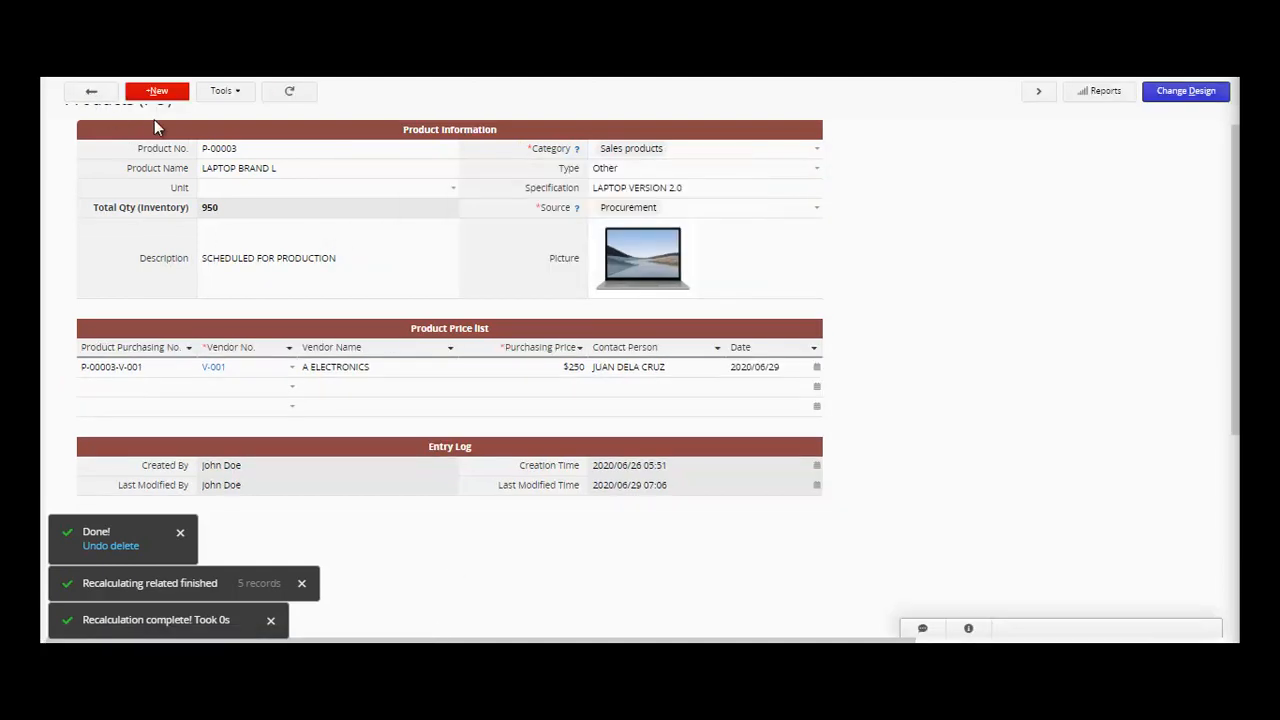
pyautogui.click(101, 100)
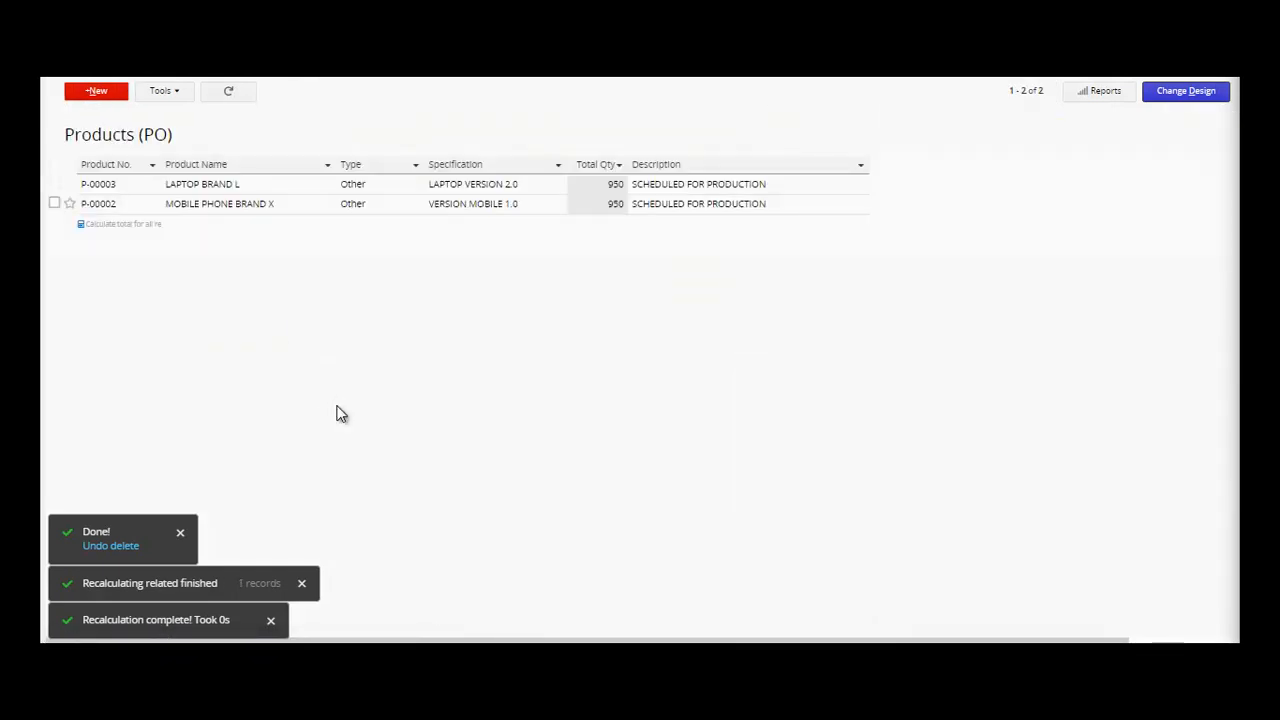
# - Give MOBILE PHONE BRAND X a price row from A ELECTRONICS at $350 and save it
pyautogui.click(304, 209)
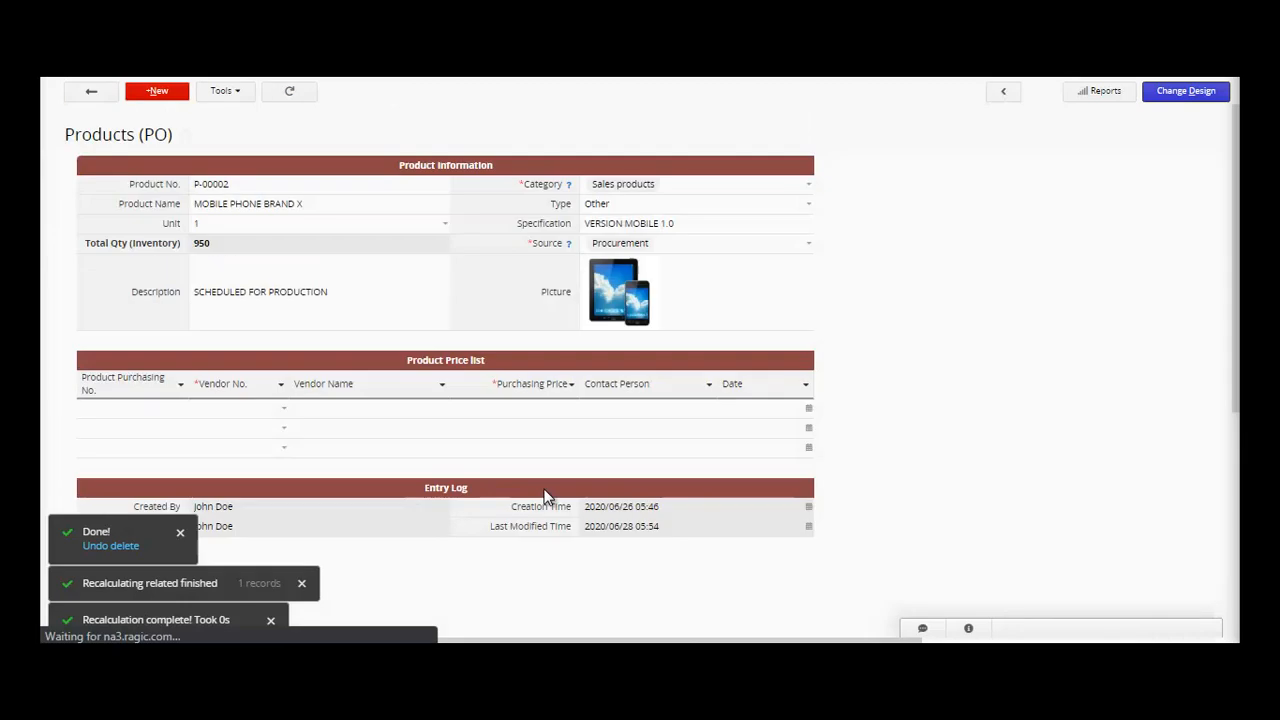
pyautogui.click(283, 410)
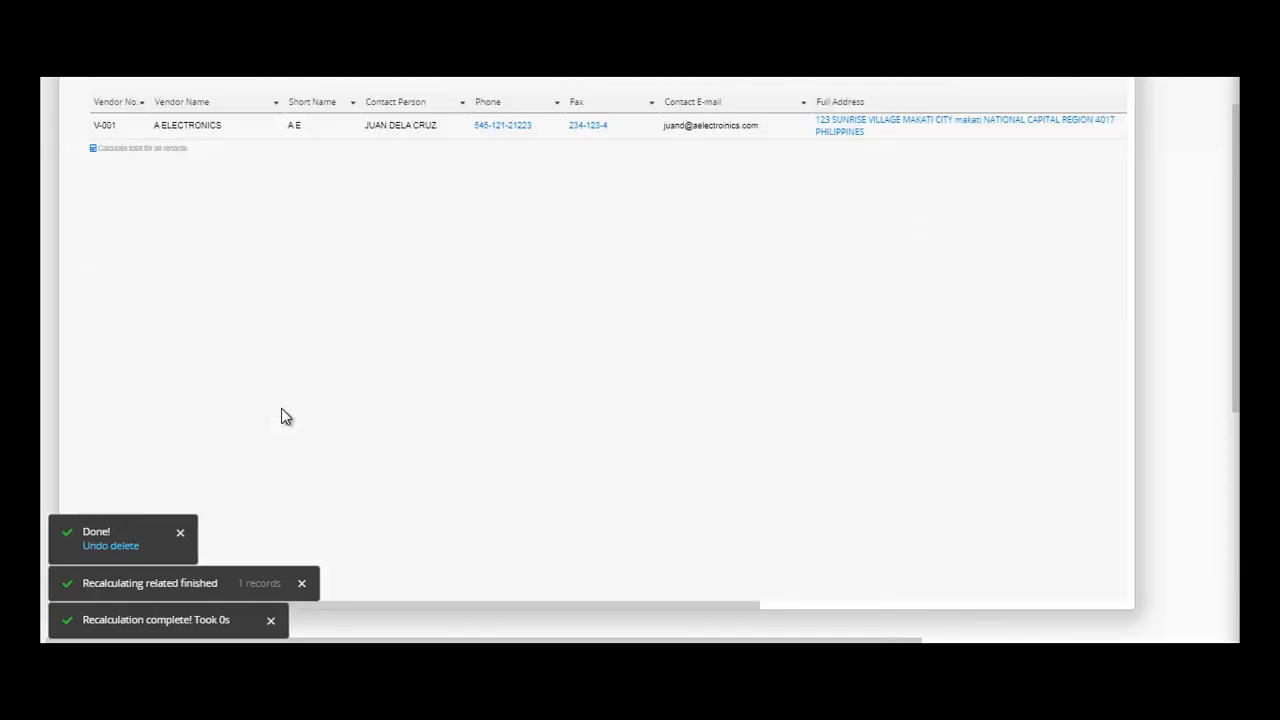
pyautogui.click(250, 133)
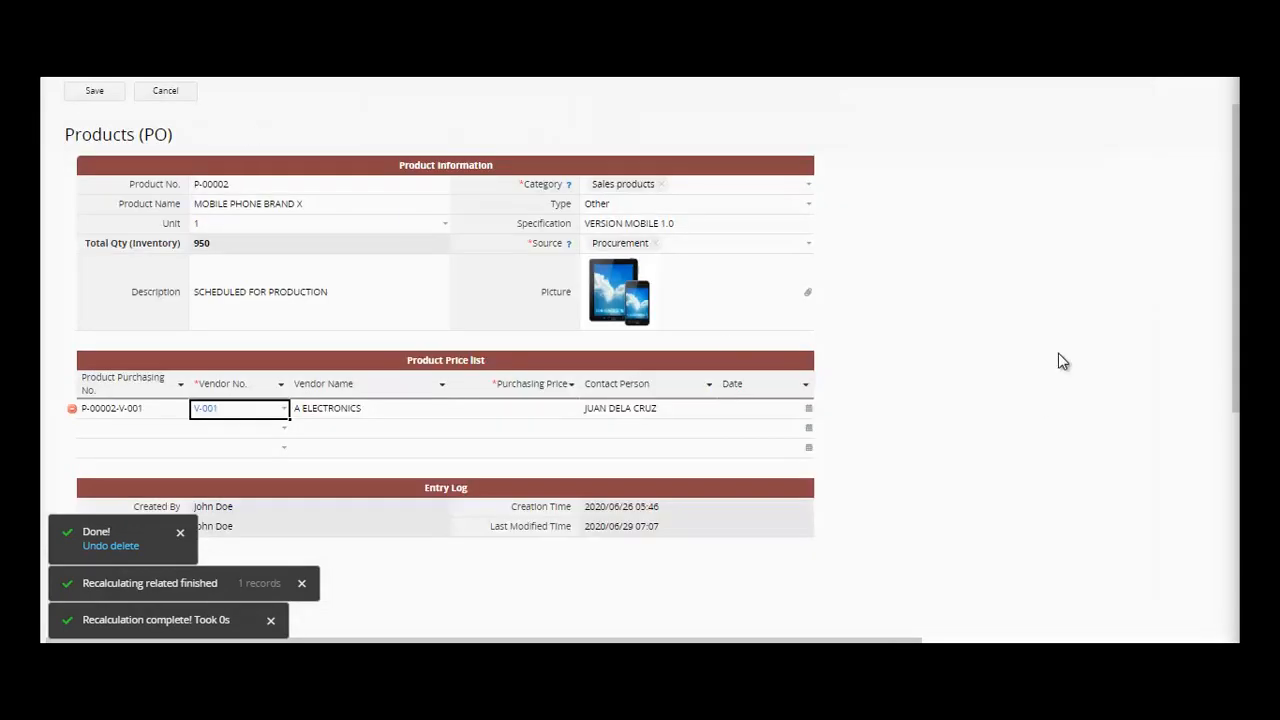
pyautogui.click(94, 91)
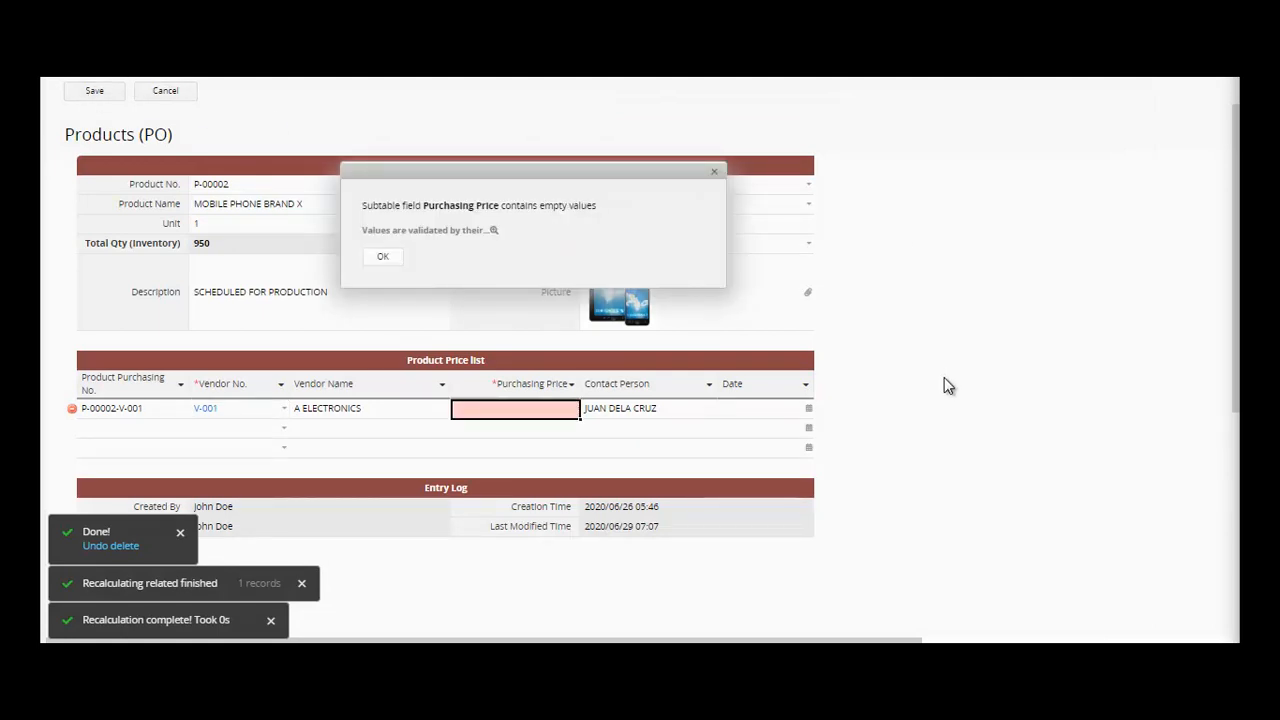
pyautogui.click(383, 256)
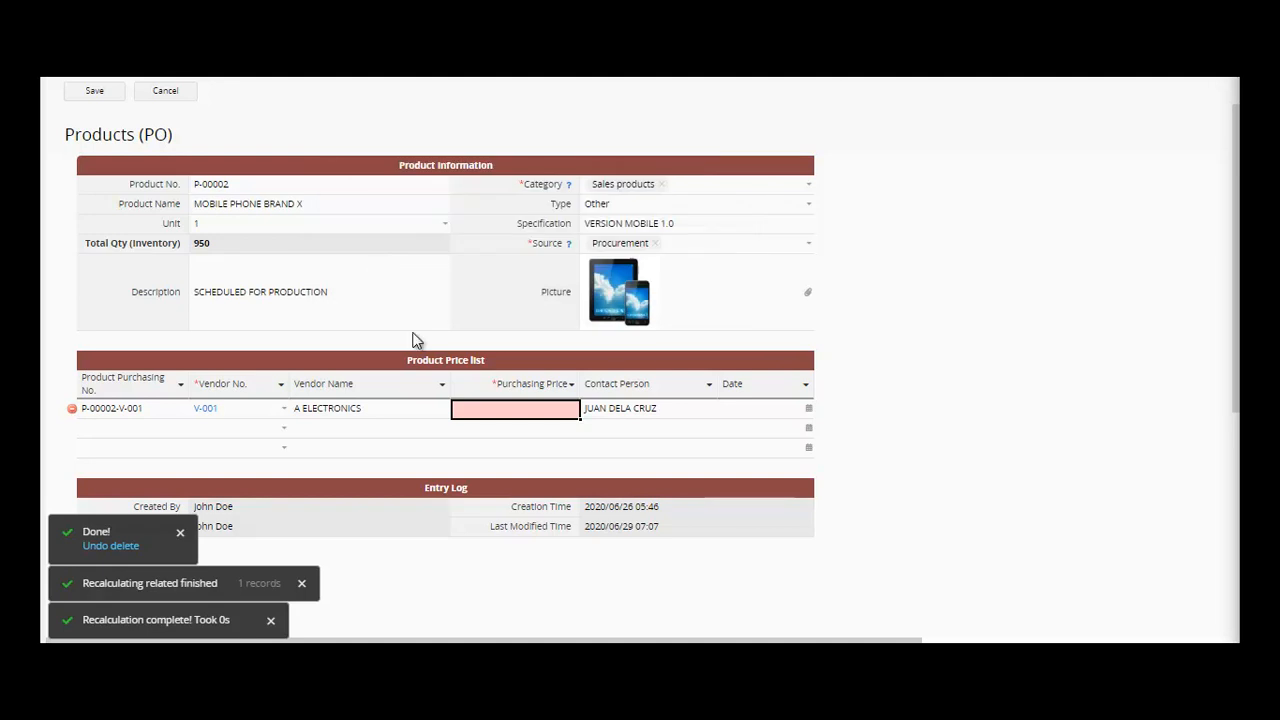
pyautogui.click(503, 417)
pyautogui.write('350')
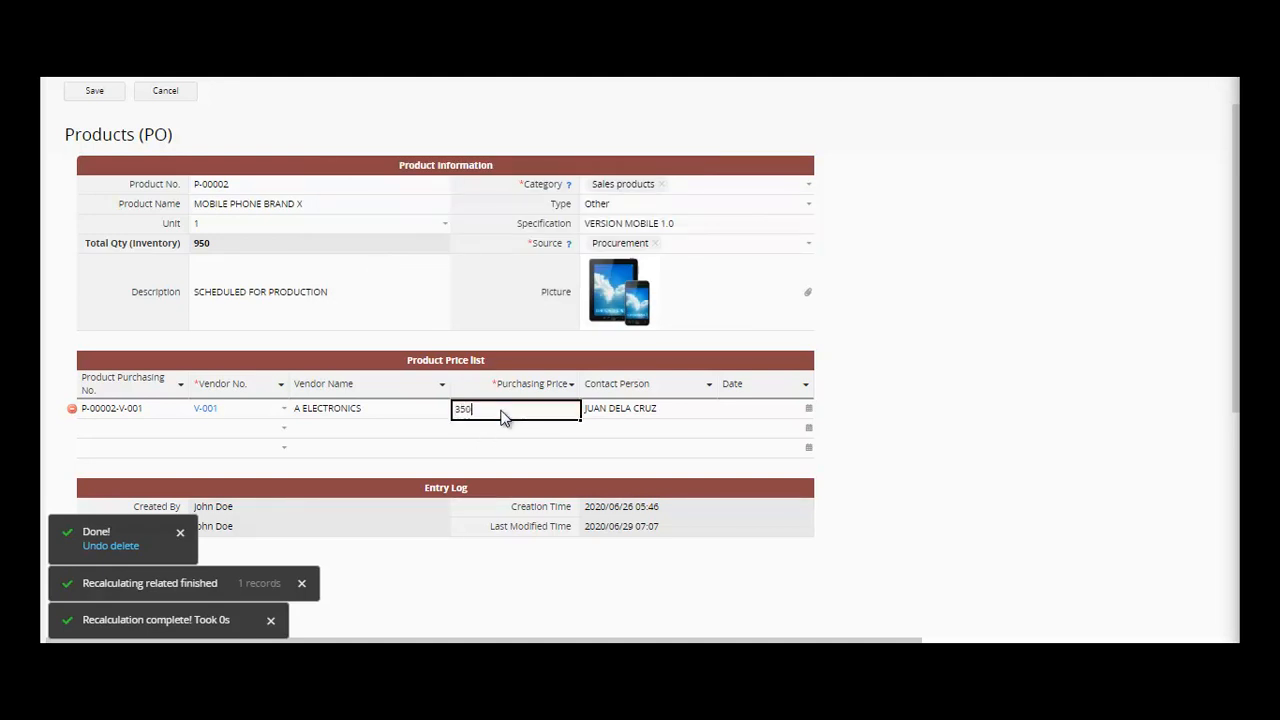
pyautogui.click(92, 92)
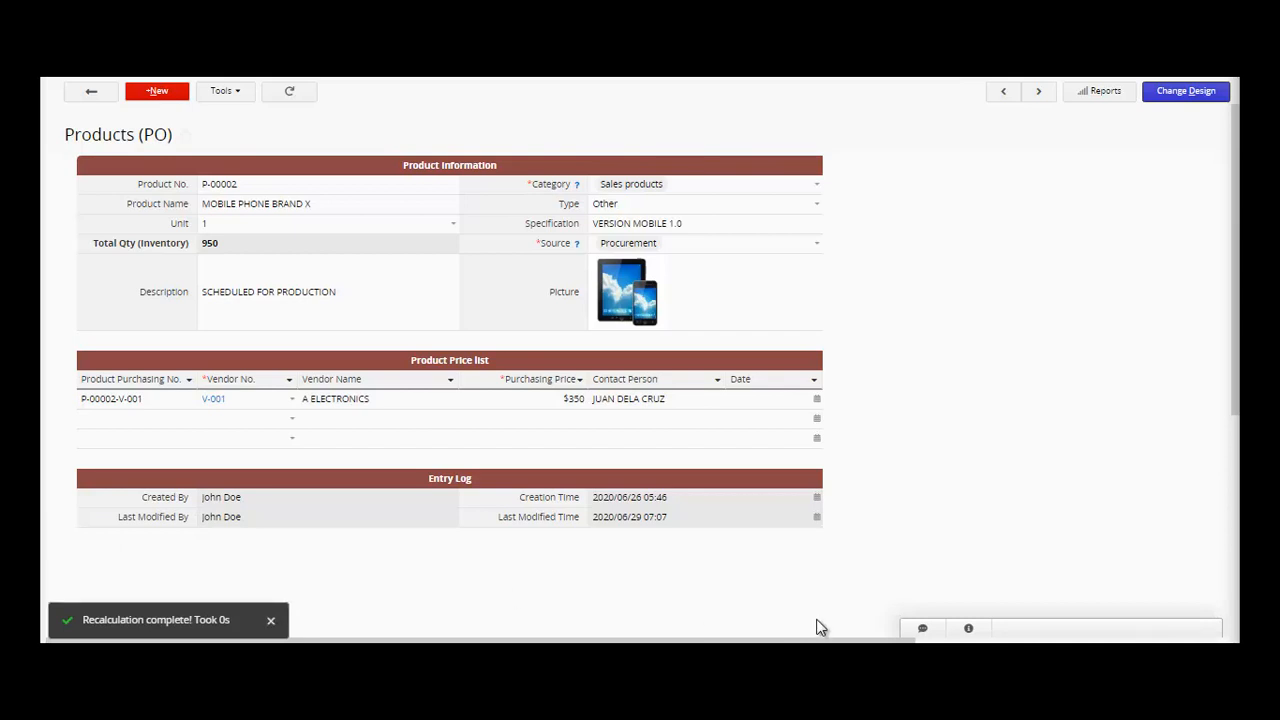
# - Post the comment 'PRODUCT ADVISE MADE' on product record P-00002
pyautogui.click(922, 629)
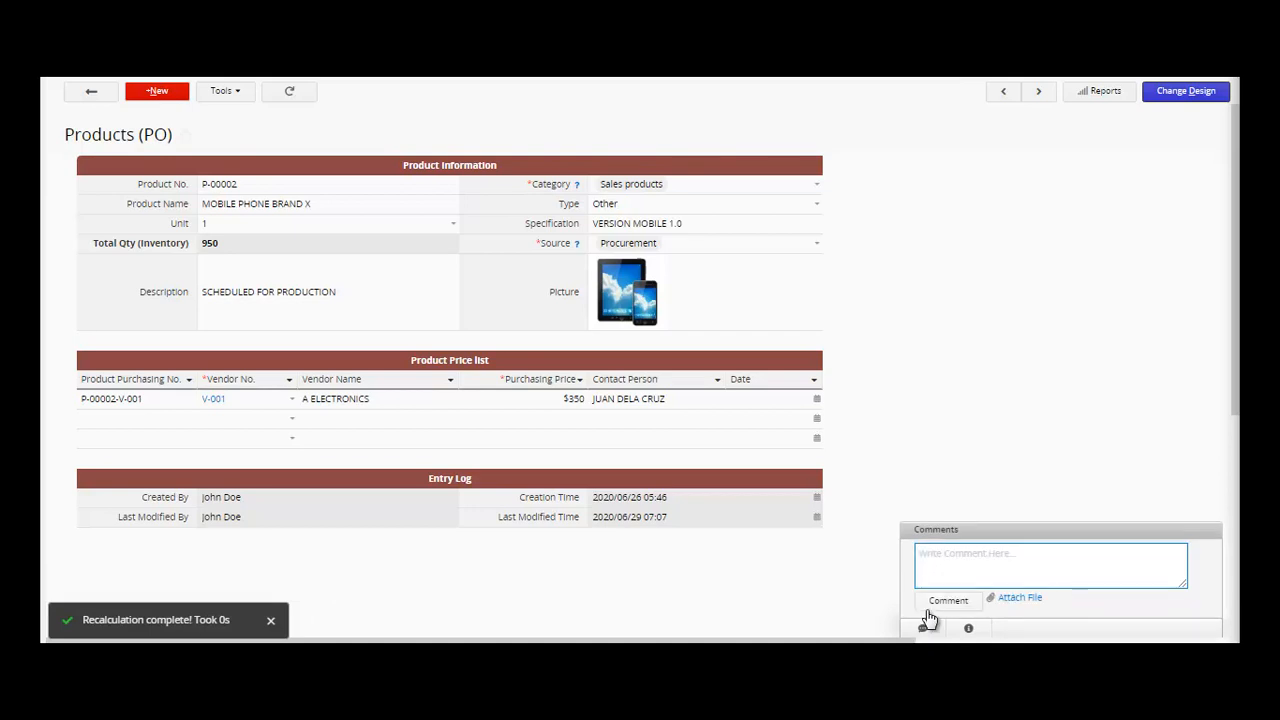
pyautogui.write('PRODUCT SELE')
pyautogui.press('BackSpace')
pyautogui.press('BackSpace')
pyautogui.press('BackSpace')
pyautogui.press('BackSpace')
pyautogui.write('ADVICE')
pyautogui.press('BackSpace')
pyautogui.press('BackSpace')
pyautogui.write('SE MADE')
pyautogui.click(942, 603)
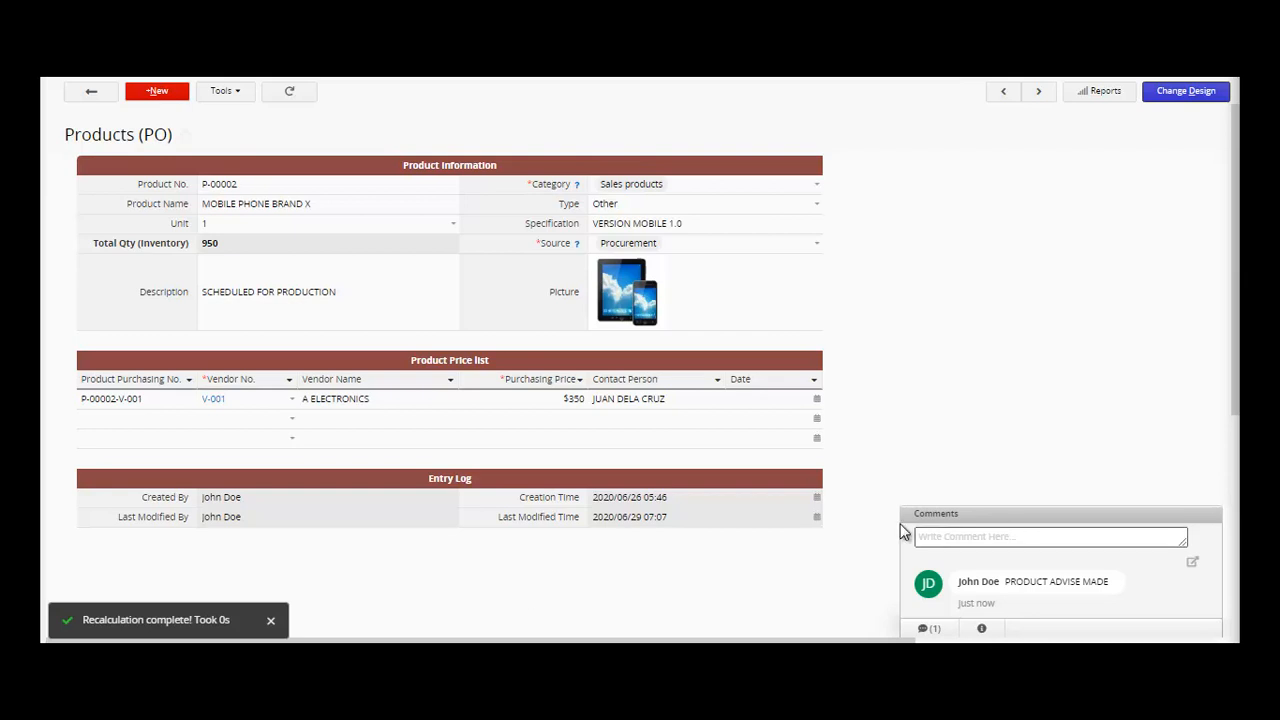
pyautogui.moveTo(252, 80)
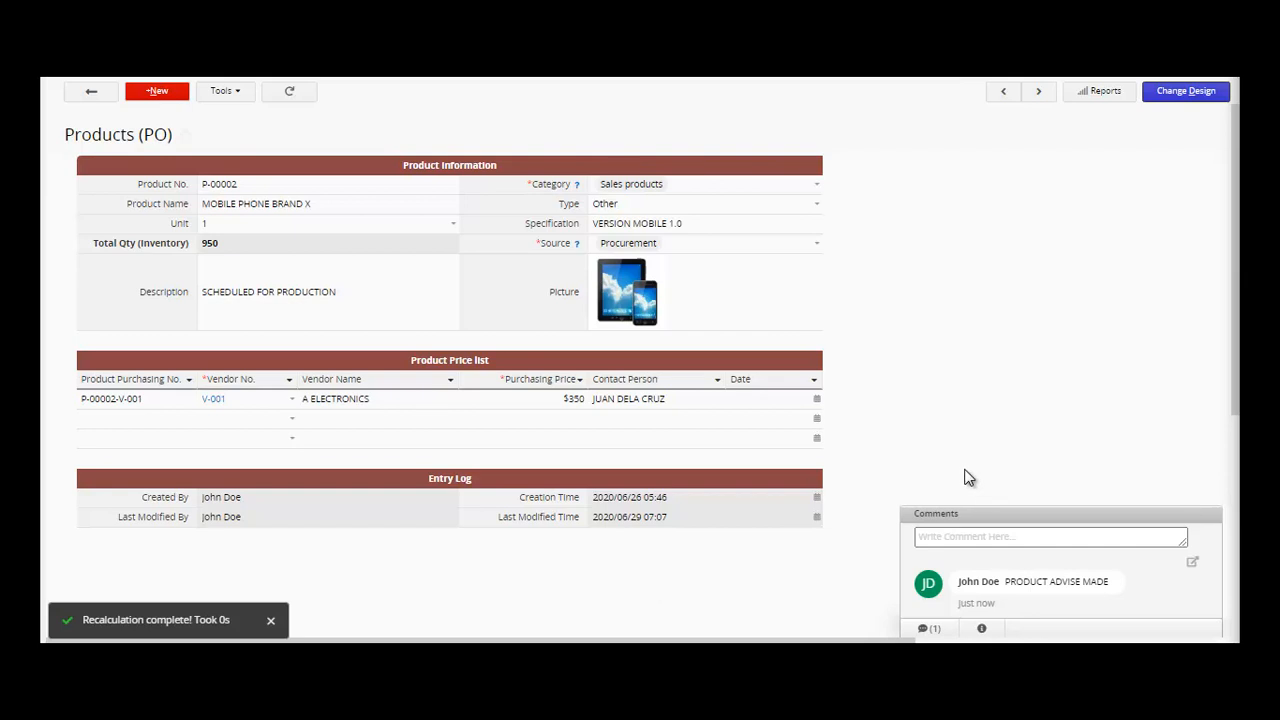
# - Place a File Upload field labelled UPLOAD FILE in cell A7 of the Products (PO) form and save the design
pyautogui.click(239, 94)
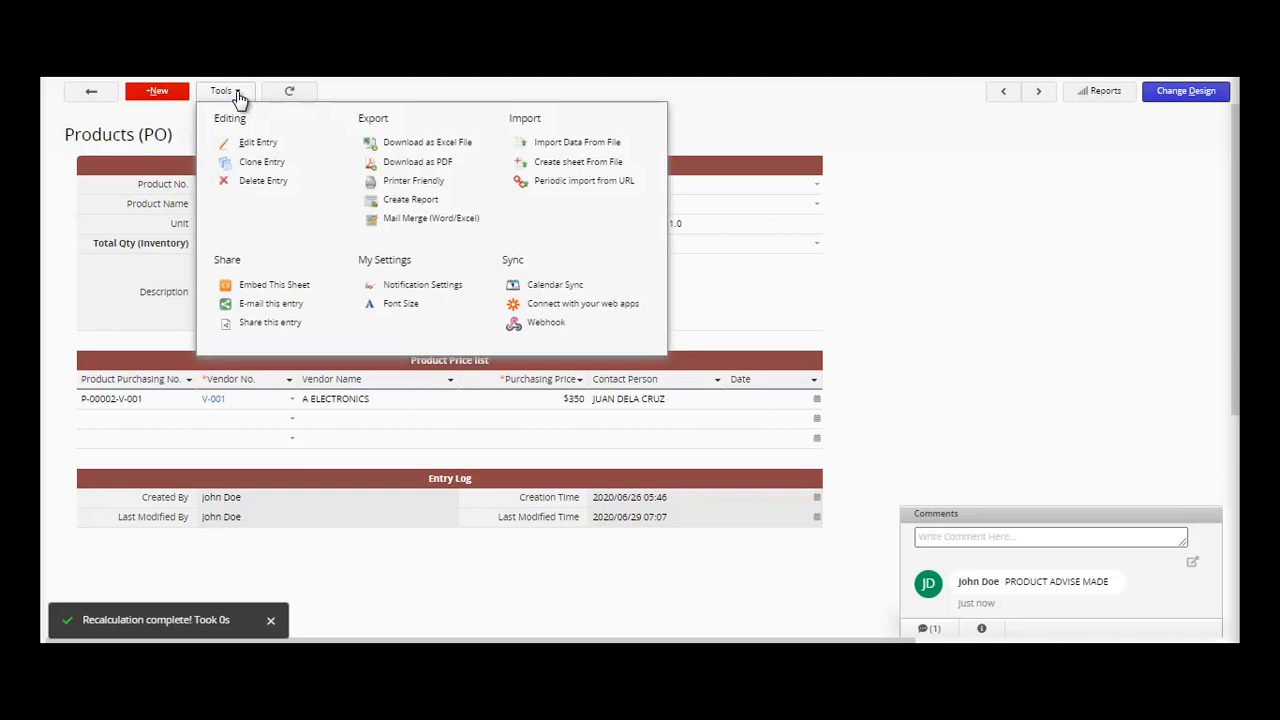
pyautogui.click(989, 284)
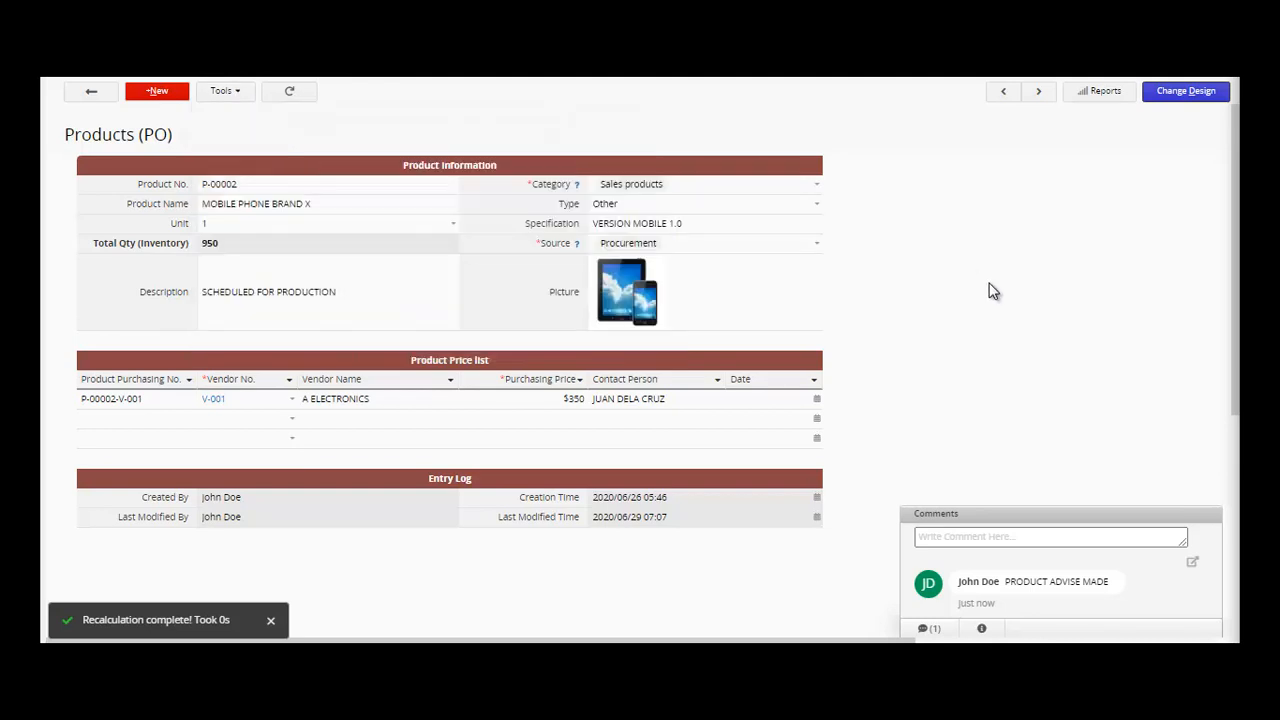
pyautogui.click(1184, 100)
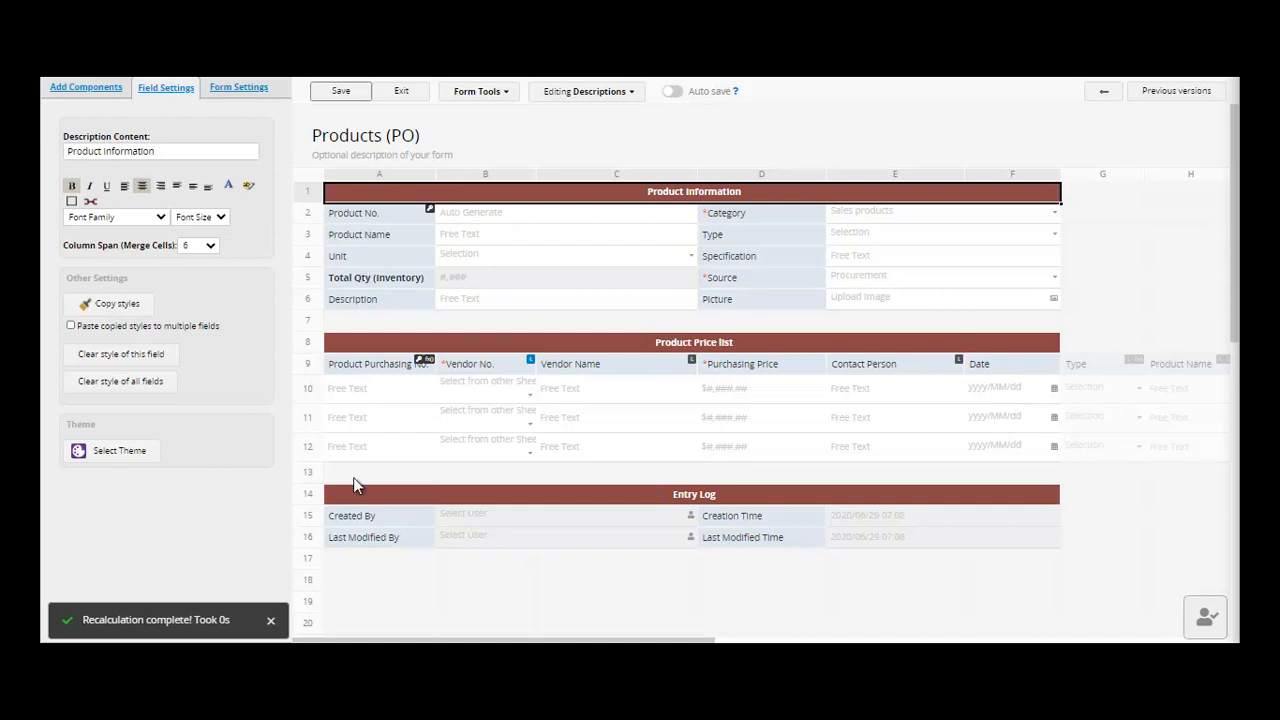
pyautogui.click(79, 96)
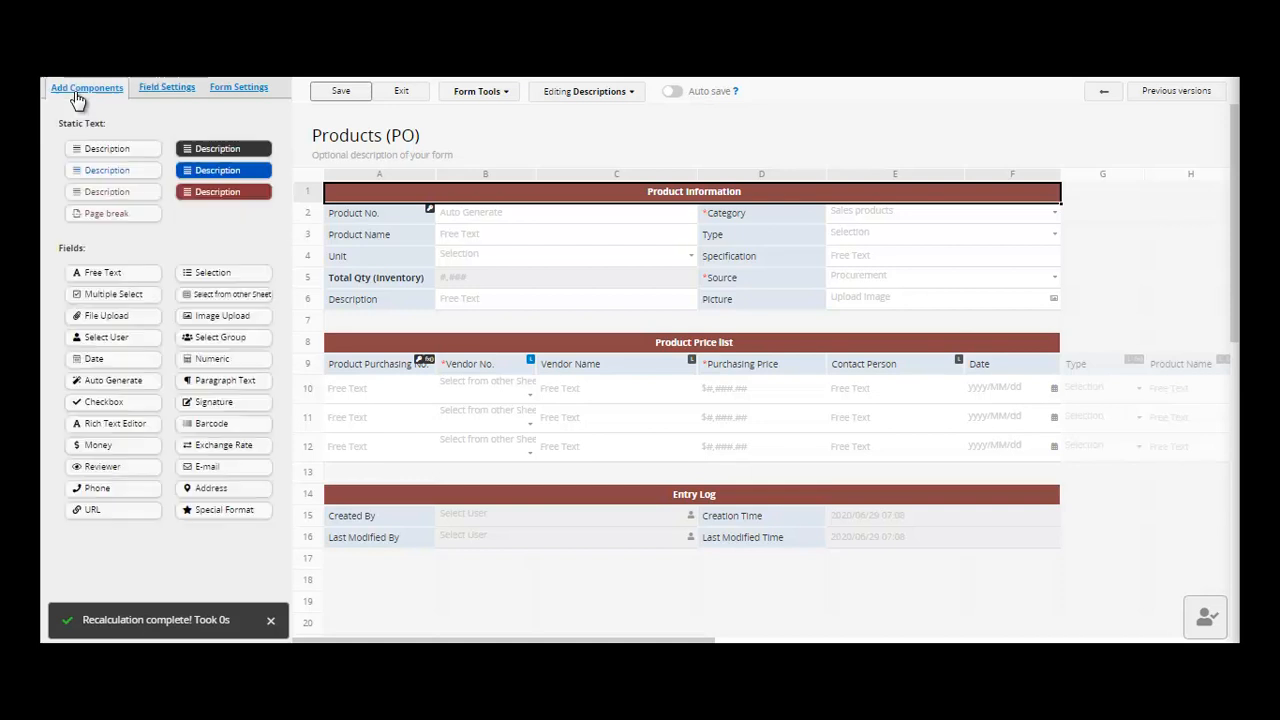
pyautogui.click(115, 323)
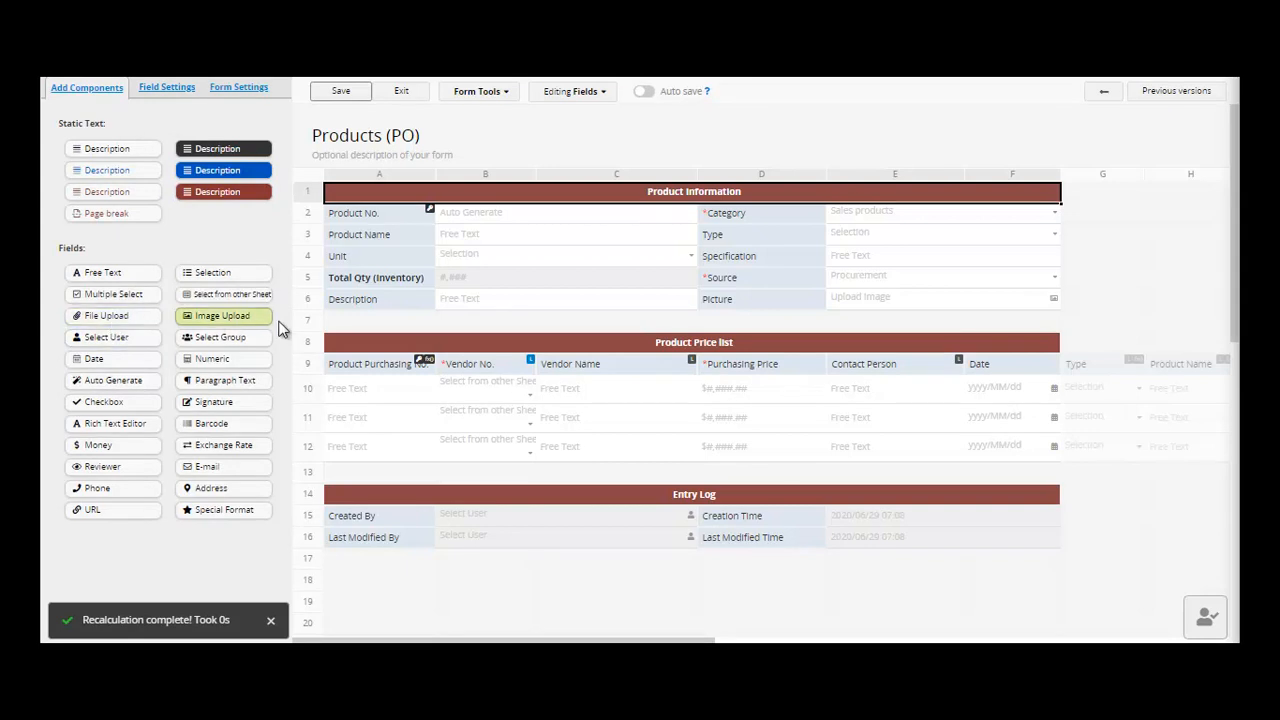
pyautogui.click(354, 330)
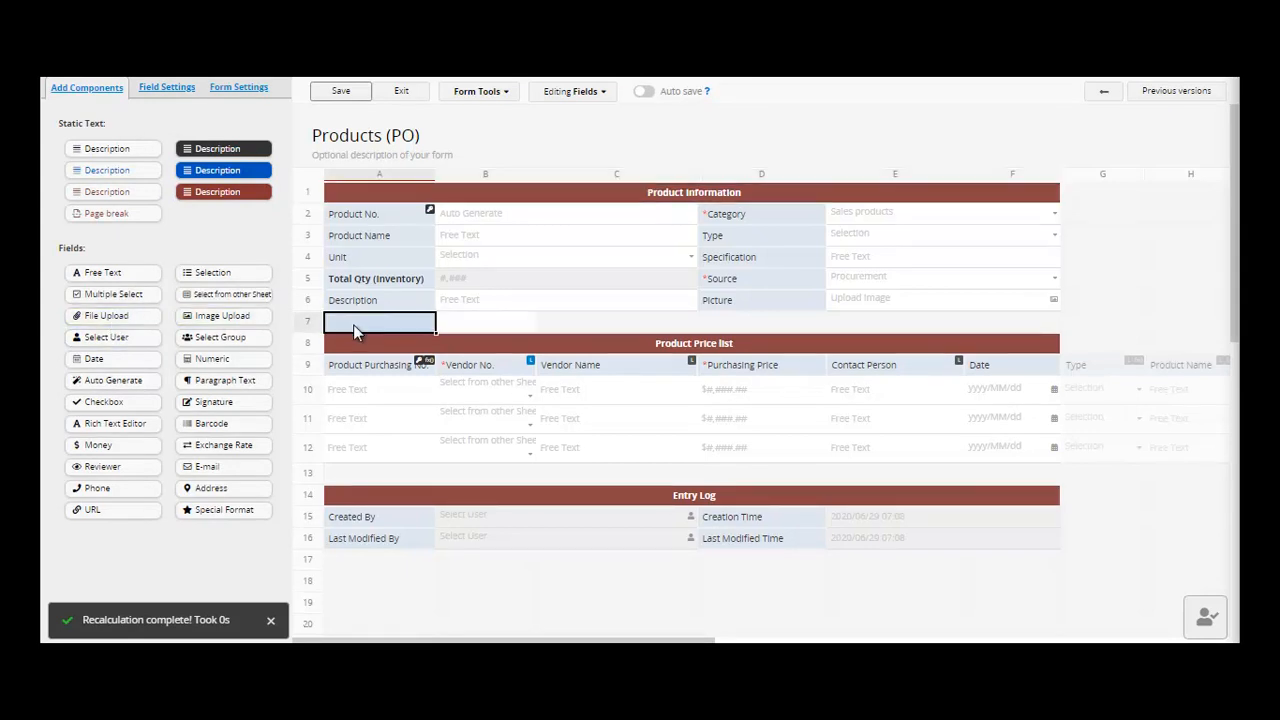
pyautogui.click(354, 326)
pyautogui.write('UPLO')
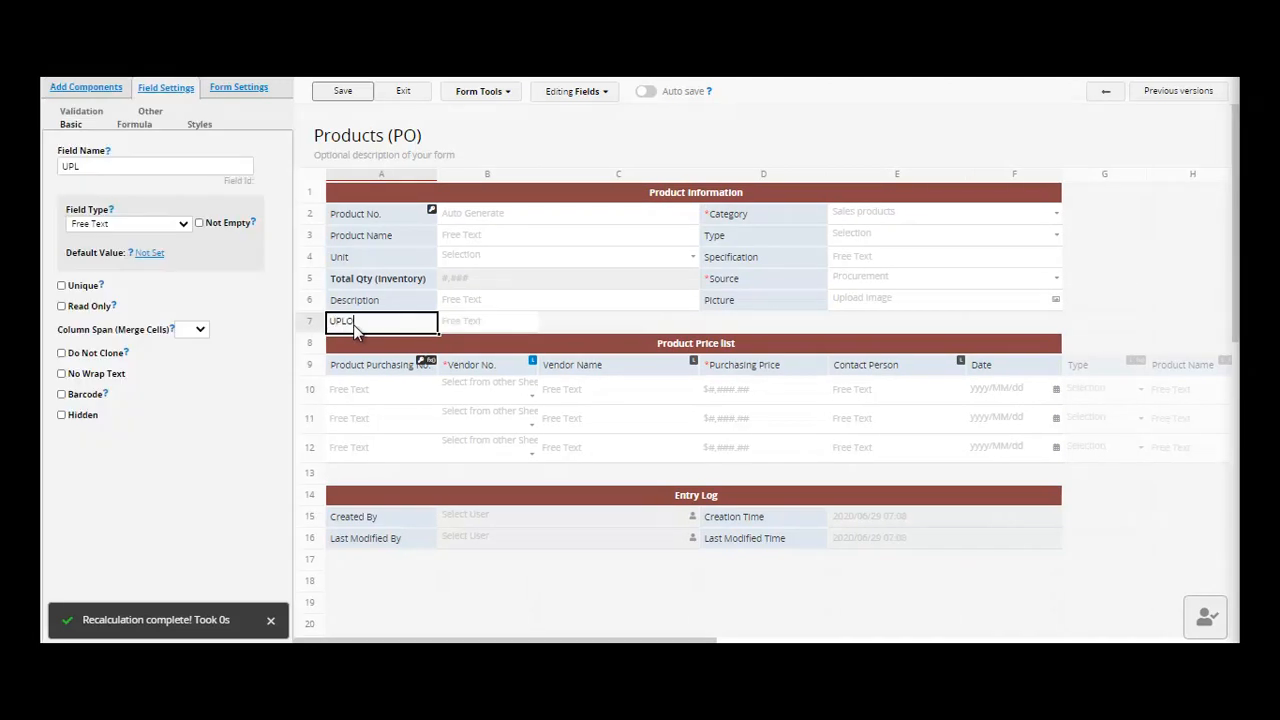
pyautogui.write('AD FILE')
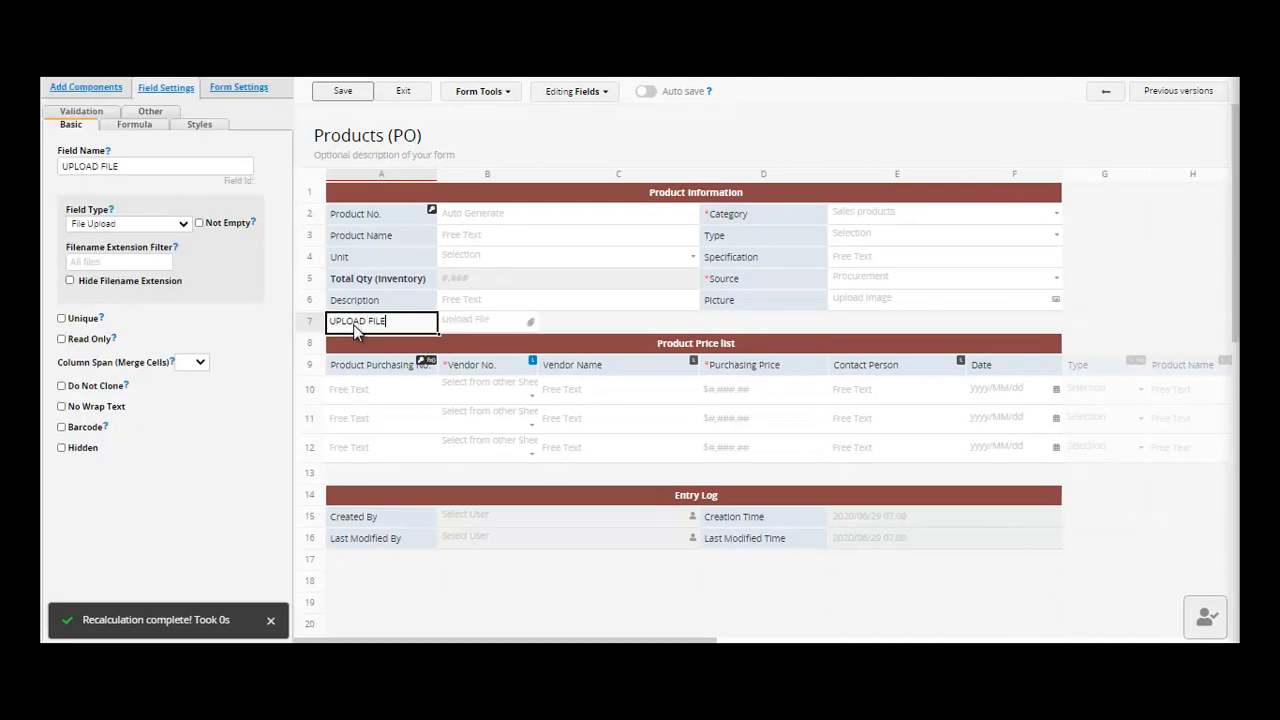
pyautogui.click(342, 91)
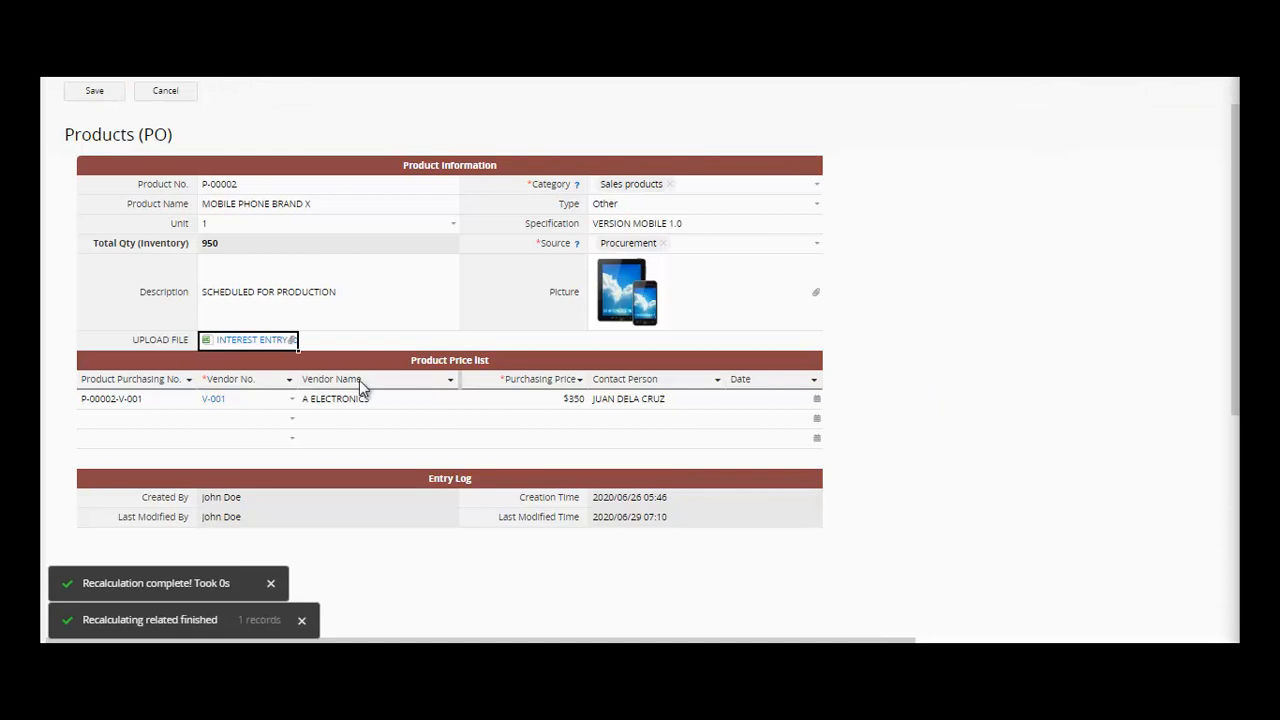
# - Save the record with the INTEREST ENTRY attachment, then preview the file and close it
pyautogui.click(97, 91)
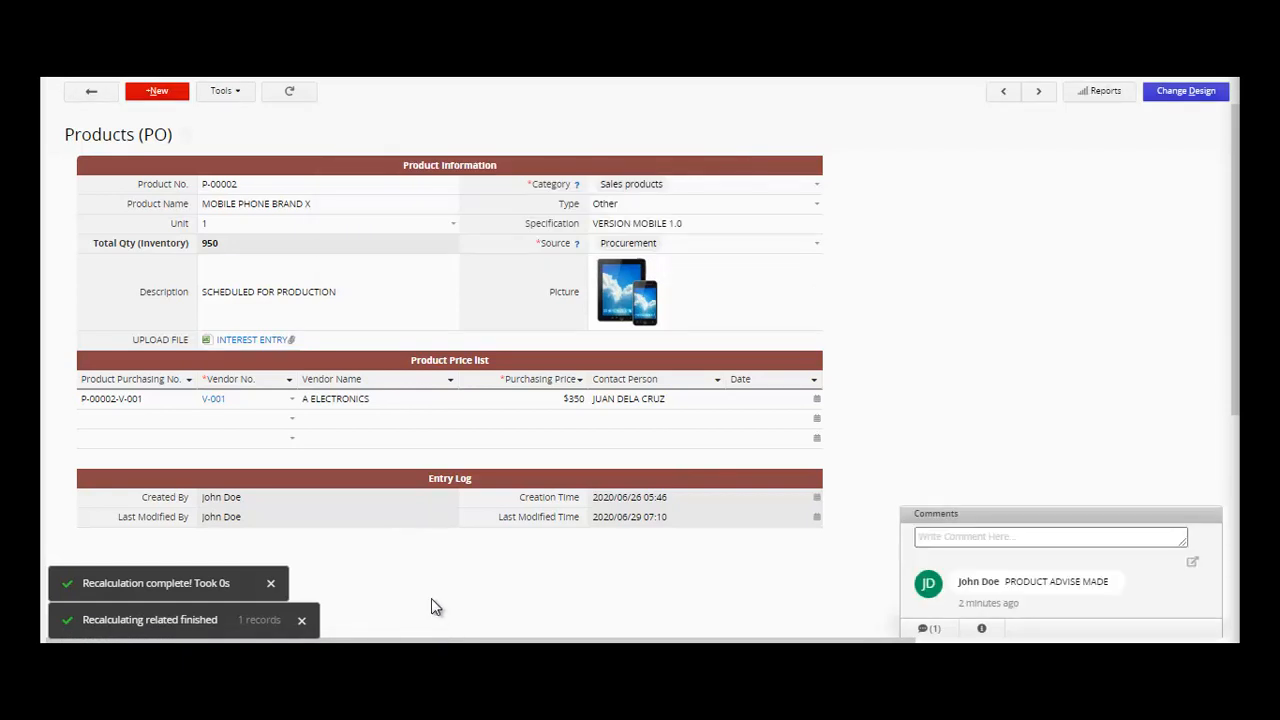
pyautogui.click(250, 342)
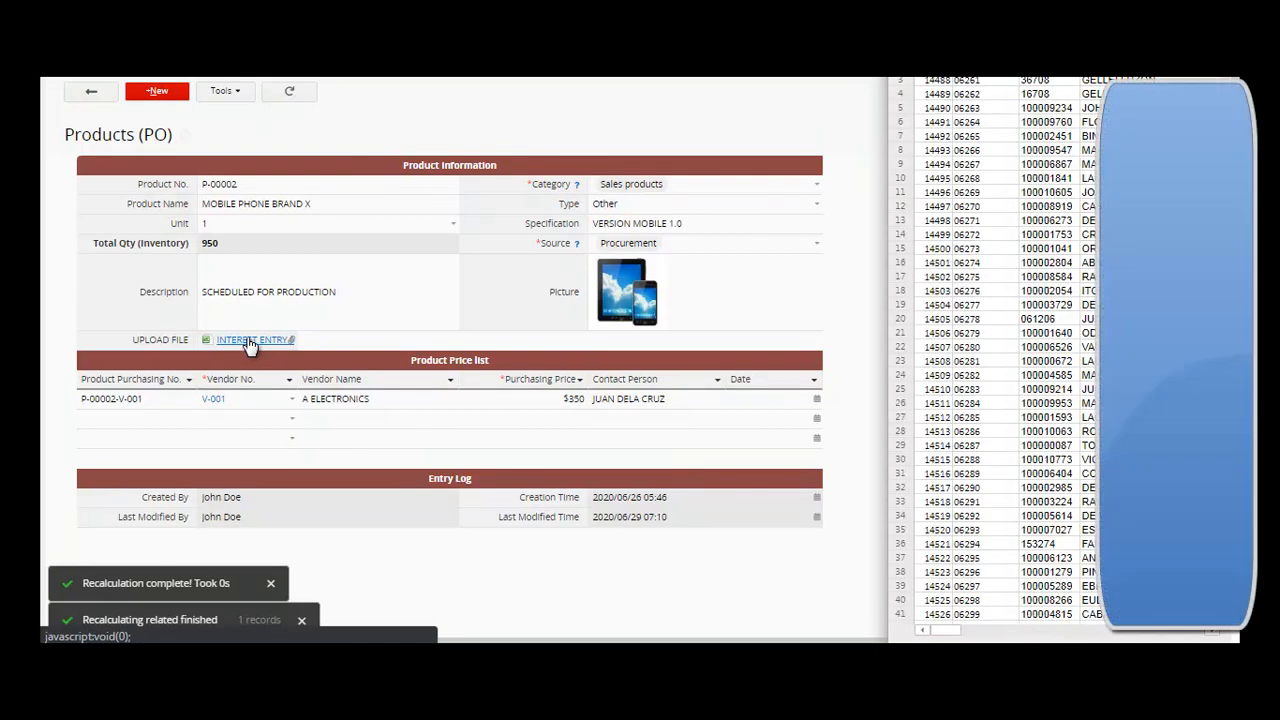
pyautogui.click(672, 600)
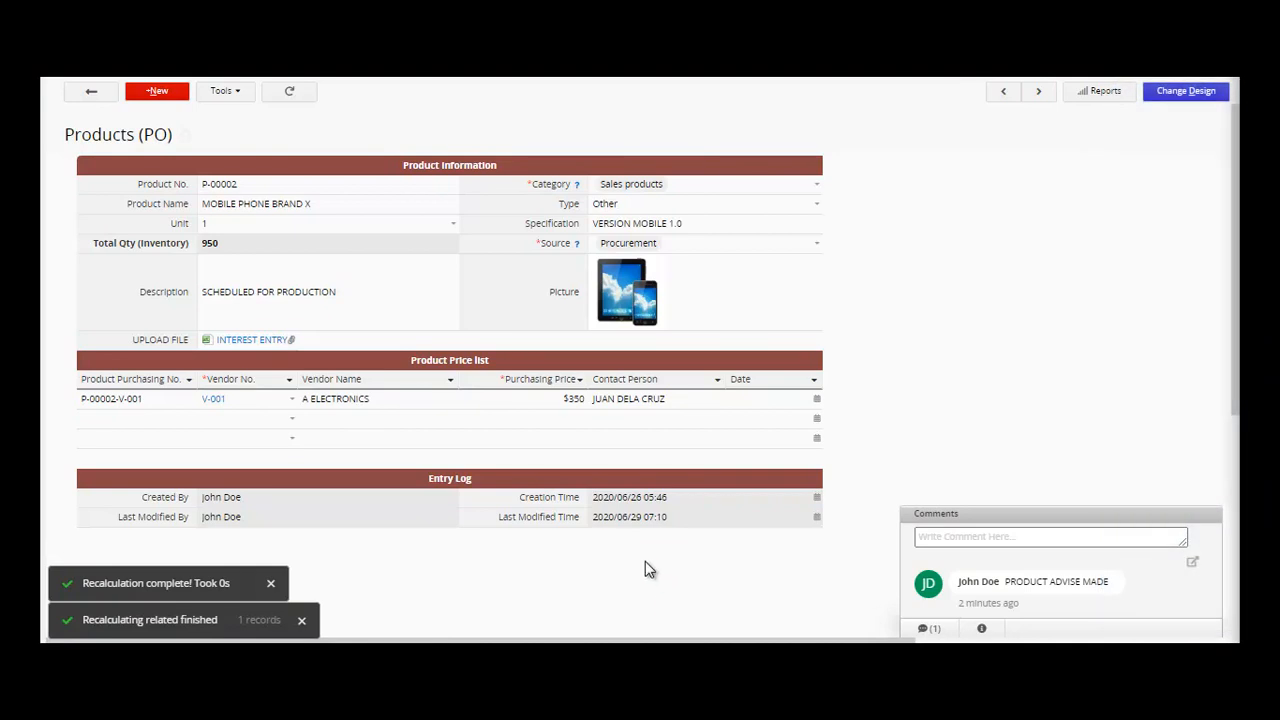
# - Put an Image Upload field labelled IMAGE UPLOAD in cell D7 and save the form design
pyautogui.click(1186, 91)
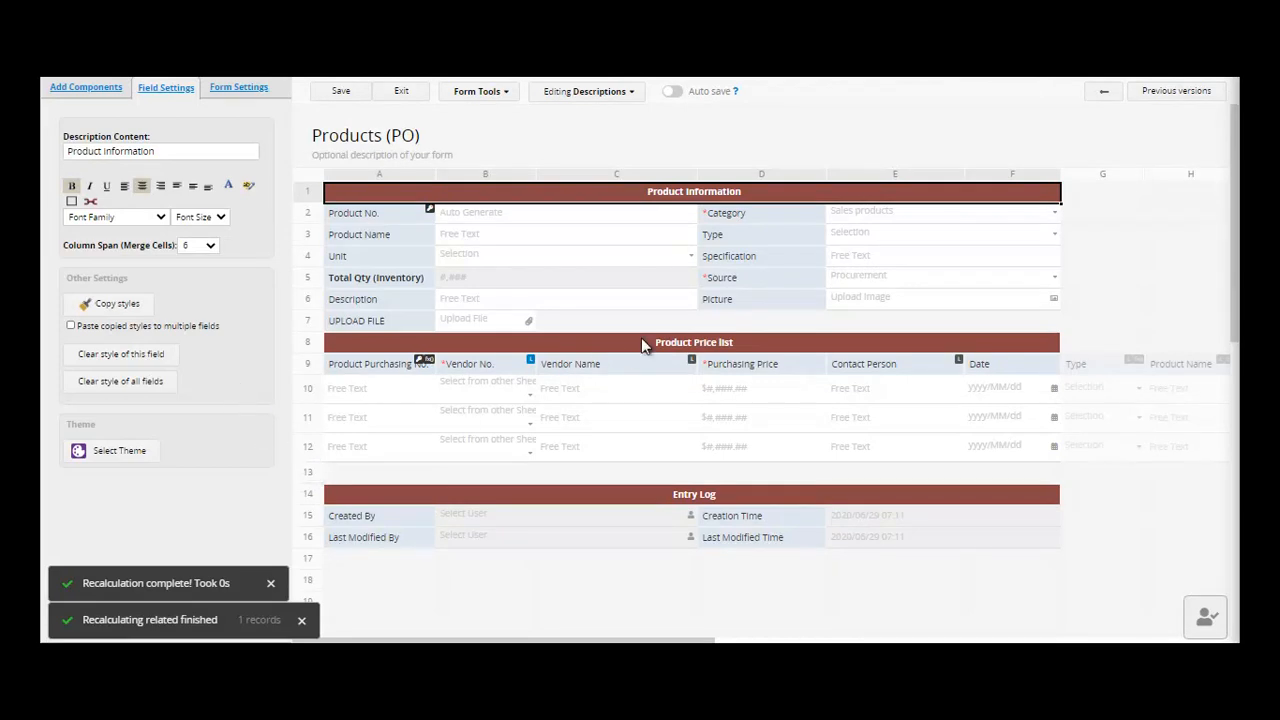
pyautogui.click(780, 323)
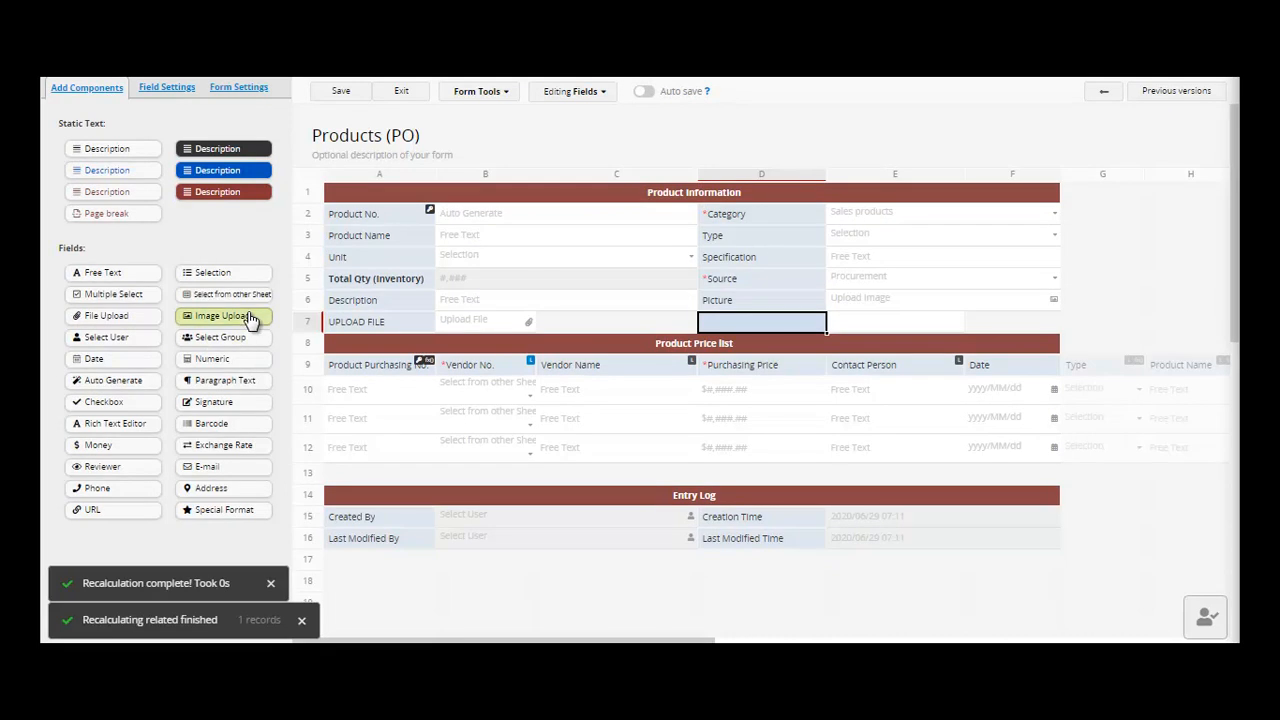
pyautogui.doubleClick(766, 323)
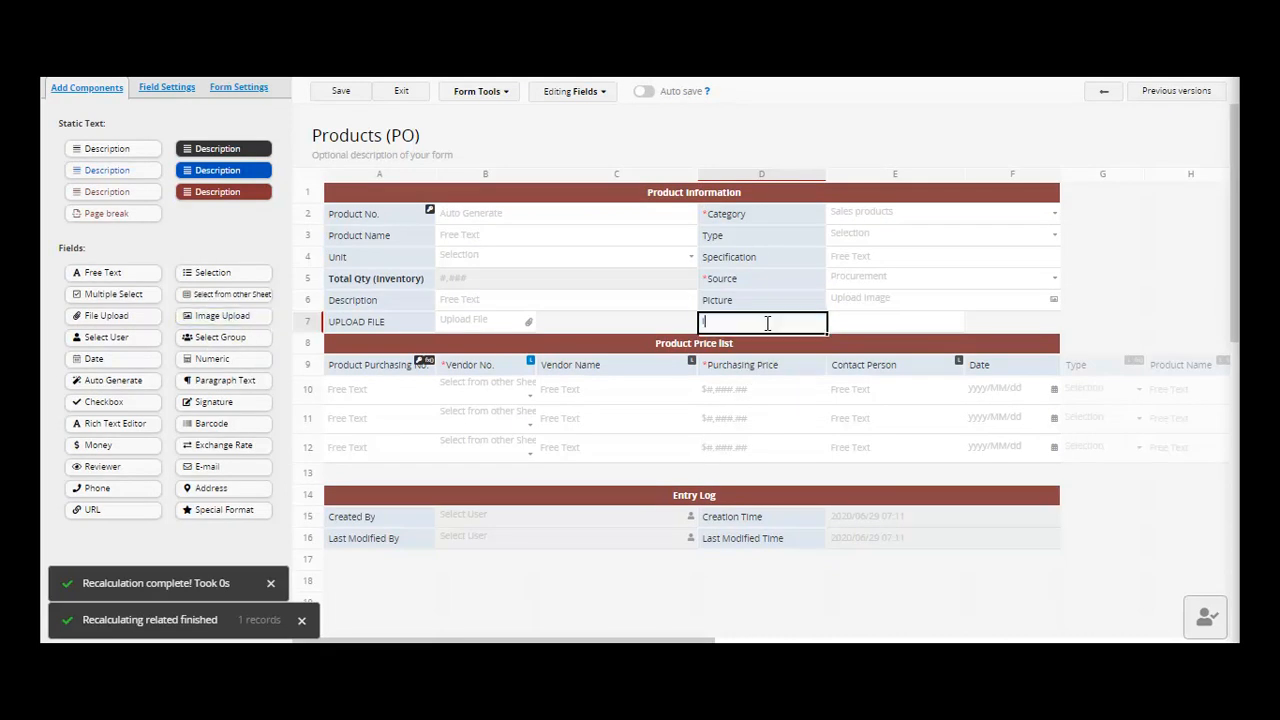
pyautogui.write('IMAGE UPLOAD')
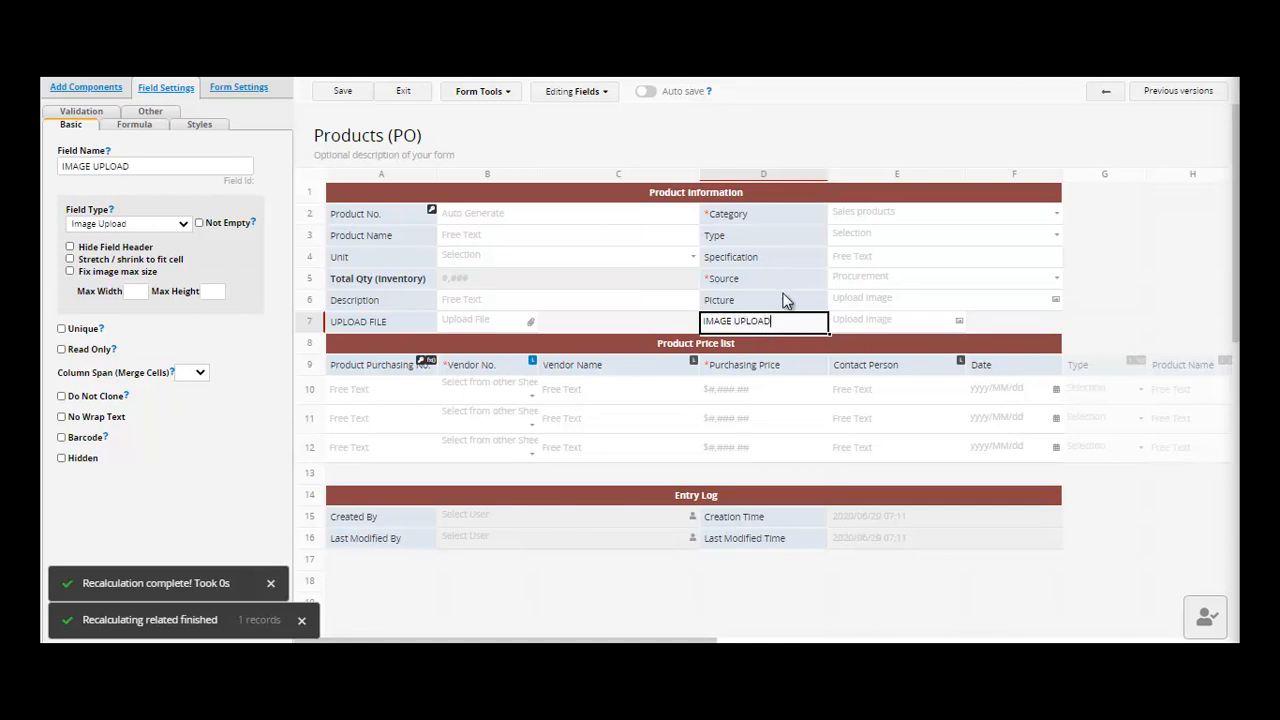
pyautogui.click(785, 302)
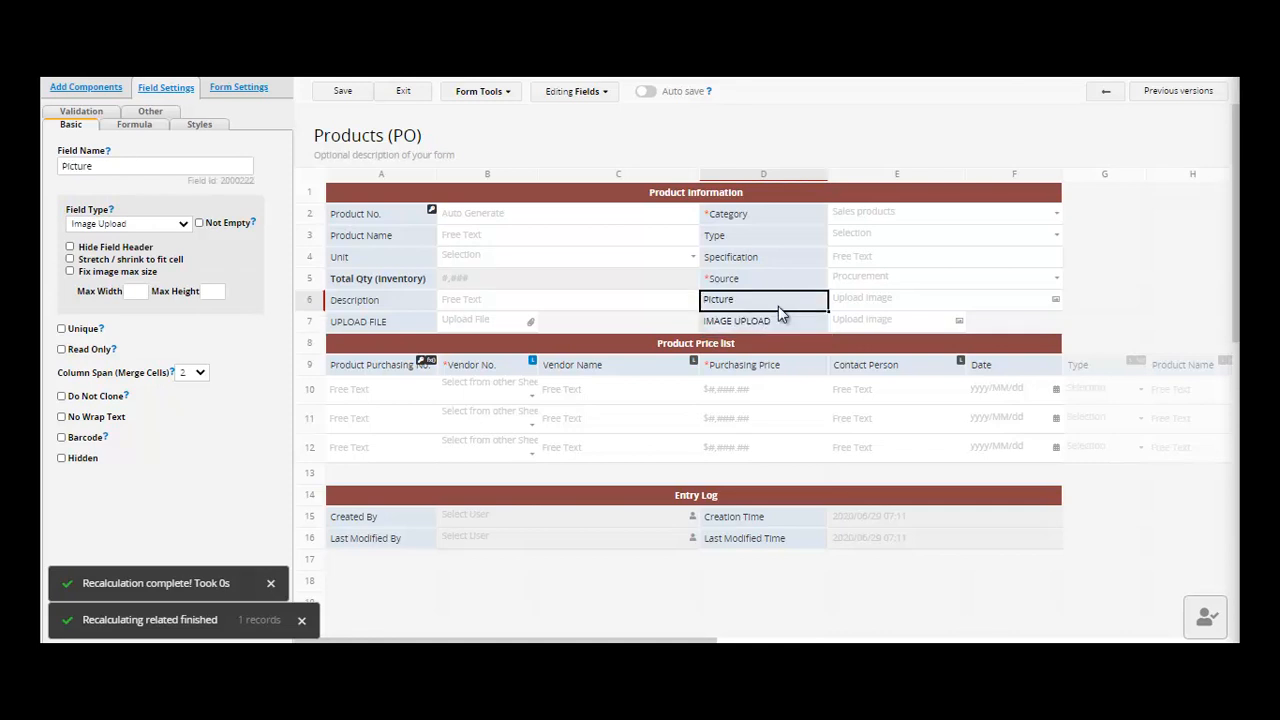
pyautogui.click(340, 91)
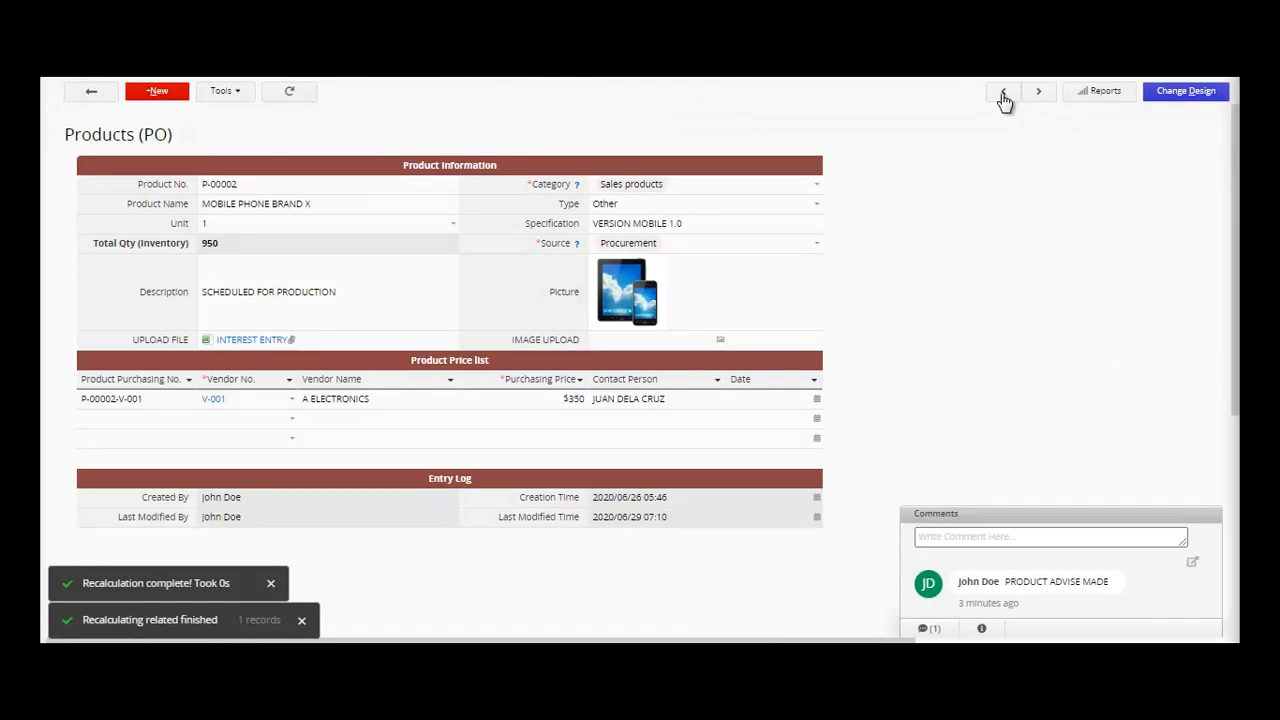
# - Upload a laptop image to IMAGE UPLOAD, save, preview the thumbnails, and return to the listing
pyautogui.click(720, 343)
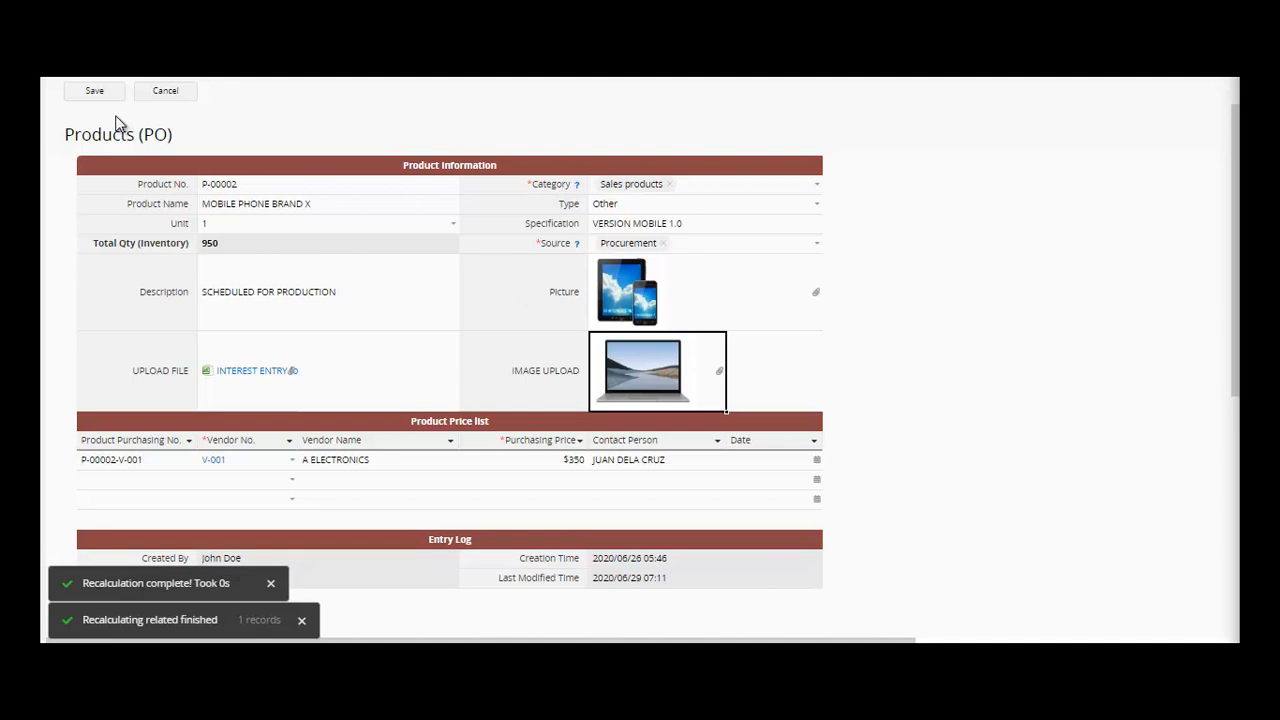
pyautogui.click(94, 93)
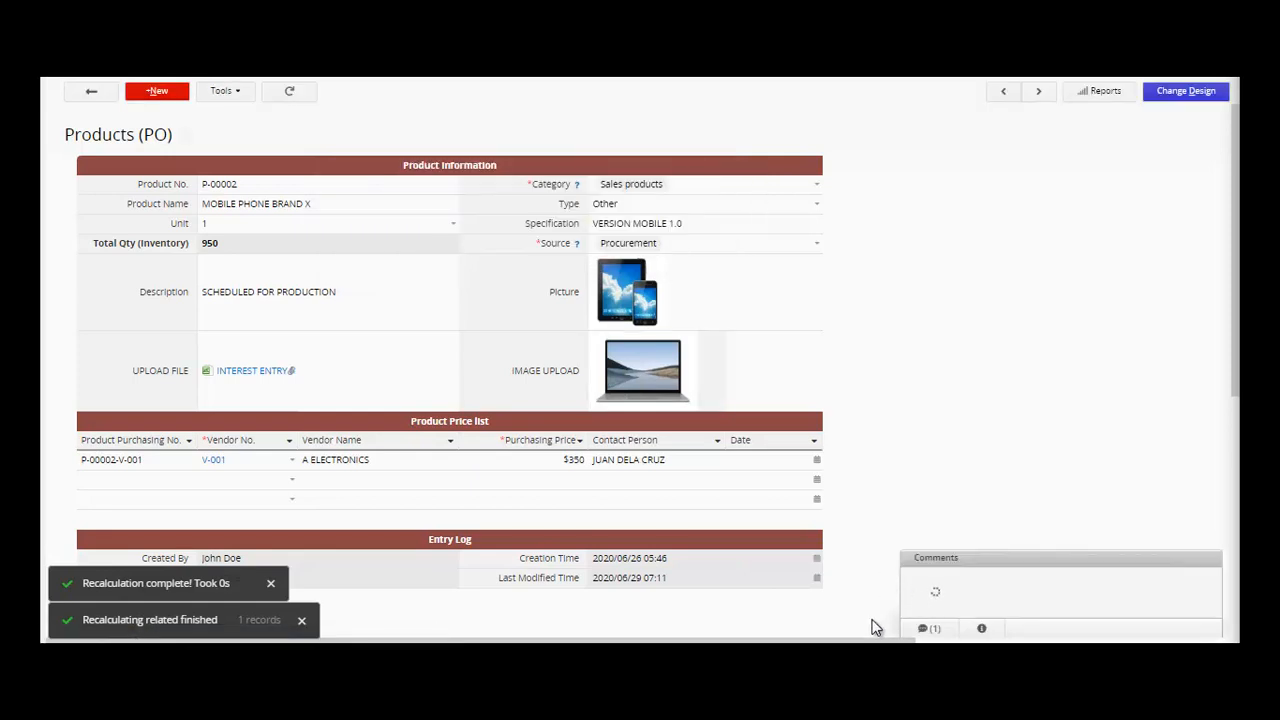
pyautogui.click(662, 393)
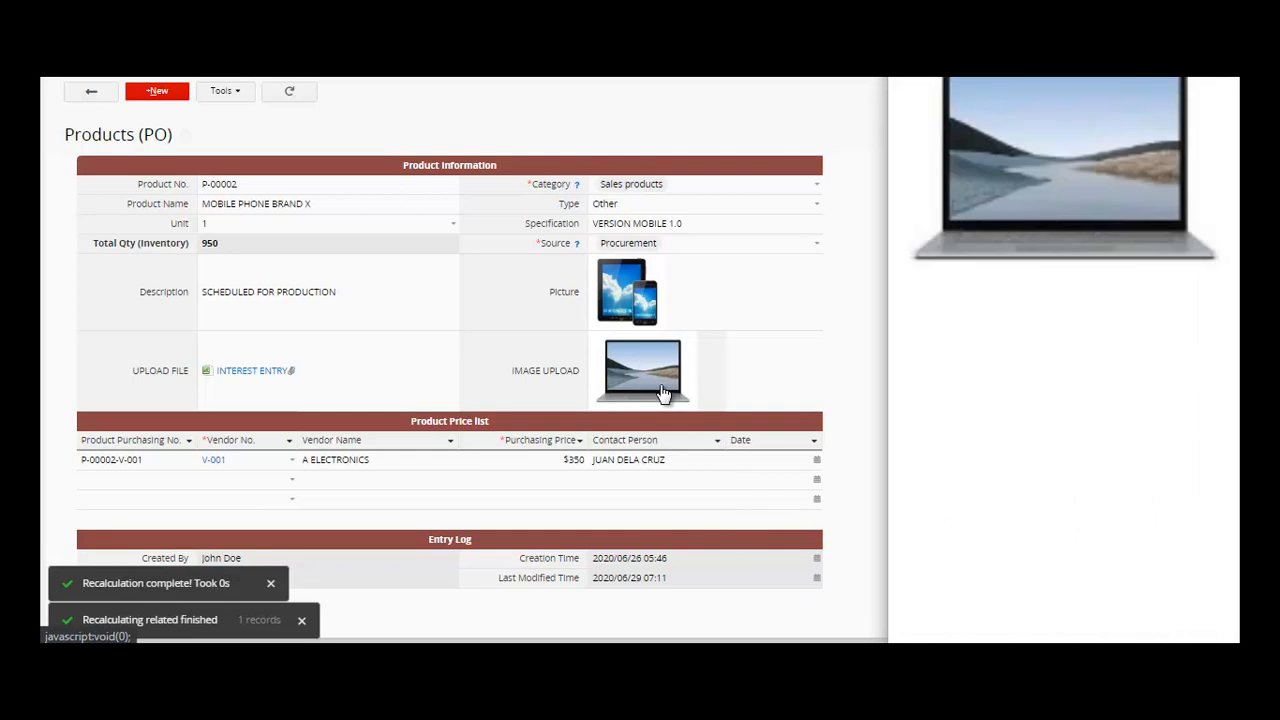
pyautogui.click(620, 310)
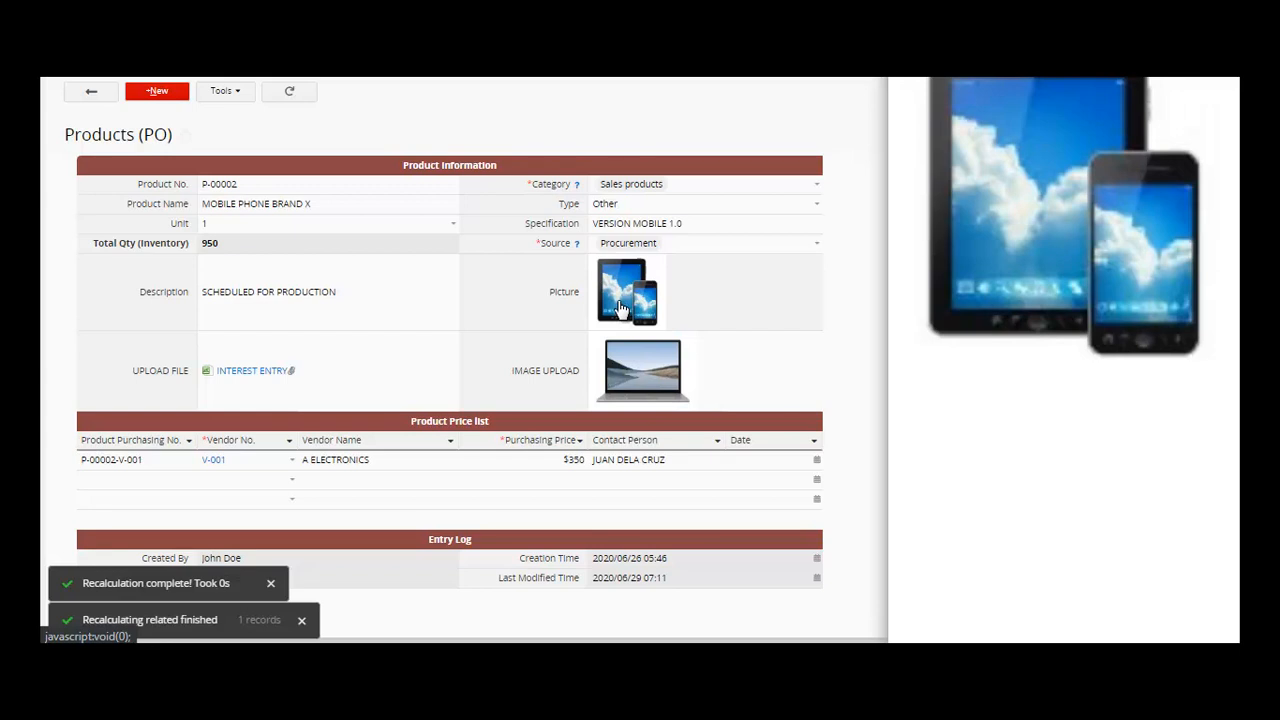
pyautogui.click(640, 385)
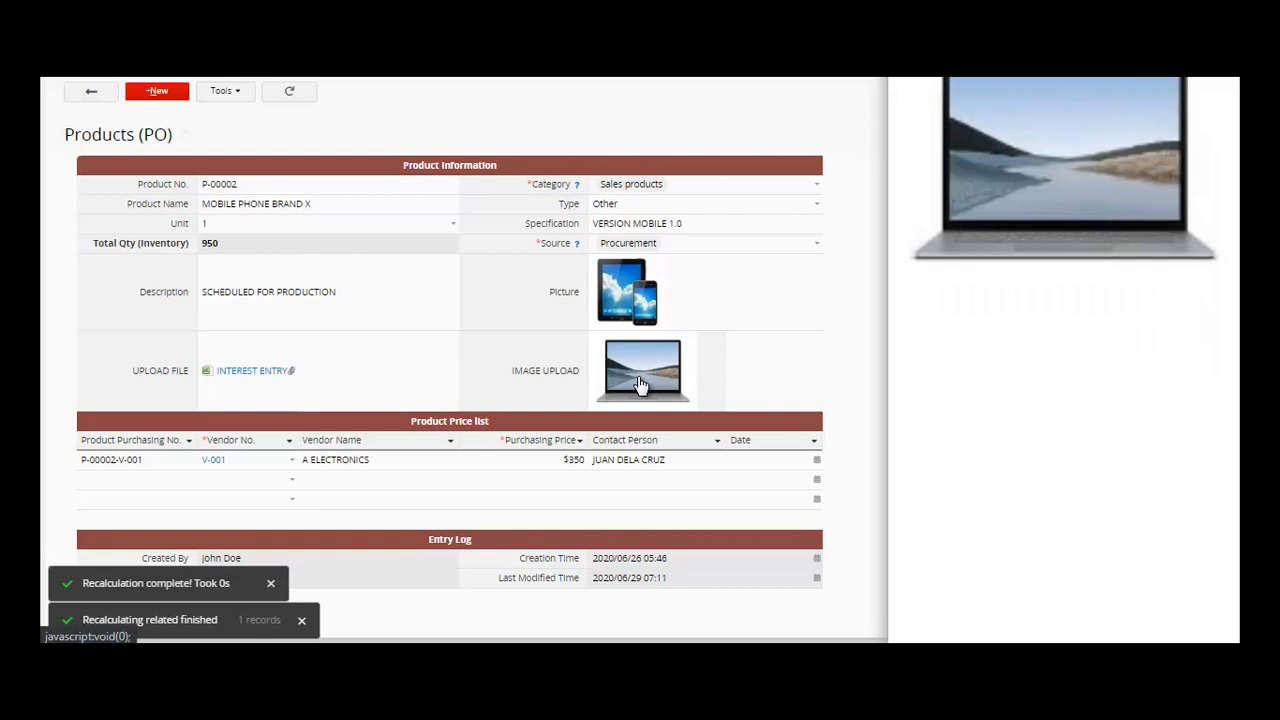
pyautogui.click(88, 93)
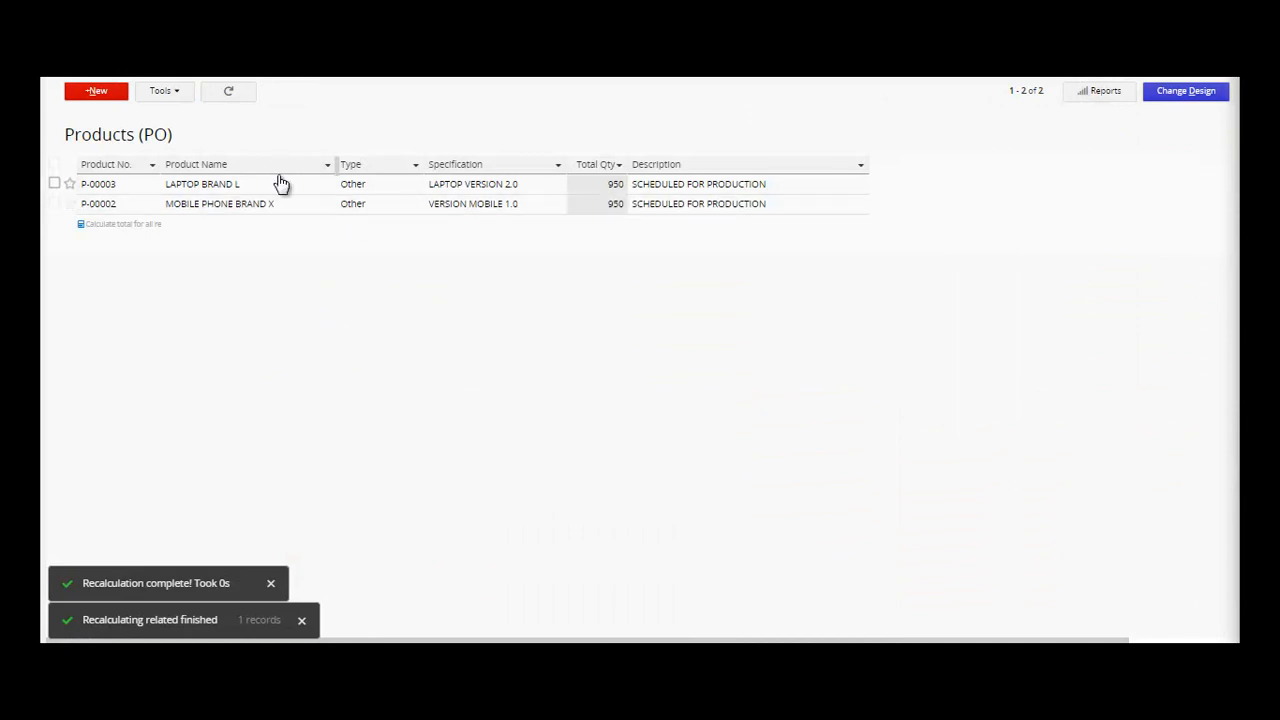
# - Look over the phone and laptop product records, then open the Product Purchasing Price List sheet
pyautogui.click(306, 208)
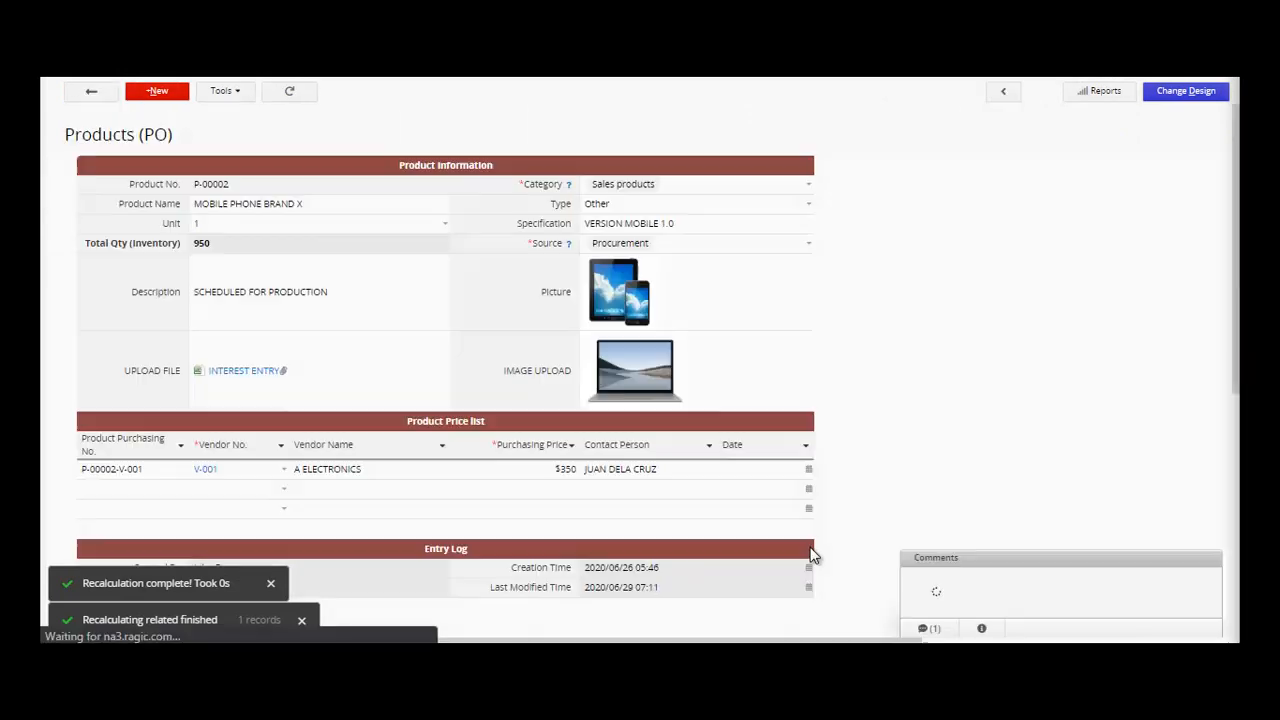
pyautogui.click(91, 94)
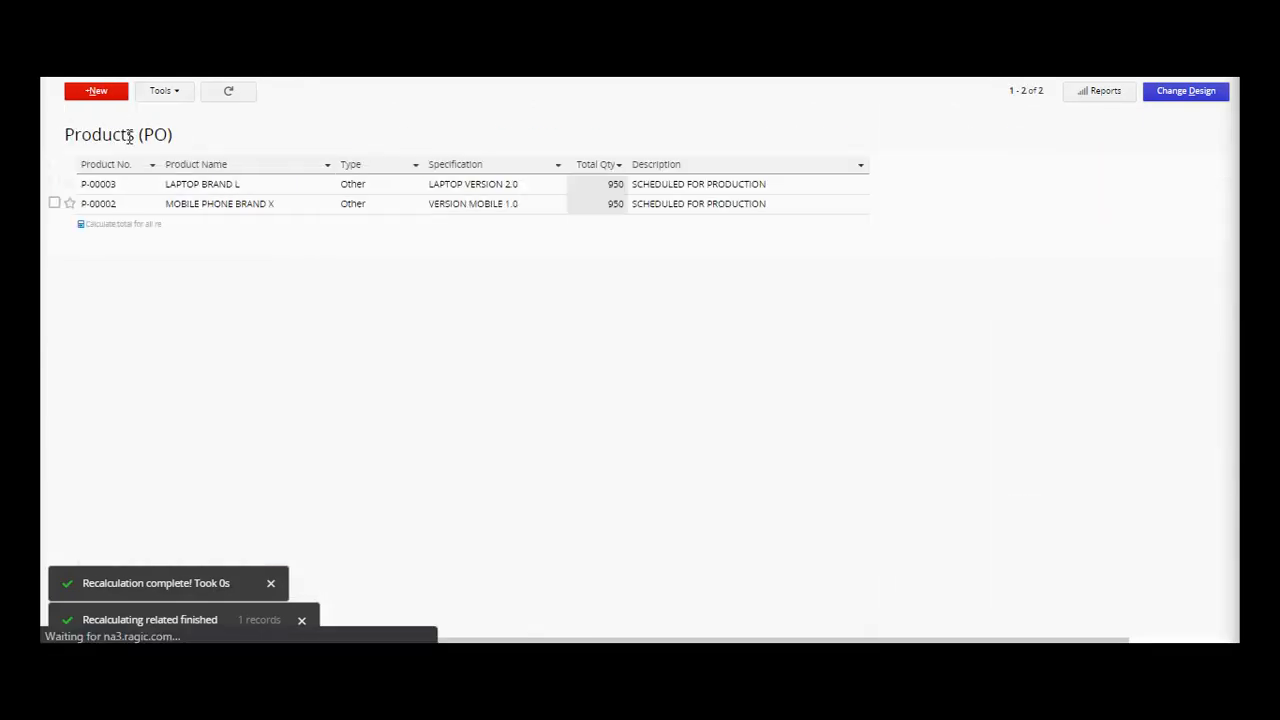
pyautogui.click(133, 185)
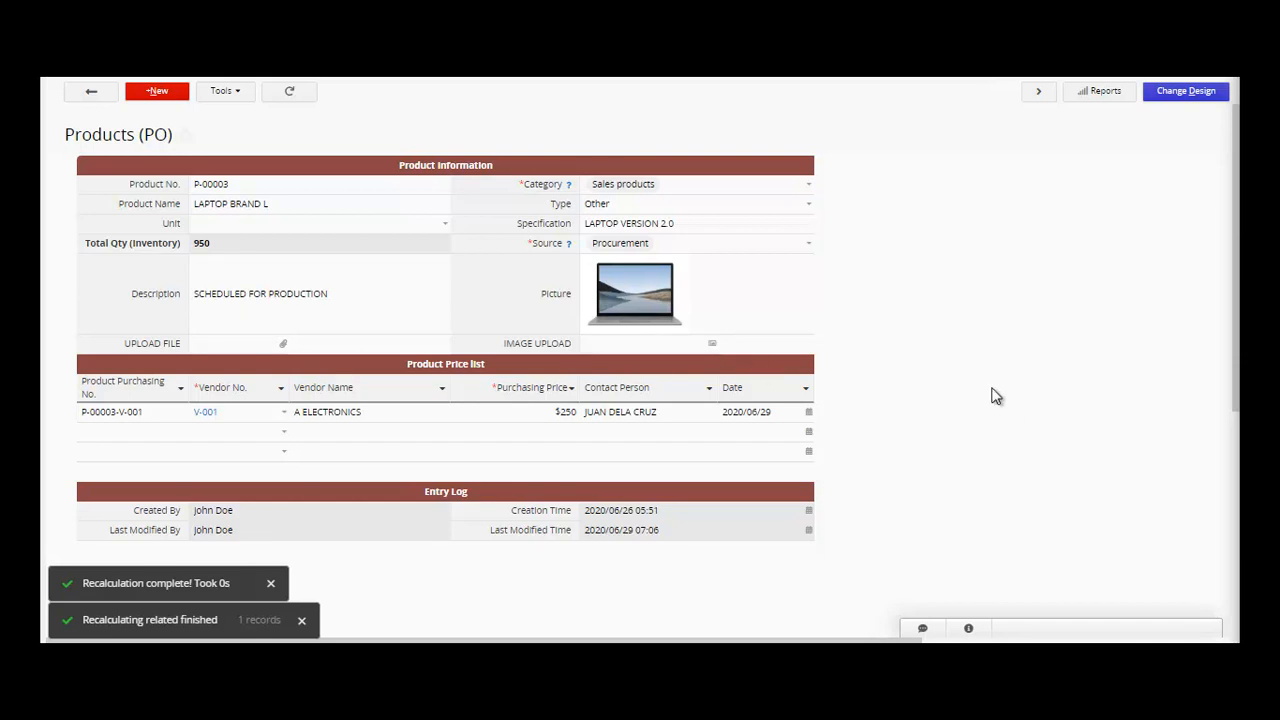
pyautogui.moveTo(256, 74)
pyautogui.click(875, 62)
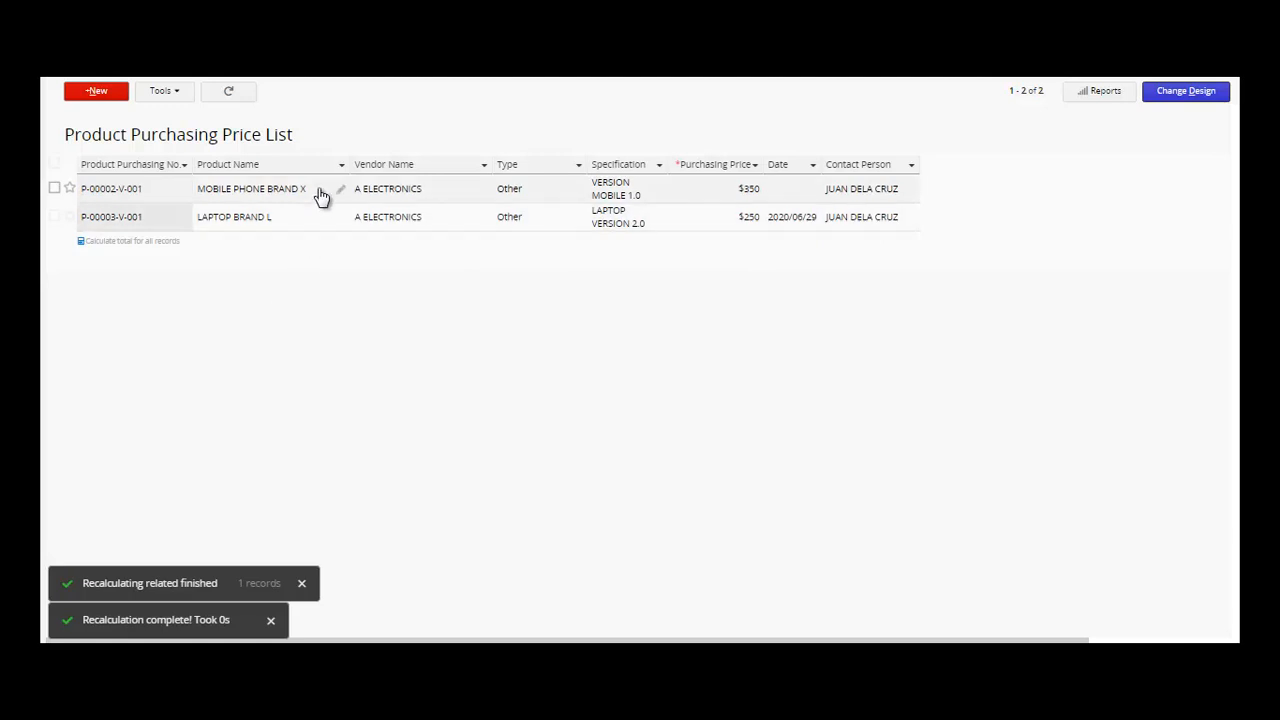
# - Open entry P-00002-V-001, check its linked product and vendor, then save it with Date 2020/06/29
pyautogui.click(175, 189)
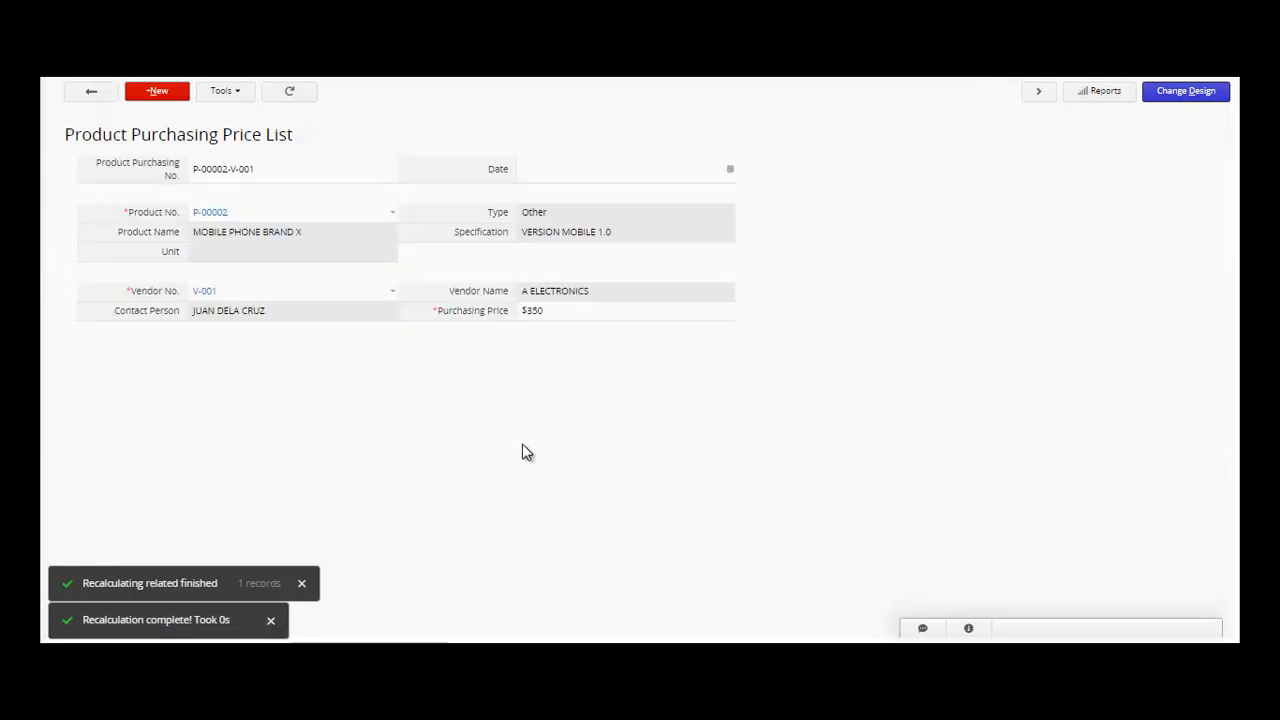
pyautogui.click(210, 213)
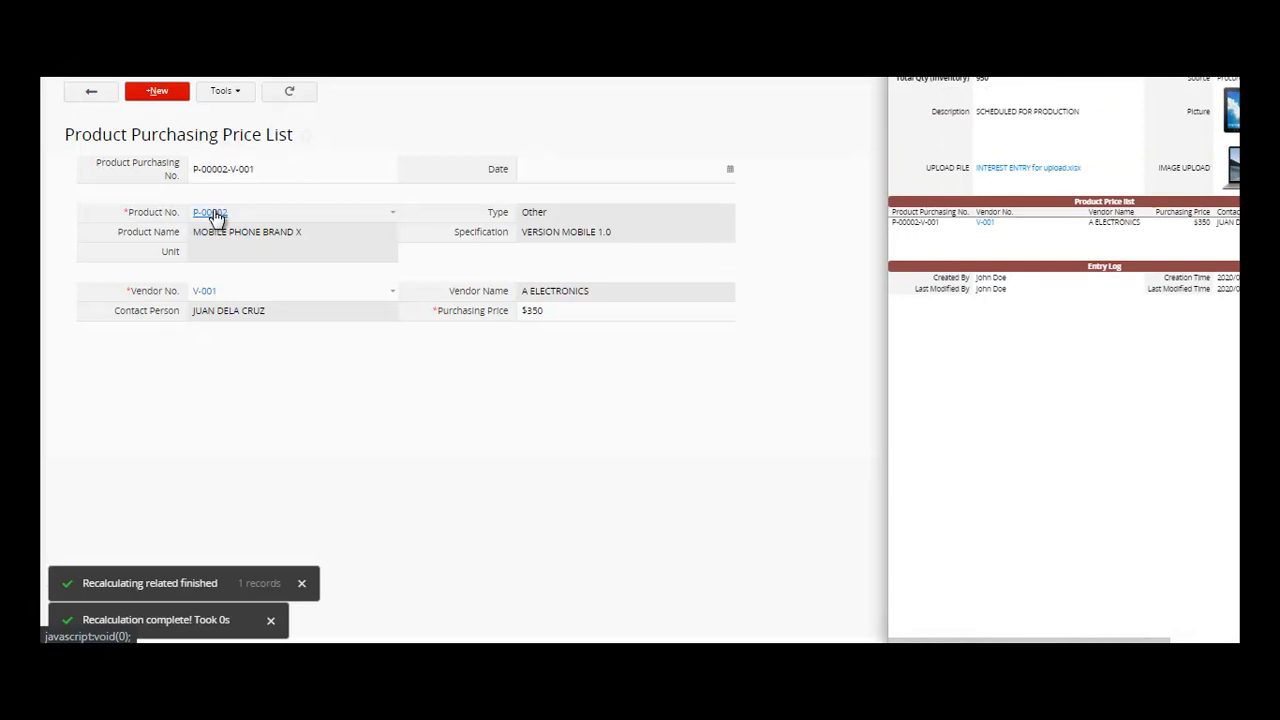
pyautogui.click(205, 292)
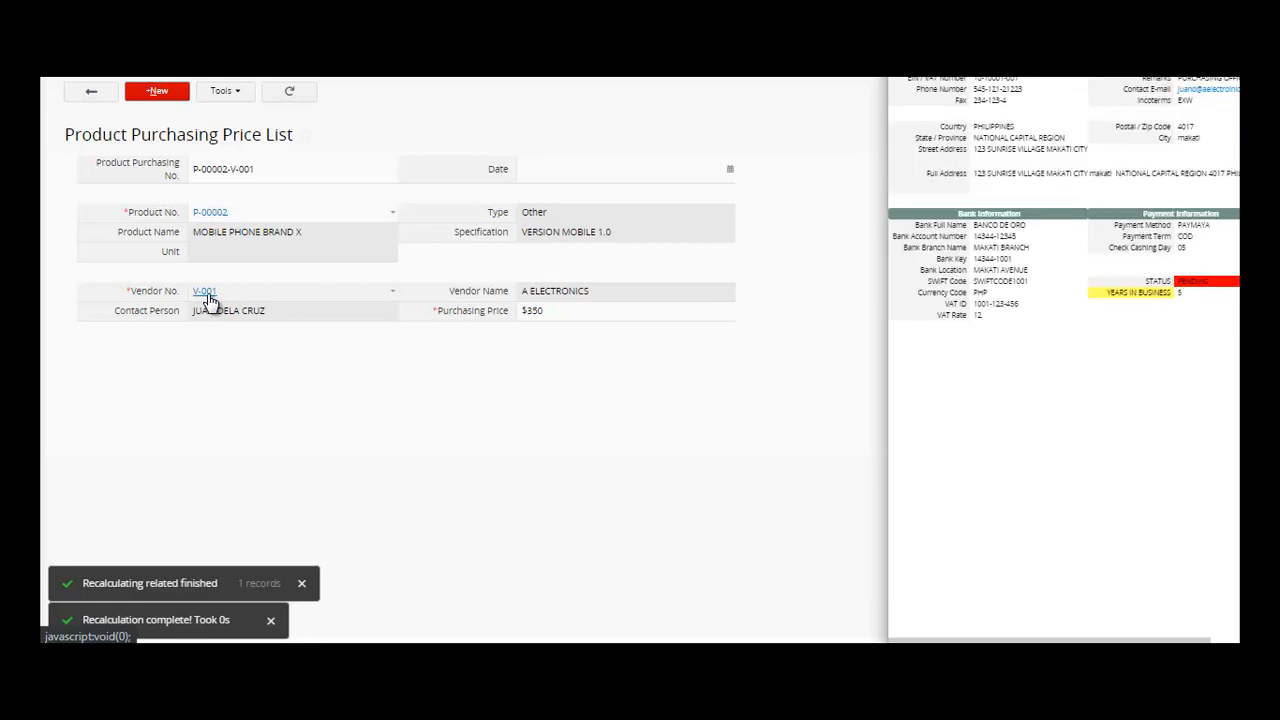
pyautogui.click(731, 170)
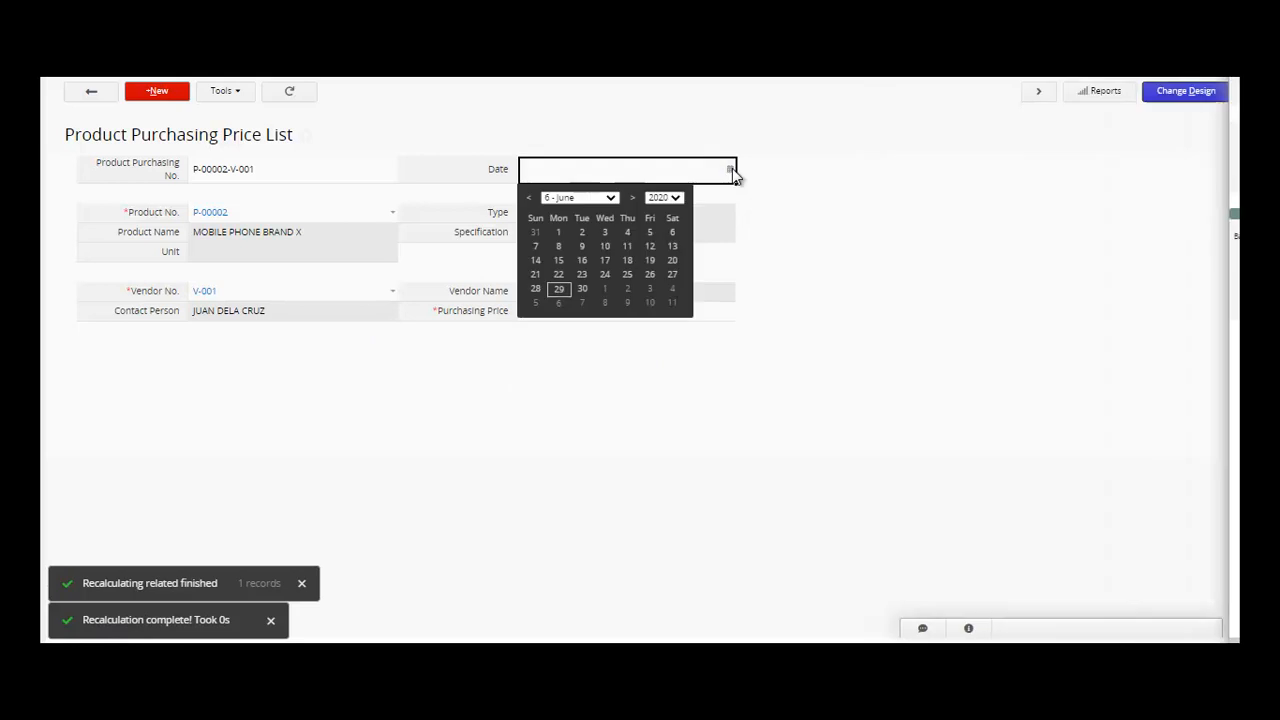
pyautogui.click(560, 289)
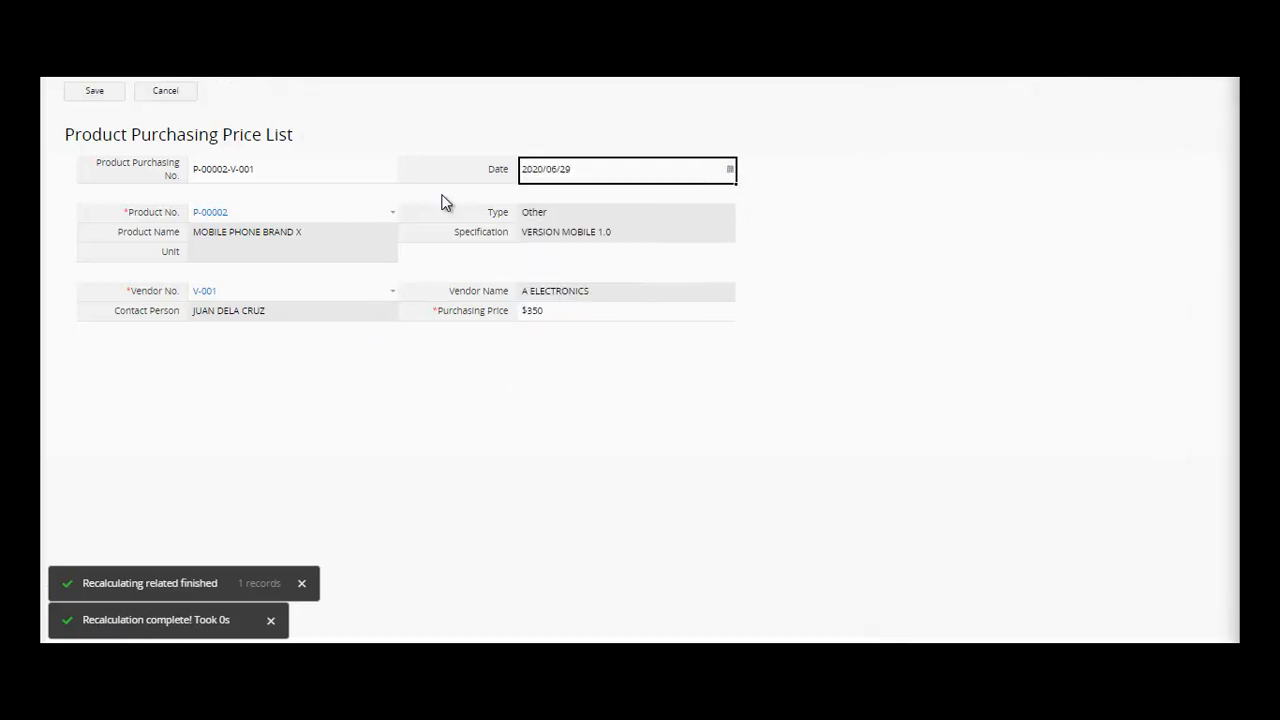
pyautogui.click(104, 97)
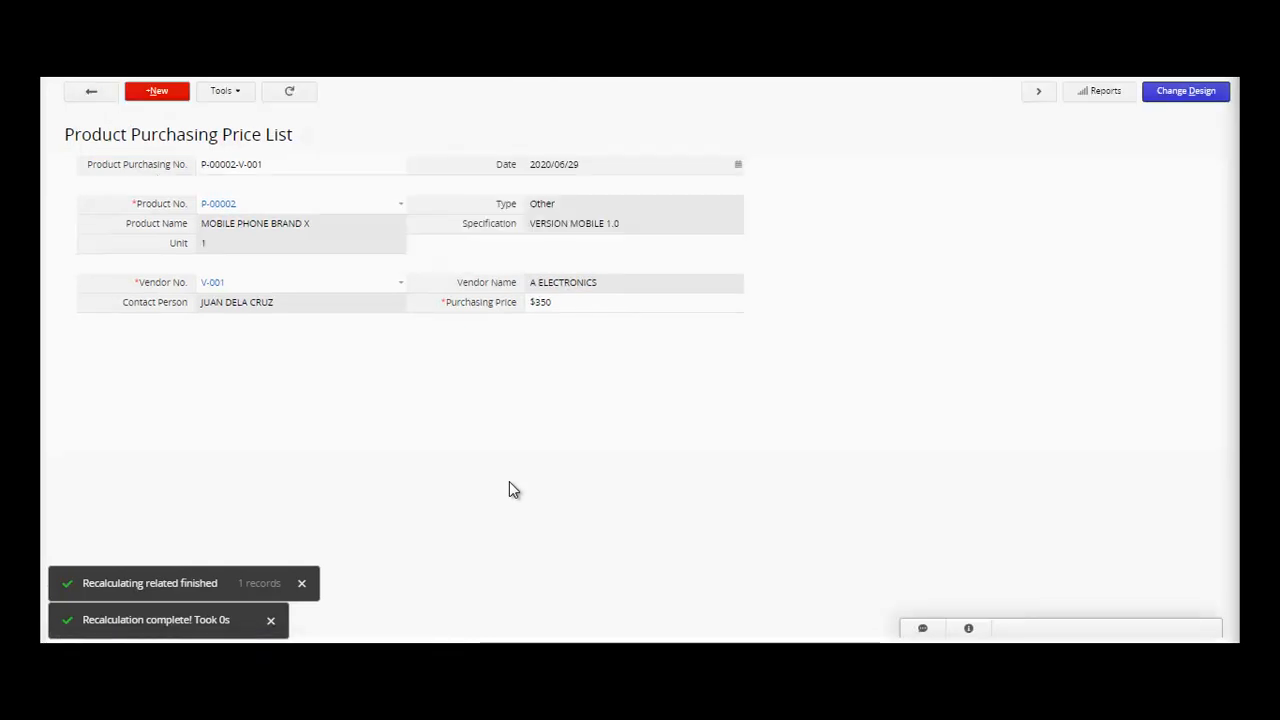
# - Switch between the price entries, ending on the LAPTOP BRAND L entry P-00003-V-001
pyautogui.click(98, 100)
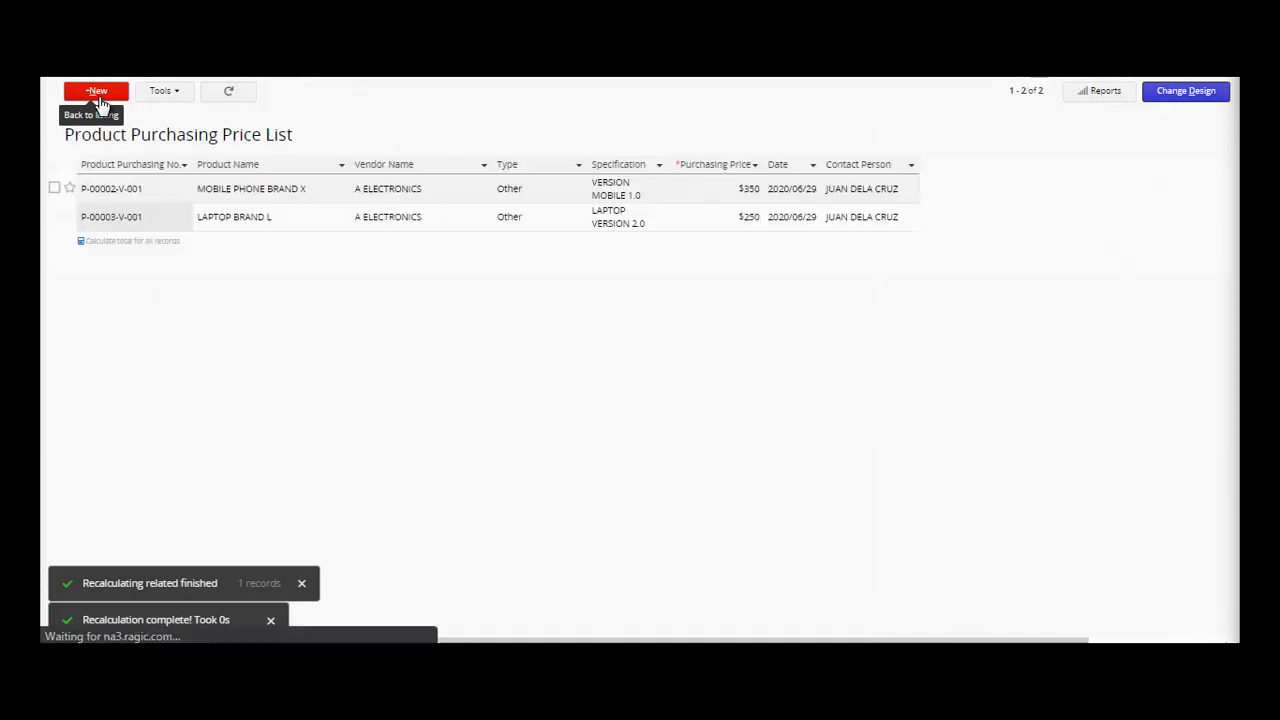
pyautogui.click(295, 230)
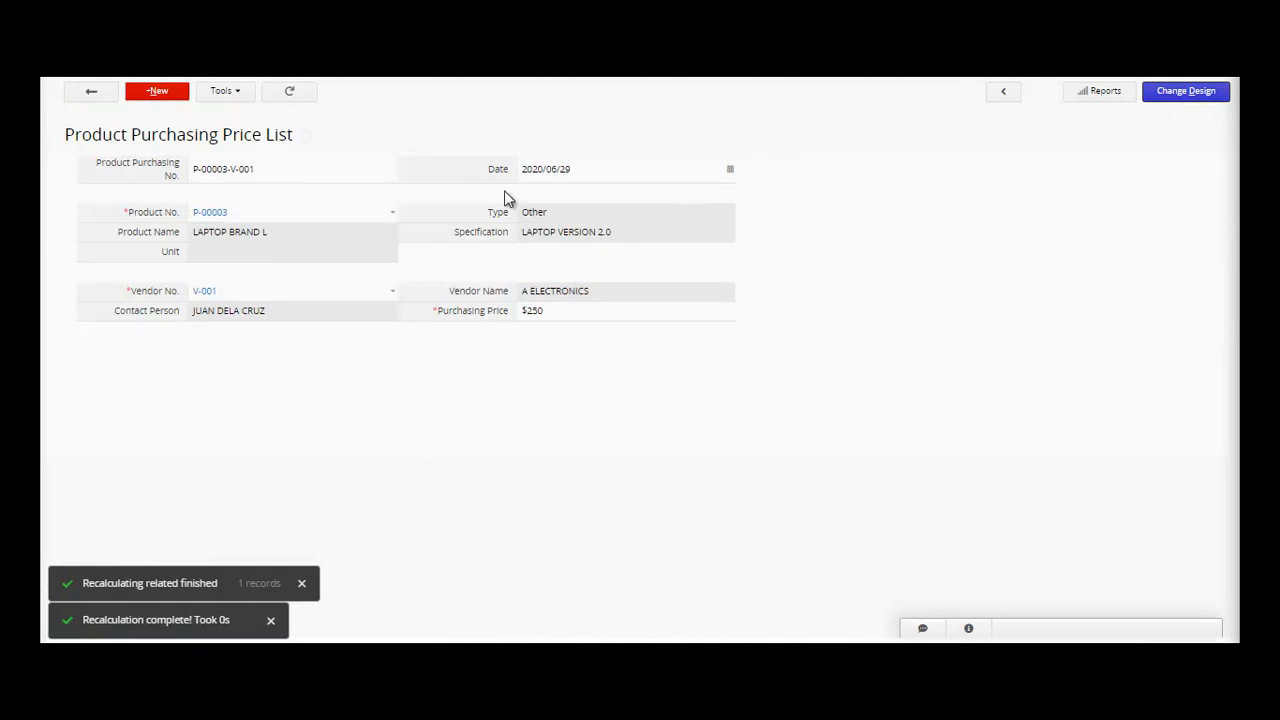
pyautogui.click(90, 90)
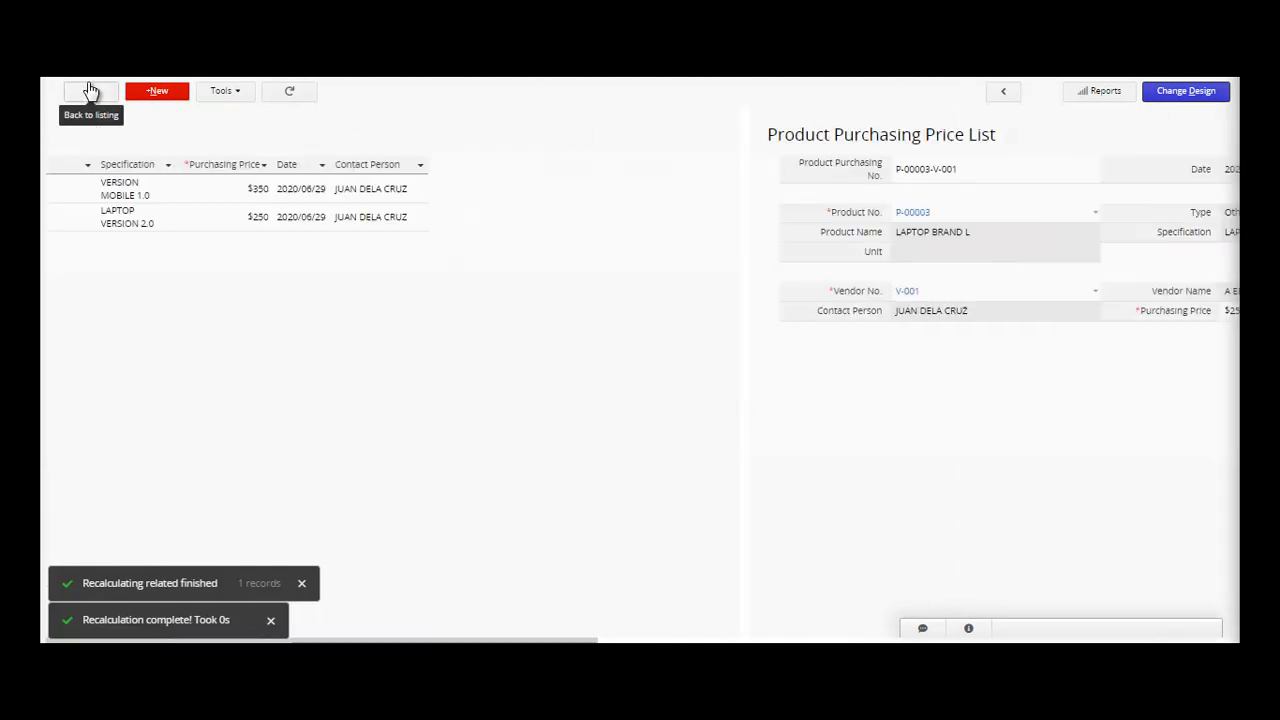
pyautogui.click(186, 189)
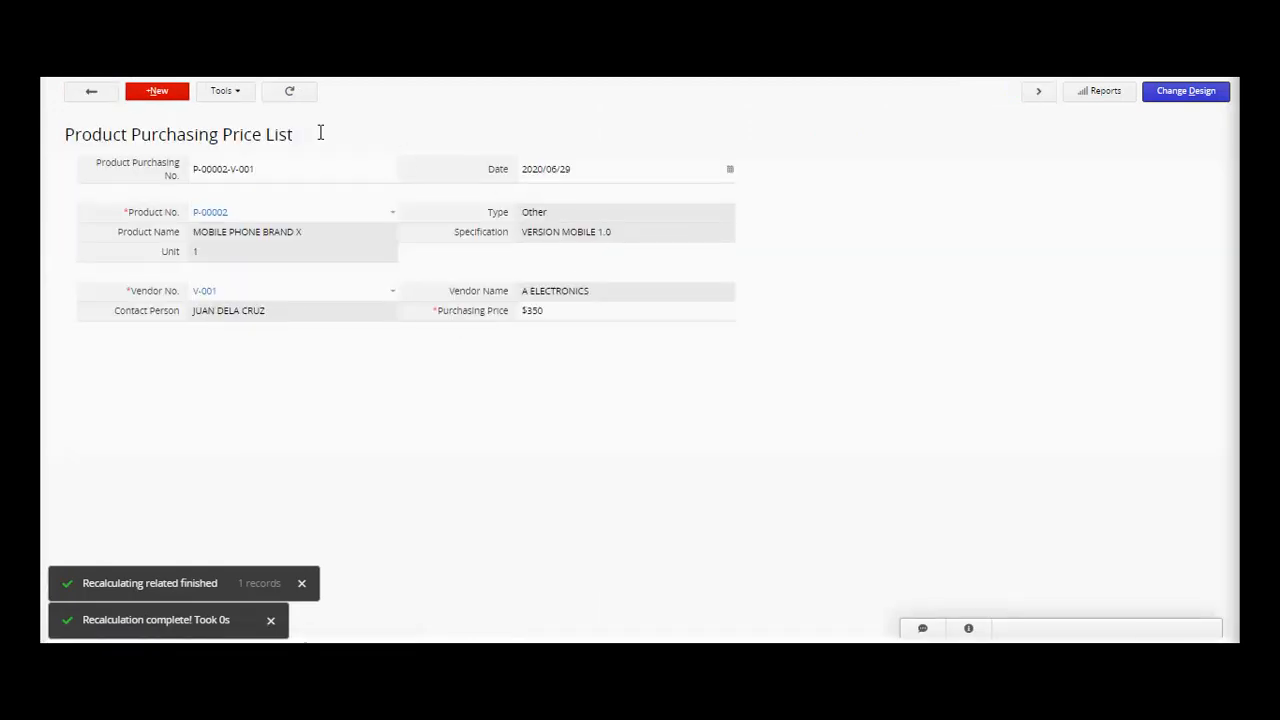
pyautogui.click(88, 94)
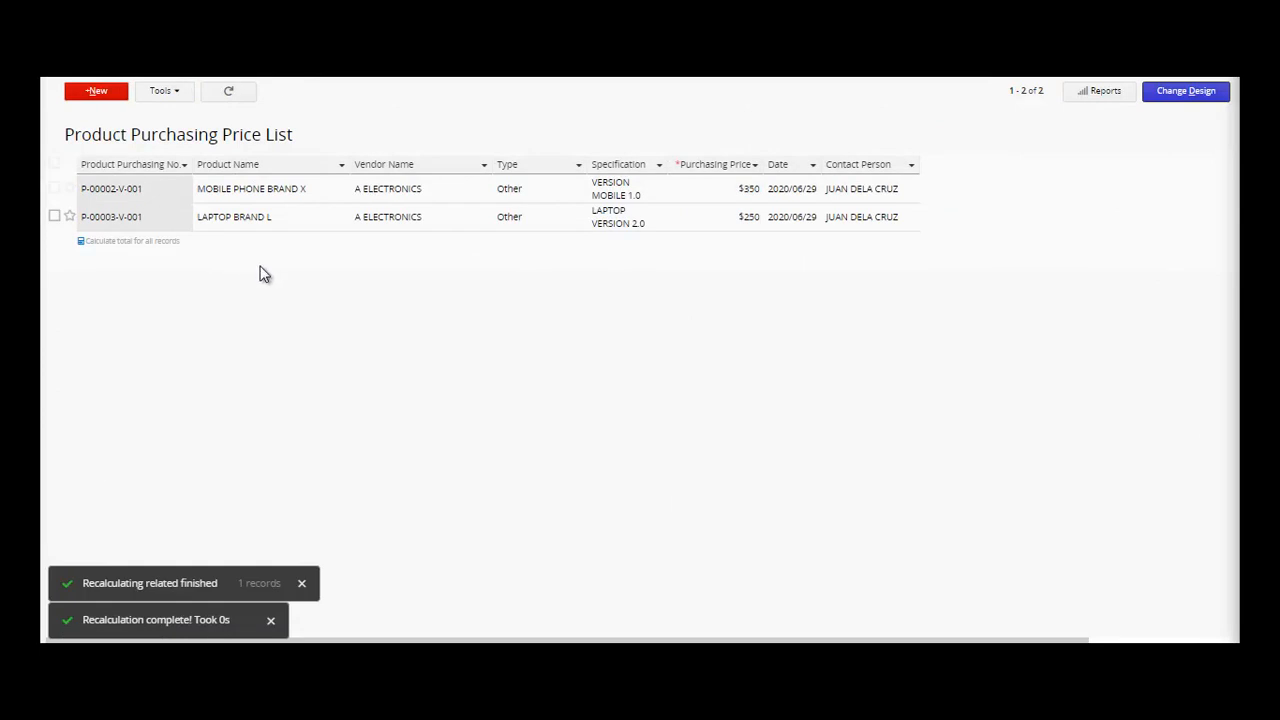
pyautogui.click(298, 230)
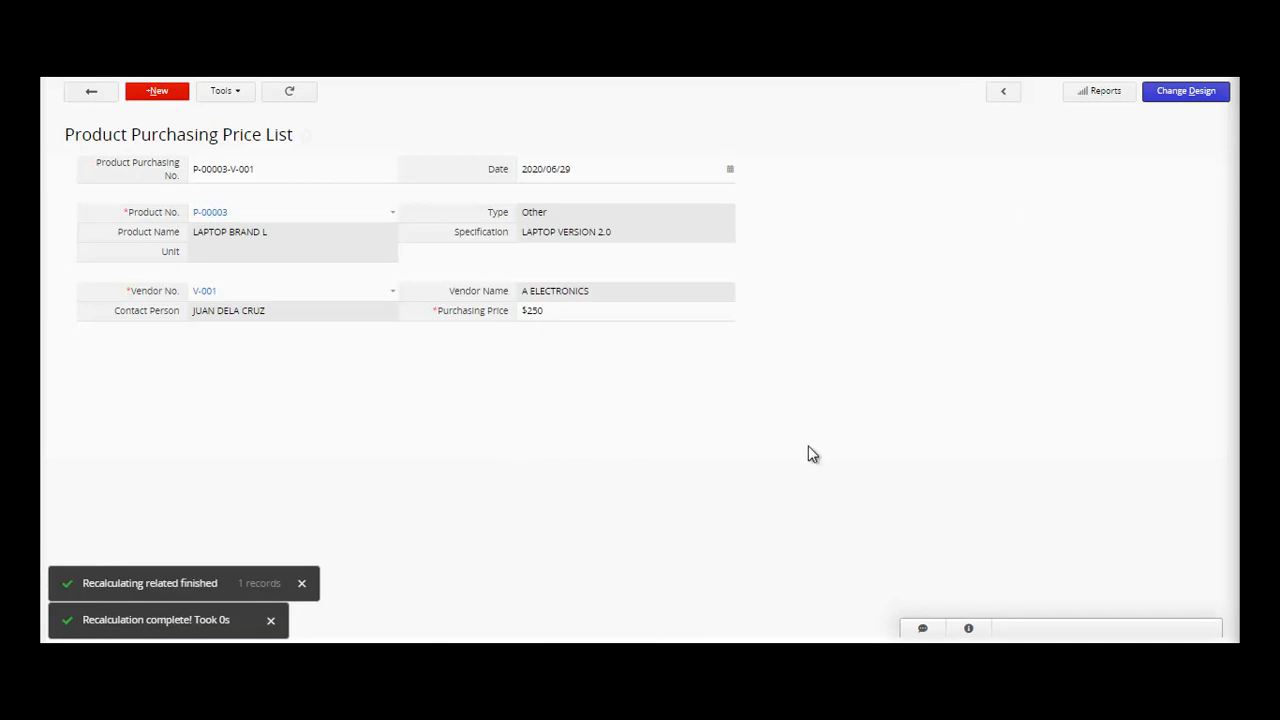
pyautogui.moveTo(266, 66)
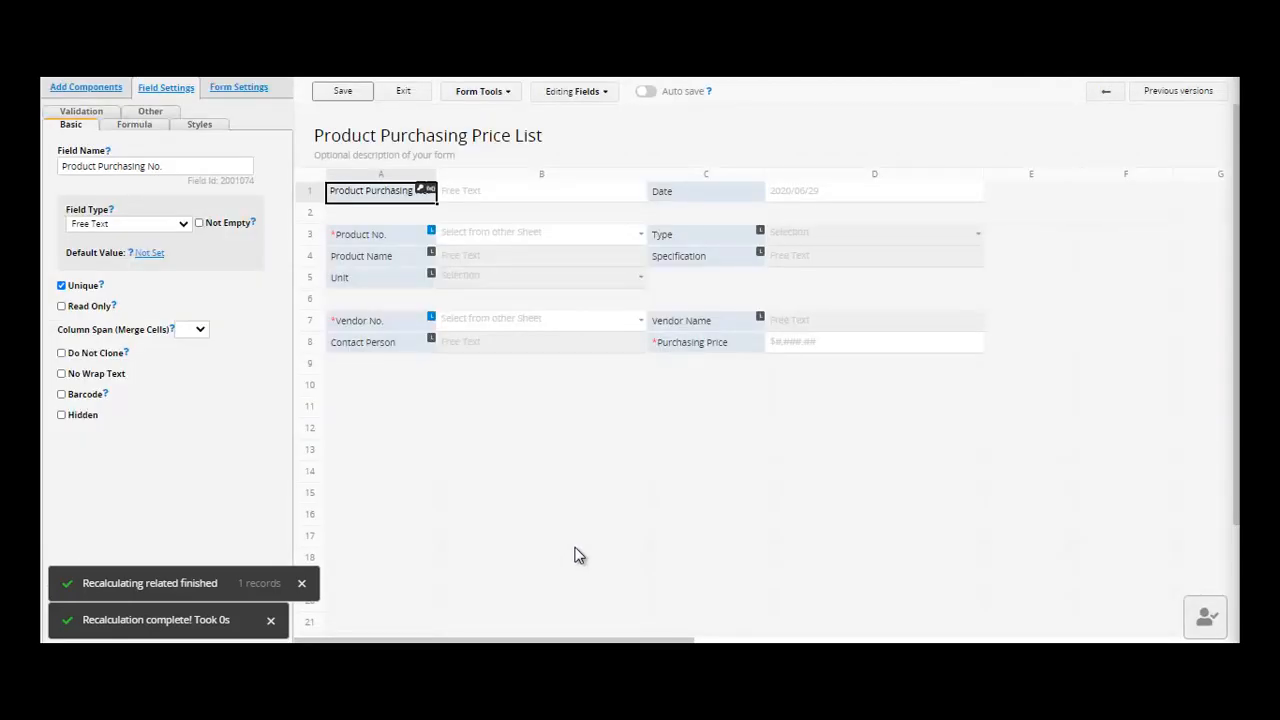
# - Add a new field in cell A10 and label it STATUS instead of APPROVE
pyautogui.click(84, 89)
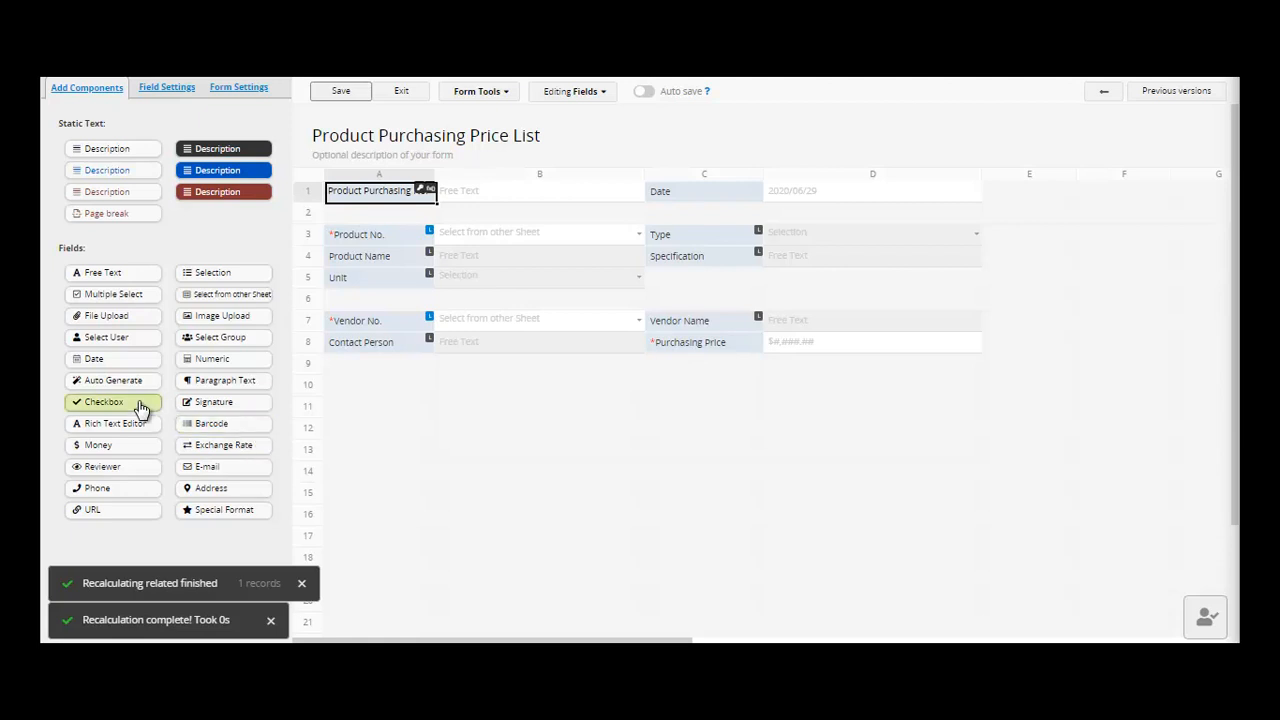
pyautogui.click(358, 389)
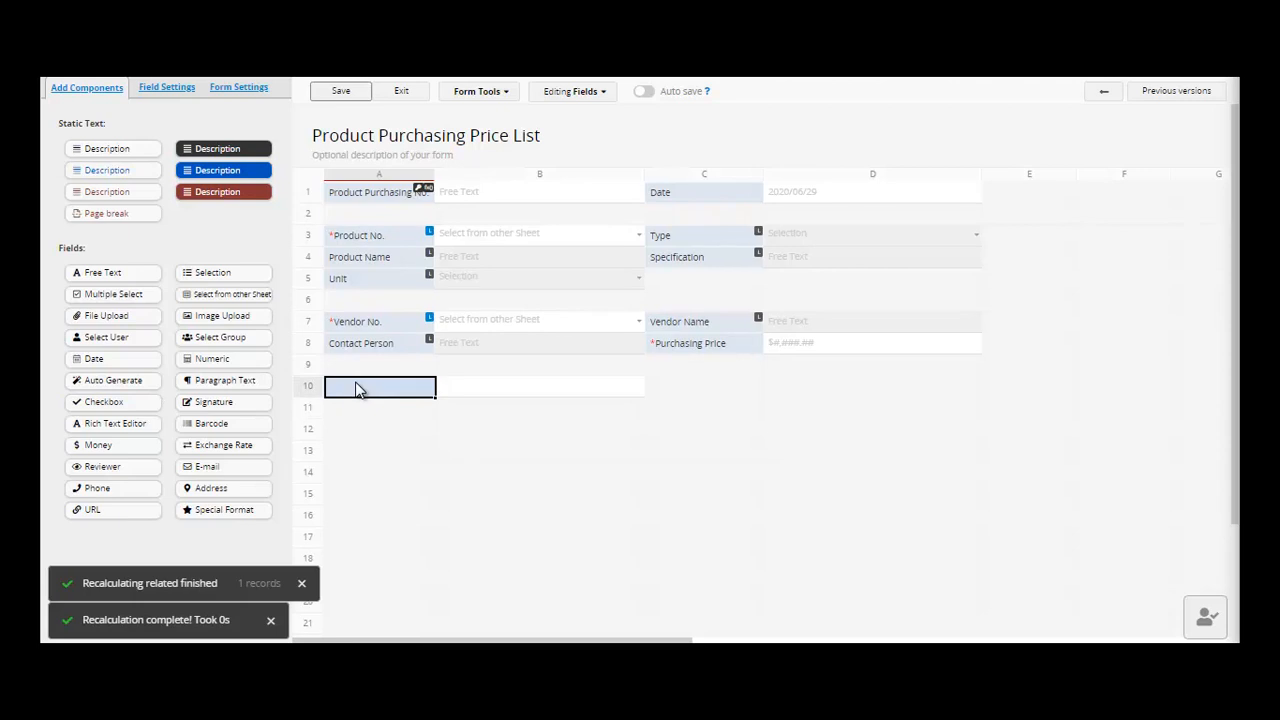
pyautogui.write('APPROVE')
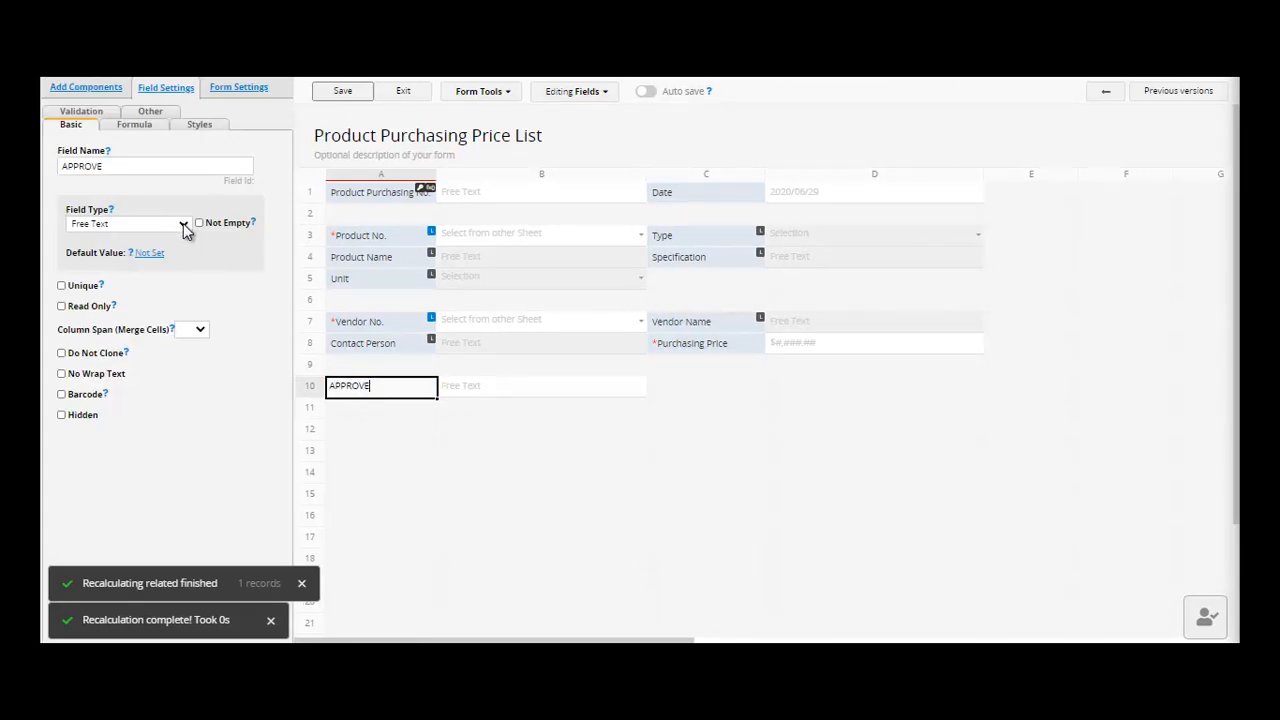
pyautogui.press('BackSpace')
pyautogui.press('BackSpace')
pyautogui.press('BackSpace')
pyautogui.press('BackSpace')
pyautogui.press('BackSpace')
pyautogui.press('BackSpace')
pyautogui.press('BackSpace')
pyautogui.write('STATUS')
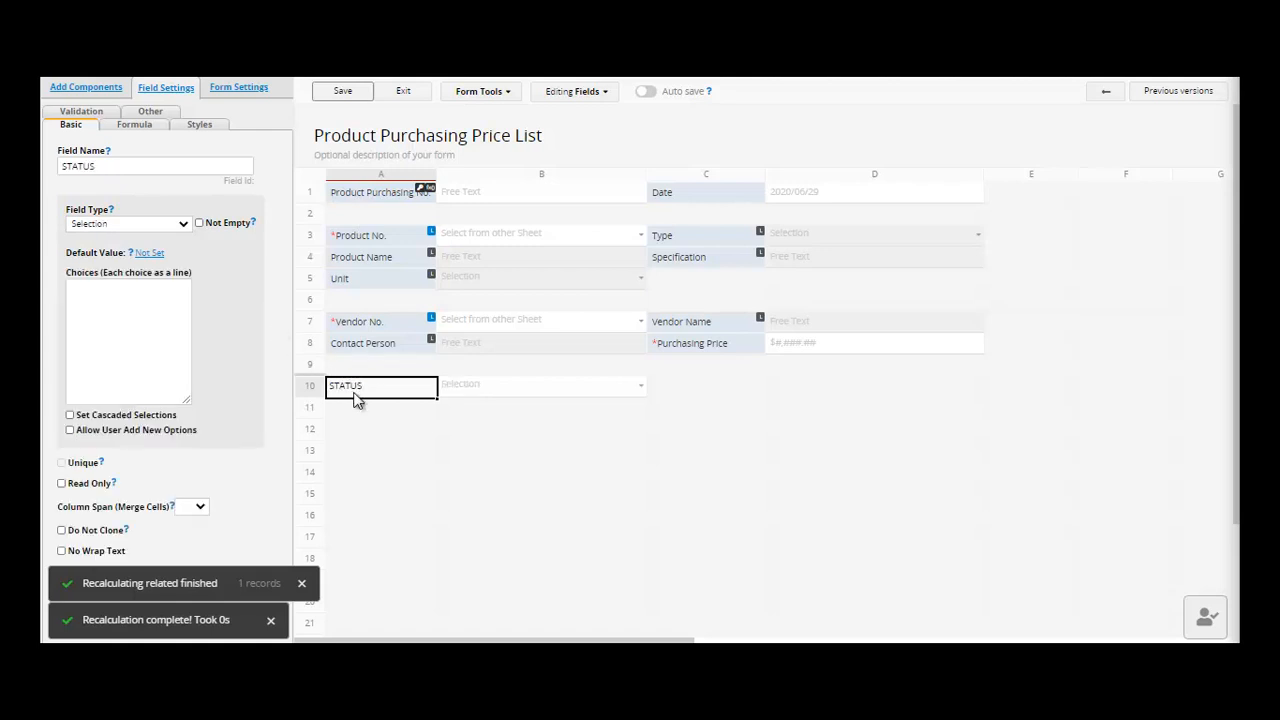
pyautogui.click(371, 420)
pyautogui.click(372, 386)
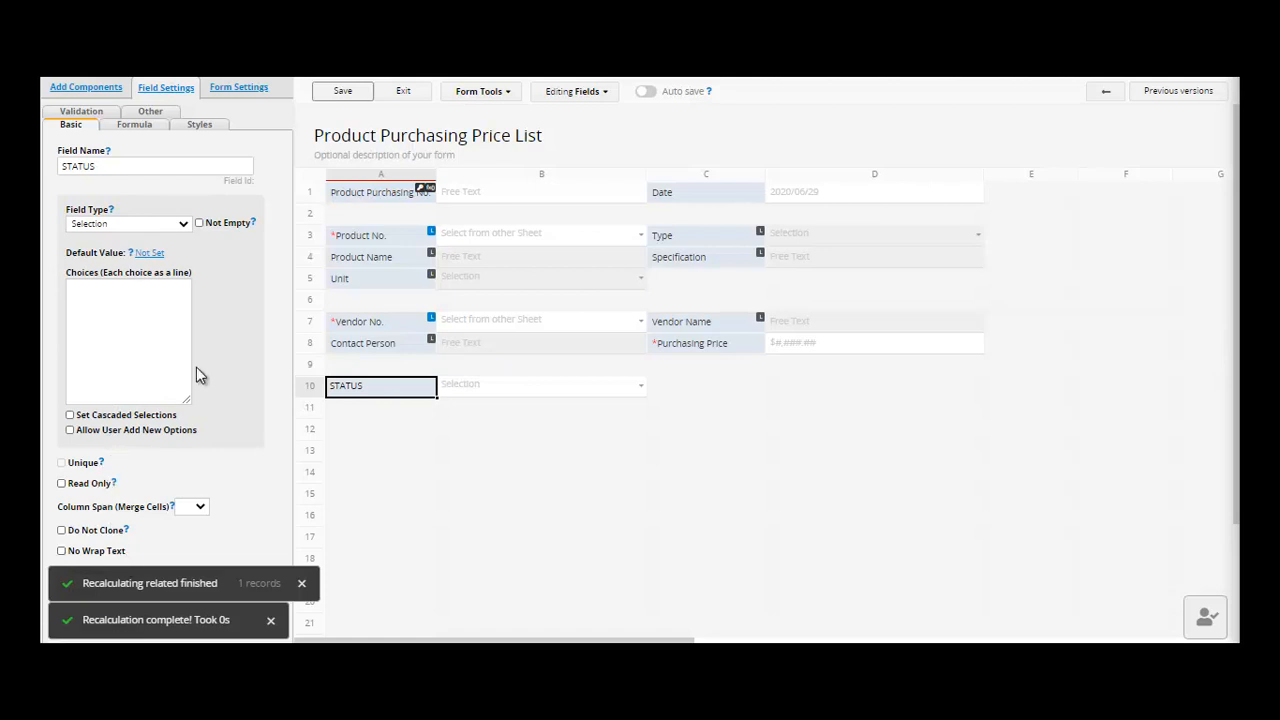
# - Make STATUS a Checkbox field with No/Yes choices and save the form design
pyautogui.click(183, 223)
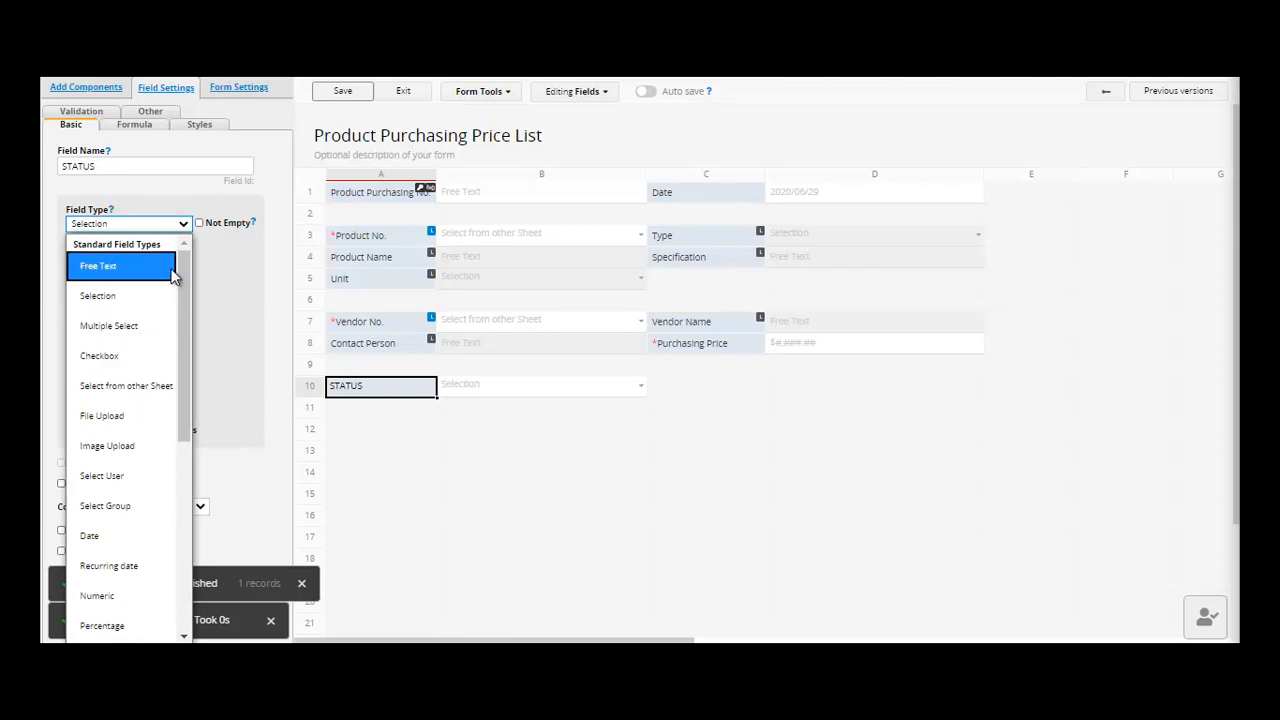
pyautogui.click(186, 224)
pyautogui.click(187, 228)
pyautogui.click(132, 362)
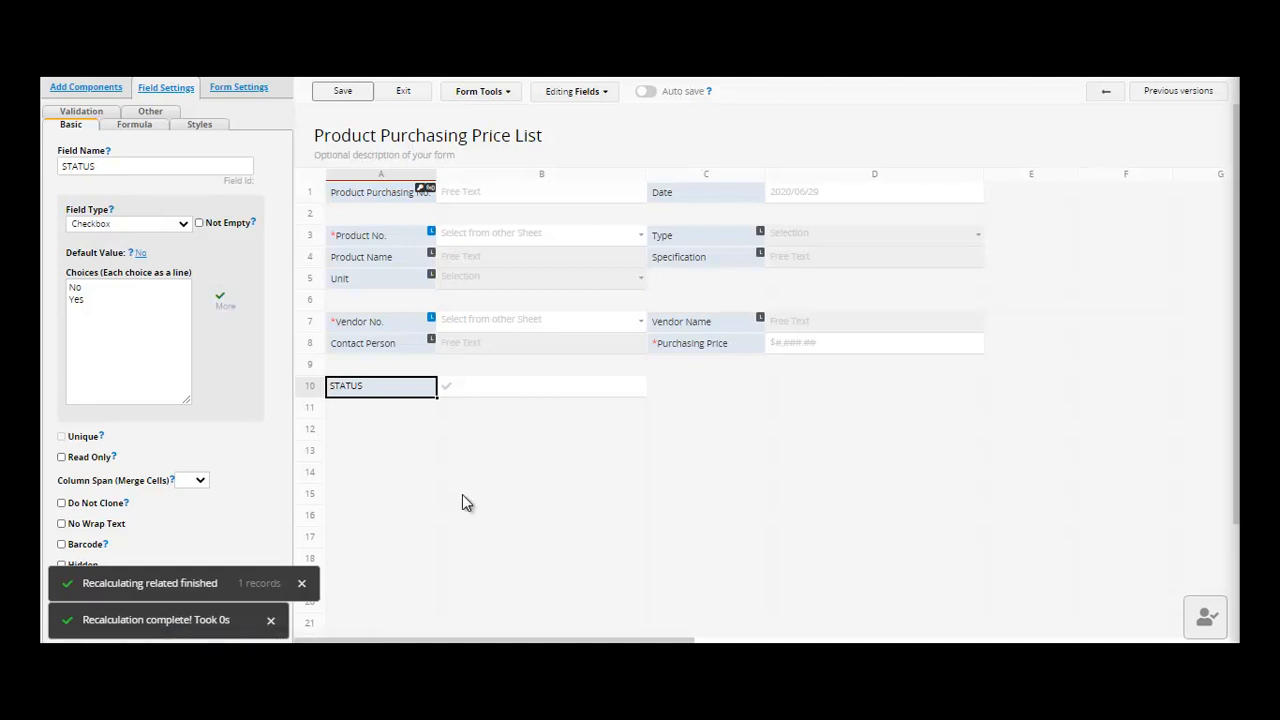
pyautogui.click(343, 92)
# - Tick STATUS on price entry P-00003-V-001, save it, and preview linked product P-00003
pyautogui.click(406, 93)
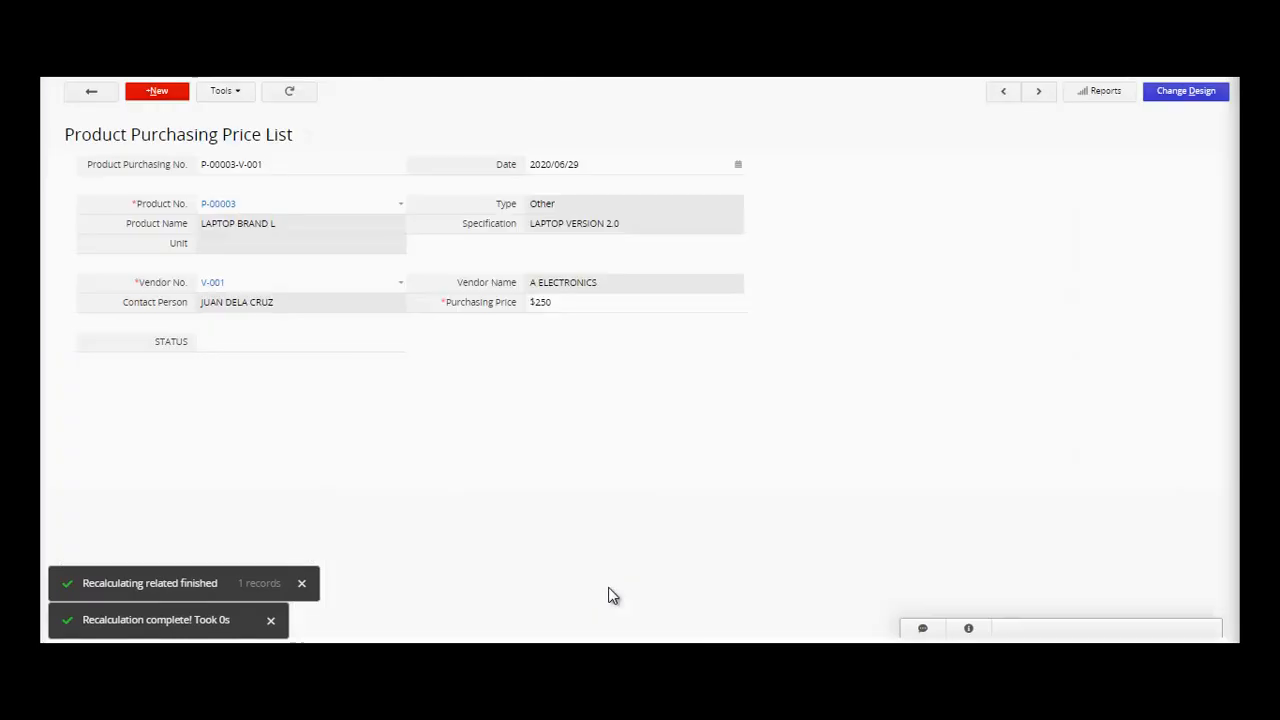
pyautogui.click(292, 354)
pyautogui.click(291, 348)
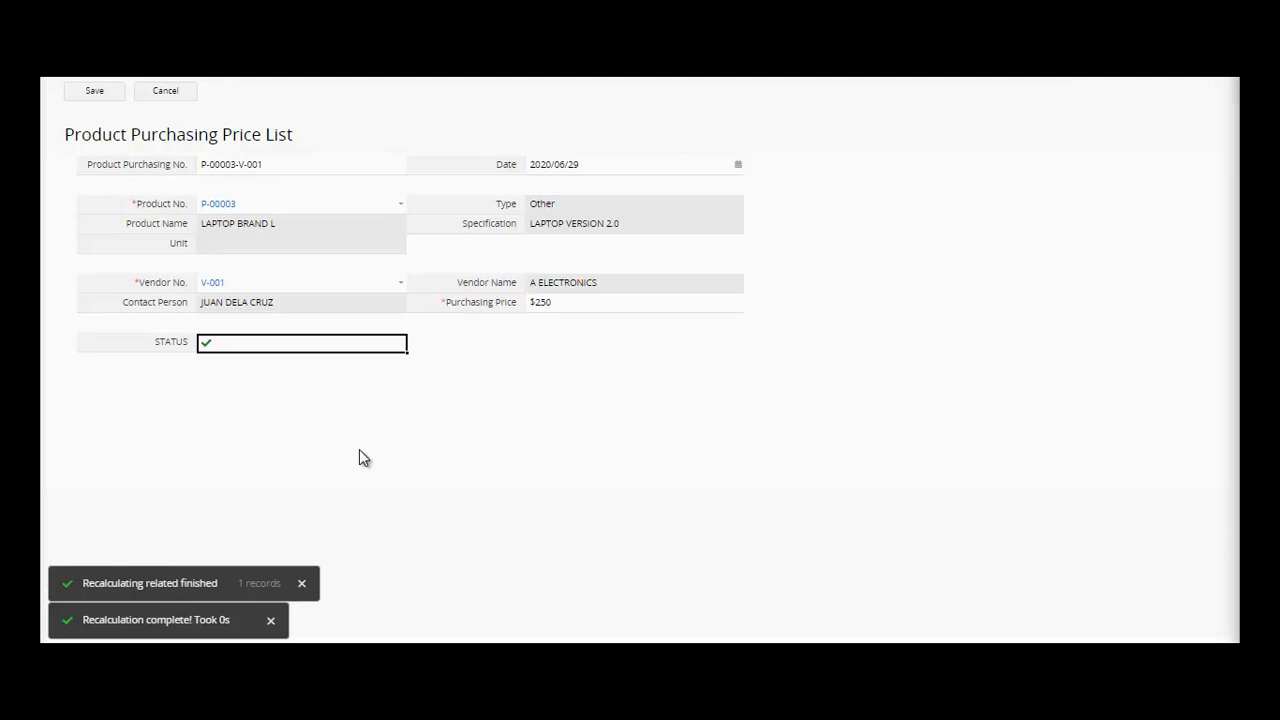
pyautogui.click(95, 92)
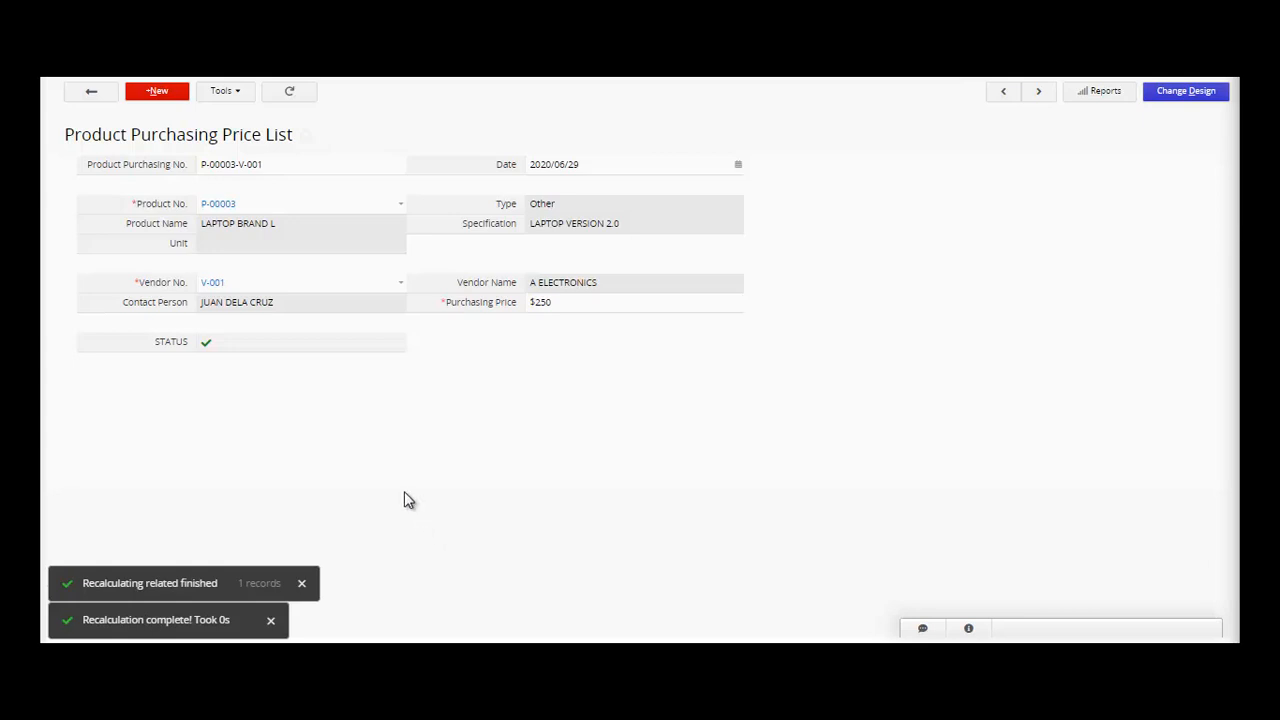
pyautogui.click(308, 352)
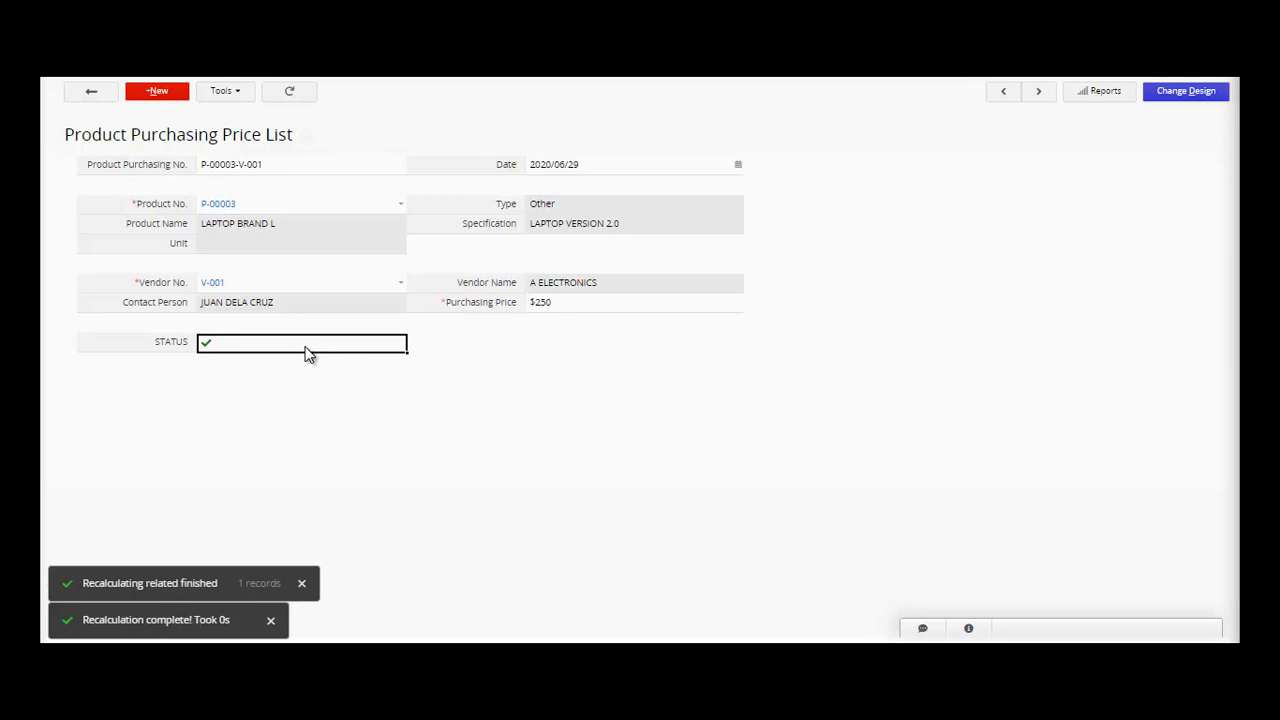
pyautogui.click(223, 205)
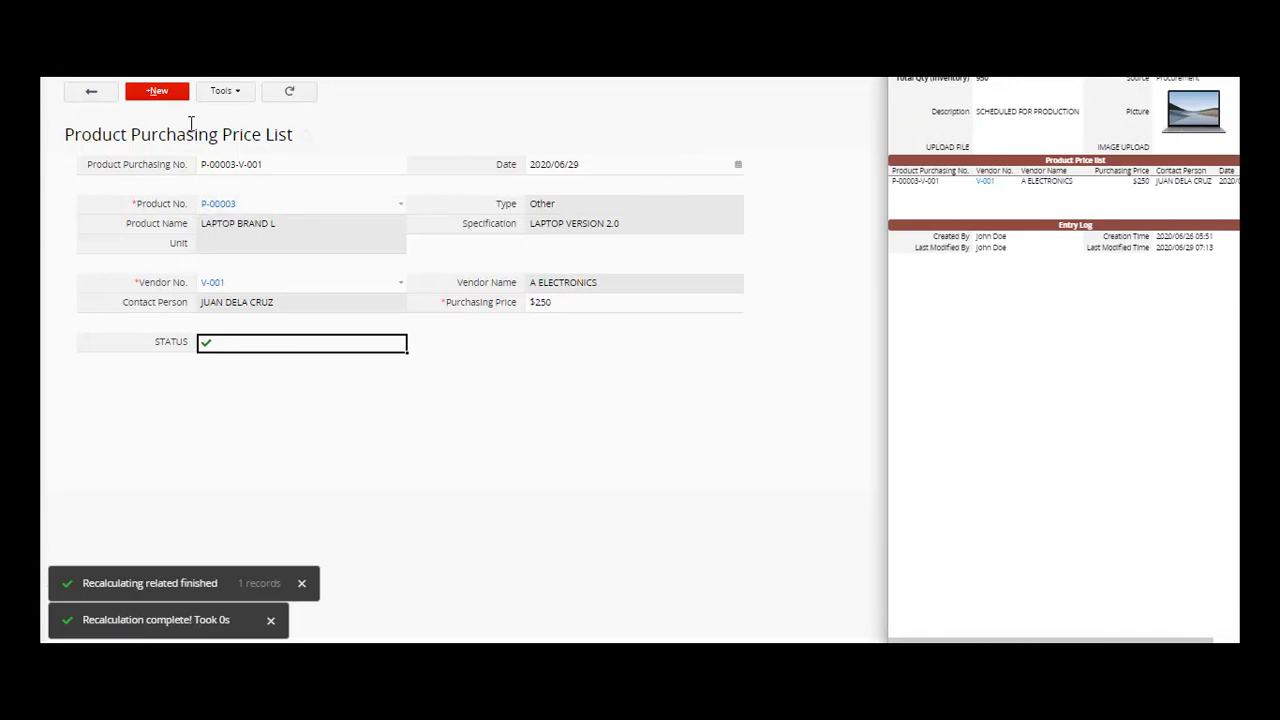
# - Preview vendor V-001, try a new vendor from the Vendors list, then re-save entry P-00003-V-001
pyautogui.click(985, 185)
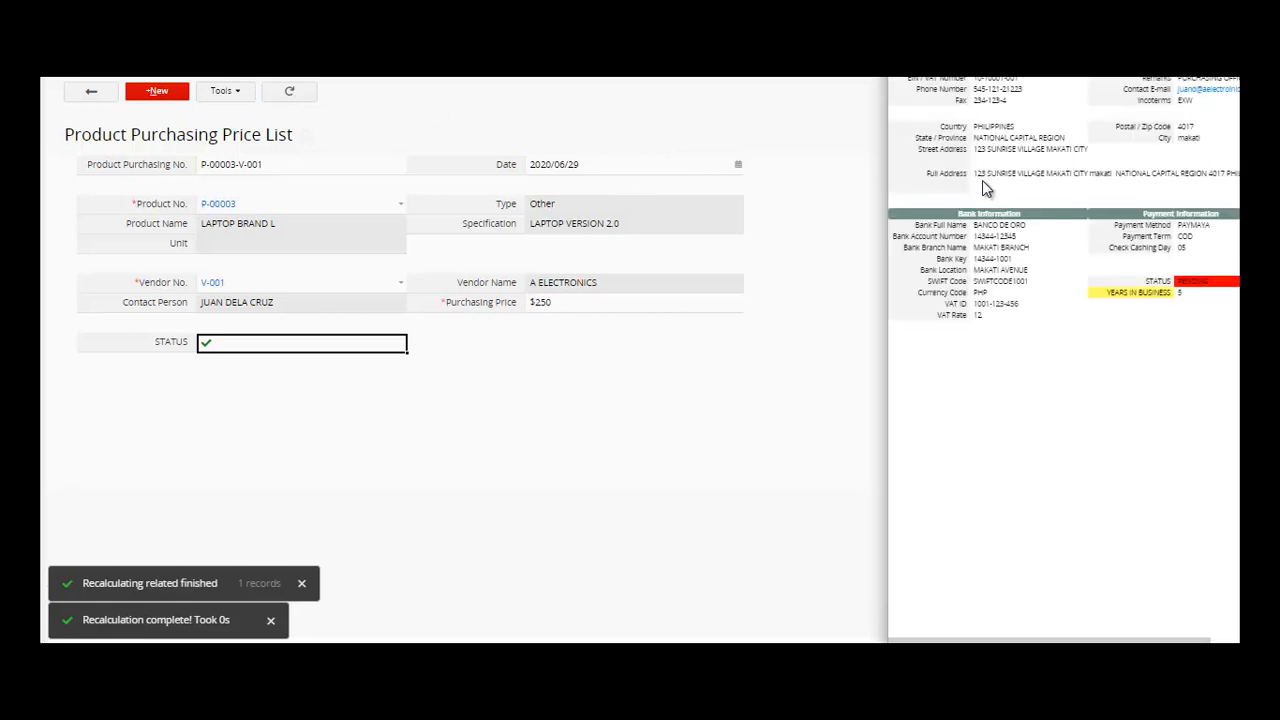
pyautogui.click(212, 287)
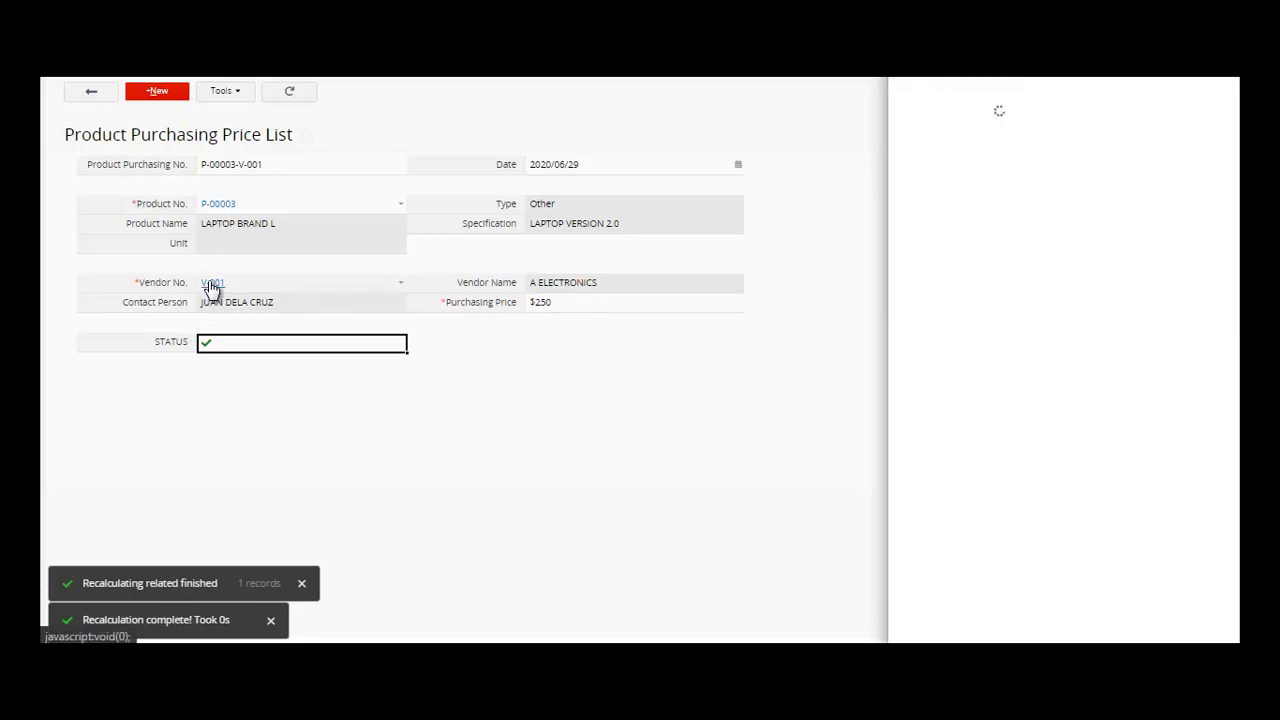
pyautogui.click(401, 288)
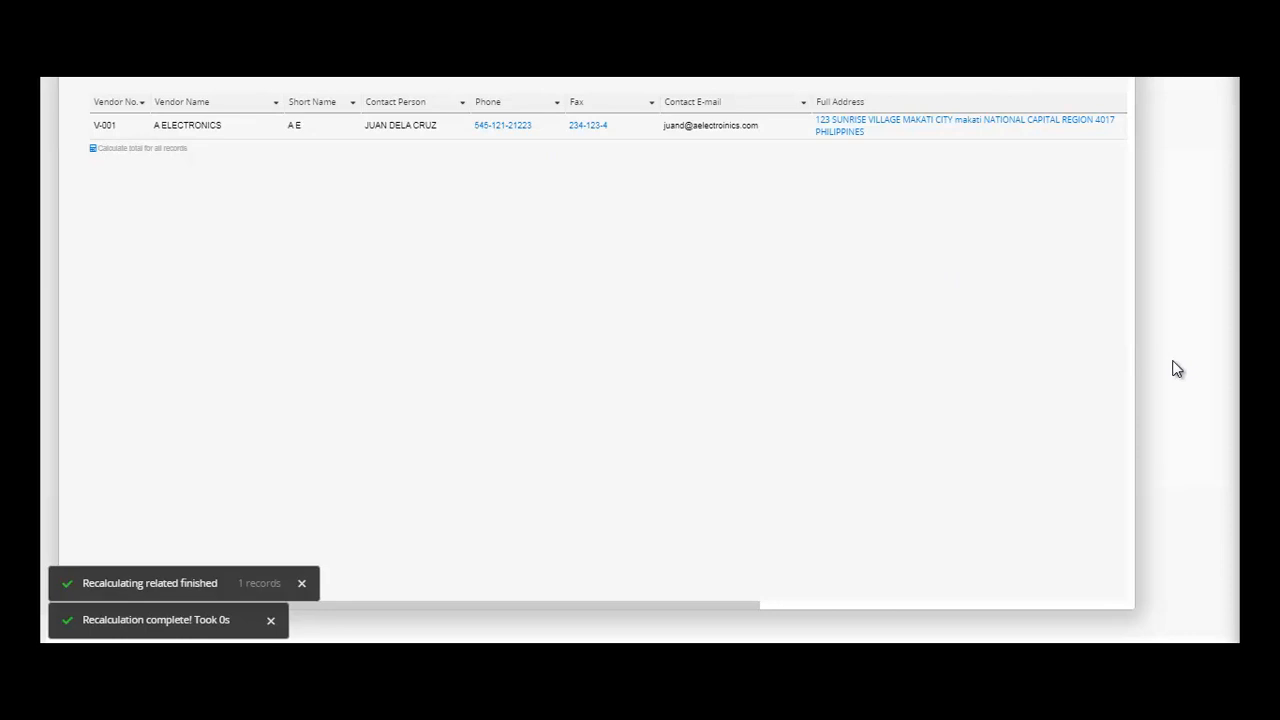
pyautogui.moveTo(838, 21); pyautogui.dragTo(866, 103)
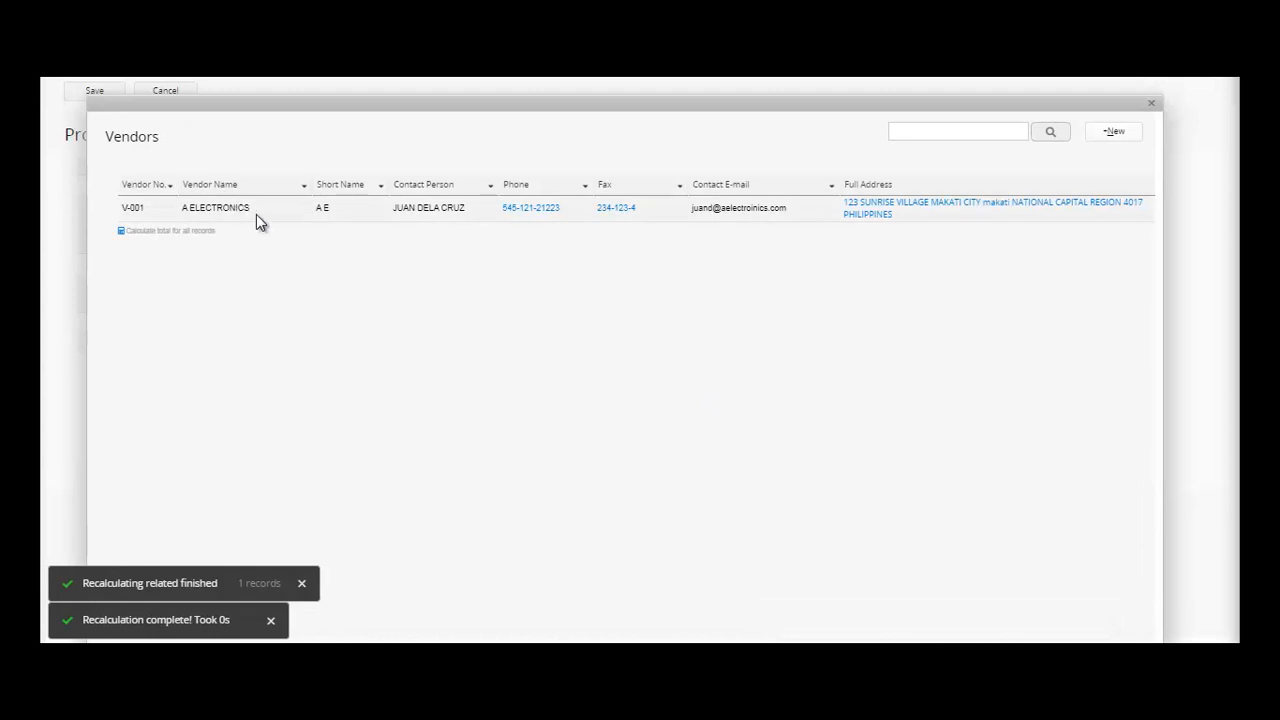
pyautogui.click(936, 136)
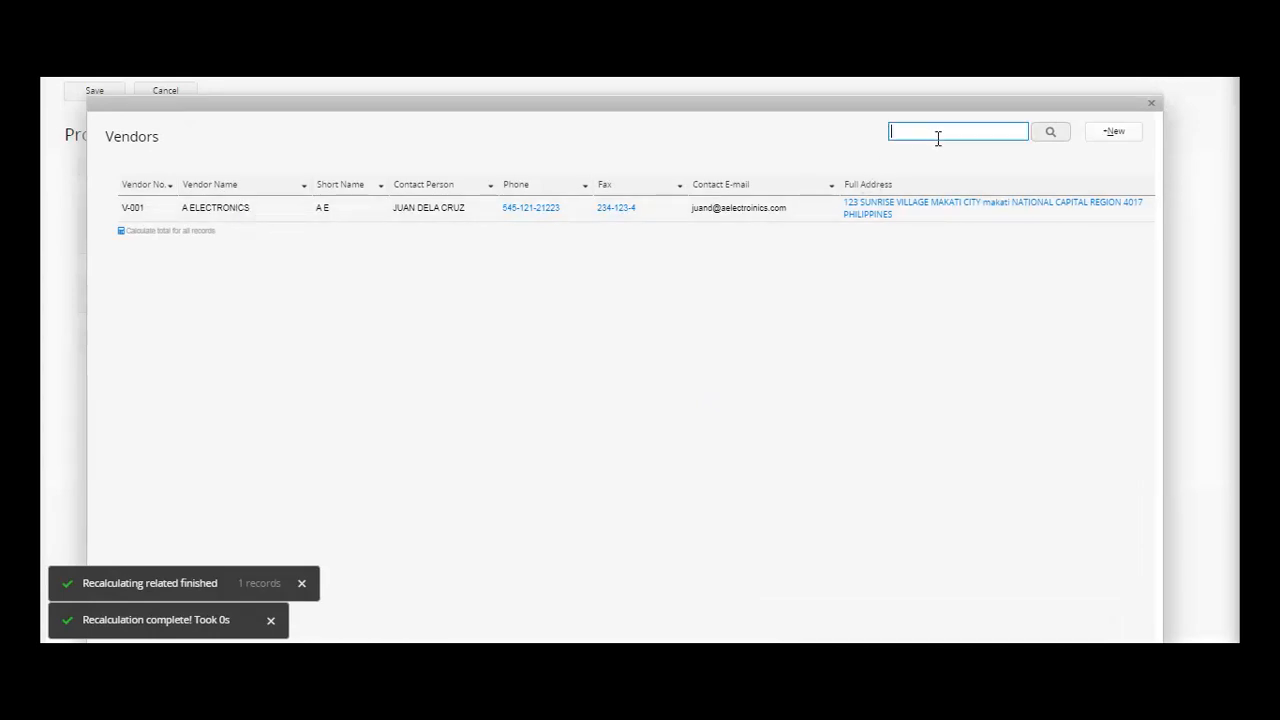
pyautogui.click(1111, 138)
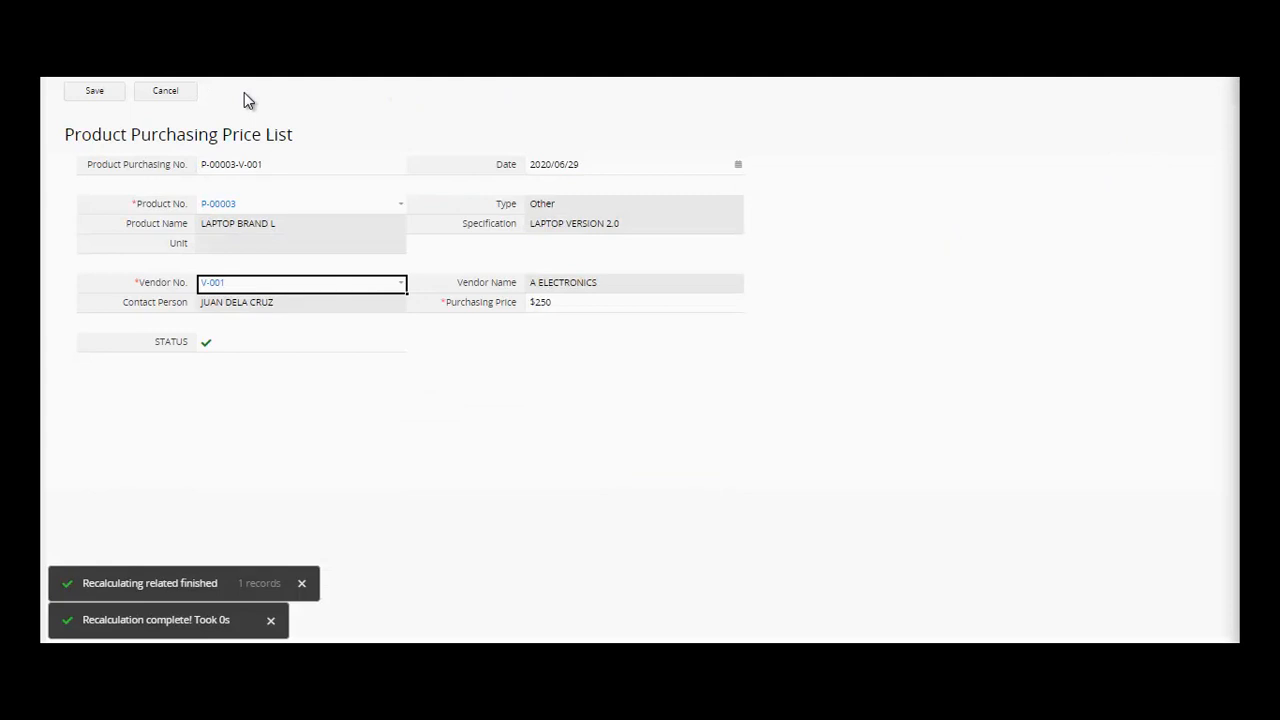
pyautogui.click(94, 91)
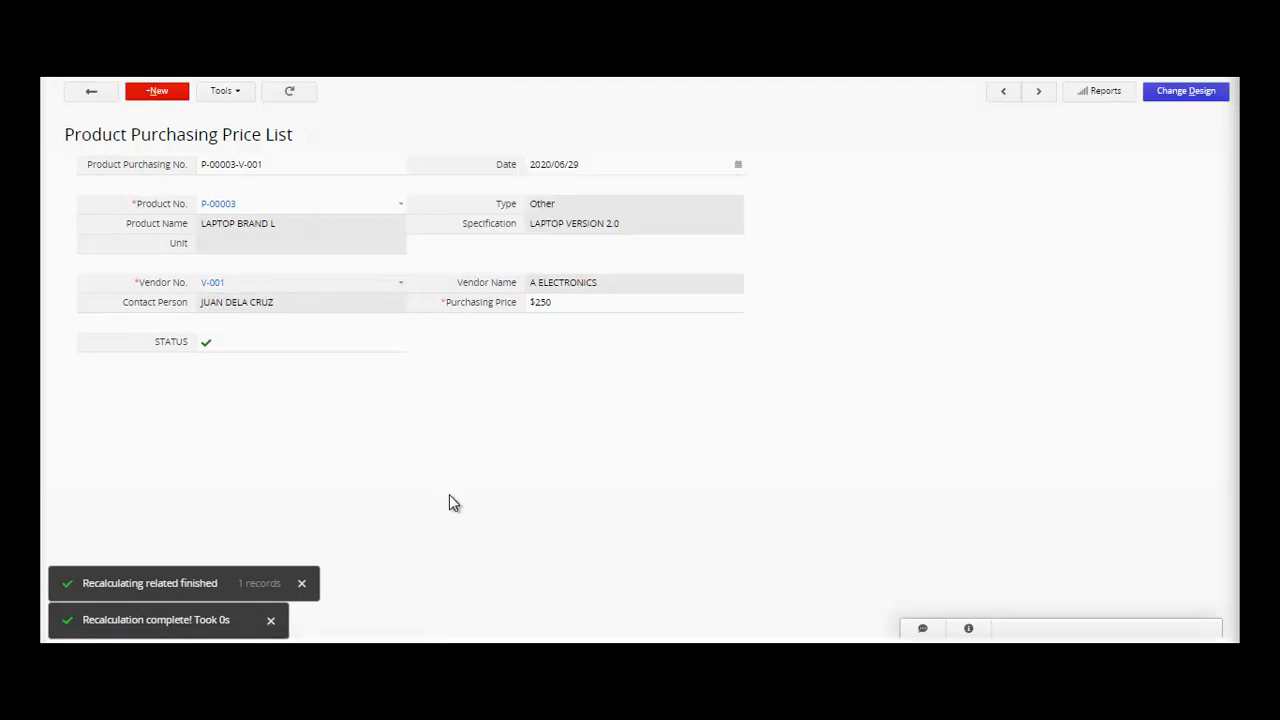
pyautogui.click(93, 93)
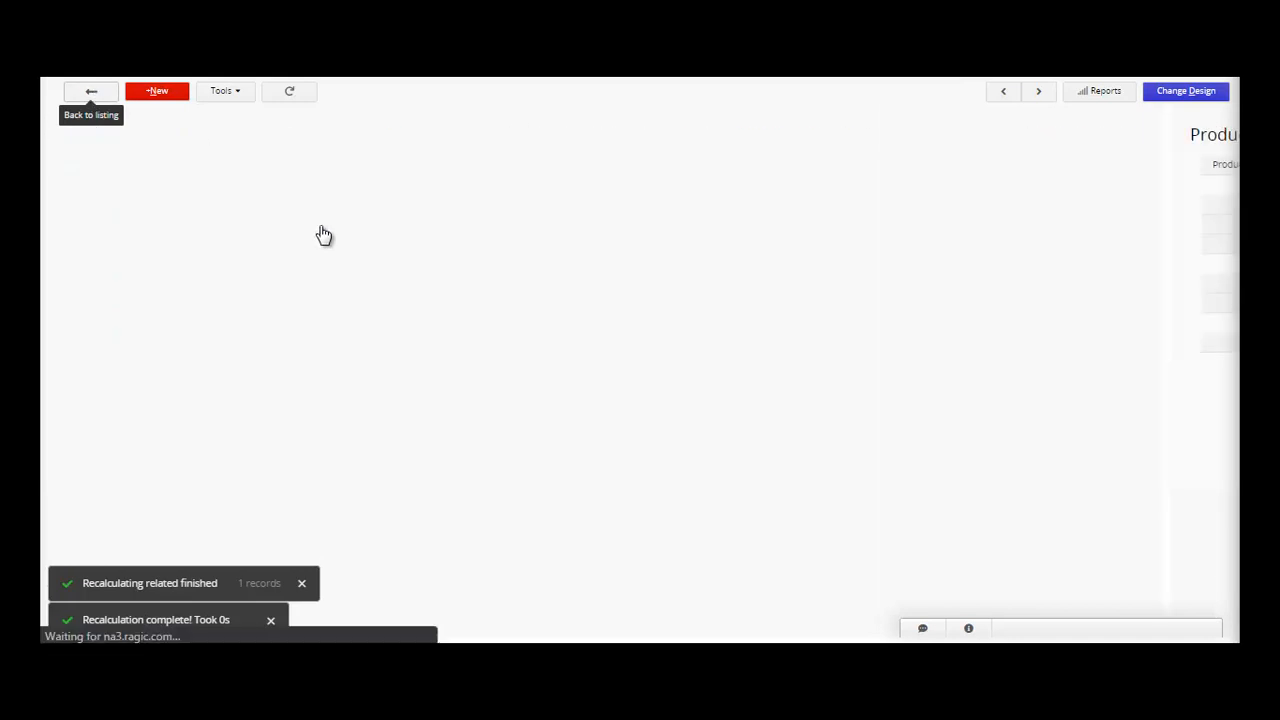
pyautogui.moveTo(281, 77)
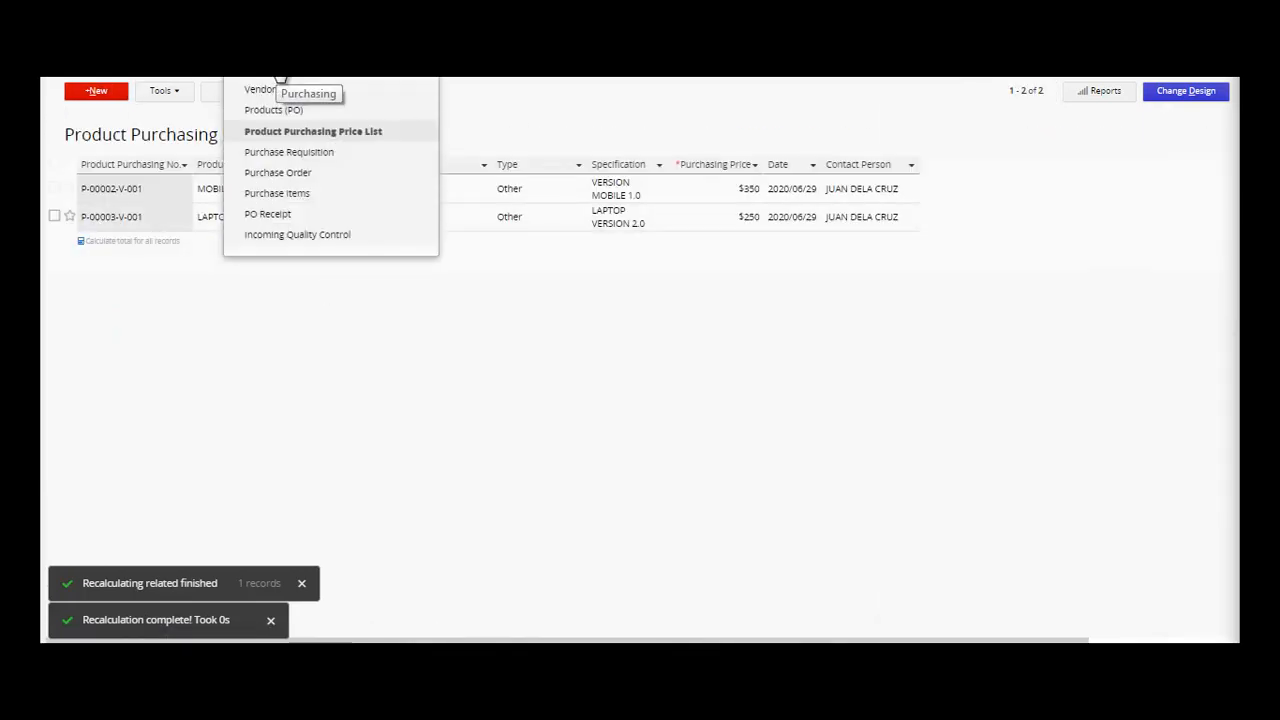
pyautogui.click(288, 153)
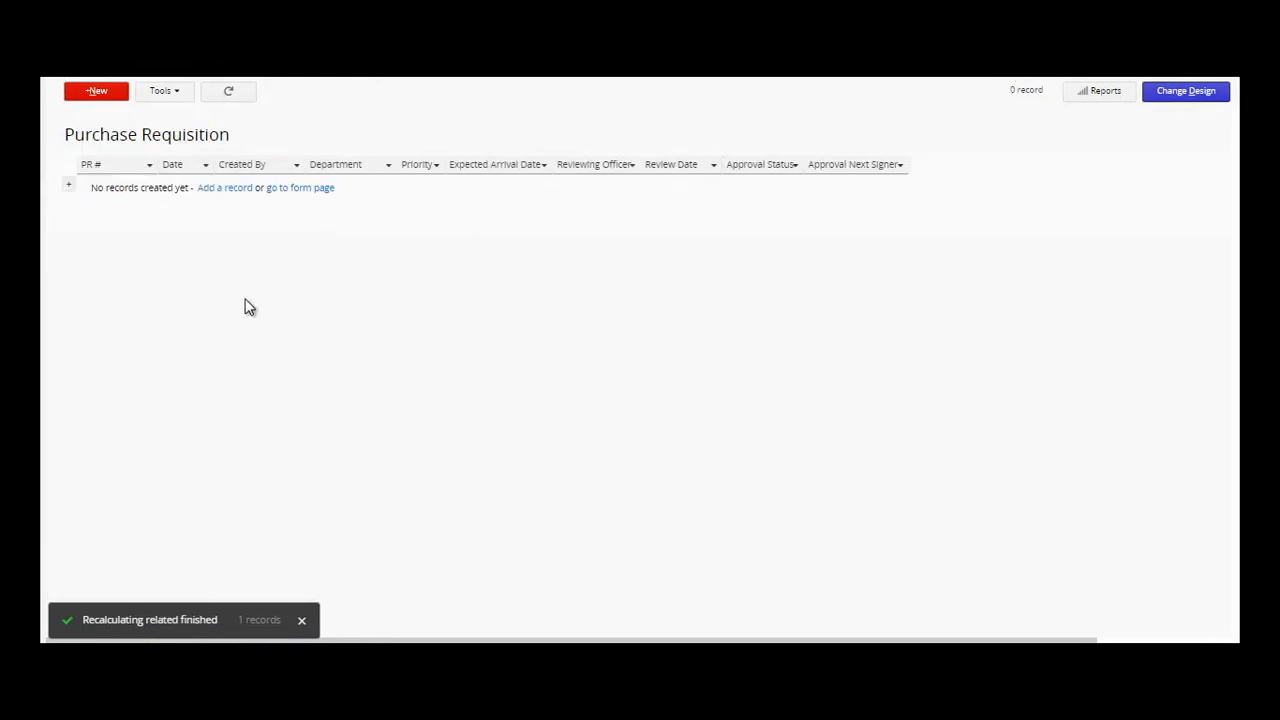
pyautogui.click(230, 189)
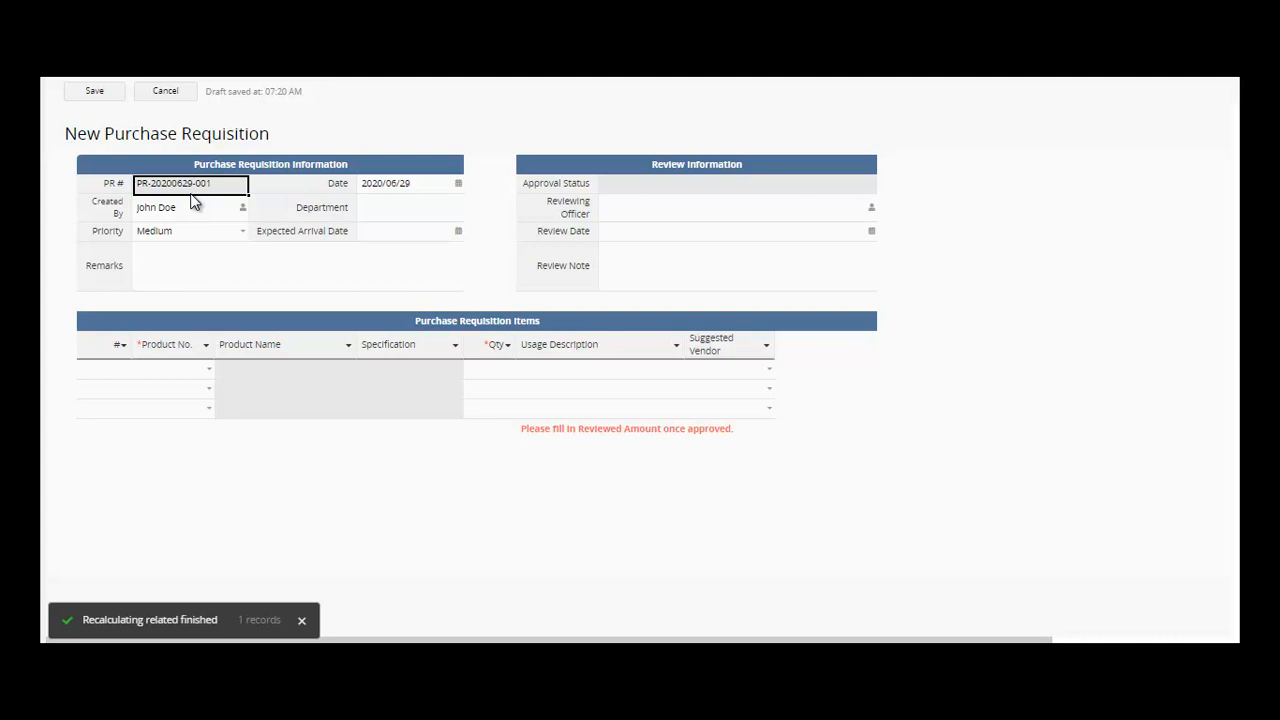
# - Assign the listed user as Reviewing Officer and set the Review Date to 2020/06/29
pyautogui.click(426, 216)
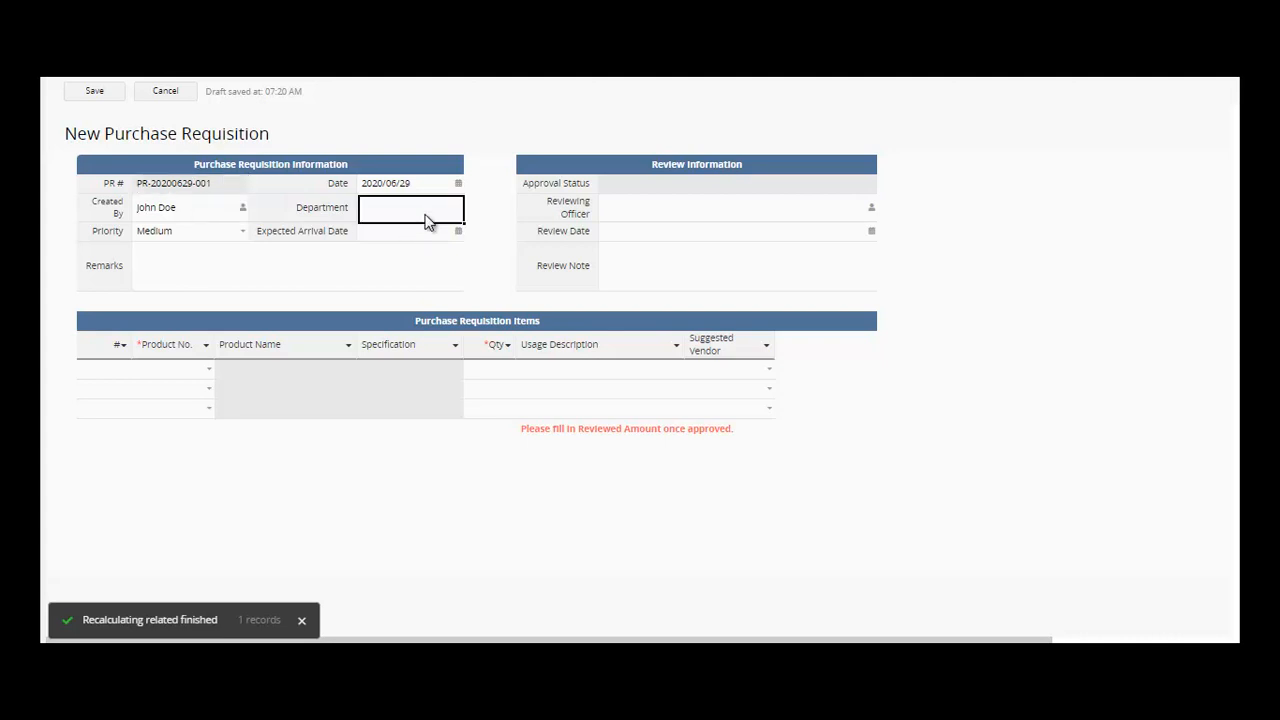
pyautogui.click(675, 208)
pyautogui.click(872, 212)
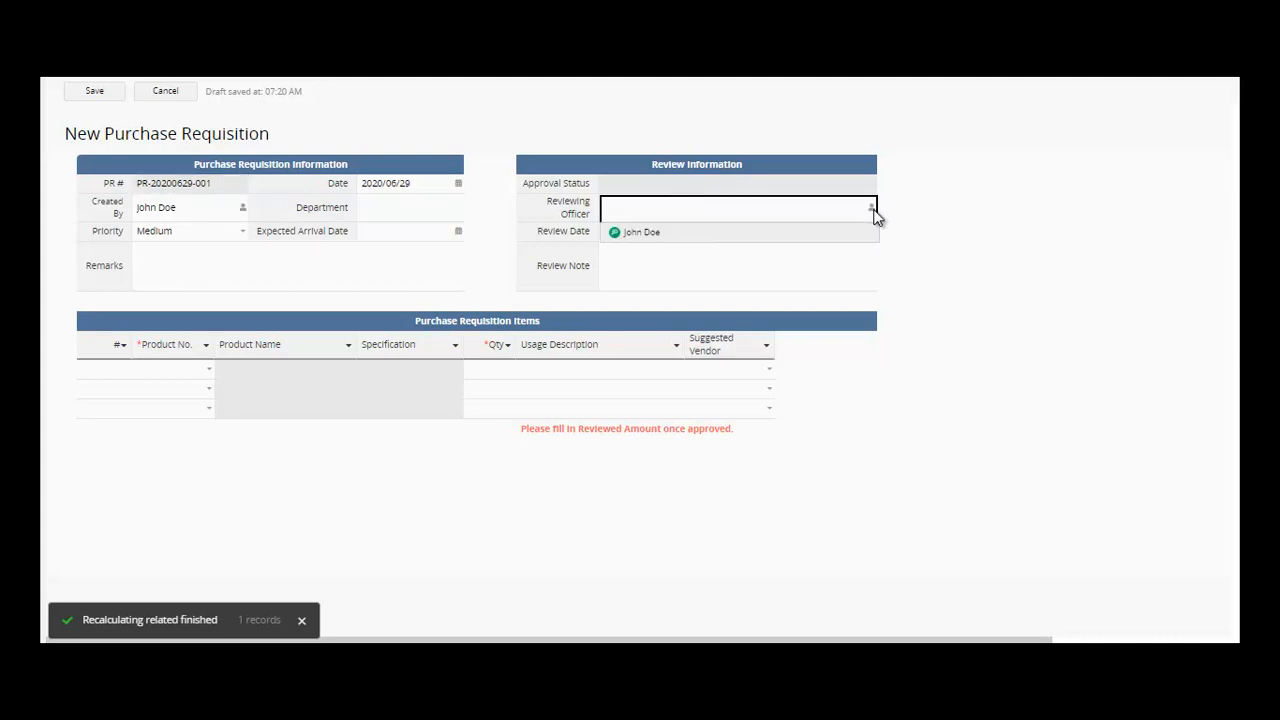
pyautogui.click(817, 236)
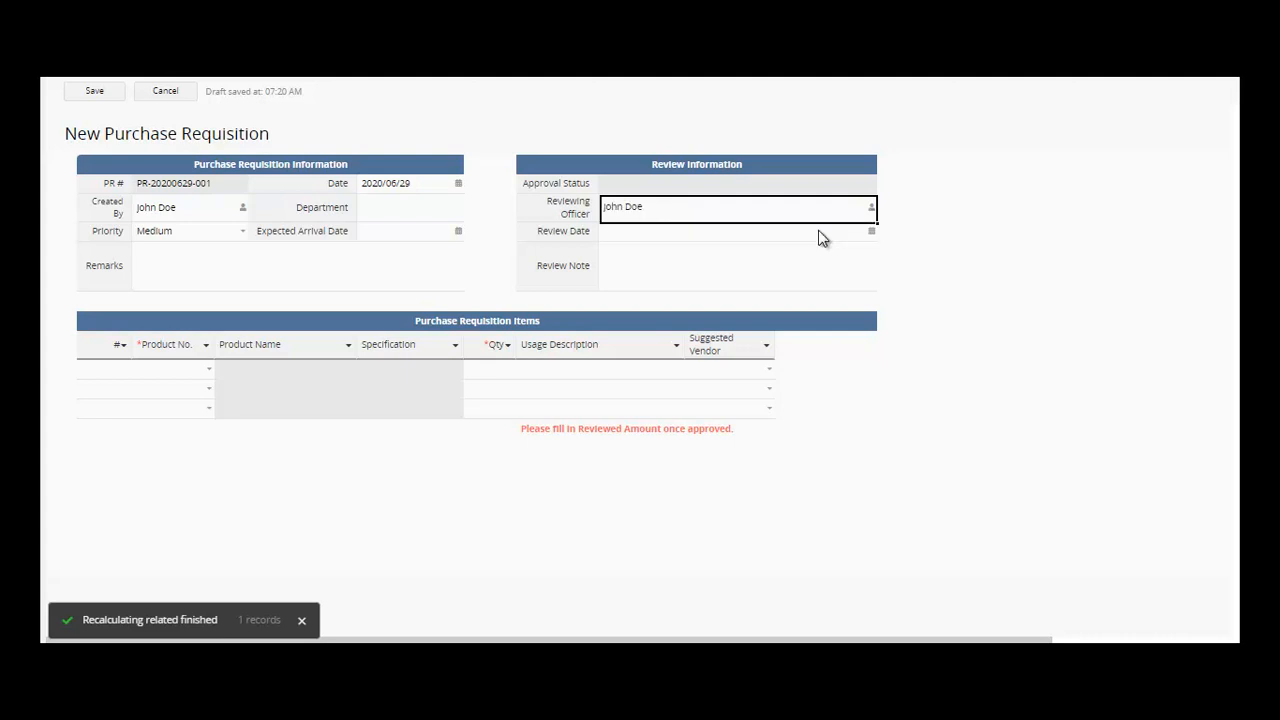
pyautogui.click(876, 237)
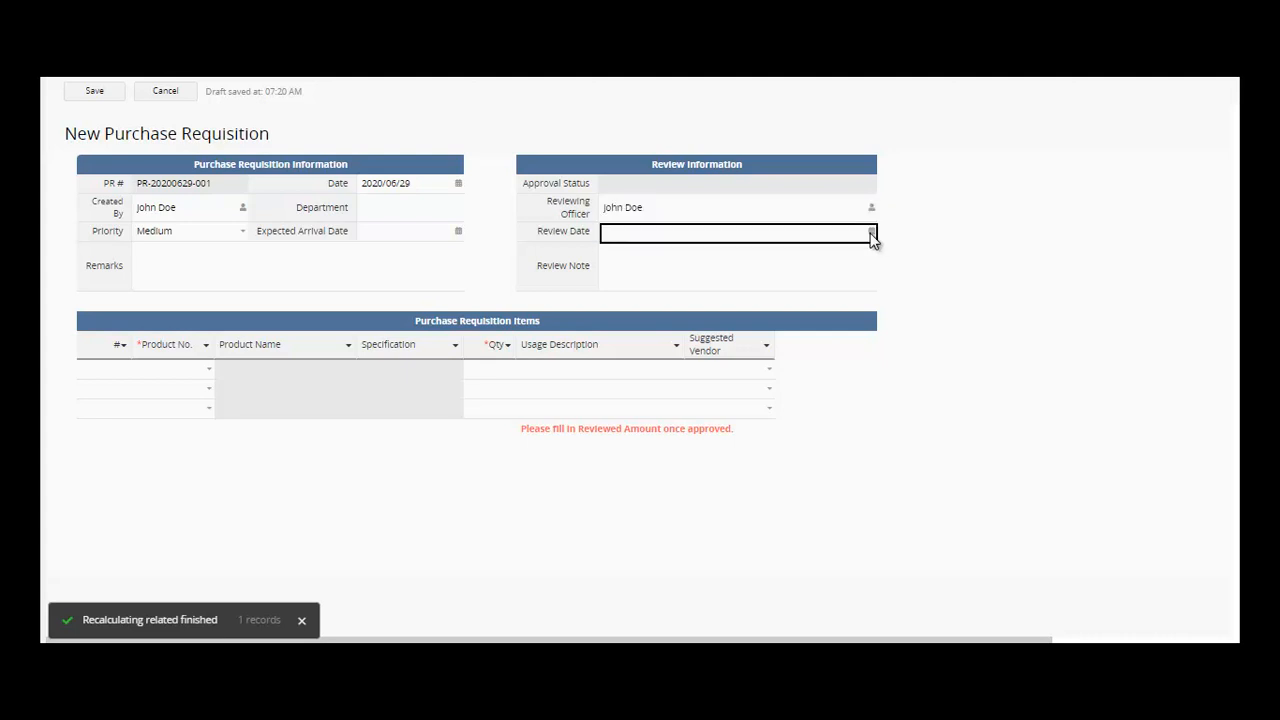
pyautogui.click(872, 235)
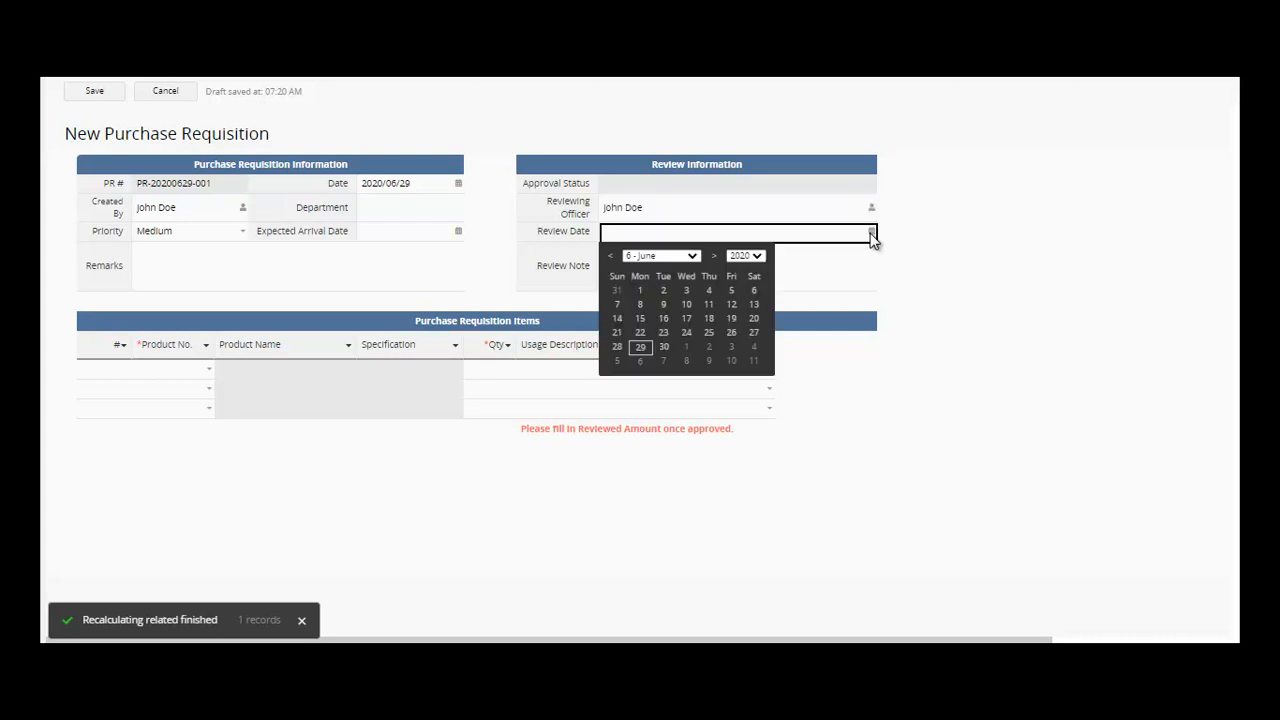
pyautogui.click(645, 347)
pyautogui.click(738, 188)
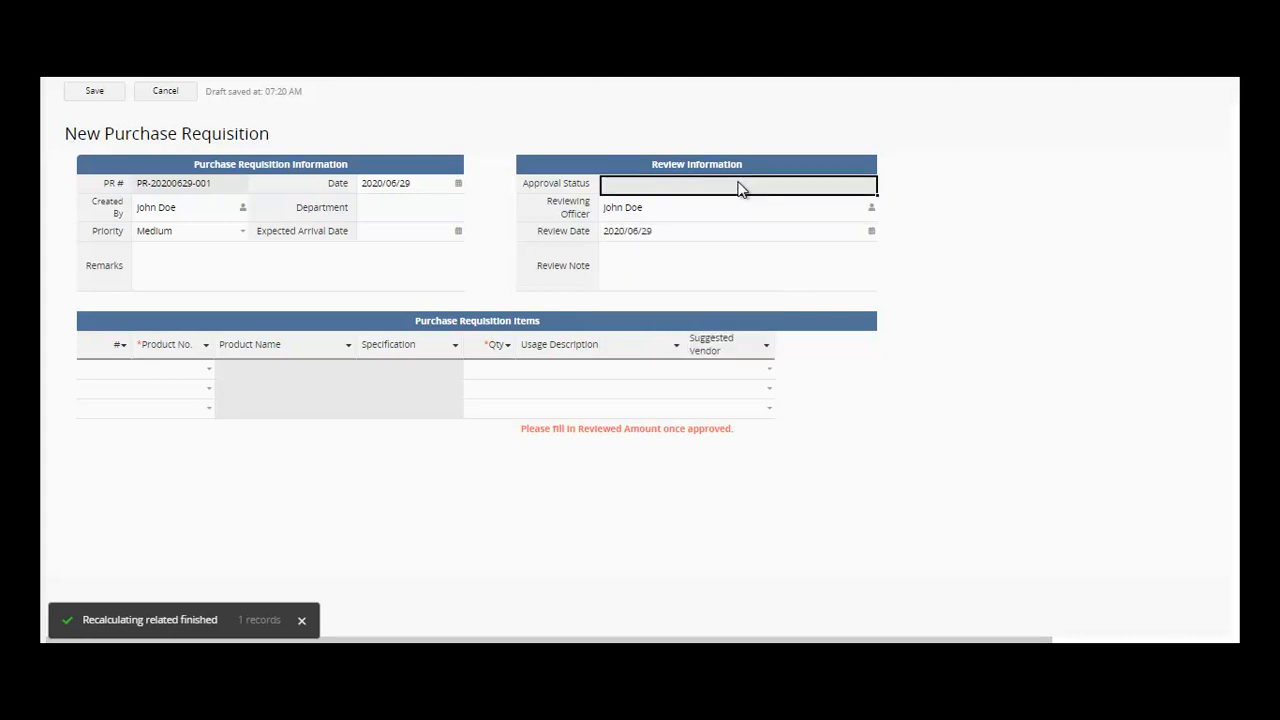
# - Set Expected Arrival Date to 2020/06/29, Remarks to PURCHASE, and begin the review note REVIEWS
pyautogui.click(457, 233)
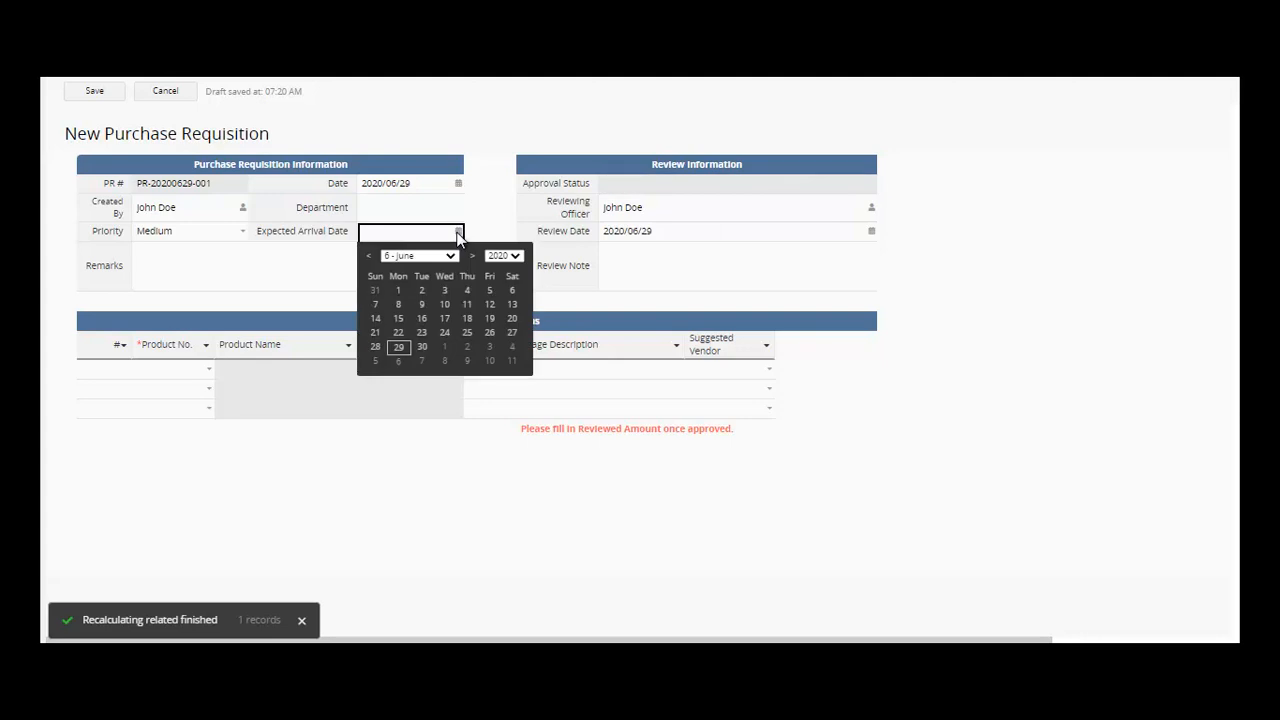
pyautogui.click(400, 349)
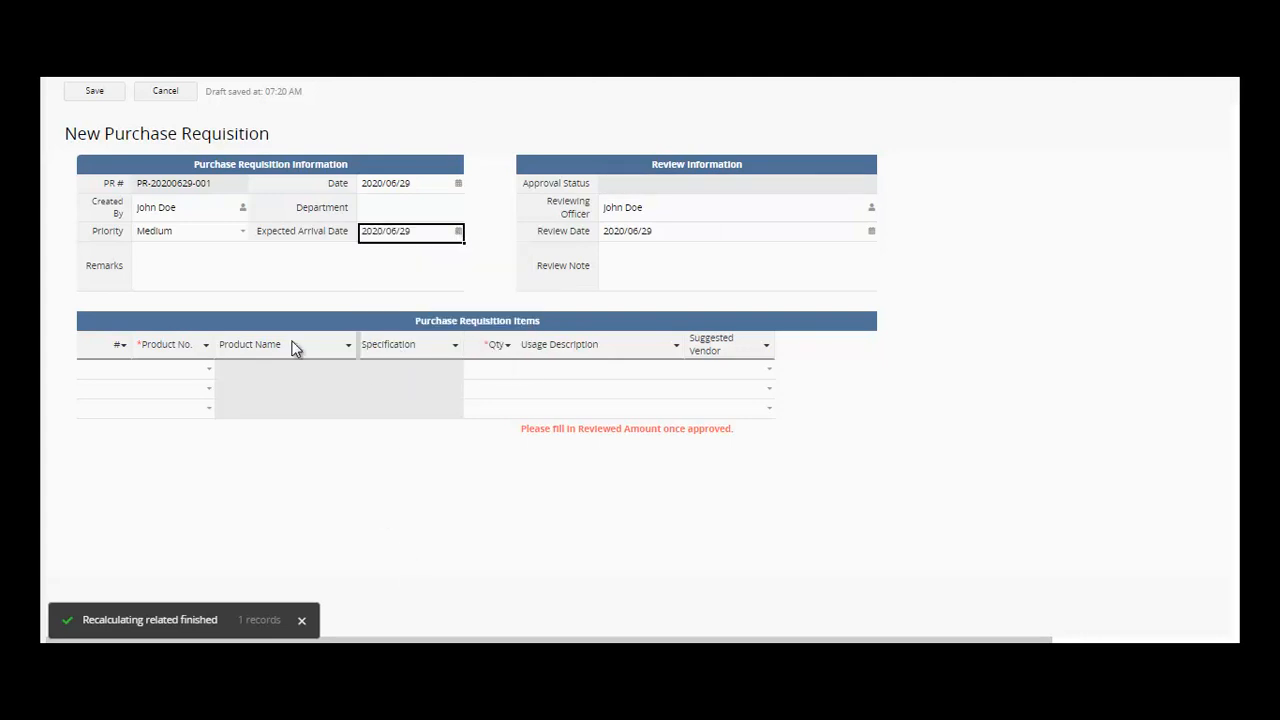
pyautogui.click(288, 279)
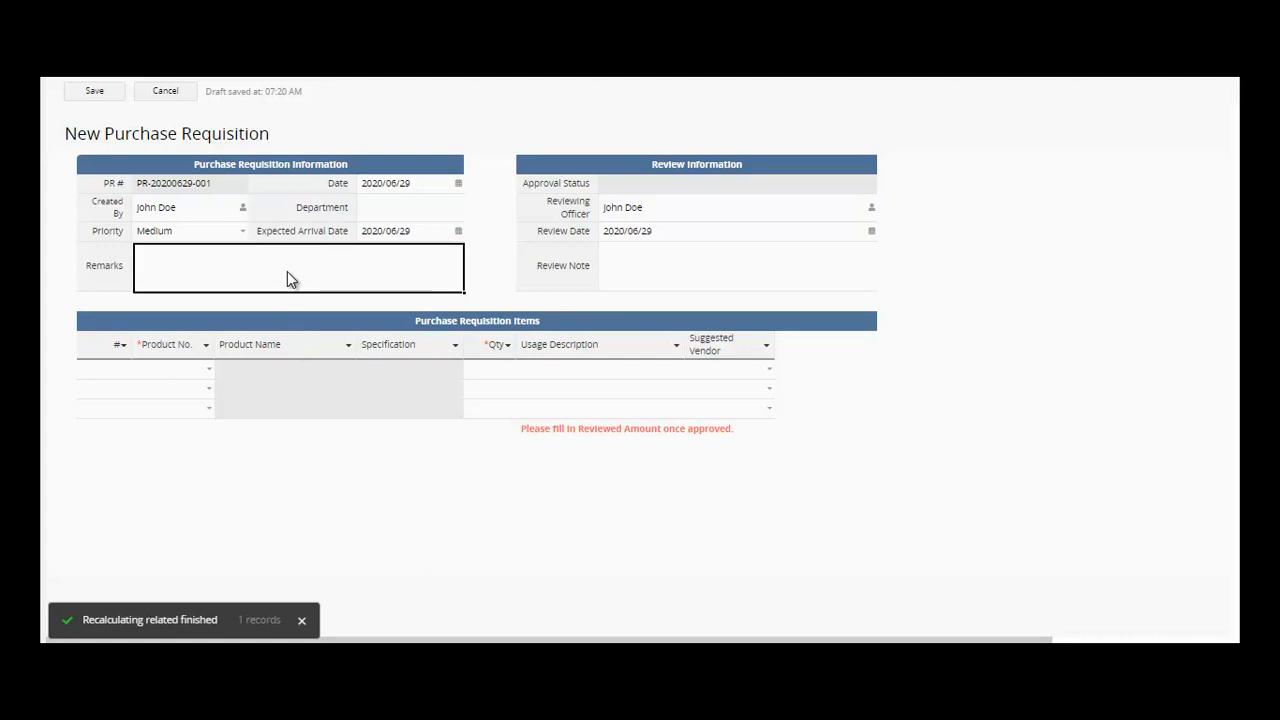
pyautogui.write('PURCHASE')
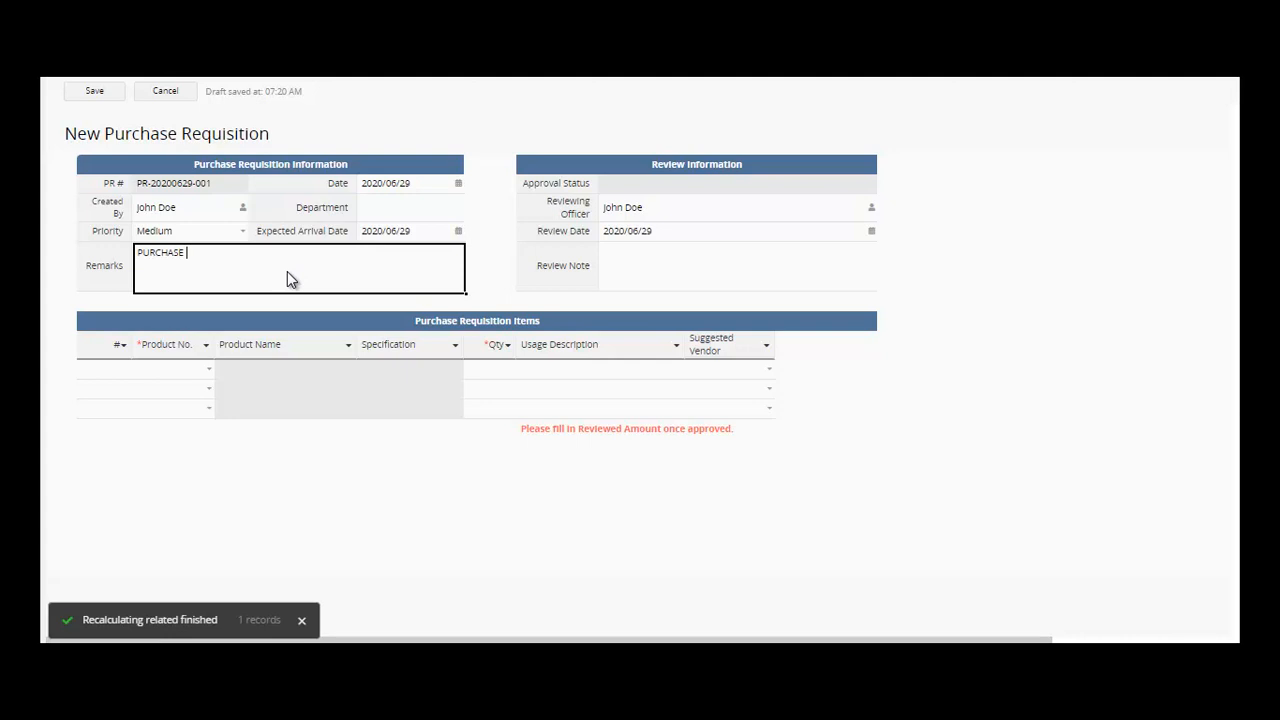
pyautogui.click(657, 258)
pyautogui.write('REVIEWS')
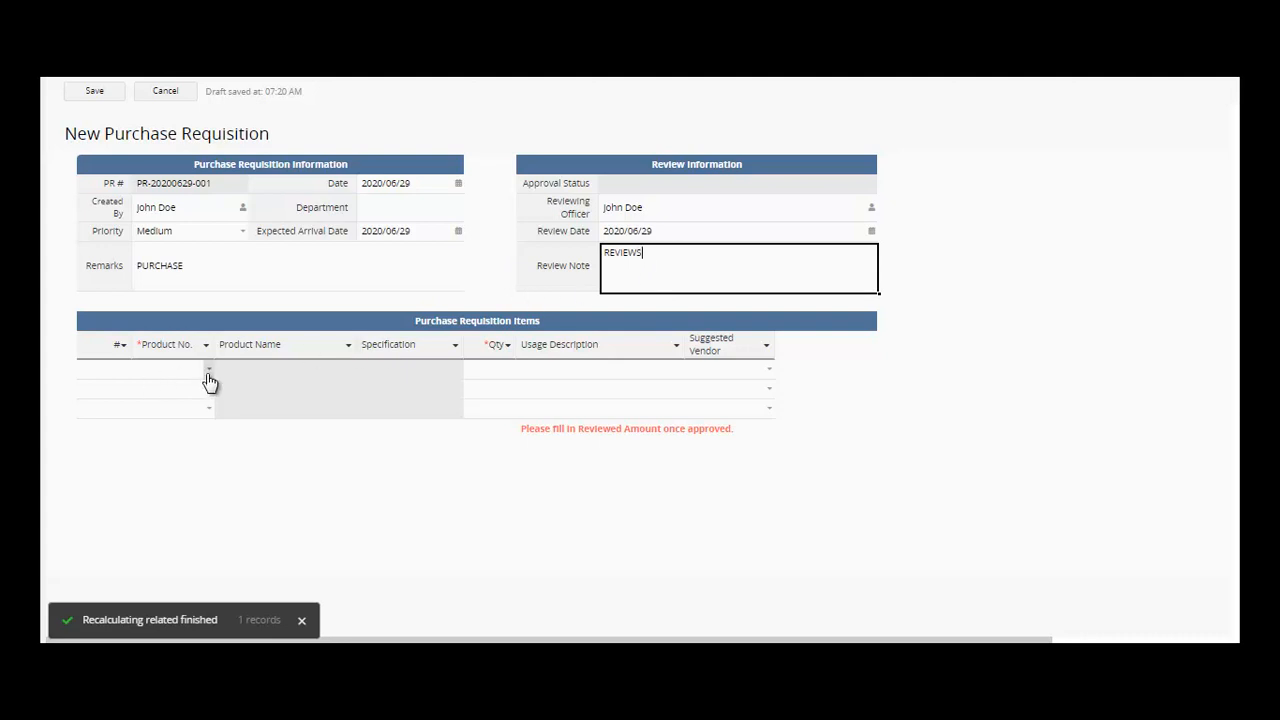
pyautogui.click(208, 374)
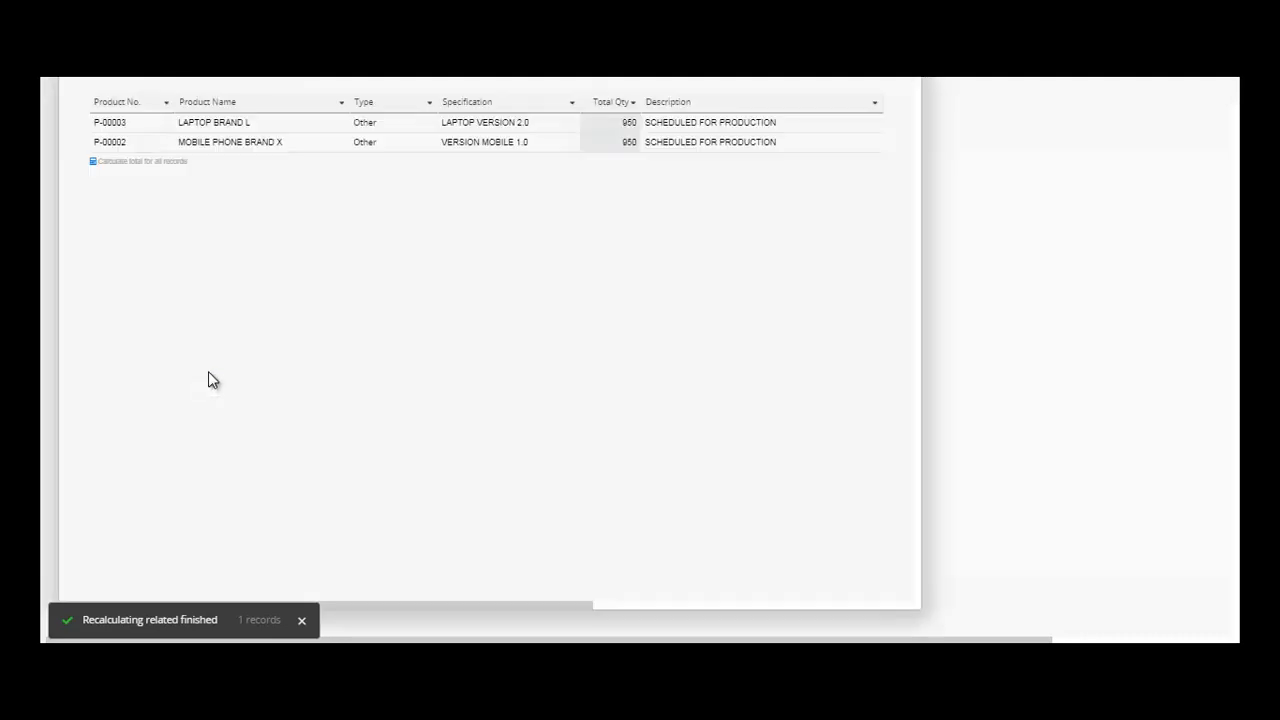
pyautogui.click(305, 123)
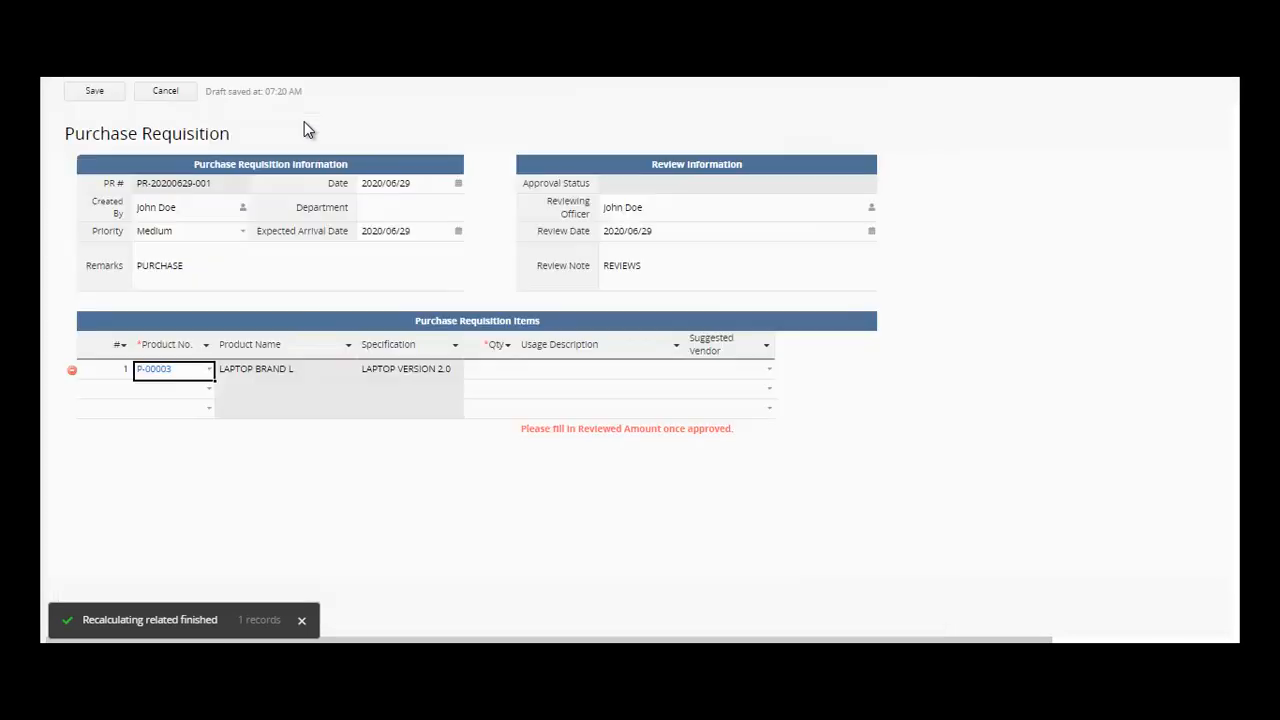
pyautogui.click(494, 372)
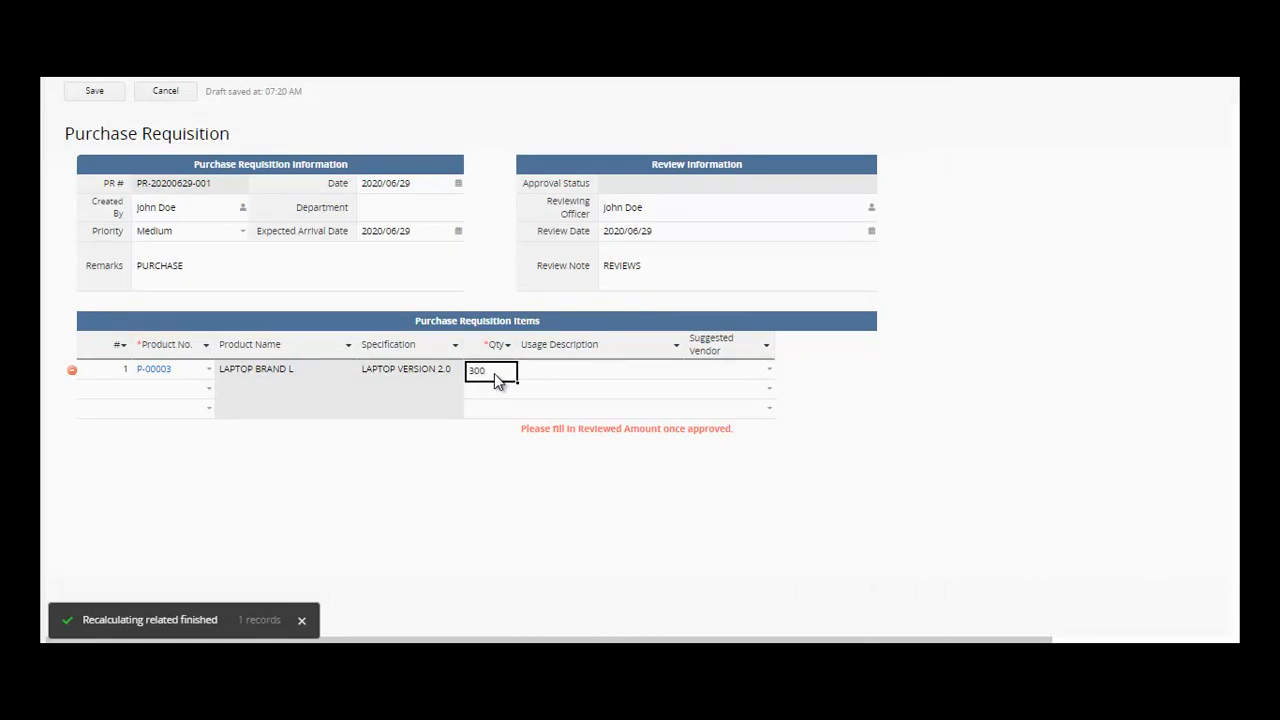
pyautogui.click(565, 371)
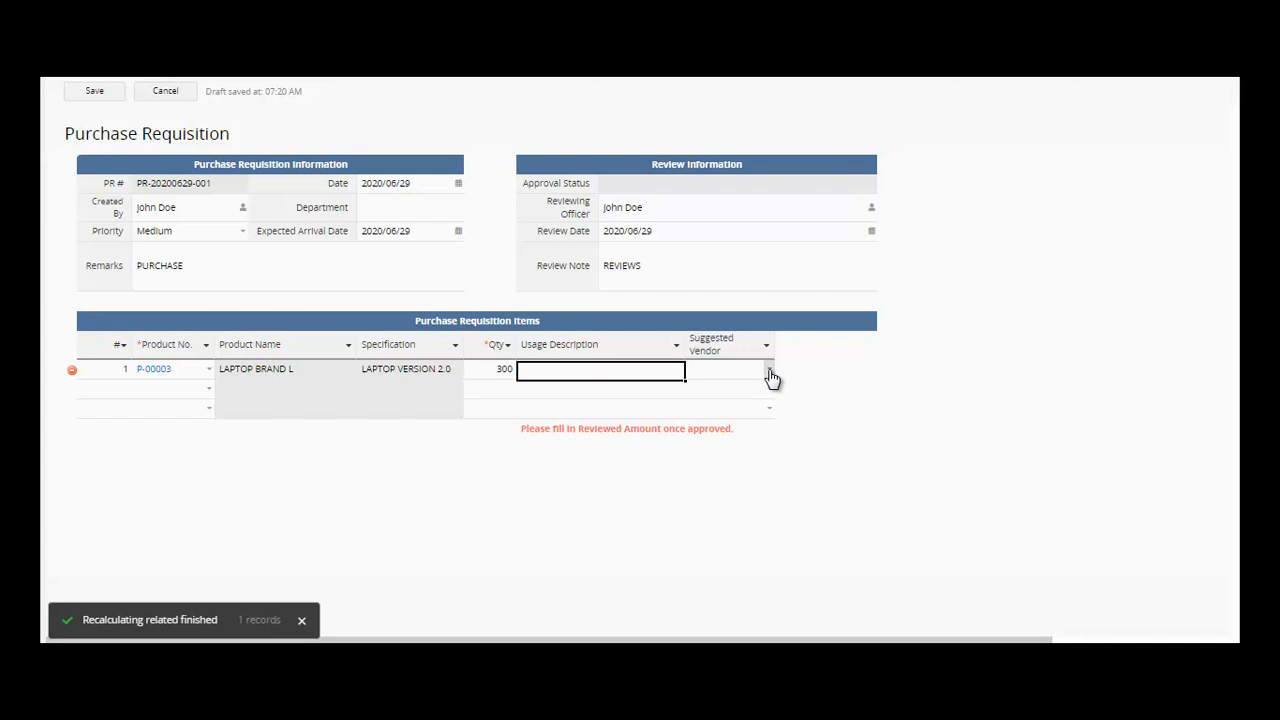
pyautogui.click(769, 373)
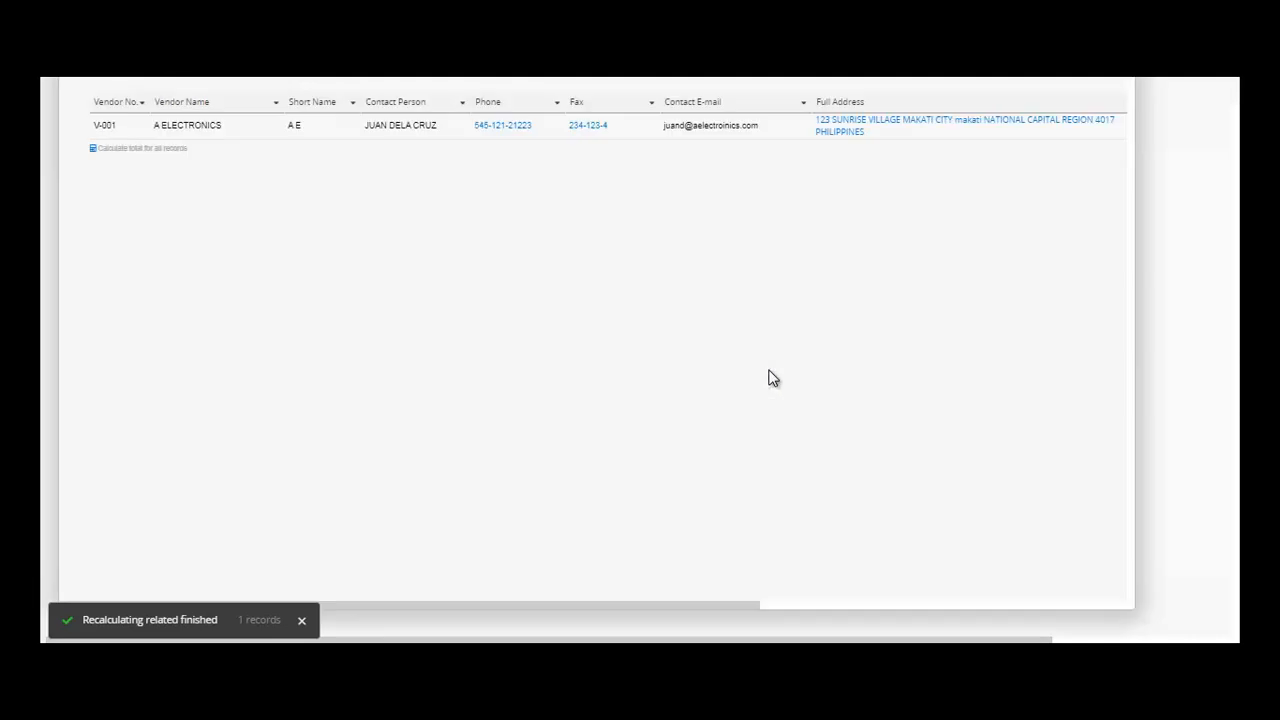
pyautogui.click(250, 135)
pyautogui.click(601, 378)
pyautogui.write('OFFICE')
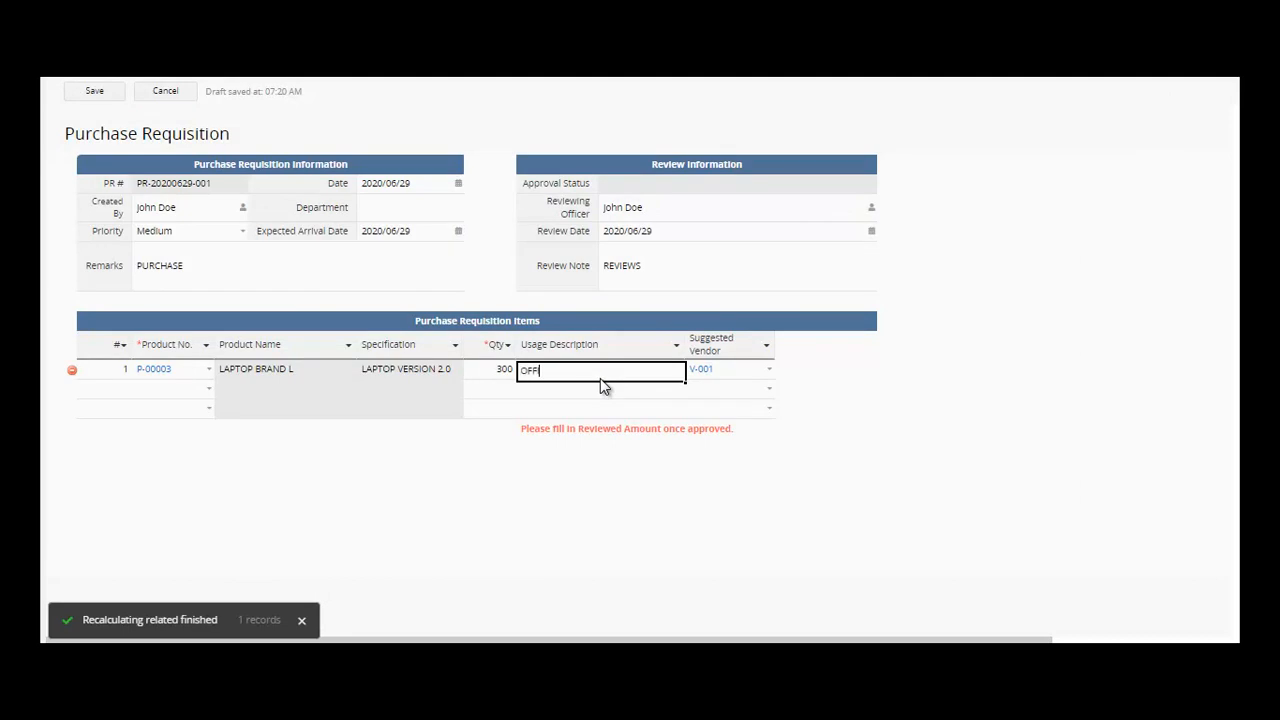
pyautogui.write(' PROJECT')
pyautogui.click(103, 93)
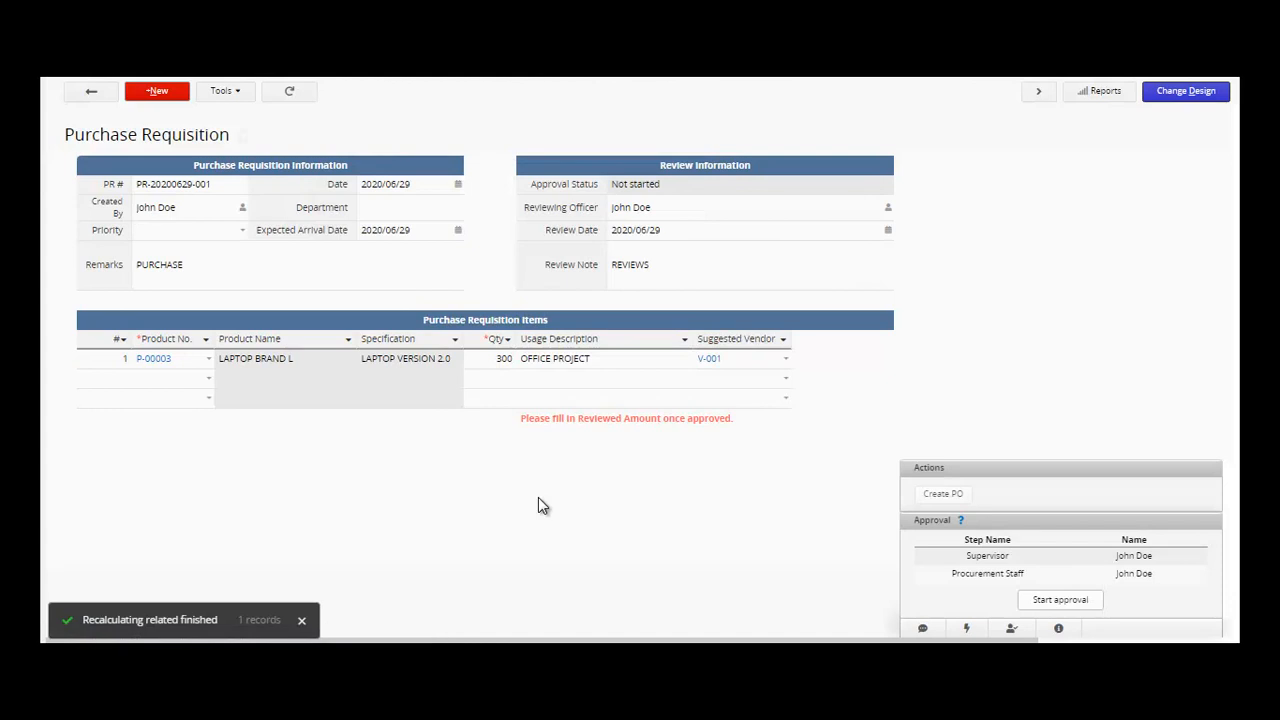
pyautogui.click(153, 362)
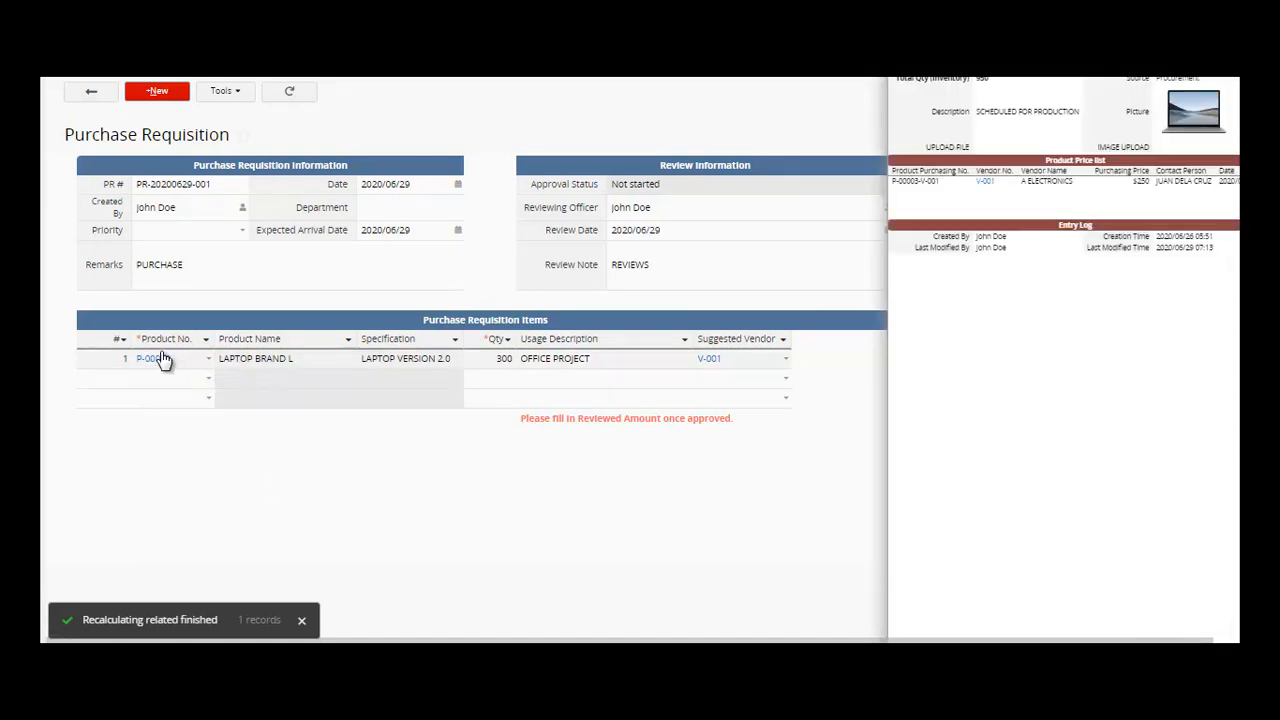
pyautogui.click(551, 529)
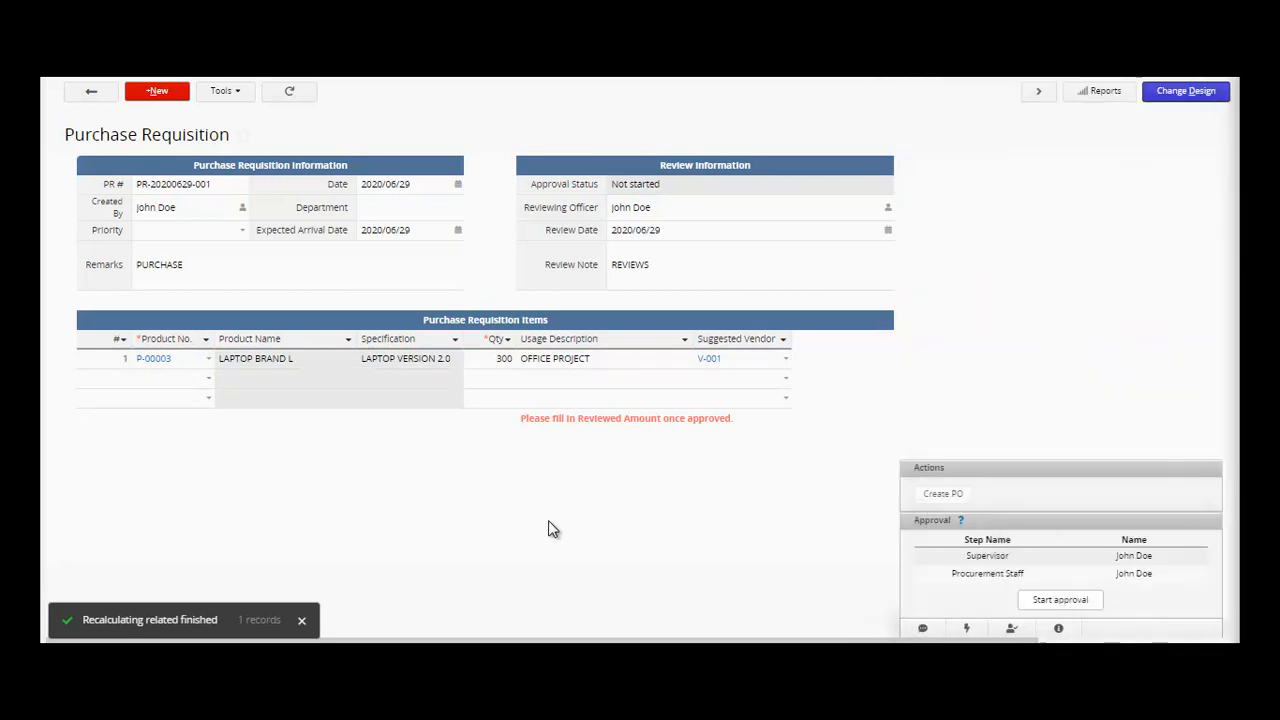
pyautogui.click(708, 360)
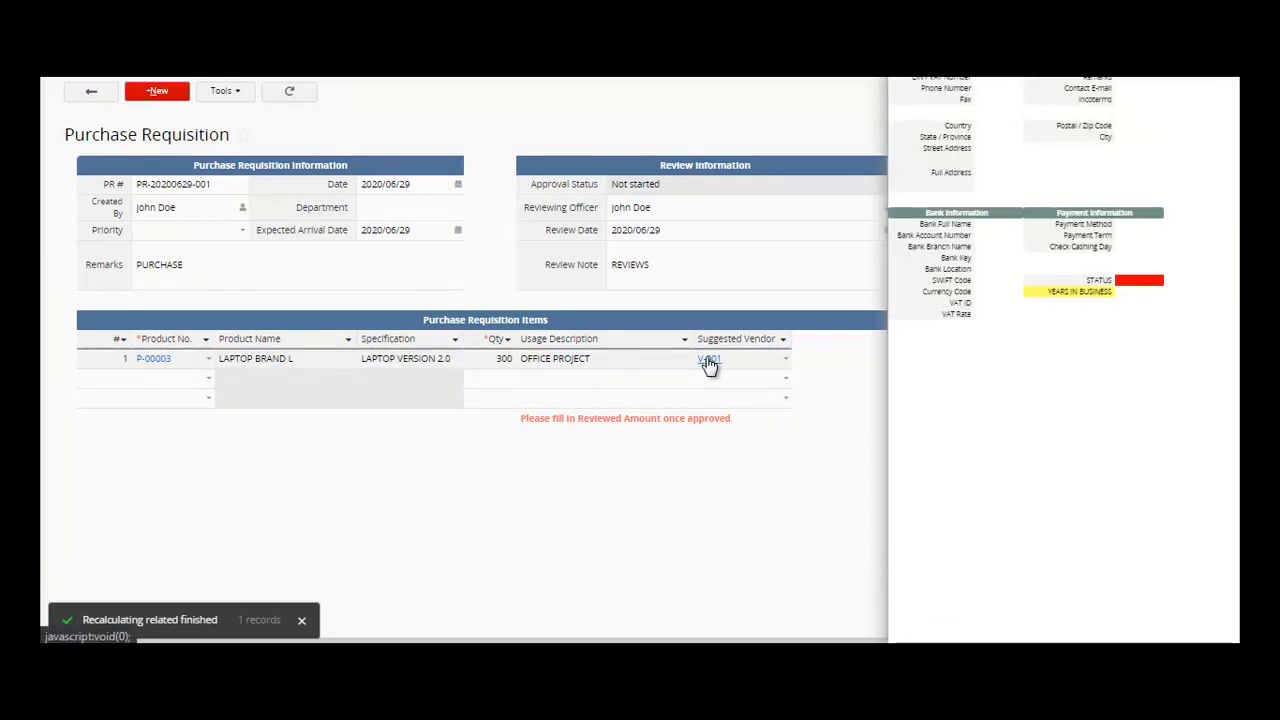
pyautogui.click(718, 462)
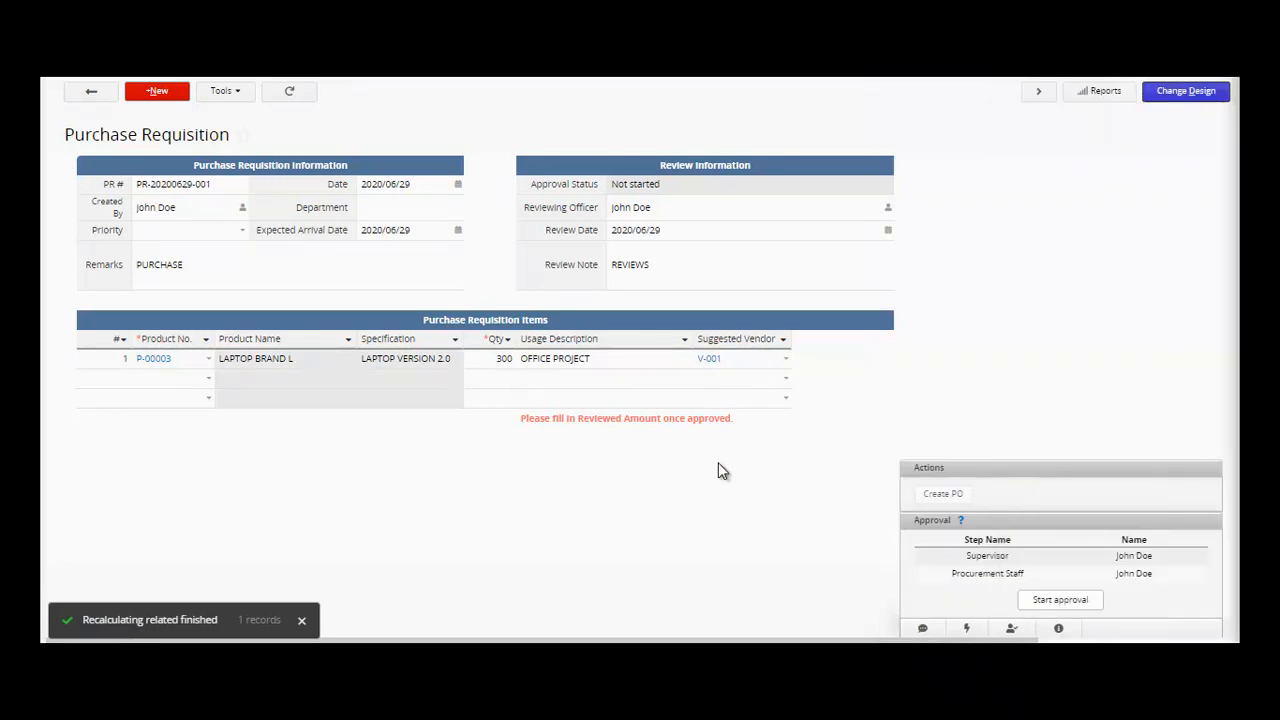
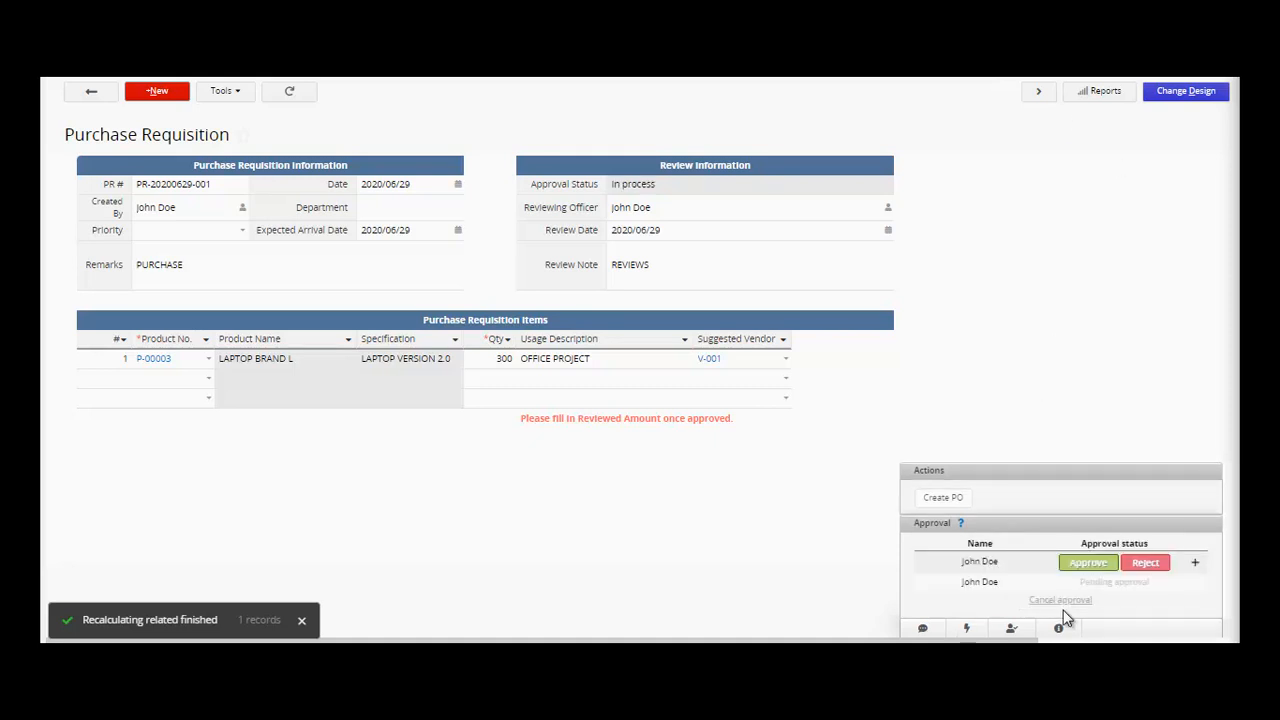
pyautogui.click(1088, 564)
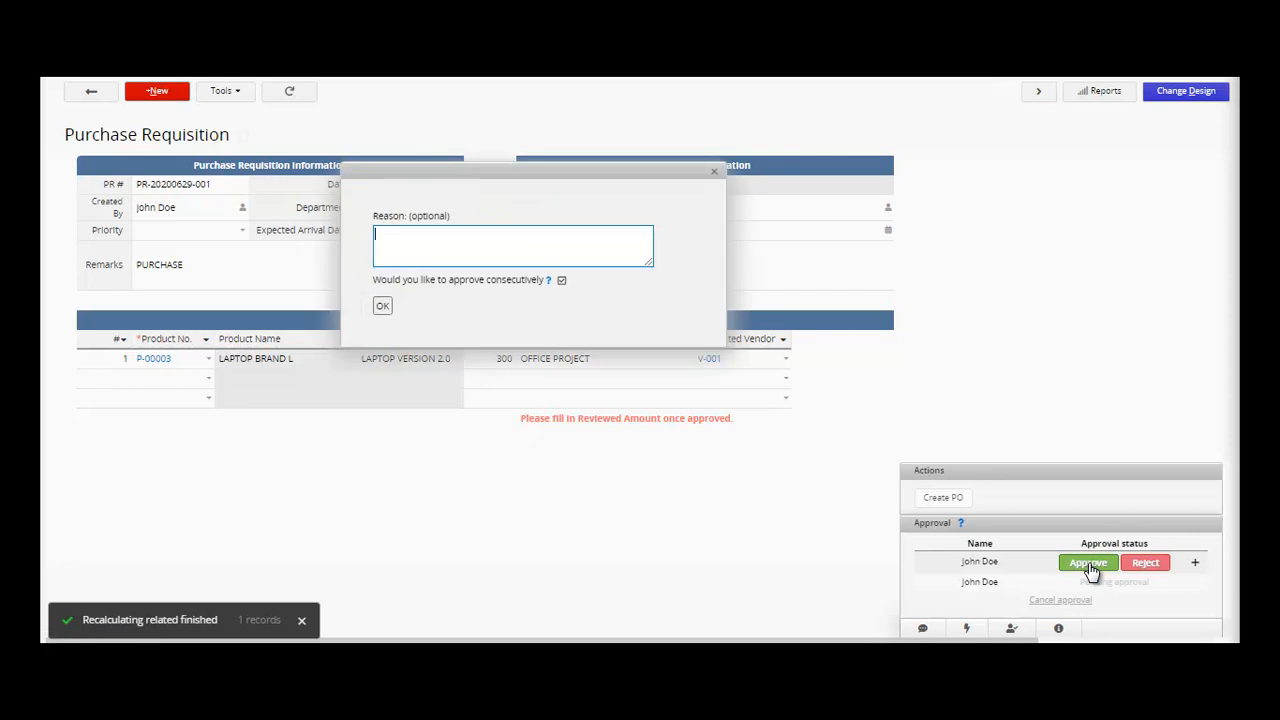
pyautogui.write('REU')
pyautogui.write('QUIRENMENT')
pyautogui.press('BackSpace')
pyautogui.press('BackSpace')
pyautogui.press('BackSpace')
pyautogui.press('BackSpace')
pyautogui.press('BackSpace')
pyautogui.write('MENT')
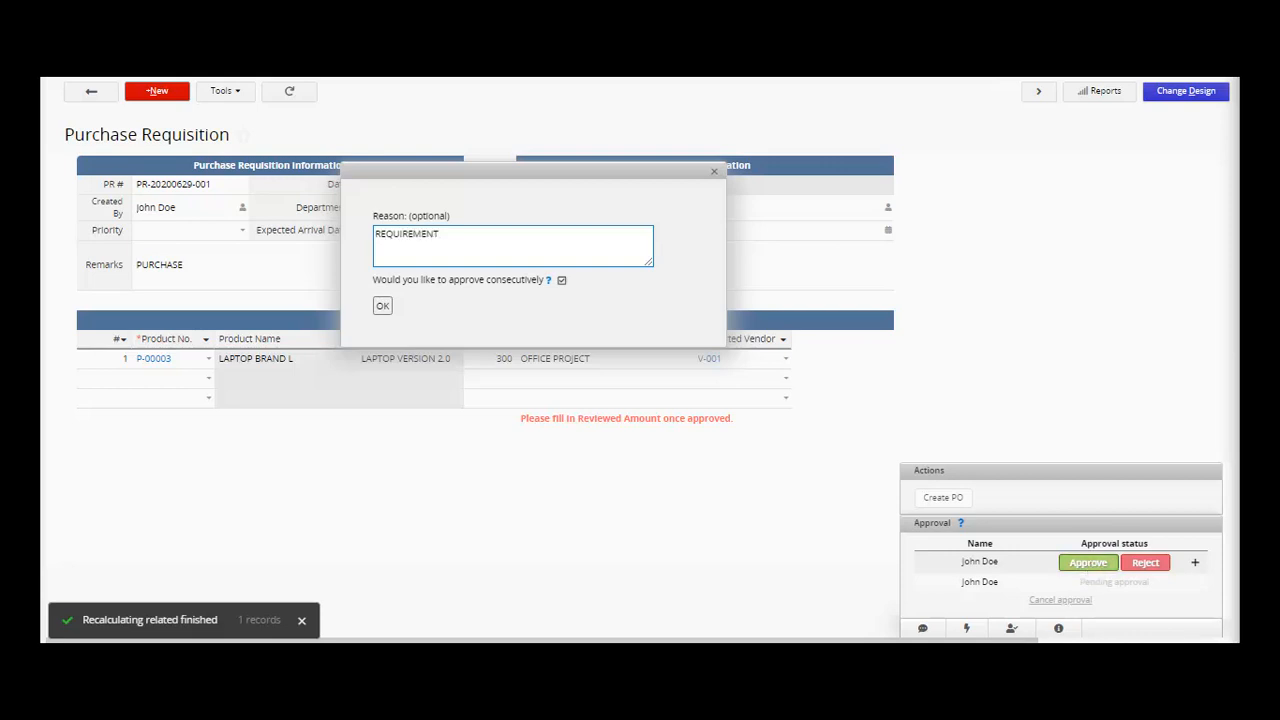
pyautogui.click(383, 307)
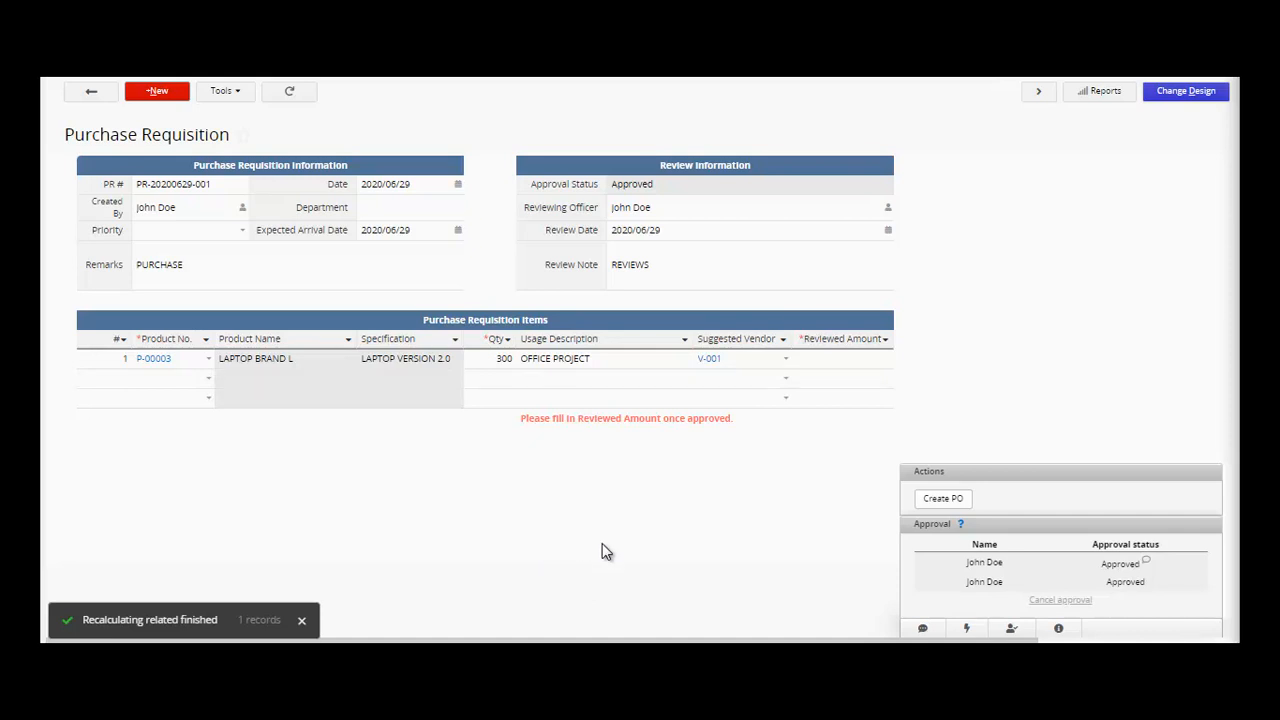
# - Create a purchase order from the requisition and set its vendor to V-001, A ELECTRONICS
pyautogui.moveTo(1056, 567)
pyautogui.click(939, 513)
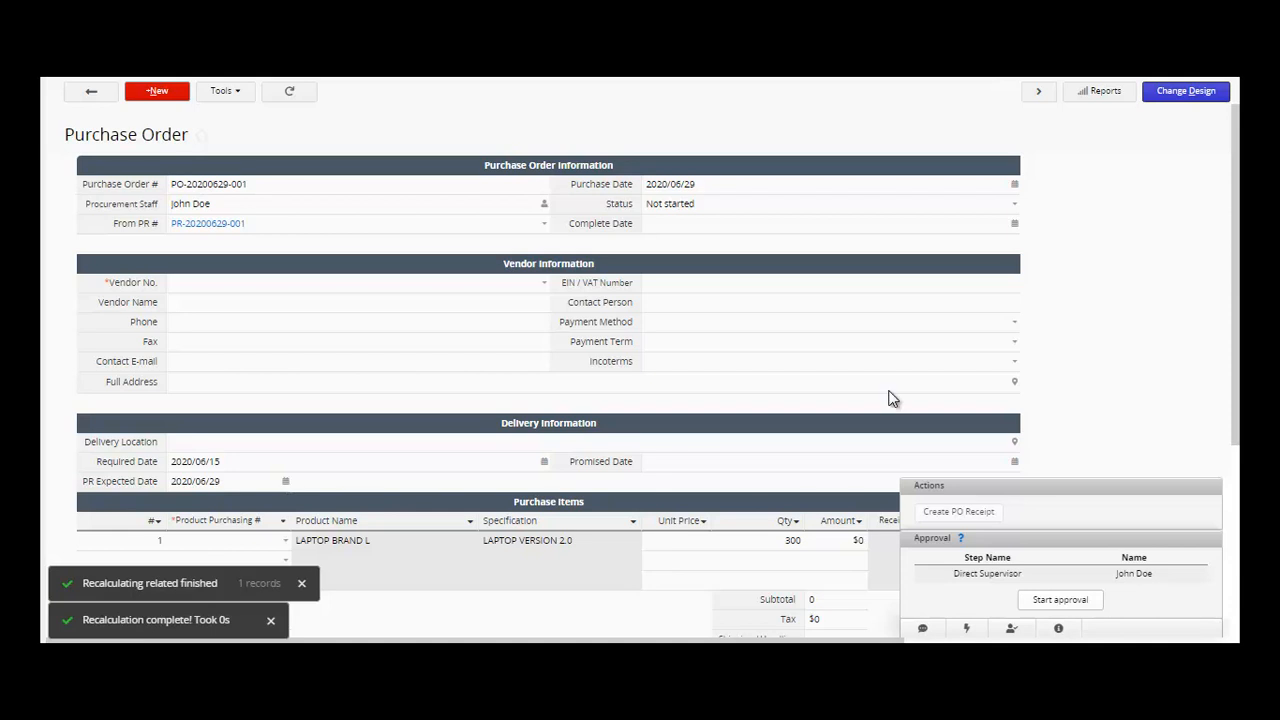
pyautogui.moveTo(250, 78)
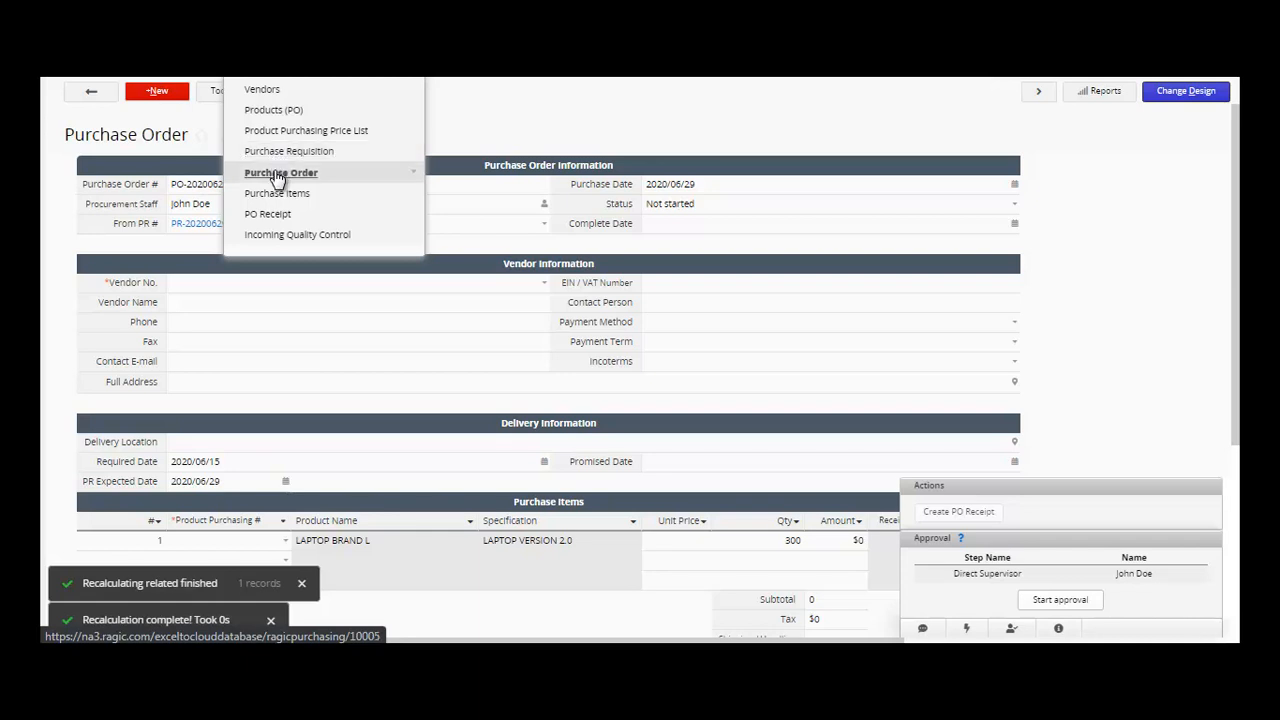
pyautogui.click(206, 290)
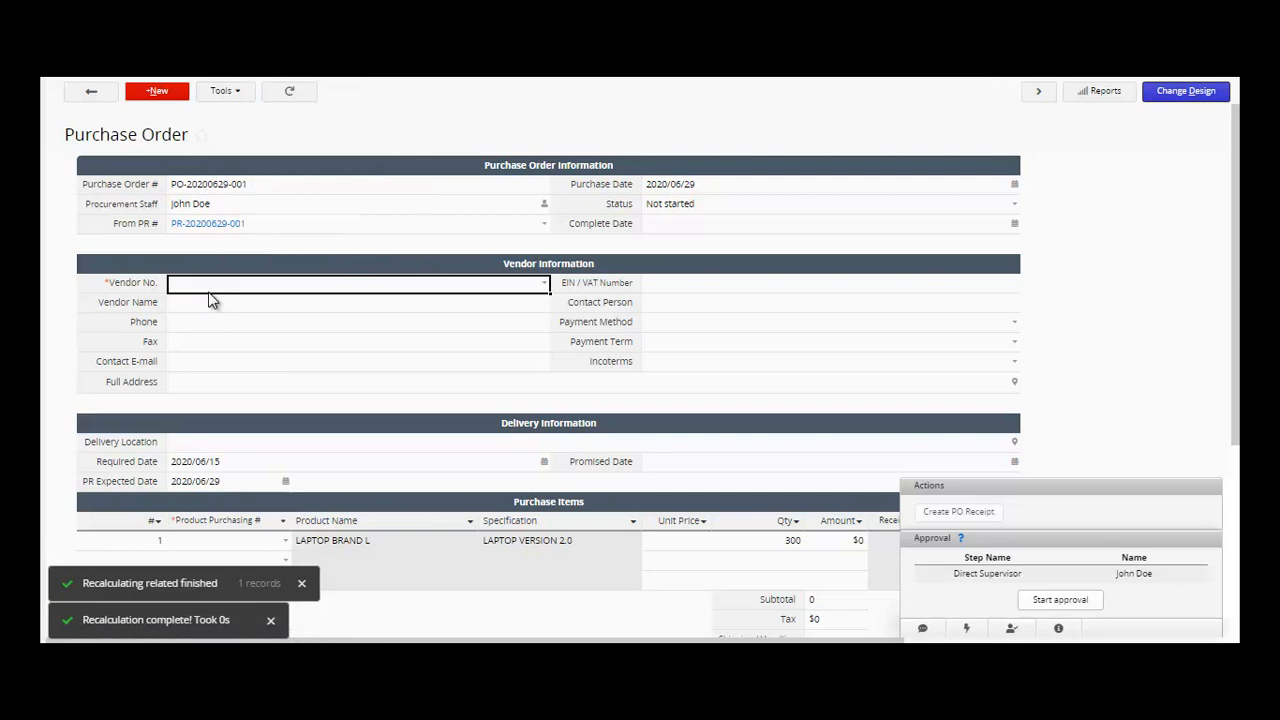
pyautogui.click(806, 226)
pyautogui.click(1014, 226)
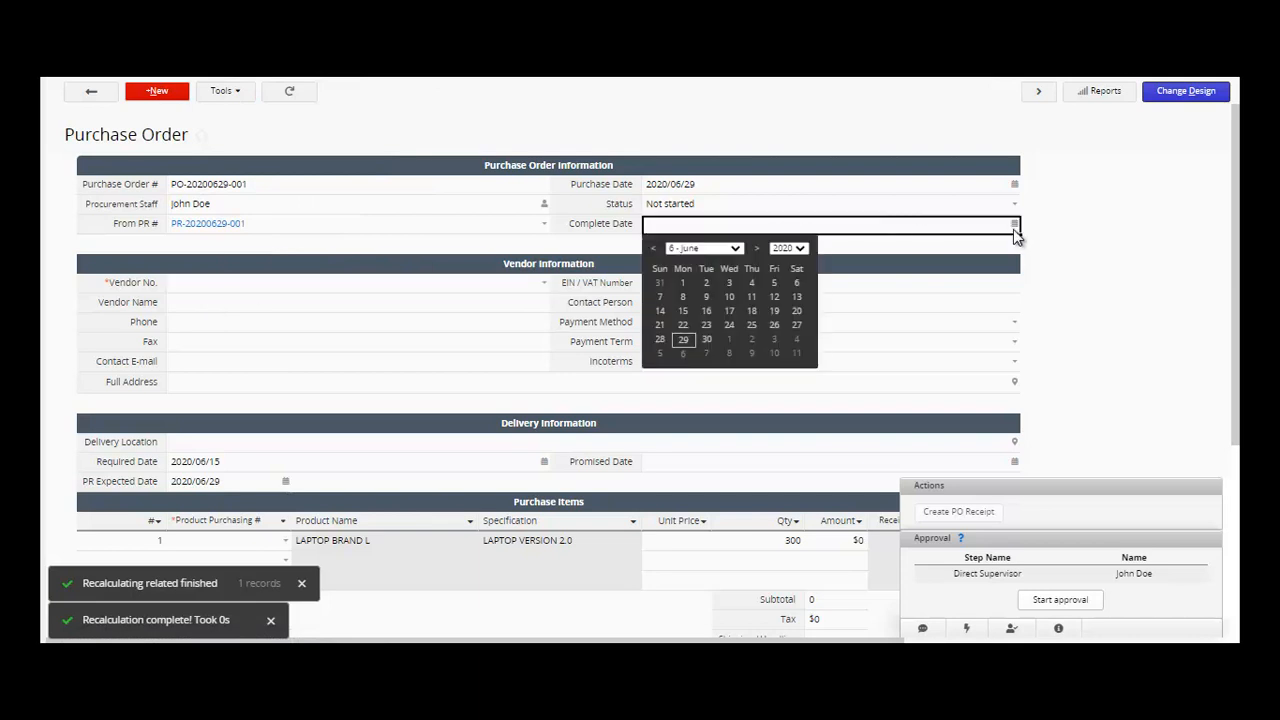
pyautogui.click(707, 340)
pyautogui.click(462, 286)
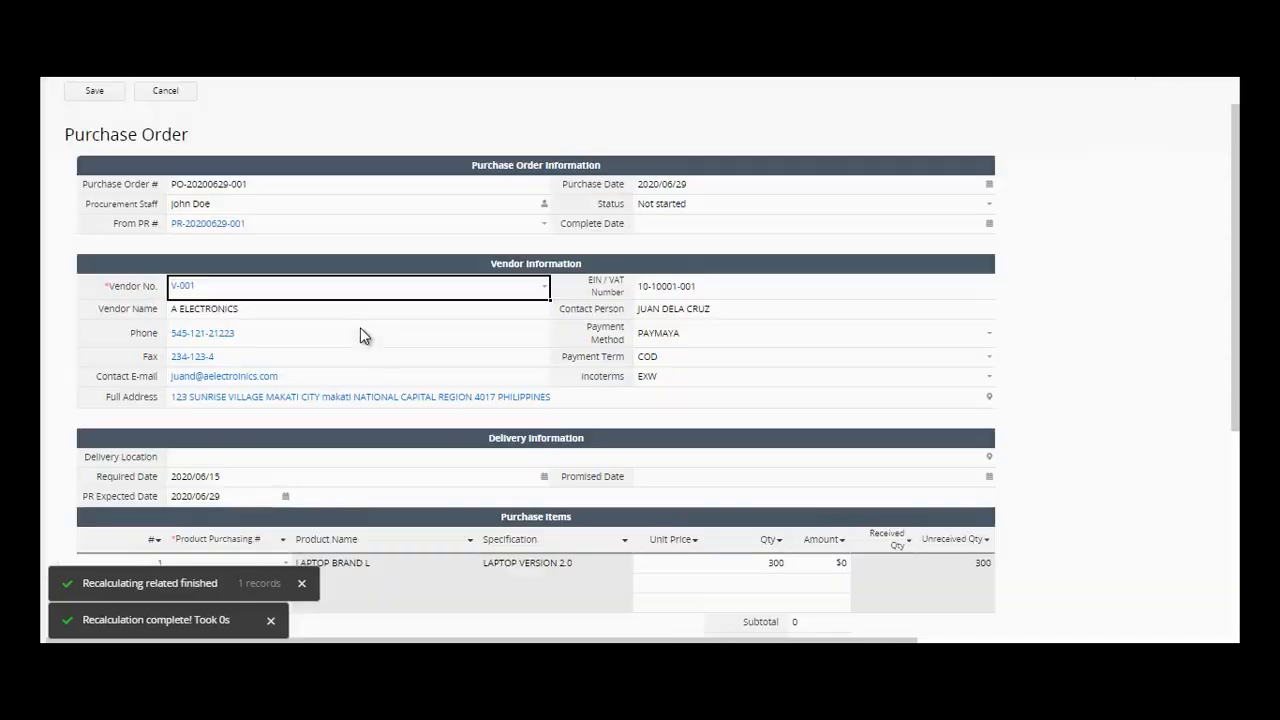
# - Preview the source requisition and product P-00003 records, then close the side panel
pyautogui.click(206, 223)
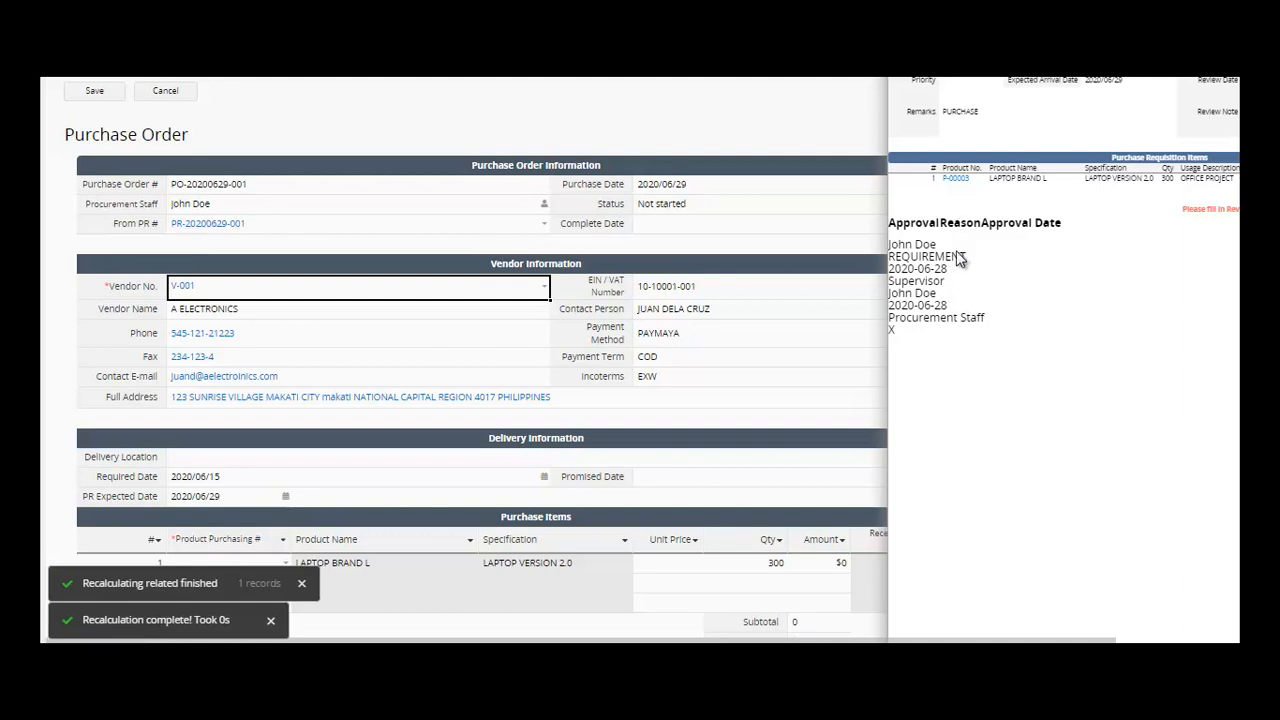
pyautogui.click(957, 180)
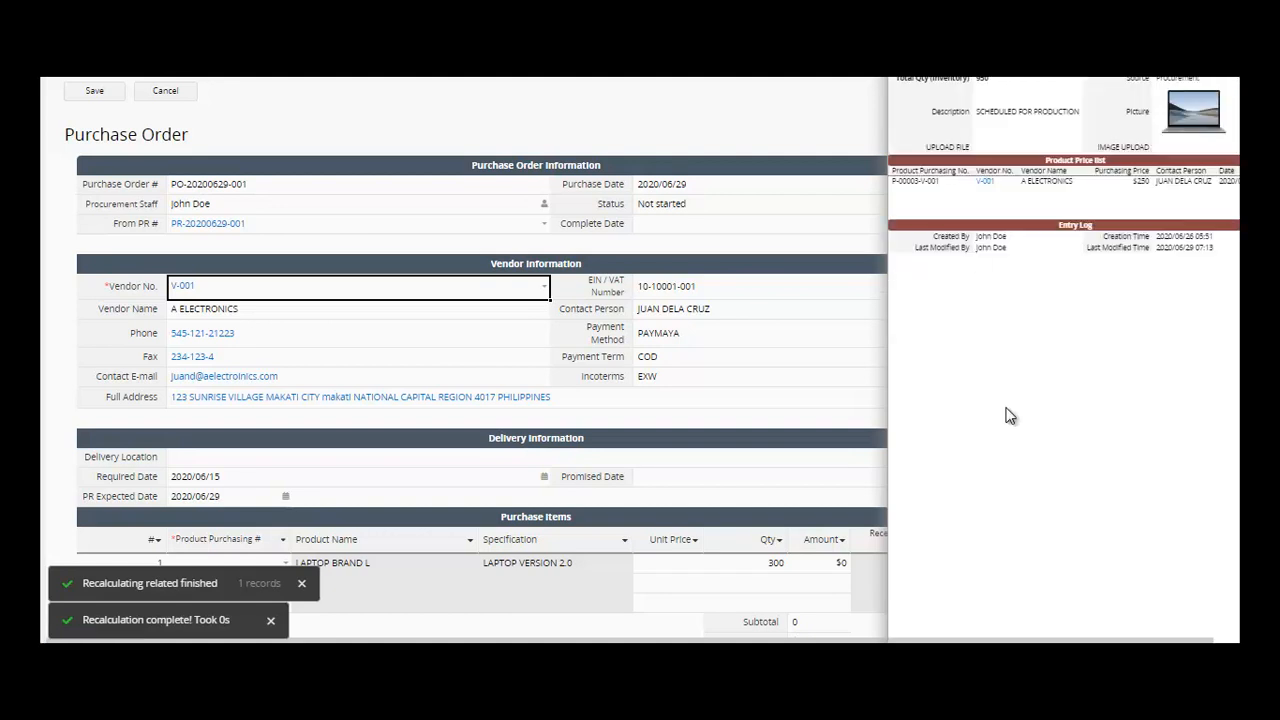
pyautogui.click(787, 383)
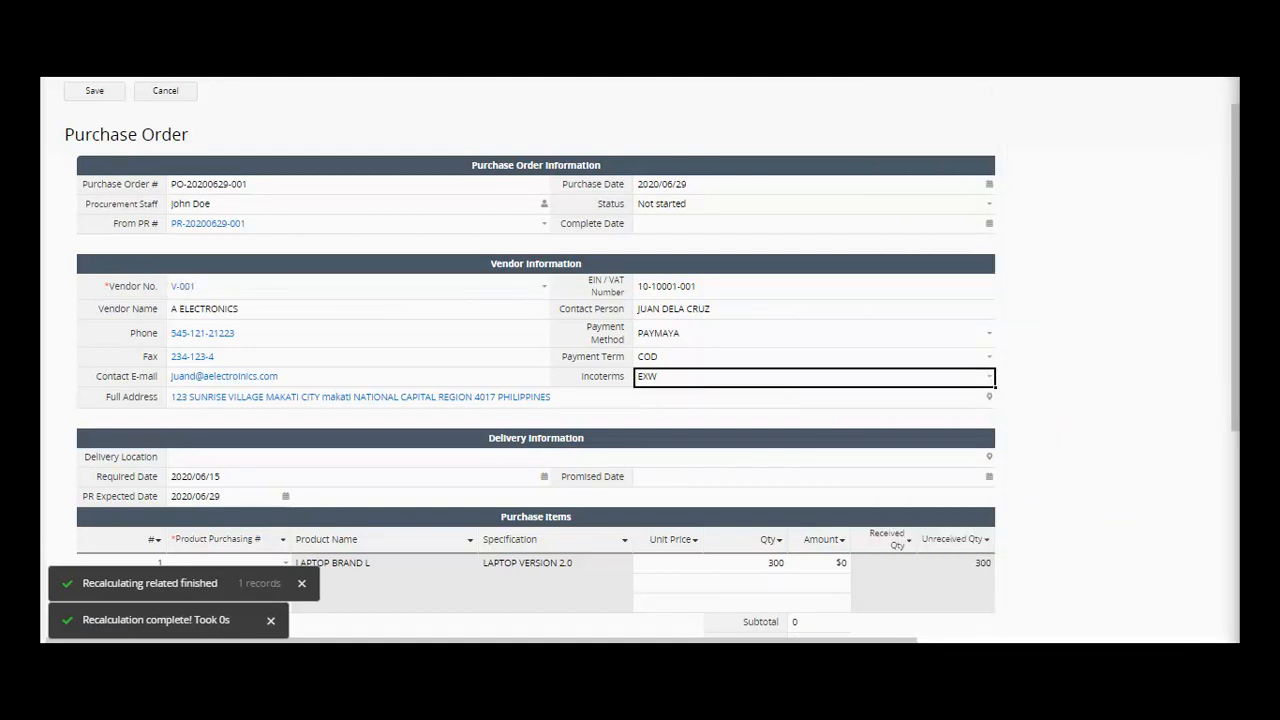
# - Pick July 6, 2020 as the purchase order's Complete Date
pyautogui.hscroll(2, 1236, 335)
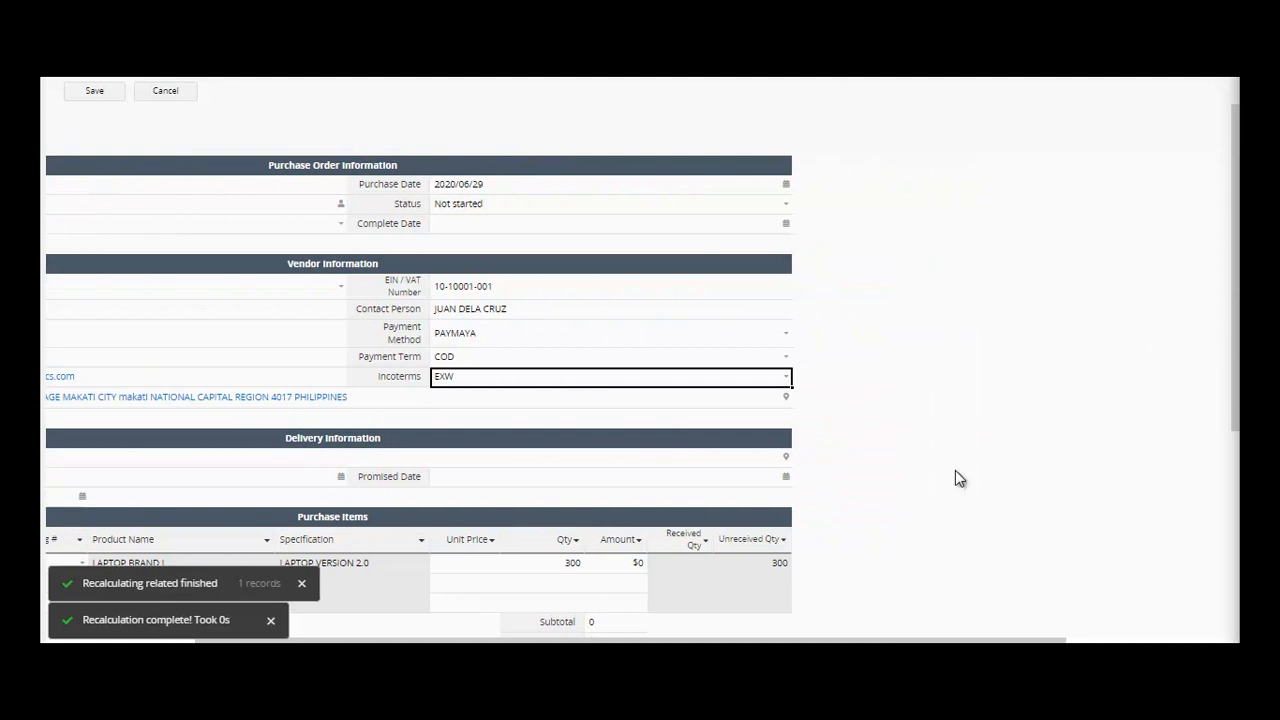
pyautogui.hscroll(-2, 556, 399)
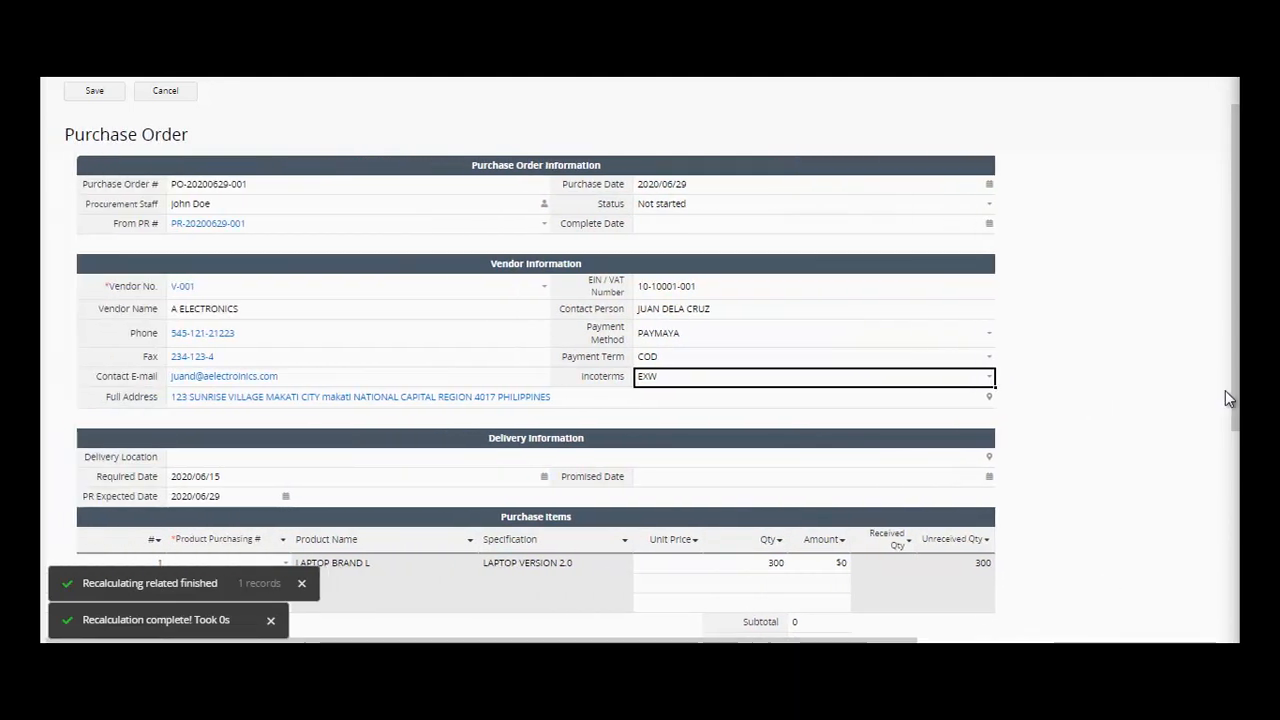
pyautogui.moveTo(1235, 395)
pyautogui.mouseDown()
pyautogui.moveTo(1230, 446)
pyautogui.moveTo(1222, 410)
pyautogui.mouseUp()
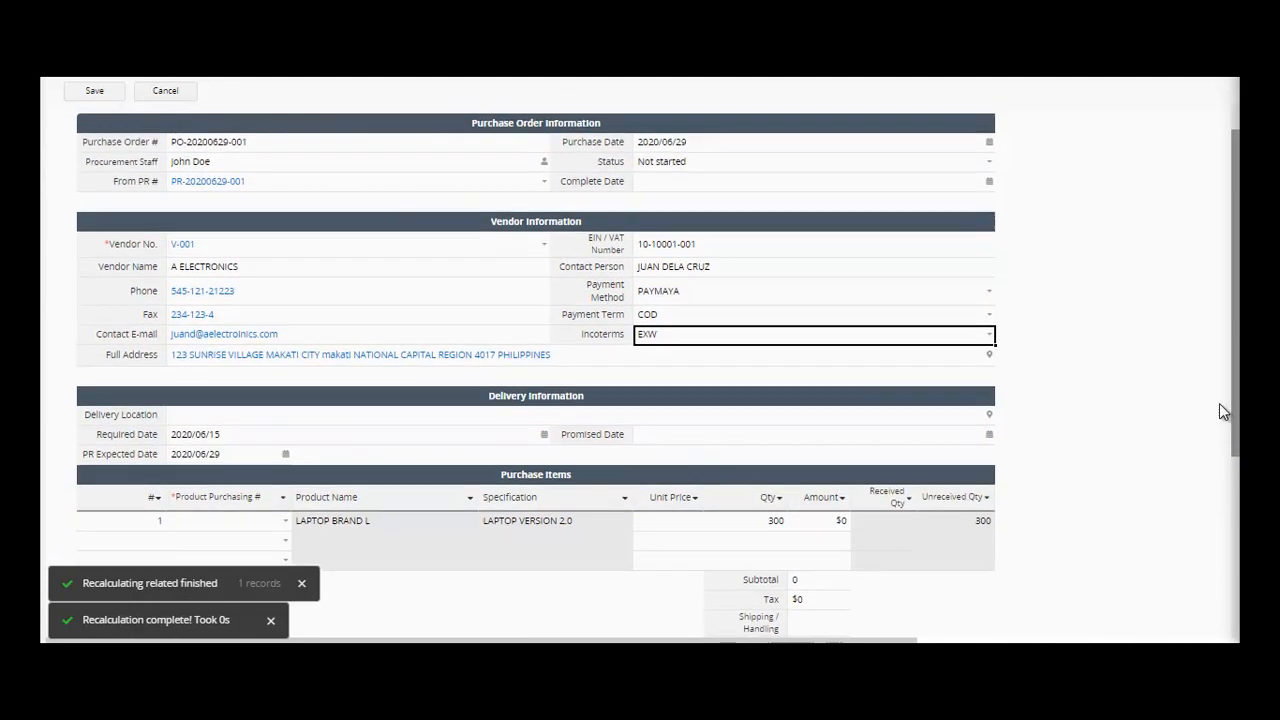
pyautogui.click(989, 184)
pyautogui.click(989, 185)
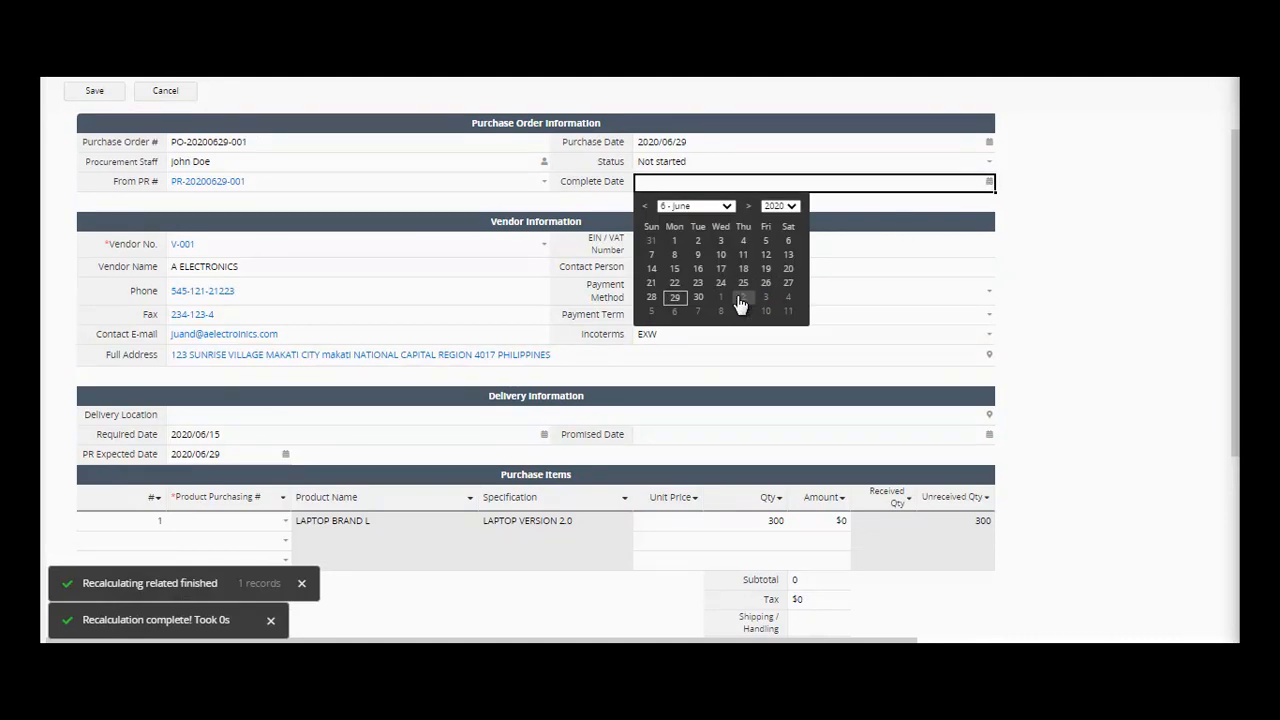
pyautogui.click(673, 312)
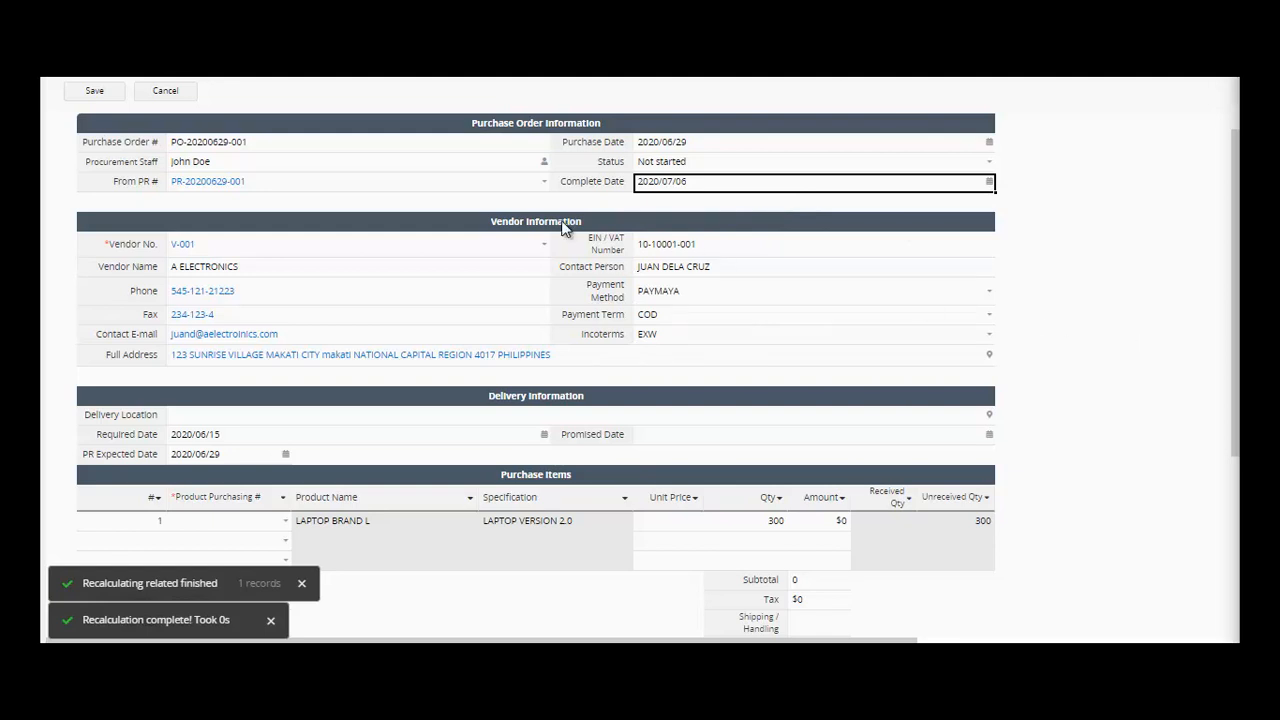
# - Preview vendor V-001's record, then close the preview
pyautogui.click(180, 246)
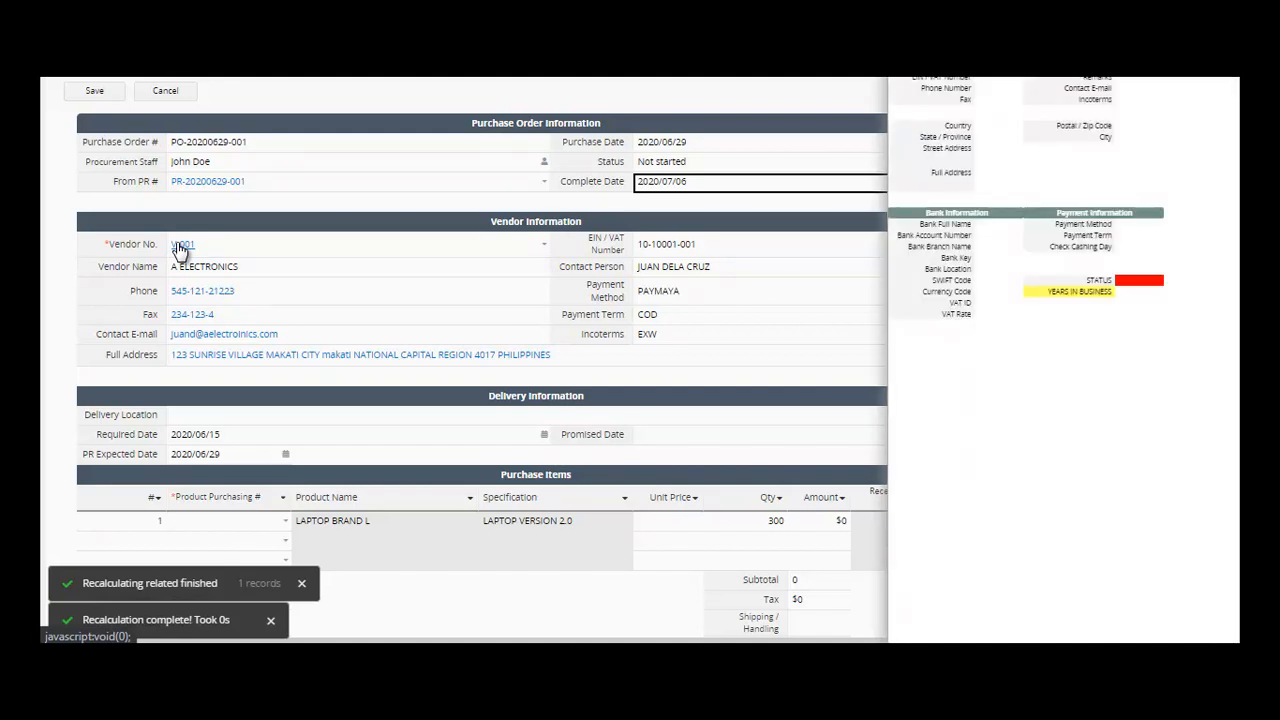
pyautogui.click(357, 272)
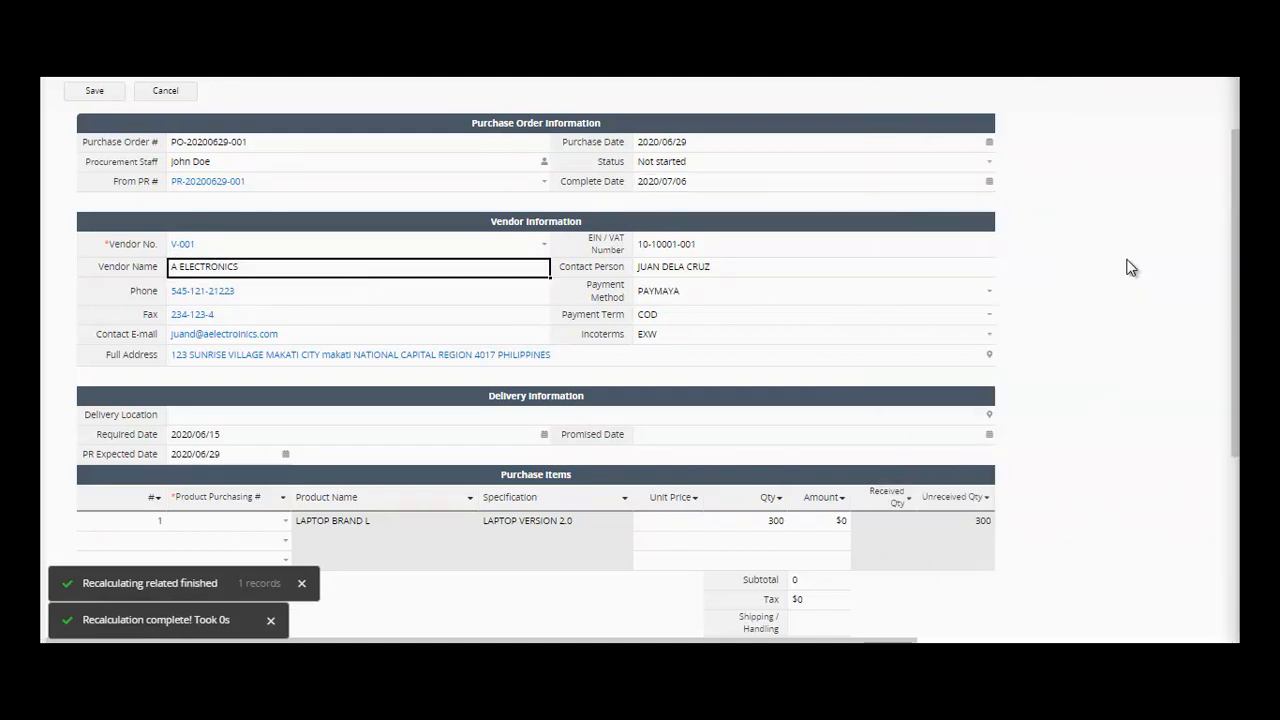
pyautogui.moveTo(1233, 285); pyautogui.dragTo(1236, 365)
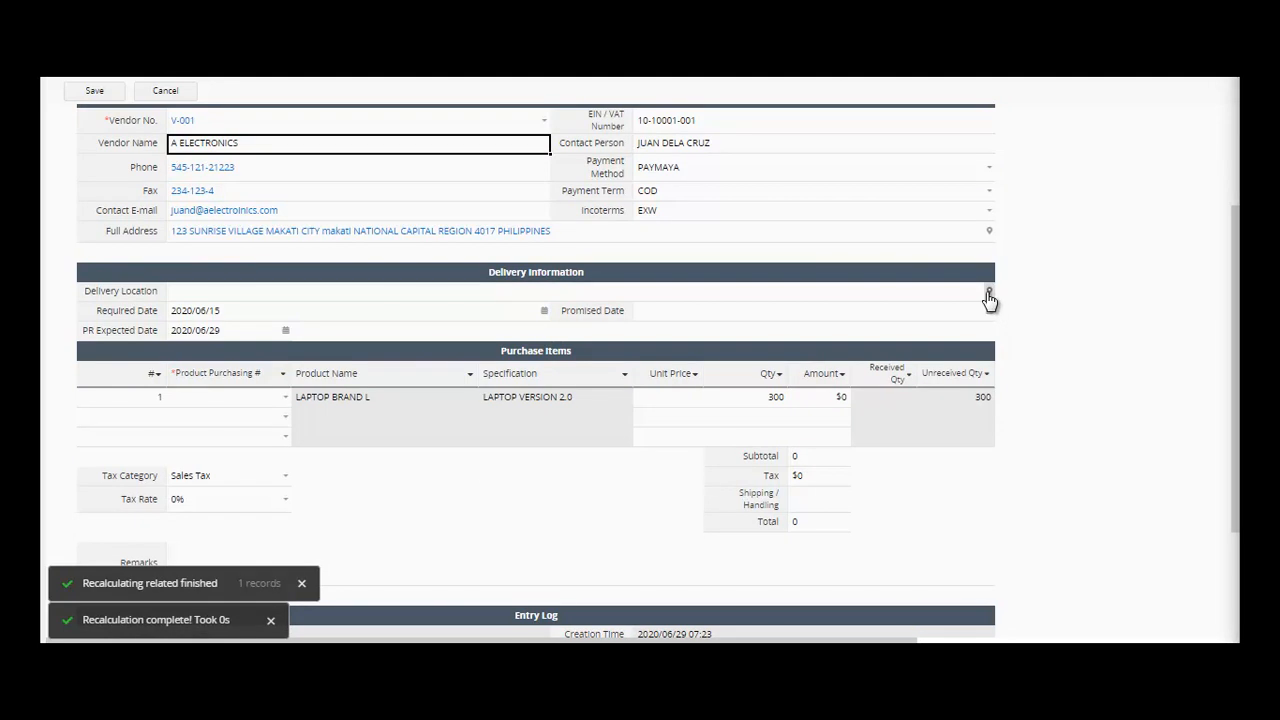
# - Pin a Batangas City spot as Delivery Location, giving Unnamed Road, Batangas, Philippines
pyautogui.click(988, 294)
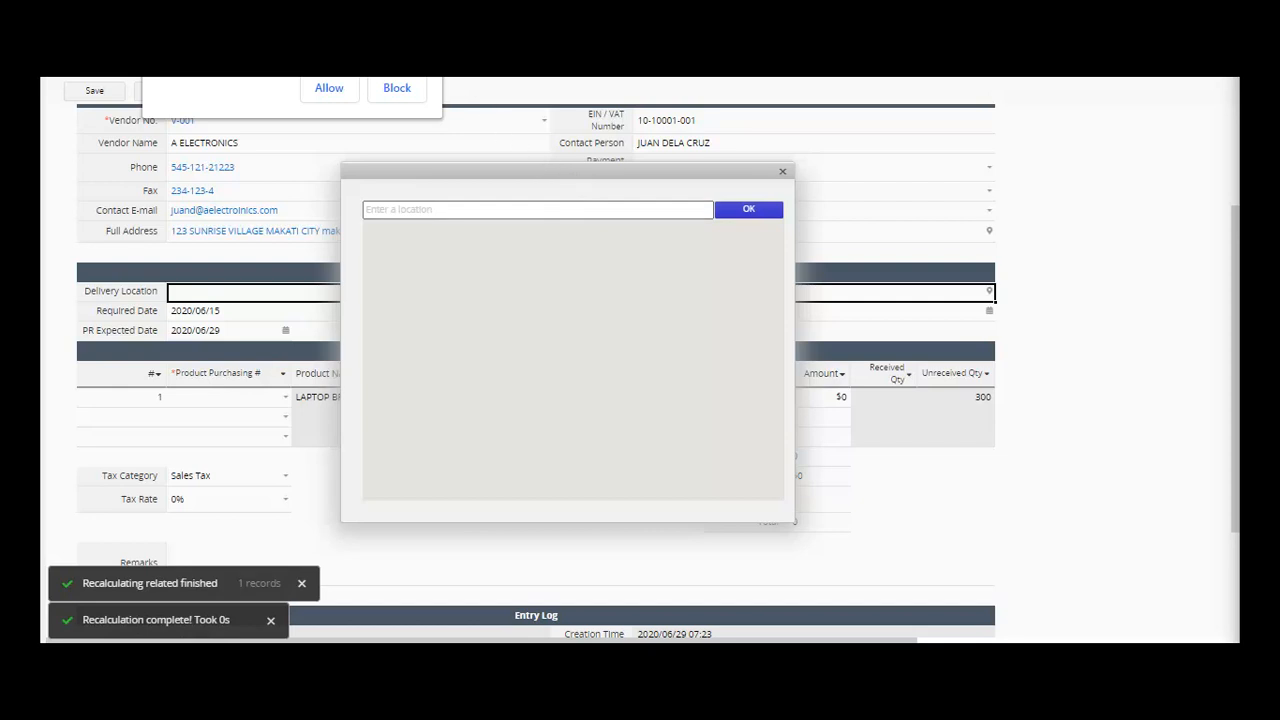
pyautogui.click(461, 212)
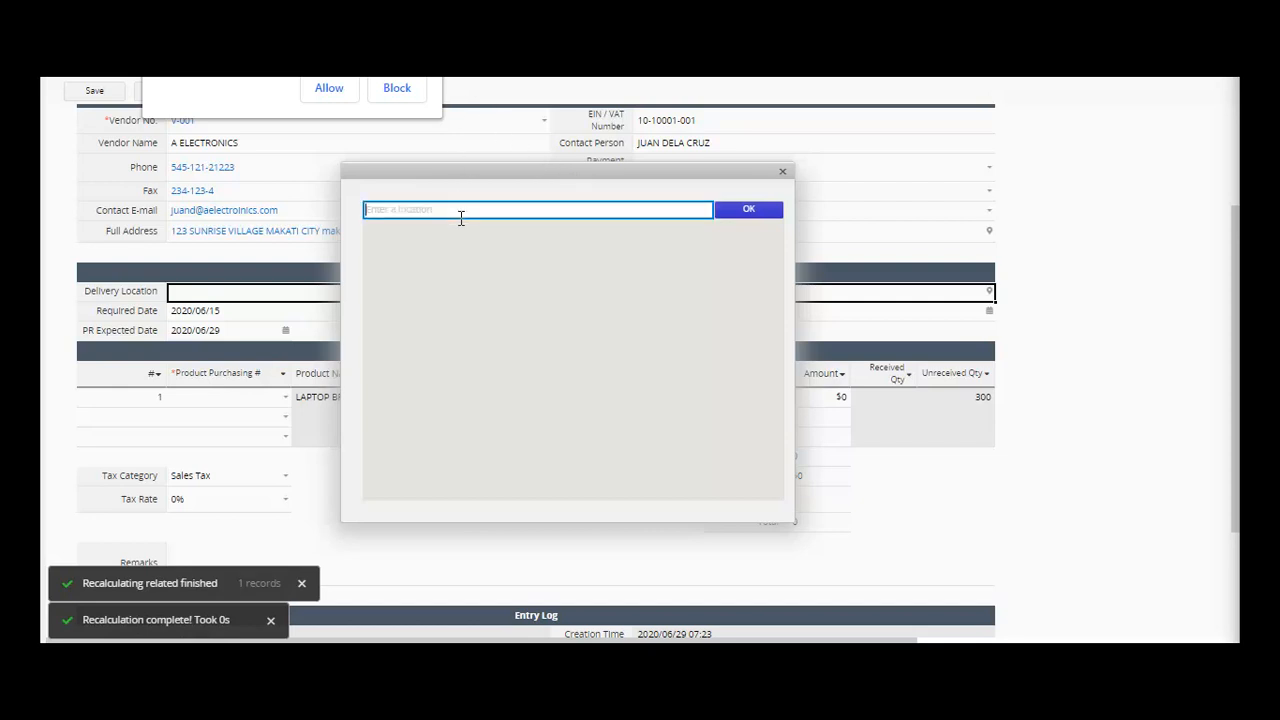
pyautogui.write('CAVITE')
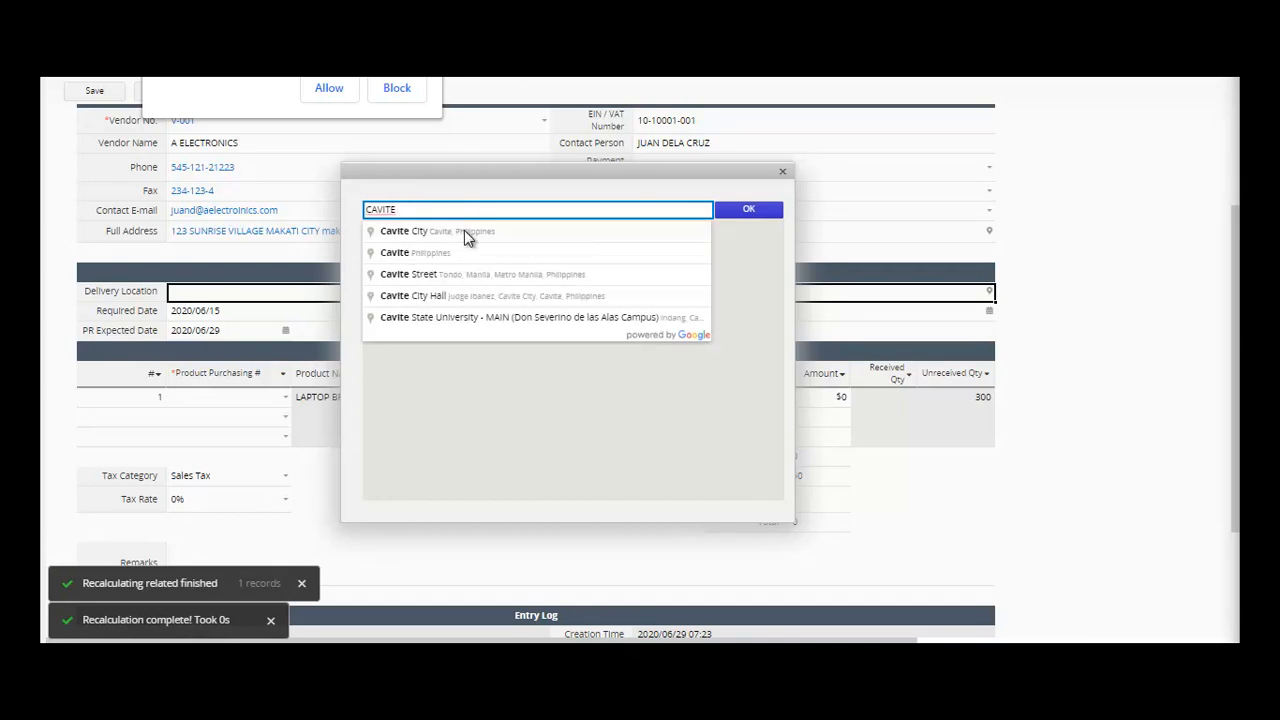
pyautogui.click(464, 230)
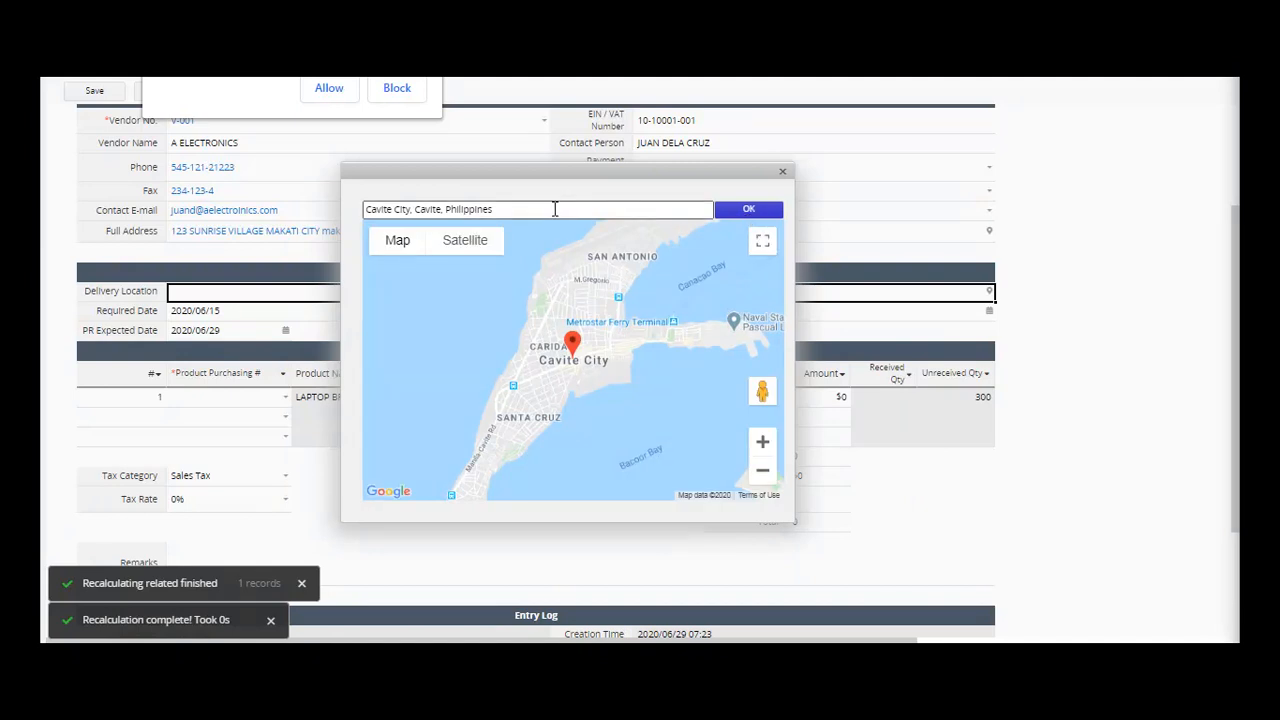
pyautogui.moveTo(555, 209); pyautogui.dragTo(335, 215)
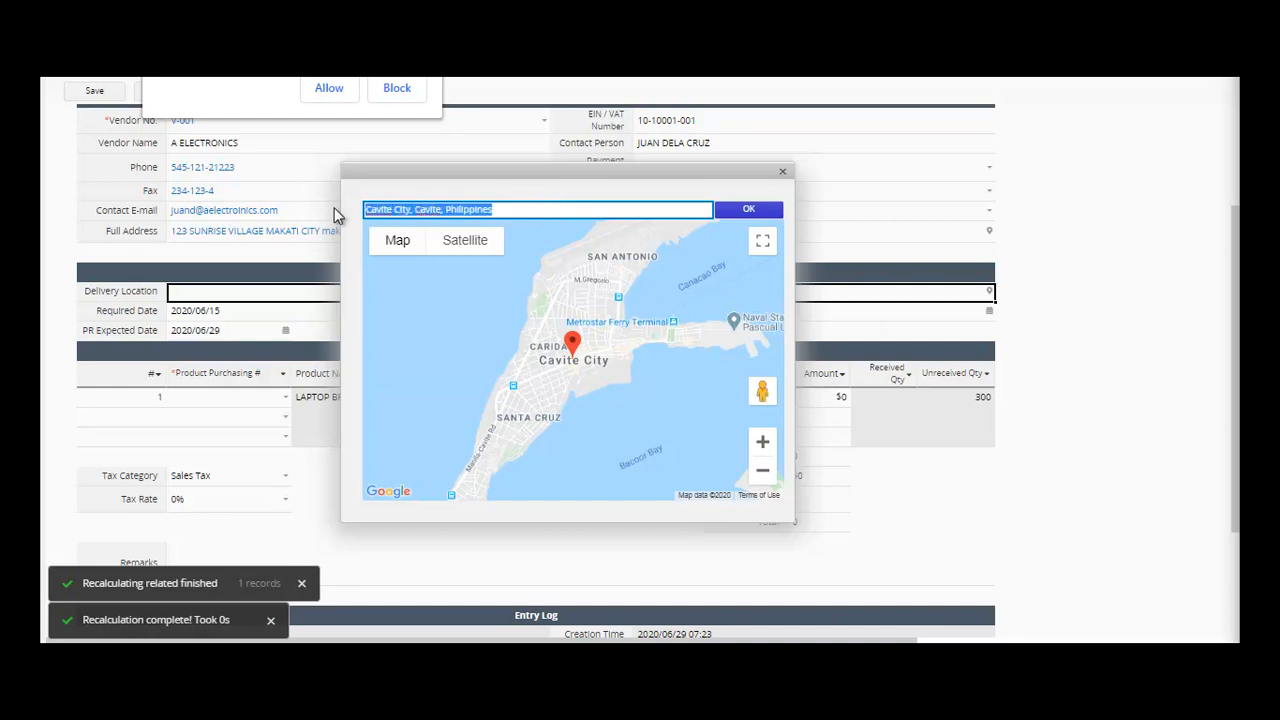
pyautogui.write('ab')
pyautogui.press('BackSpace')
pyautogui.press('BackSpace')
pyautogui.write('BATAN')
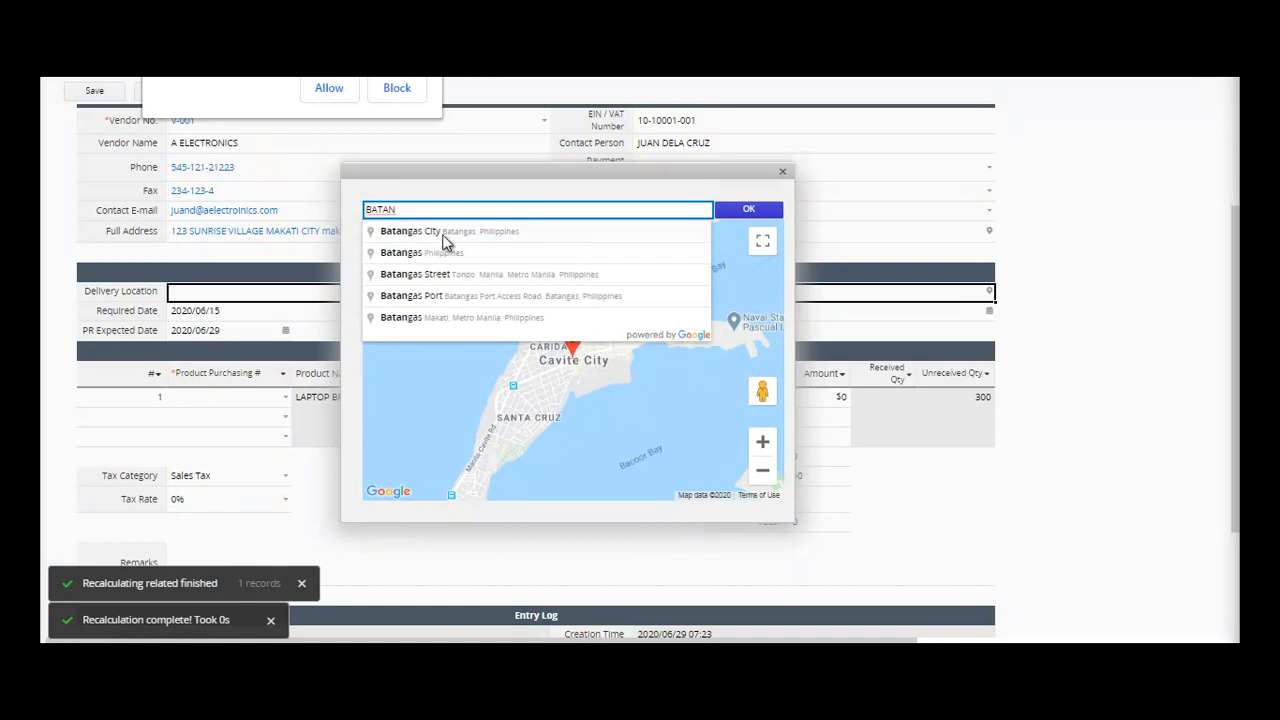
pyautogui.click(443, 236)
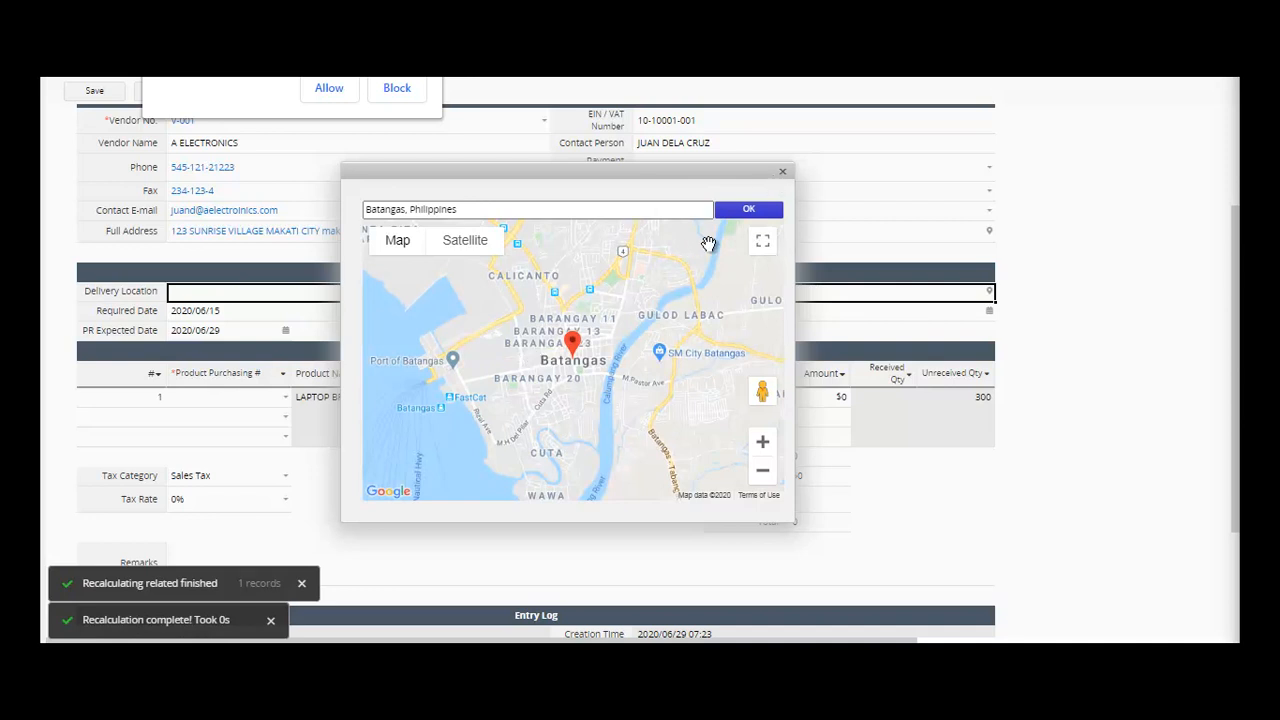
pyautogui.click(768, 222)
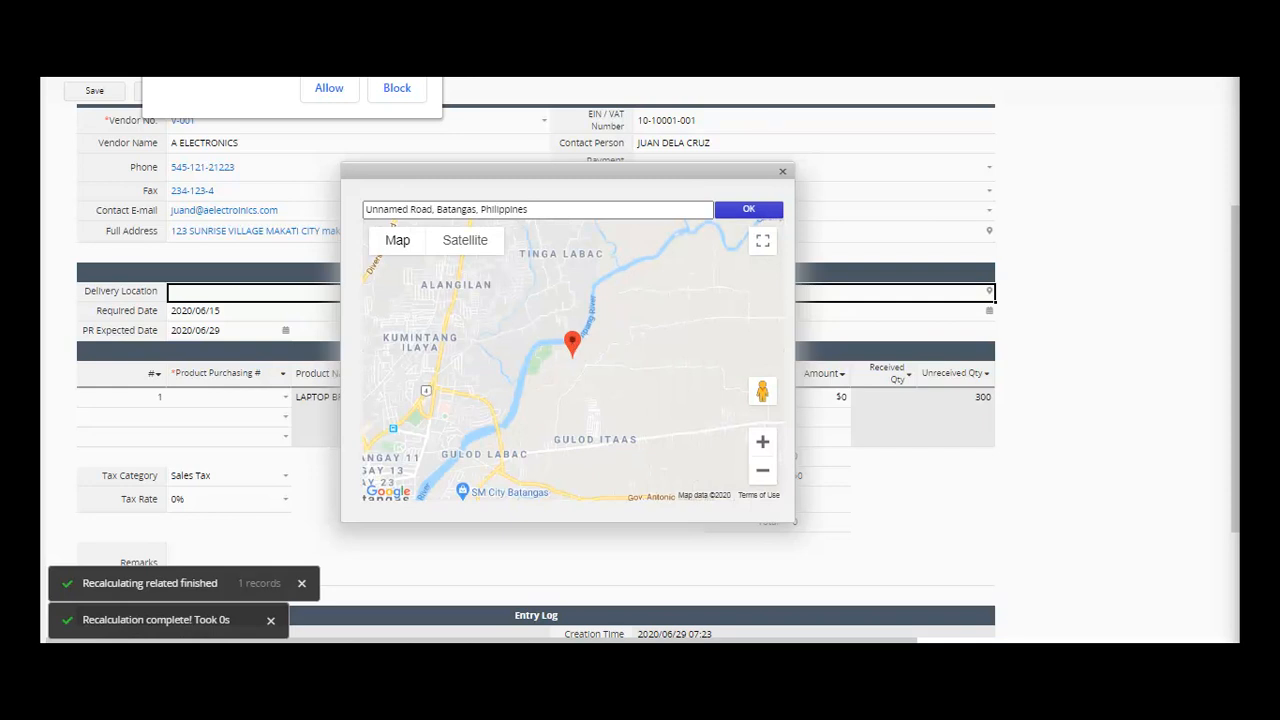
pyautogui.click(749, 209)
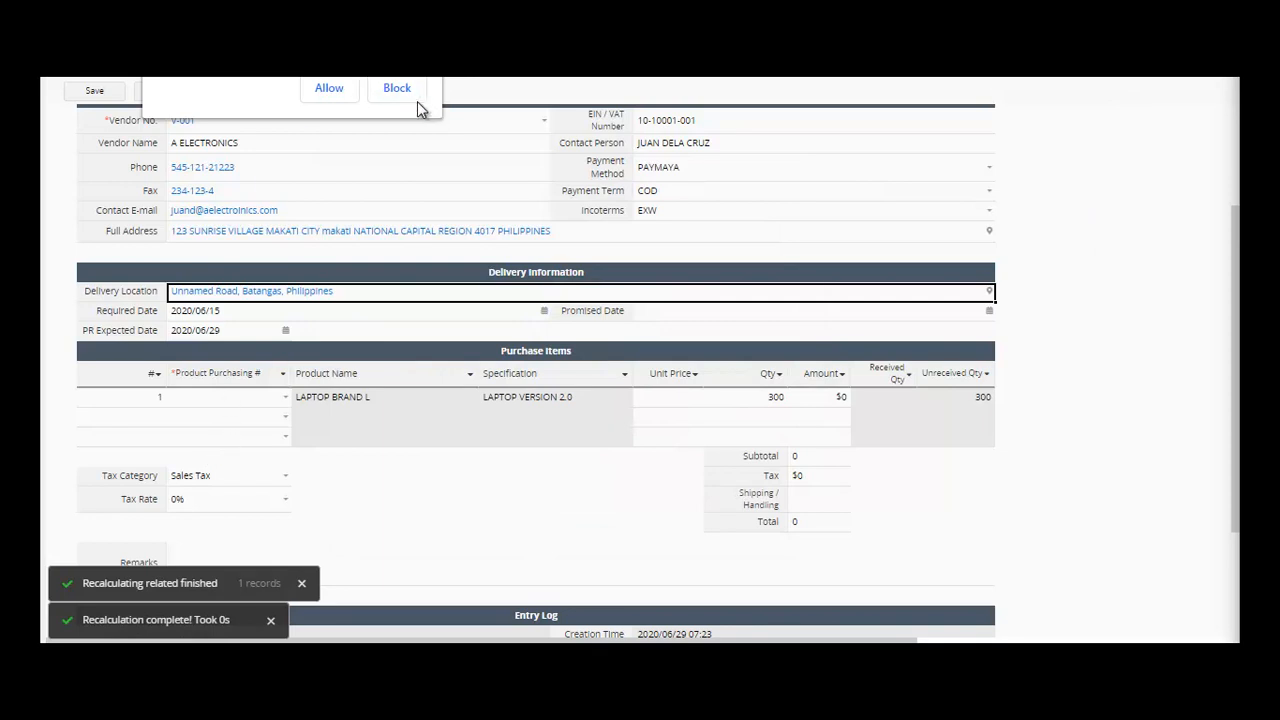
# - Add LAPTOP BRAND L as the purchase item, giving unit price $250 and amount $75,000
pyautogui.click(427, 14)
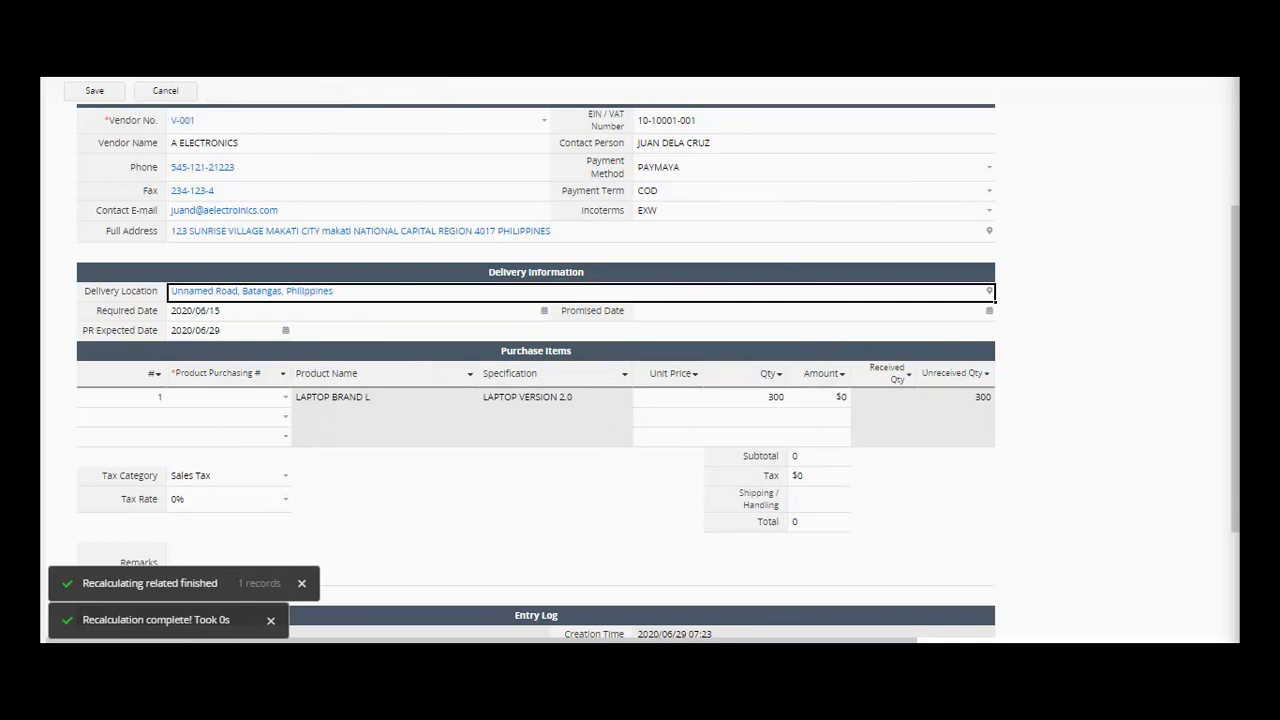
pyautogui.click(286, 399)
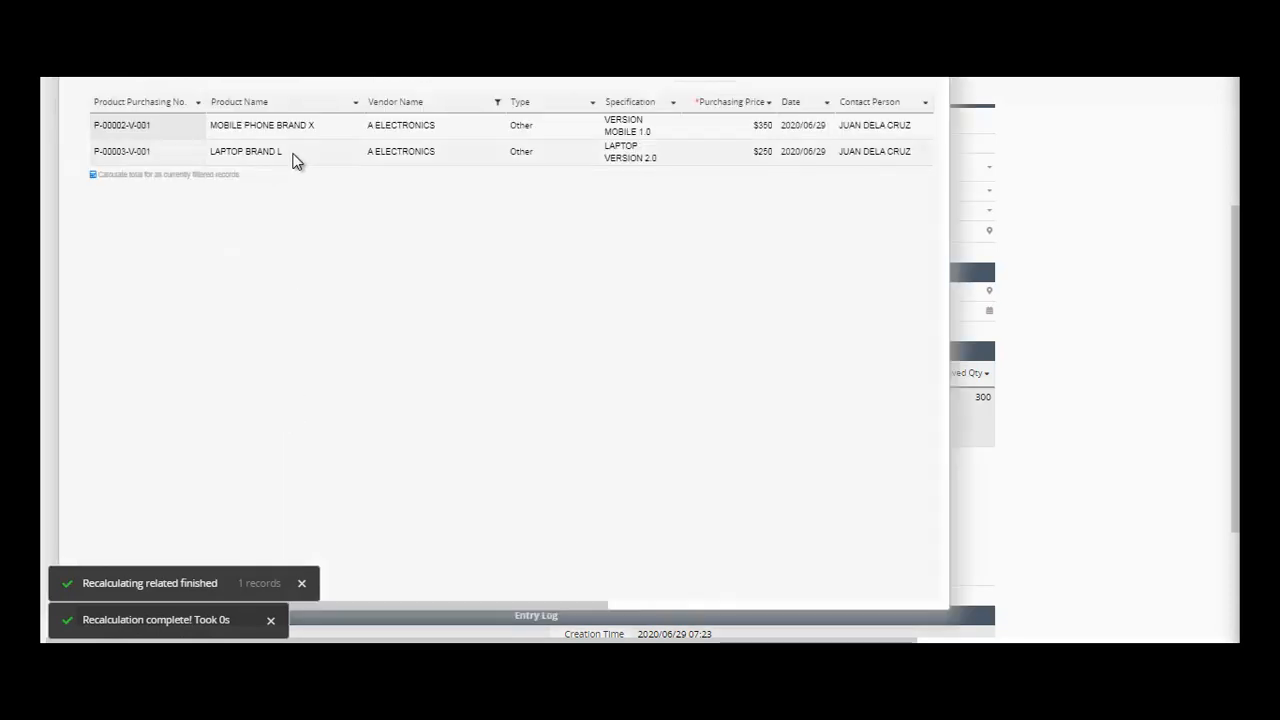
pyautogui.click(193, 155)
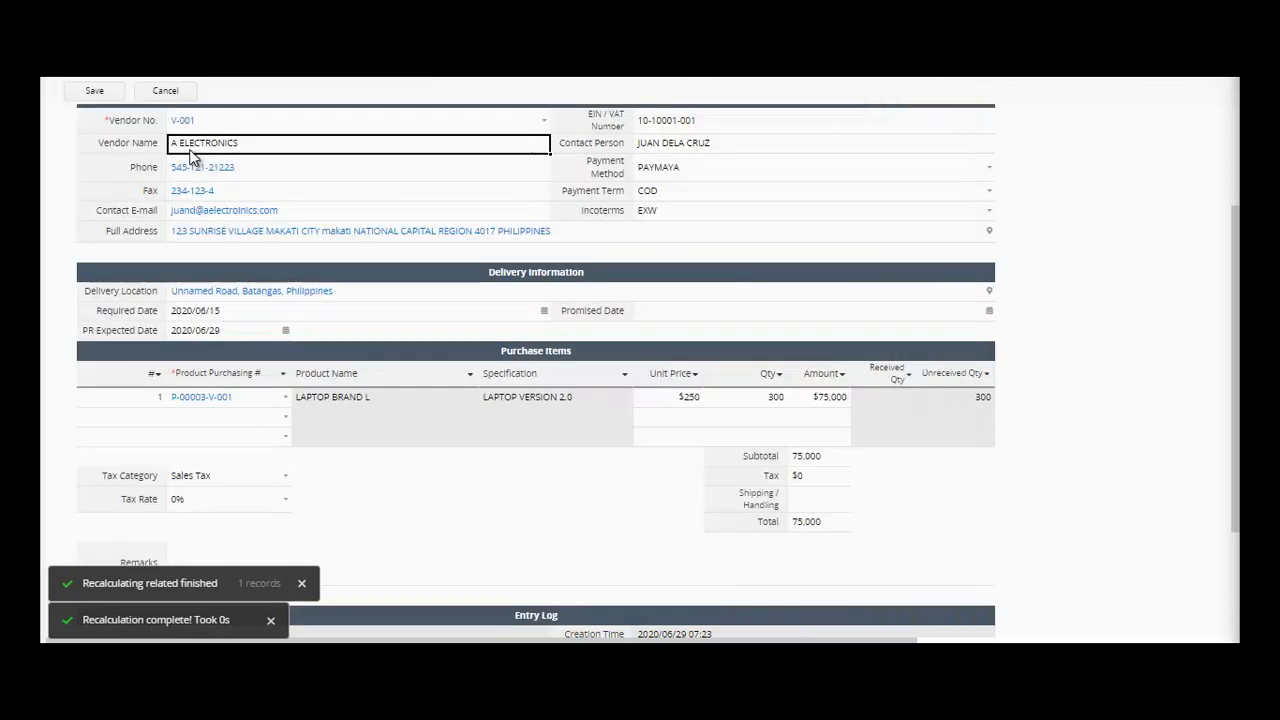
pyautogui.click(762, 400)
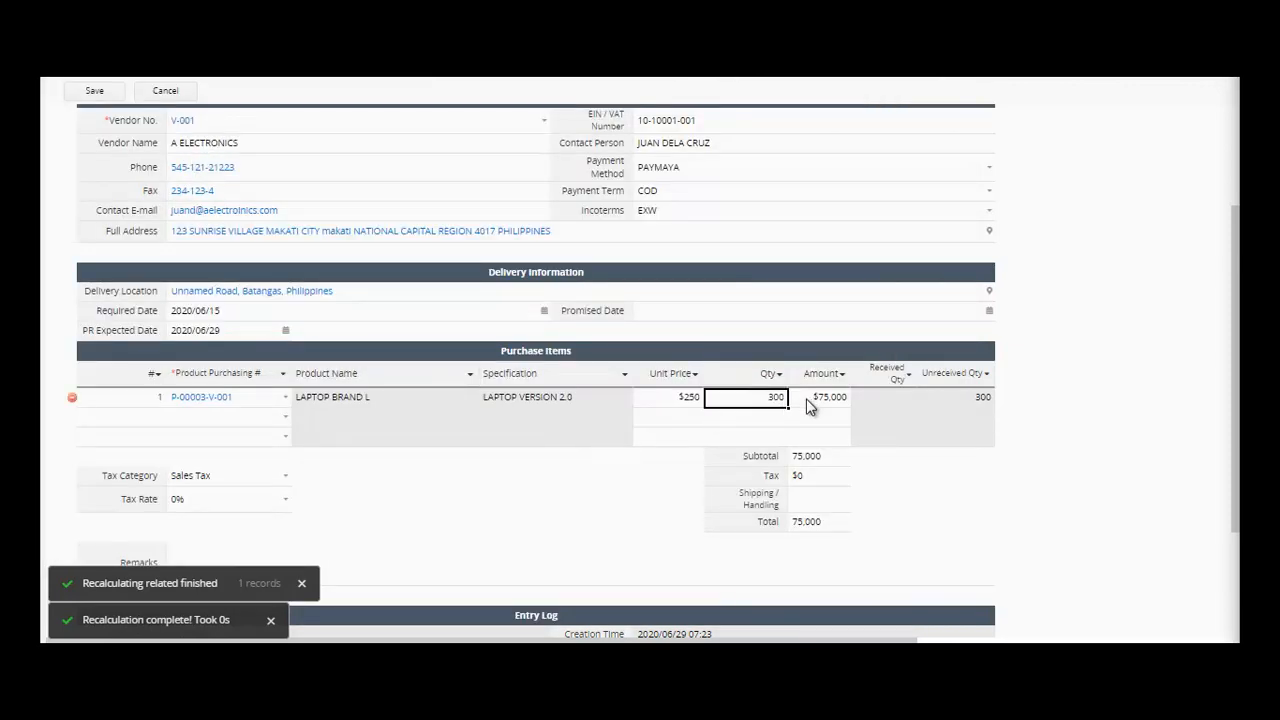
pyautogui.click(806, 399)
# - Enter a $120 shipping/handling charge and fill Tax Rate, bringing the total to 75,120
pyautogui.click(818, 502)
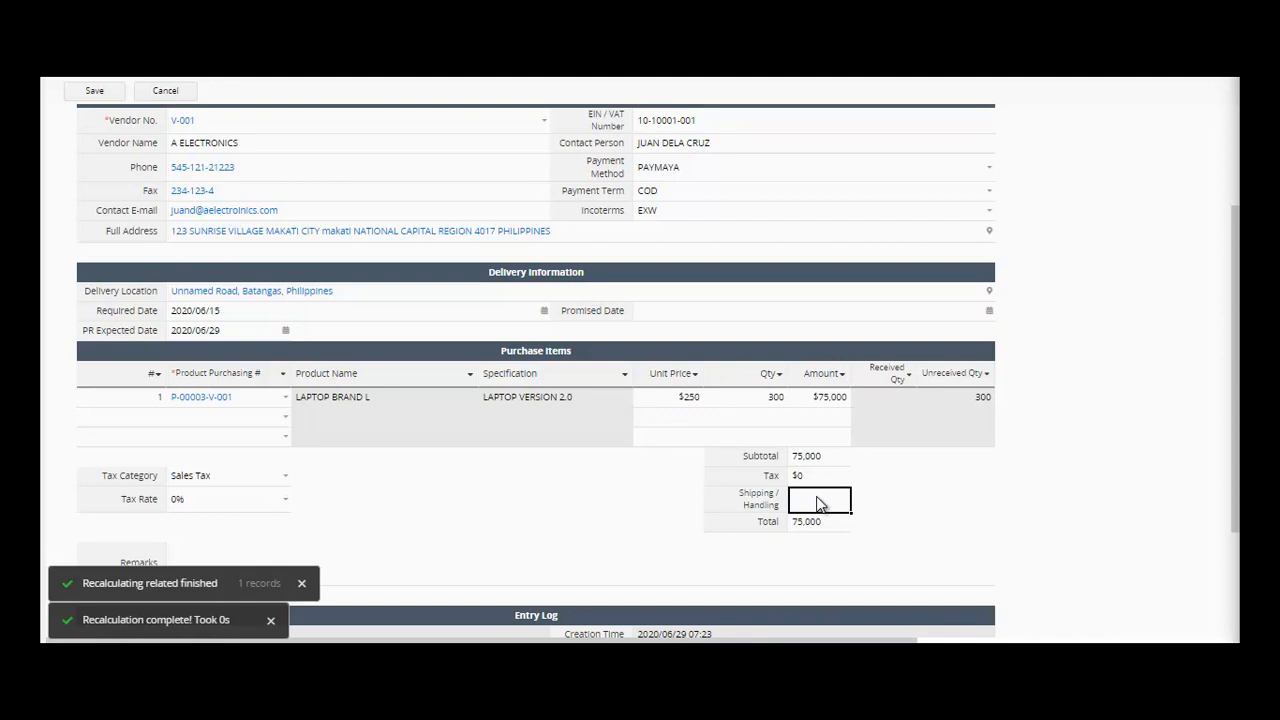
pyautogui.write('120')
pyautogui.write('12')
pyautogui.click(831, 505)
pyautogui.click(834, 522)
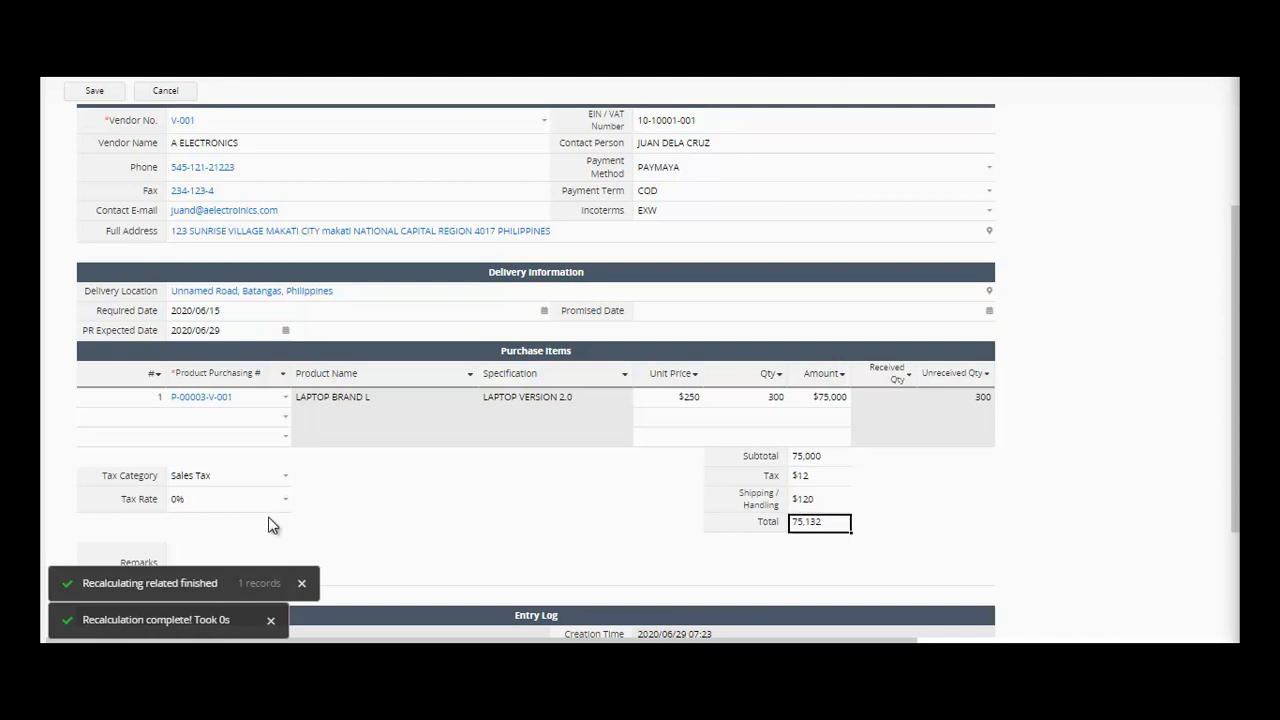
pyautogui.click(249, 505)
pyautogui.write('12')
pyautogui.click(463, 558)
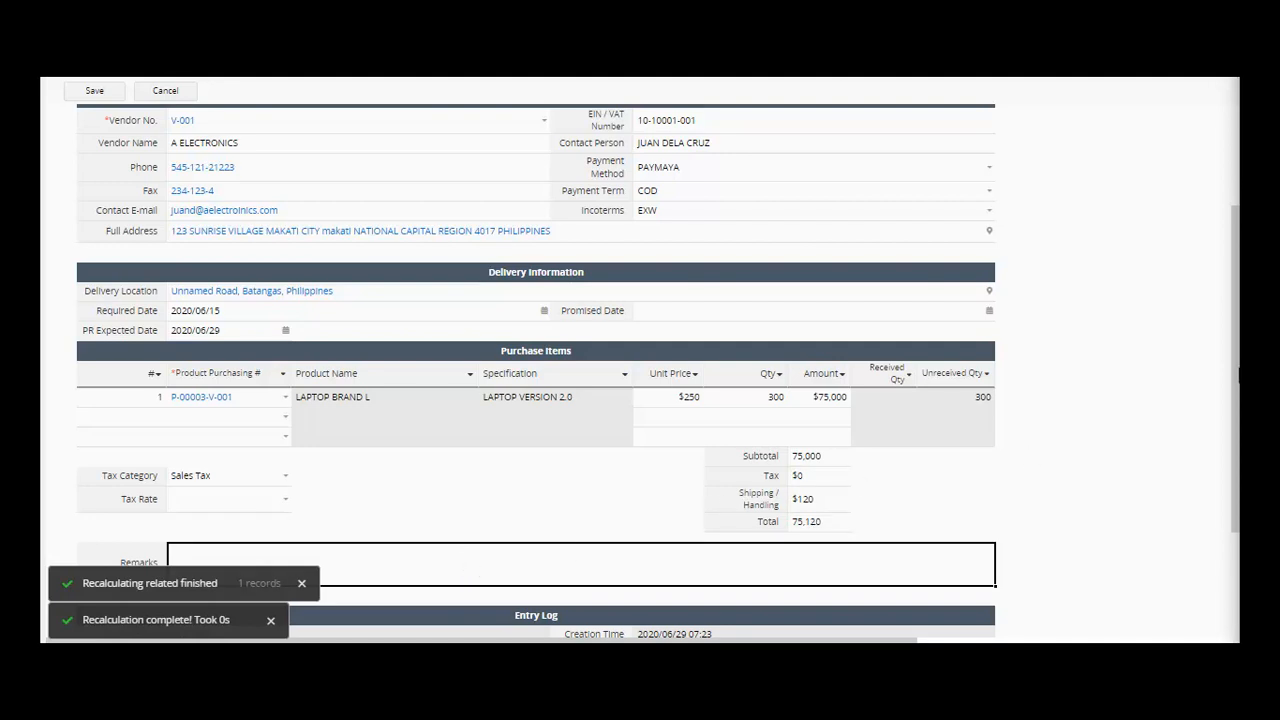
pyautogui.moveTo(1236, 415); pyautogui.dragTo(1237, 568)
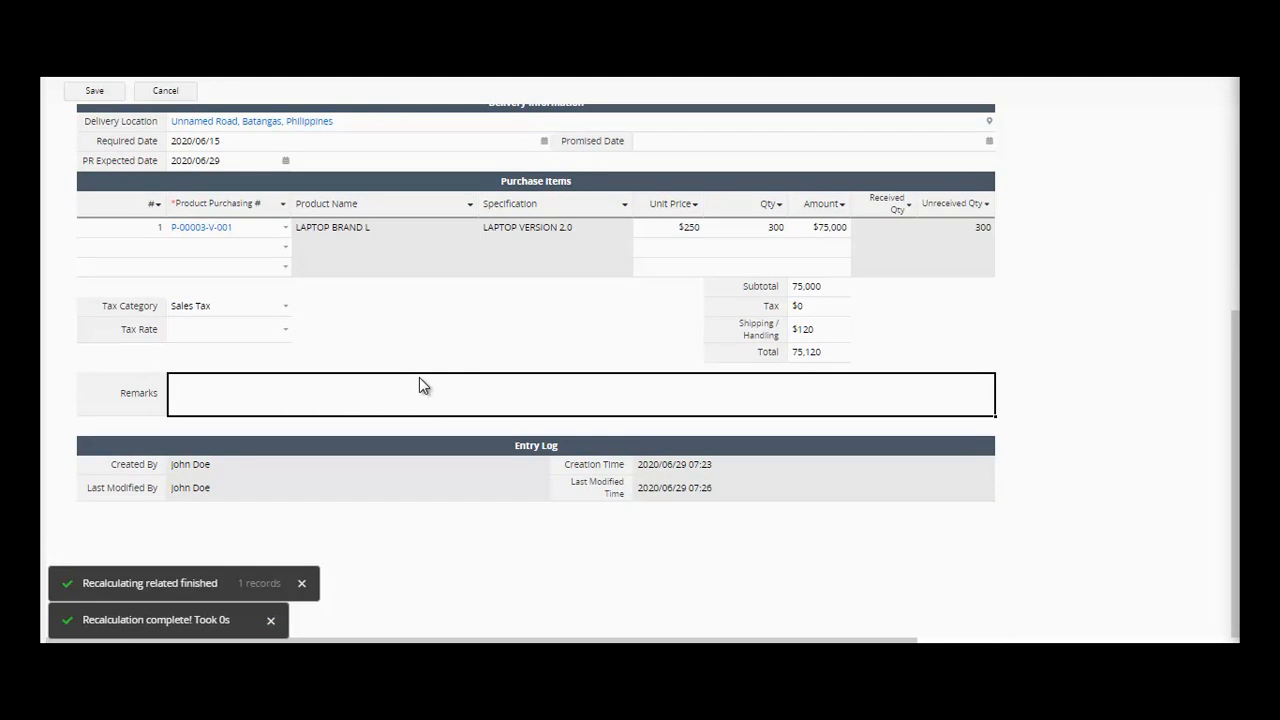
# - Type READY FOR PURCHASE in Remarks and save the 75,120 purchase order
pyautogui.write('READY FOR PURCHJASE')
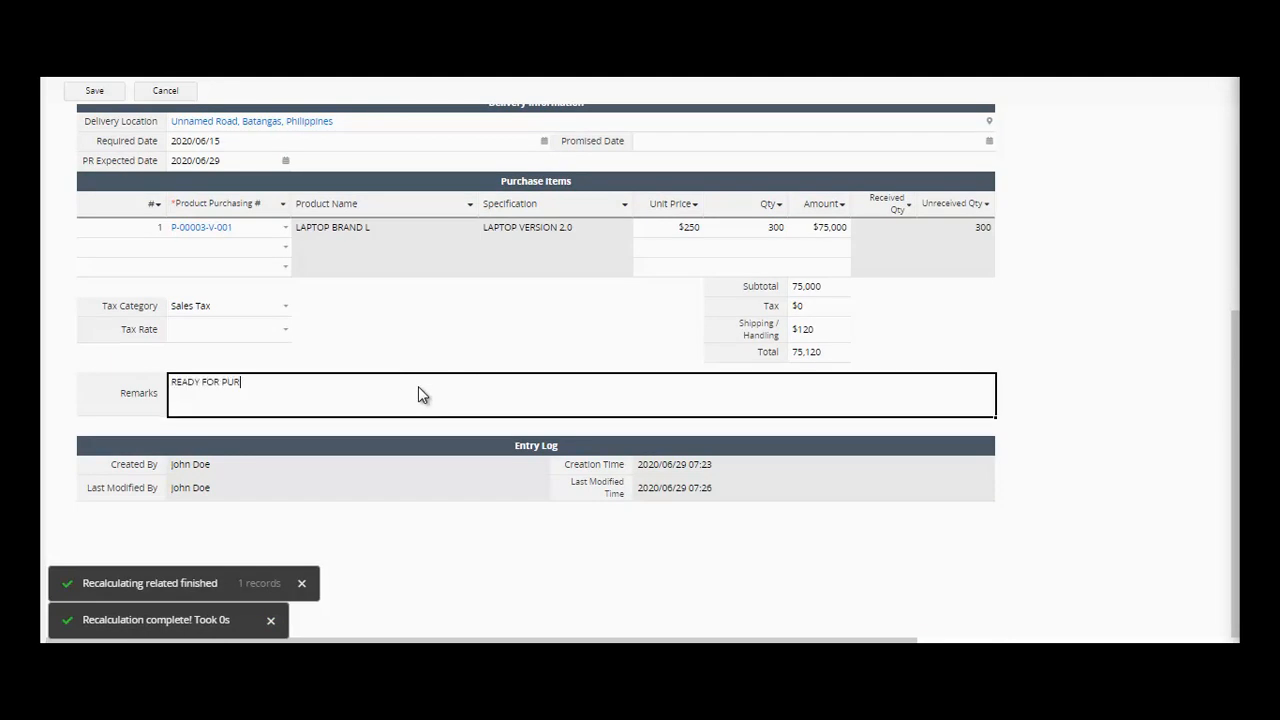
pyautogui.press('BackSpace')
pyautogui.press('BackSpace')
pyautogui.press('BackSpace')
pyautogui.press('BackSpace')
pyautogui.write('ASE')
pyautogui.click(112, 103)
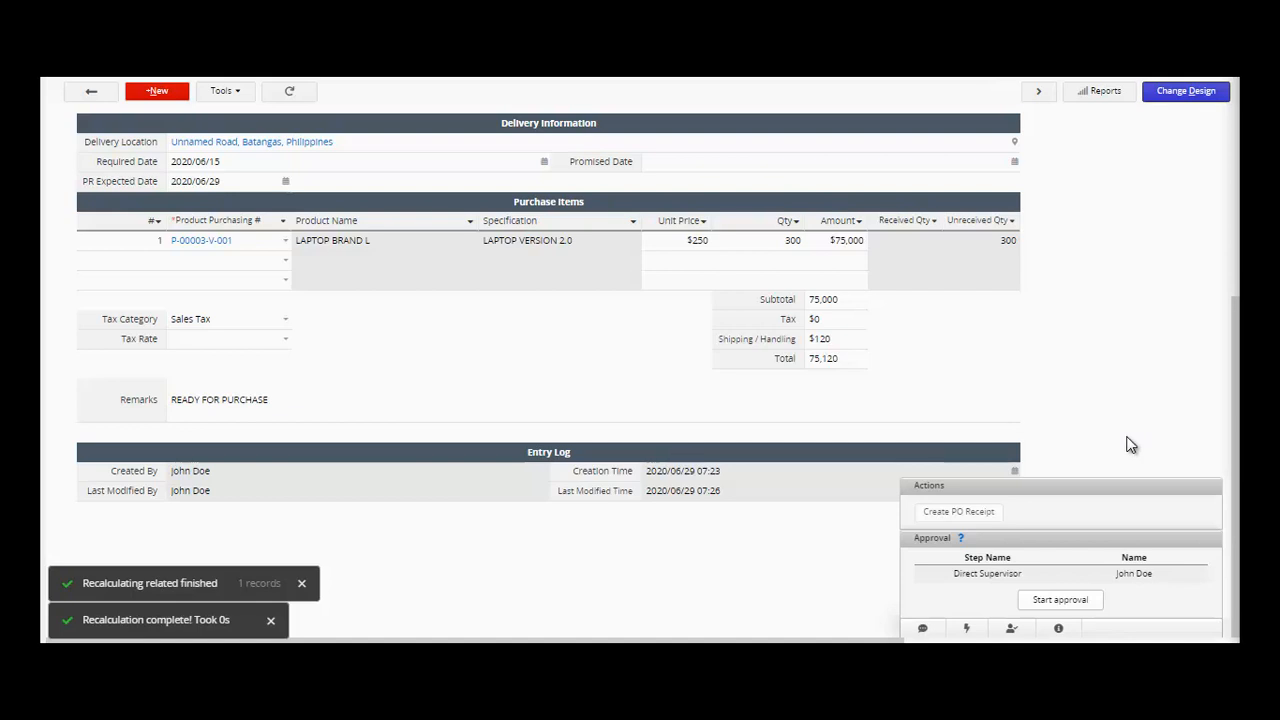
# - Start approval on the purchase order, sending it to the direct supervisor
pyautogui.moveTo(1234, 370); pyautogui.dragTo(1238, 455)
pyautogui.click(1060, 608)
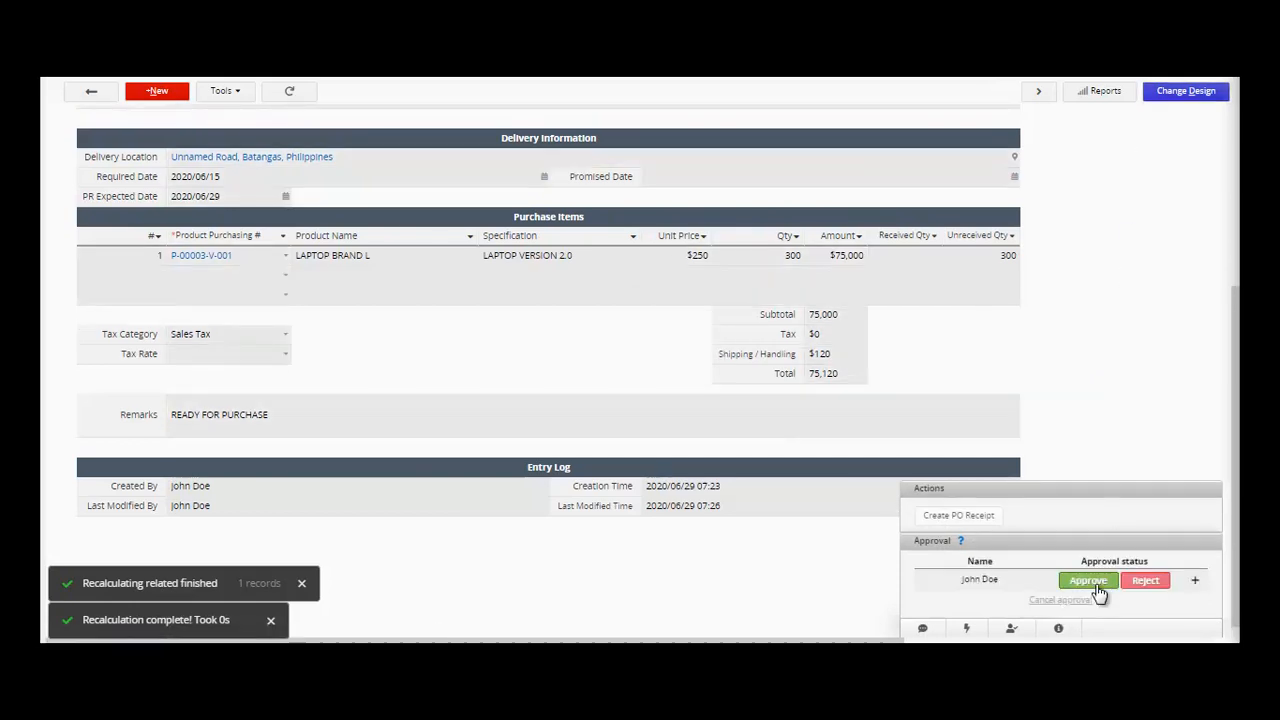
# - Approve the purchase order with the reason REQUIREMENT FOR THE PROJECT
pyautogui.click(1092, 589)
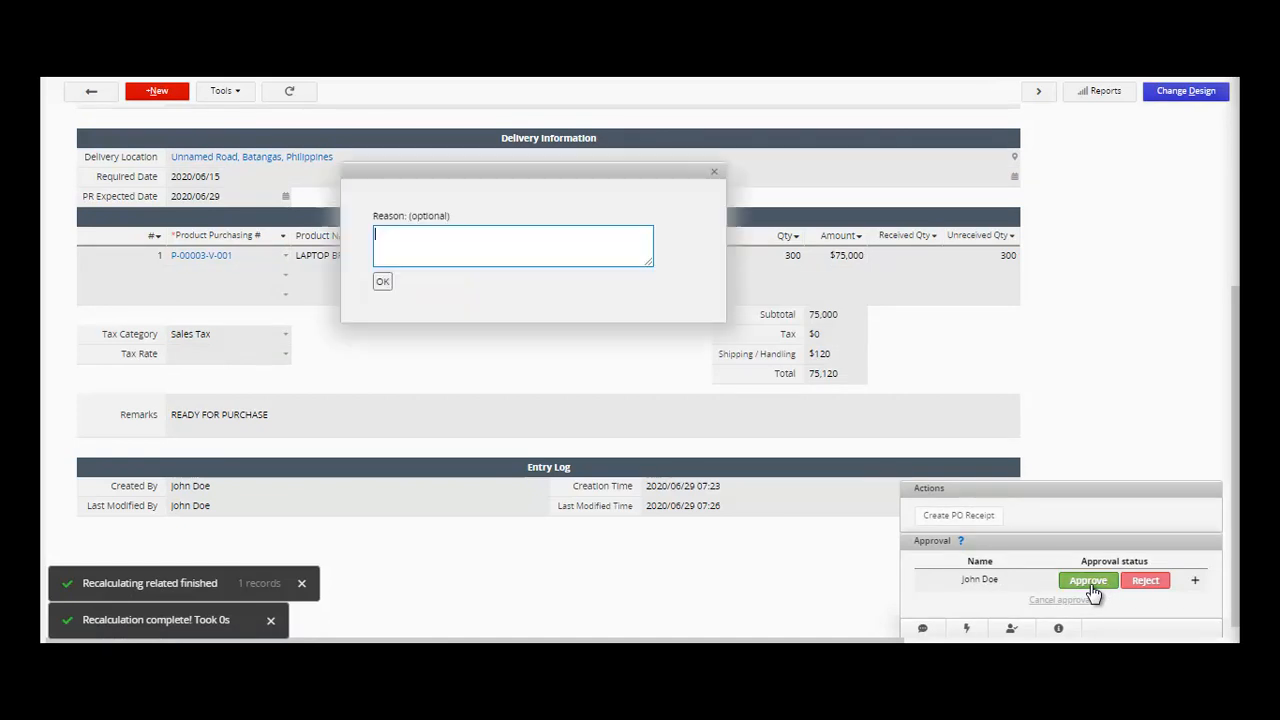
pyautogui.write('REUIQRED')
pyautogui.press('BackSpace')
pyautogui.press('BackSpace')
pyautogui.press('BackSpace')
pyautogui.press('BackSpace')
pyautogui.press('BackSpace')
pyautogui.press('BackSpace')
pyautogui.write('RERE')
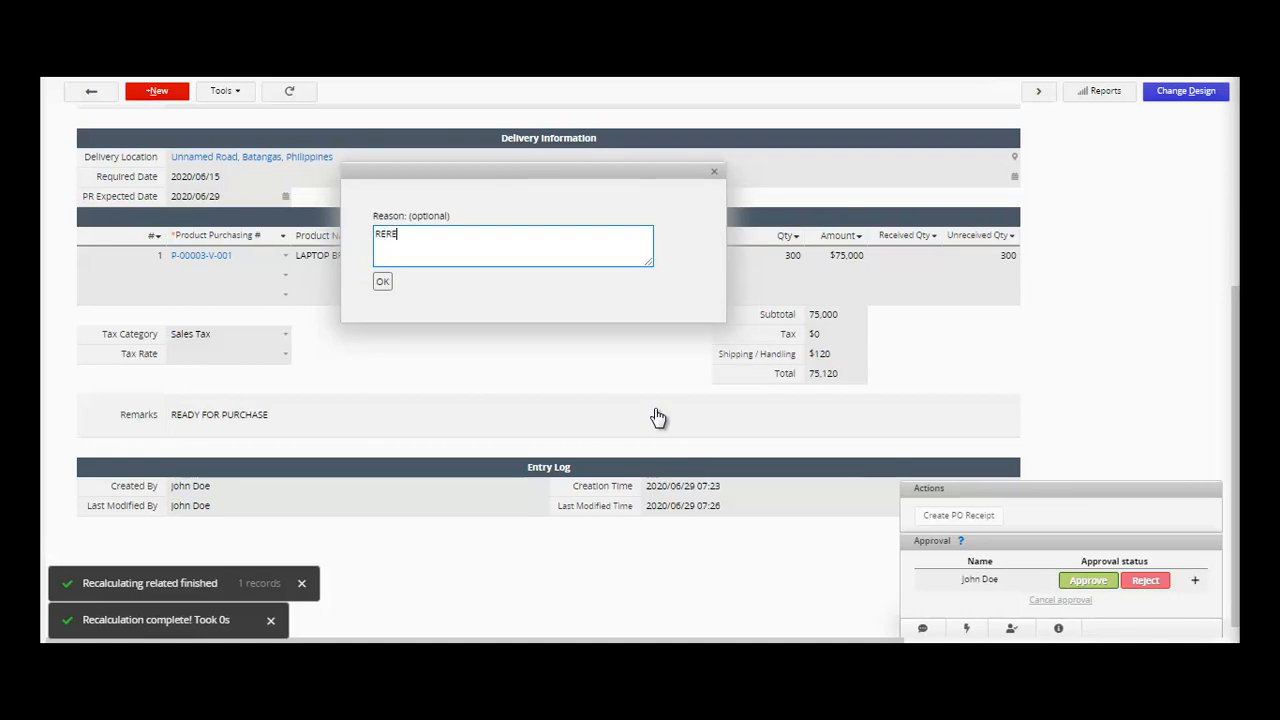
pyautogui.press('BackSpace')
pyautogui.press('BackSpace')
pyautogui.write('QUIREMENT FOIR T')
pyautogui.press('BackSpace')
pyautogui.press('BackSpace')
pyautogui.press('BackSpace')
pyautogui.press('BackSpace')
pyautogui.write('R THE PRIOJECT')
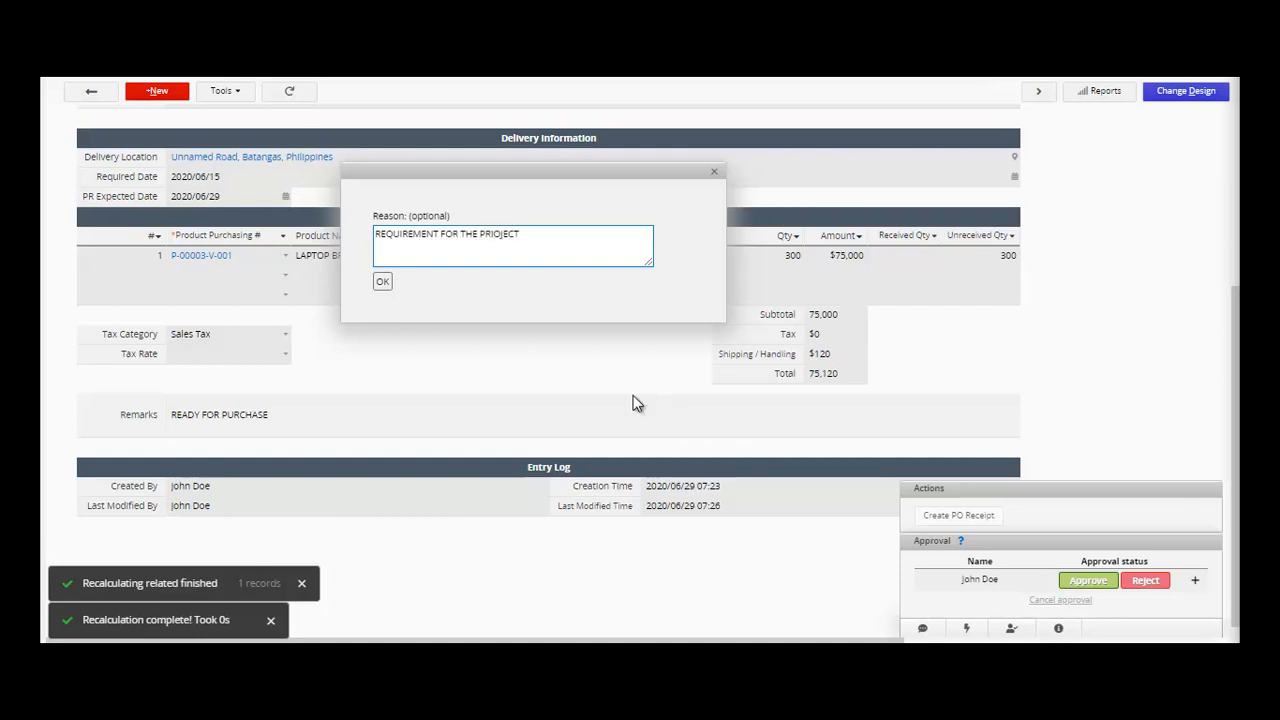
pyautogui.press('BackSpace')
pyautogui.press('BackSpace')
pyautogui.press('BackSpace')
pyautogui.press('BackSpace')
pyautogui.press('BackSpace')
pyautogui.press('BackSpace')
pyautogui.write('OJECT')
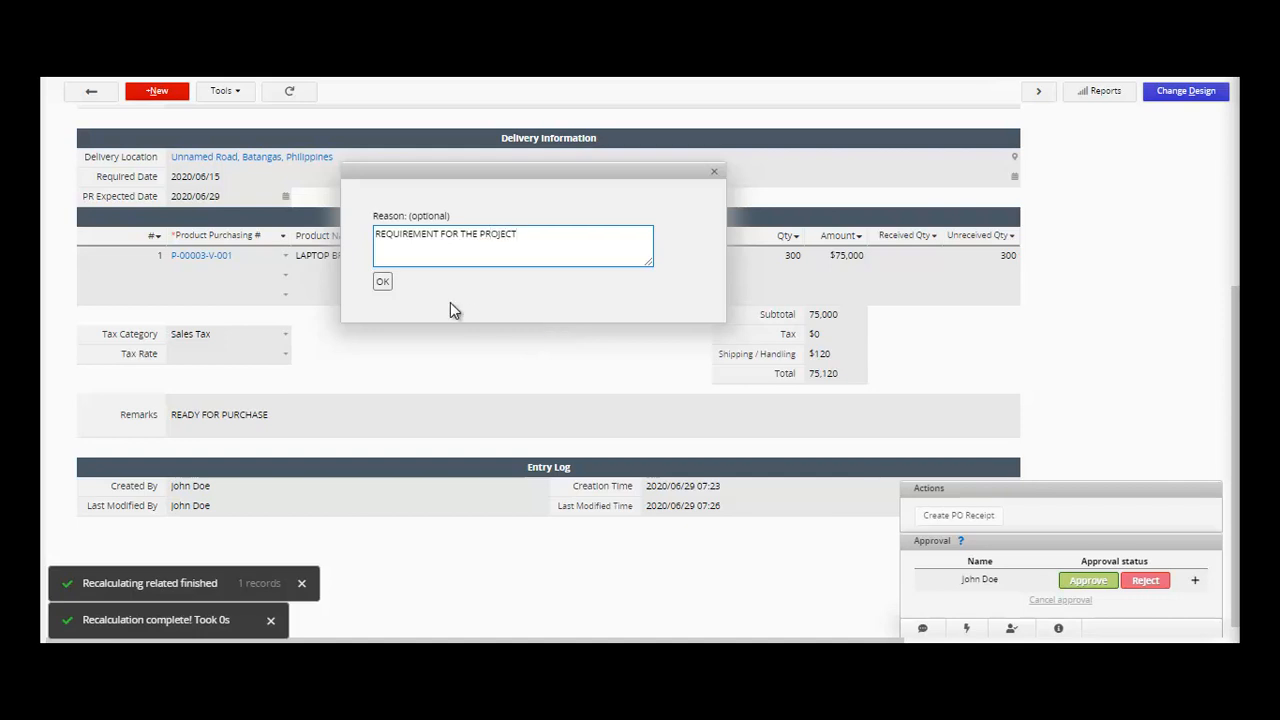
pyautogui.click(383, 283)
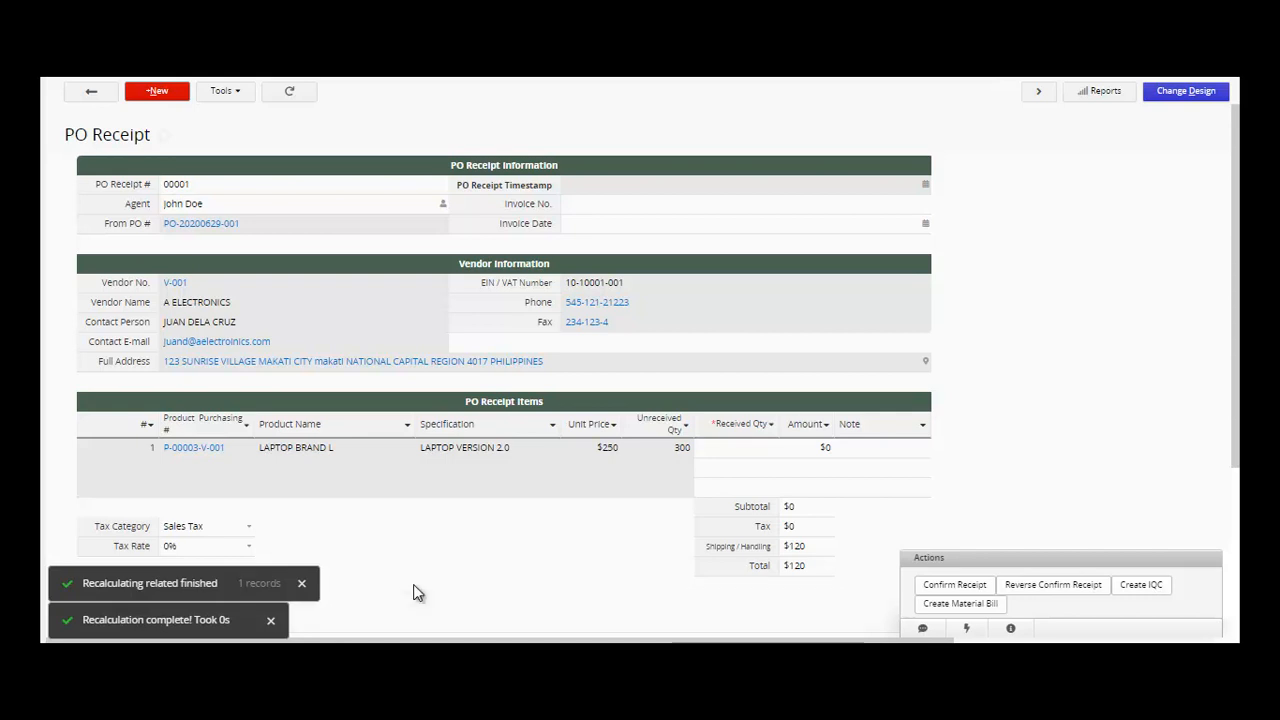
pyautogui.moveTo(271, 78)
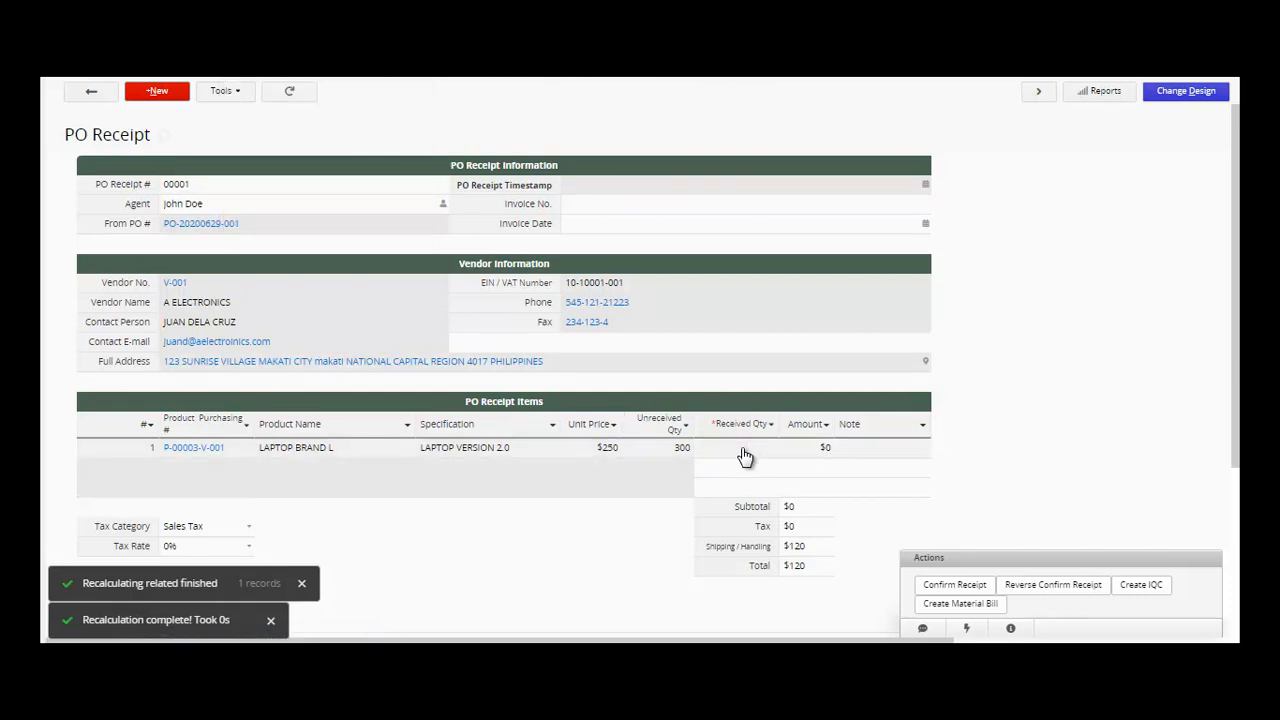
pyautogui.click(183, 449)
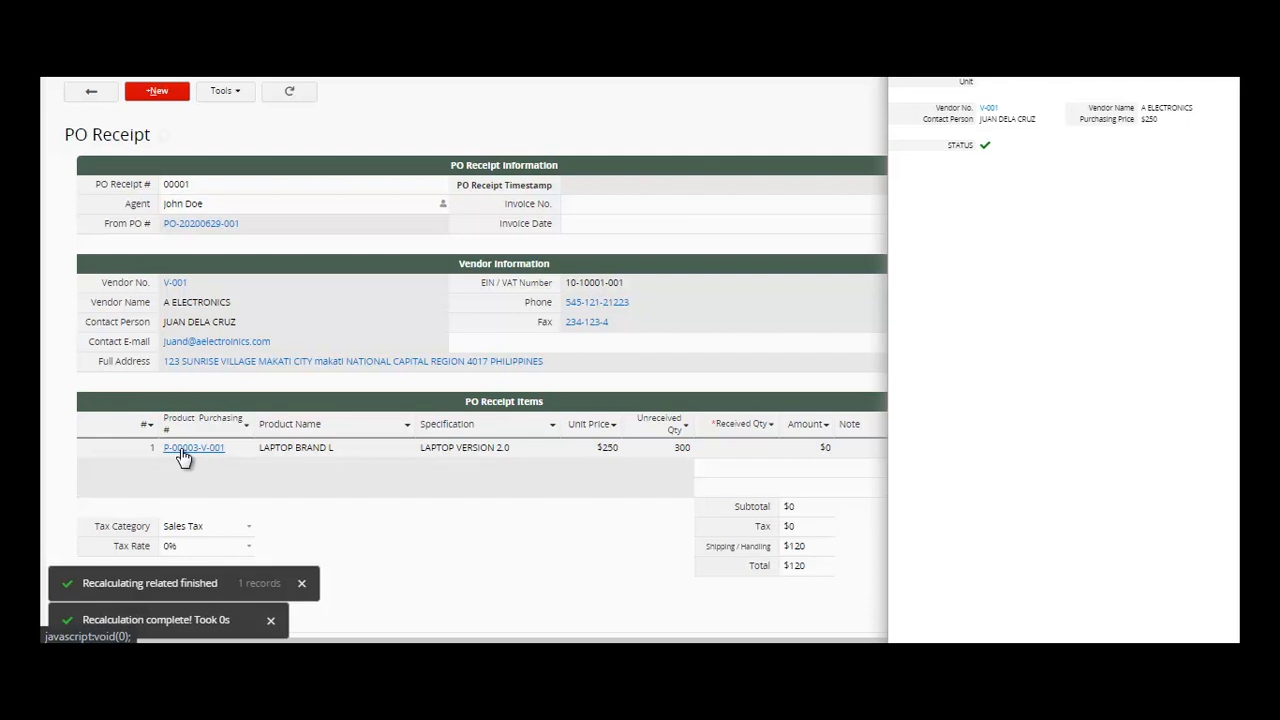
pyautogui.click(988, 110)
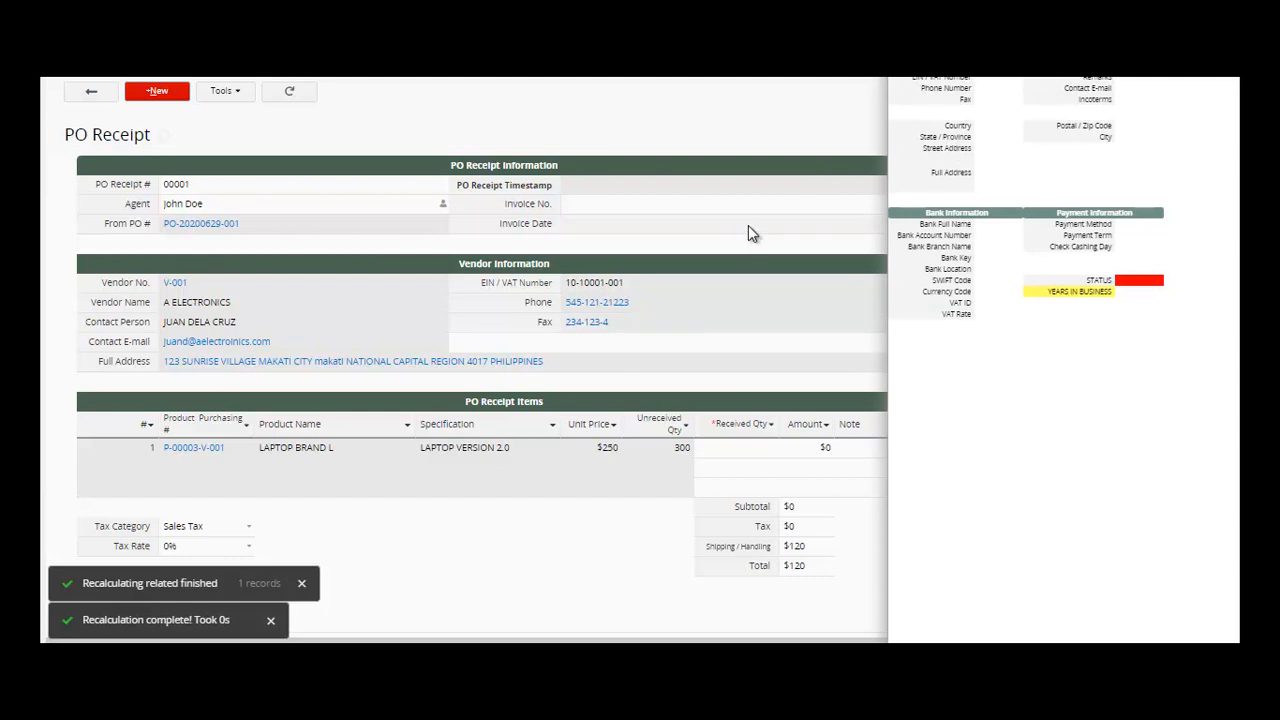
pyautogui.click(418, 495)
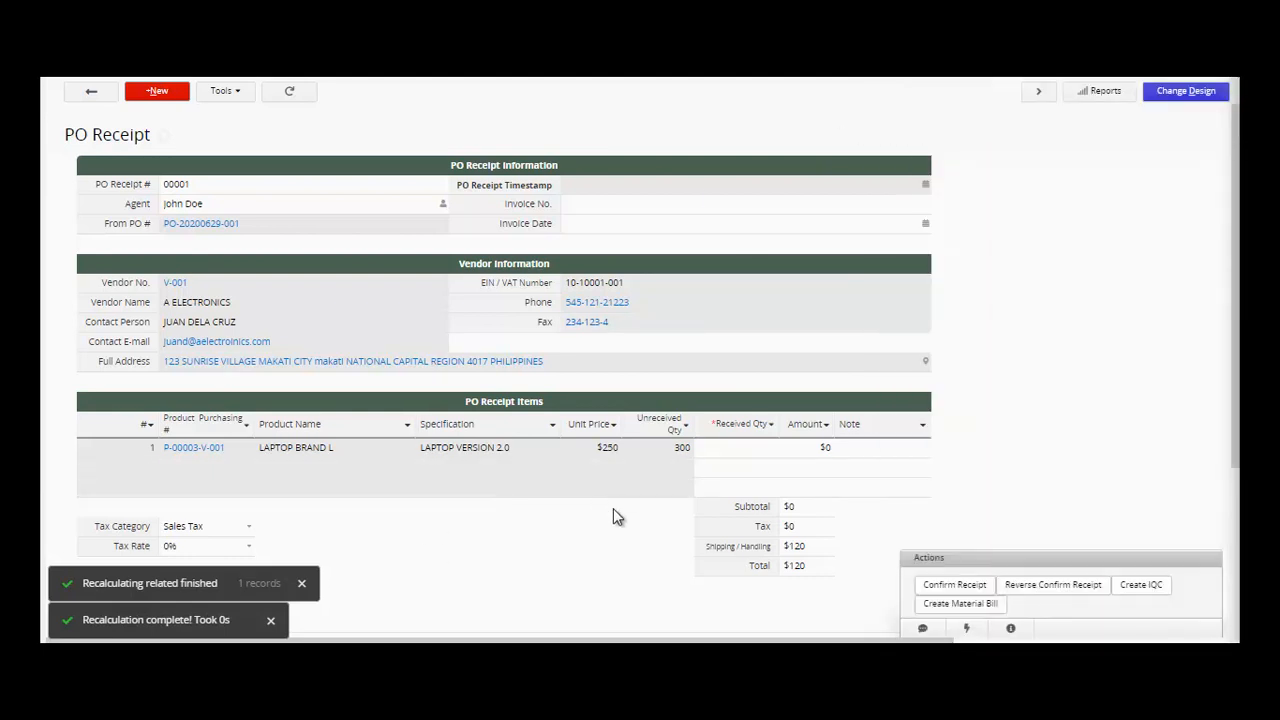
pyautogui.click(729, 451)
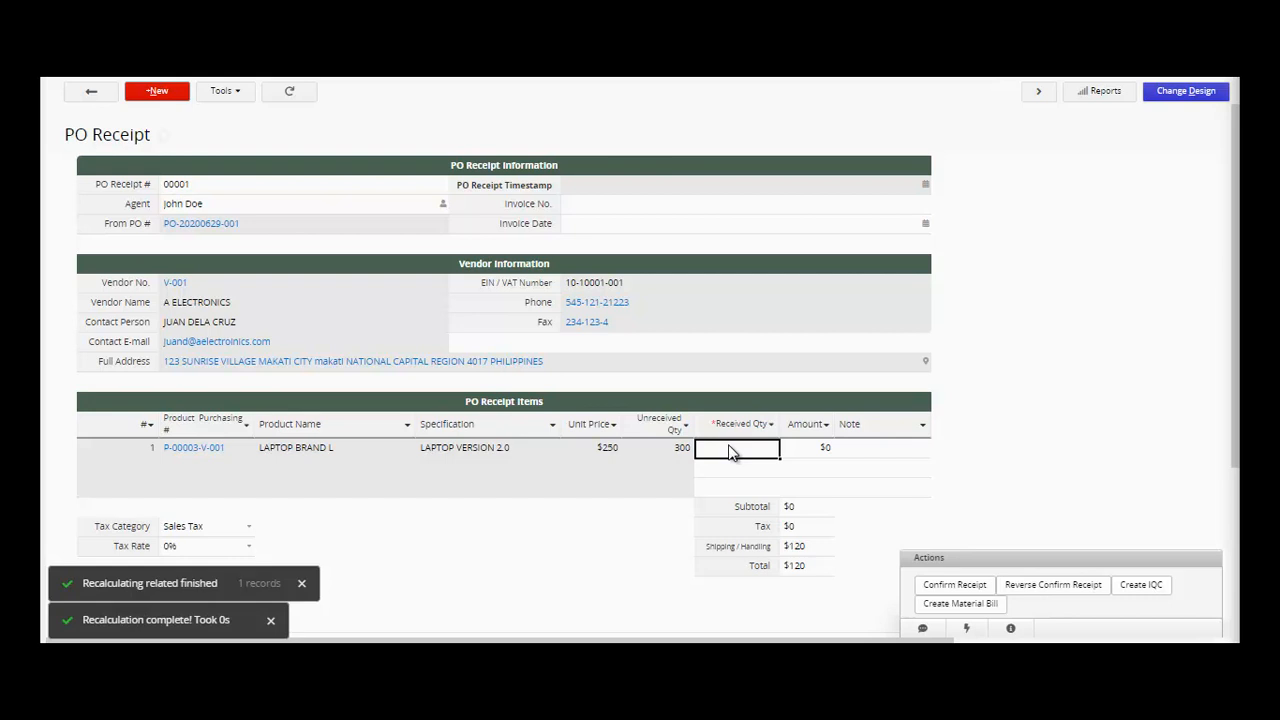
# - Enter 300 as the Received Qty, making the amount $75,000 and total $75,120
pyautogui.write('300')
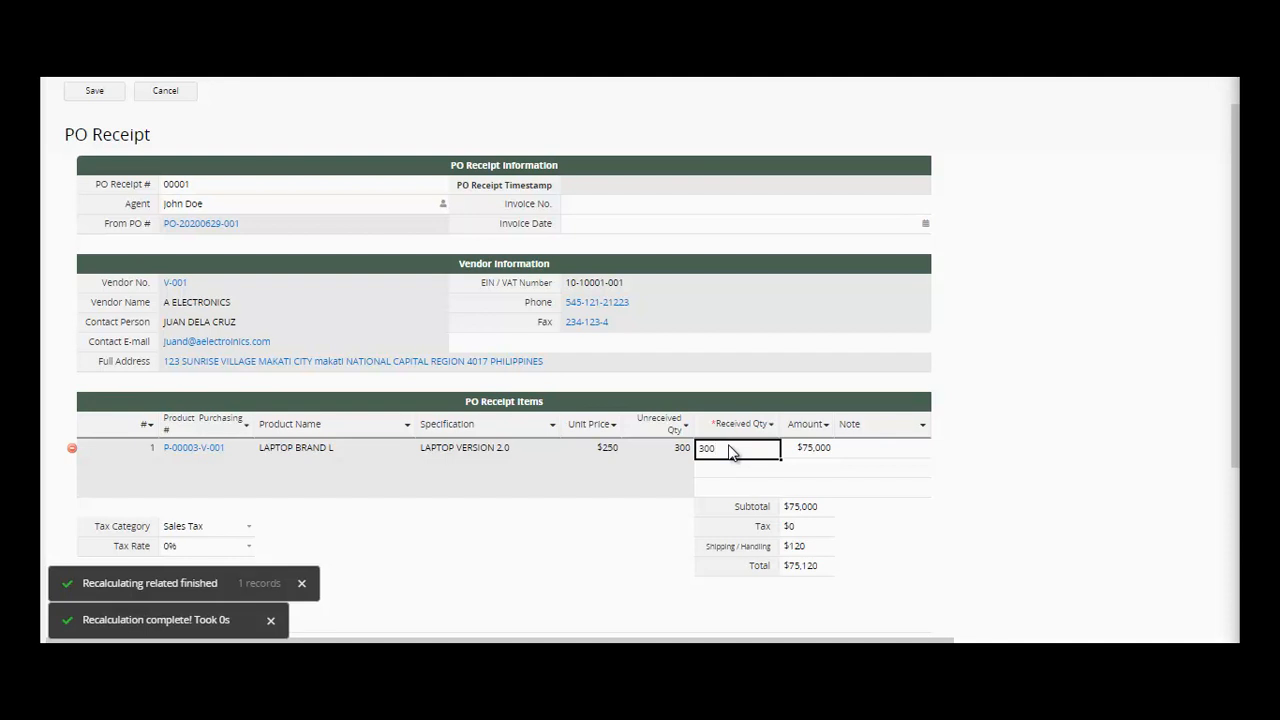
pyautogui.press('BackSpace')
pyautogui.press('BackSpace')
pyautogui.press('BackSpace')
pyautogui.write('100')
pyautogui.press('BackSpace')
pyautogui.press('BackSpace')
pyautogui.press('BackSpace')
pyautogui.write('300')
pyautogui.click(661, 455)
pyautogui.click(740, 451)
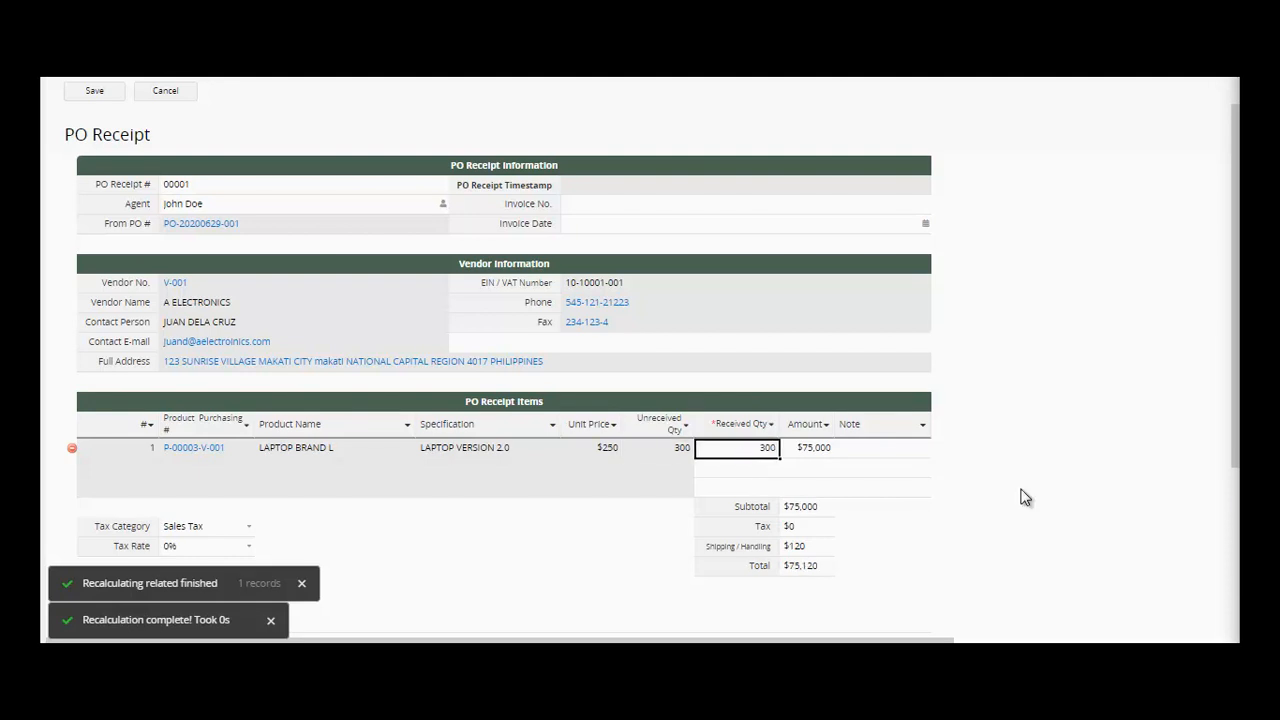
pyautogui.scroll(-2, 1114, 521)
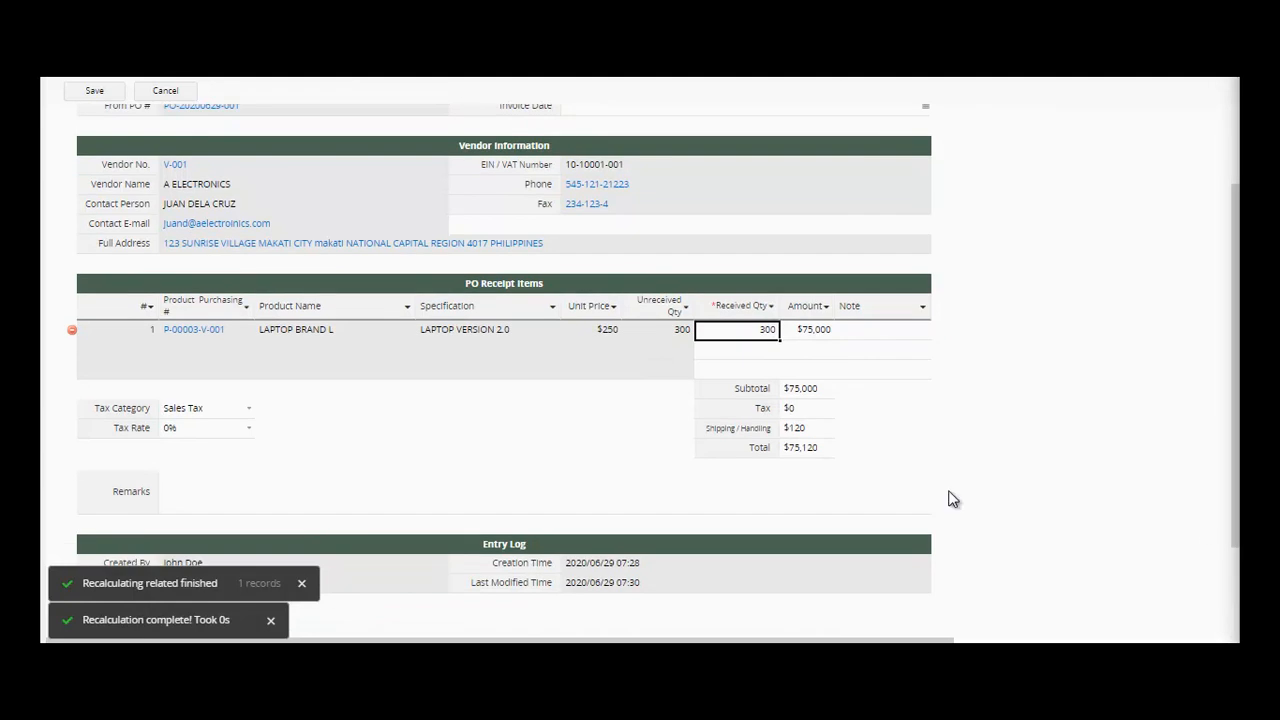
pyautogui.click(819, 434)
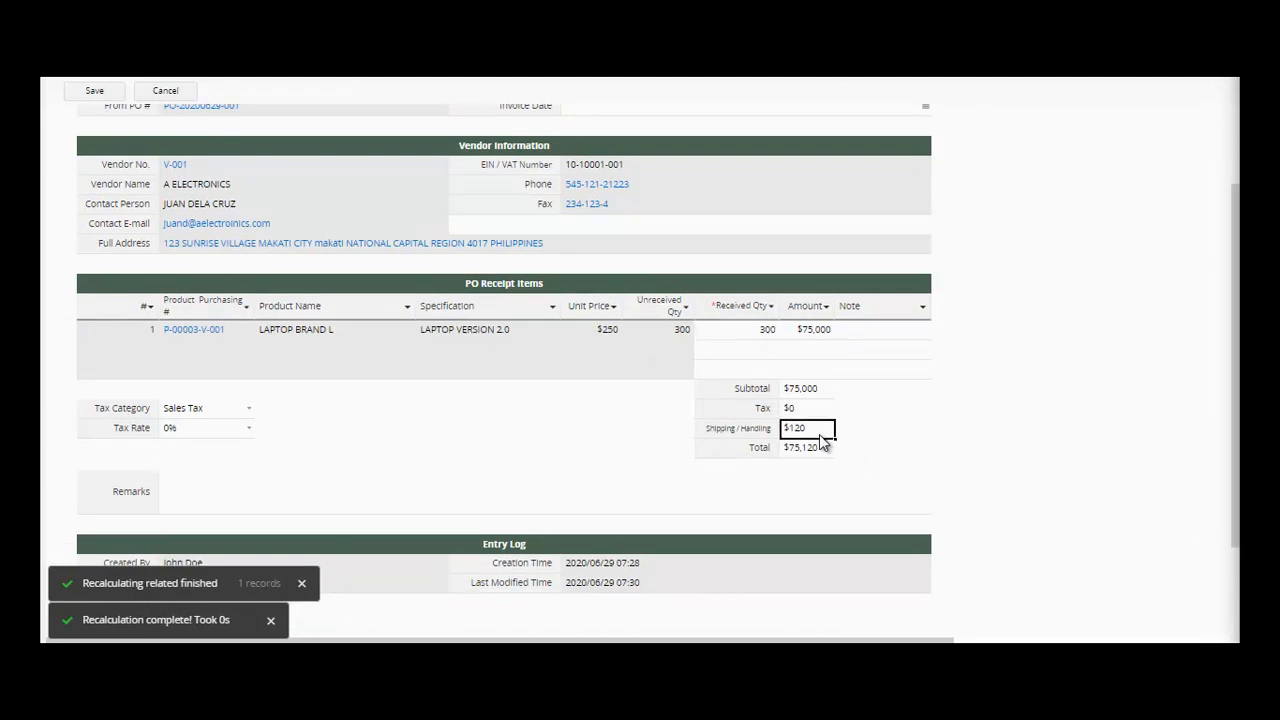
# - Add and select a new tax rate of 12 on the receipt
pyautogui.click(205, 434)
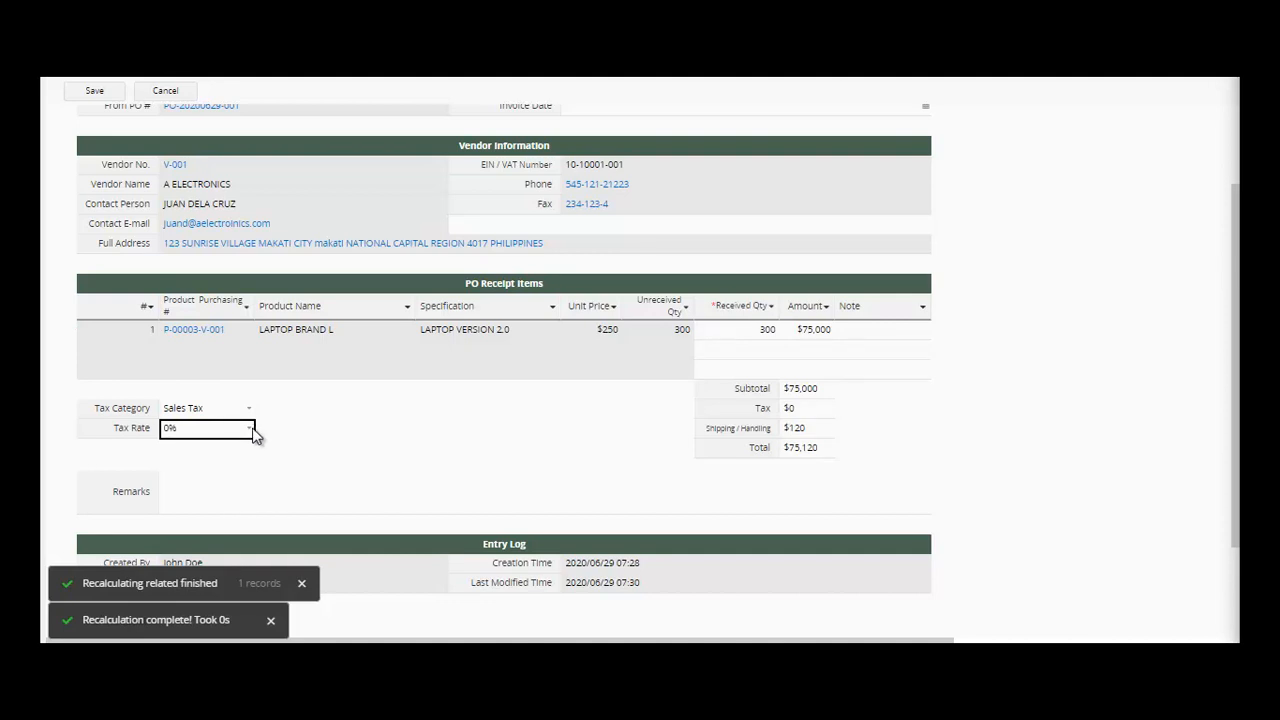
pyautogui.click(250, 430)
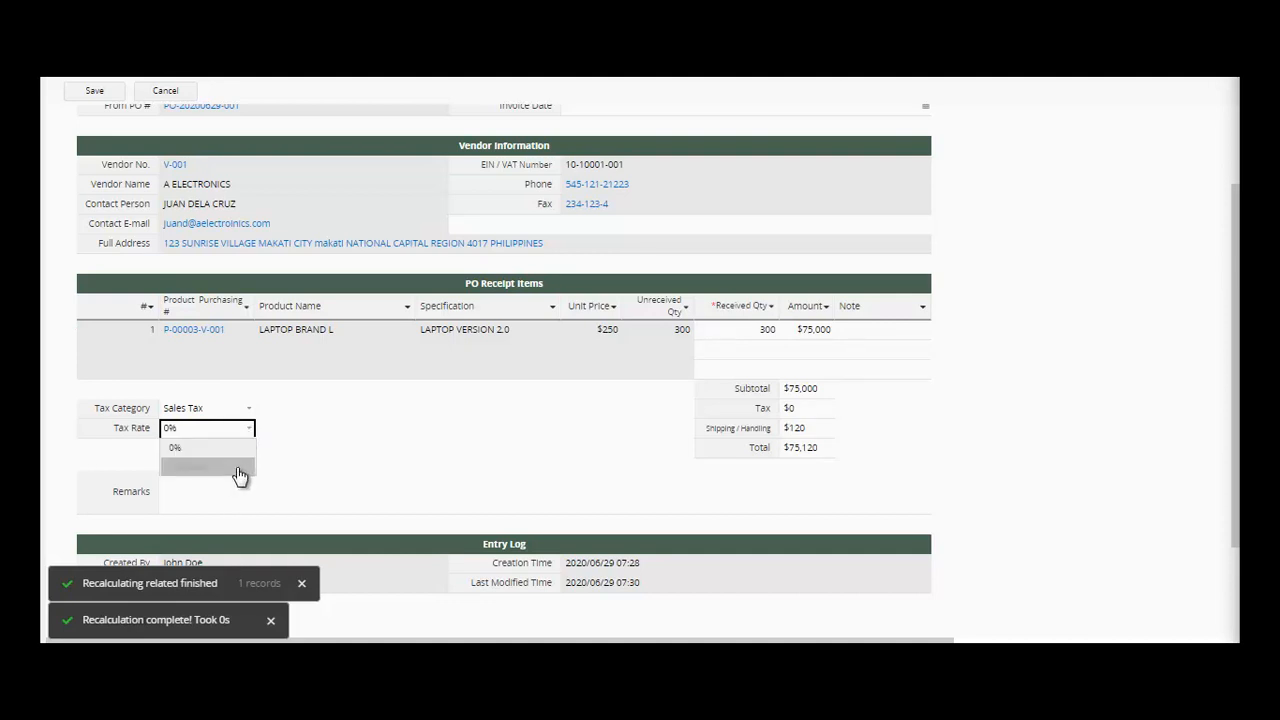
pyautogui.click(238, 467)
pyautogui.write('12')
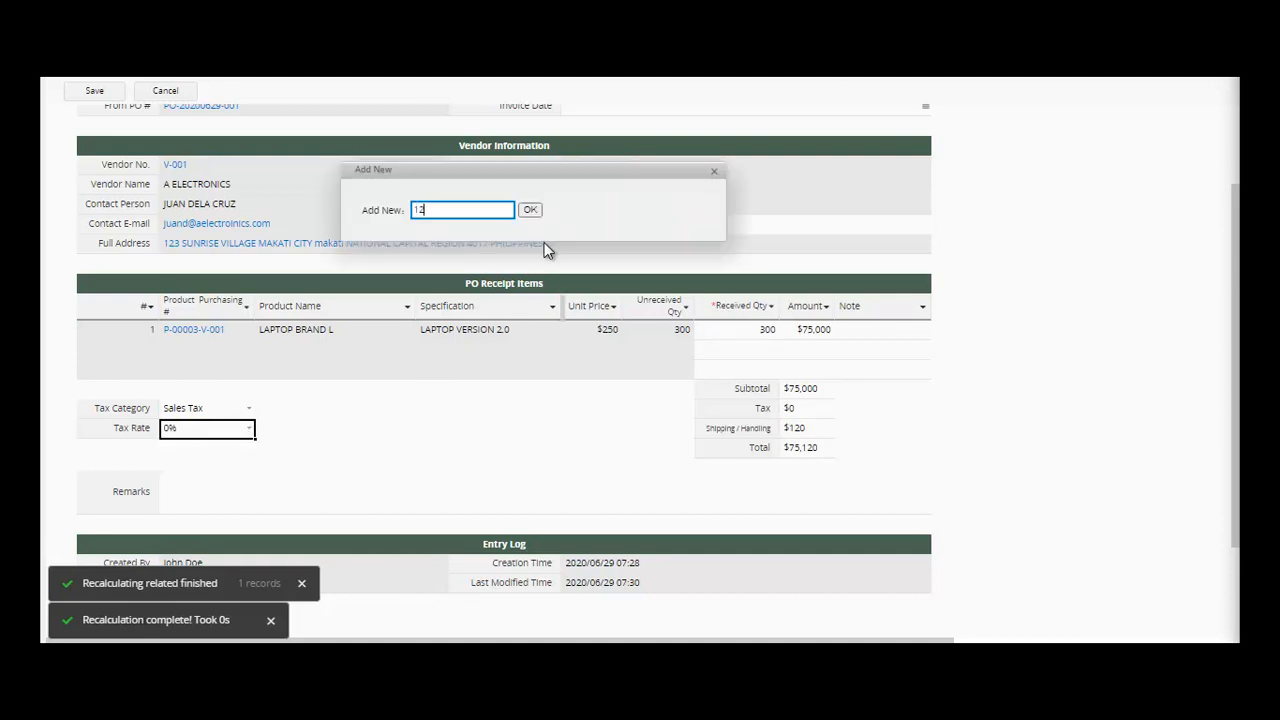
pyautogui.click(530, 210)
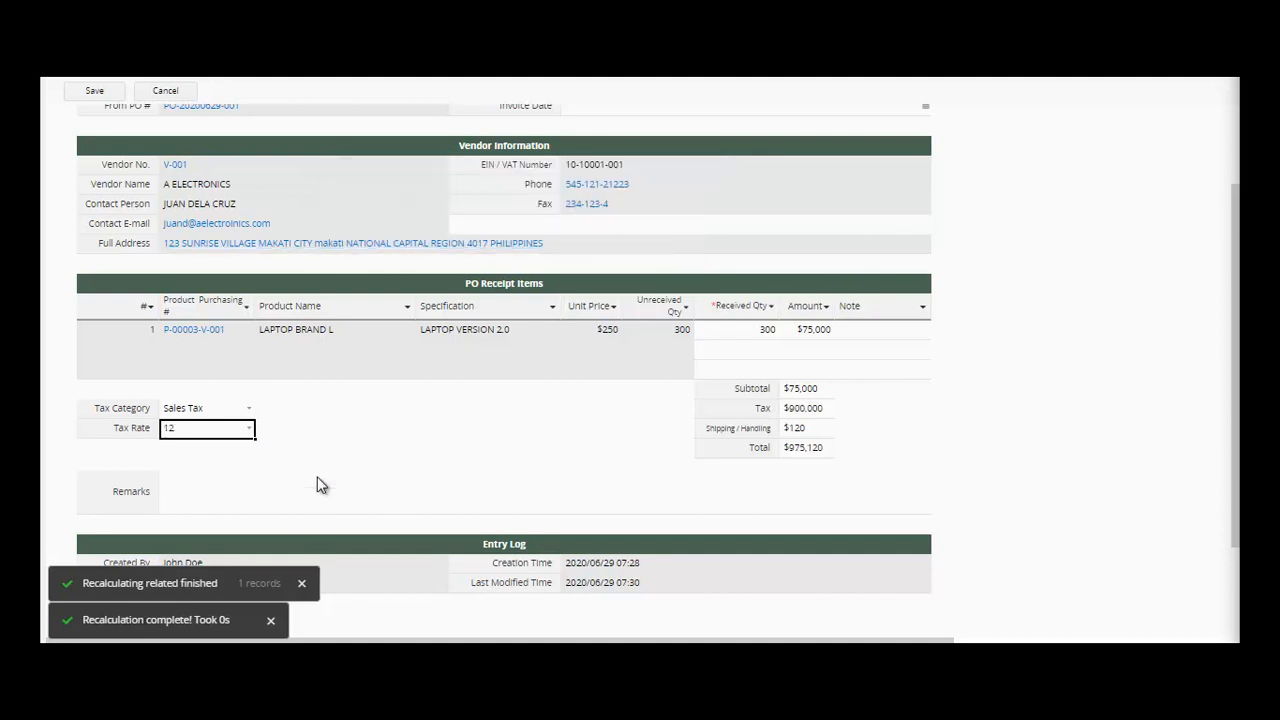
# - Enter the remark OKAY and save the receipt, now totaling $975,120
pyautogui.click(253, 512)
pyautogui.write('OKAY')
pyautogui.scroll(-3, 897, 442)
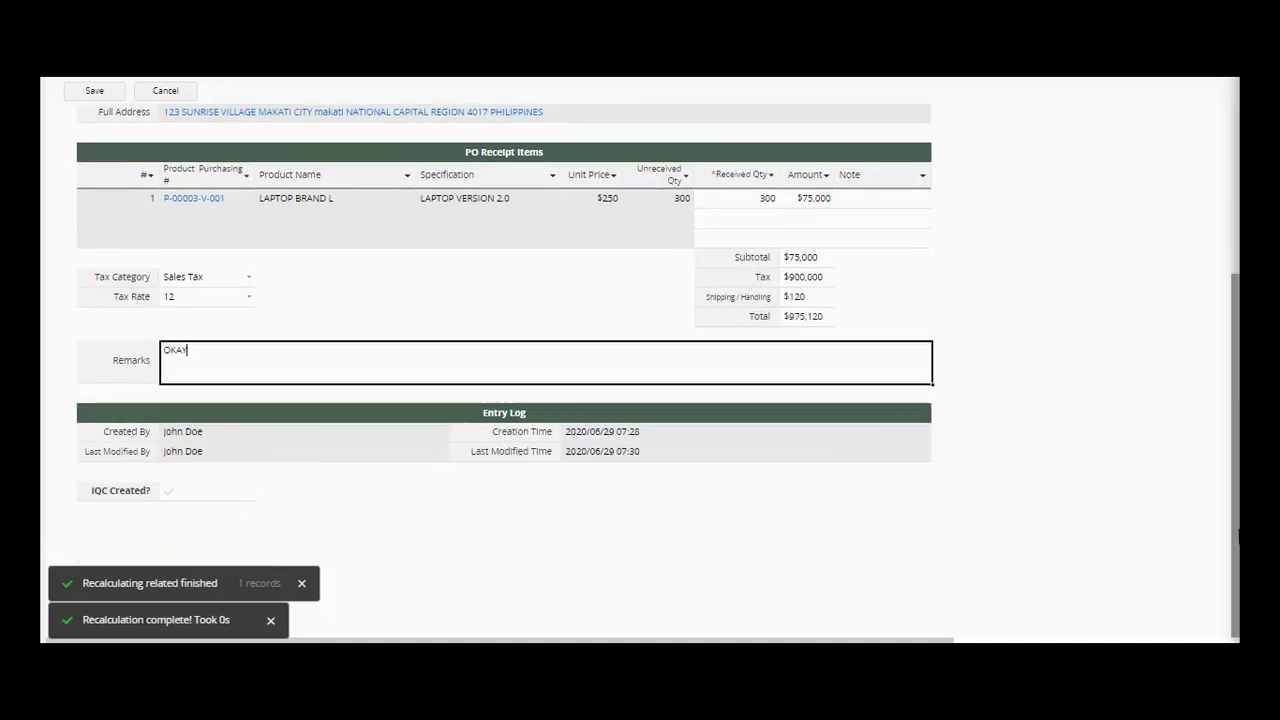
pyautogui.click(95, 91)
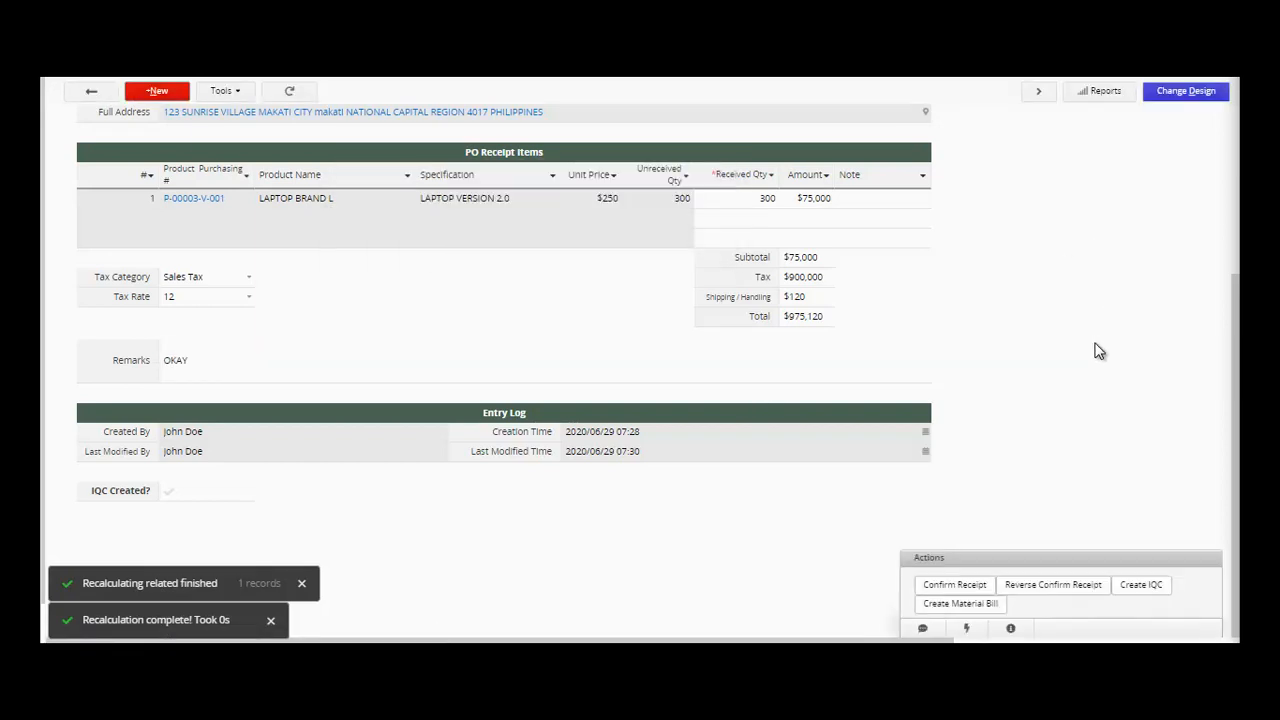
pyautogui.moveTo(1237, 360)
pyautogui.mouseDown()
pyautogui.moveTo(1235, 197)
pyautogui.moveTo(1235, 366)
pyautogui.mouseUp()
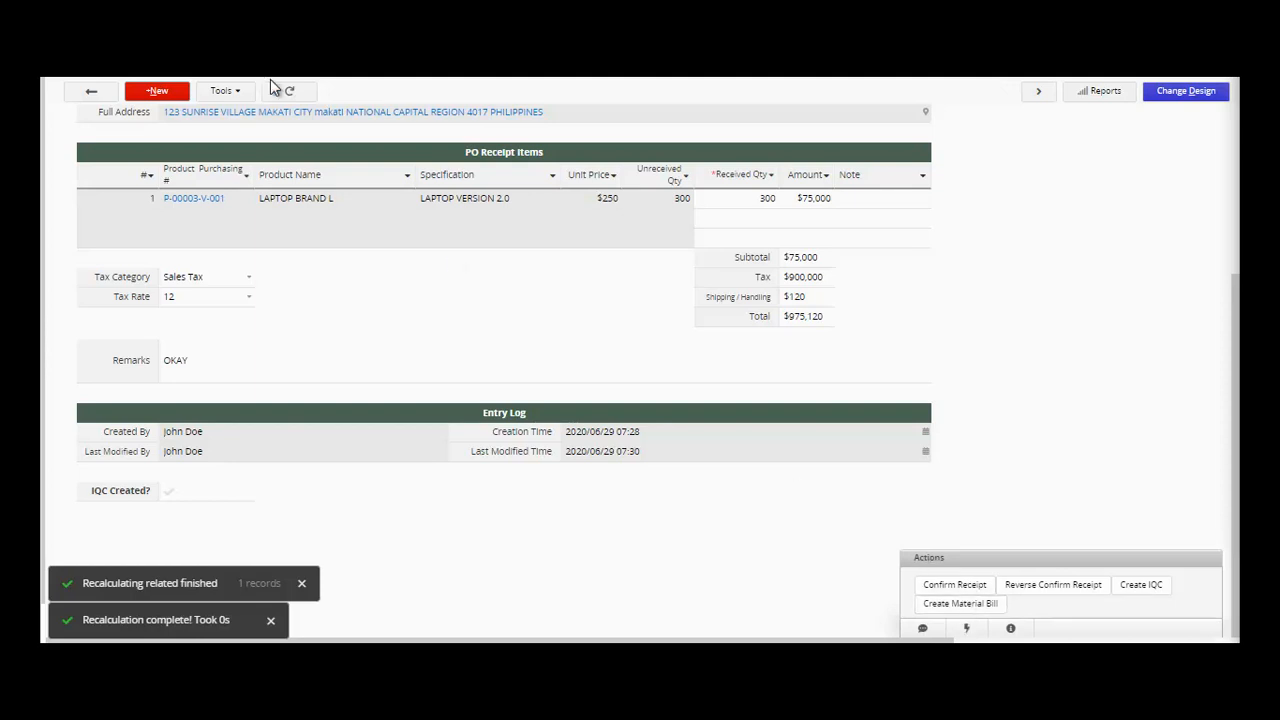
# - Save the PO Receipt form design and go back to the PO Receipt 00001 record
pyautogui.moveTo(262, 62)
pyautogui.click(1186, 96)
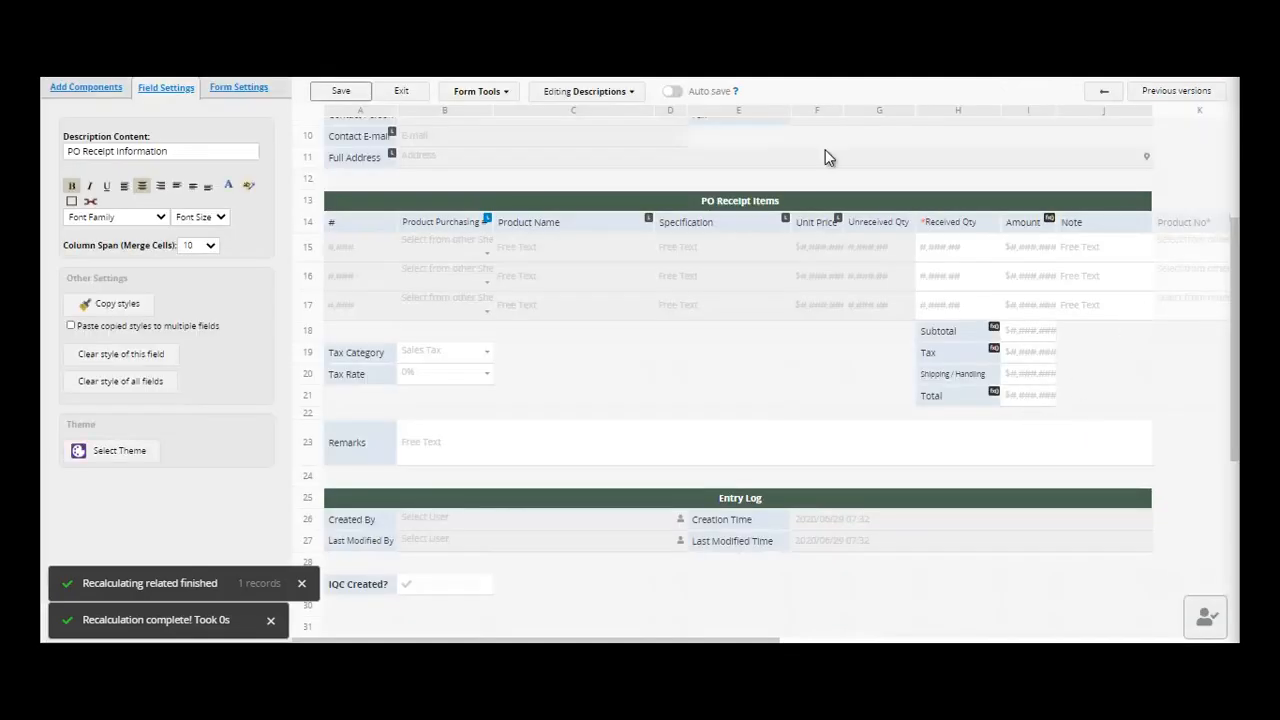
pyautogui.click(343, 93)
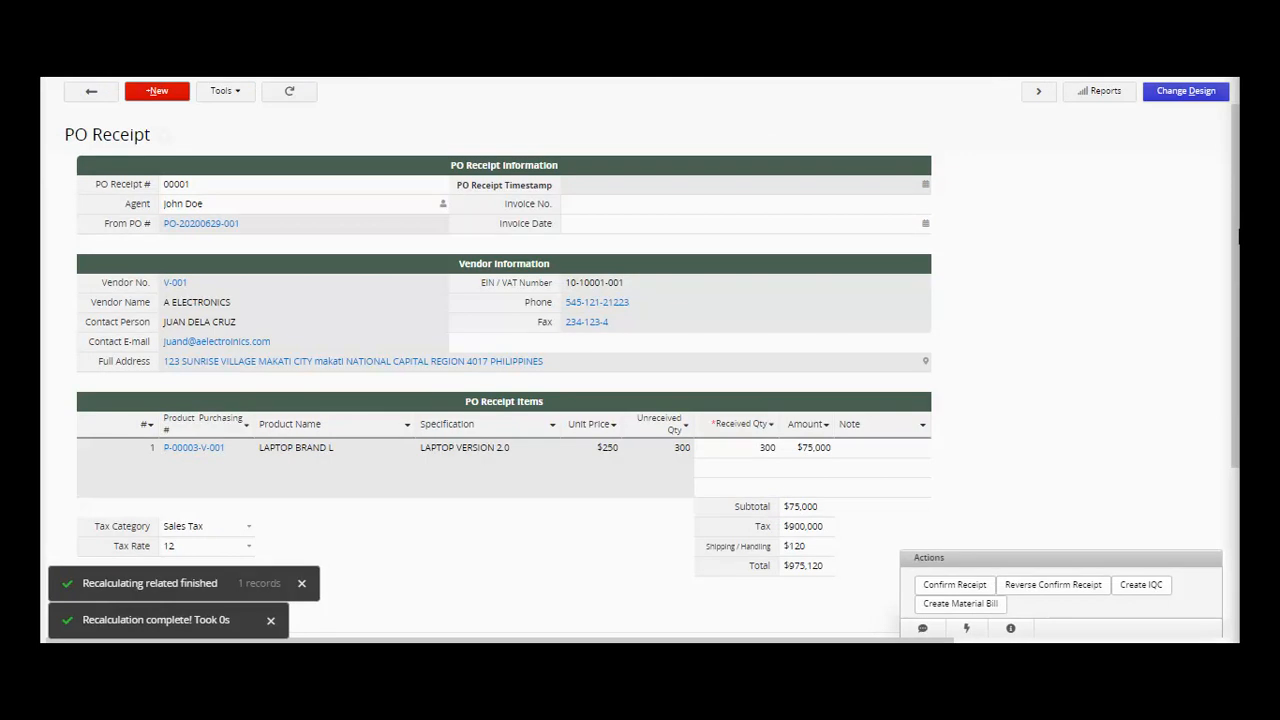
pyautogui.moveTo(1238, 237); pyautogui.dragTo(1235, 317)
pyautogui.moveTo(477, 641); pyautogui.dragTo(205, 641)
# - Change Received Qty to 1 and confirm the Amount recalculates to $250
pyautogui.click(454, 573)
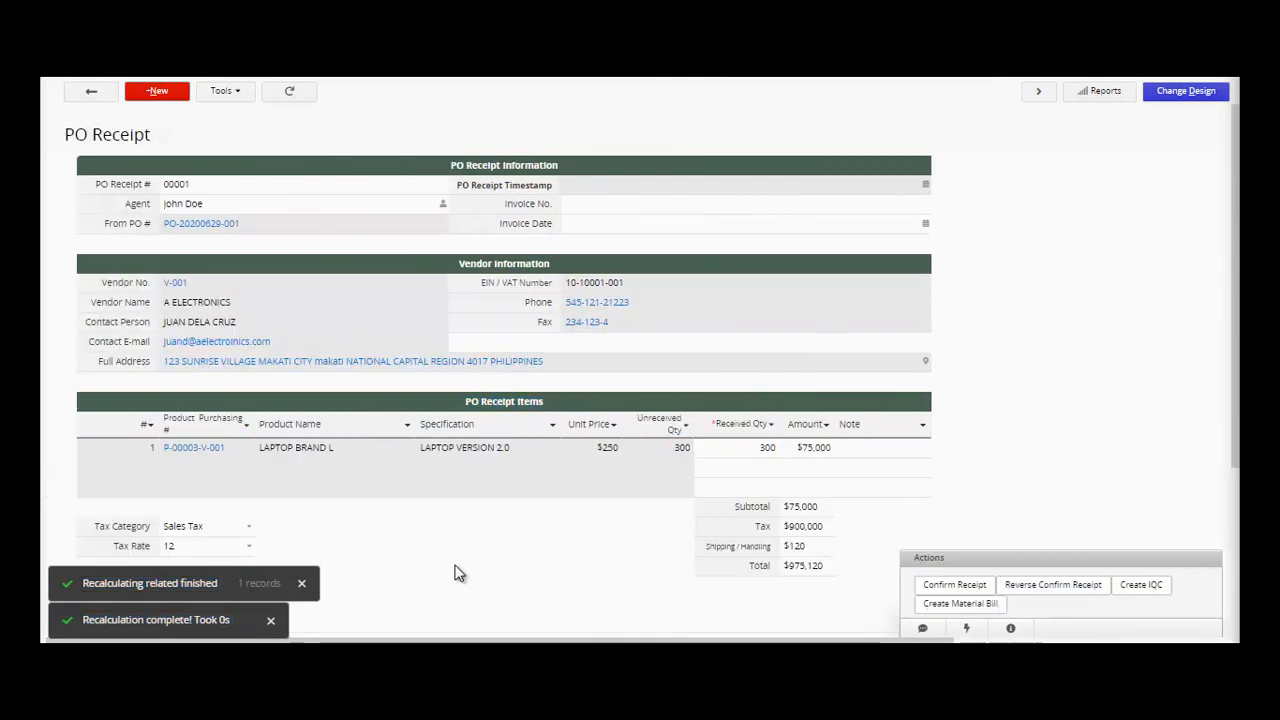
pyautogui.click(579, 453)
pyautogui.click(659, 451)
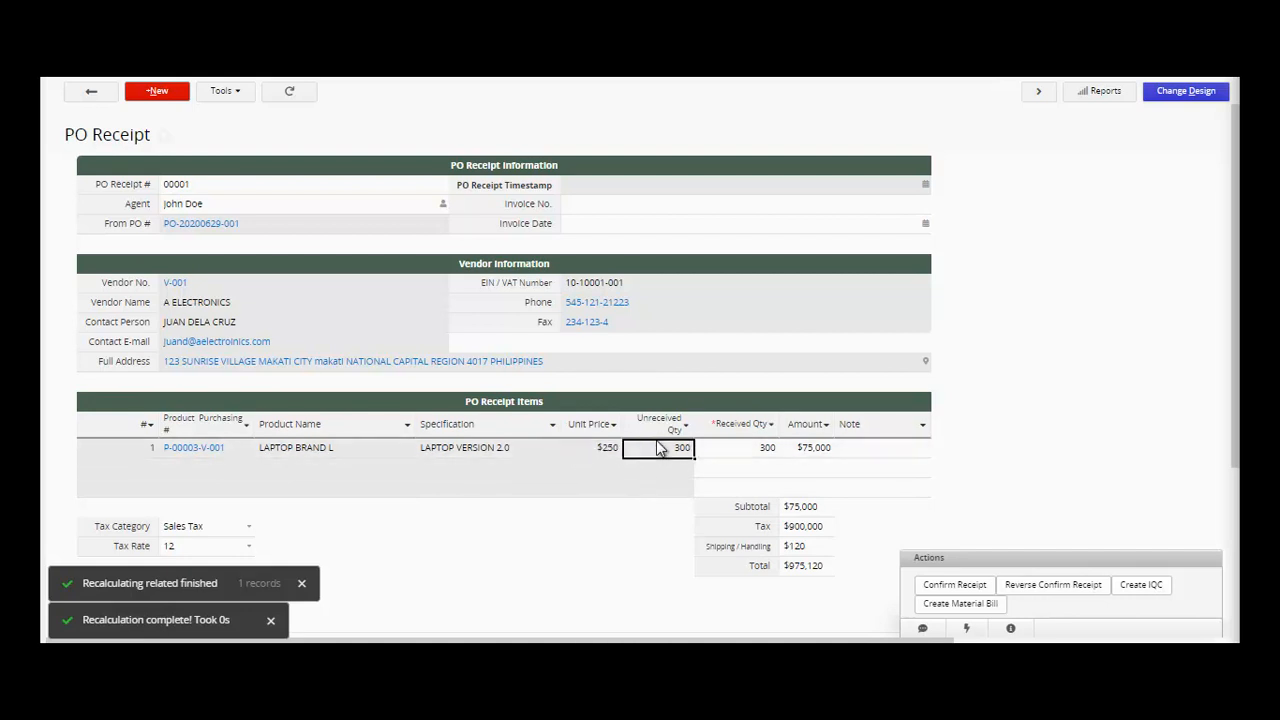
pyautogui.click(733, 453)
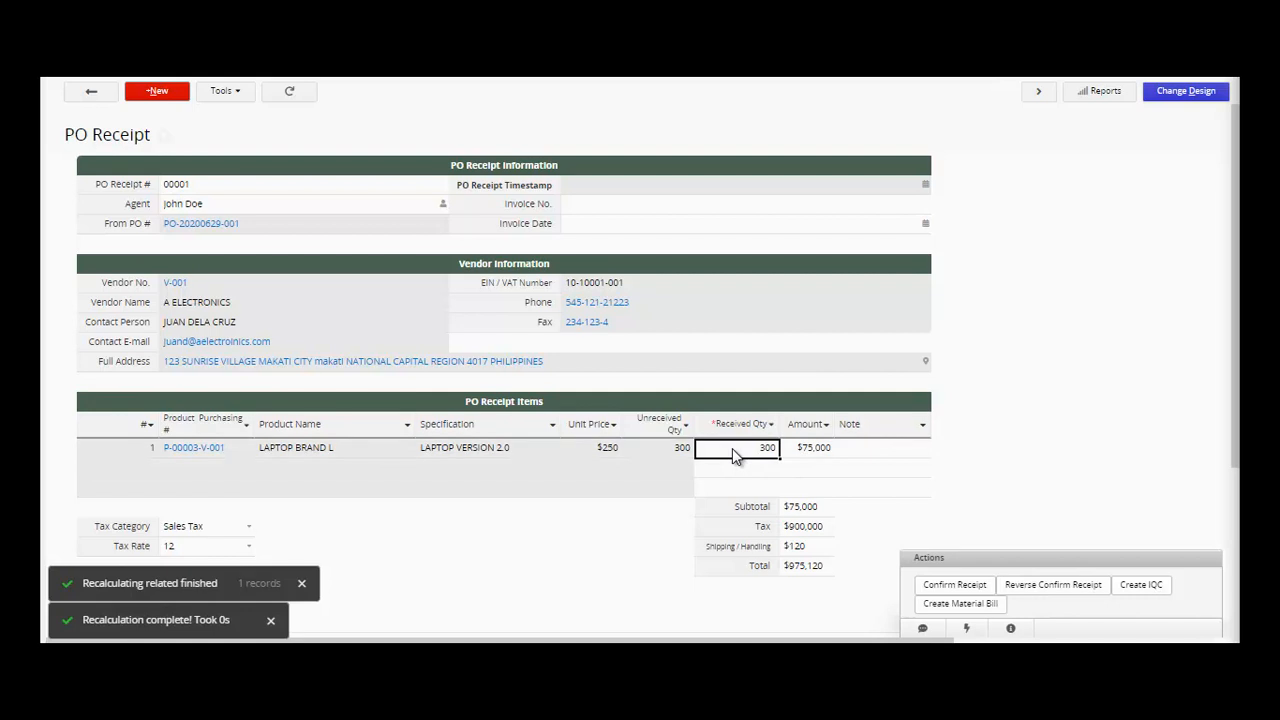
pyautogui.write('1')
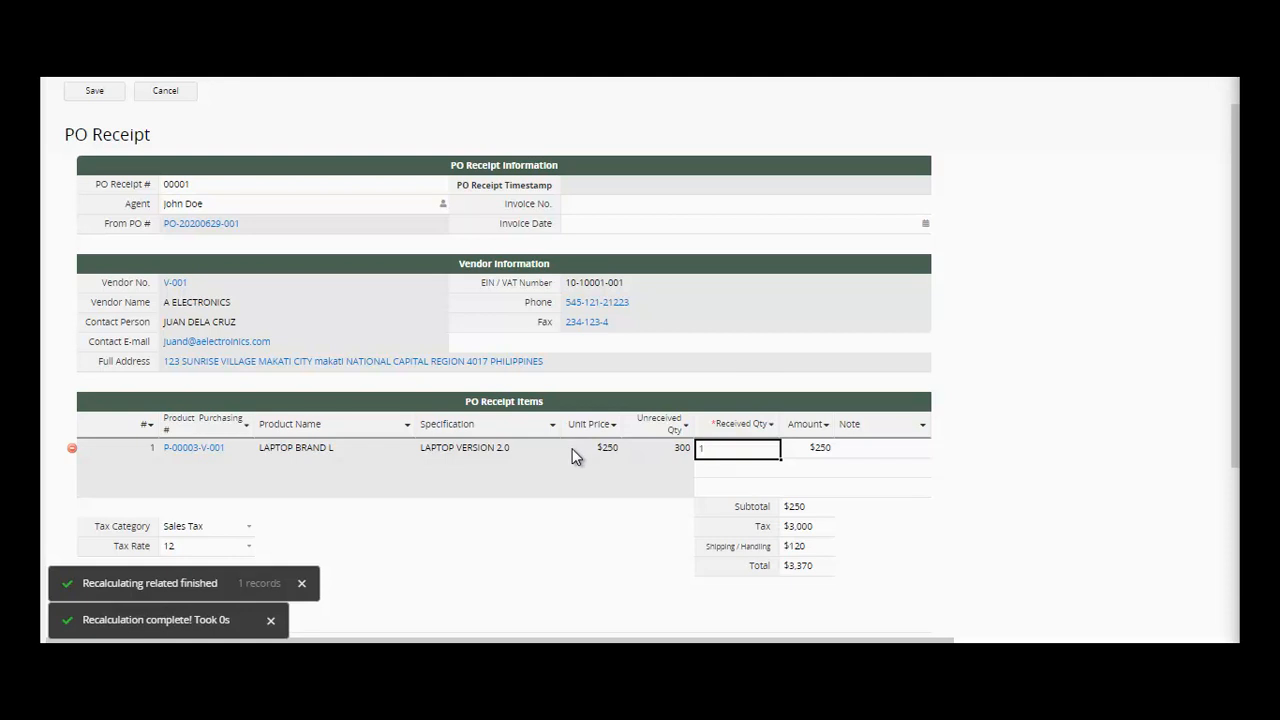
pyautogui.click(582, 447)
pyautogui.click(748, 453)
pyautogui.click(806, 452)
# - Change Received Qty to 2 and confirm the Amount becomes $500
pyautogui.click(748, 457)
pyautogui.write('2')
pyautogui.click(576, 447)
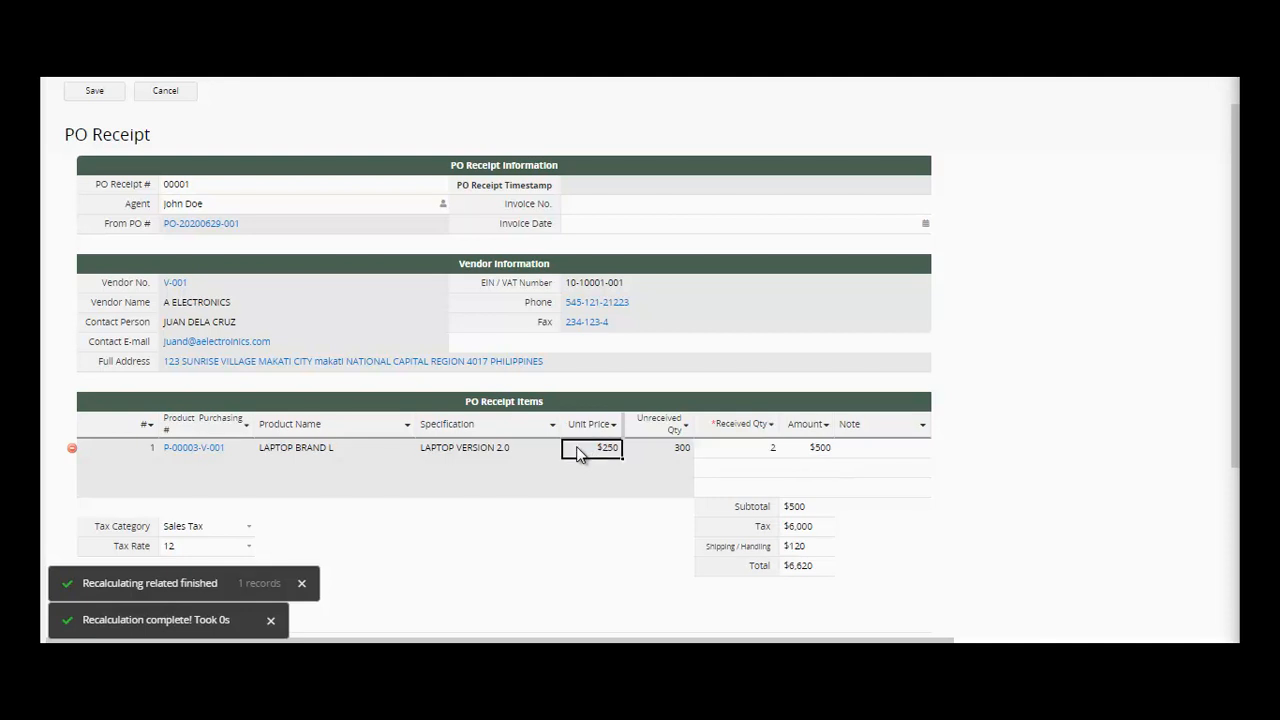
pyautogui.click(736, 450)
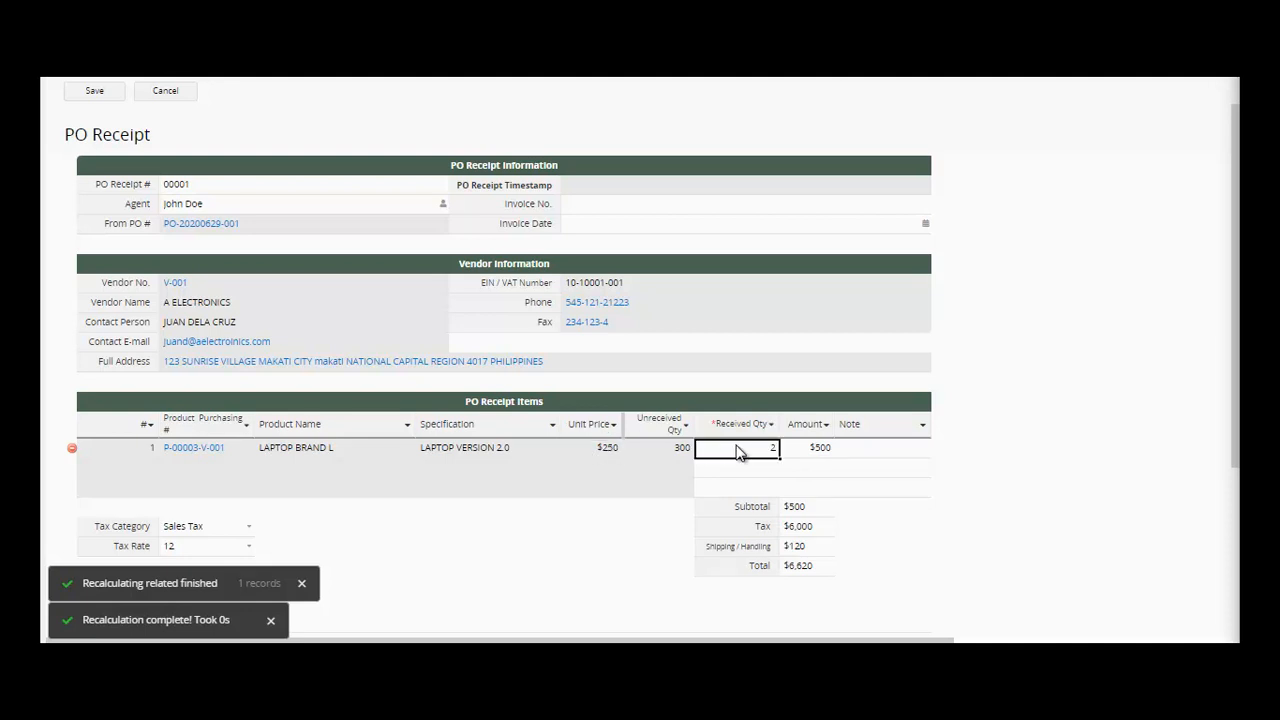
pyautogui.click(808, 452)
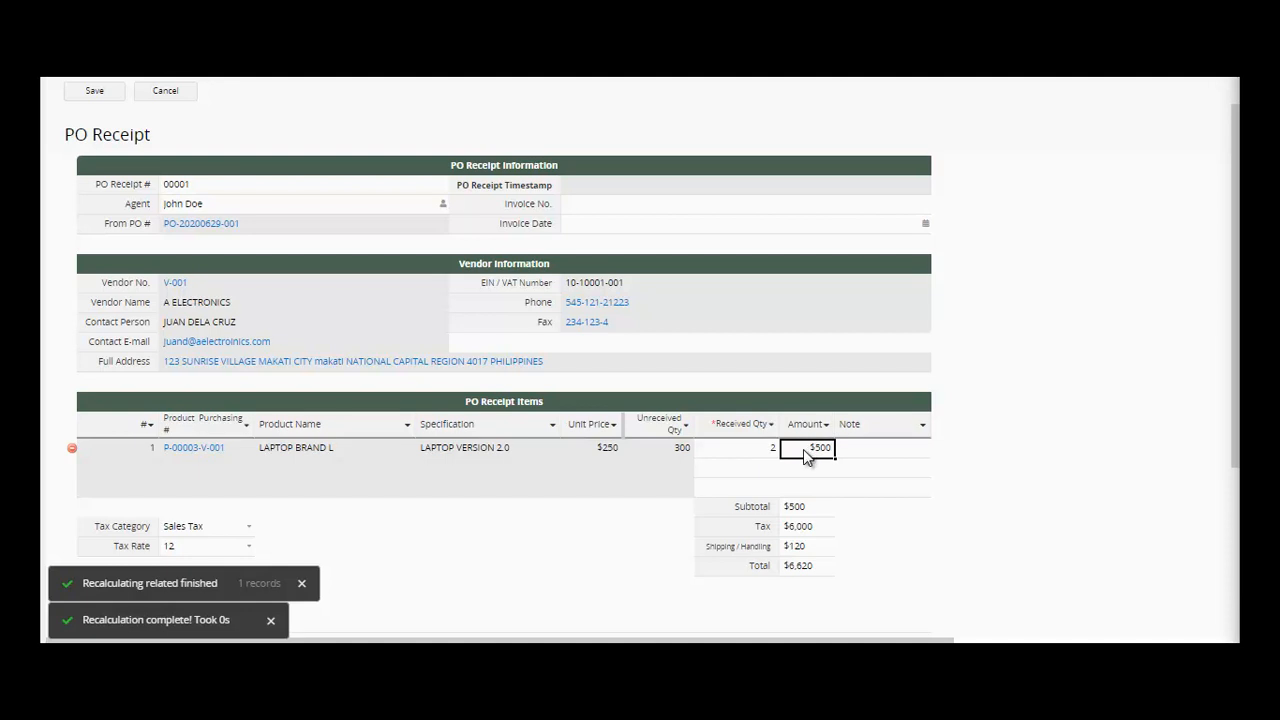
pyautogui.click(754, 458)
# - Restore Received Qty to 300 so the Amount returns to $75,000
pyautogui.click(617, 452)
pyautogui.click(662, 452)
pyautogui.click(740, 451)
pyautogui.write('300')
pyautogui.click(720, 472)
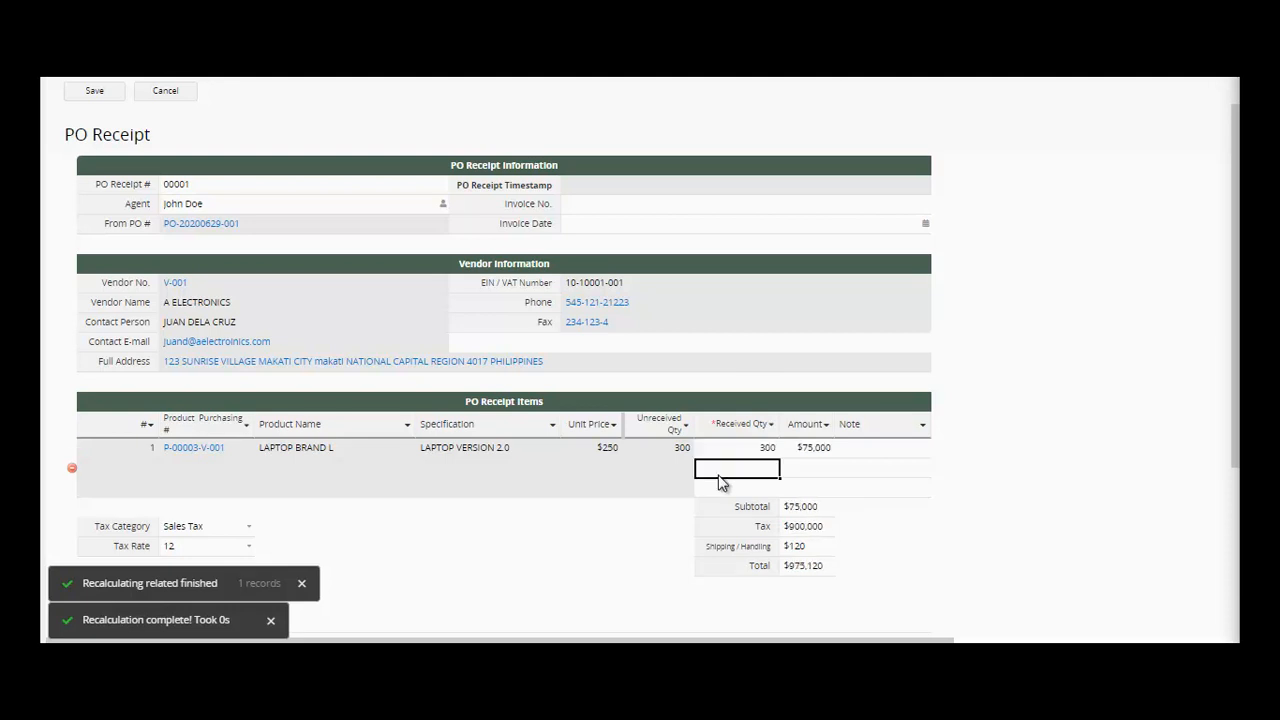
pyautogui.click(589, 452)
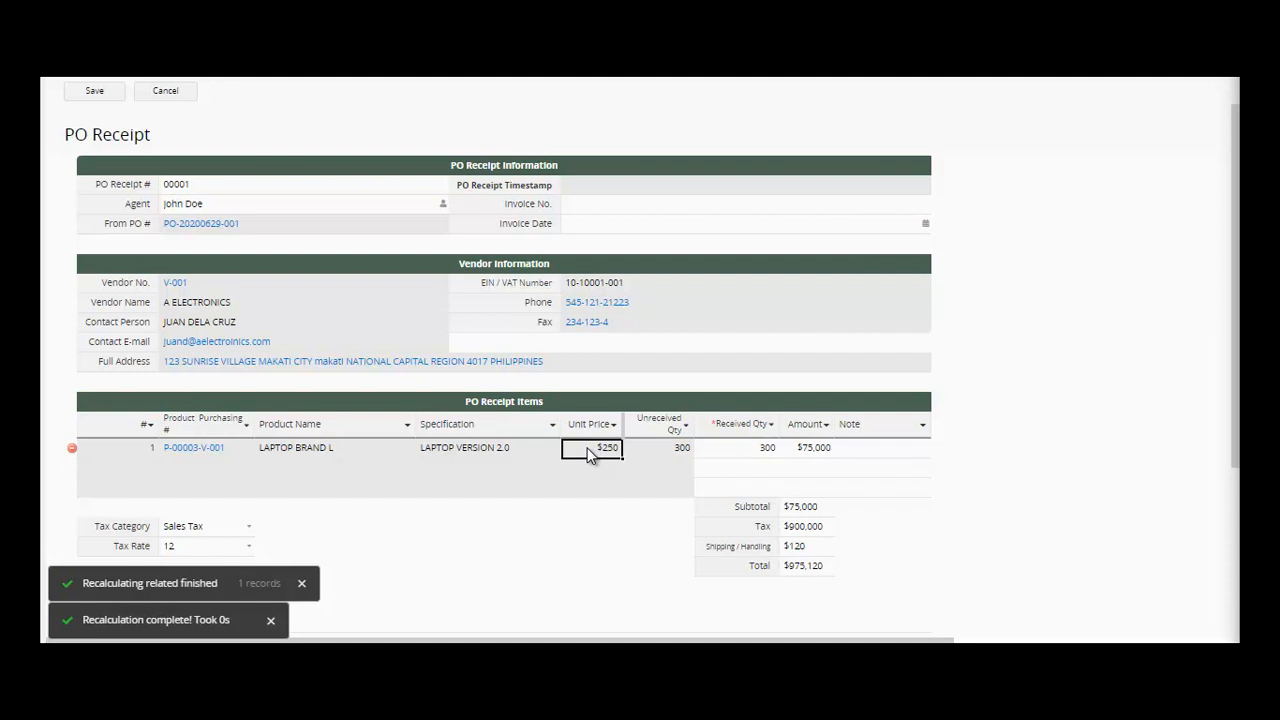
pyautogui.click(731, 451)
pyautogui.click(788, 449)
# - Enter 100 as the Shipping / Handling charge so the Total reads $975,100
pyautogui.click(830, 512)
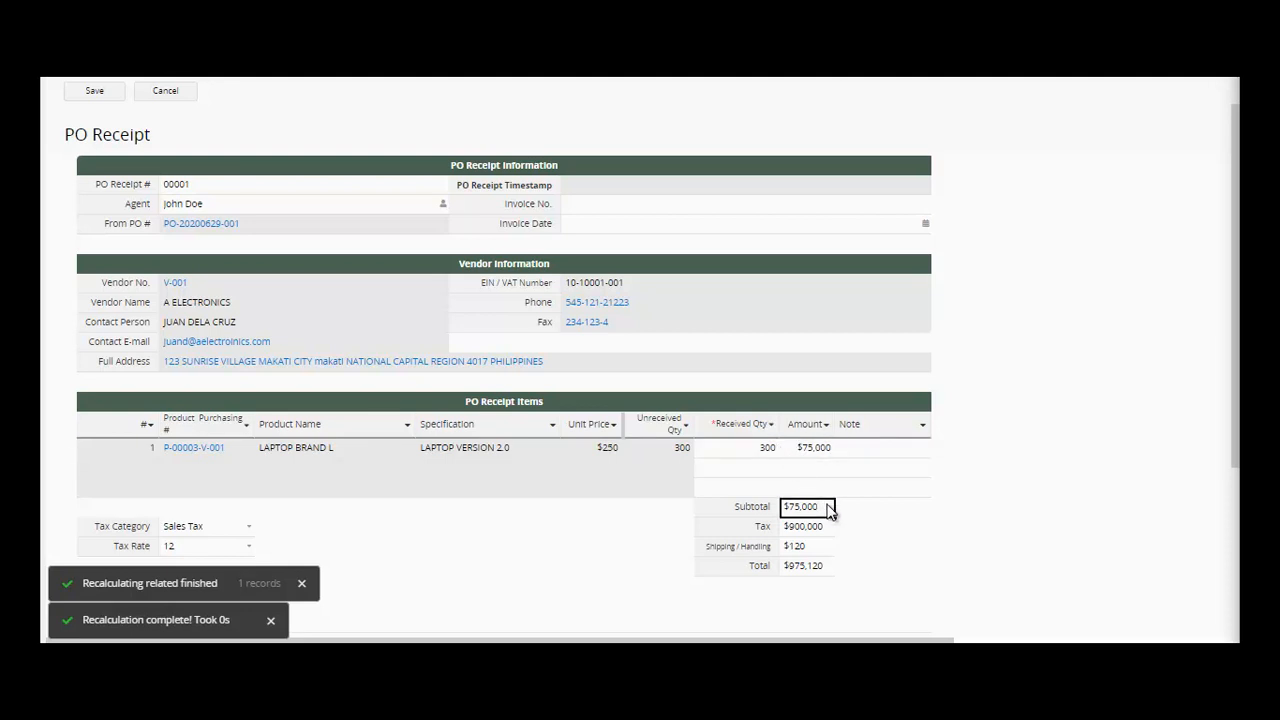
pyautogui.click(828, 527)
pyautogui.click(815, 553)
pyautogui.write('100')
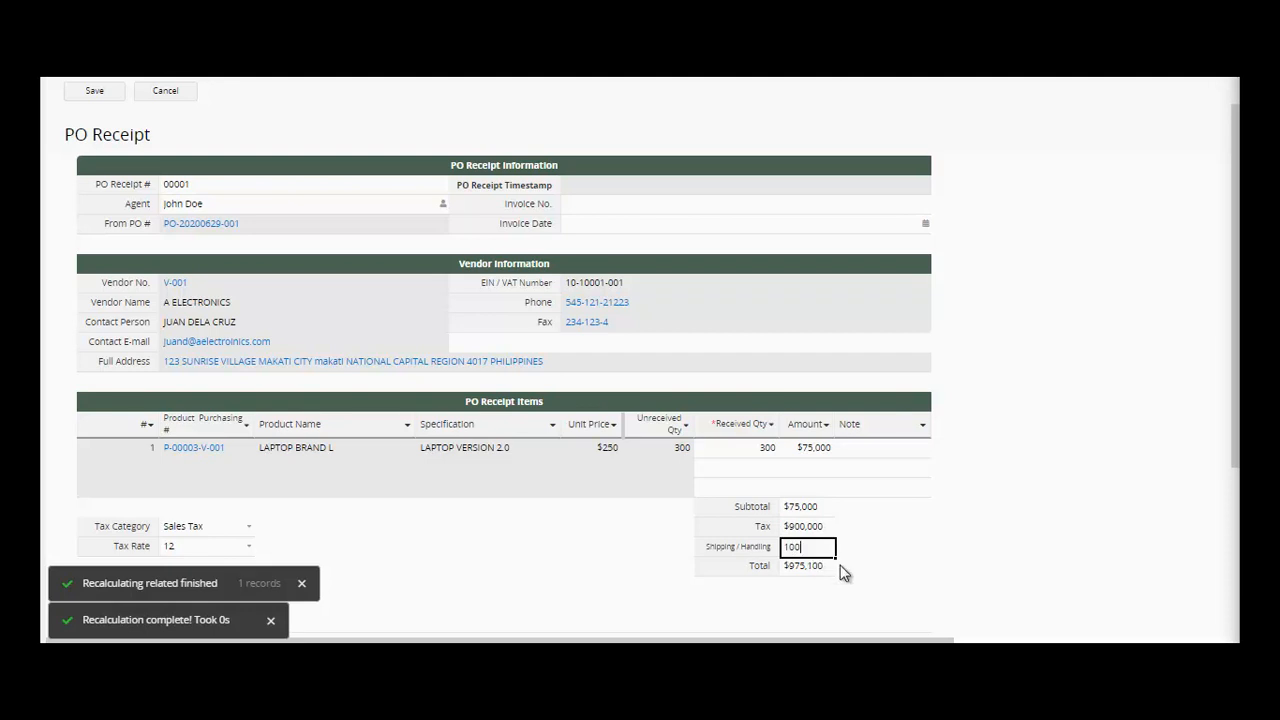
pyautogui.click(825, 567)
# - Save the receipt and reopen the PO Receipt form design, scrolling through its sections
pyautogui.click(92, 93)
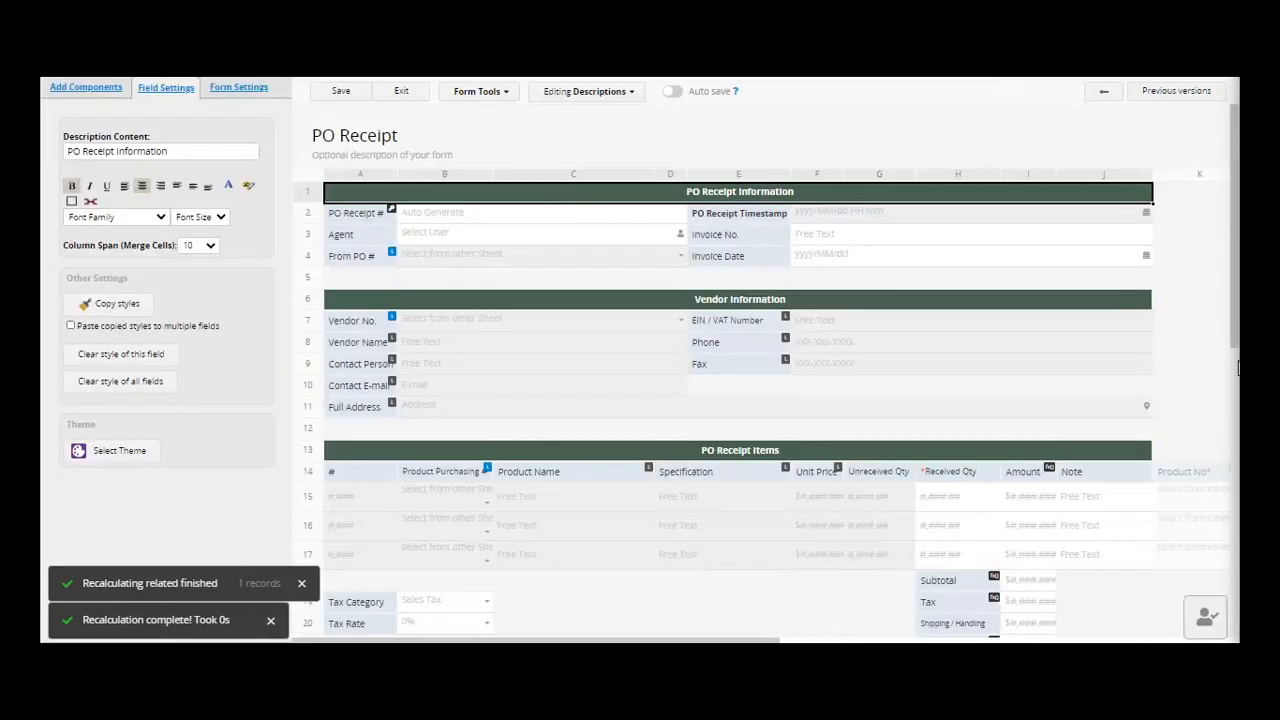
pyautogui.scroll(-1, 767, 371)
pyautogui.scroll(-2, 767, 371)
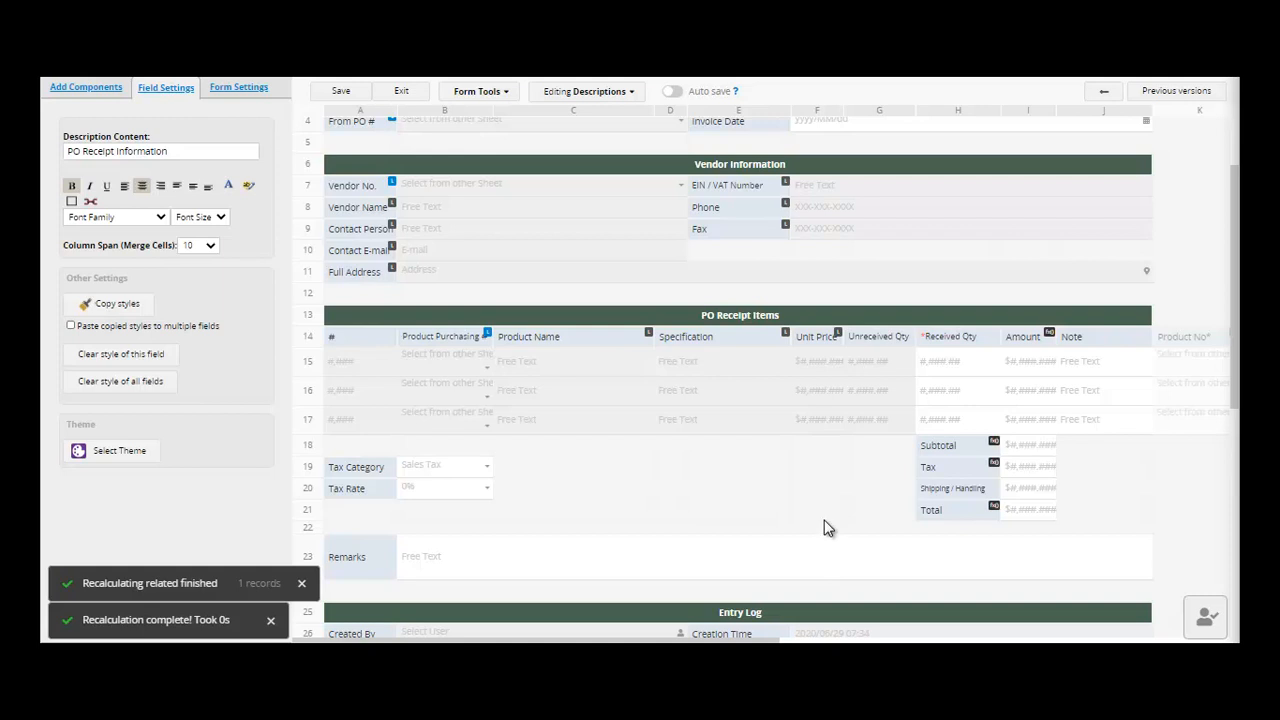
# - Inspect Field Settings for Unit Price, Unreceived Qty, Received Qty and Amount, ending on Amount
pyautogui.click(822, 362)
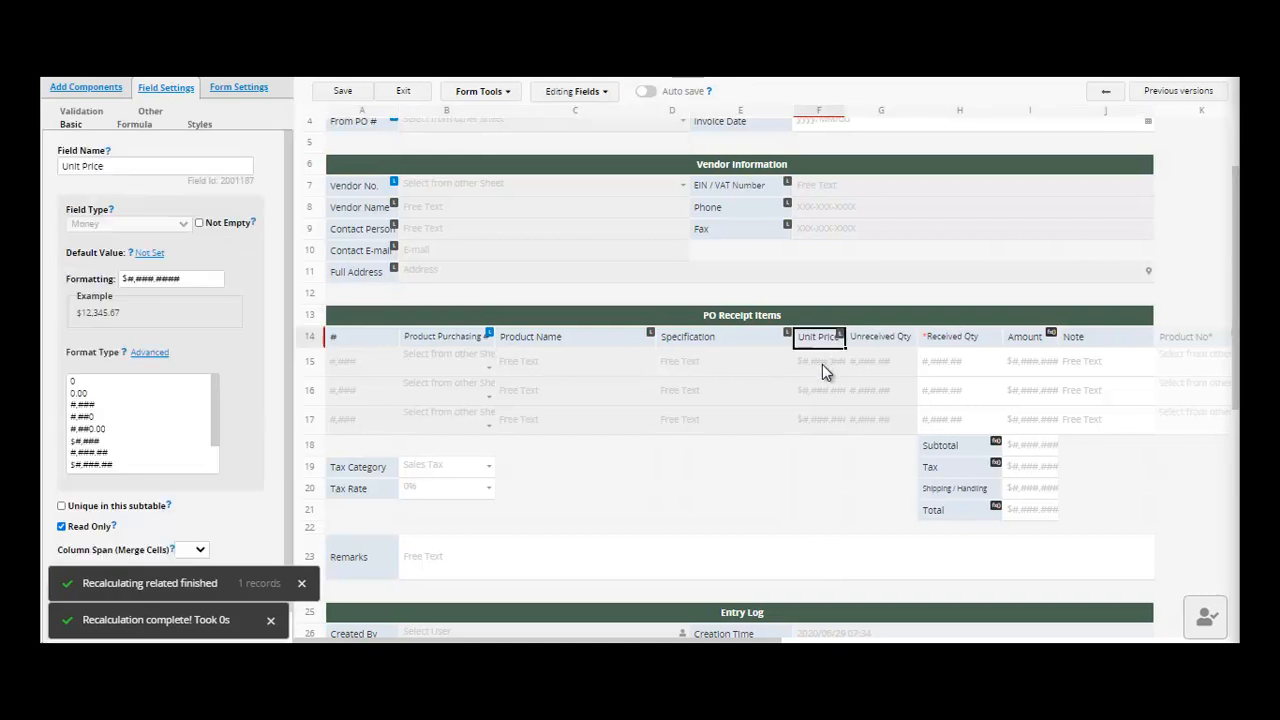
pyautogui.click(879, 339)
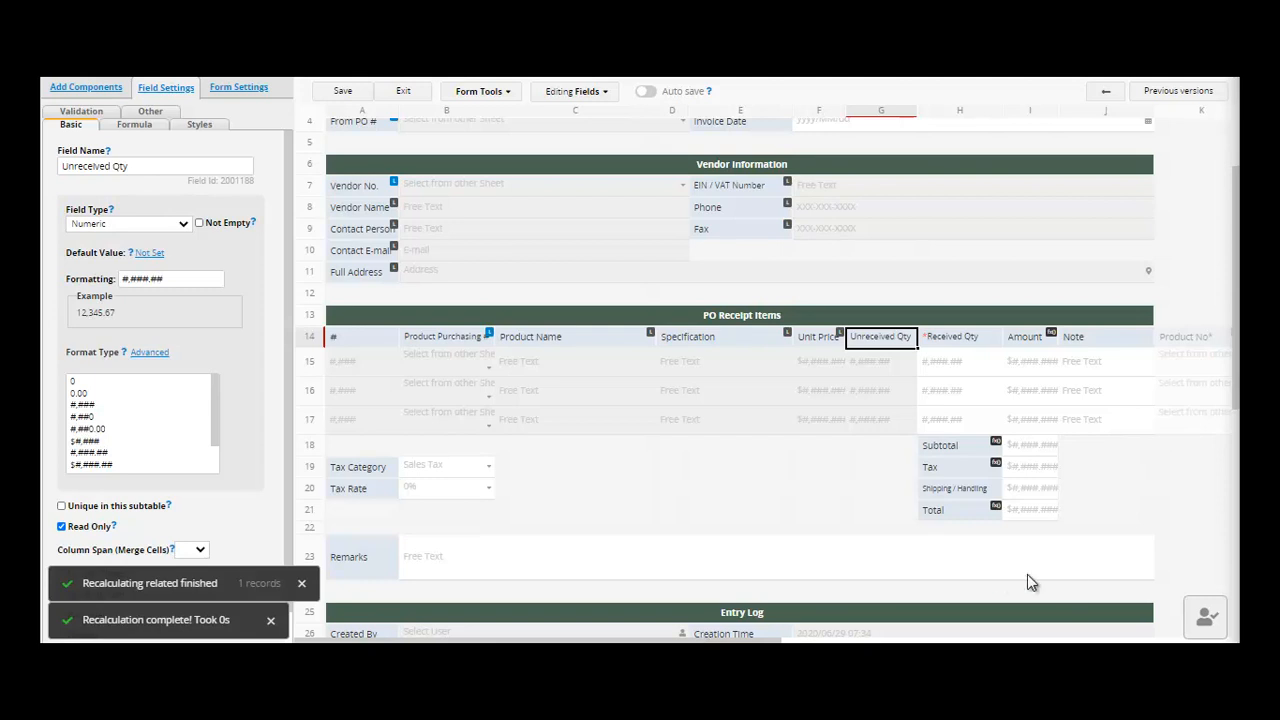
pyautogui.click(1027, 340)
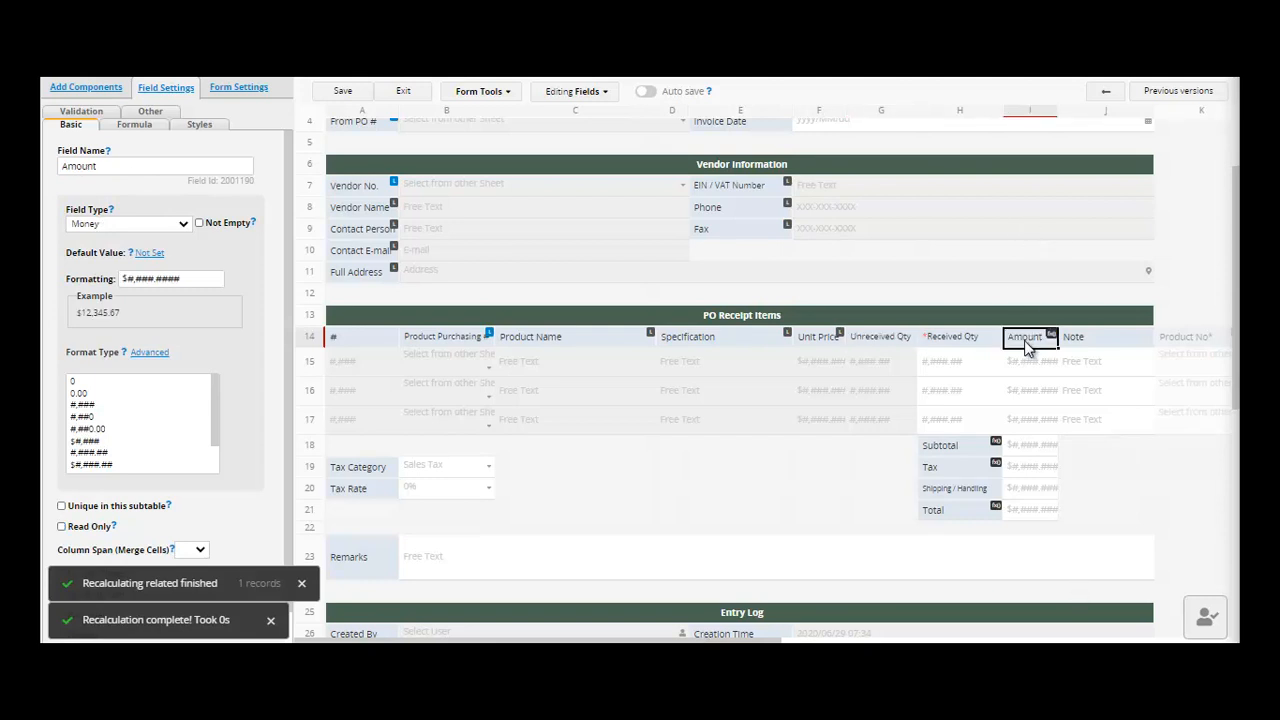
pyautogui.click(818, 336)
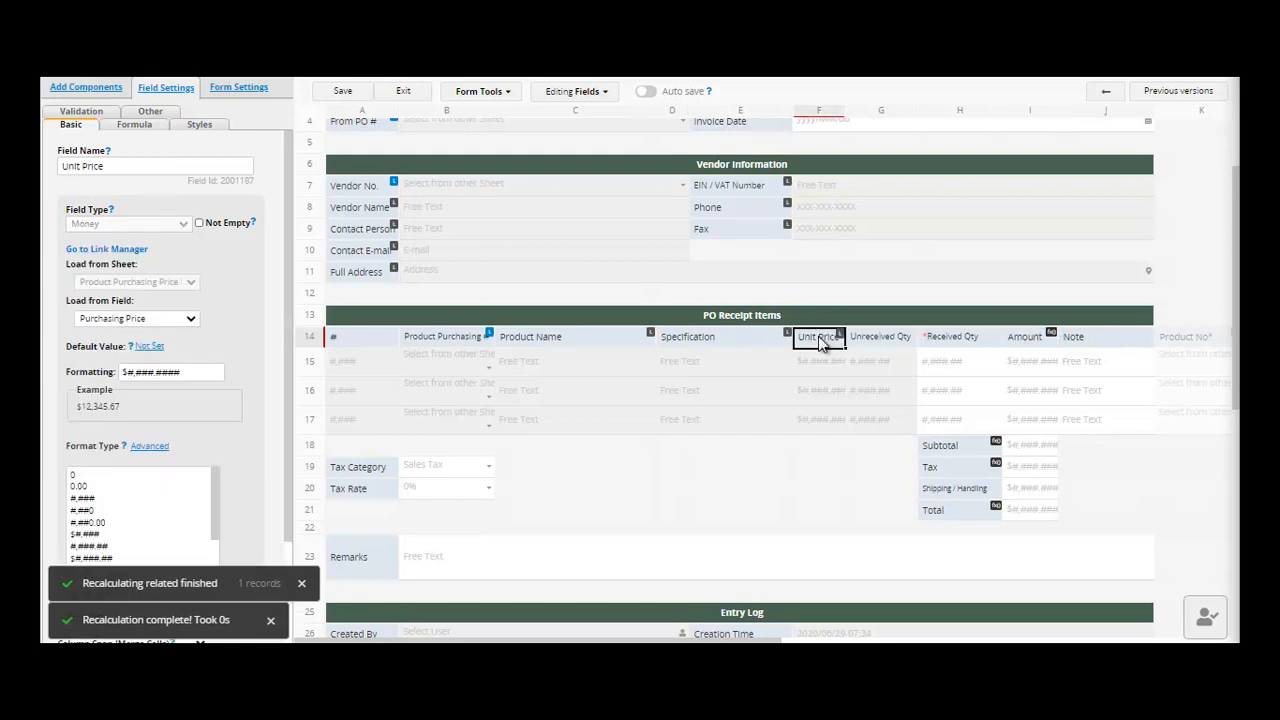
pyautogui.click(955, 337)
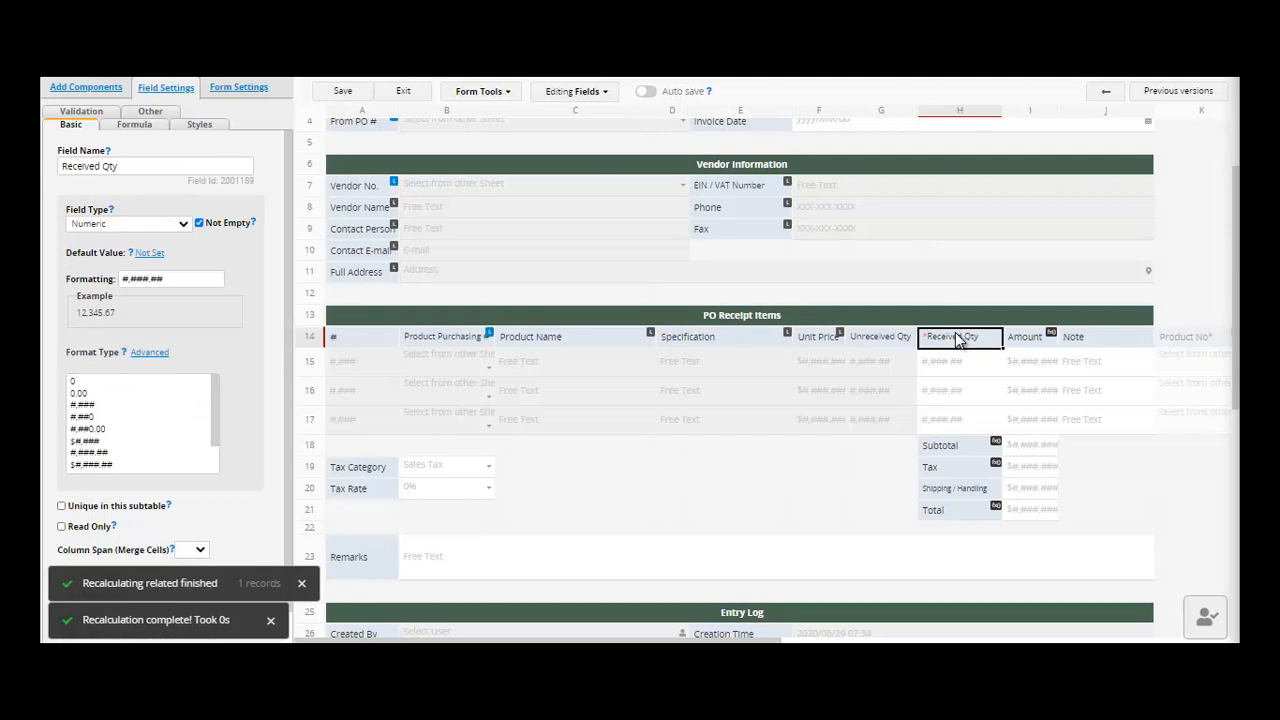
pyautogui.click(1025, 345)
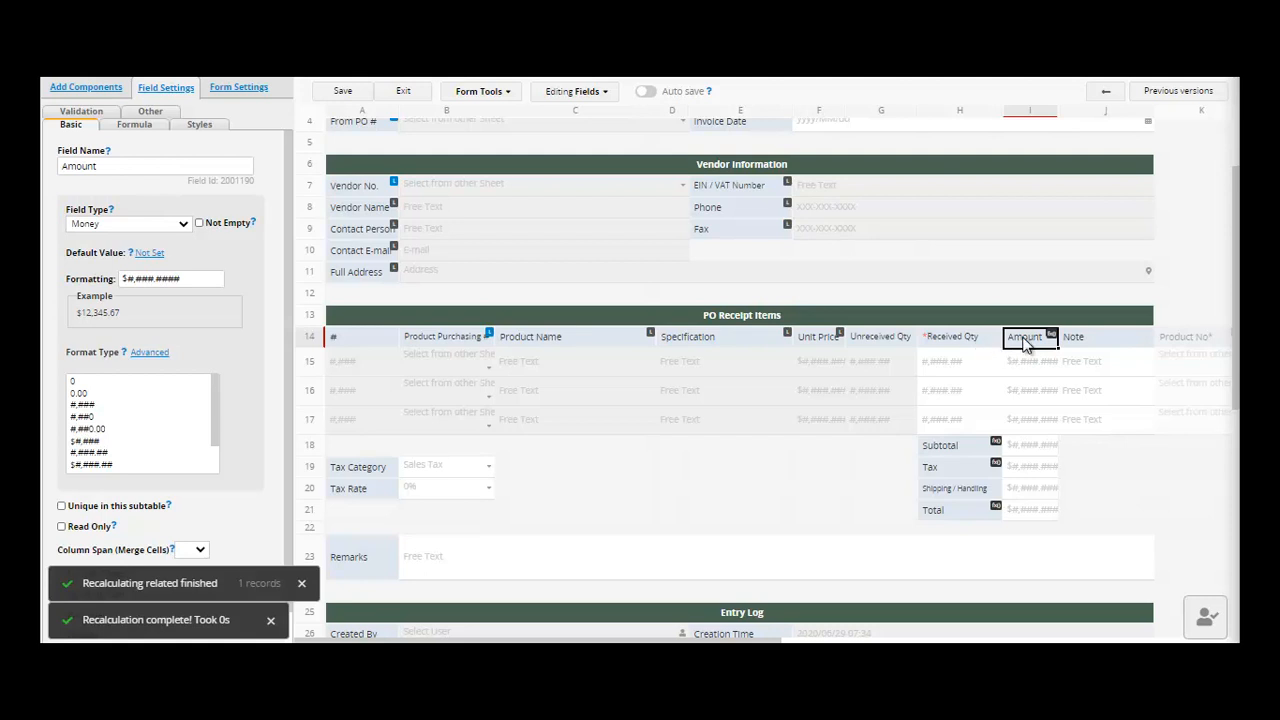
# - Read the formulas for Amount (F14*H14), Unit Price, Received Qty and Subtotal (I14)
pyautogui.click(134, 126)
pyautogui.click(140, 166)
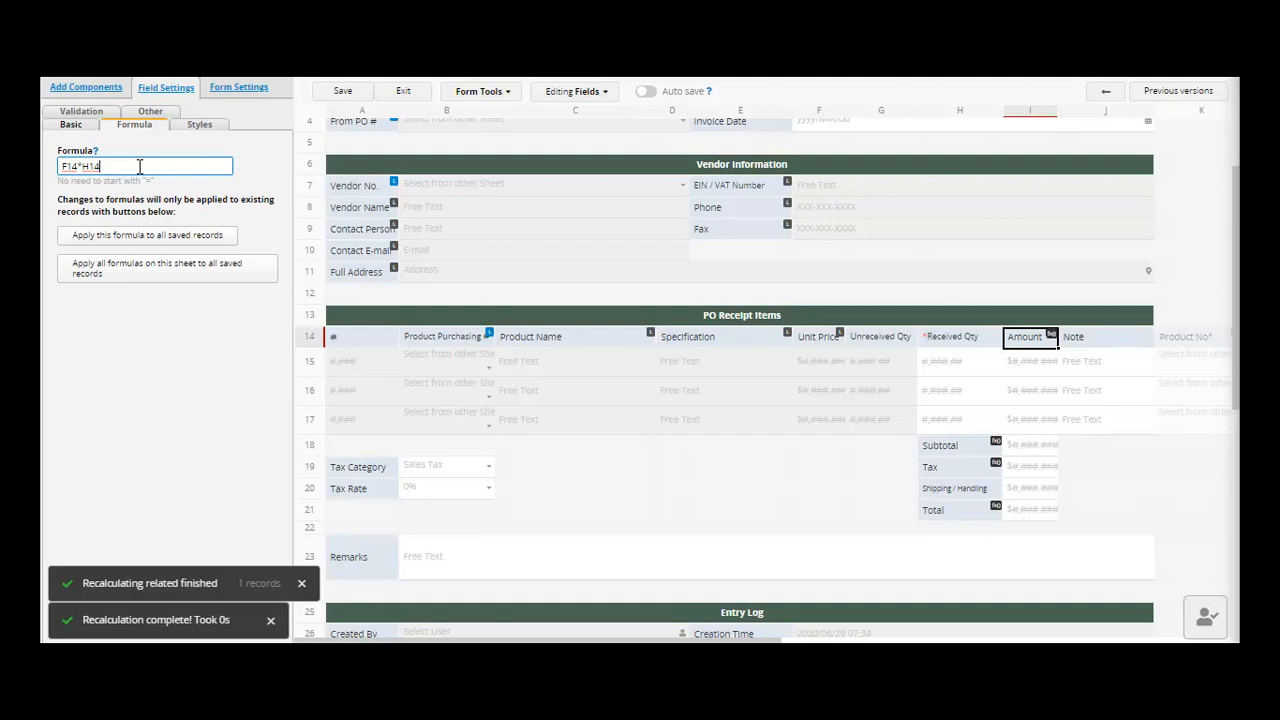
pyautogui.click(818, 340)
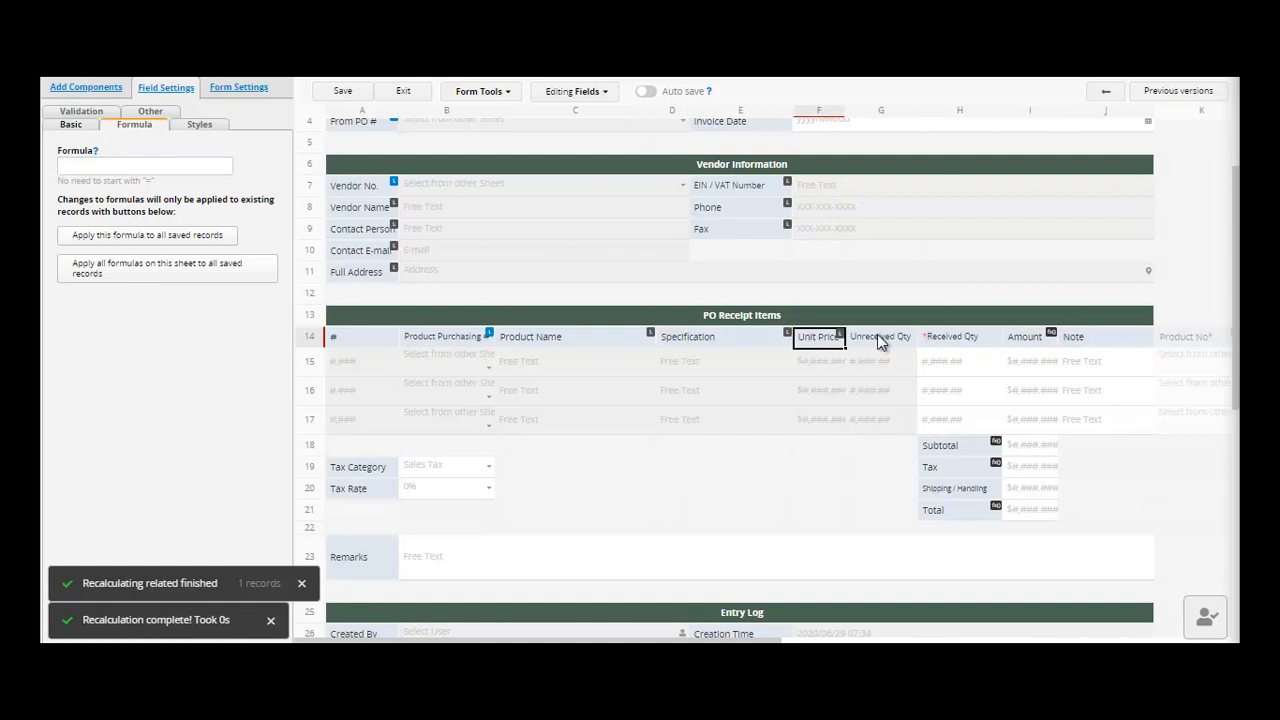
pyautogui.click(1041, 338)
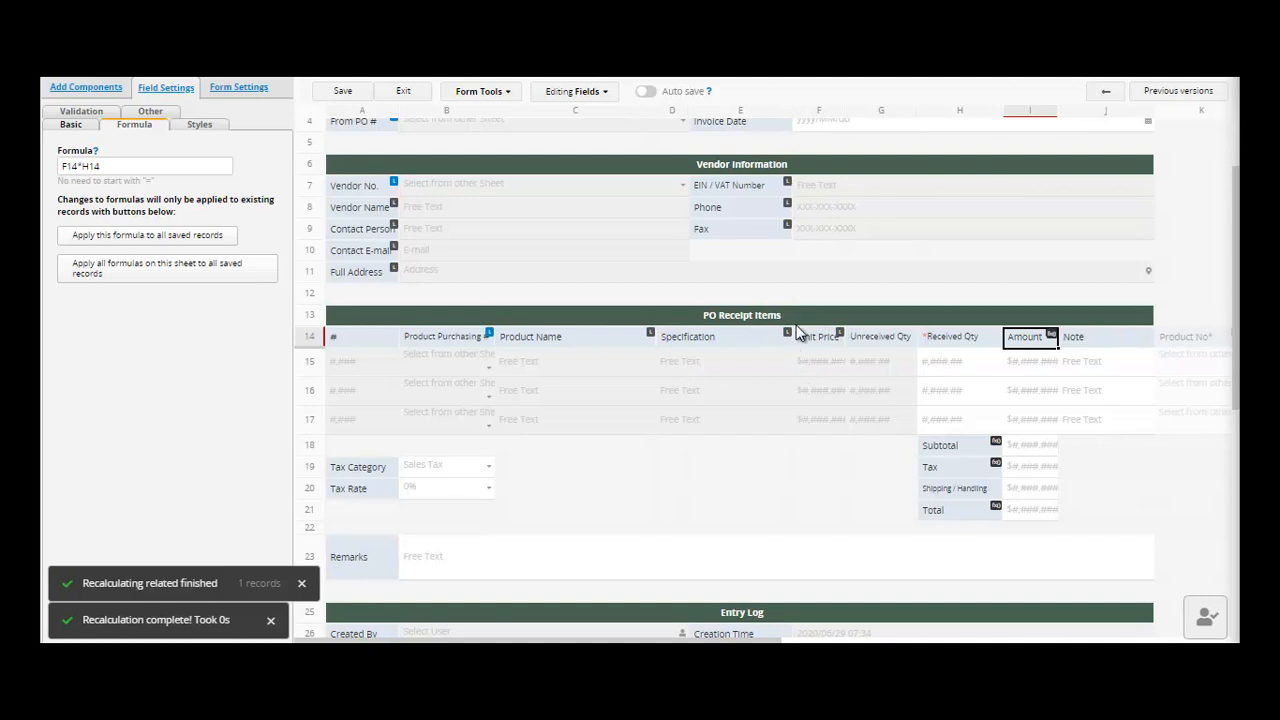
pyautogui.click(972, 340)
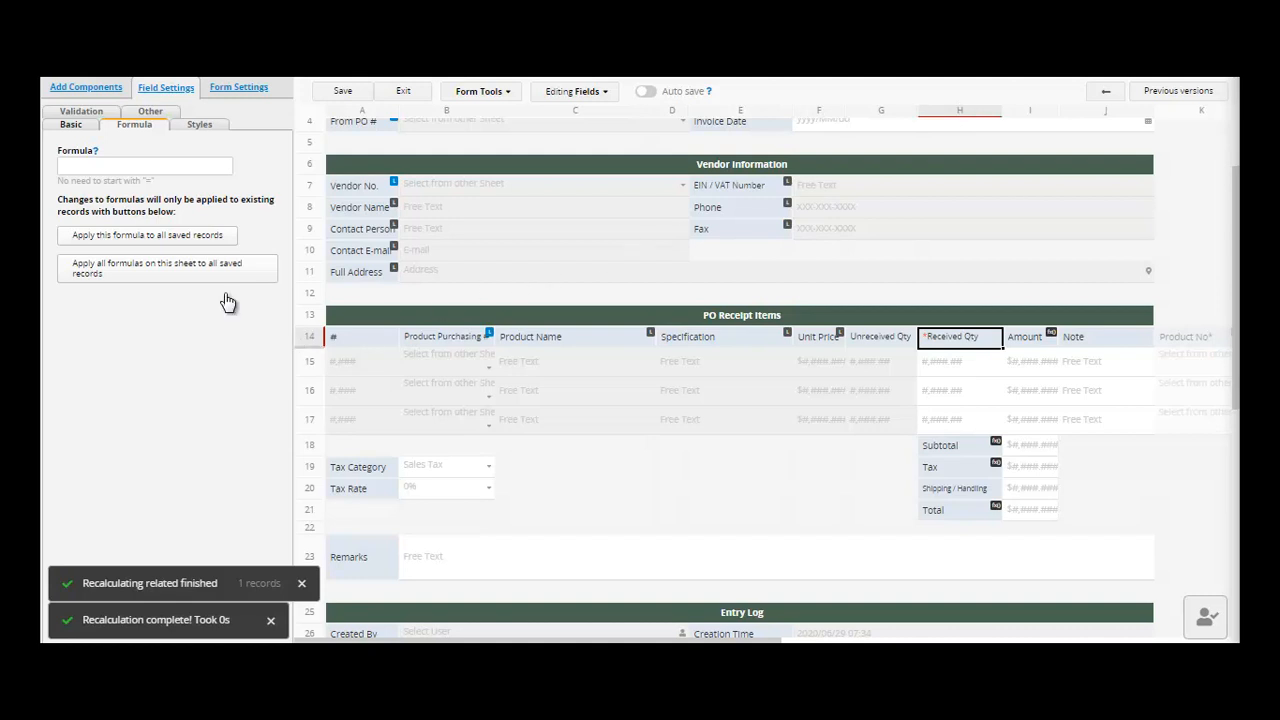
pyautogui.click(136, 163)
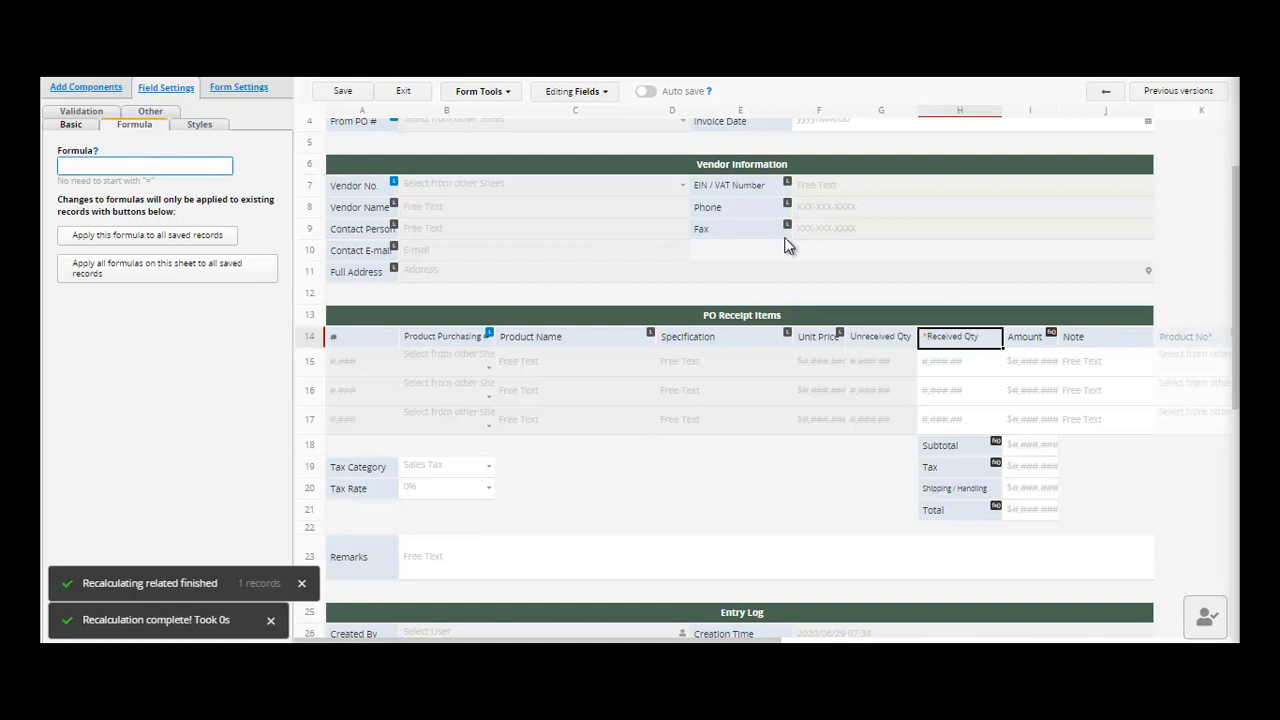
pyautogui.click(1034, 340)
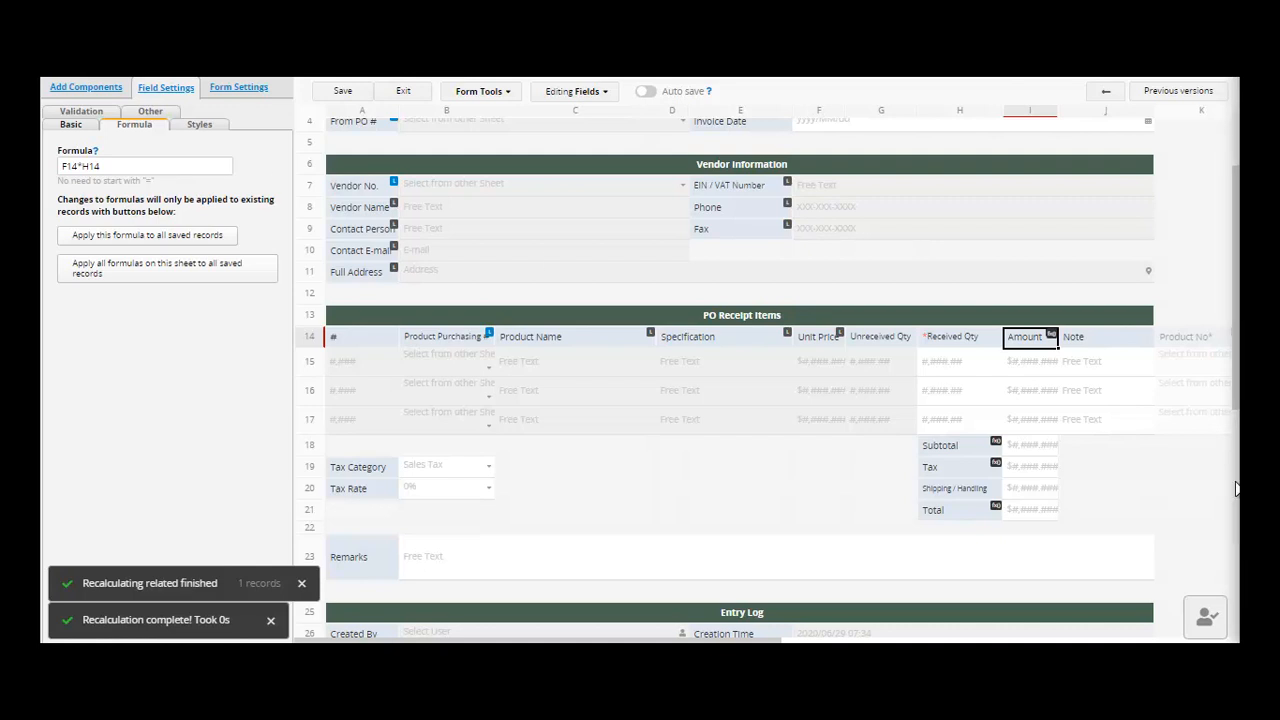
pyautogui.click(965, 446)
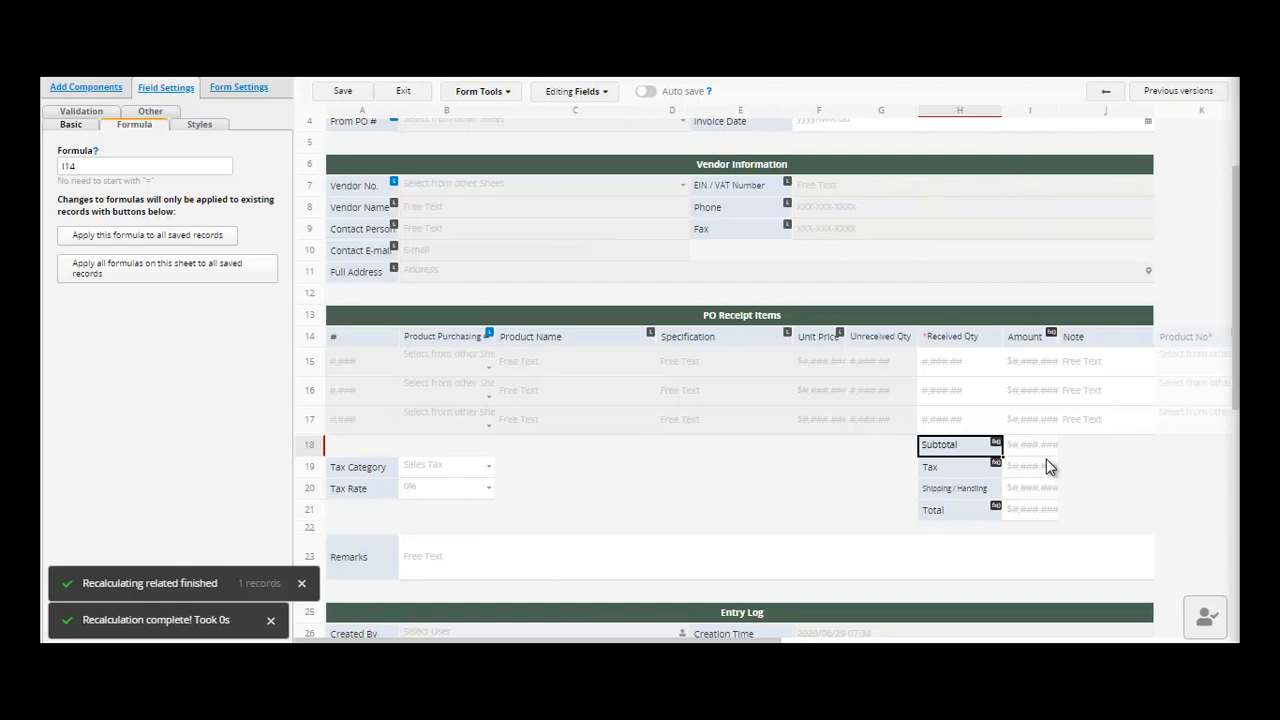
pyautogui.click(970, 476)
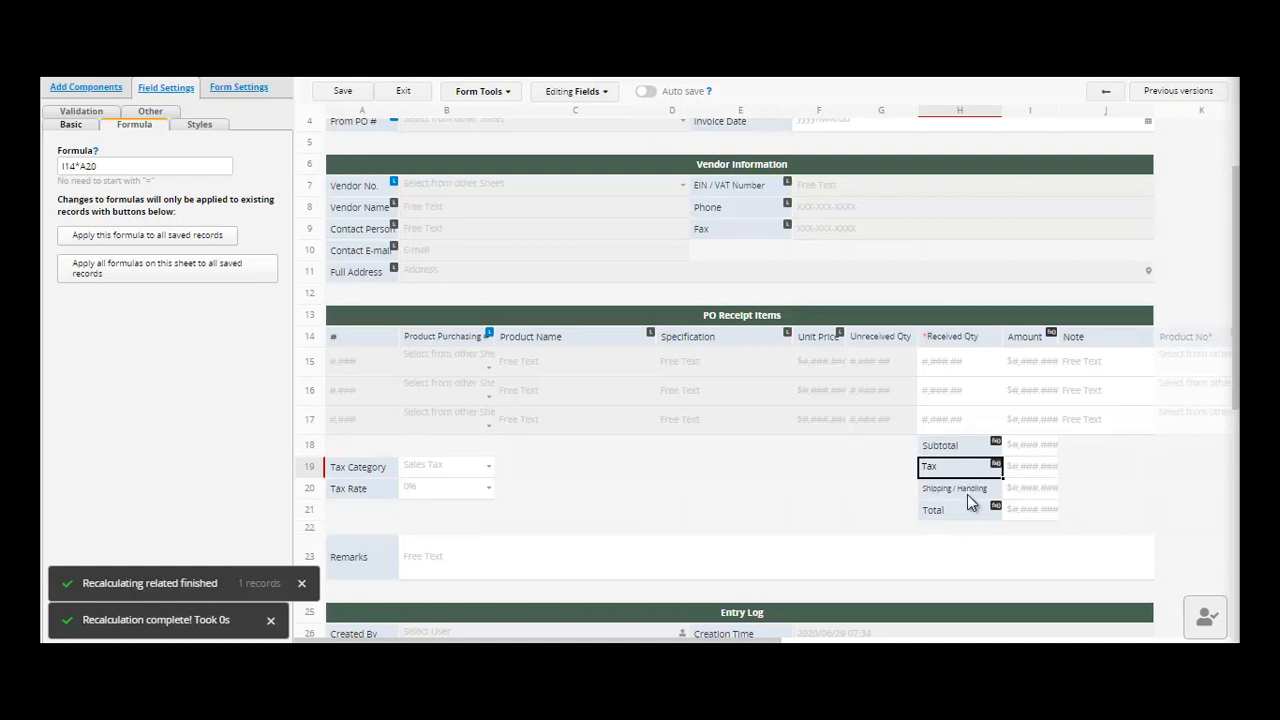
pyautogui.click(967, 492)
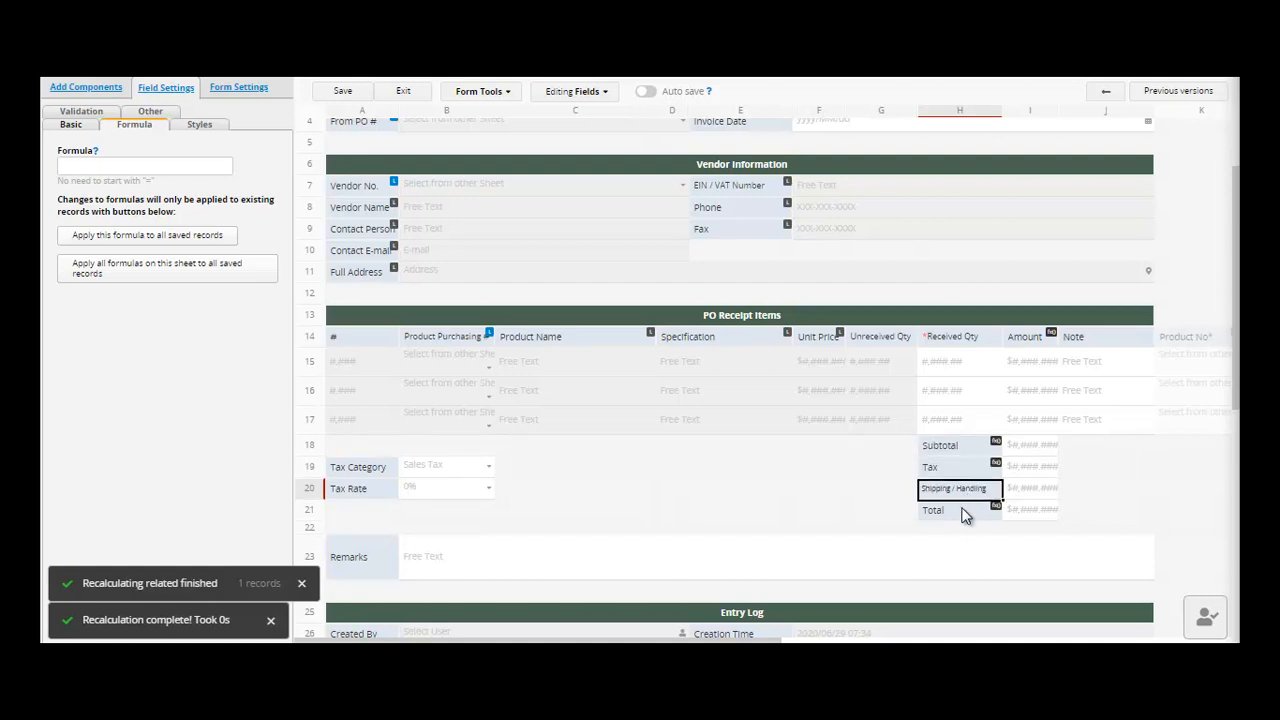
pyautogui.click(962, 516)
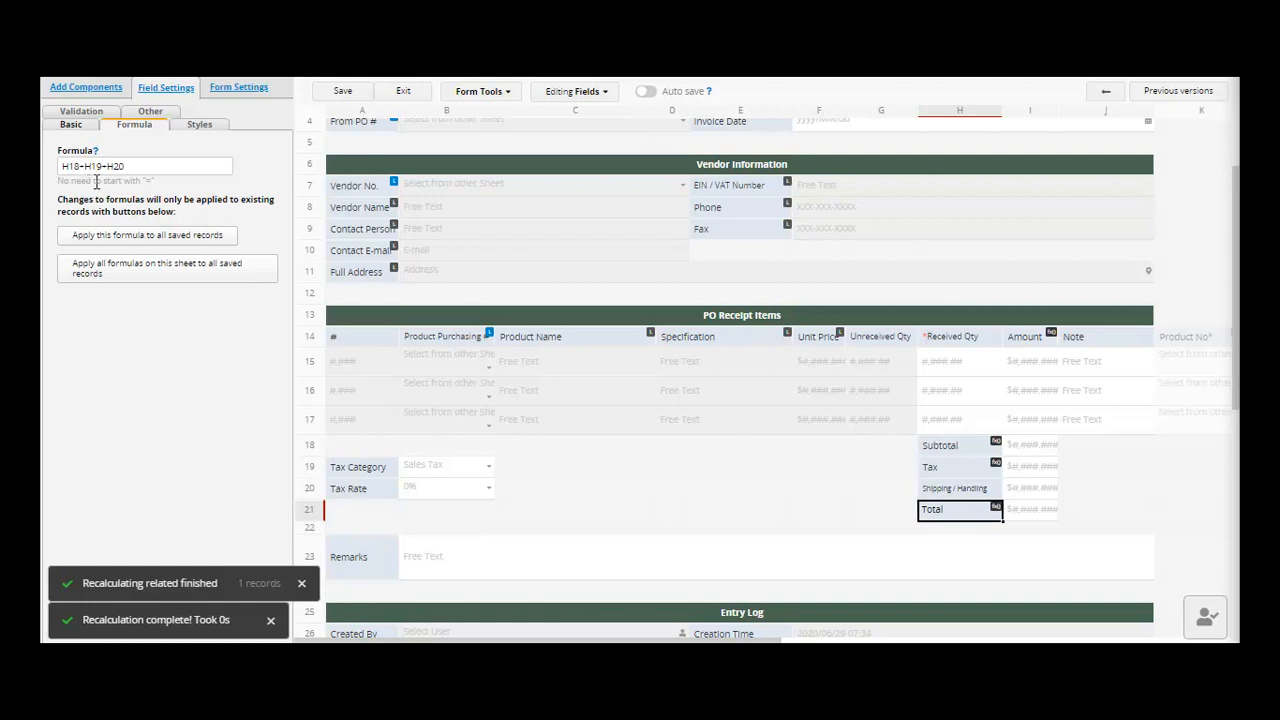
pyautogui.click(978, 453)
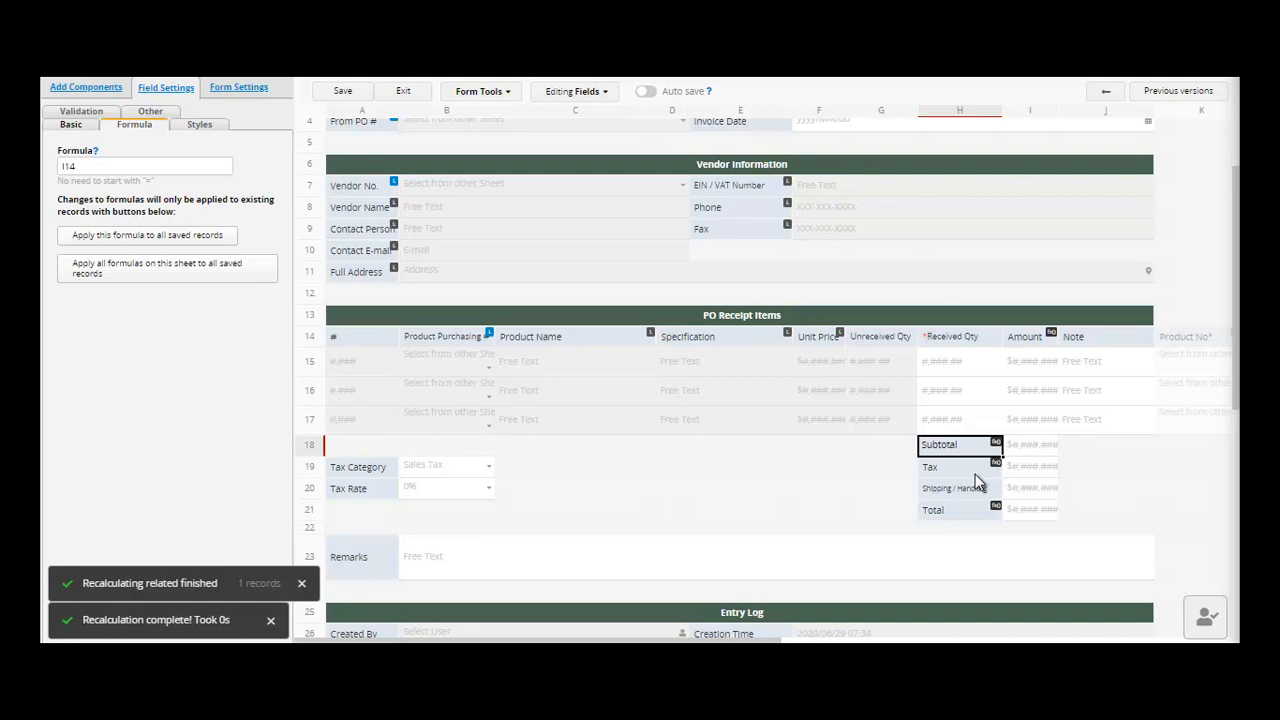
pyautogui.click(975, 475)
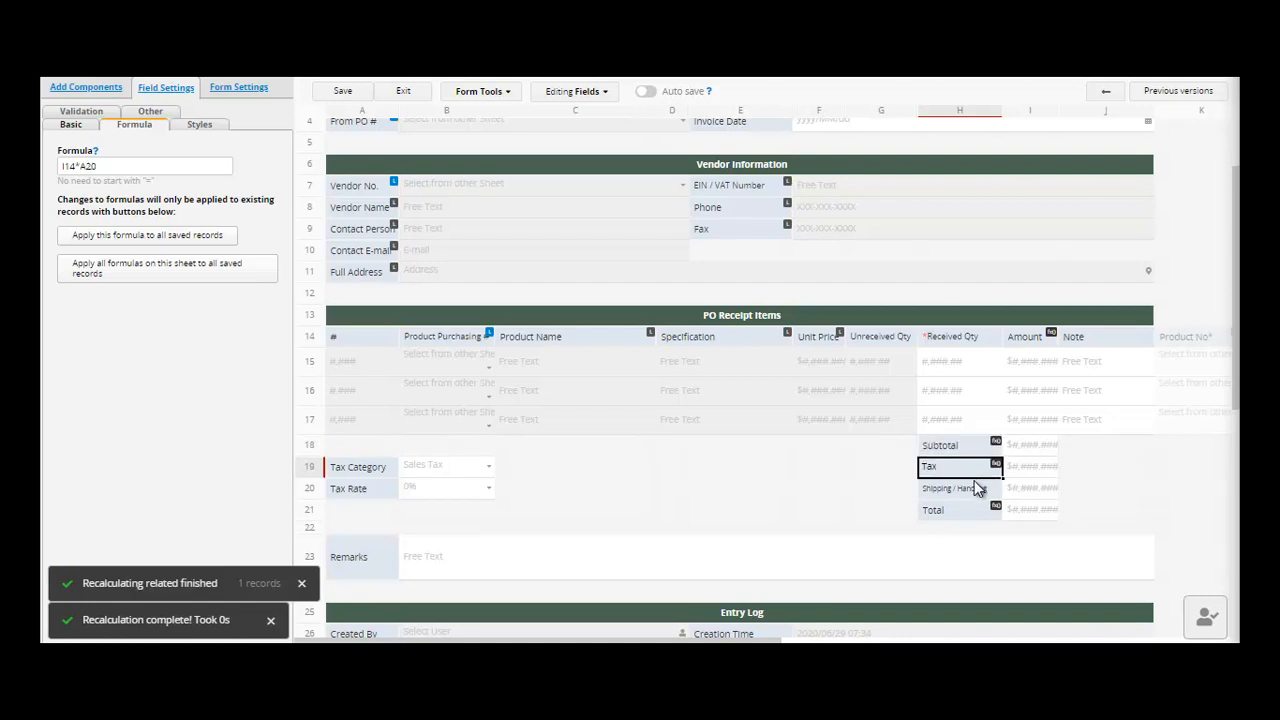
pyautogui.click(970, 492)
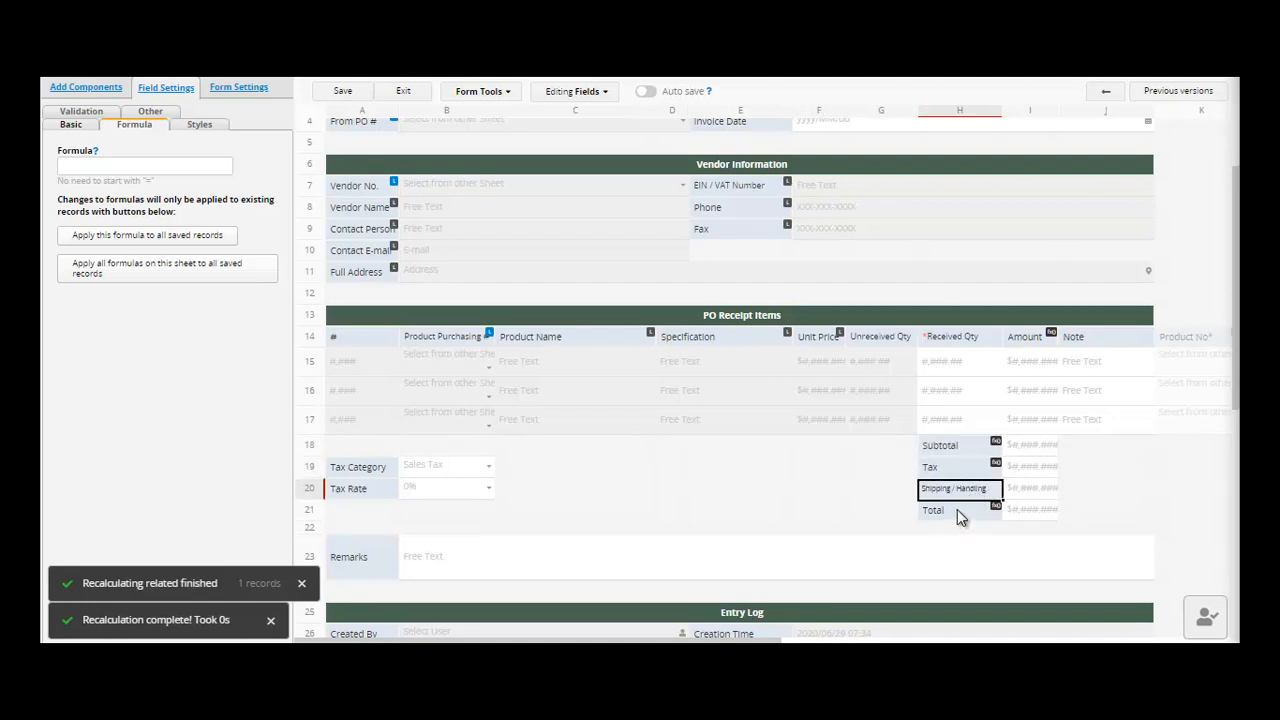
pyautogui.click(957, 513)
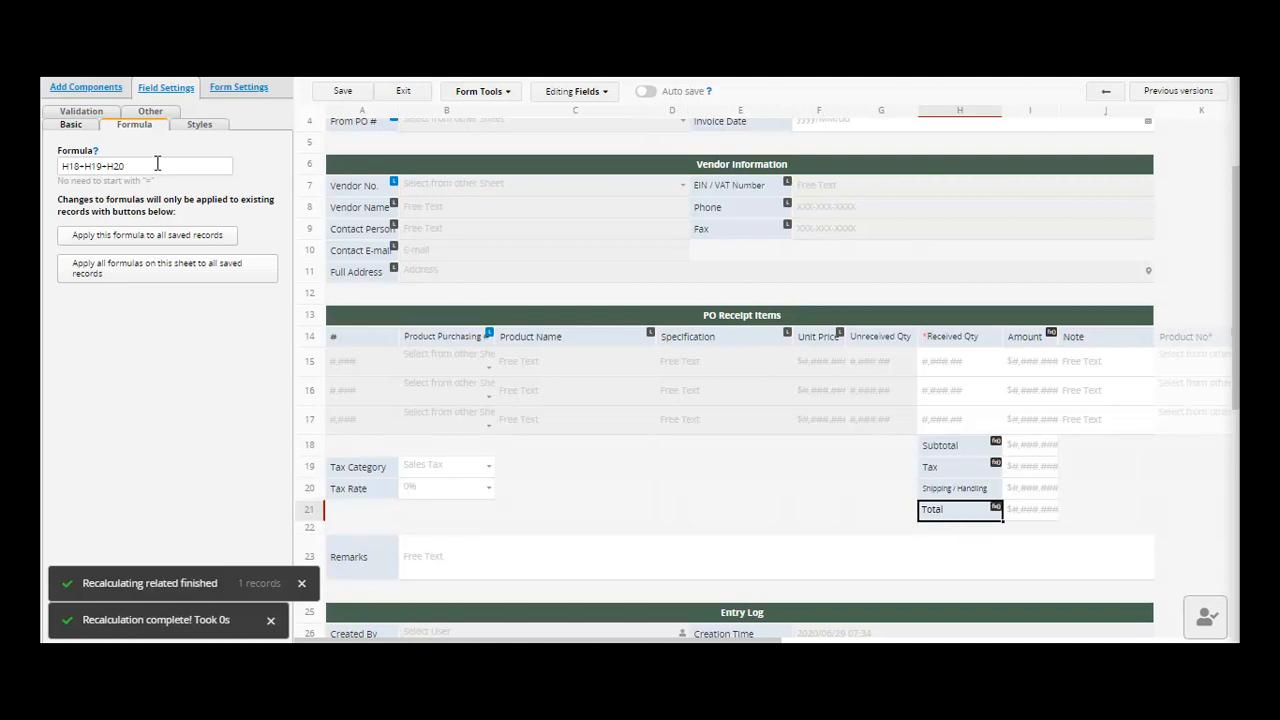
pyautogui.click(669, 492)
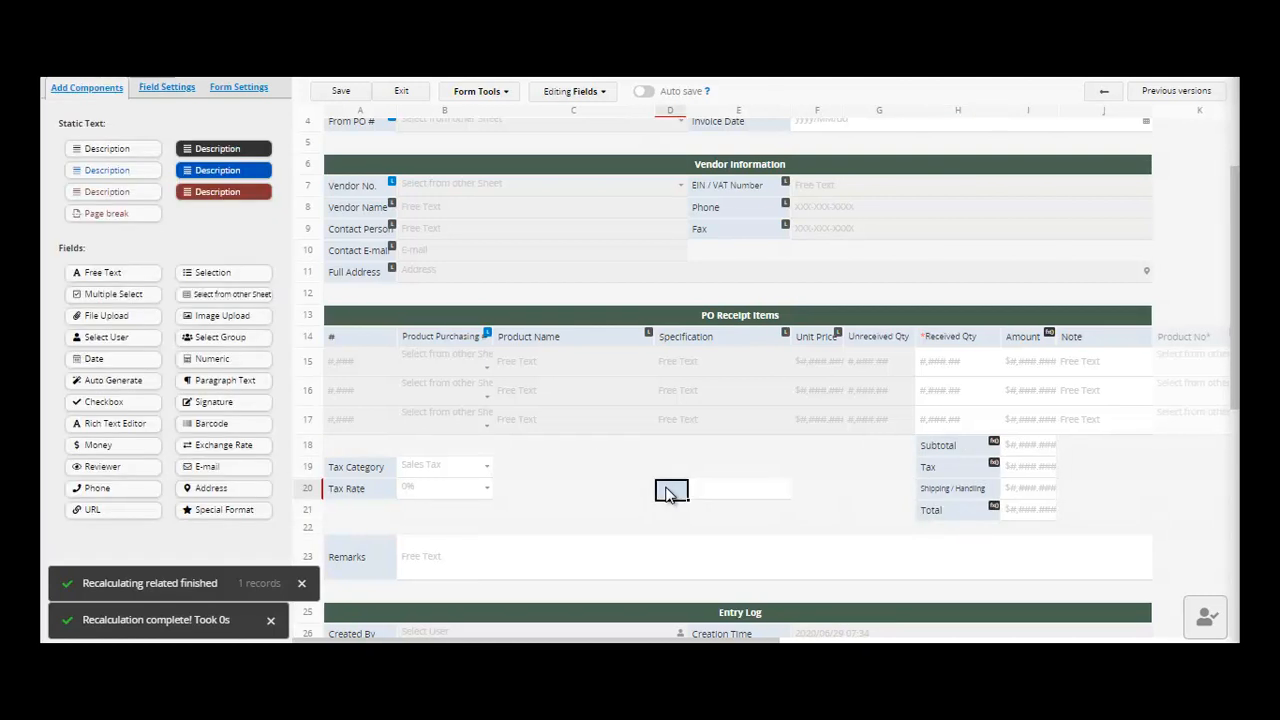
# - Create PRICE, QUANTITY and TOTAL fields in column D, rows 20 to 22
pyautogui.write('PRICE')
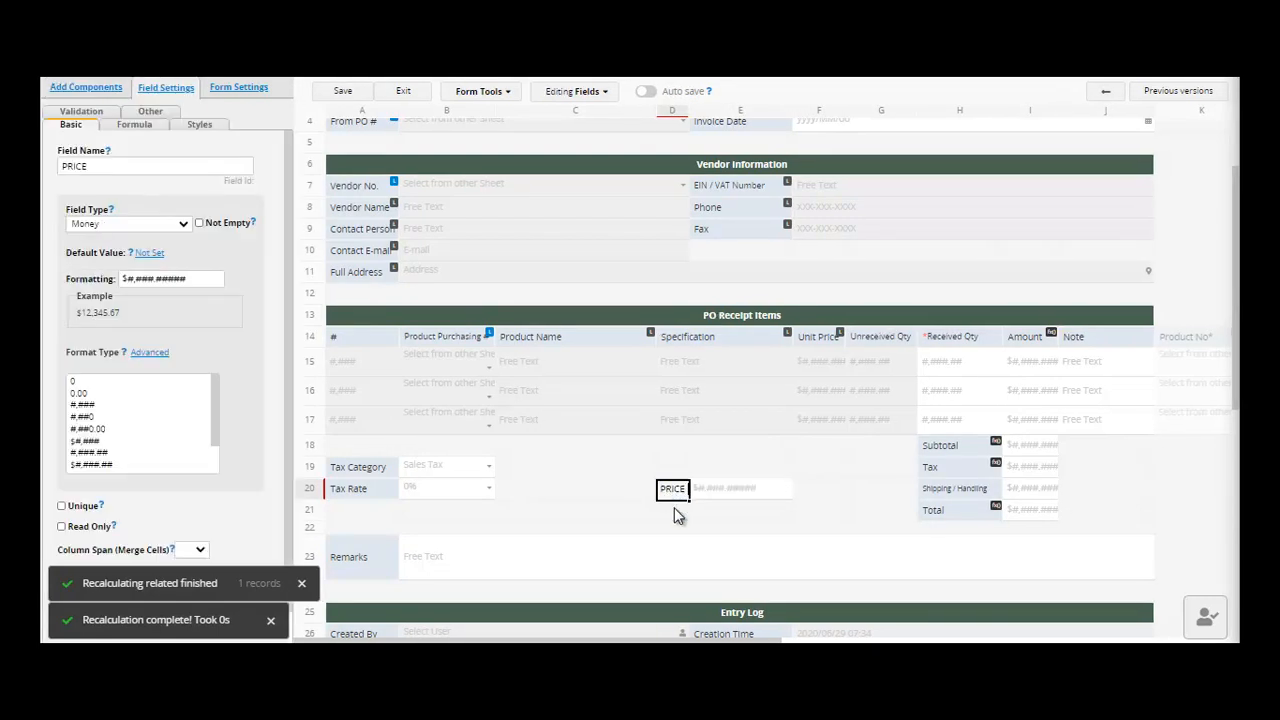
pyautogui.click(676, 512)
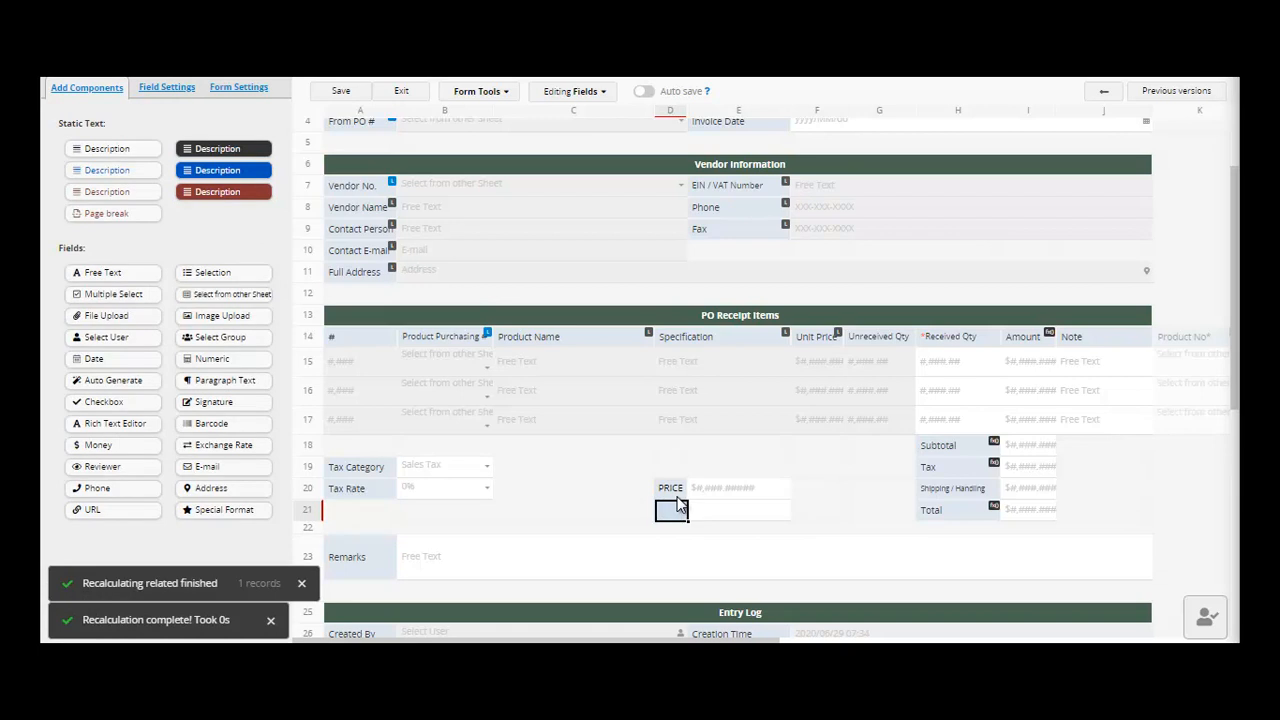
pyautogui.write('QUANTITY')
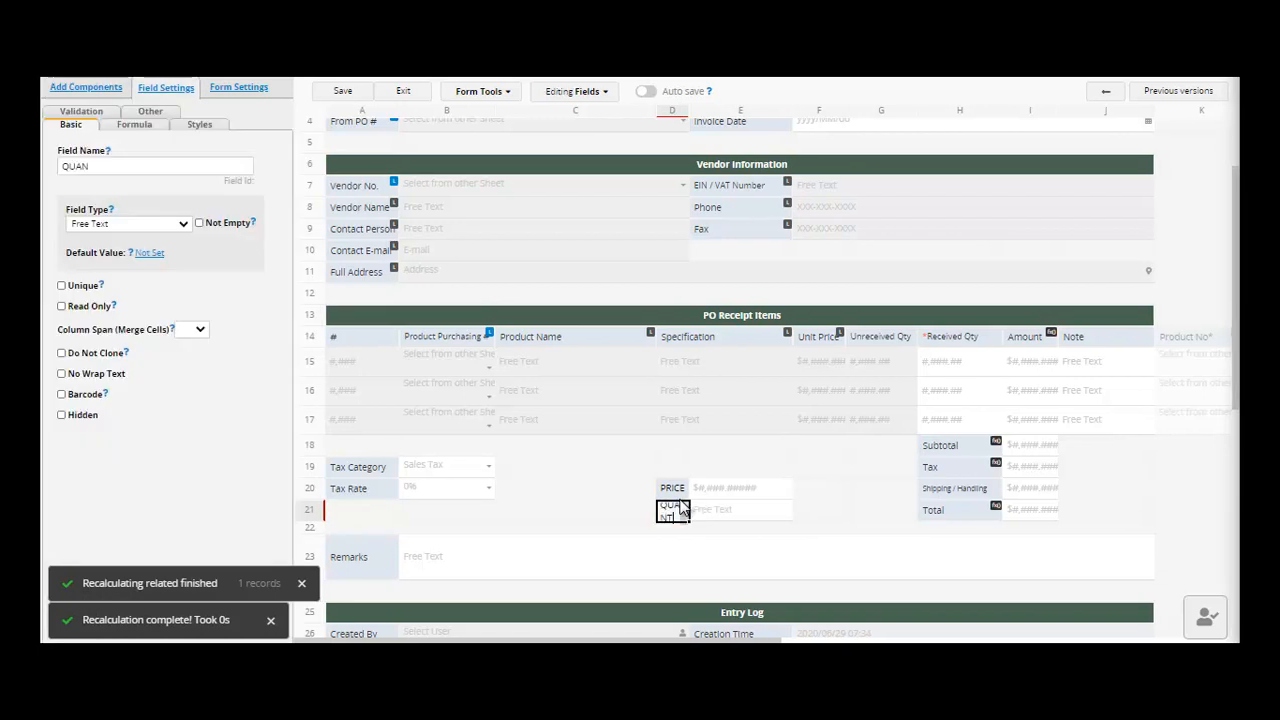
pyautogui.click(682, 540)
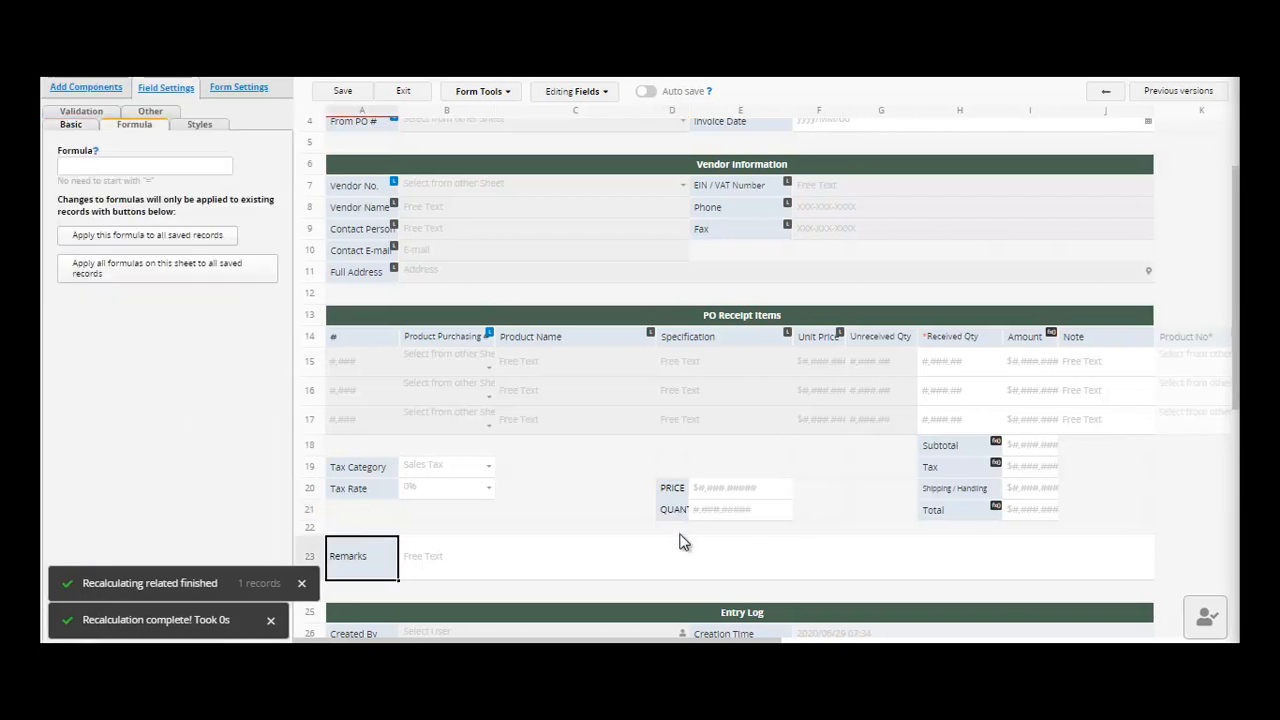
pyautogui.click(674, 531)
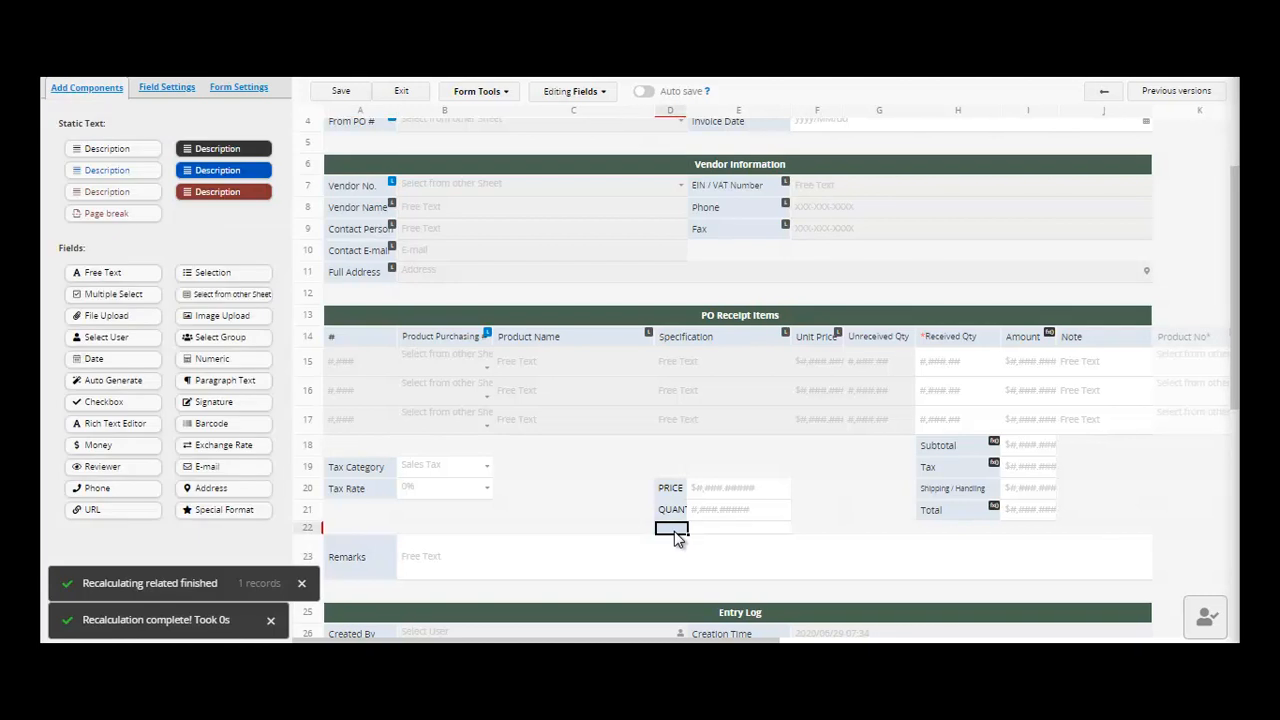
pyautogui.write('TOTAL')
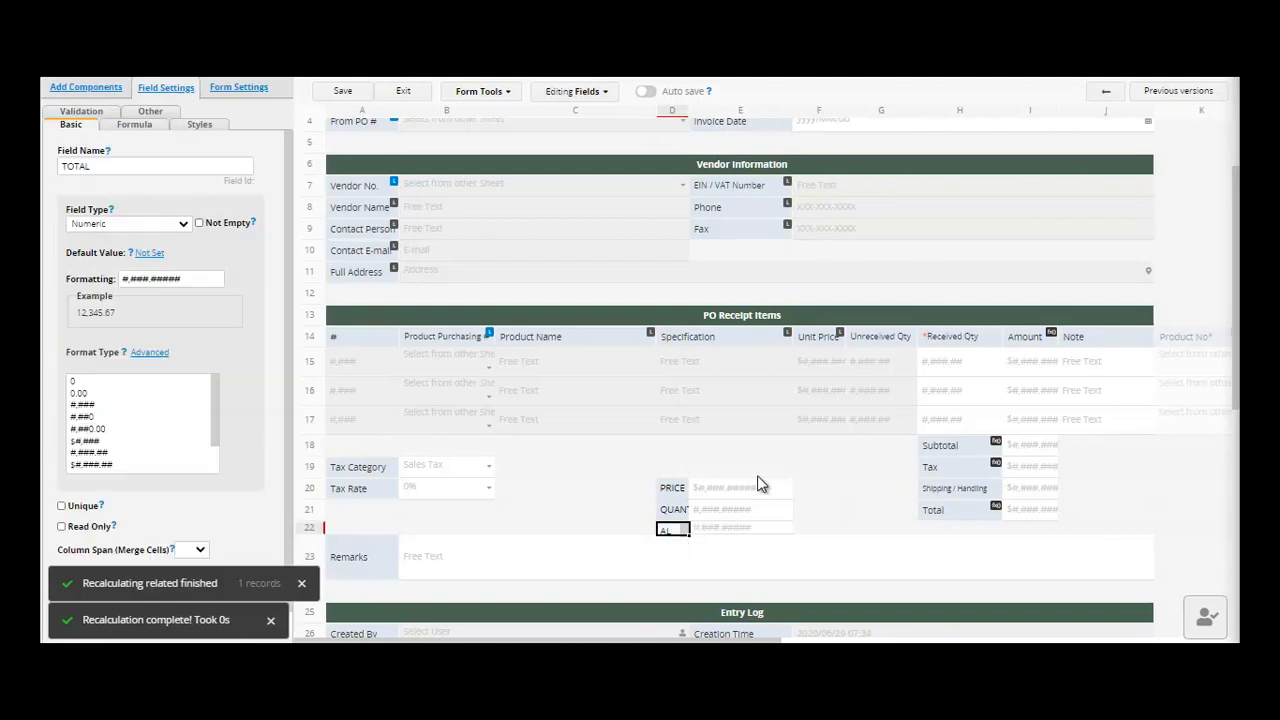
pyautogui.click(676, 516)
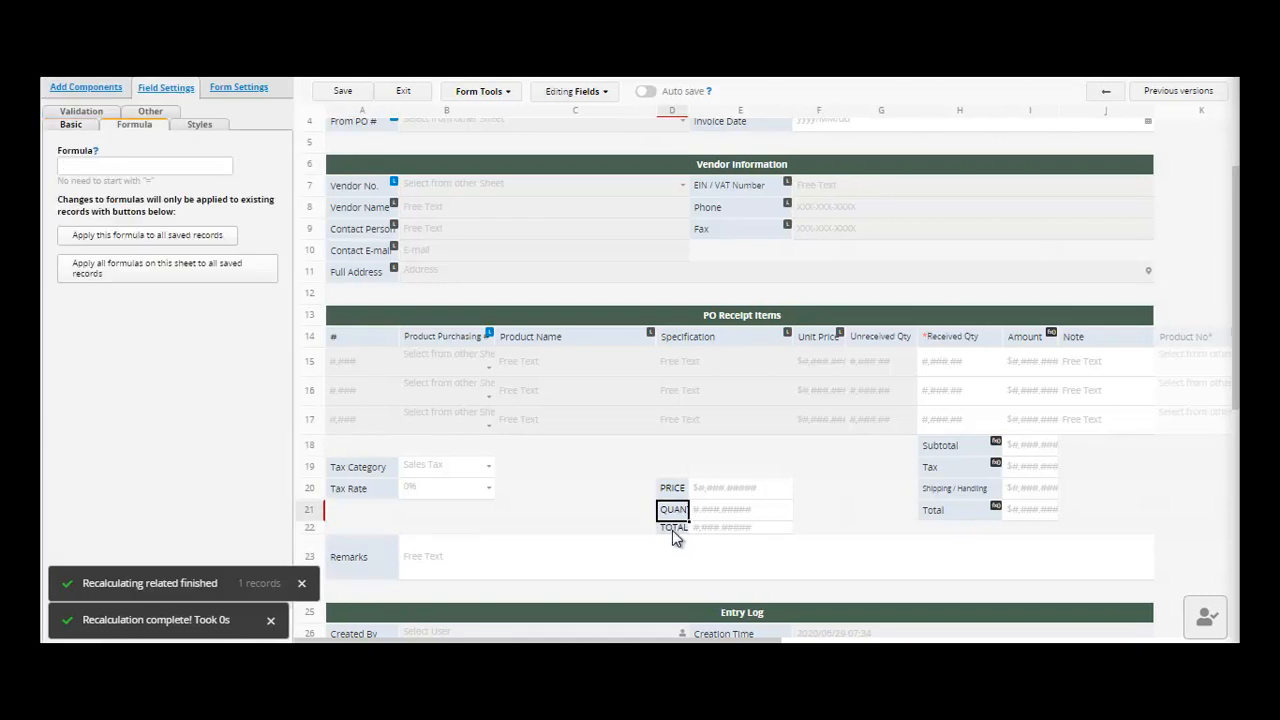
pyautogui.click(674, 530)
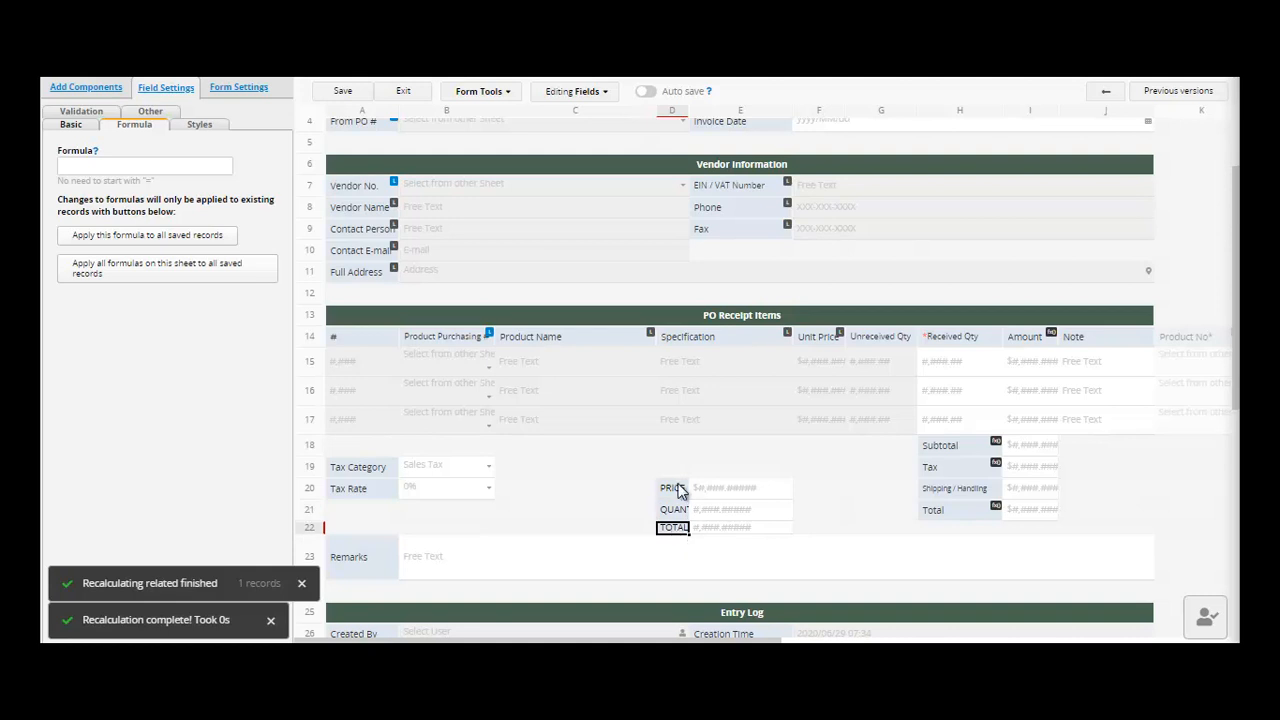
# - Give the TOTAL field the formula D20*D21
pyautogui.click(676, 487)
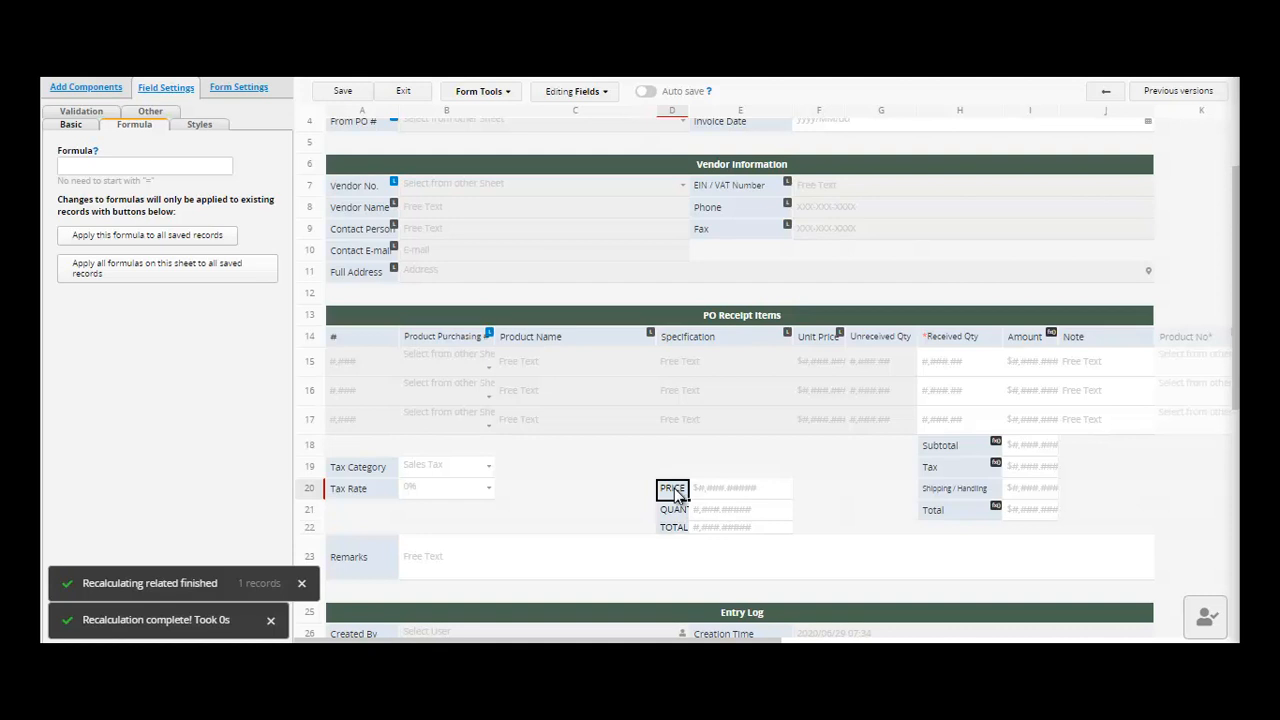
pyautogui.click(96, 167)
pyautogui.write('D20')
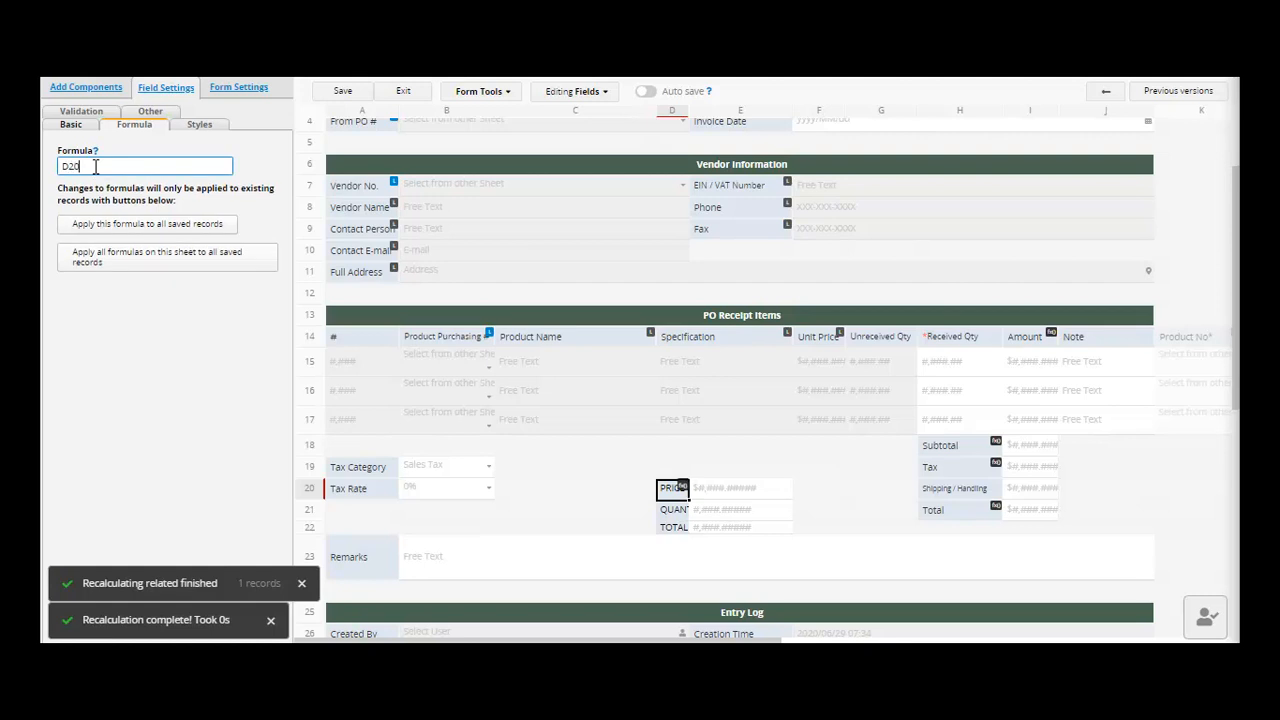
pyautogui.write('*D21')
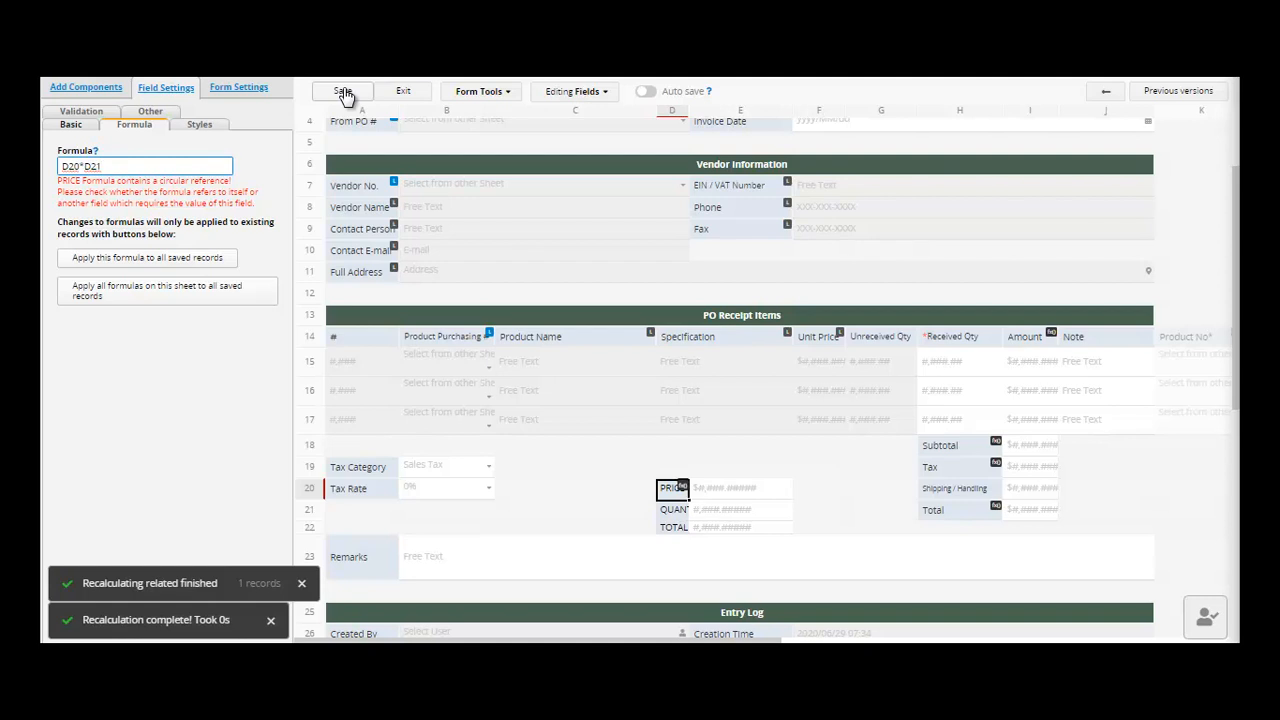
pyautogui.click(676, 530)
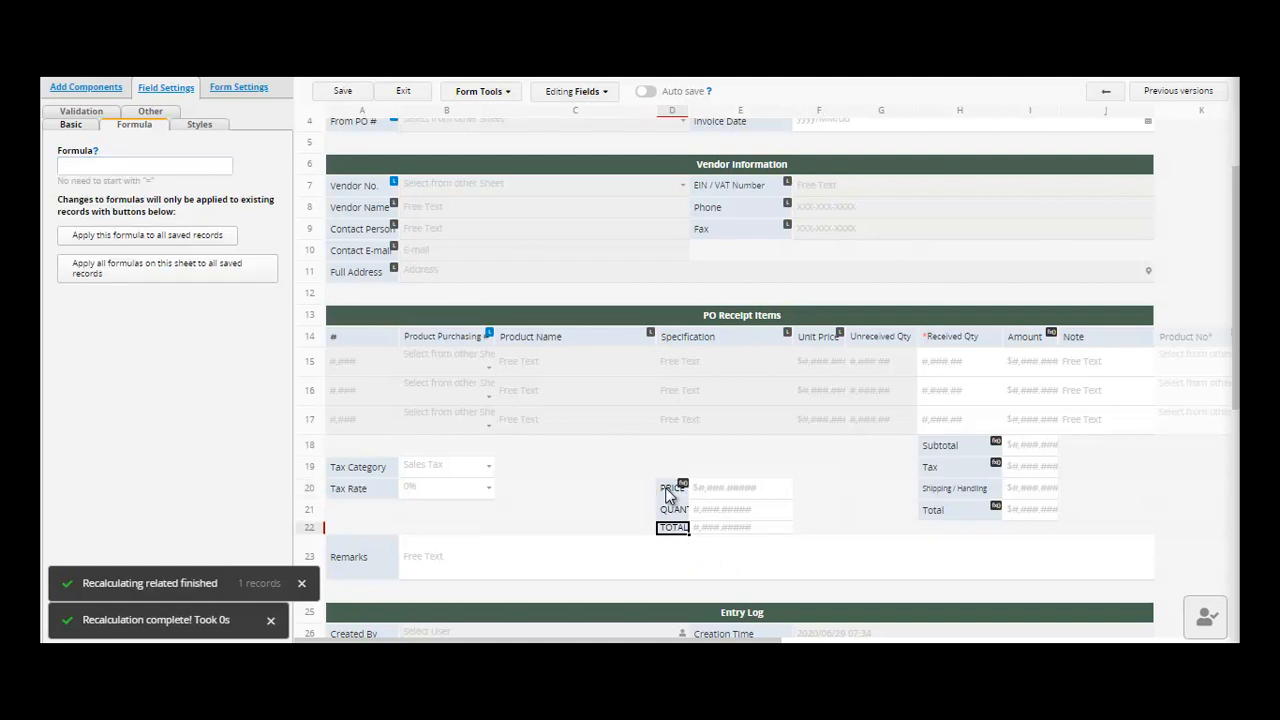
pyautogui.click(669, 490)
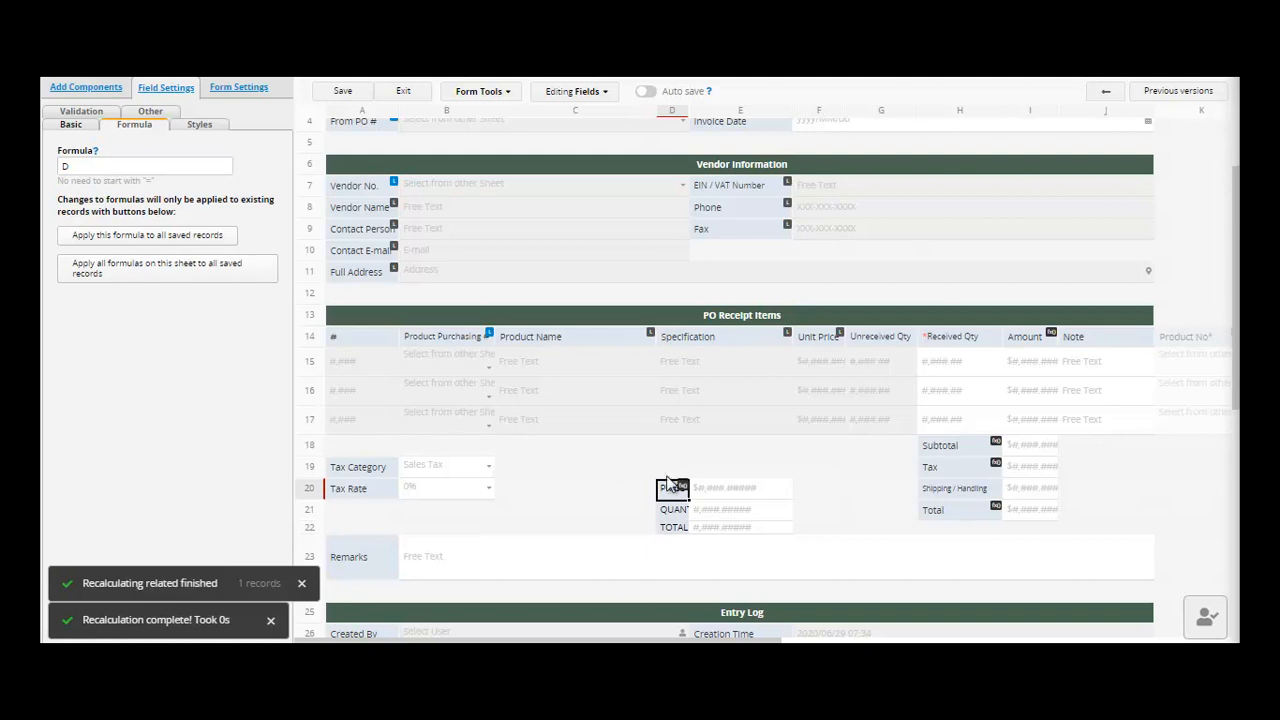
pyautogui.click(670, 512)
pyautogui.click(676, 529)
pyautogui.click(181, 165)
pyautogui.write('D20')
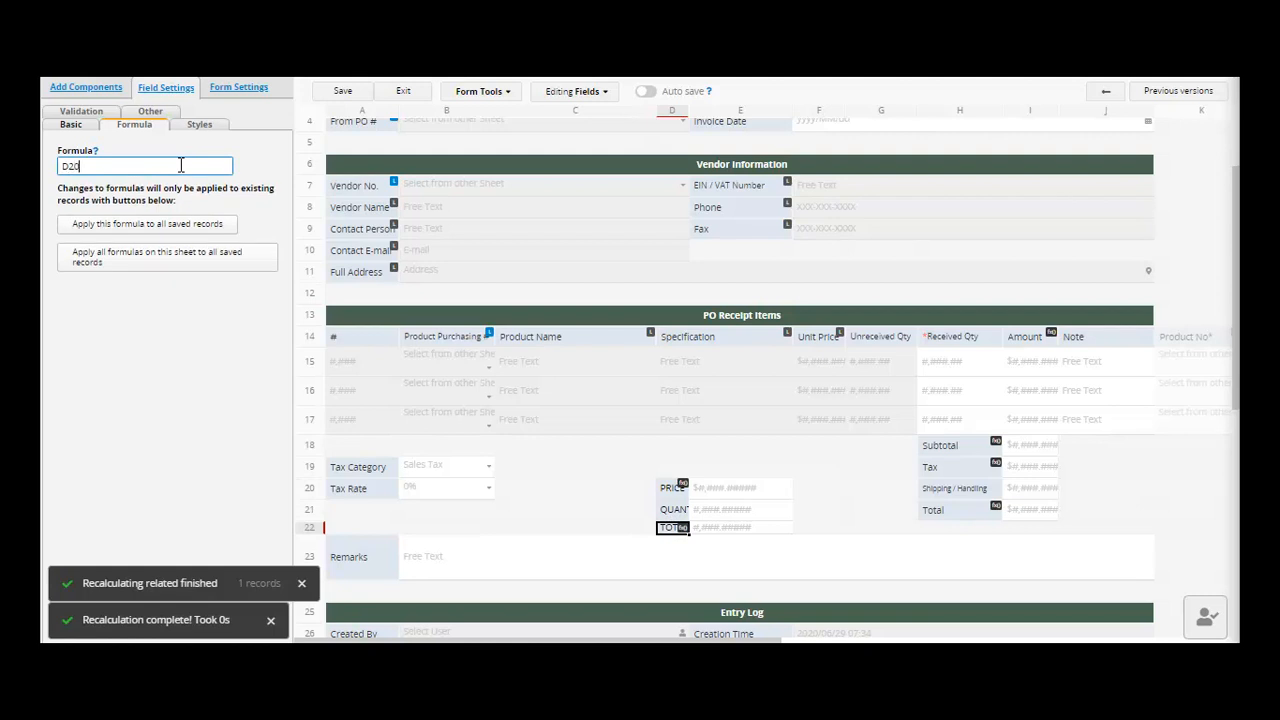
pyautogui.write('*D21')
# - Apply the sheet's formulas to all saved records and save the design
pyautogui.click(175, 270)
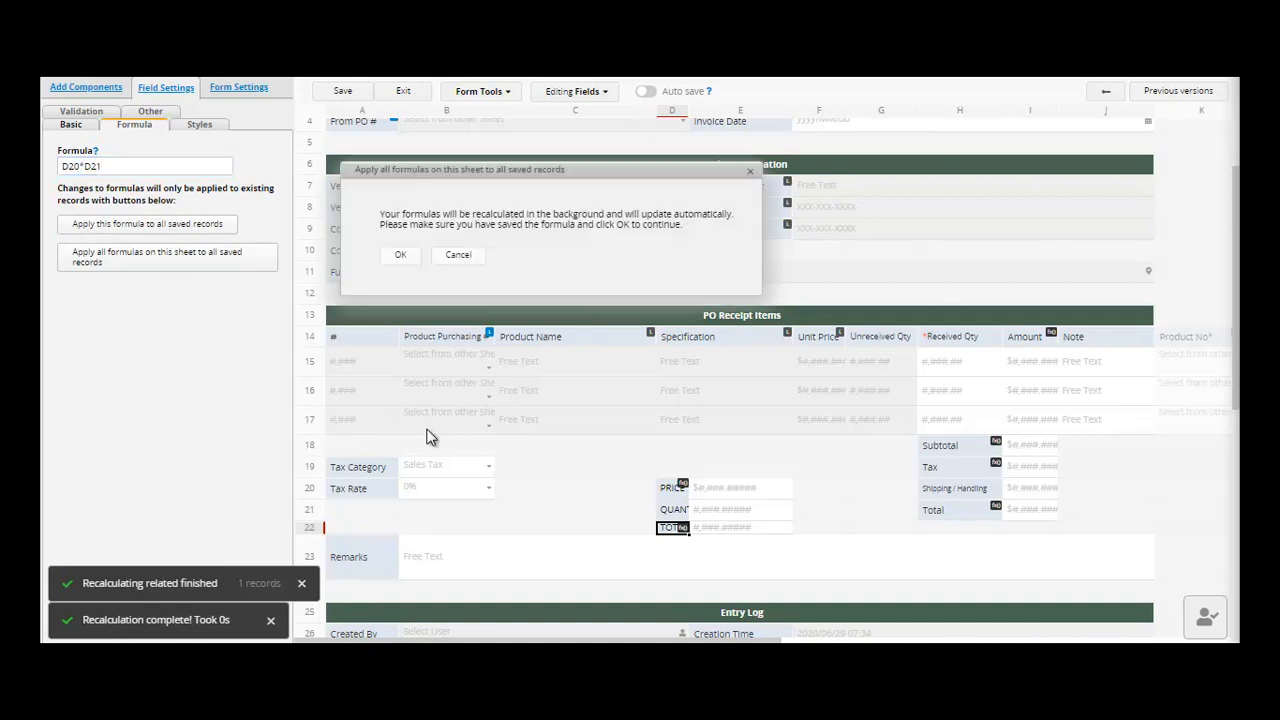
pyautogui.click(401, 258)
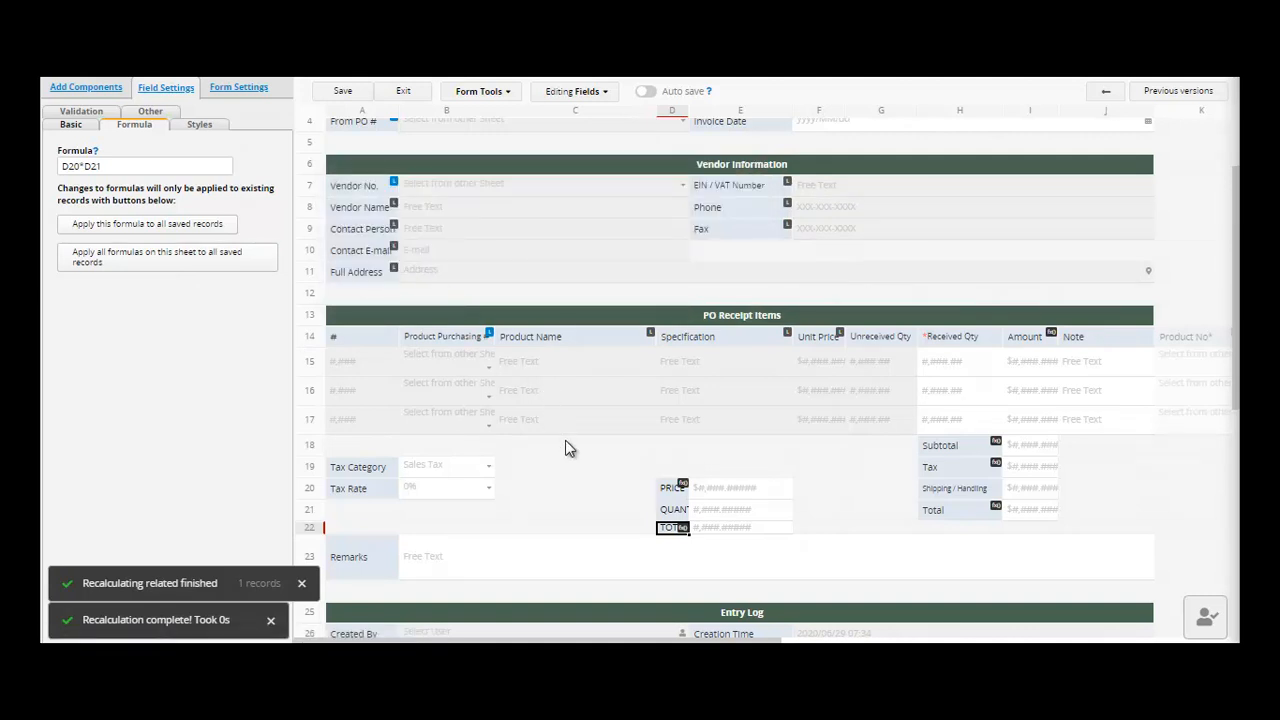
pyautogui.click(342, 93)
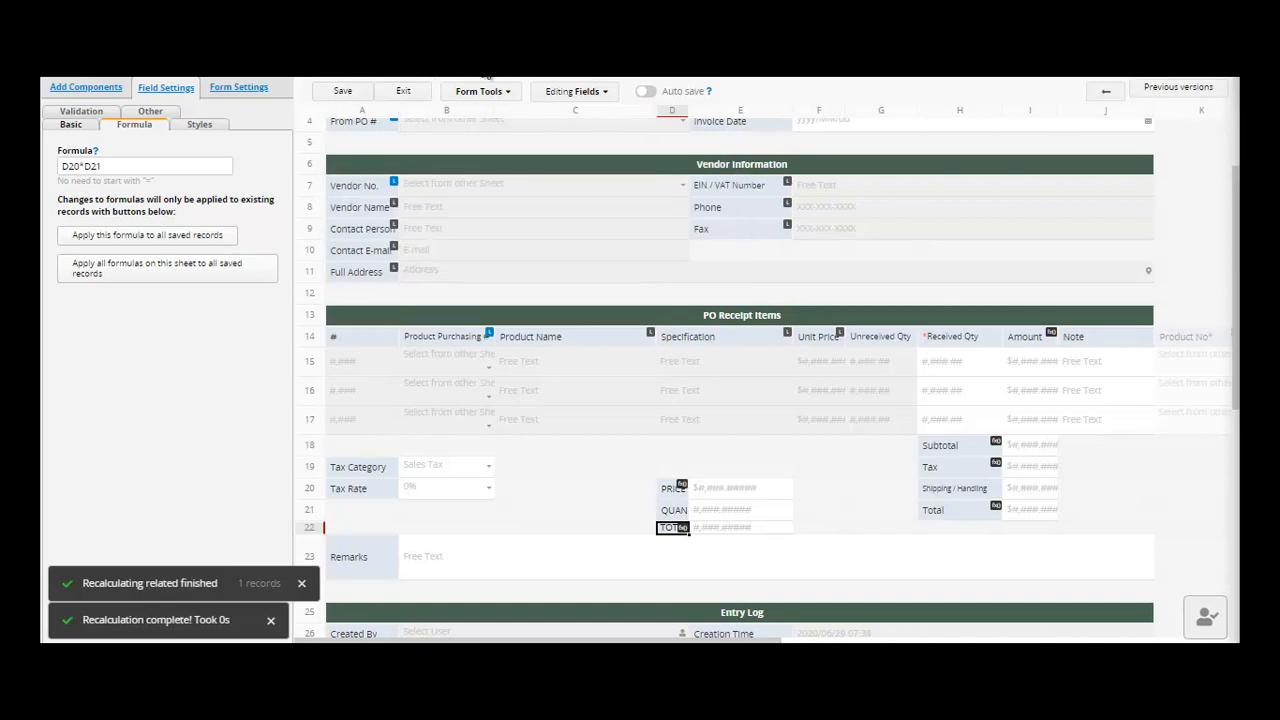
# - Exit the designer, enter PRICE 100 and QUANTITY 1000, and save the receipt
pyautogui.click(403, 93)
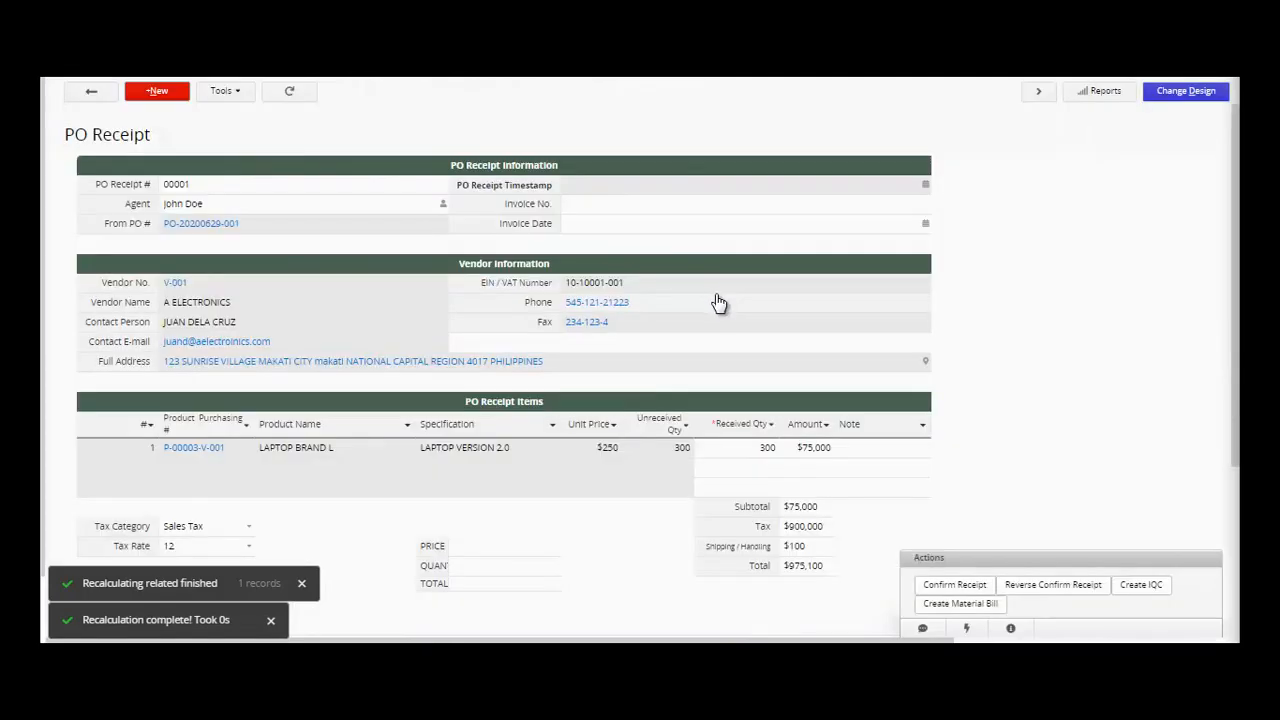
pyautogui.click(468, 553)
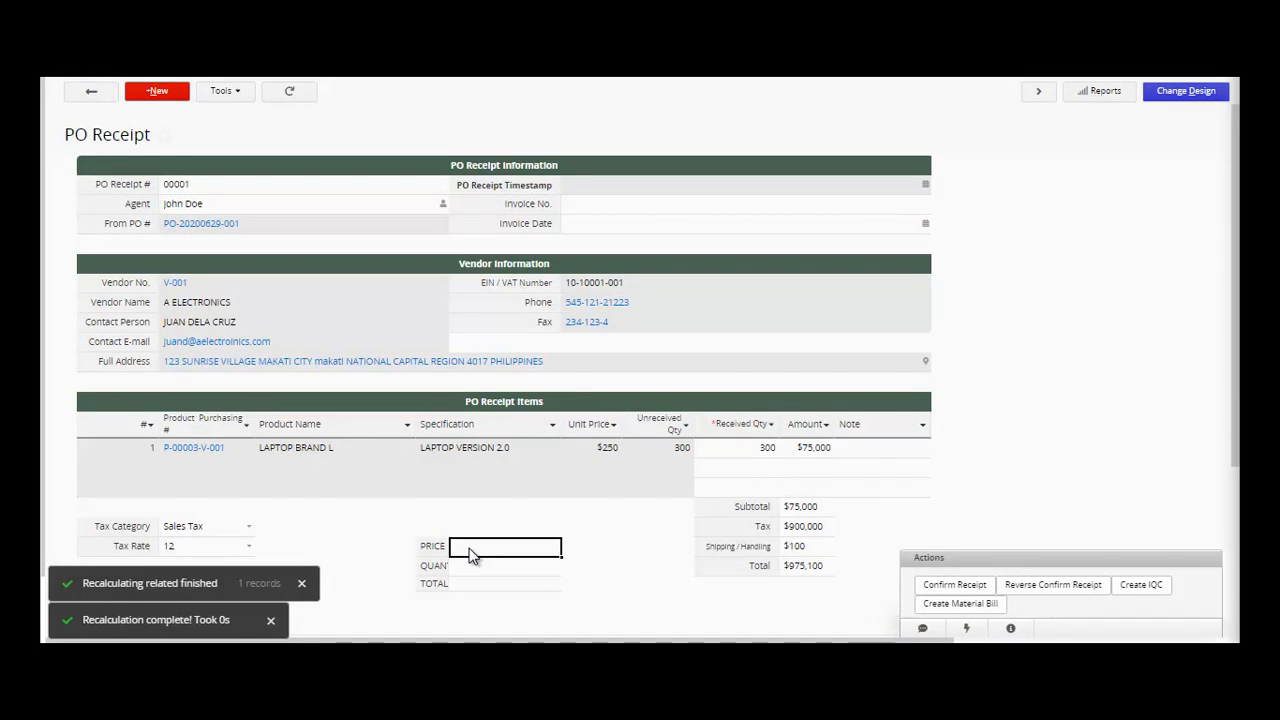
pyautogui.write('100')
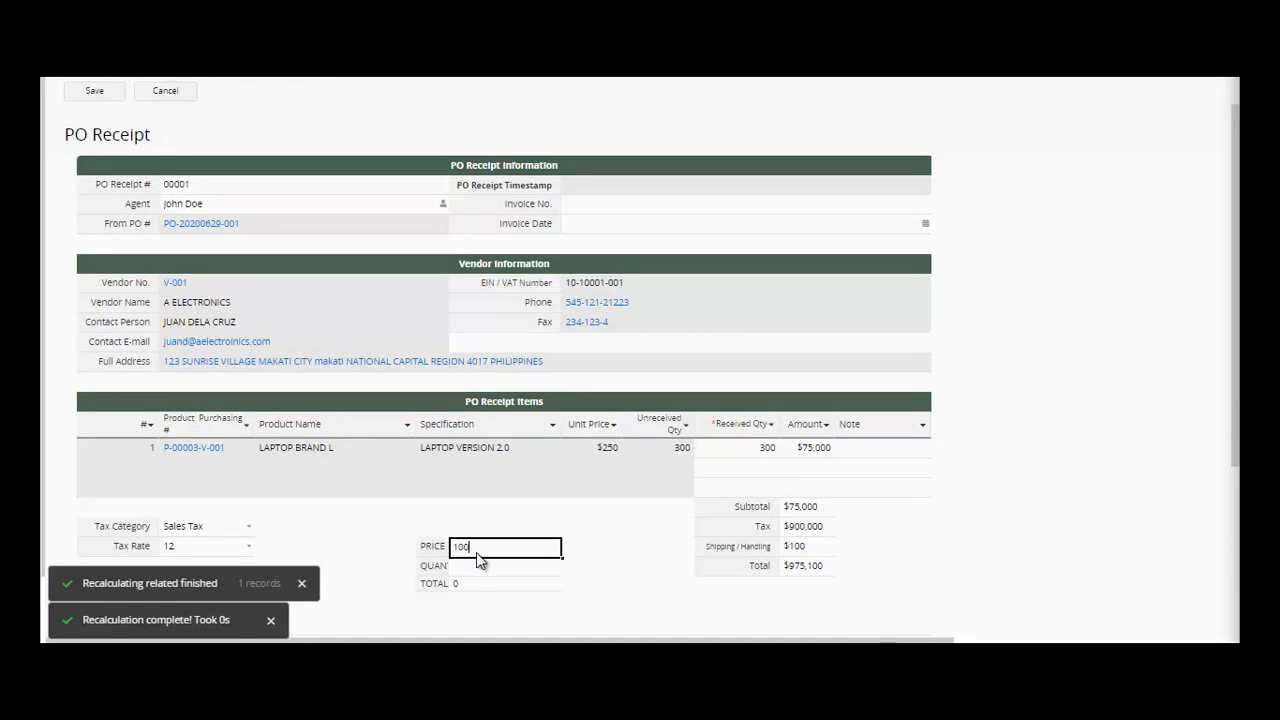
pyautogui.click(477, 568)
pyautogui.write('50')
pyautogui.click(508, 588)
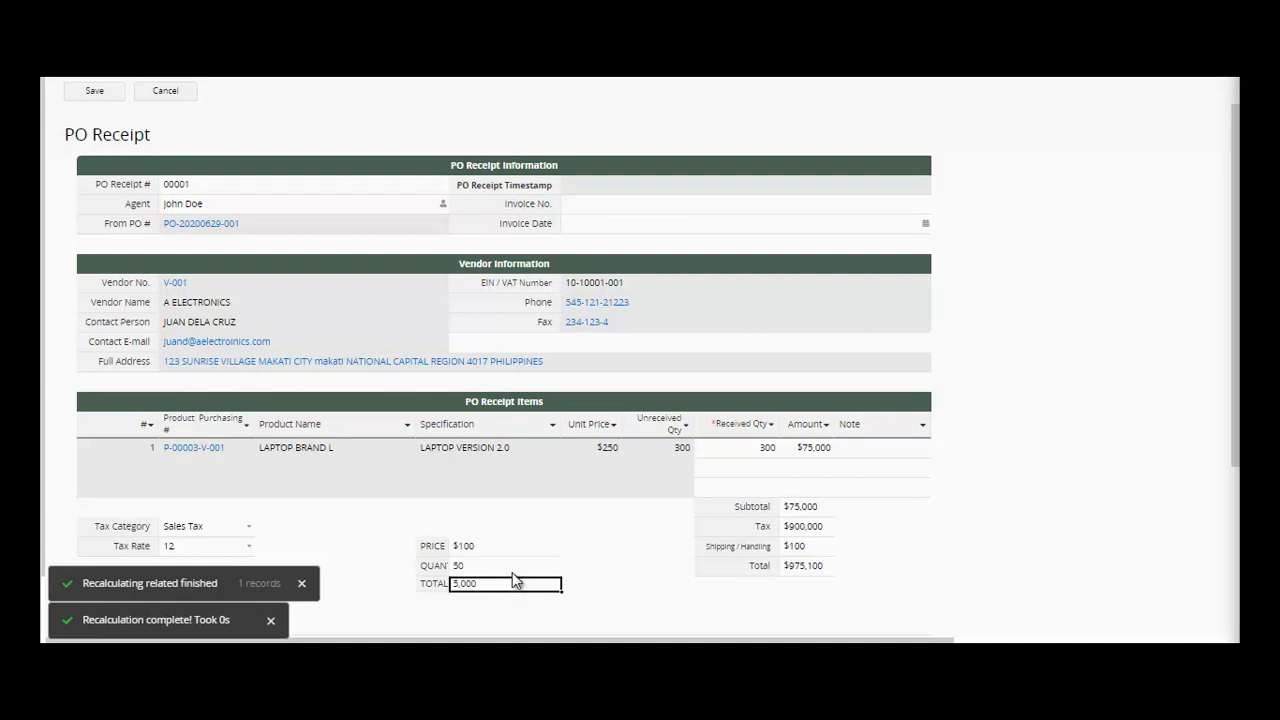
pyautogui.click(512, 569)
pyautogui.press('BackSpace')
pyautogui.press('BackSpace')
pyautogui.write('1000')
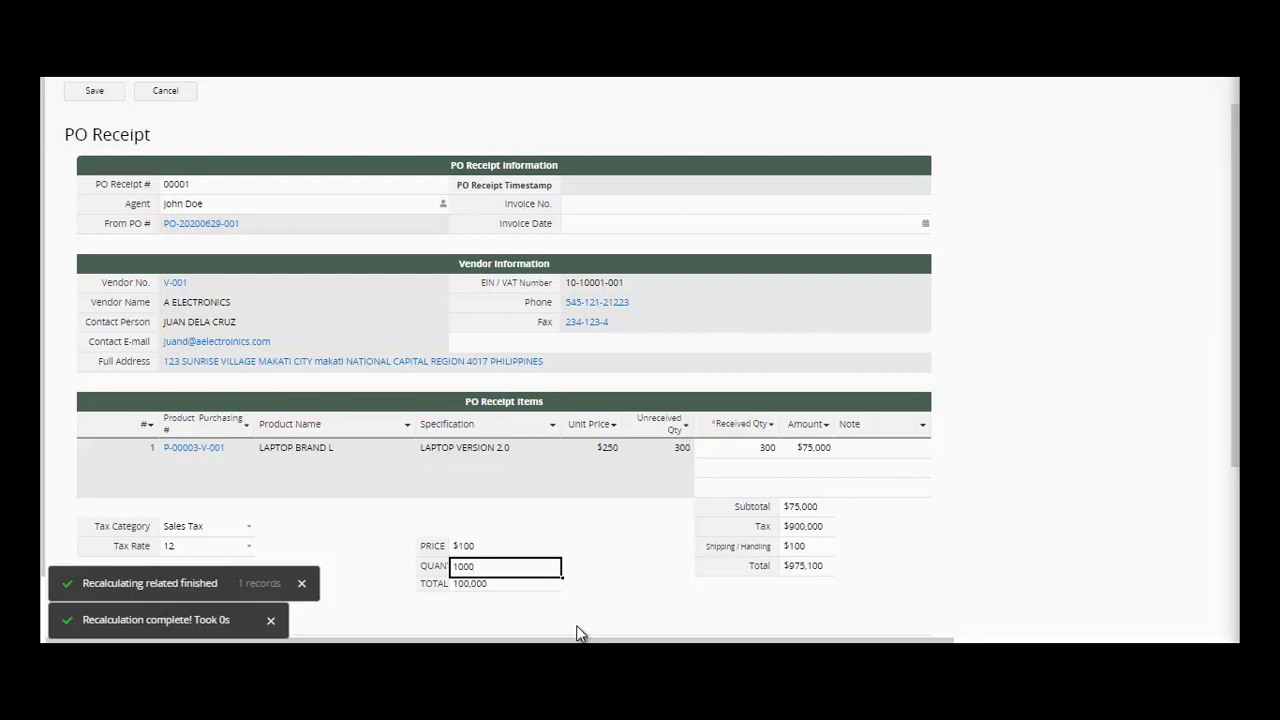
pyautogui.click(100, 95)
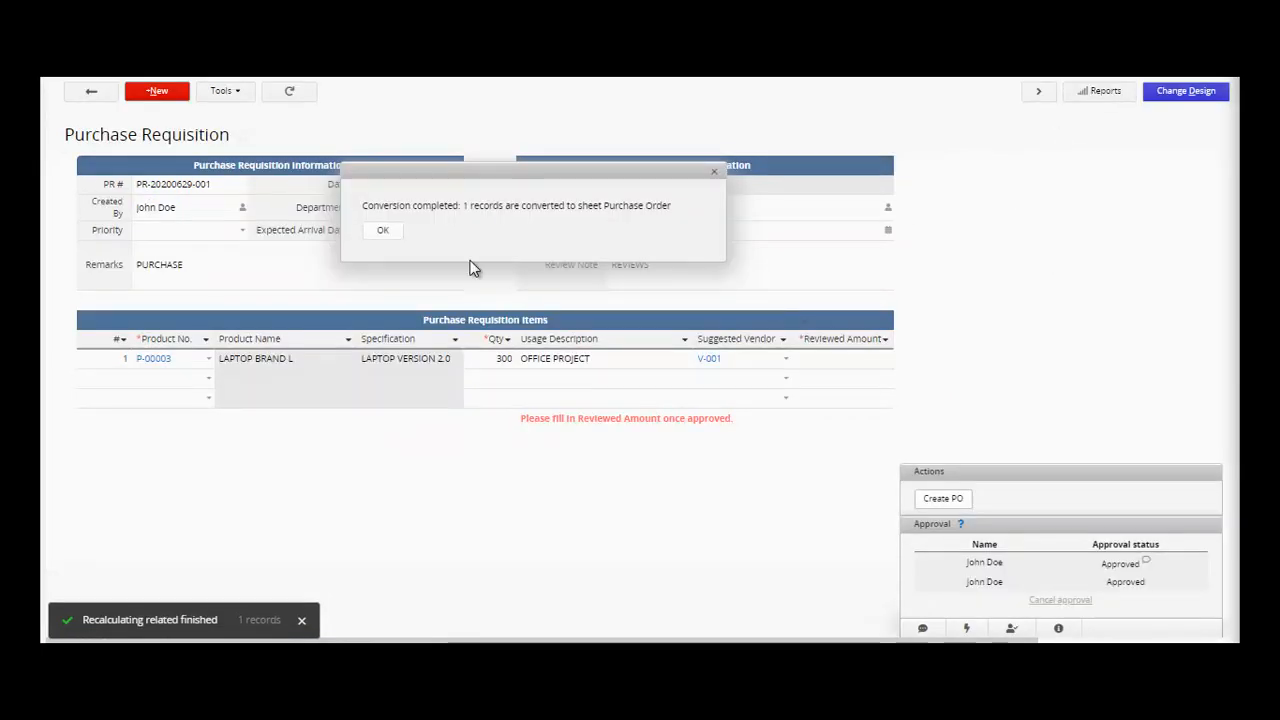
# - Dismiss the conversion notice and open PO Receipt record 00001 from the list
pyautogui.click(384, 236)
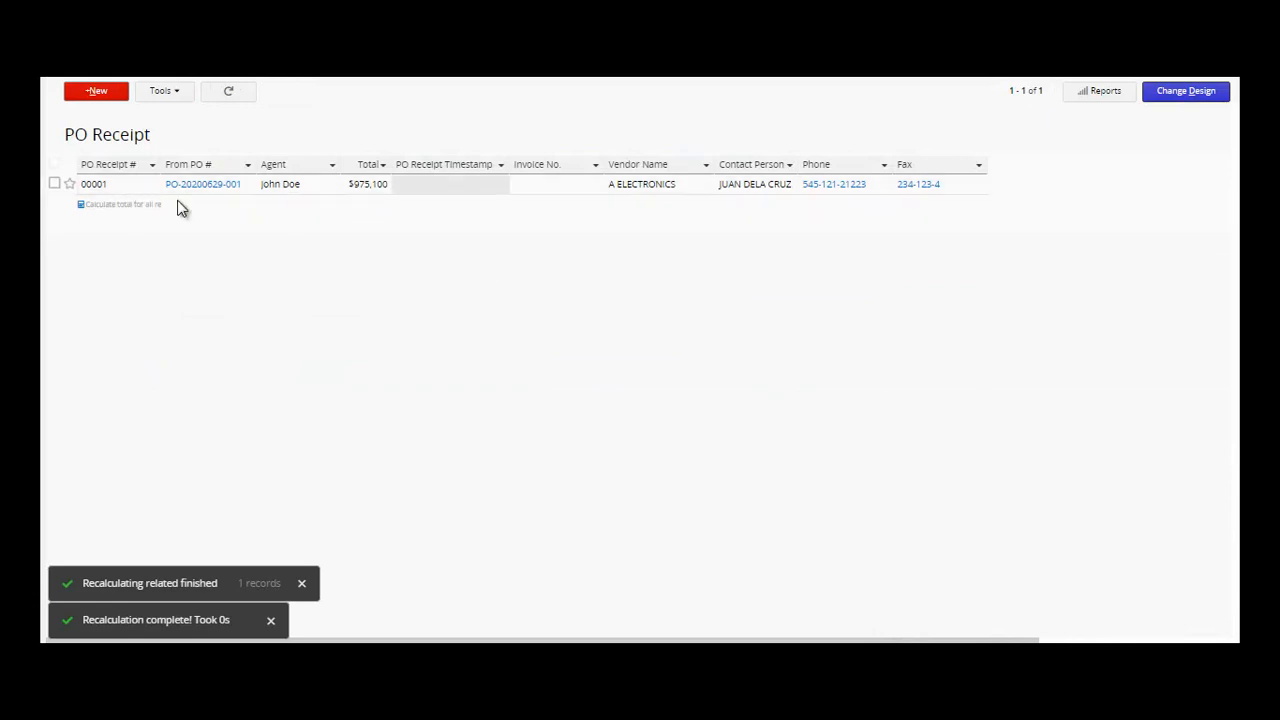
pyautogui.click(204, 184)
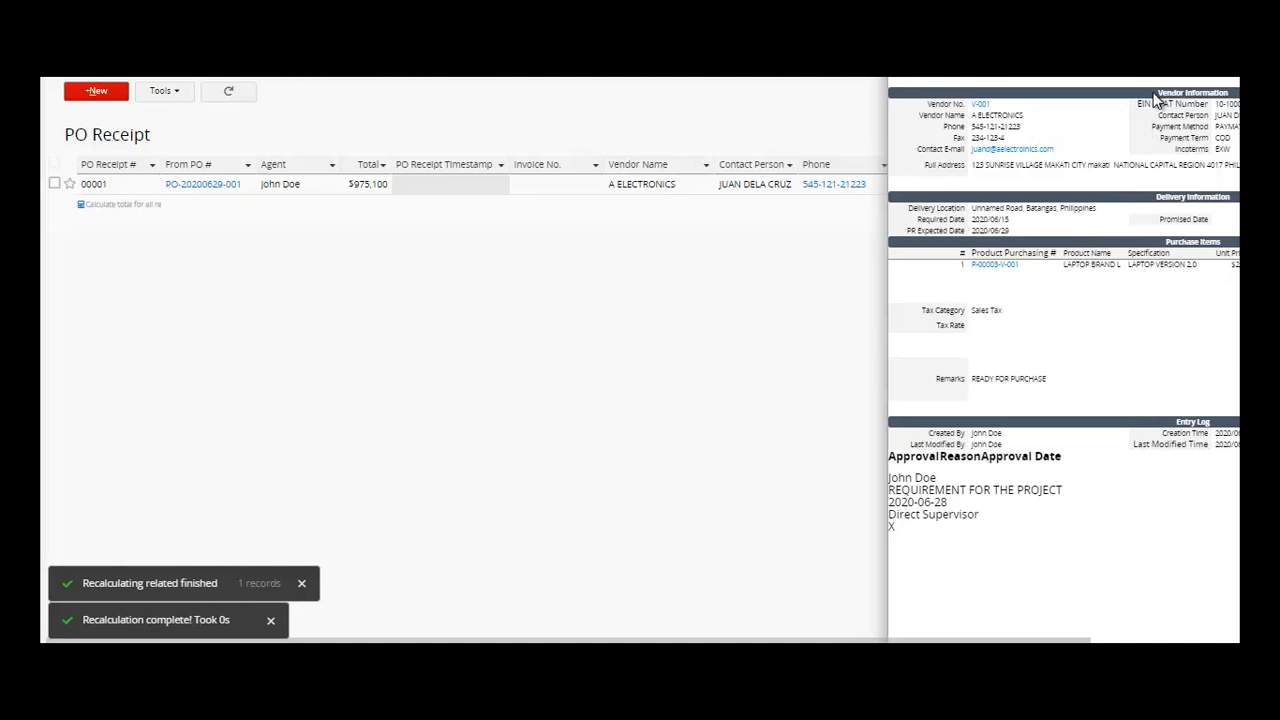
pyautogui.click(130, 189)
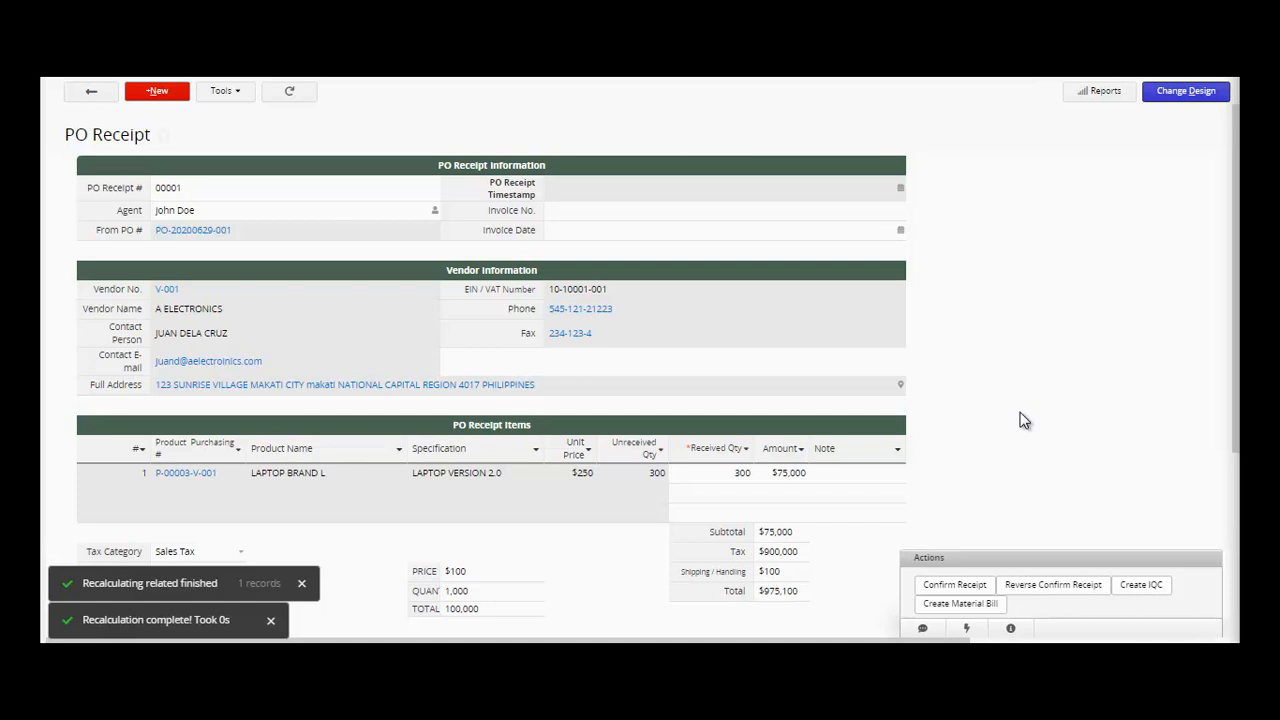
# - Check PRICE $100, QUANTITY 1,000 and TOTAL 100,000, then dismiss the Confirm Receipt message
pyautogui.click(531, 572)
pyautogui.click(533, 594)
pyautogui.click(530, 610)
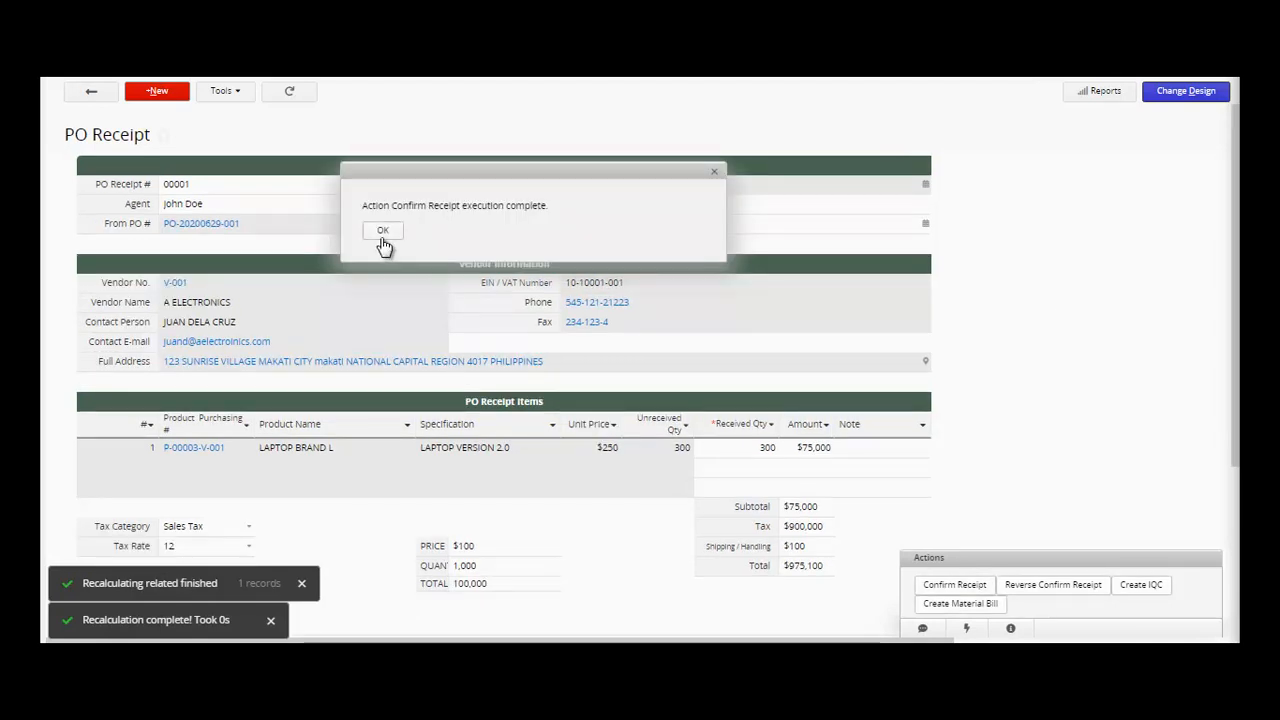
pyautogui.click(383, 232)
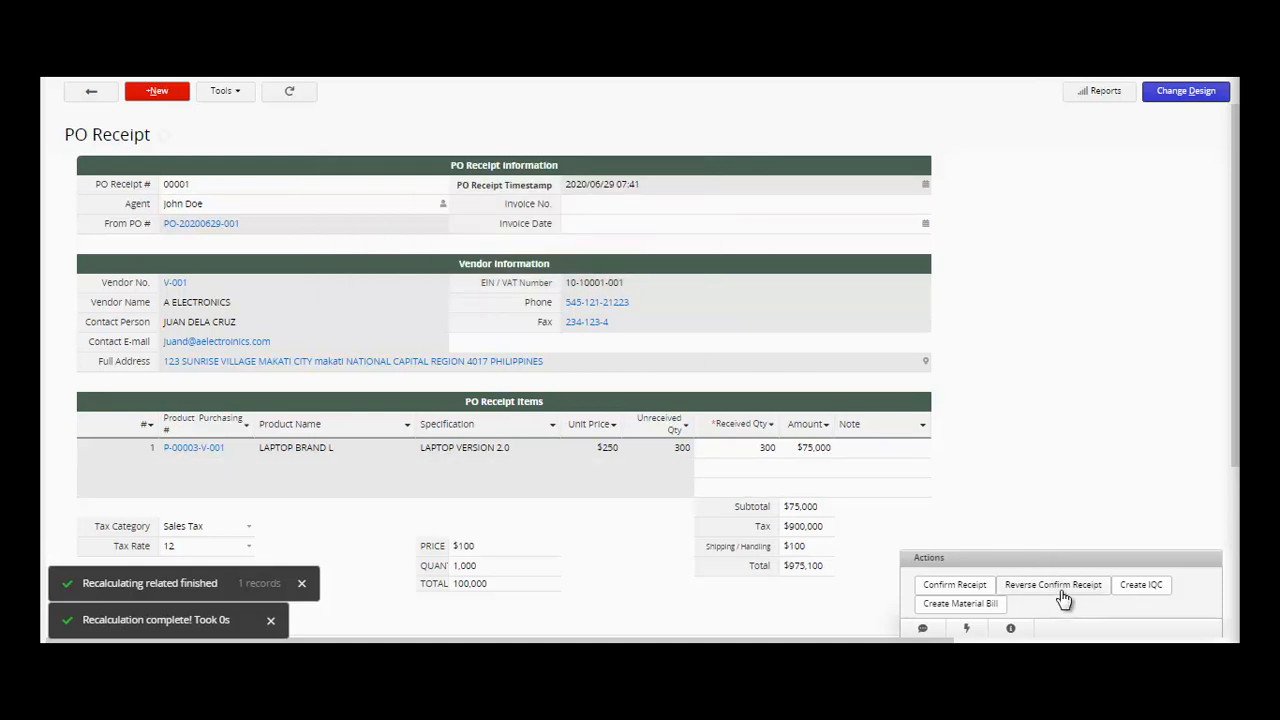
# - Create an IQC record for the 300 LAPTOP BRAND L units and glance at its purchasing record
pyautogui.click(1145, 596)
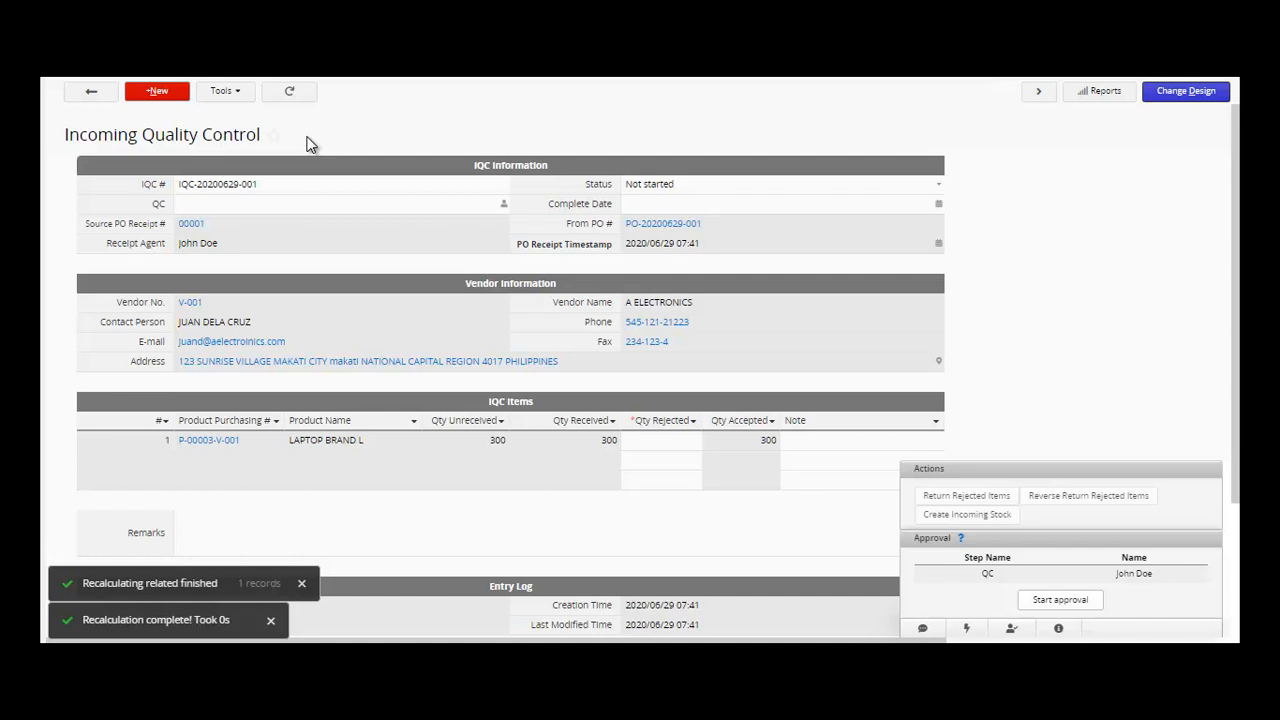
pyautogui.click(217, 446)
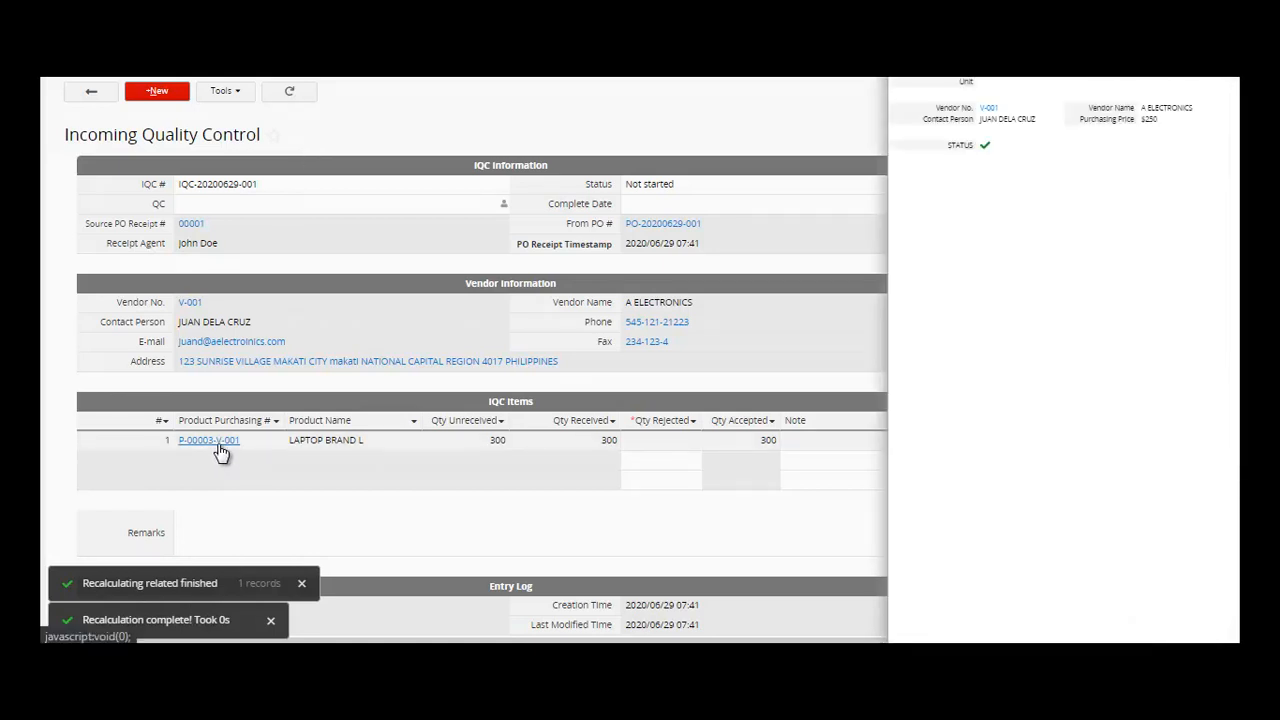
pyautogui.click(483, 551)
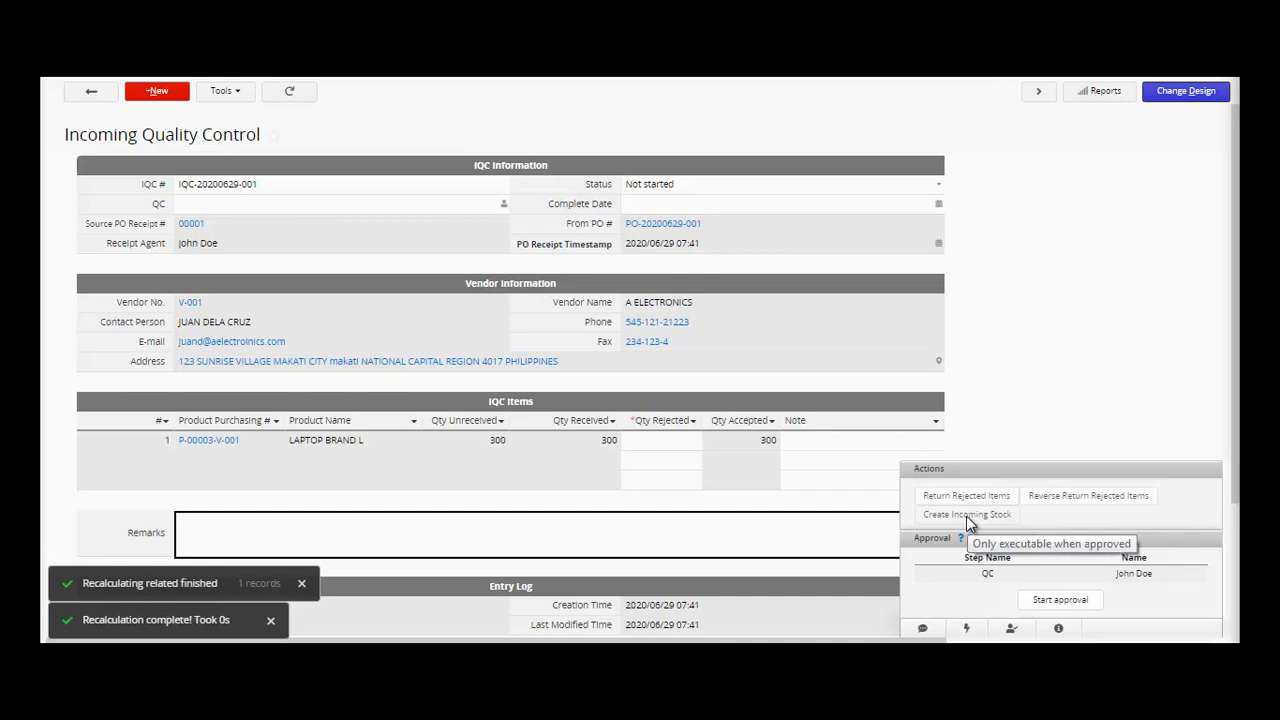
pyautogui.click(1068, 603)
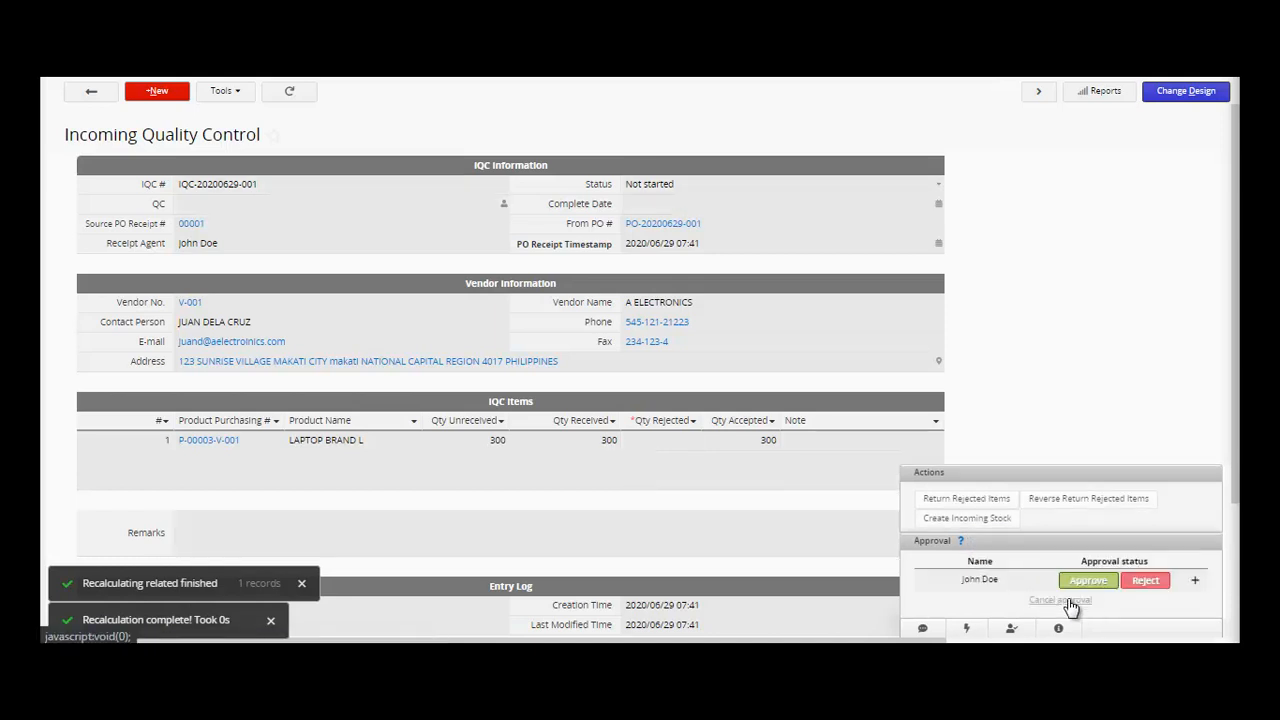
pyautogui.click(1085, 590)
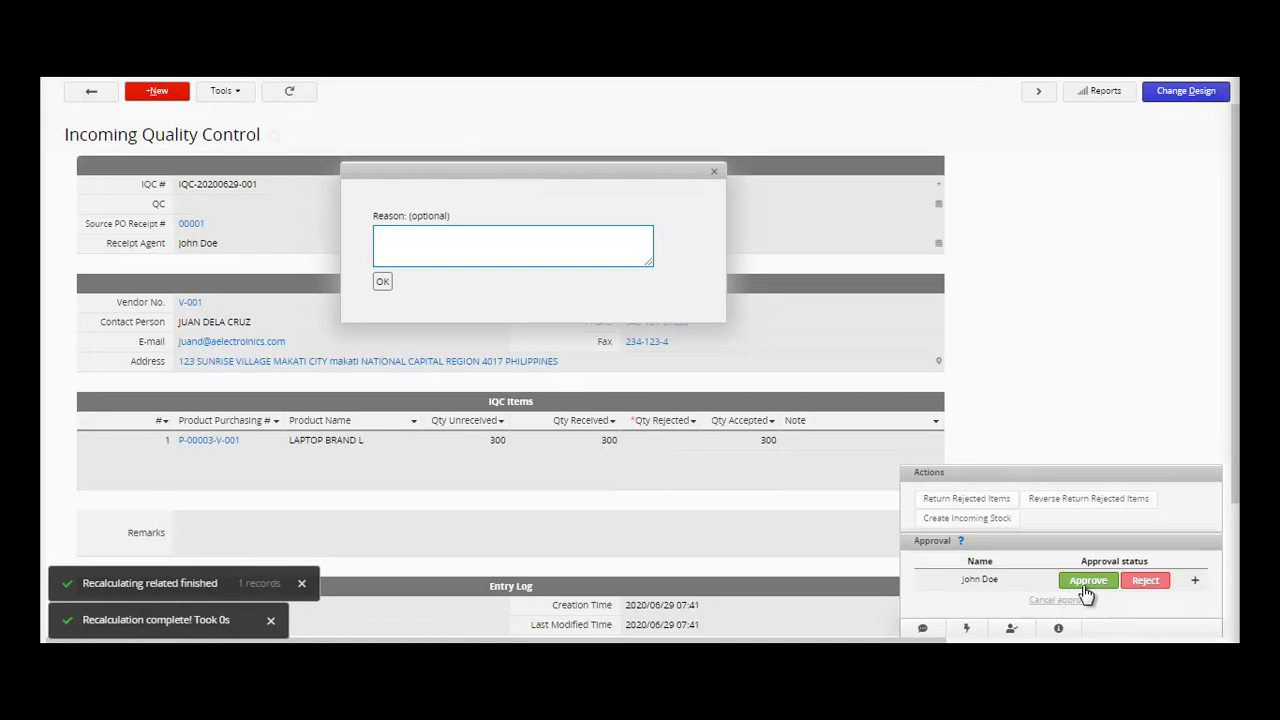
pyautogui.write('Good')
pyautogui.press('BackSpace')
pyautogui.press('BackSpace')
pyautogui.press('BackSpace')
pyautogui.press('BackSpace')
pyautogui.write('OKA')
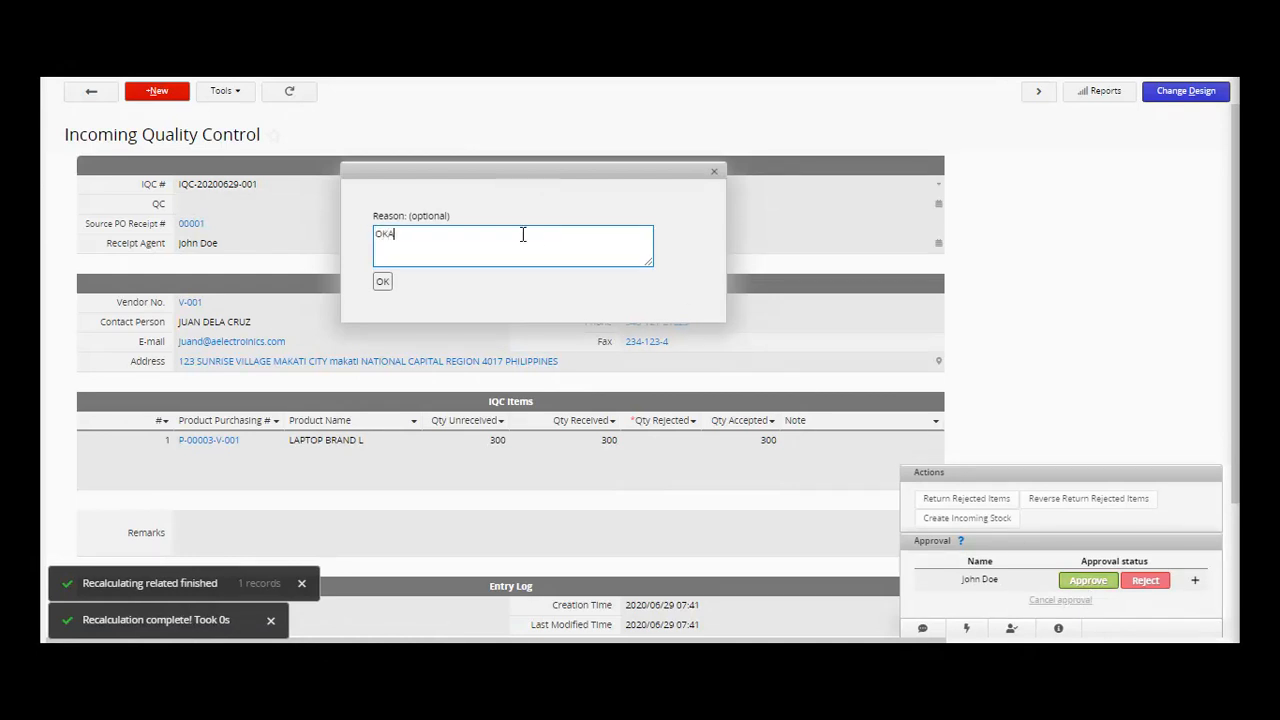
pyautogui.write('Y FOR ME')
pyautogui.click(382, 283)
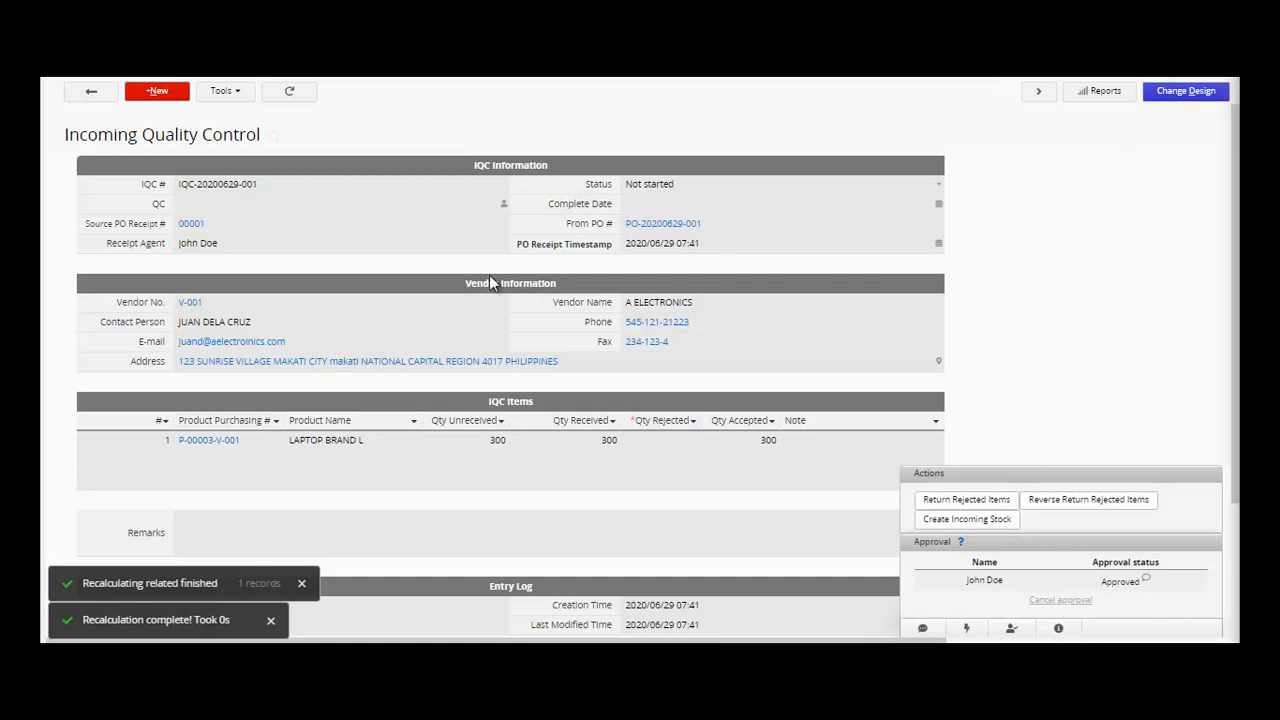
pyautogui.click(88, 92)
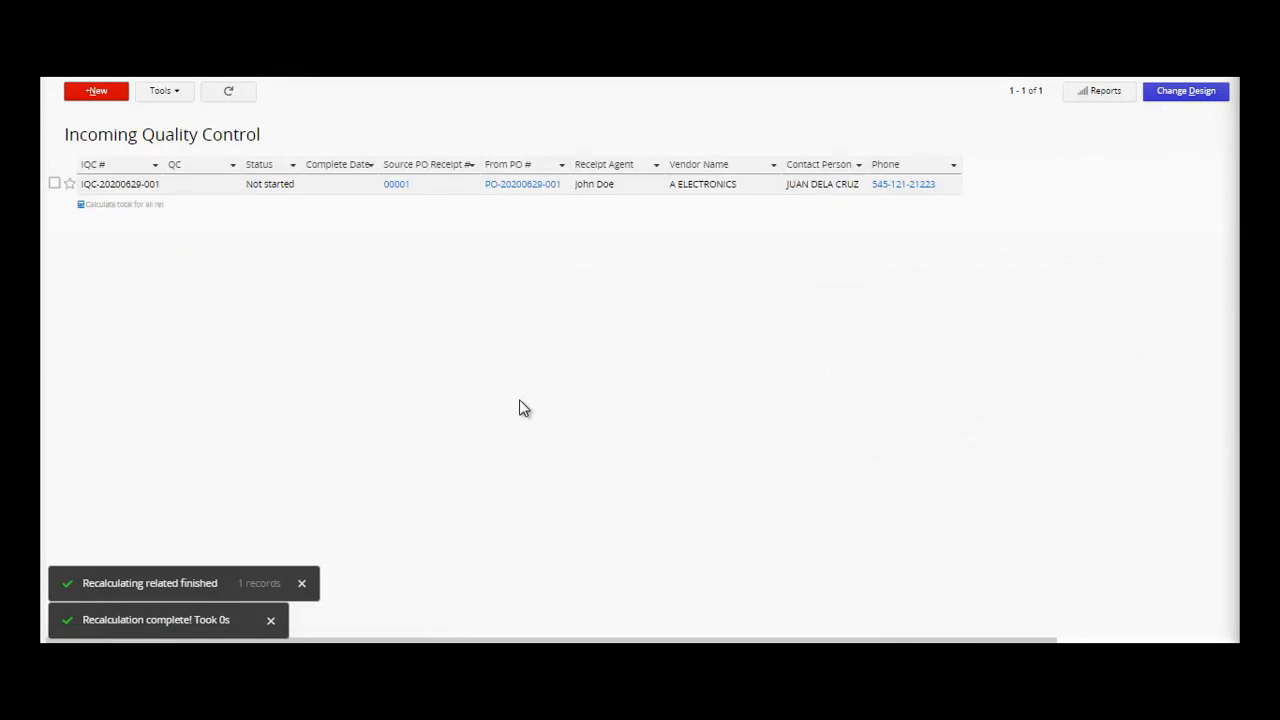
# - Open PO Receipt 00001 and attempt Create Material Bill, which reports the Material Bill sheet isn't installed
pyautogui.moveTo(266, 72)
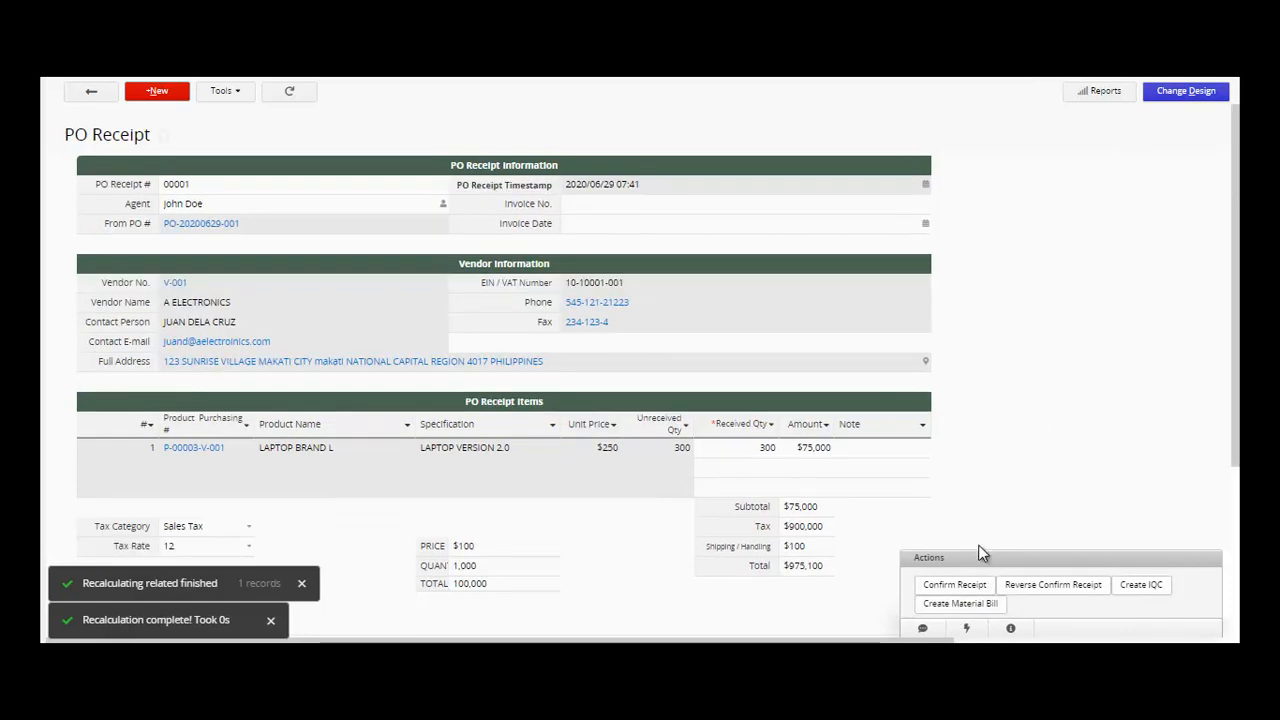
pyautogui.click(960, 608)
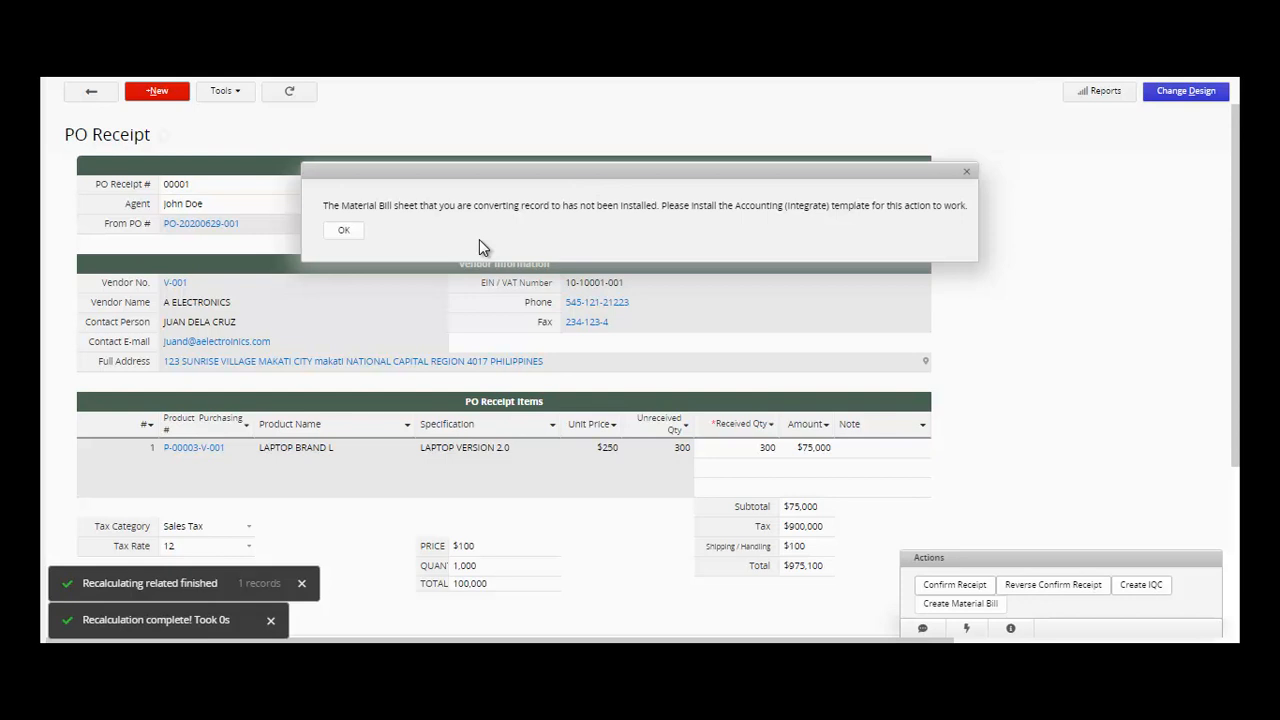
# - Dismiss the notice and open P-00003 LAPTOP BRAND L in Products (PO)
pyautogui.click(344, 232)
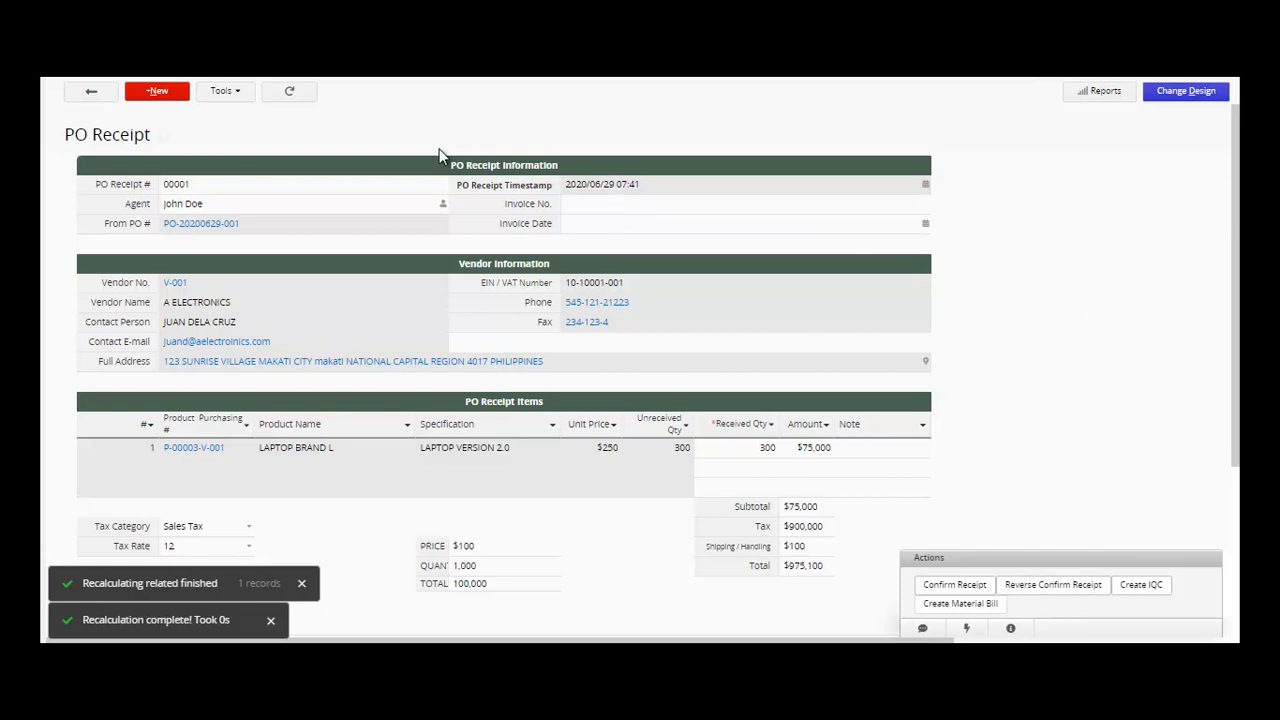
pyautogui.moveTo(256, 74)
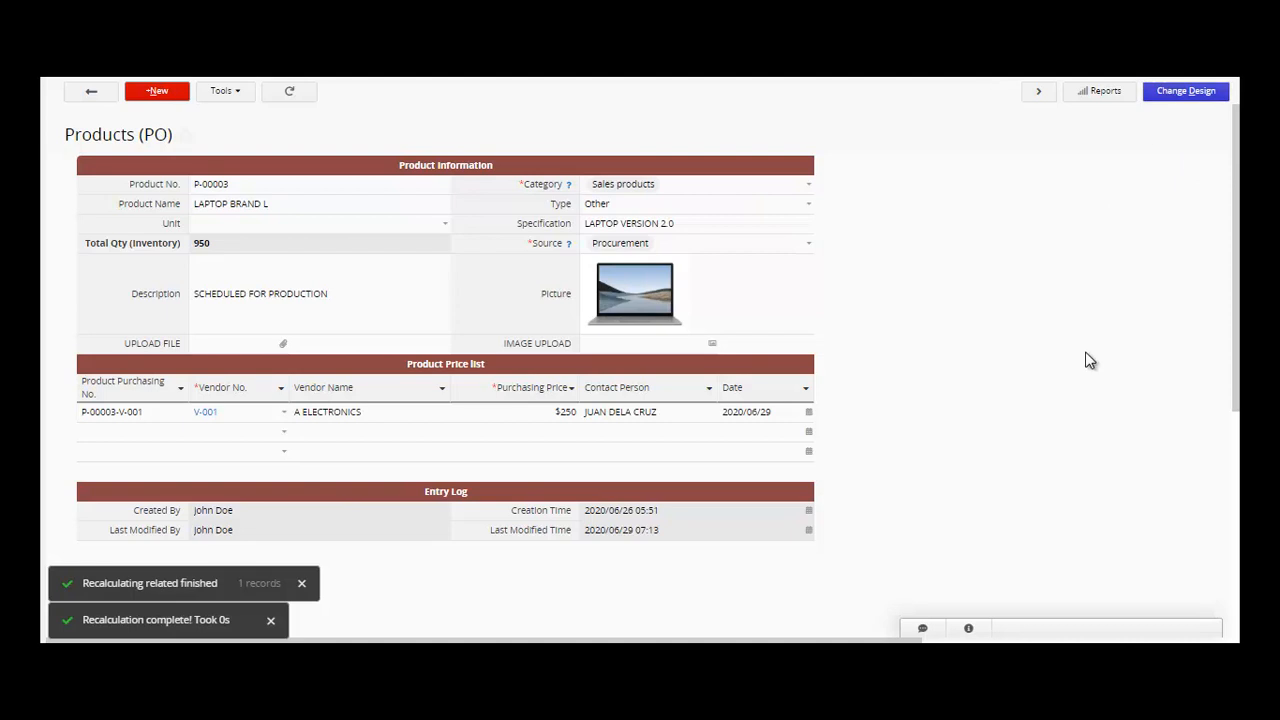
# - Add a BARCODE field in cell C13 below the price list, save the design and exit
pyautogui.click(1185, 97)
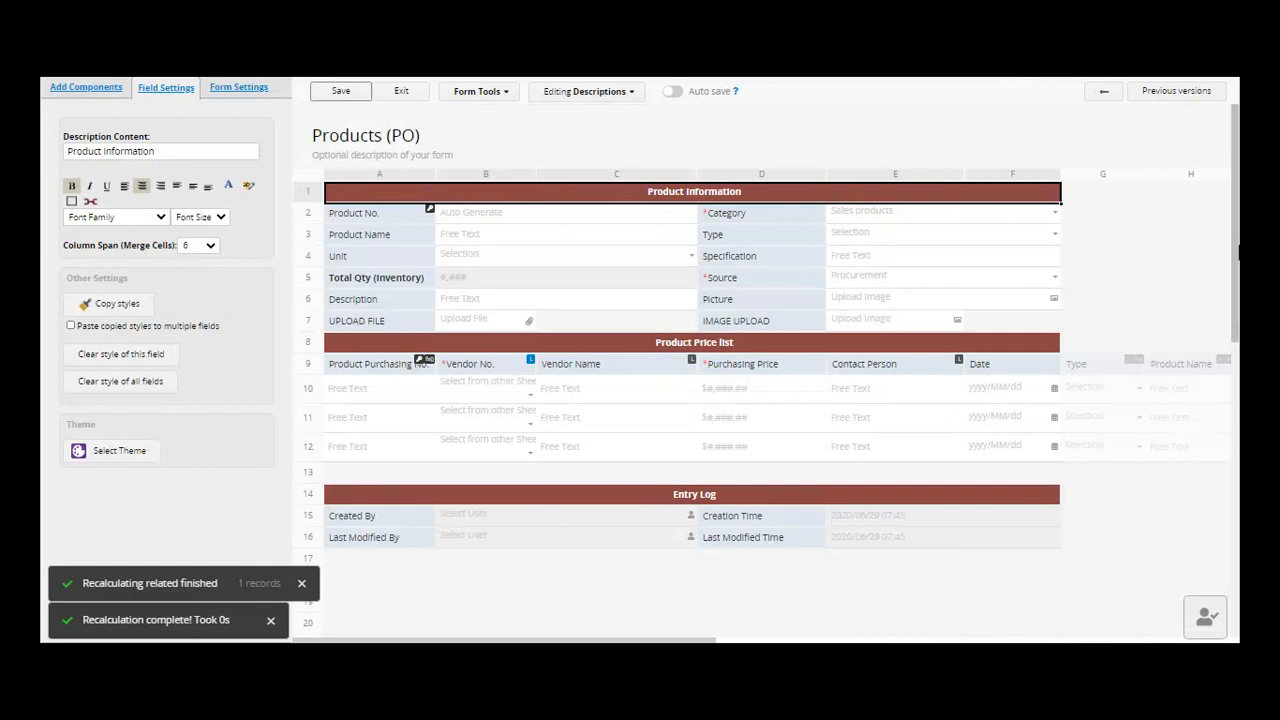
pyautogui.scroll(-1, 1205, 258)
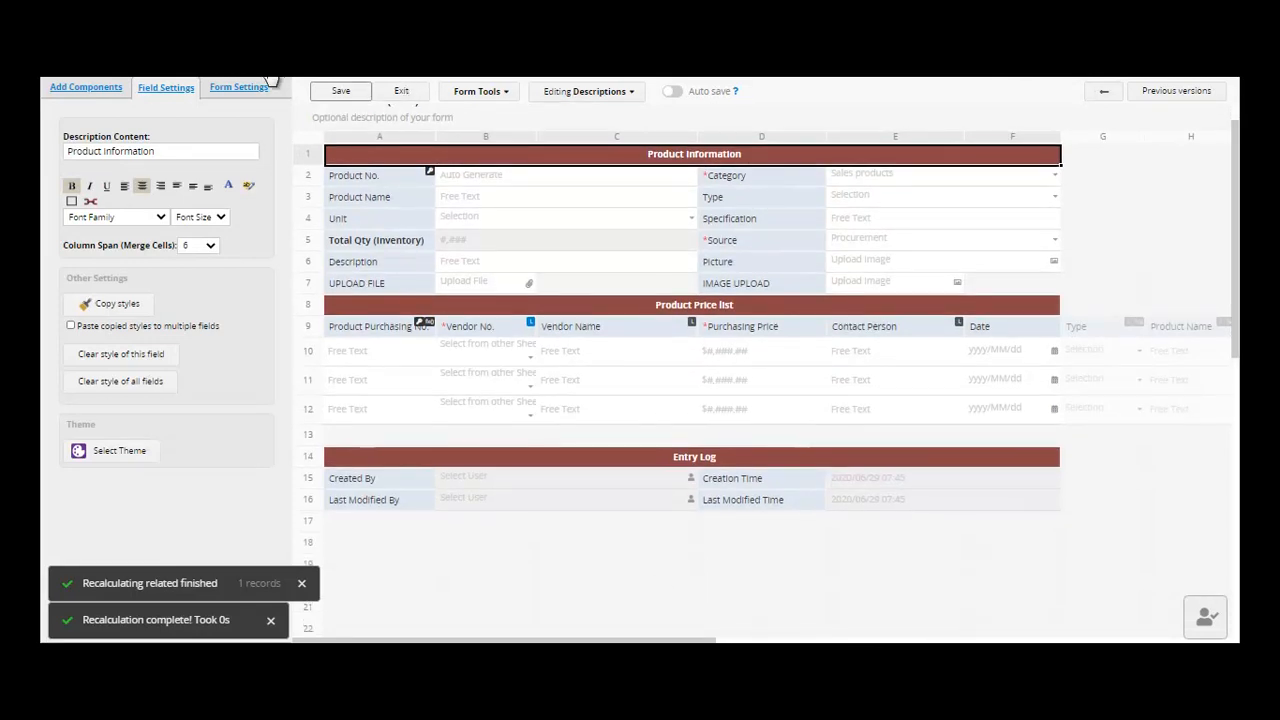
pyautogui.click(80, 92)
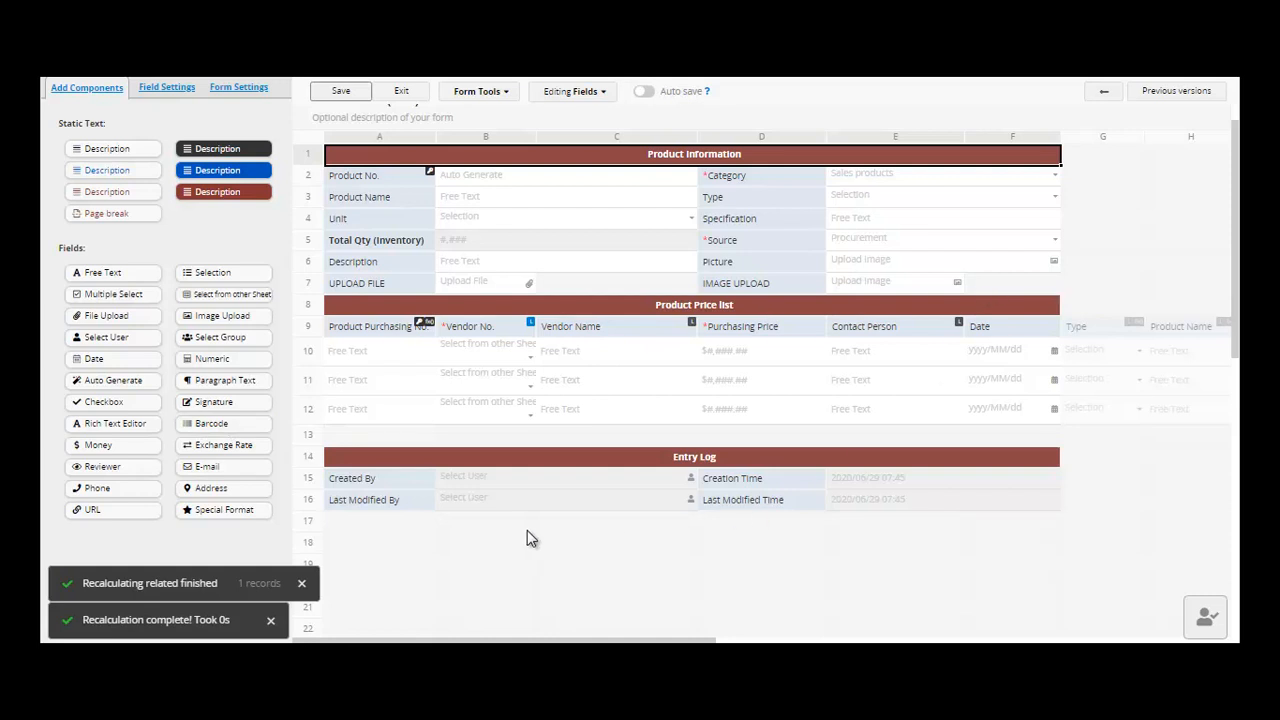
pyautogui.click(572, 441)
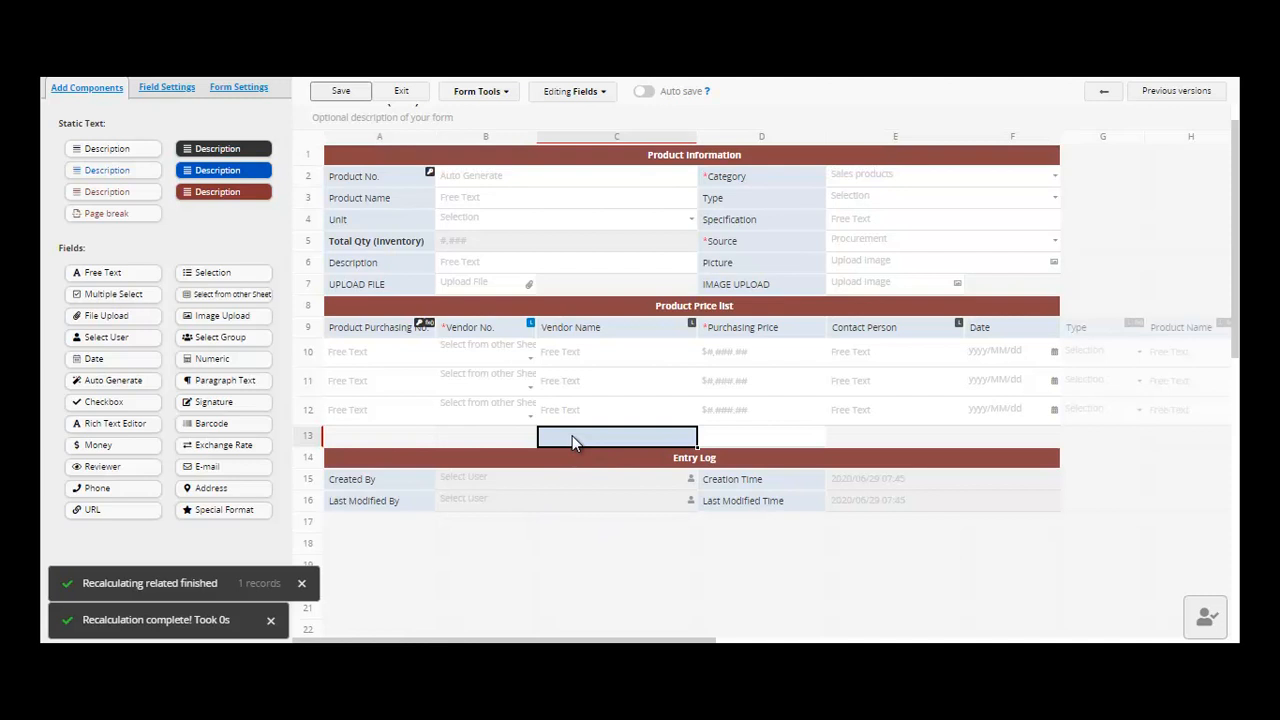
pyautogui.write('BARCODE')
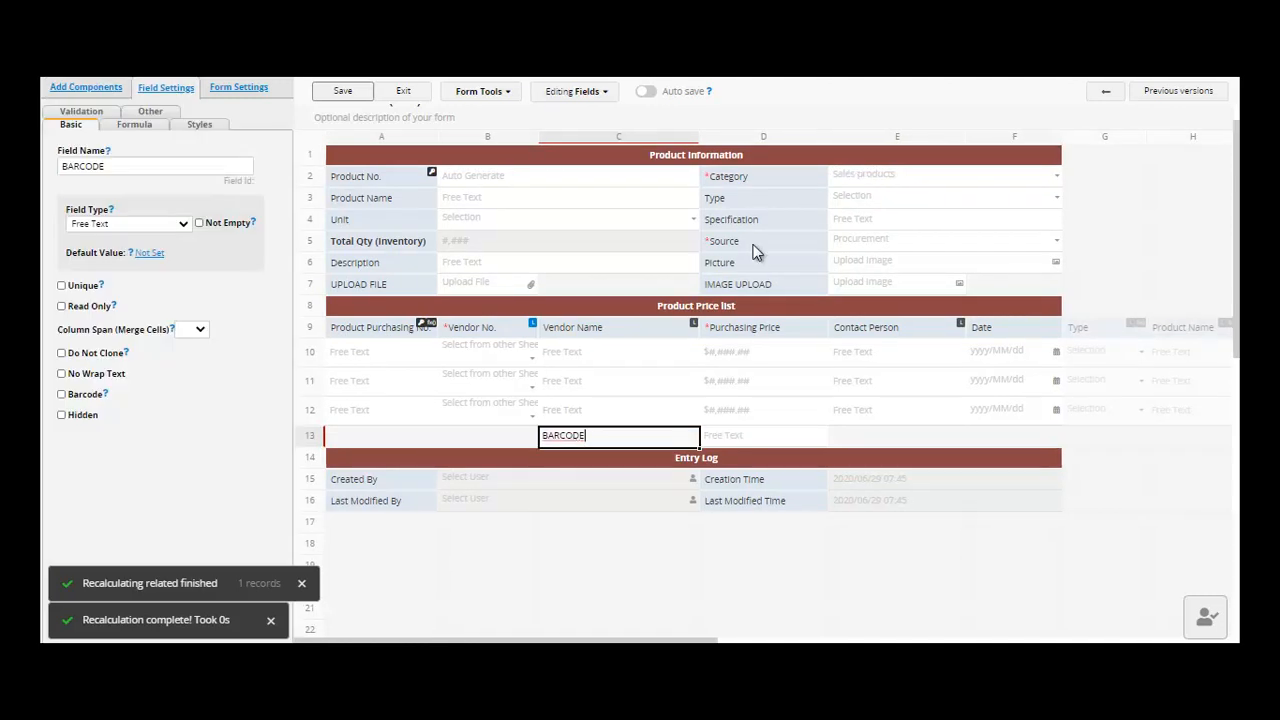
pyautogui.click(365, 95)
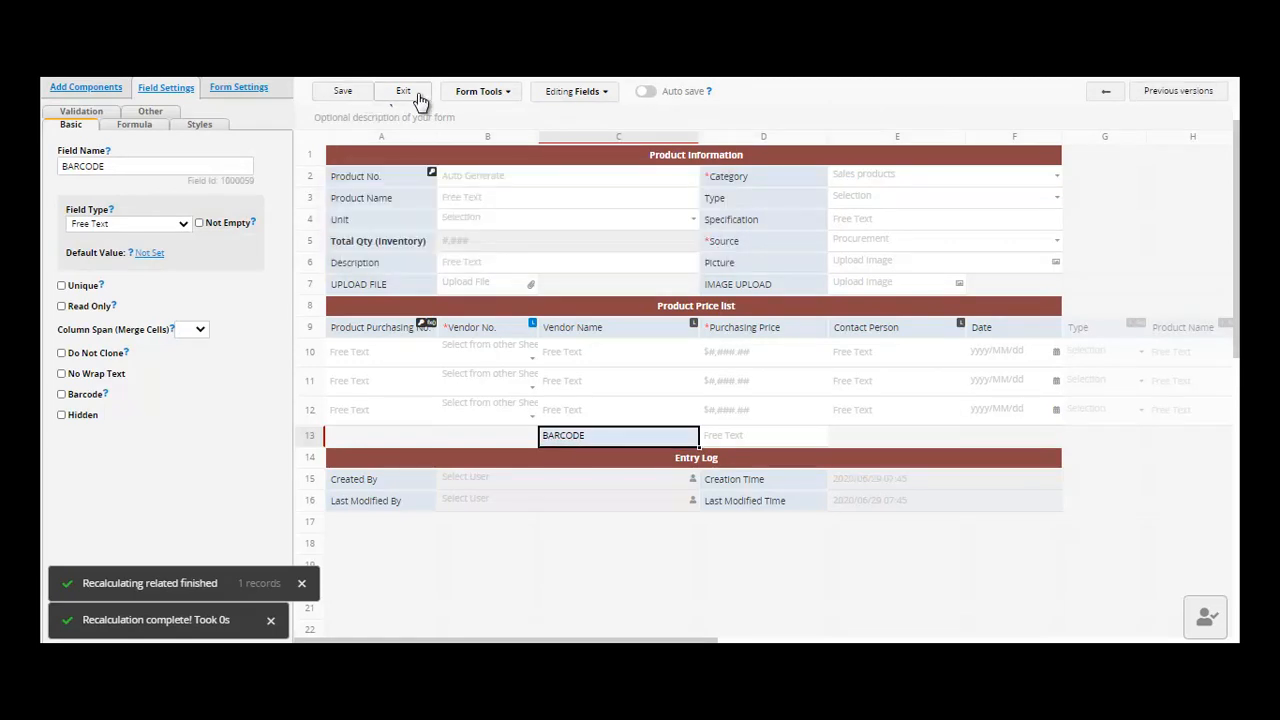
pyautogui.click(420, 100)
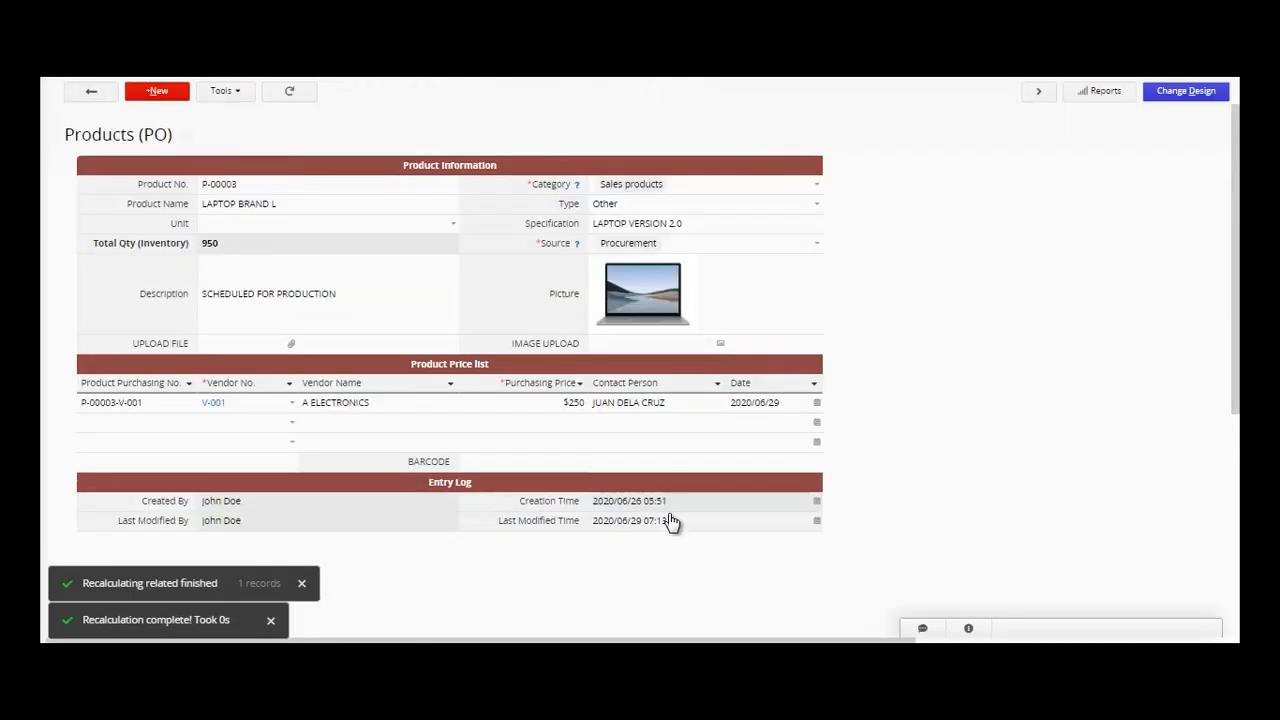
pyautogui.click(531, 465)
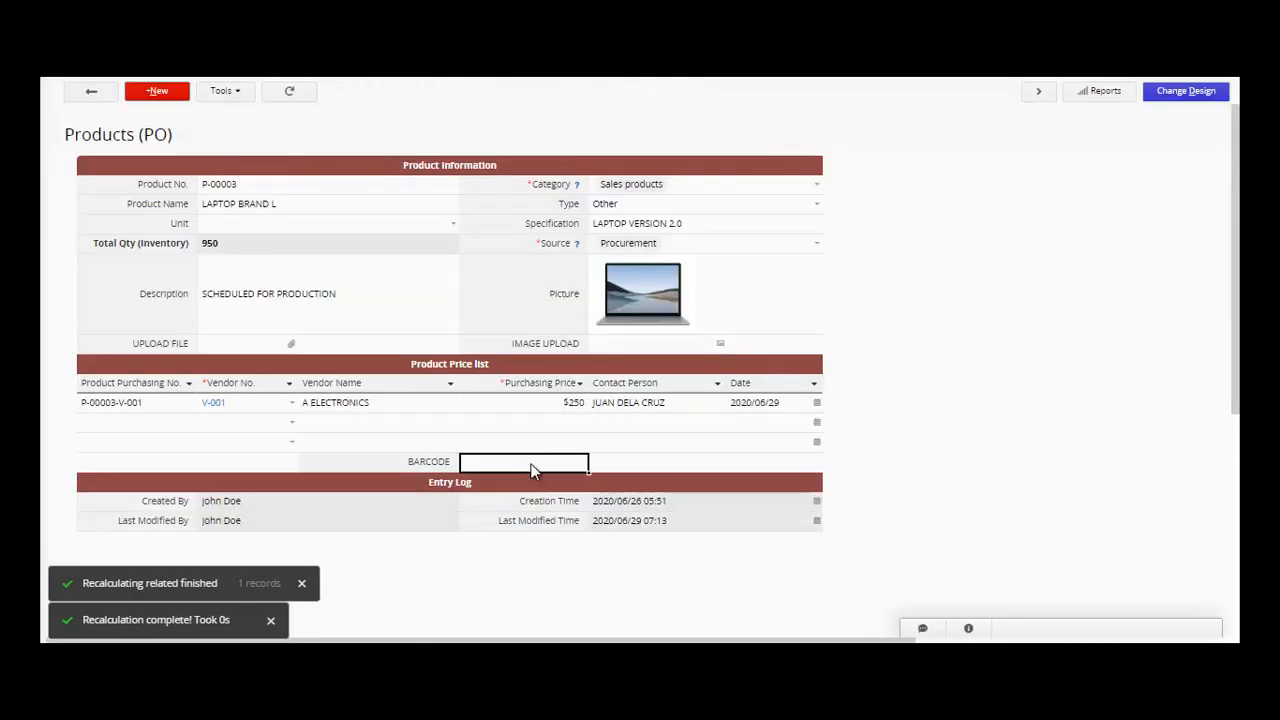
# - Copy the product number P-00003 into the BARCODE field and save the record
pyautogui.click(313, 185)
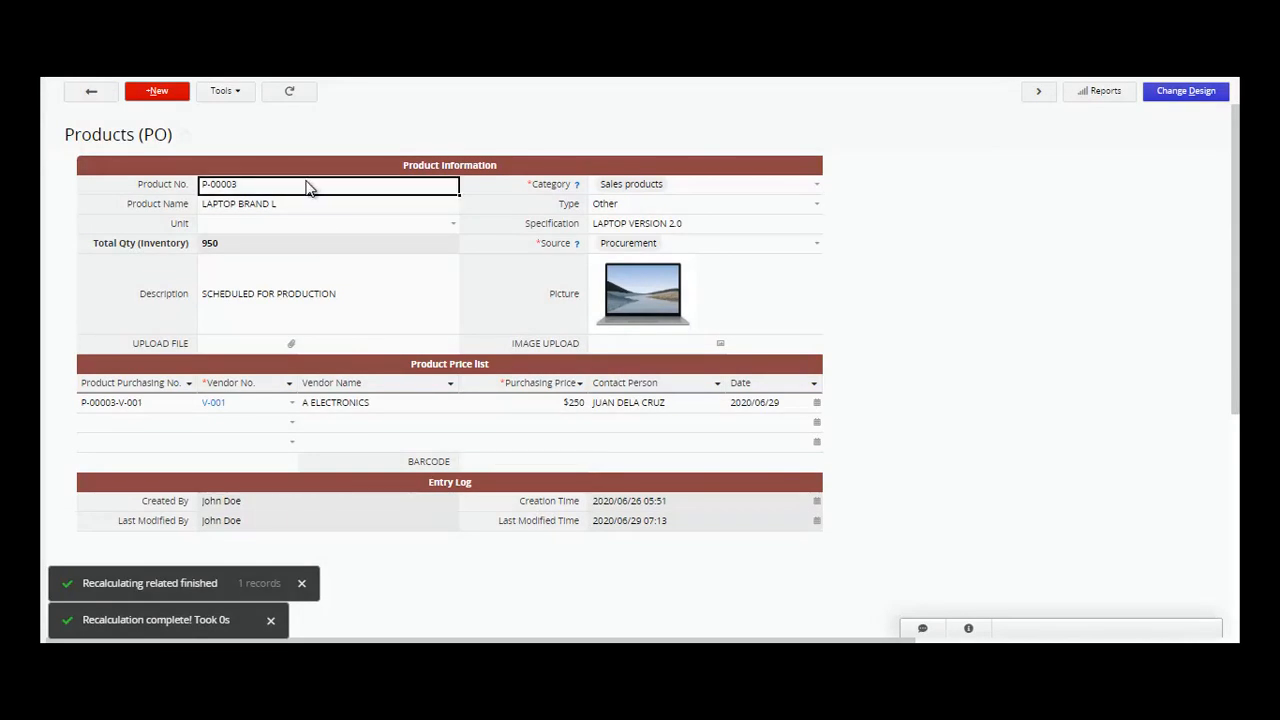
pyautogui.click(307, 190)
pyautogui.hotkey('ctrl', 'c')
pyautogui.click(491, 464)
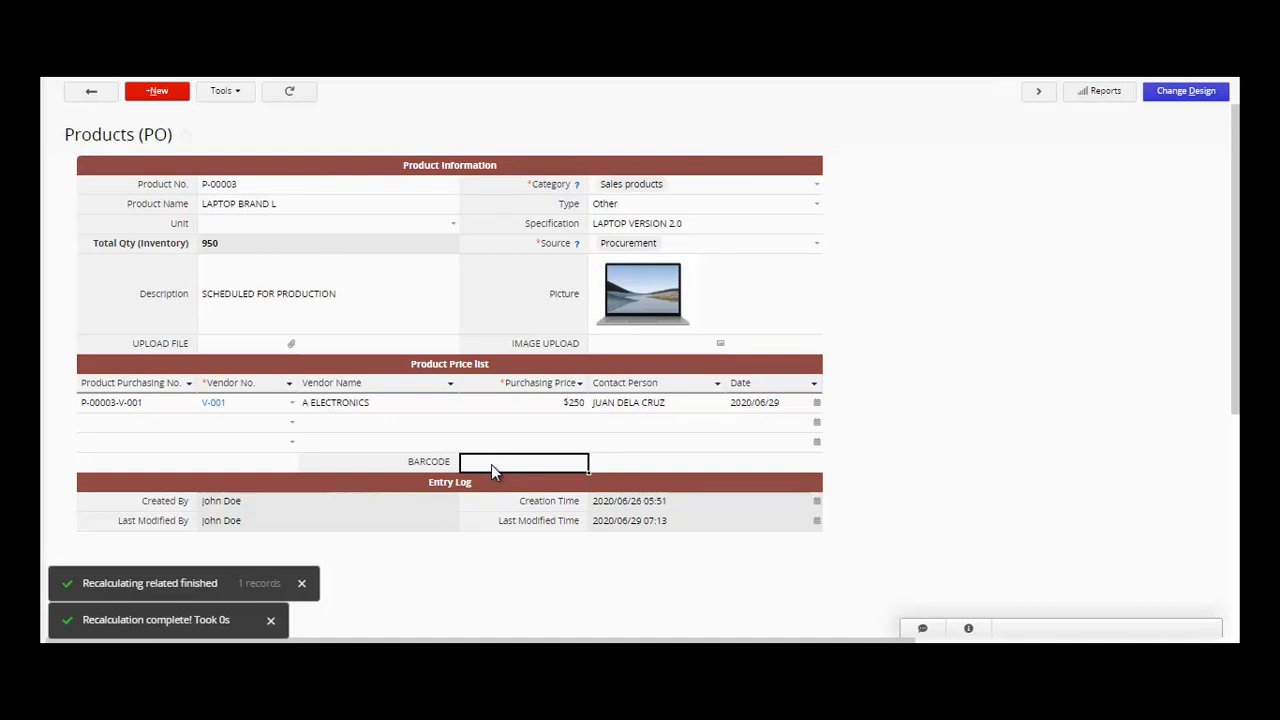
pyautogui.hotkey('ctrl', 'v')
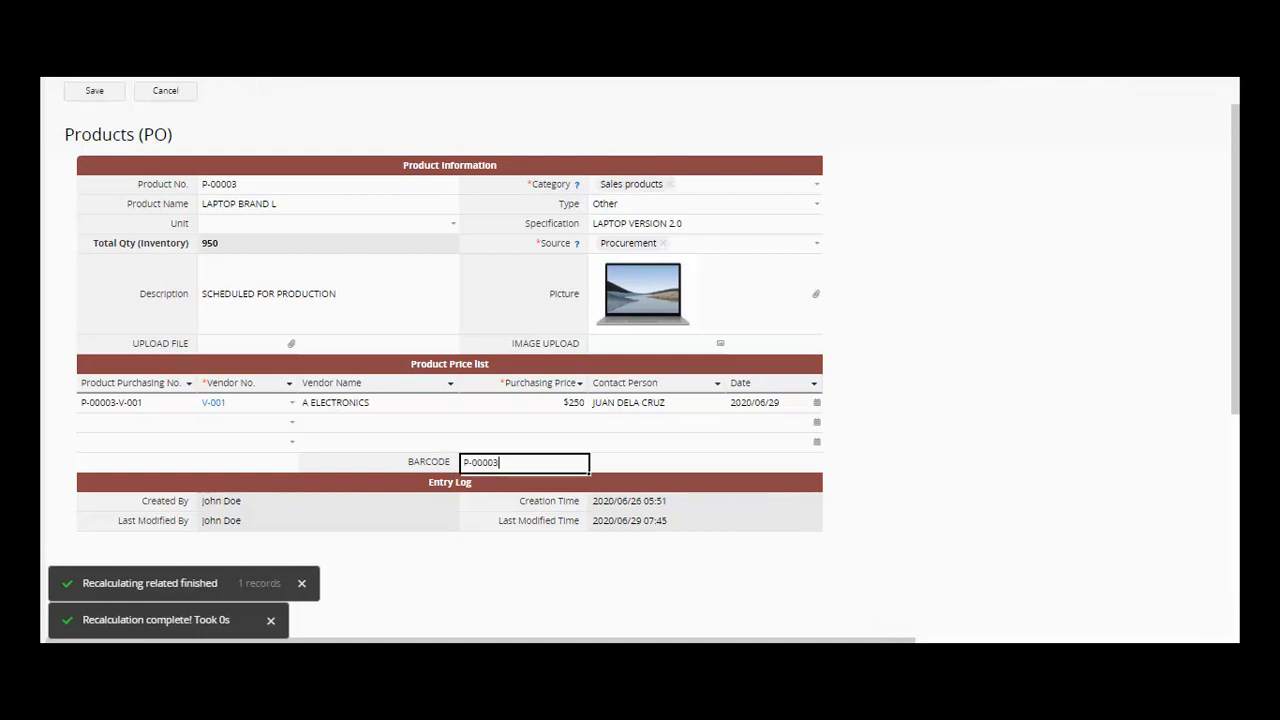
pyautogui.click(93, 98)
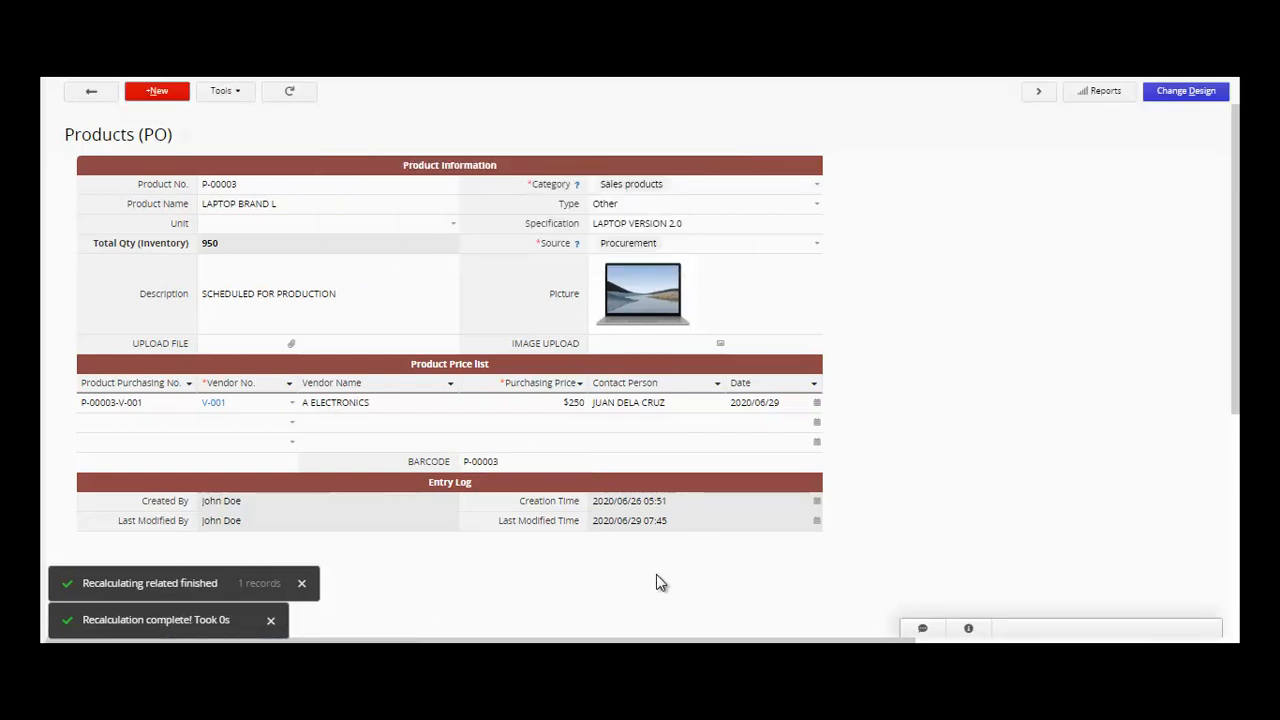
# - Change the BARCODE field type to Barcode (Code 128), save the design and exit
pyautogui.click(1182, 98)
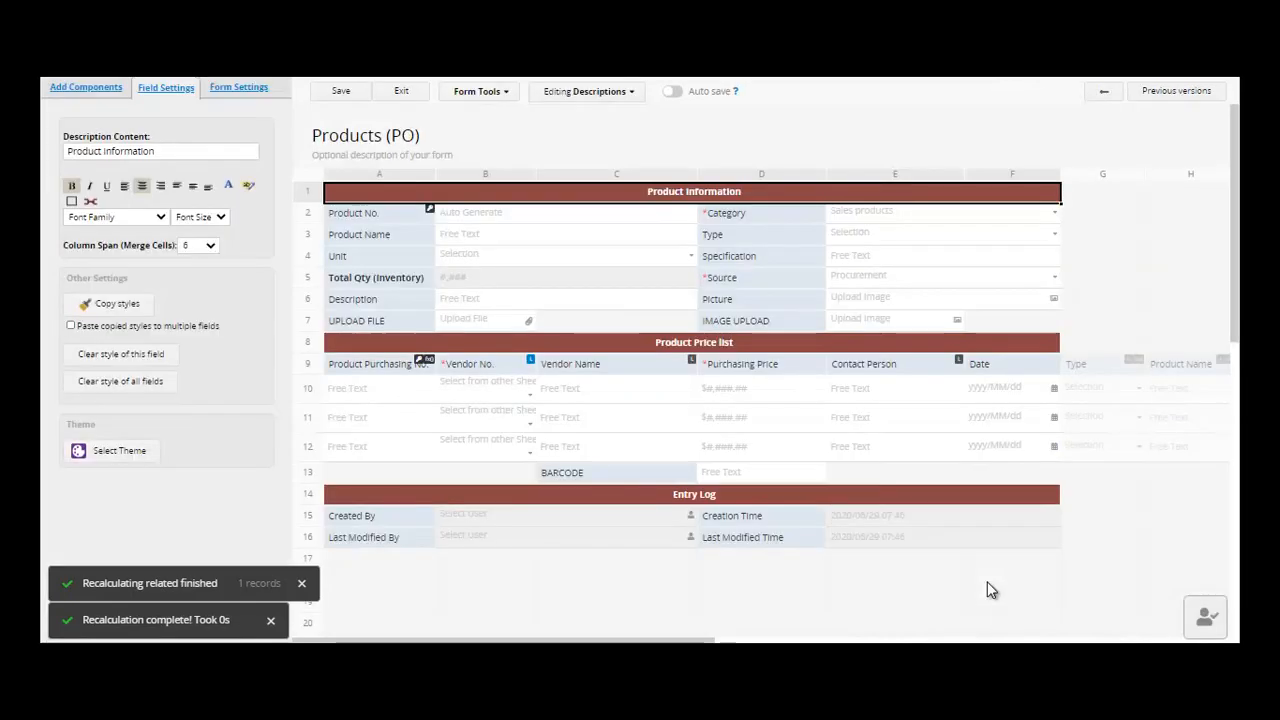
pyautogui.click(637, 473)
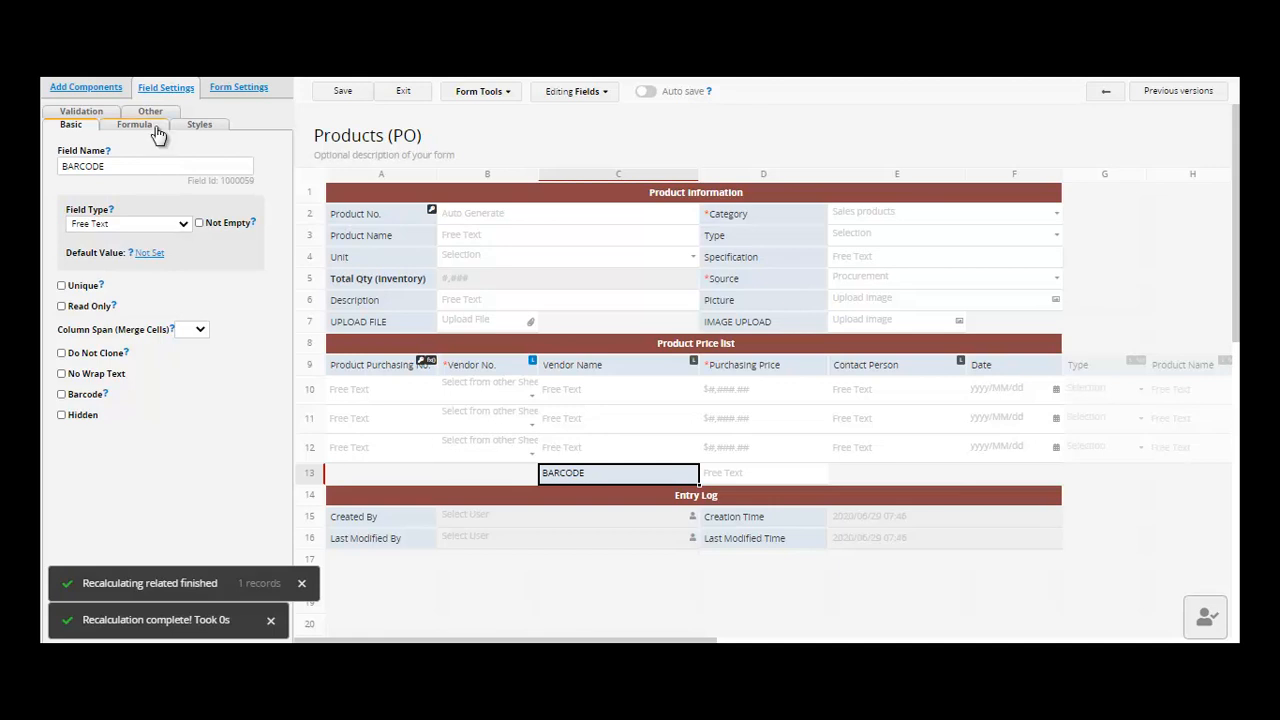
pyautogui.click(187, 229)
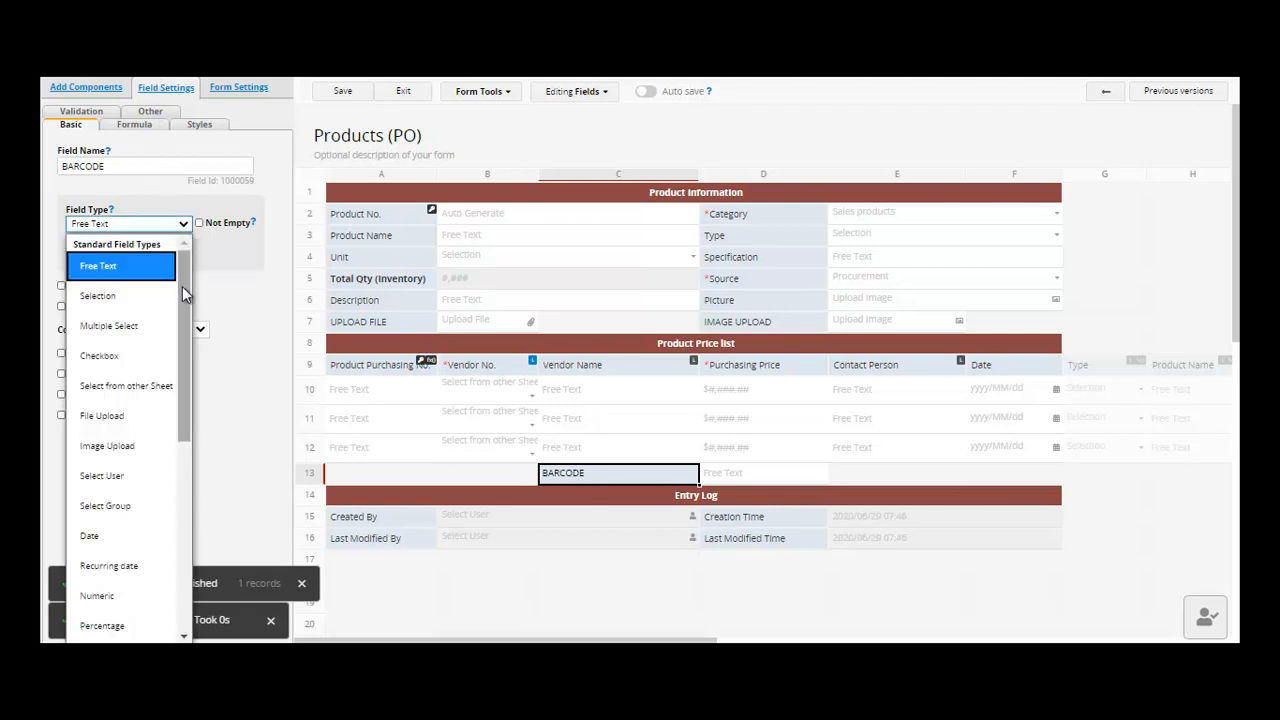
pyautogui.moveTo(182, 293); pyautogui.dragTo(168, 441)
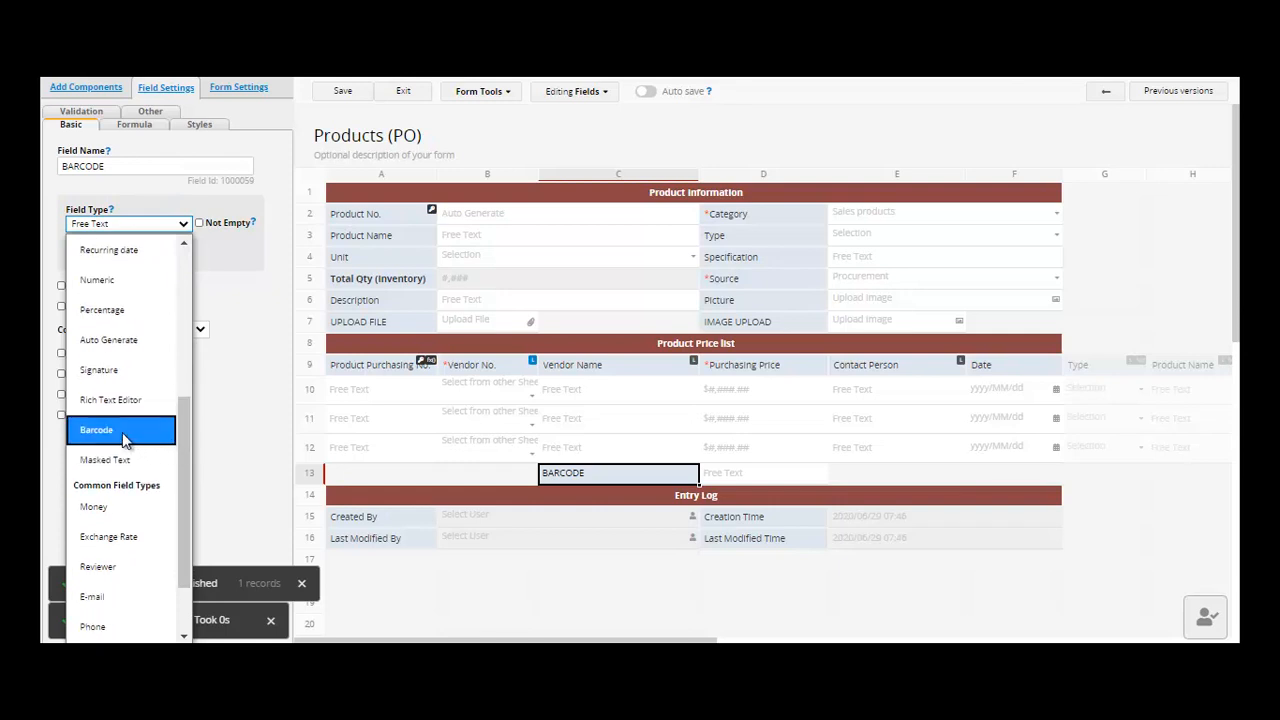
pyautogui.click(112, 432)
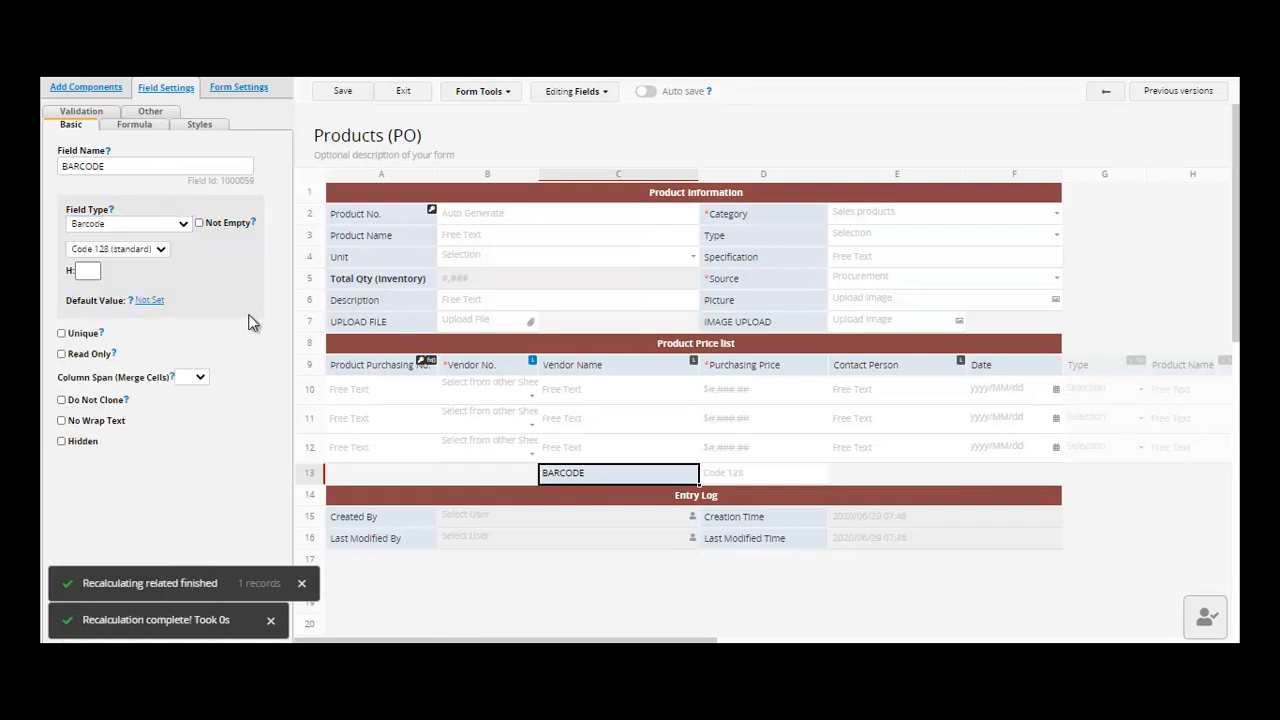
pyautogui.click(342, 91)
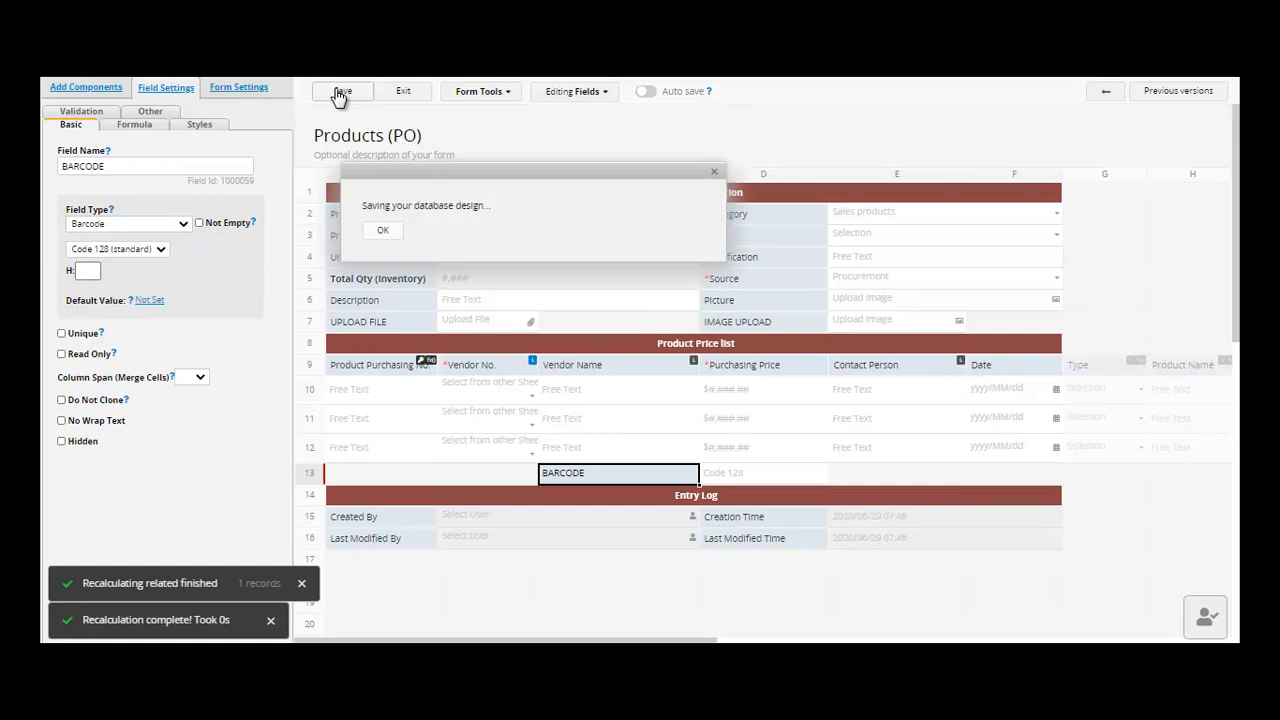
pyautogui.click(405, 92)
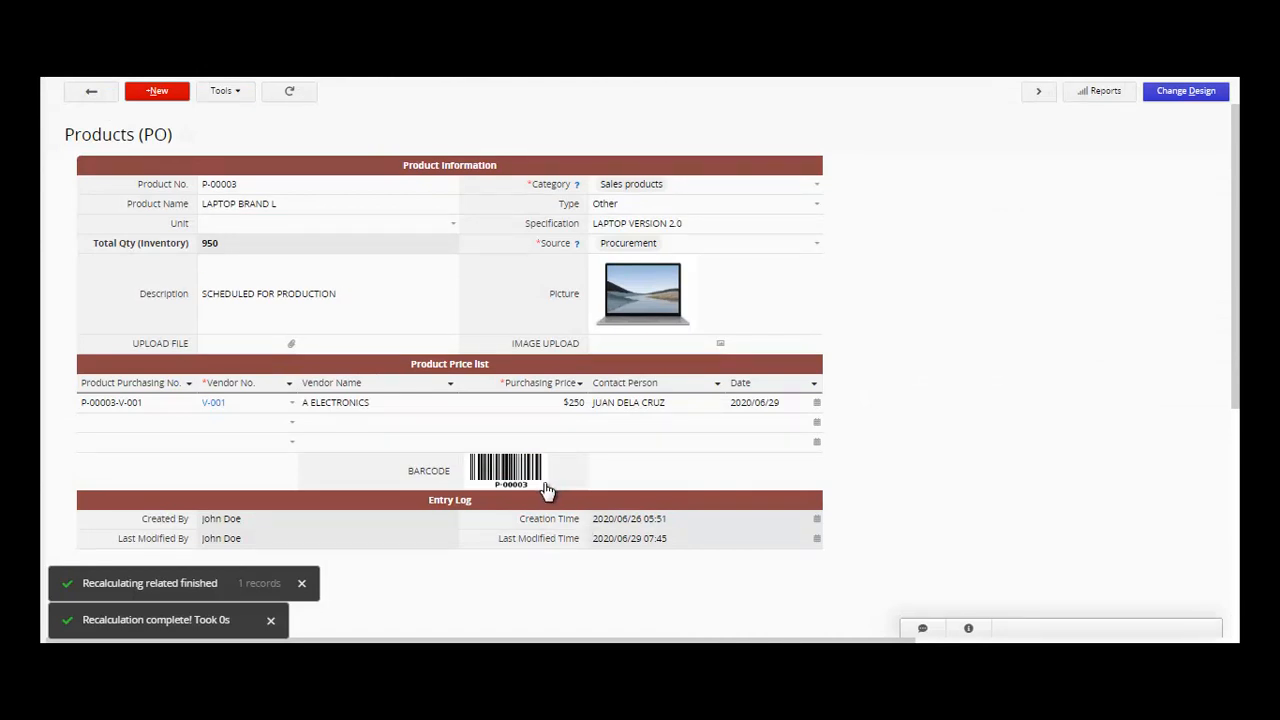
# - Fill the barcode with the product name plus product number and save the record
pyautogui.click(546, 489)
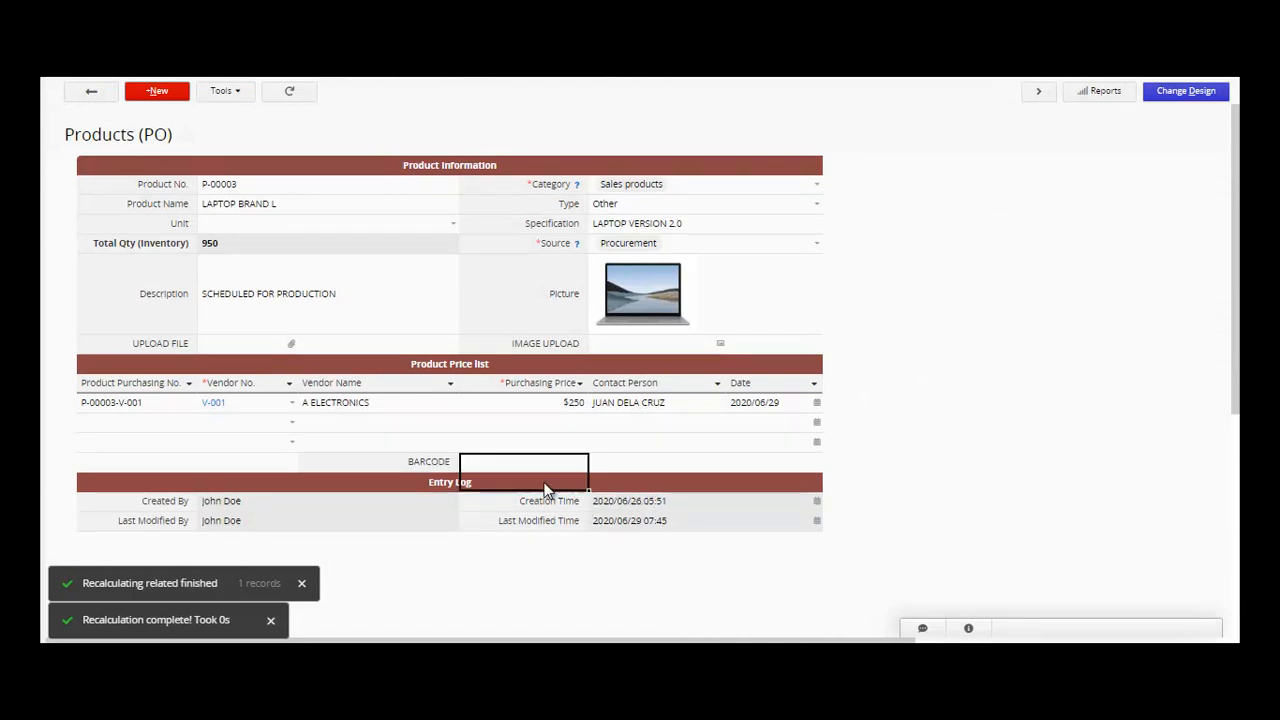
pyautogui.click(329, 206)
pyautogui.tripleClick(329, 206)
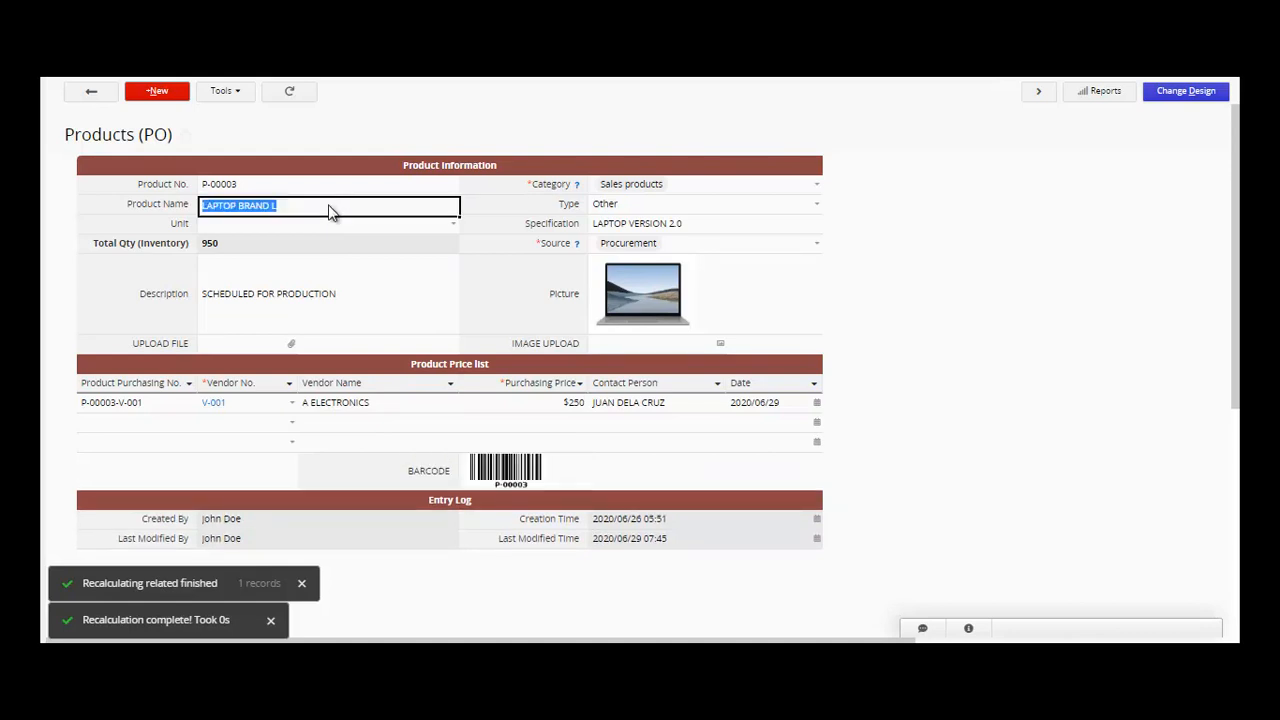
pyautogui.click(516, 470)
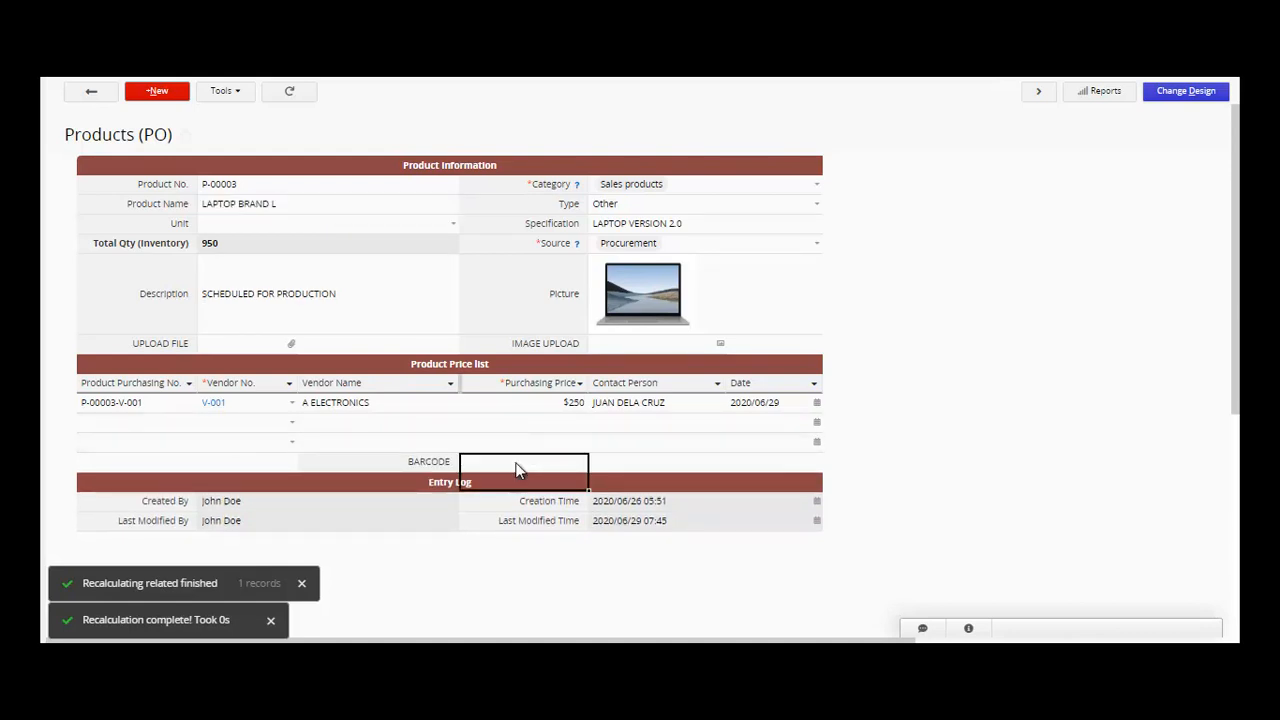
pyautogui.click(517, 466)
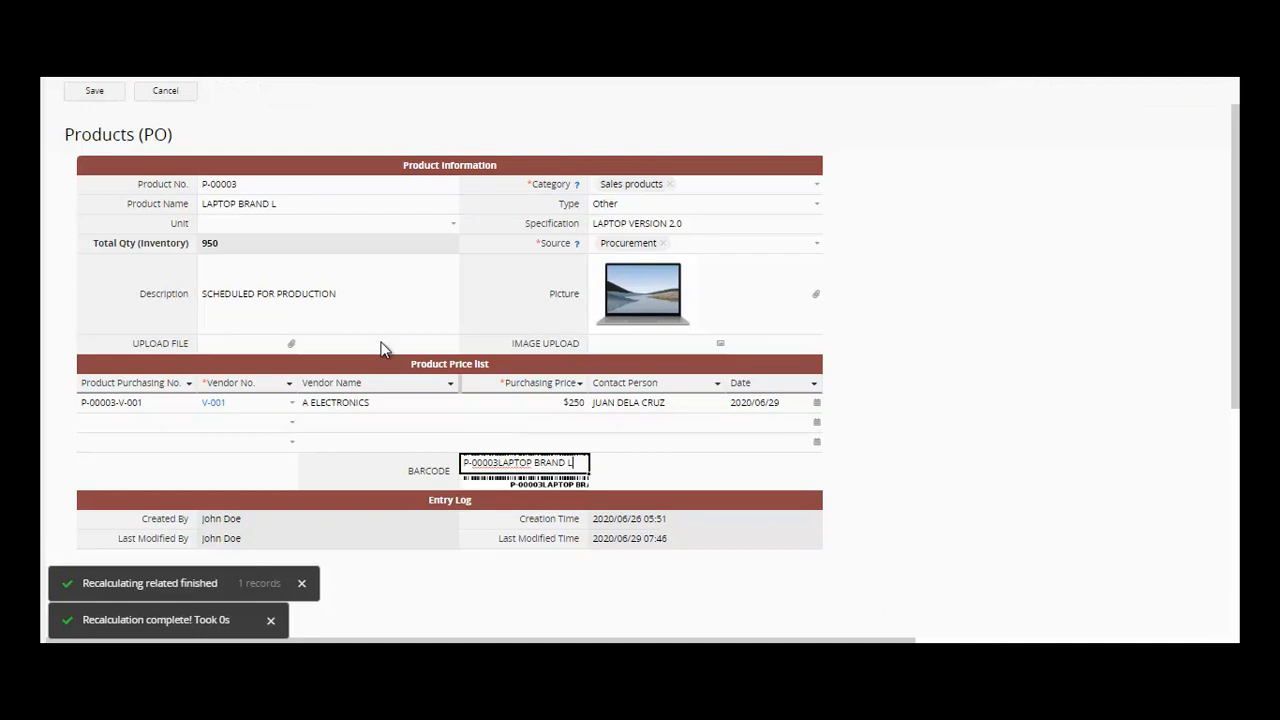
pyautogui.click(104, 91)
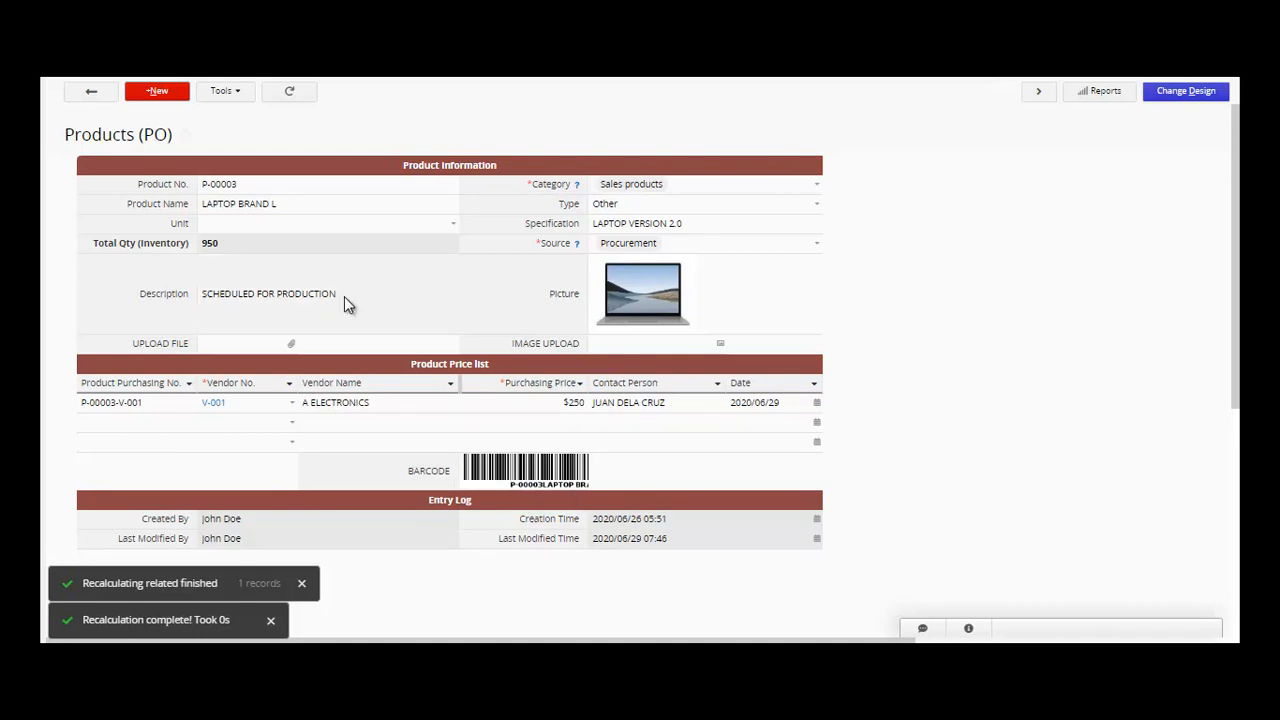
# - Replace the barcode text with just P-00003 and save the record again
pyautogui.click(307, 190)
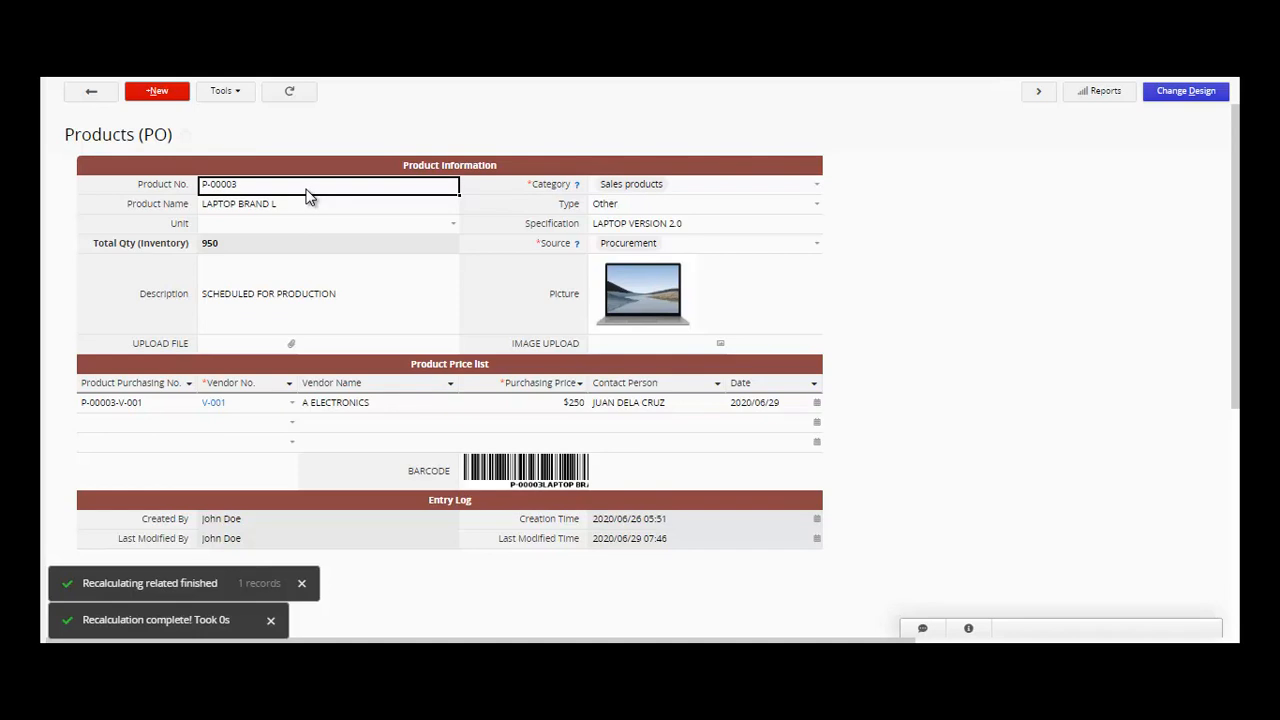
pyautogui.click(307, 197)
pyautogui.hotkey('ctrl', 'c')
pyautogui.click(551, 478)
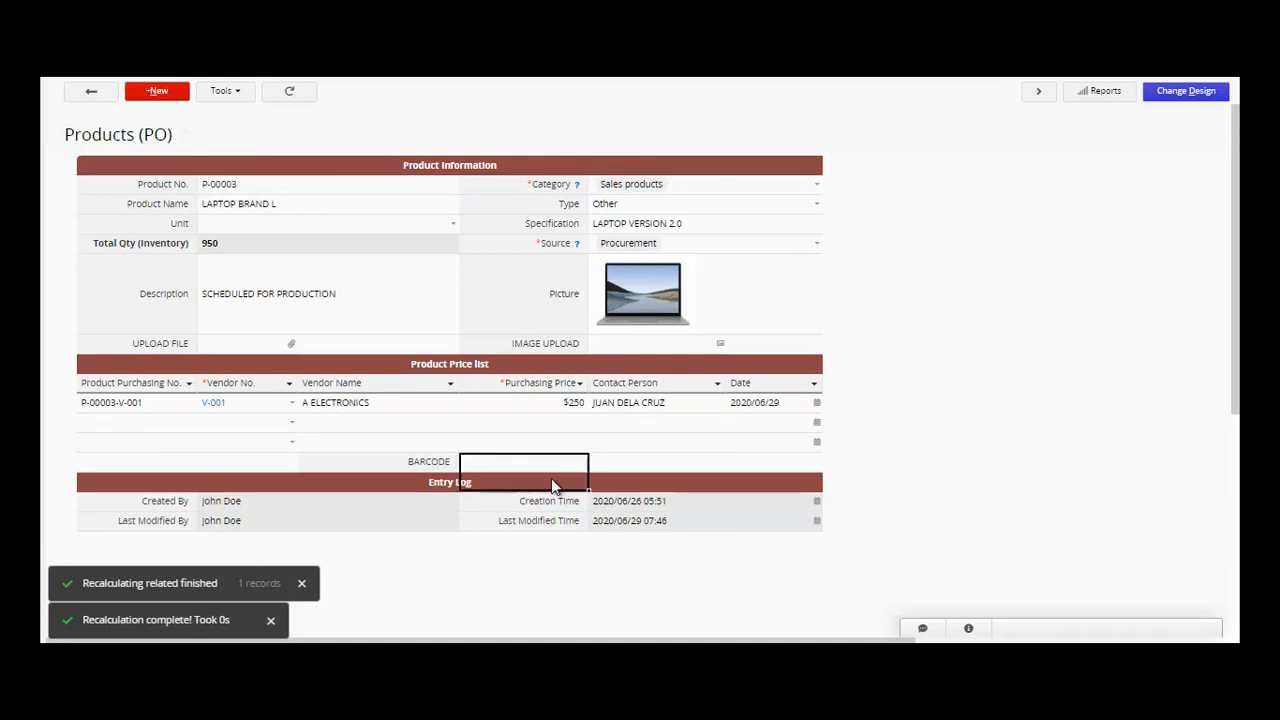
pyautogui.write('P-00003LAPTOP BRAND L')
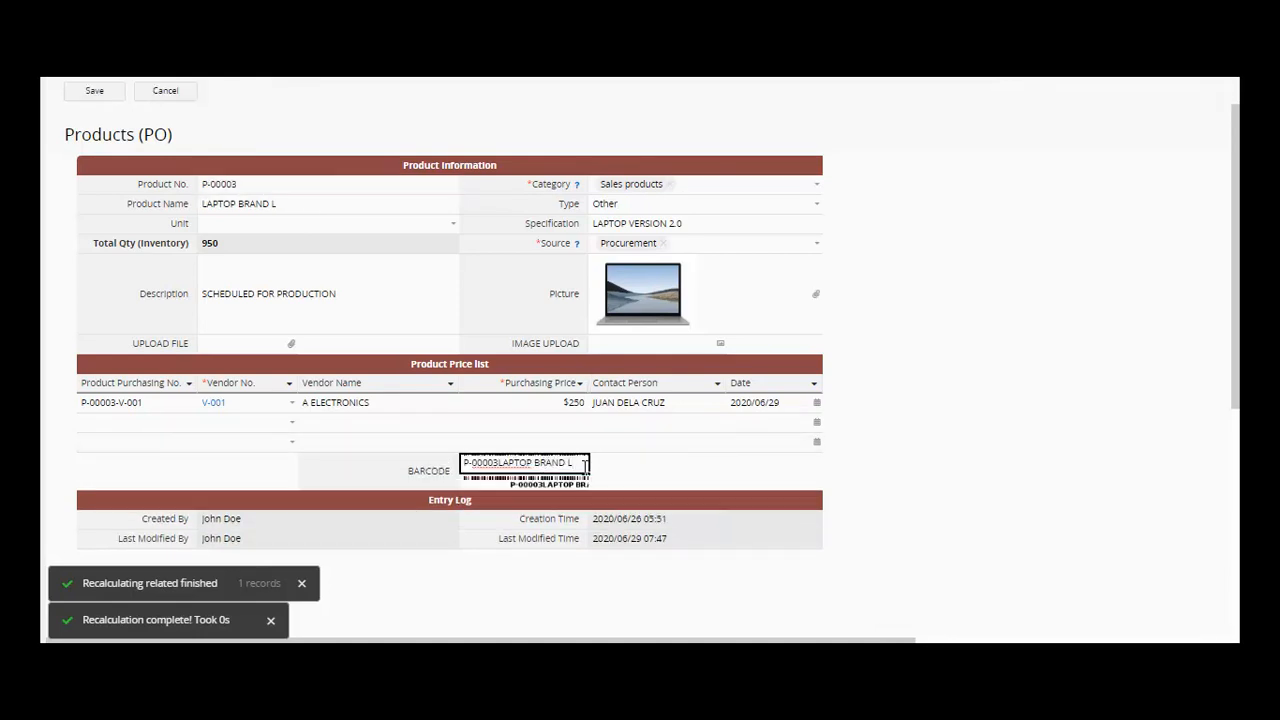
pyautogui.hotkey('ctrl', 'a')
pyautogui.hotkey('ctrl', 'v')
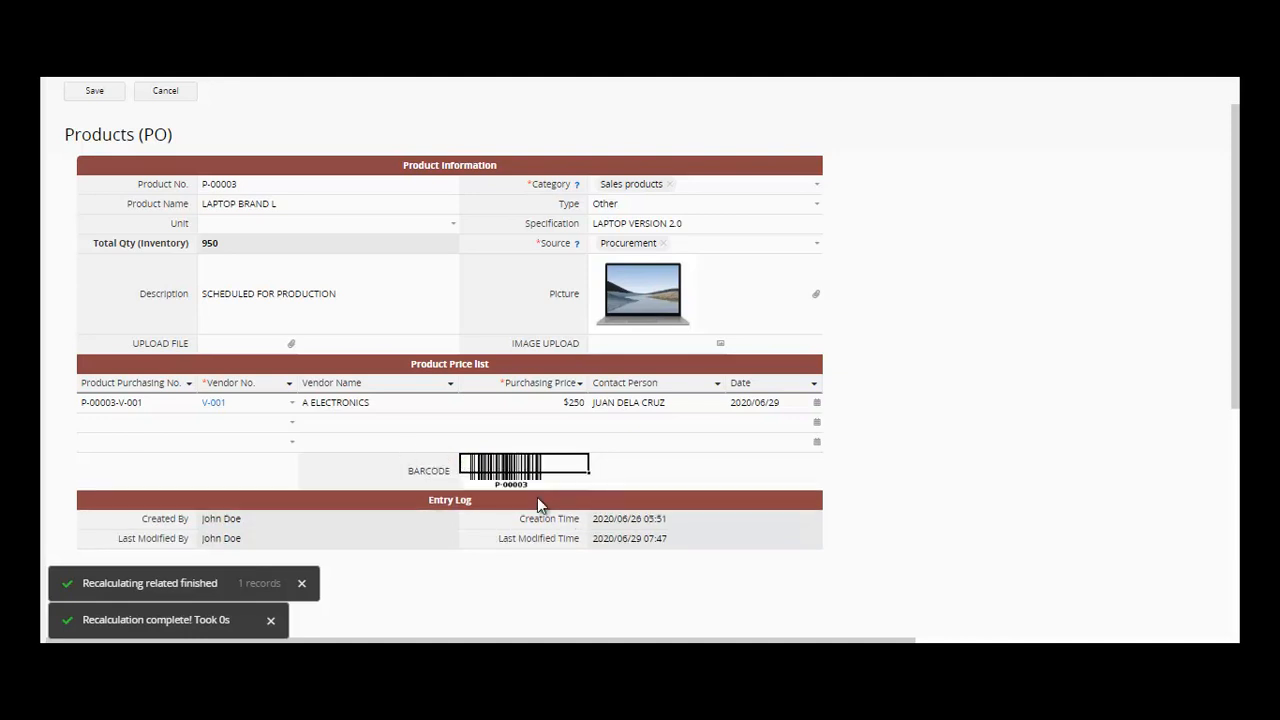
pyautogui.click(92, 92)
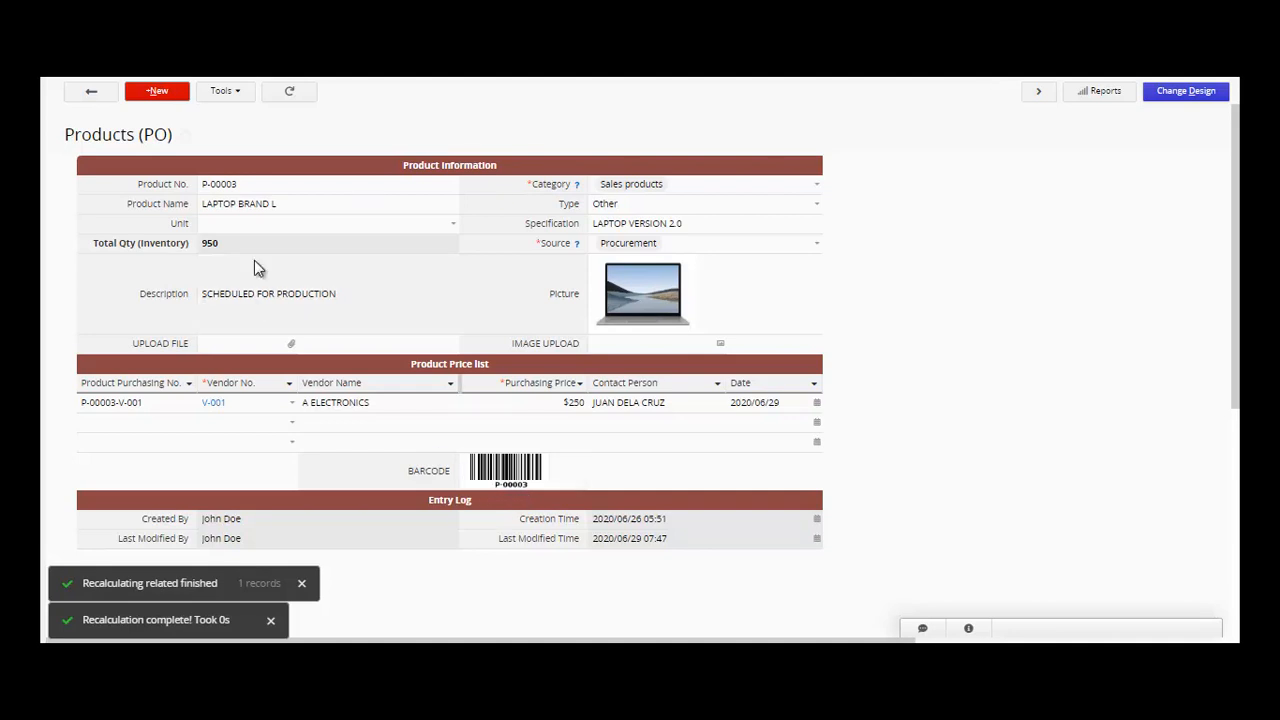
pyautogui.click(271, 184)
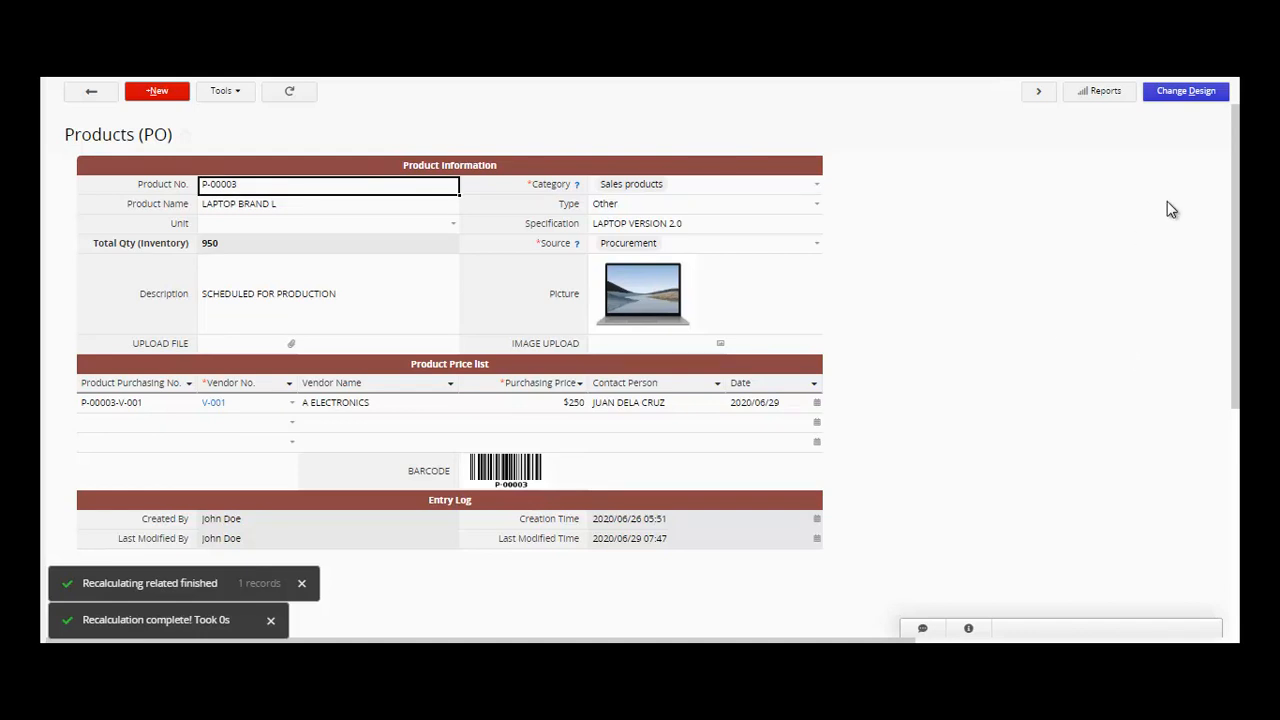
# - Add a Signature-type AUTHORIZED SIGNATURE field in cell C18 below Entry Log and save the design
pyautogui.click(1175, 106)
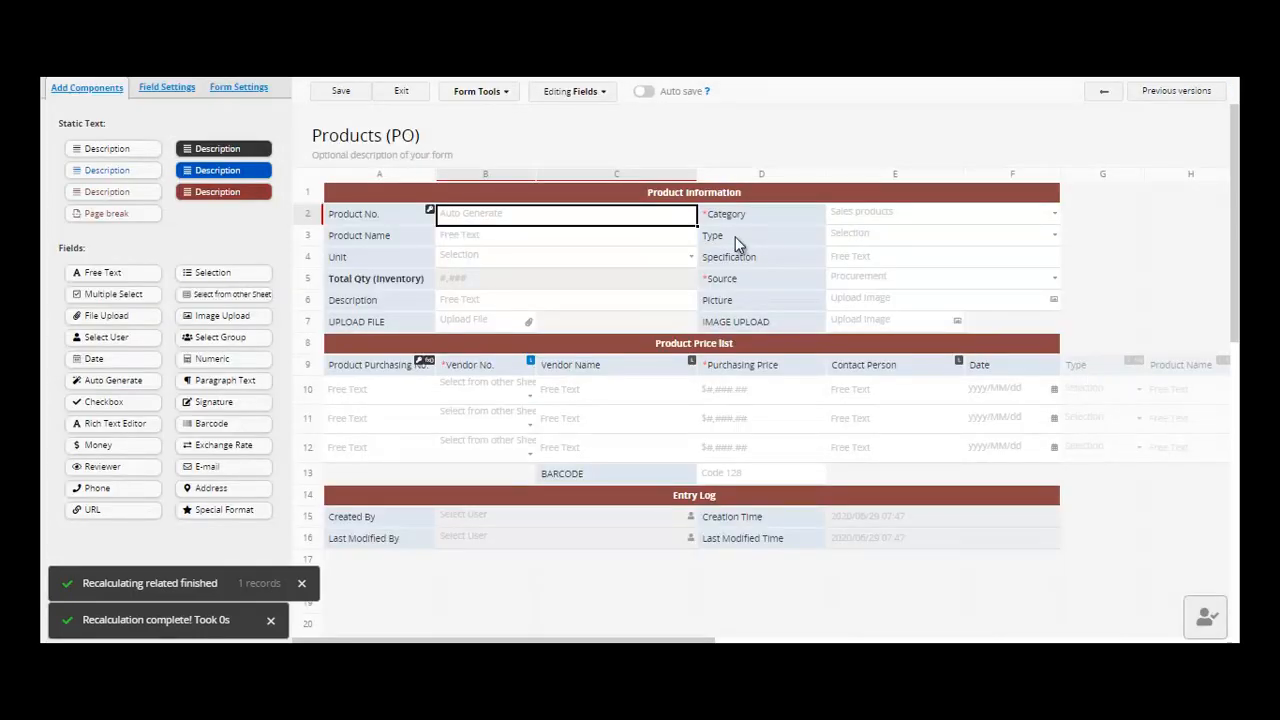
pyautogui.click(592, 582)
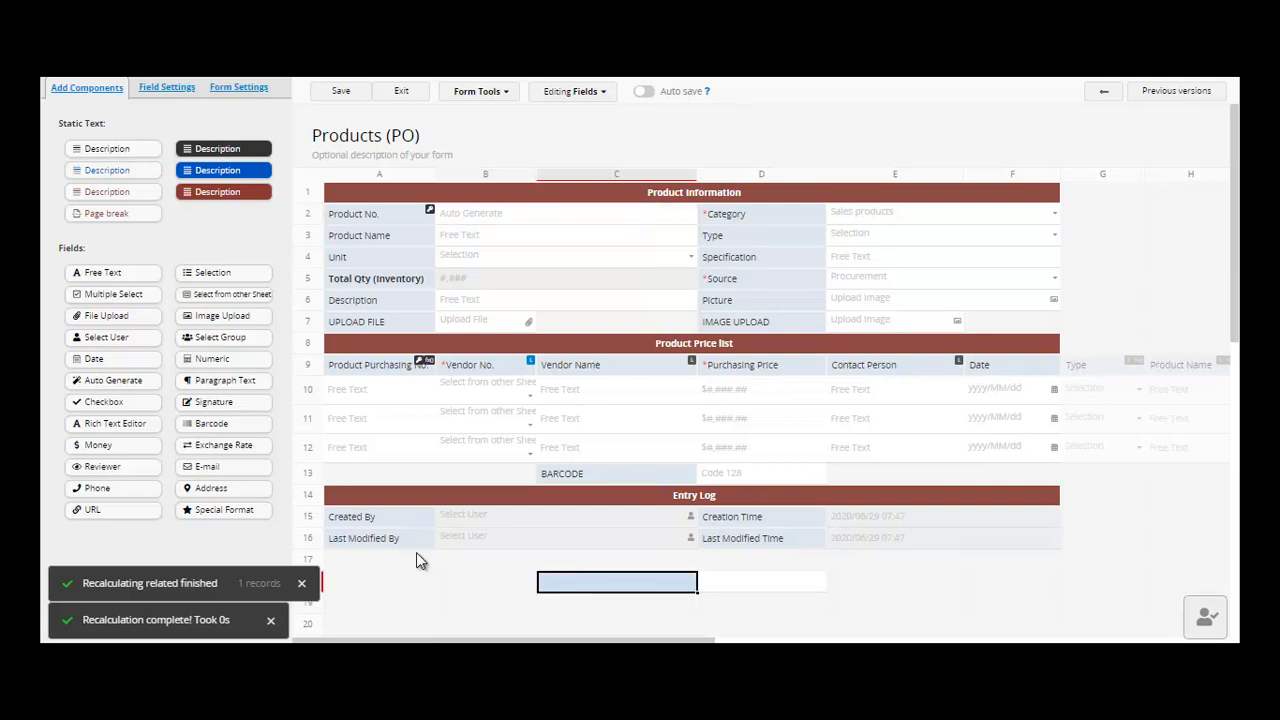
pyautogui.click(214, 401)
pyautogui.write('AUTHORIZED SIGNATURE')
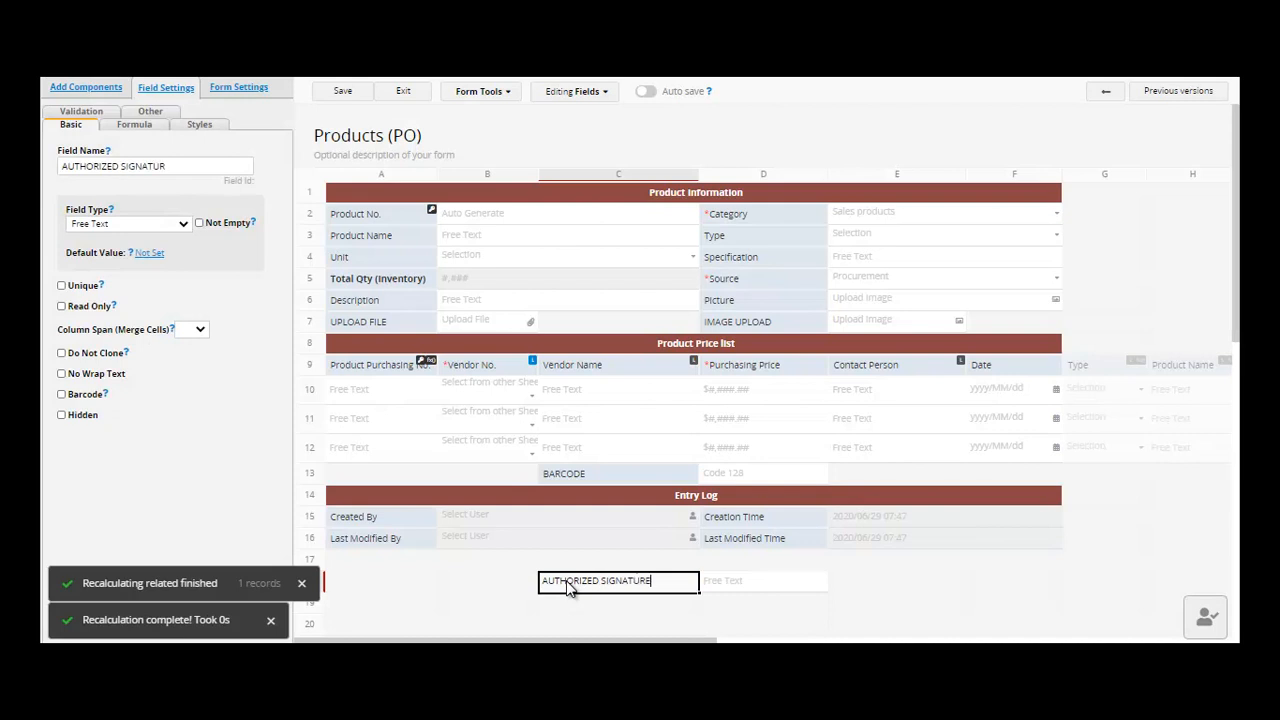
pyautogui.click(343, 93)
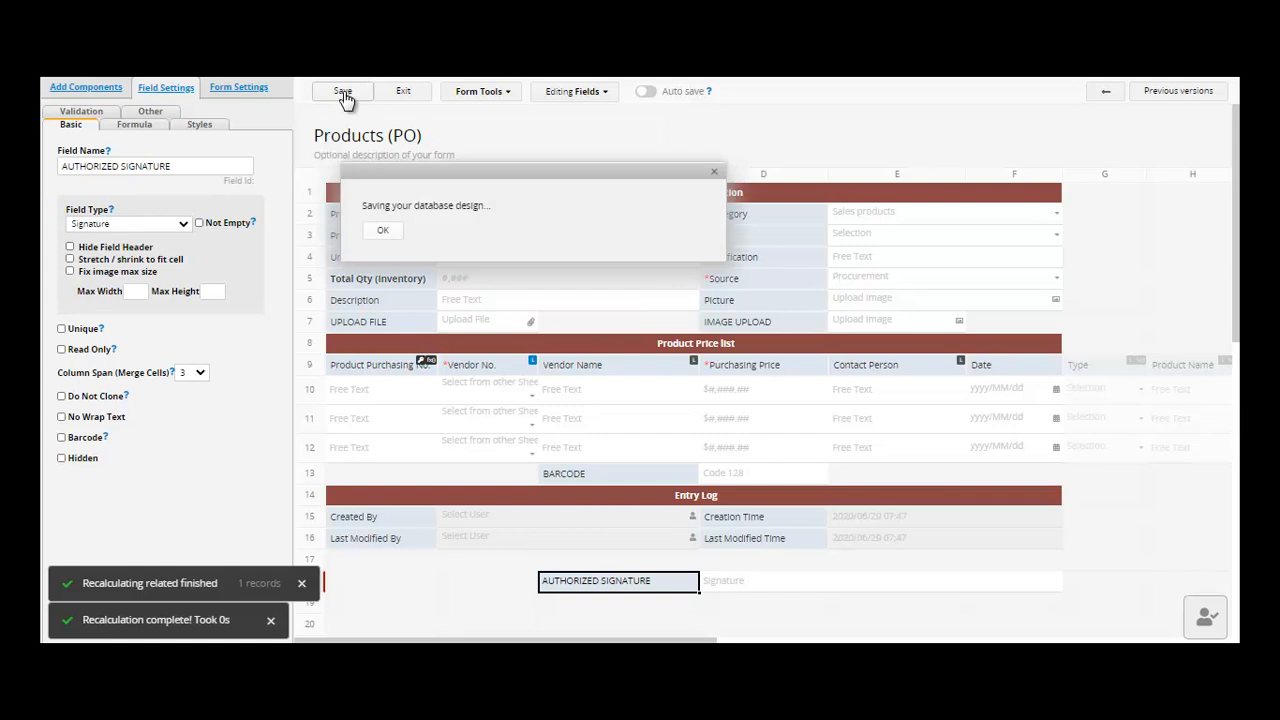
# - Draw a signature in P-00003's AUTHORIZED SIGNATURE field and save the record
pyautogui.click(405, 92)
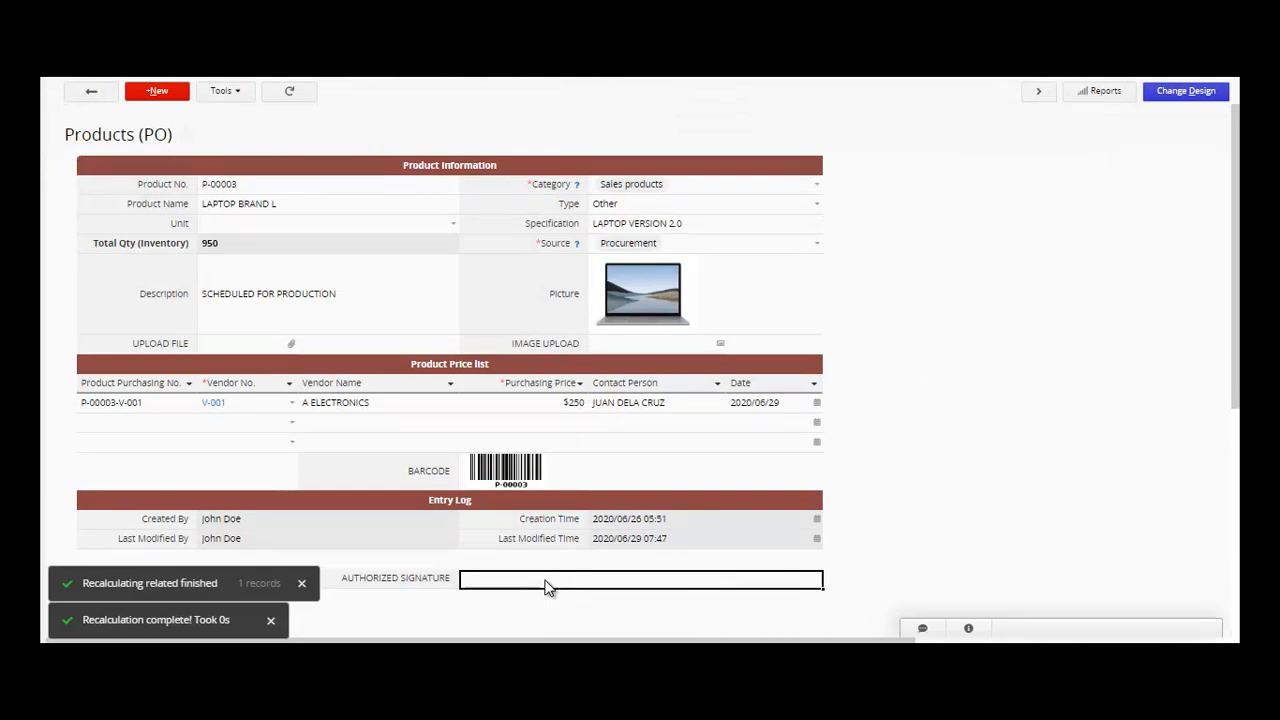
pyautogui.click(547, 582)
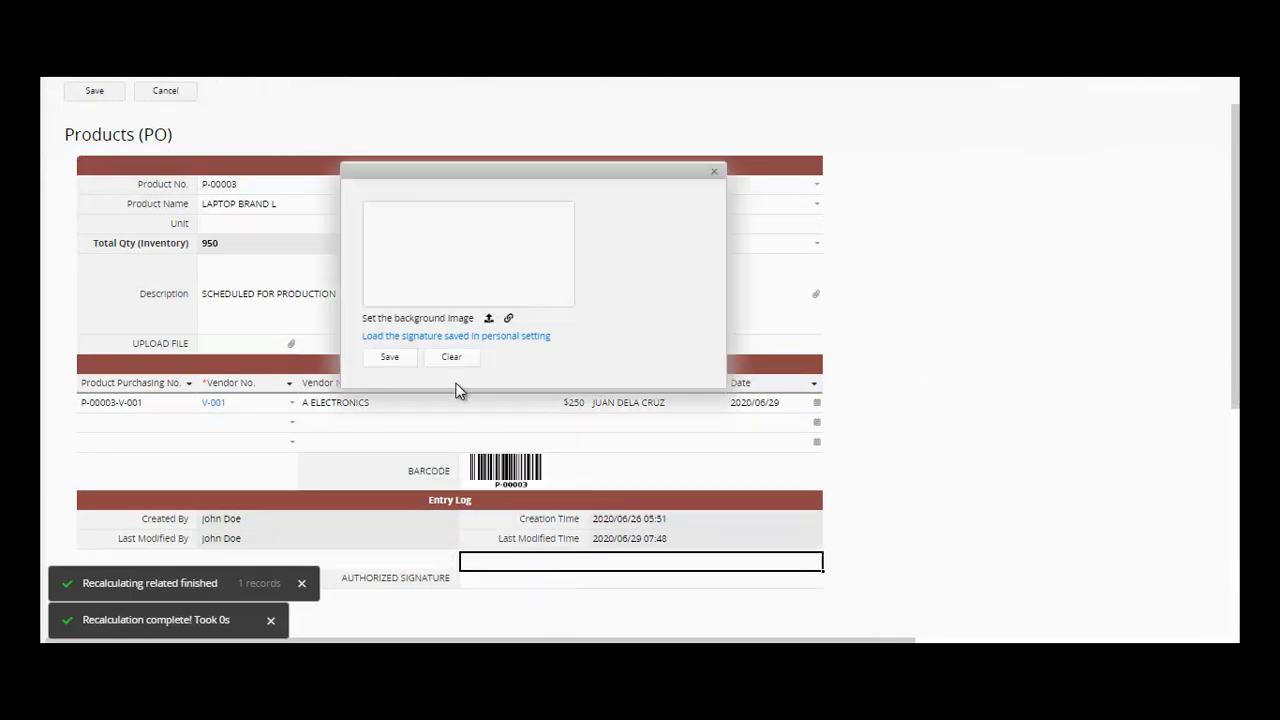
pyautogui.moveTo(464, 277)
pyautogui.mouseDown()
pyautogui.moveTo(420, 246)
pyautogui.moveTo(485, 282)
pyautogui.moveTo(450, 290)
pyautogui.moveTo(456, 264)
pyautogui.moveTo(697, 213)
pyautogui.mouseUp()
pyautogui.click(389, 357)
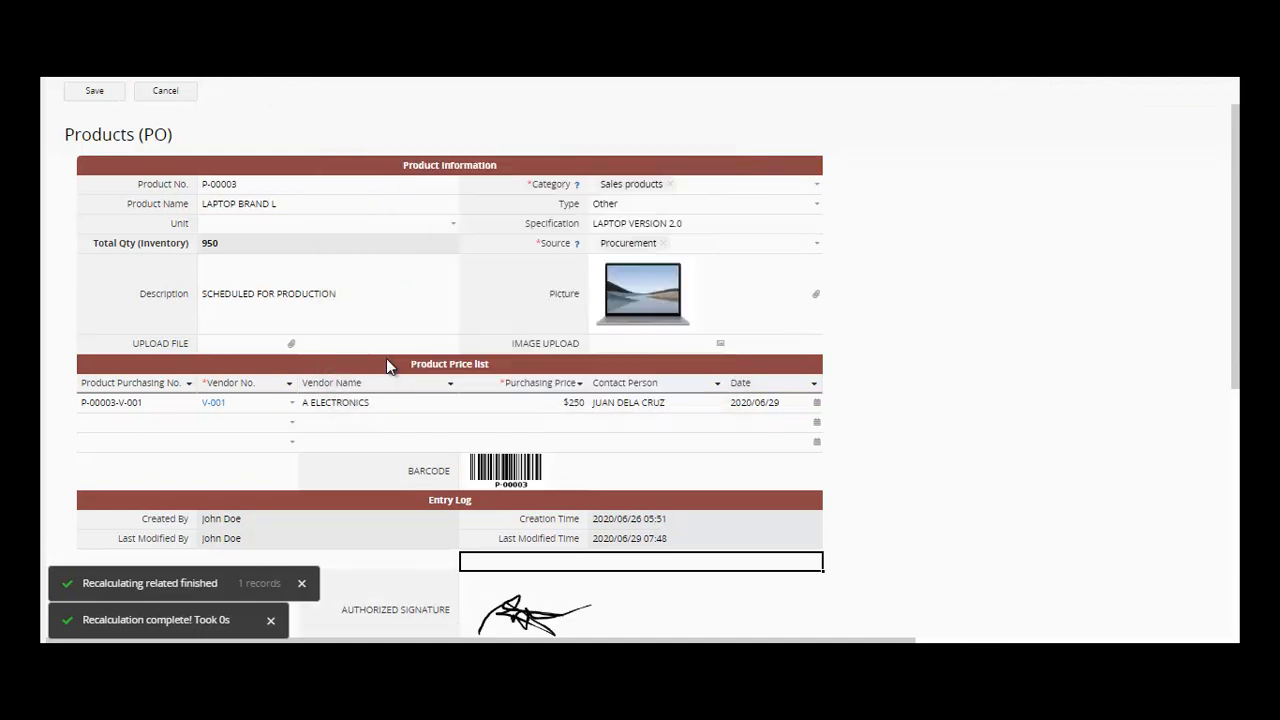
pyautogui.click(72, 95)
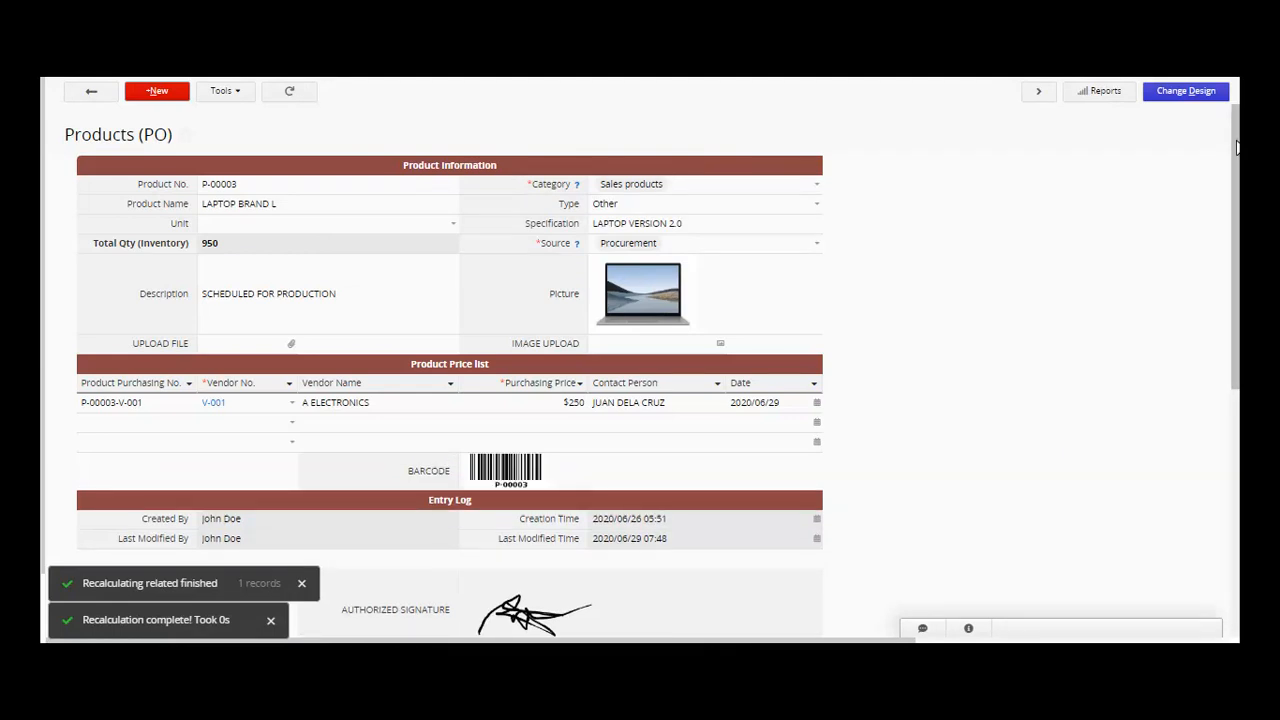
pyautogui.moveTo(1237, 178); pyautogui.dragTo(1238, 244)
pyautogui.scroll(2, 895, 446)
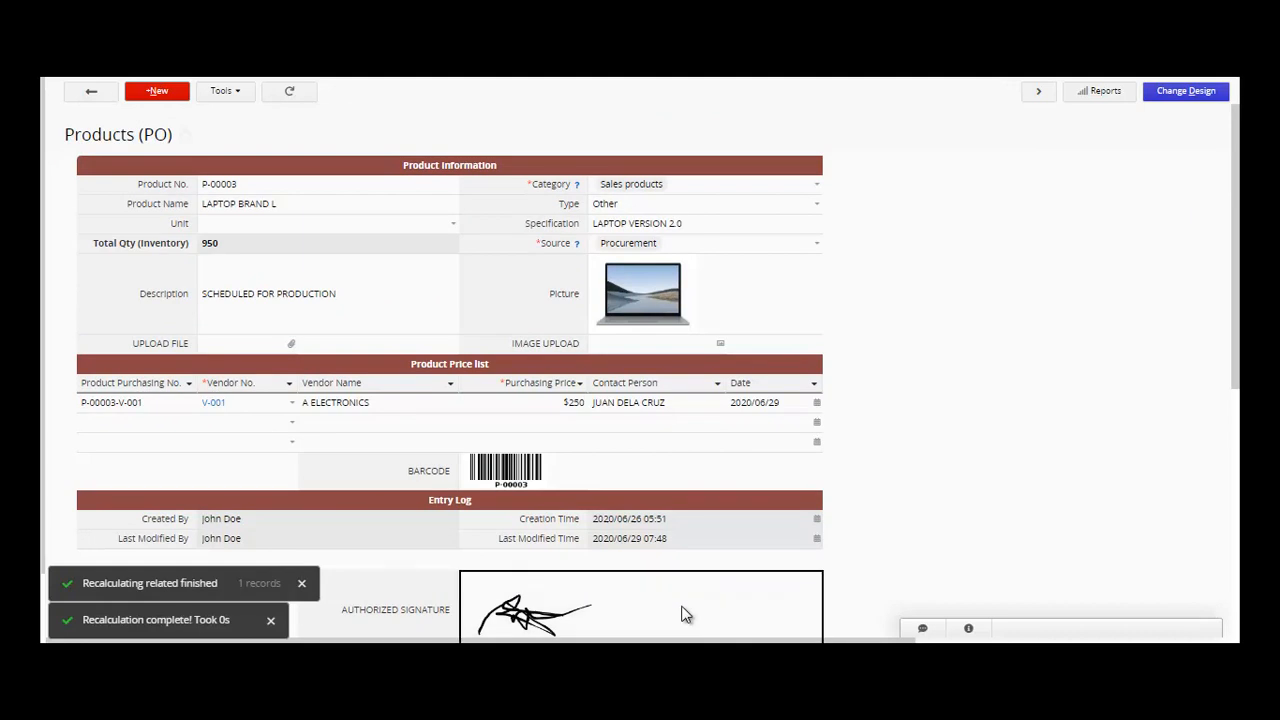
# - Replace the authorized signature on record P-00003 with a newly drawn one and save the record
pyautogui.click(686, 614)
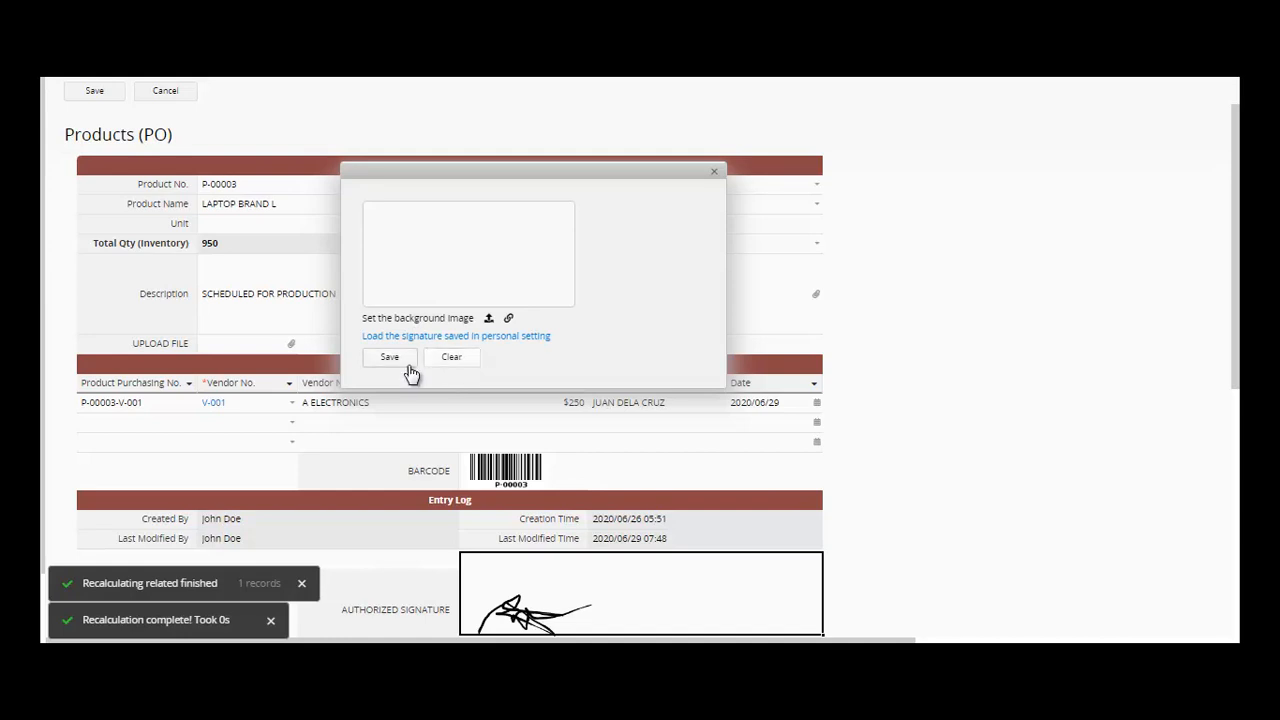
pyautogui.moveTo(416, 226)
pyautogui.mouseDown()
pyautogui.moveTo(428, 272)
pyautogui.moveTo(417, 277)
pyautogui.moveTo(446, 252)
pyautogui.moveTo(440, 263)
pyautogui.moveTo(510, 256)
pyautogui.mouseUp()
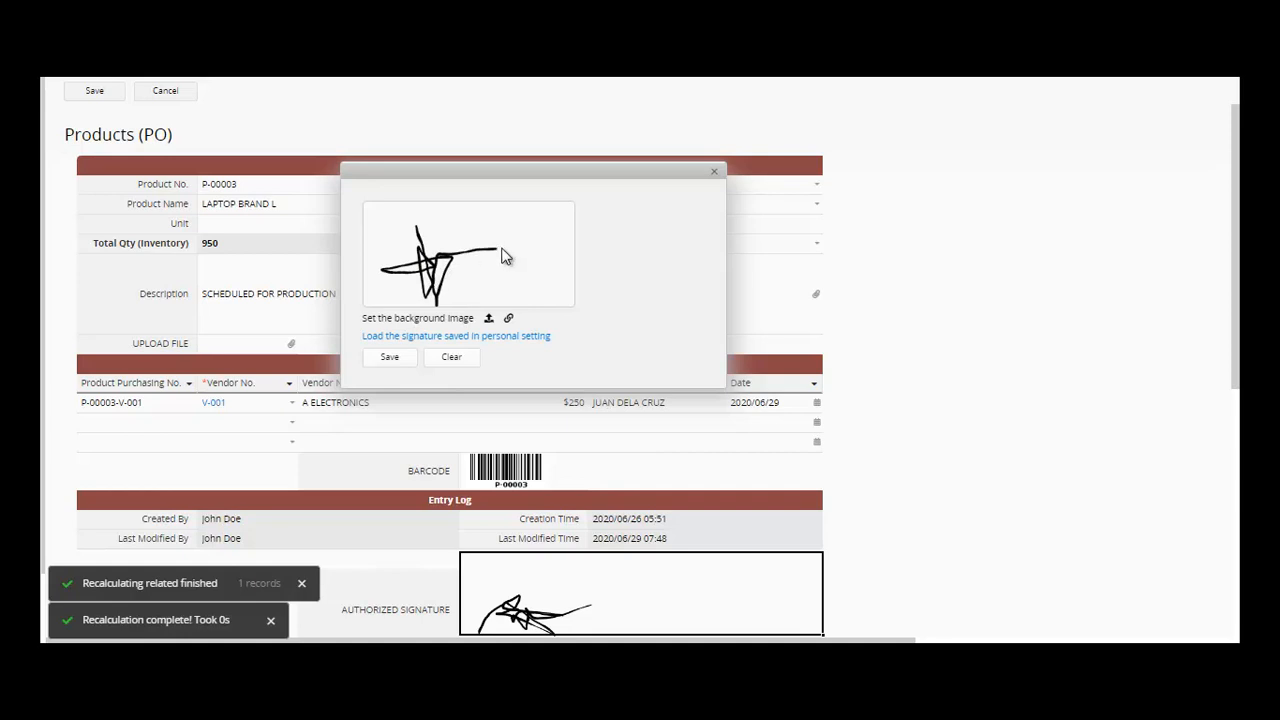
pyautogui.click(389, 357)
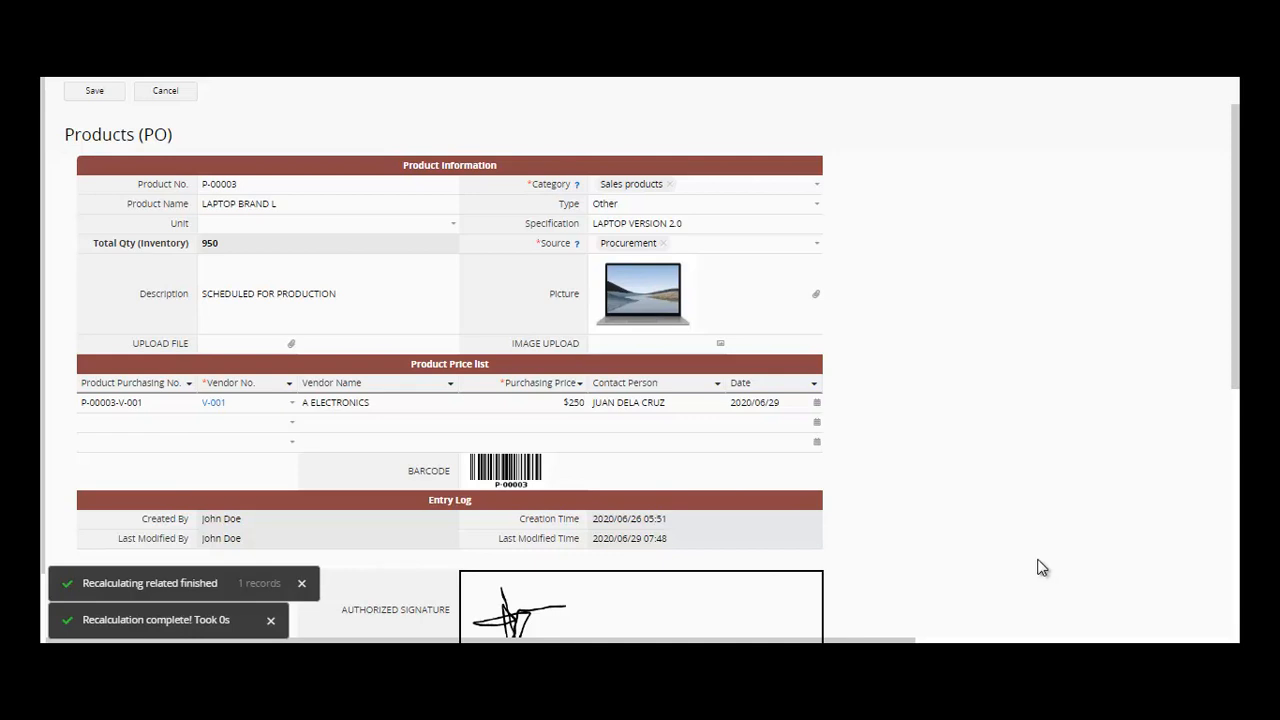
pyautogui.click(96, 91)
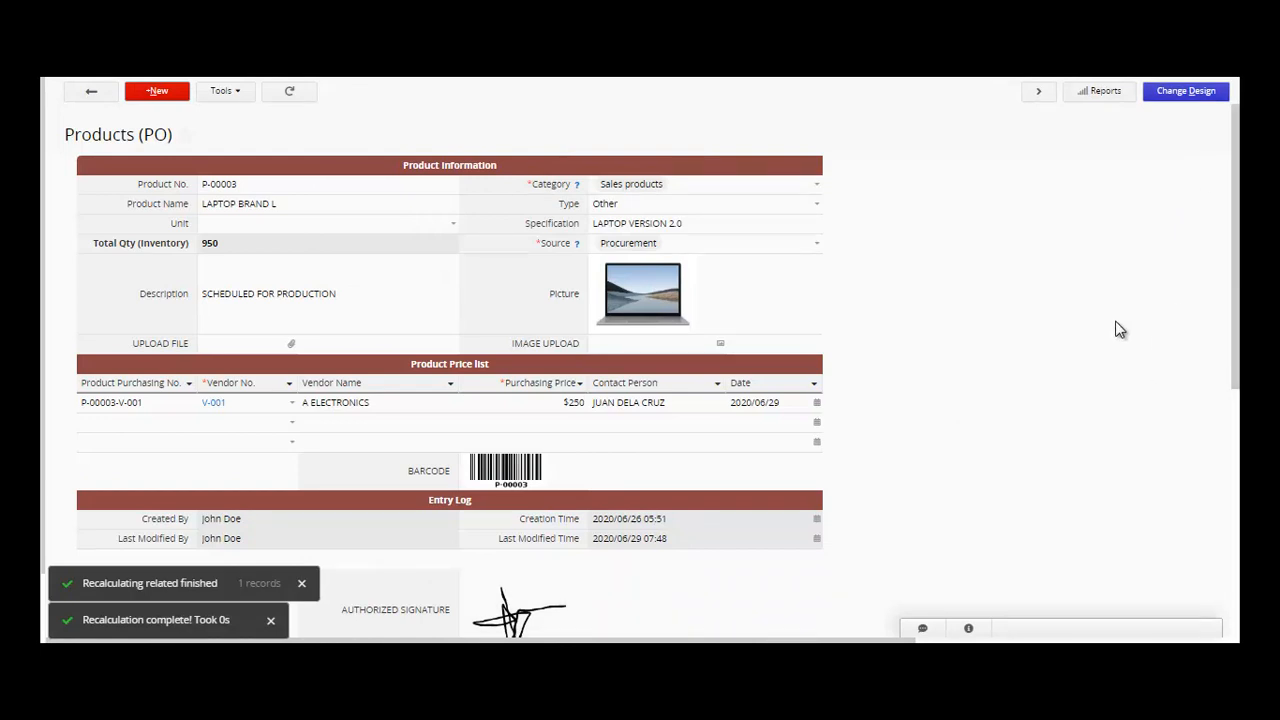
pyautogui.click(1185, 92)
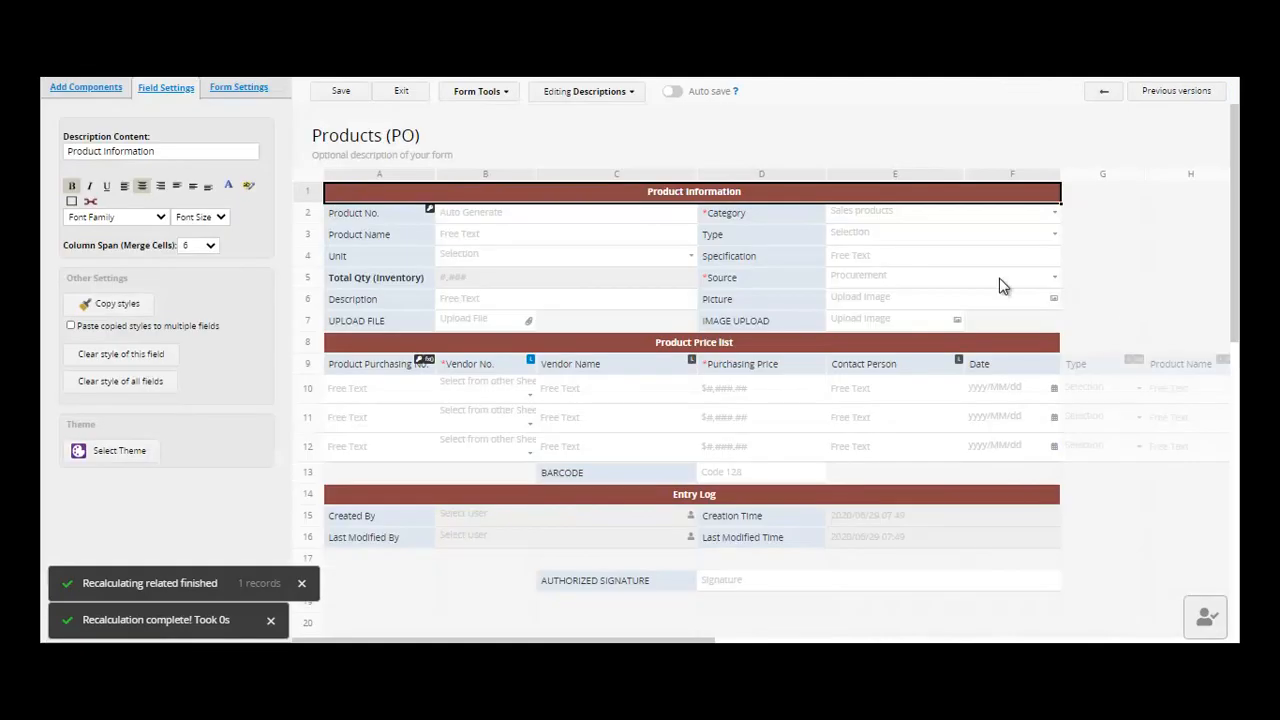
# - Show the Form Tools list in the Products (PO) form designer
pyautogui.click(506, 94)
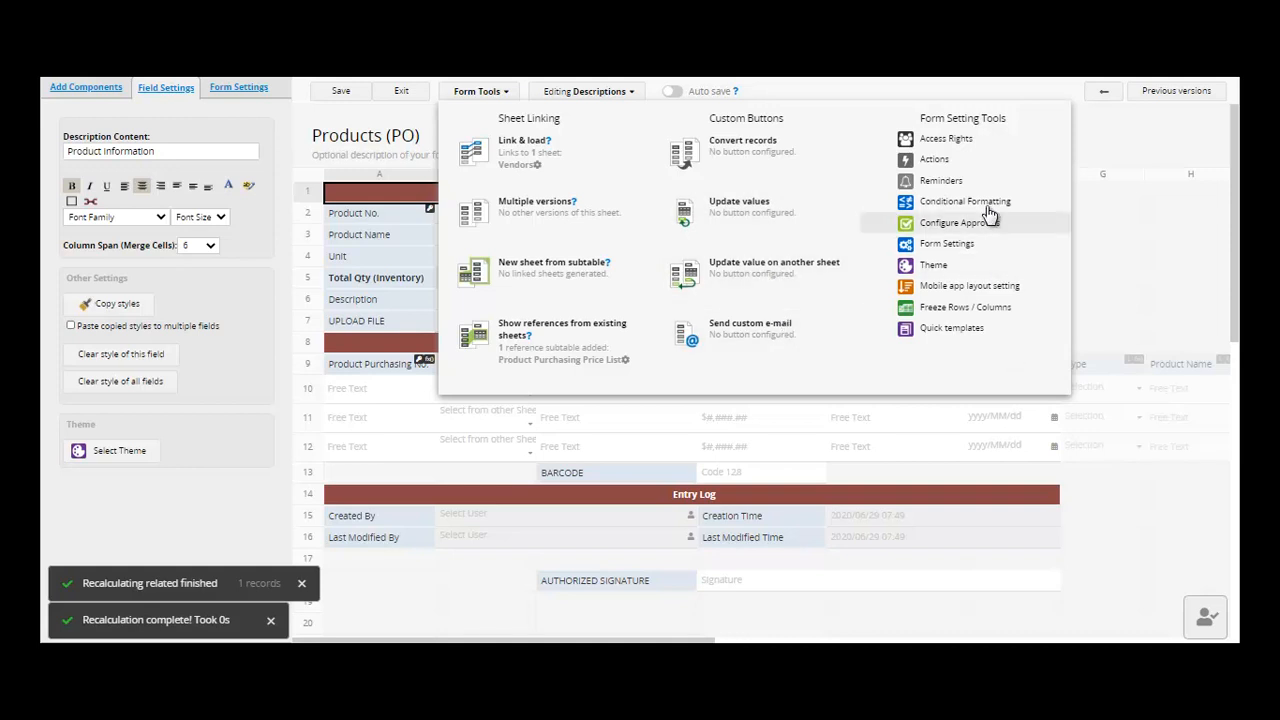
# - Review Access Rights, where EVERYONE and IT have No Rights, leaving roles unchanged
pyautogui.click(955, 142)
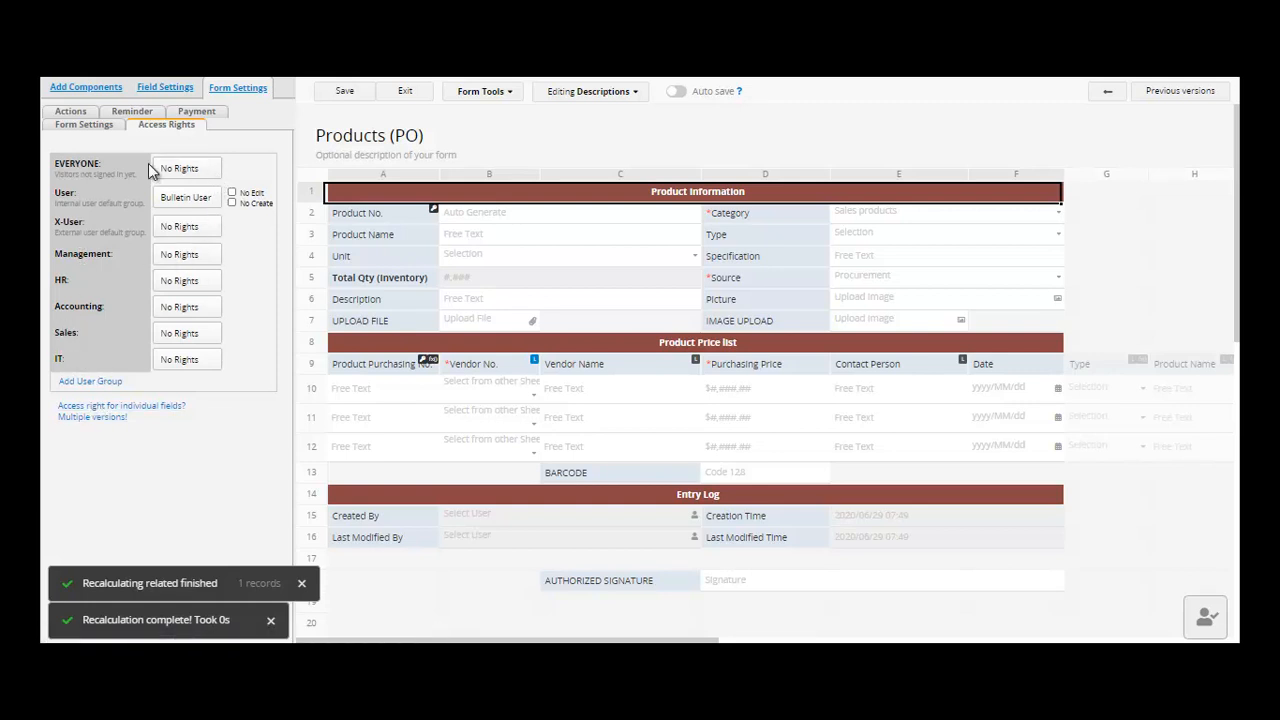
pyautogui.click(94, 130)
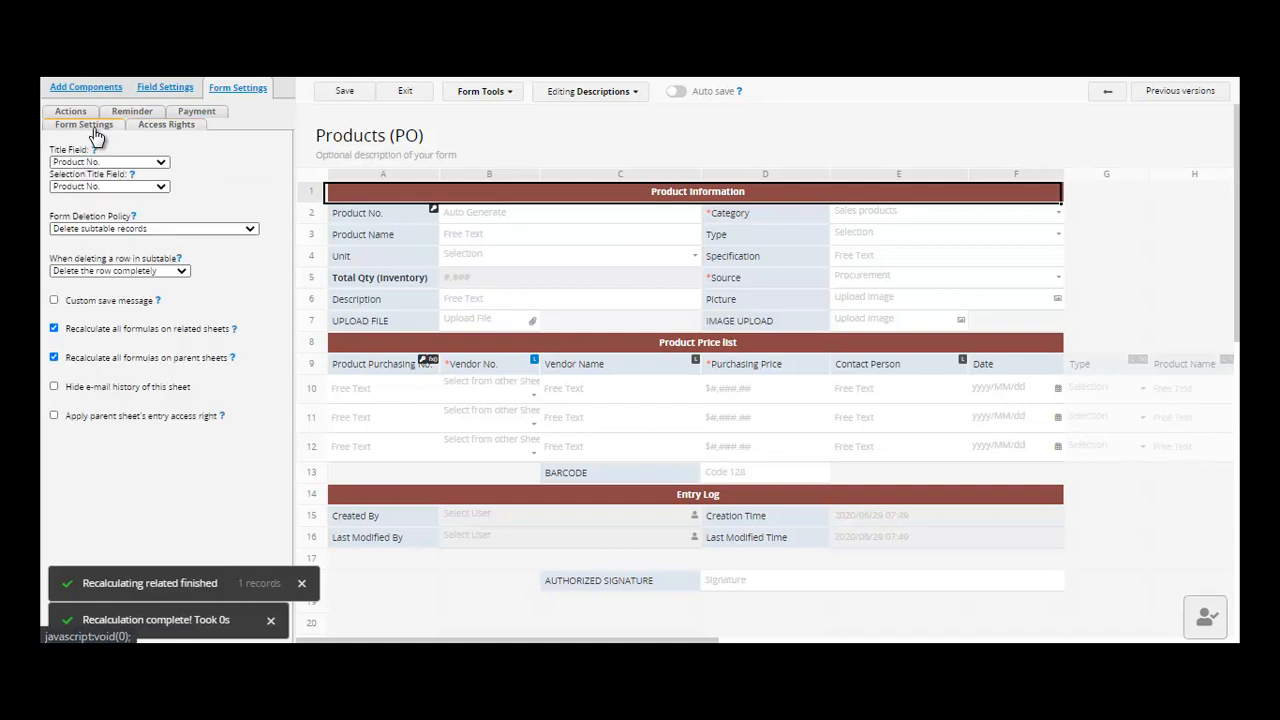
pyautogui.click(157, 129)
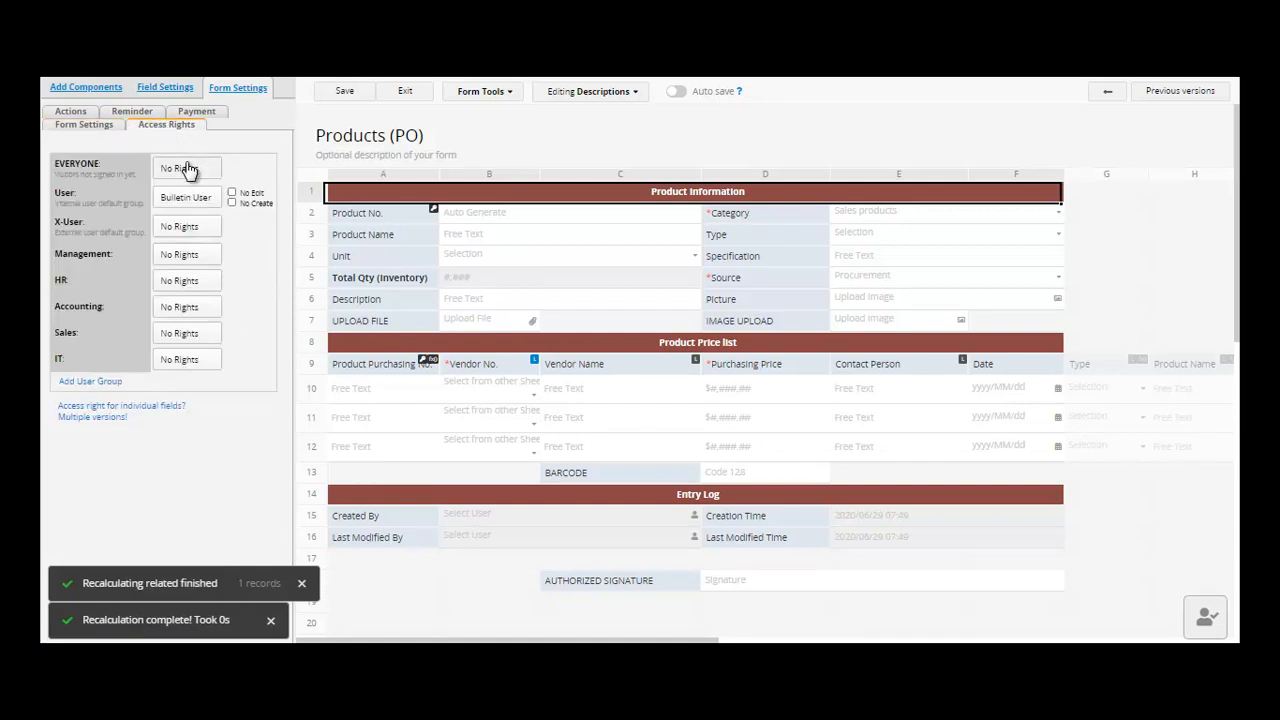
pyautogui.click(186, 168)
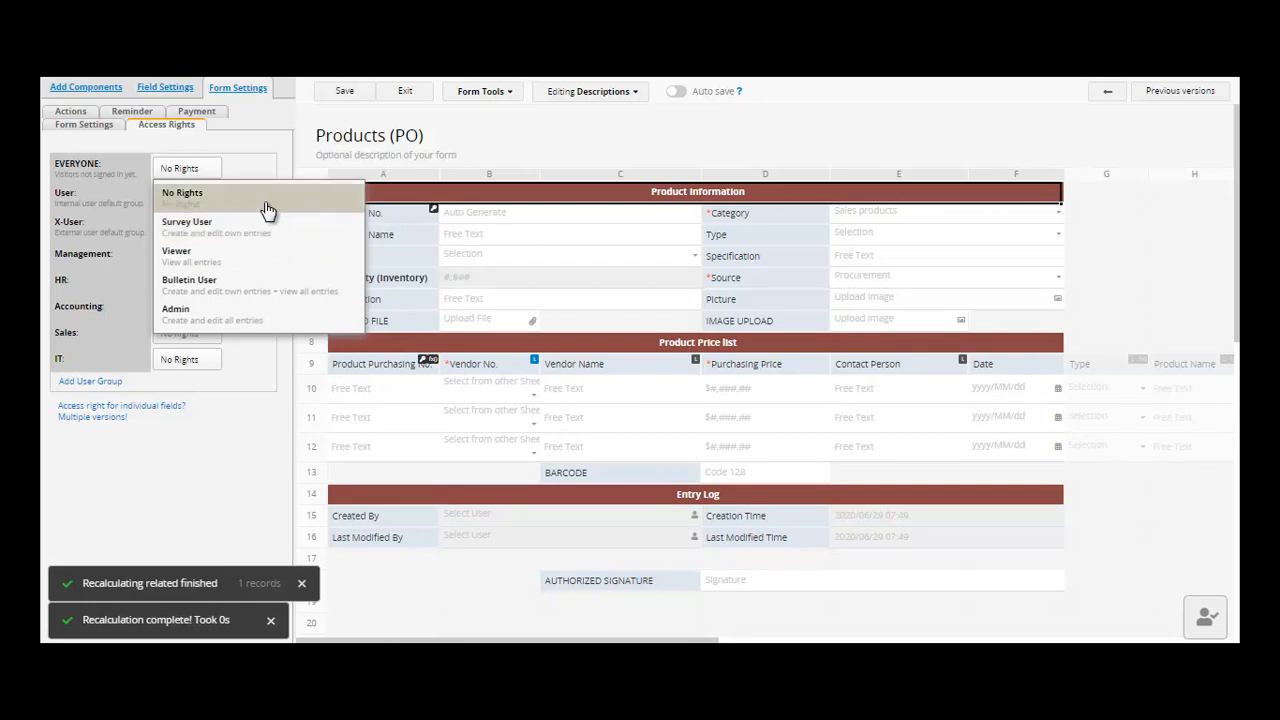
pyautogui.click(192, 484)
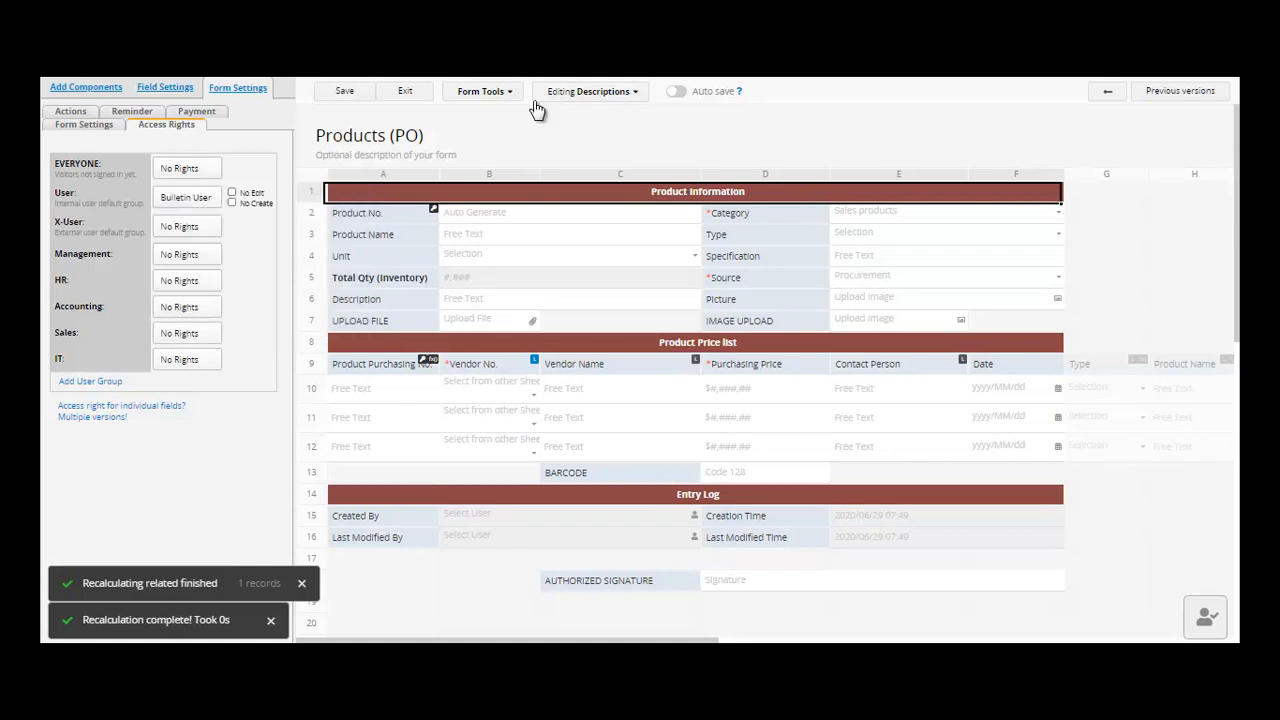
# - Browse the Action type options in the form's Actions settings without choosing one
pyautogui.click(493, 95)
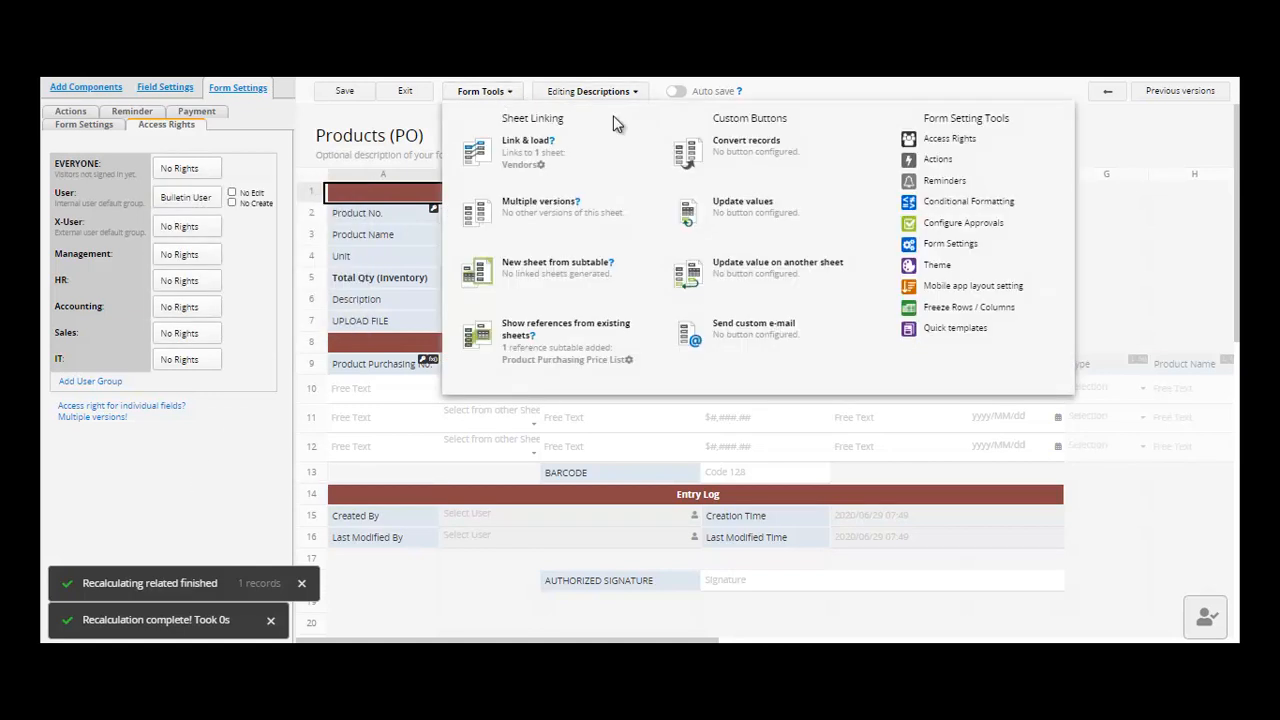
pyautogui.click(956, 172)
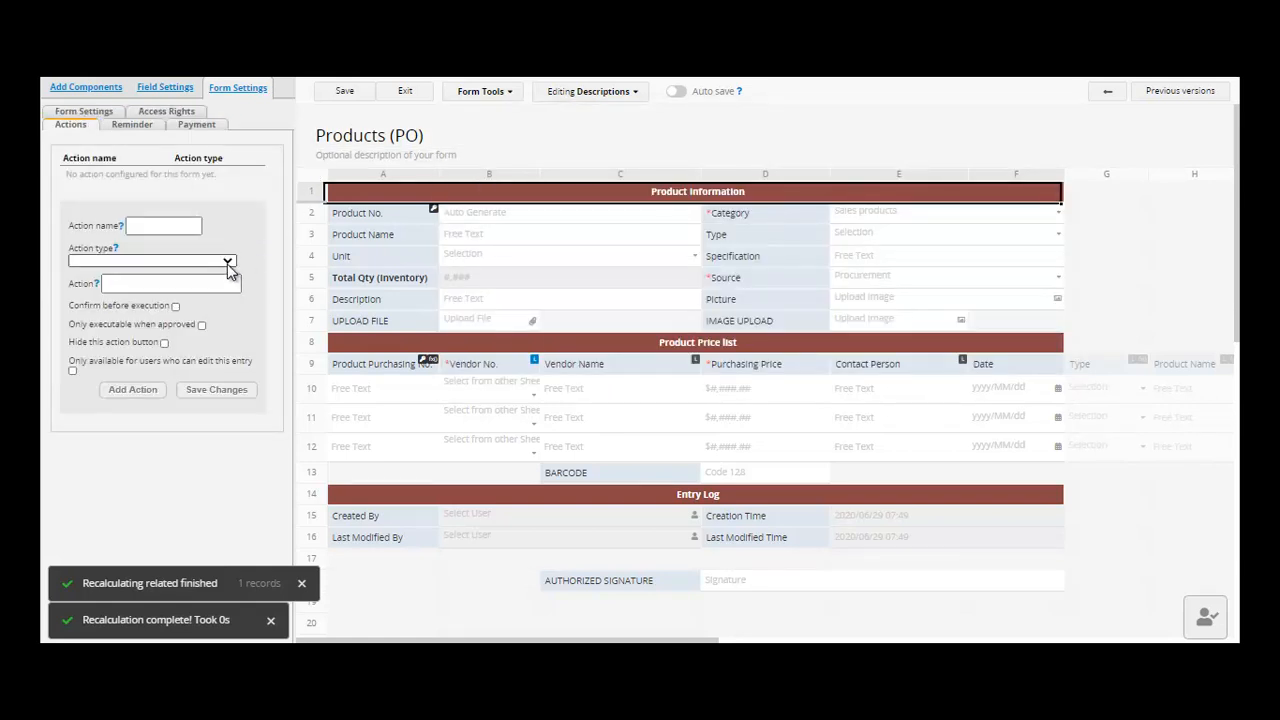
pyautogui.click(228, 263)
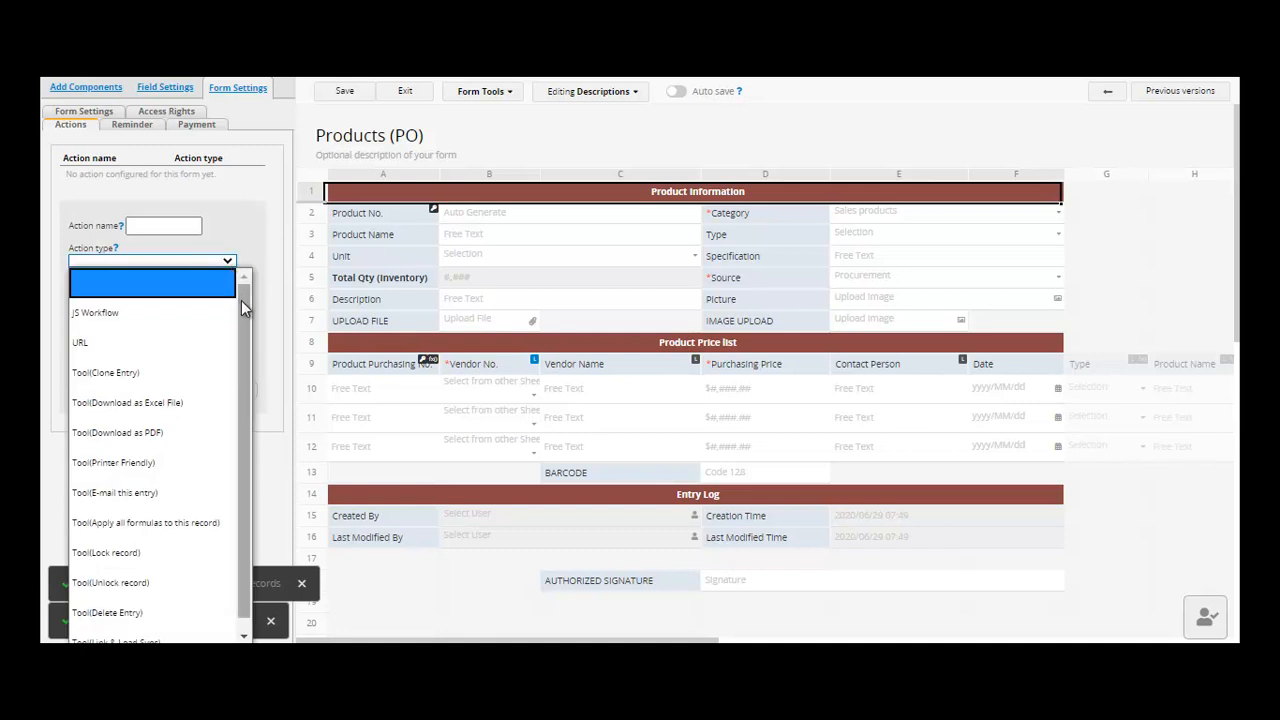
pyautogui.scroll(-1, 248, 321)
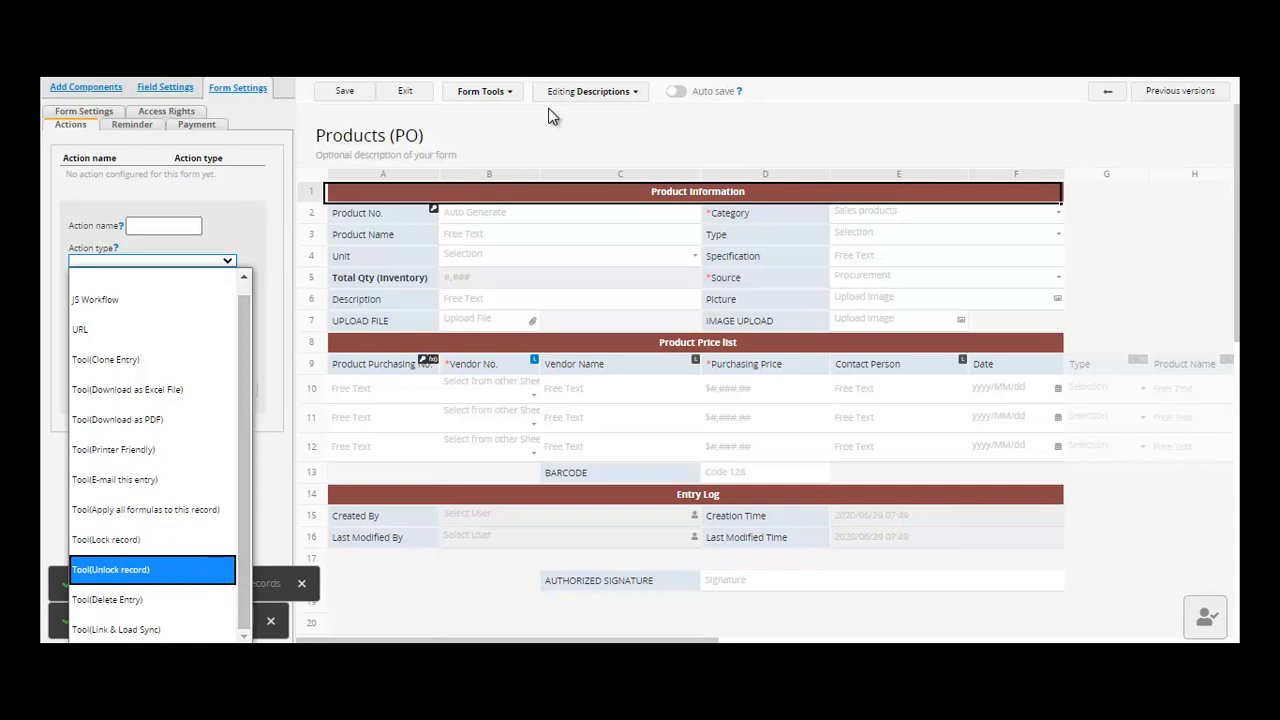
pyautogui.click(516, 93)
# - Open the Reminders panel, which shows no reminders configured for the form yet
pyautogui.click(516, 93)
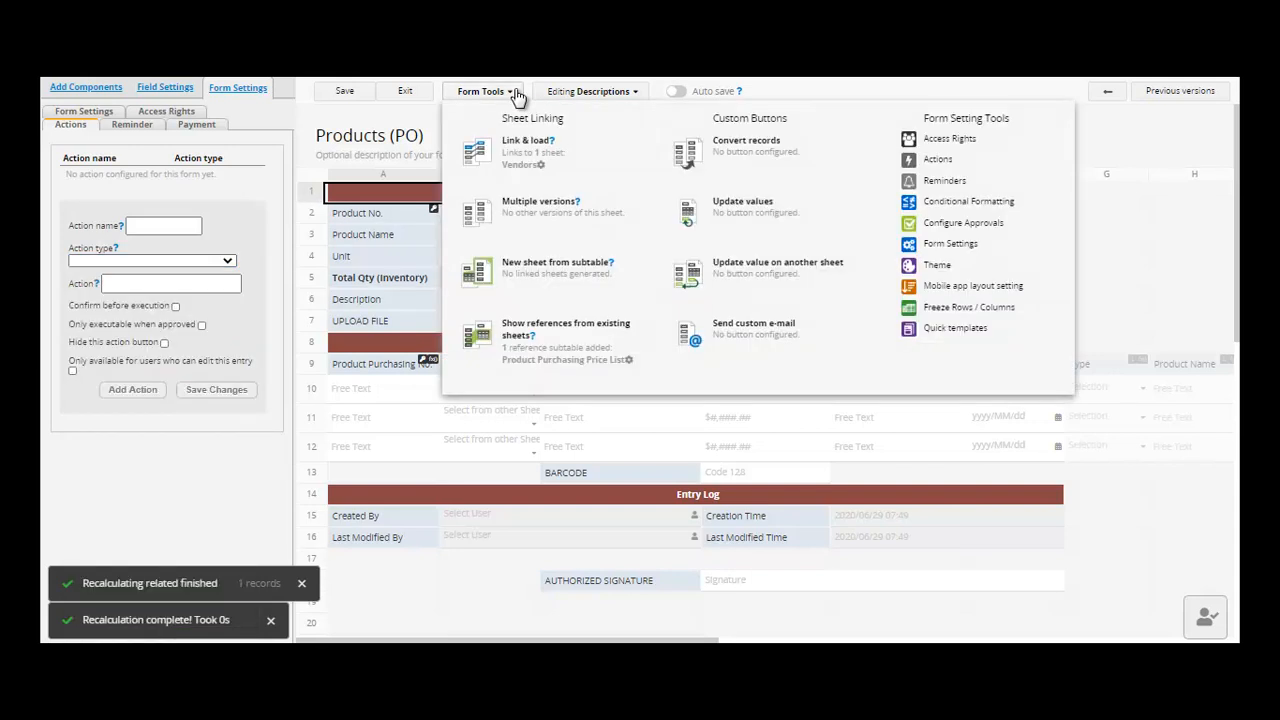
pyautogui.click(979, 191)
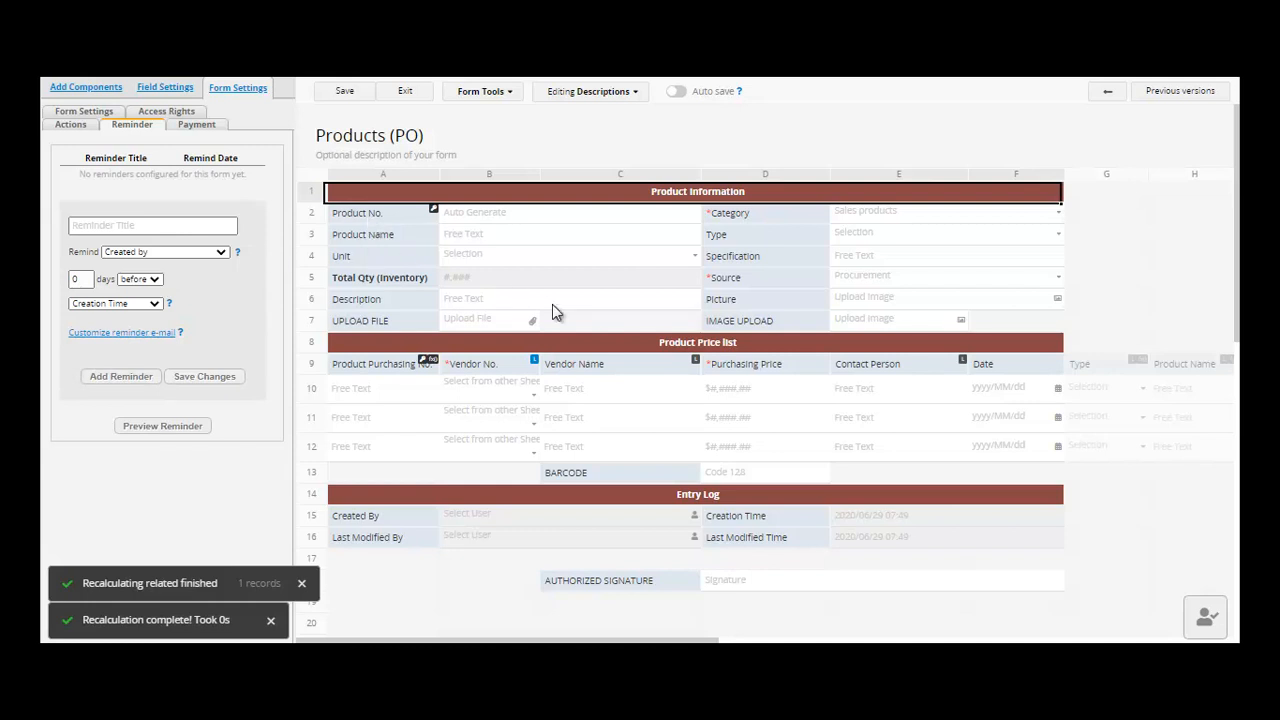
pyautogui.click(512, 93)
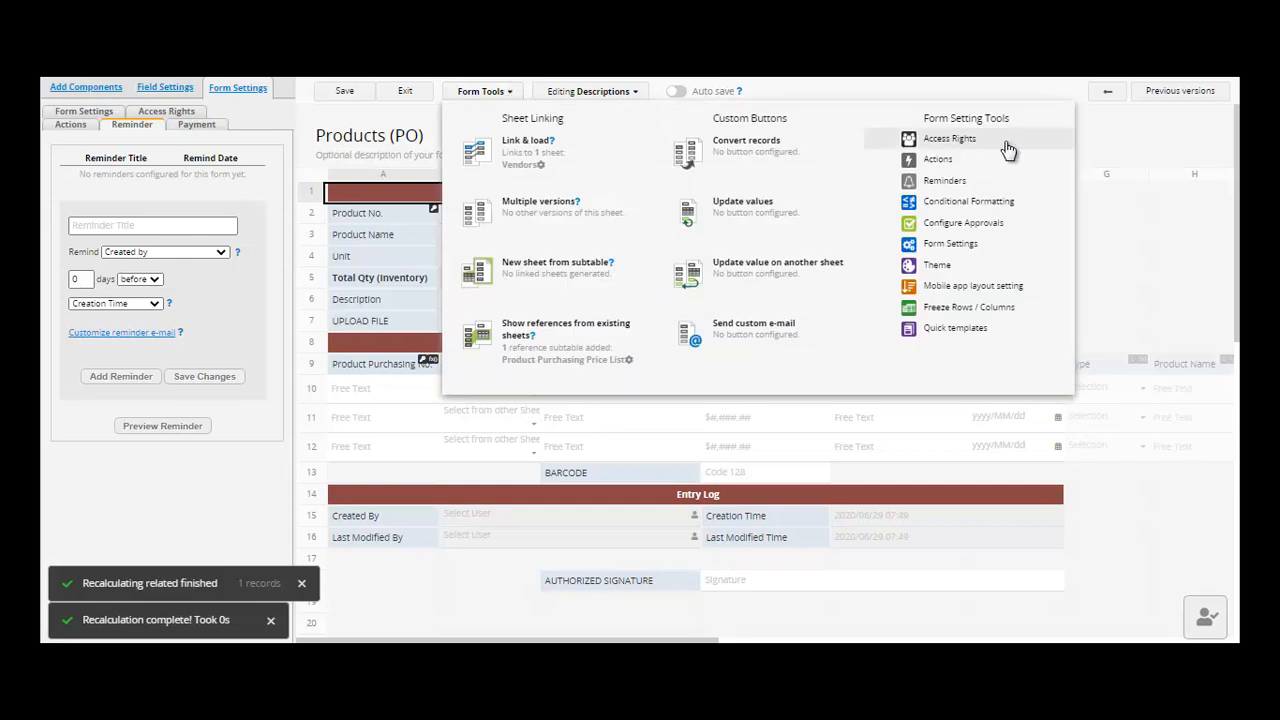
pyautogui.click(1005, 216)
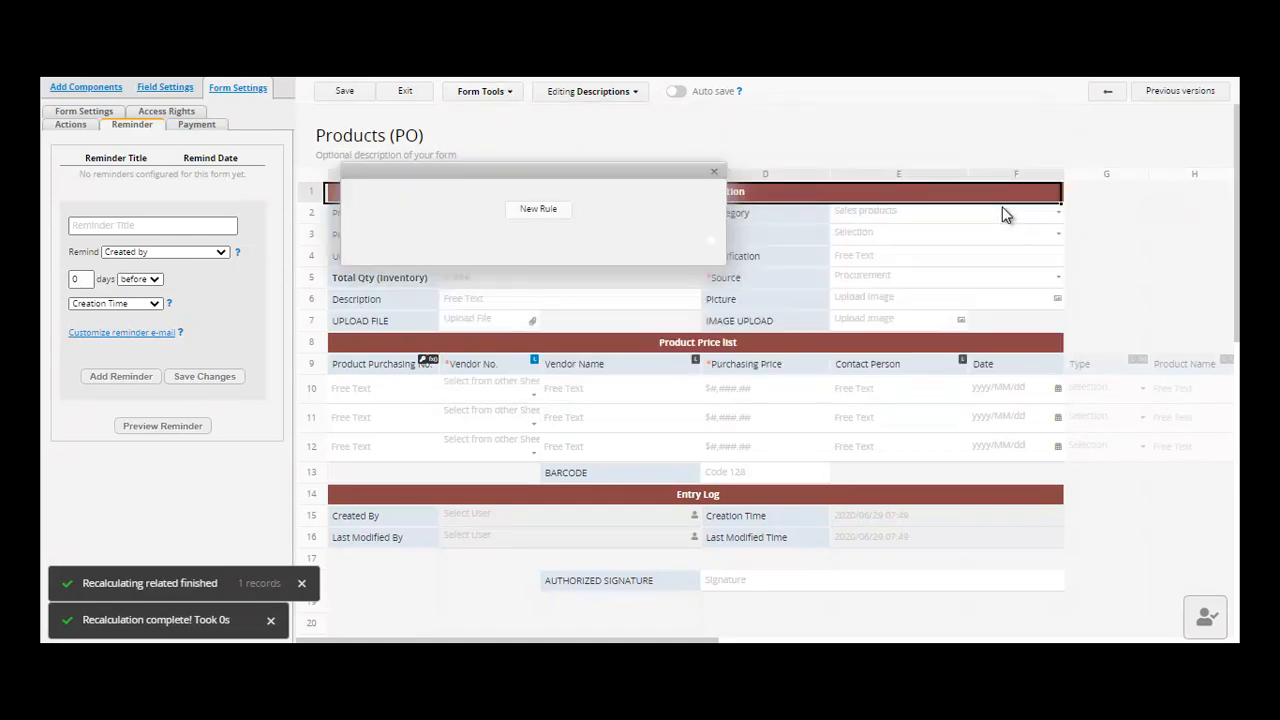
pyautogui.click(538, 210)
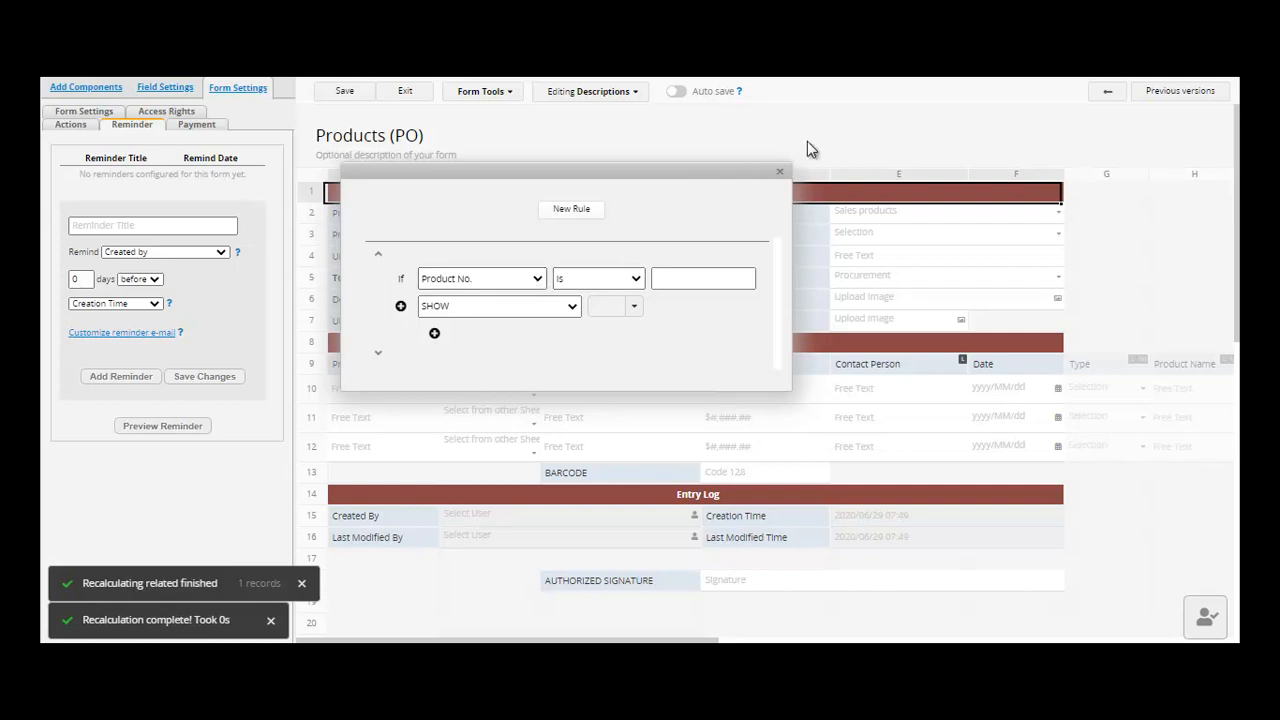
pyautogui.click(778, 172)
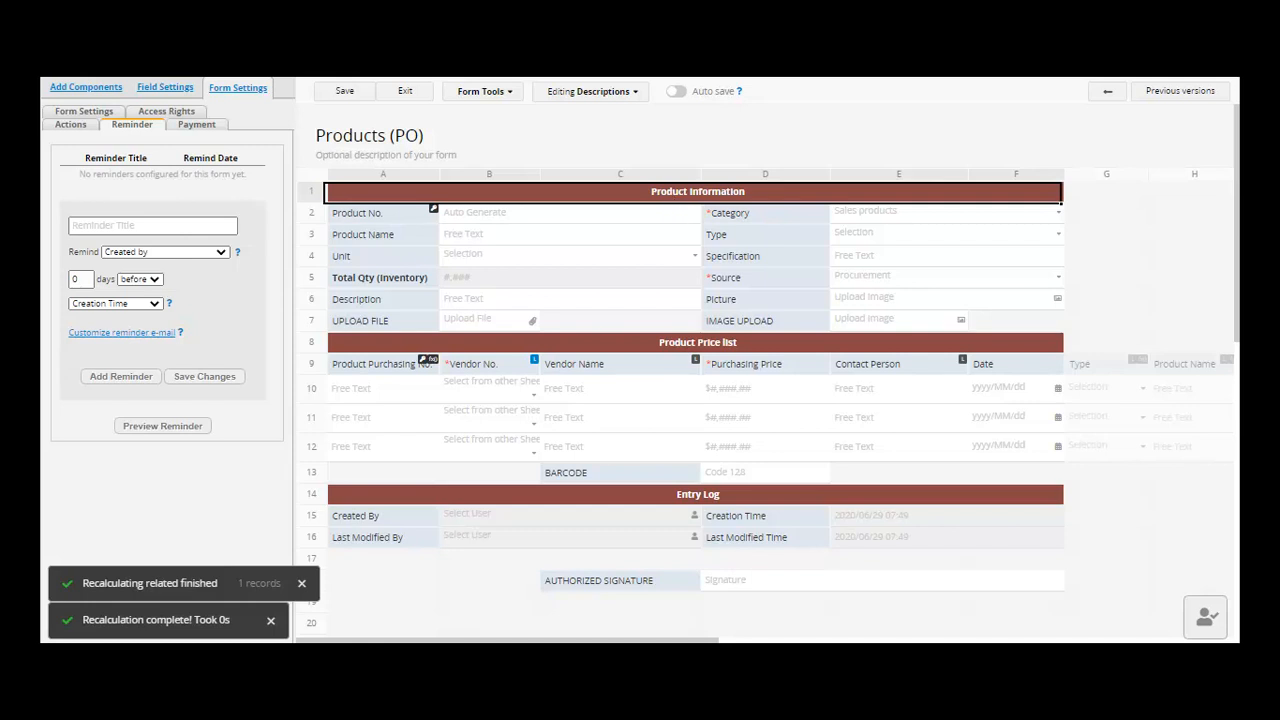
pyautogui.click(509, 95)
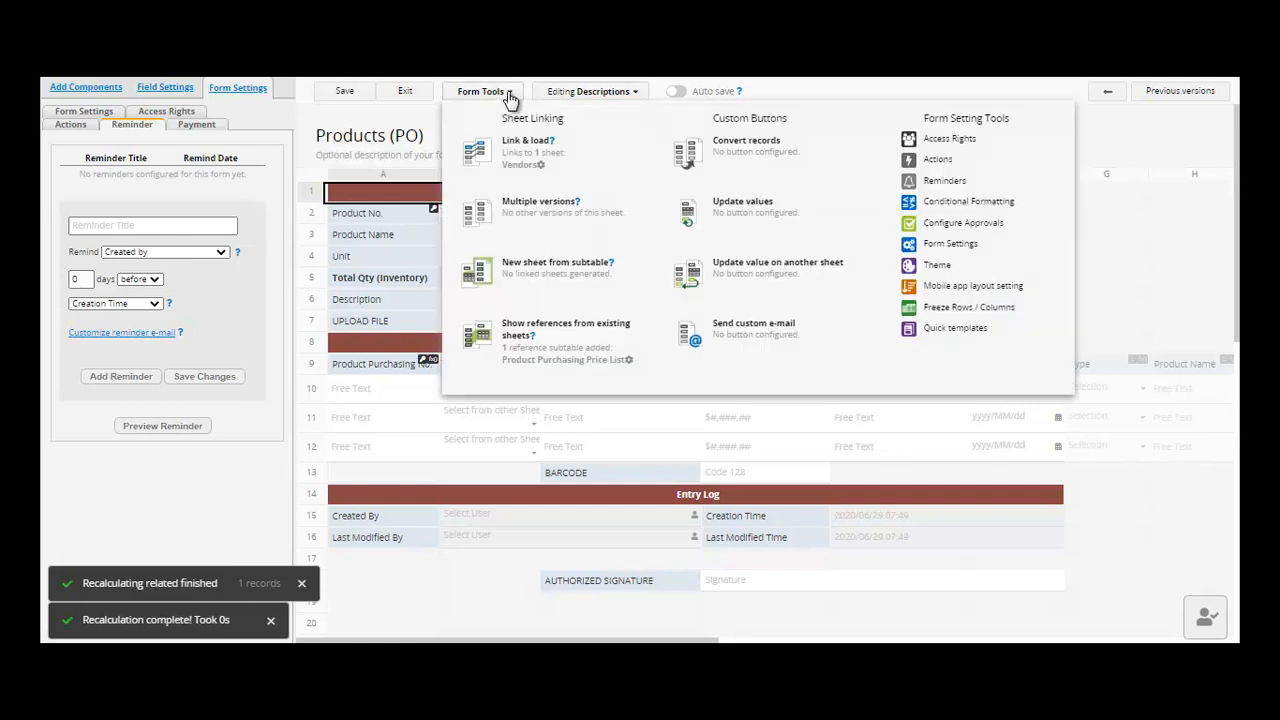
# - Add a blank approval step assigned to Anyone, then view the general Form Settings
pyautogui.click(973, 227)
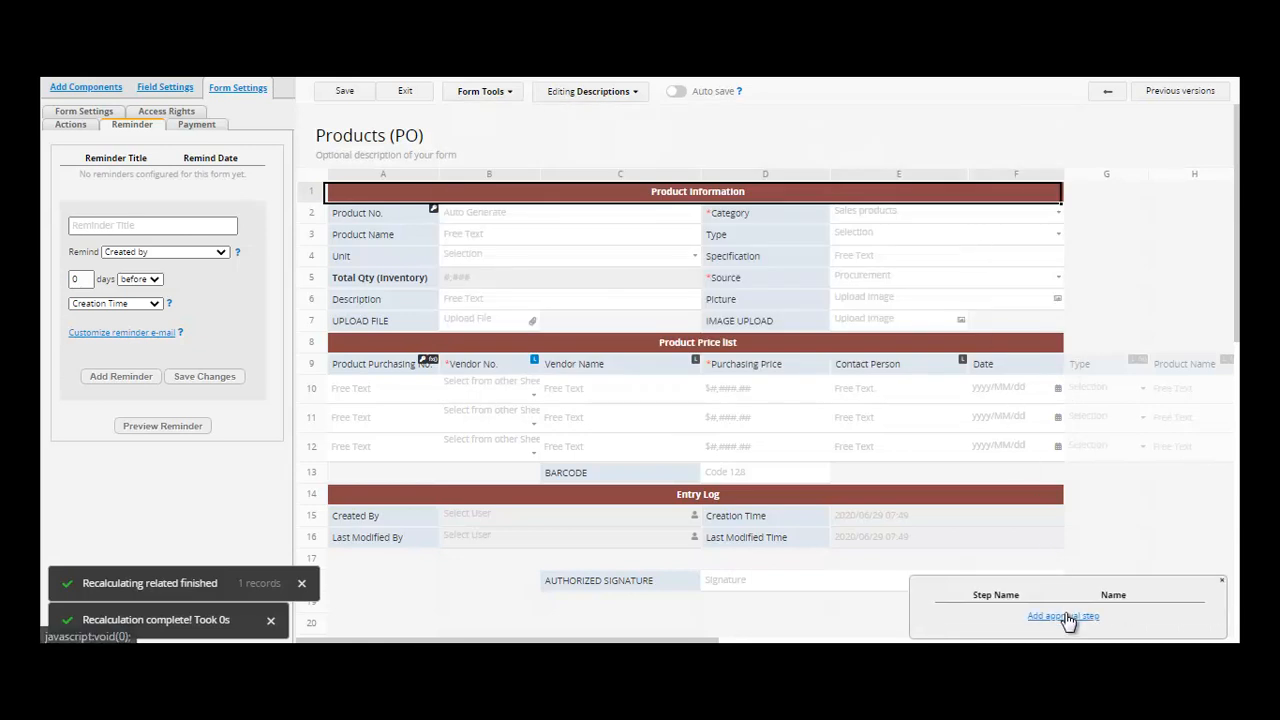
pyautogui.click(1062, 616)
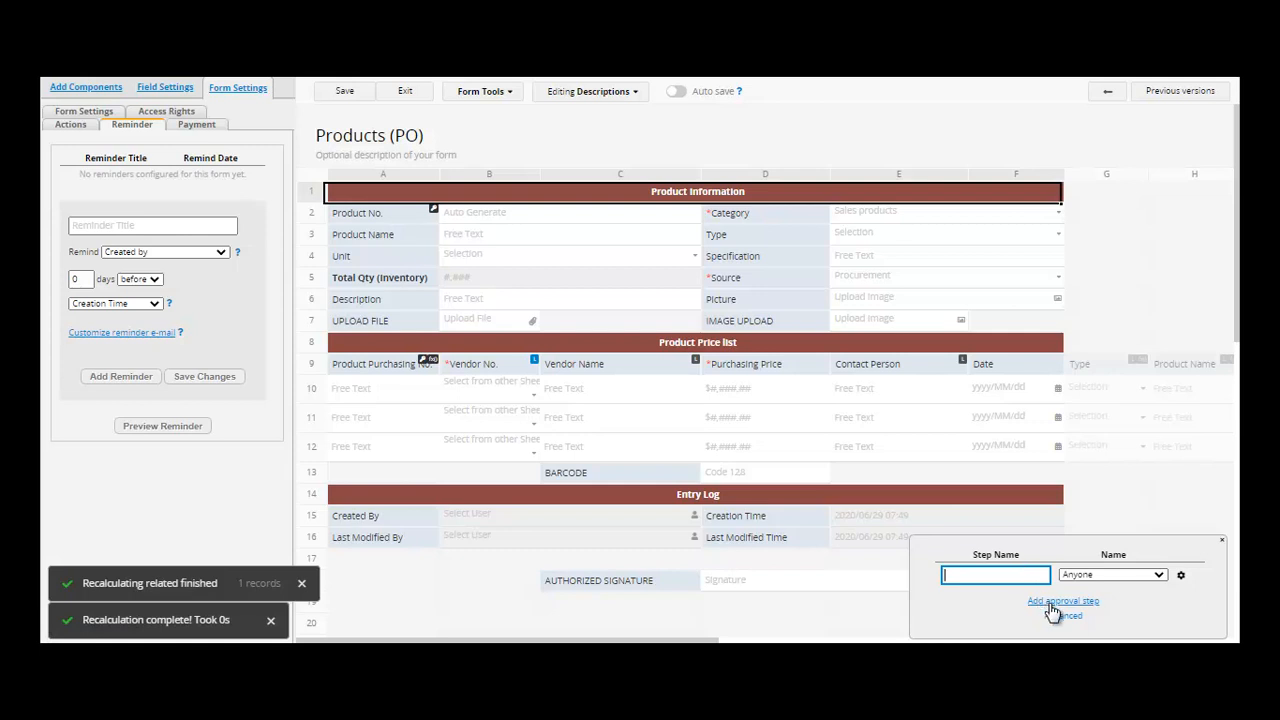
pyautogui.click(510, 95)
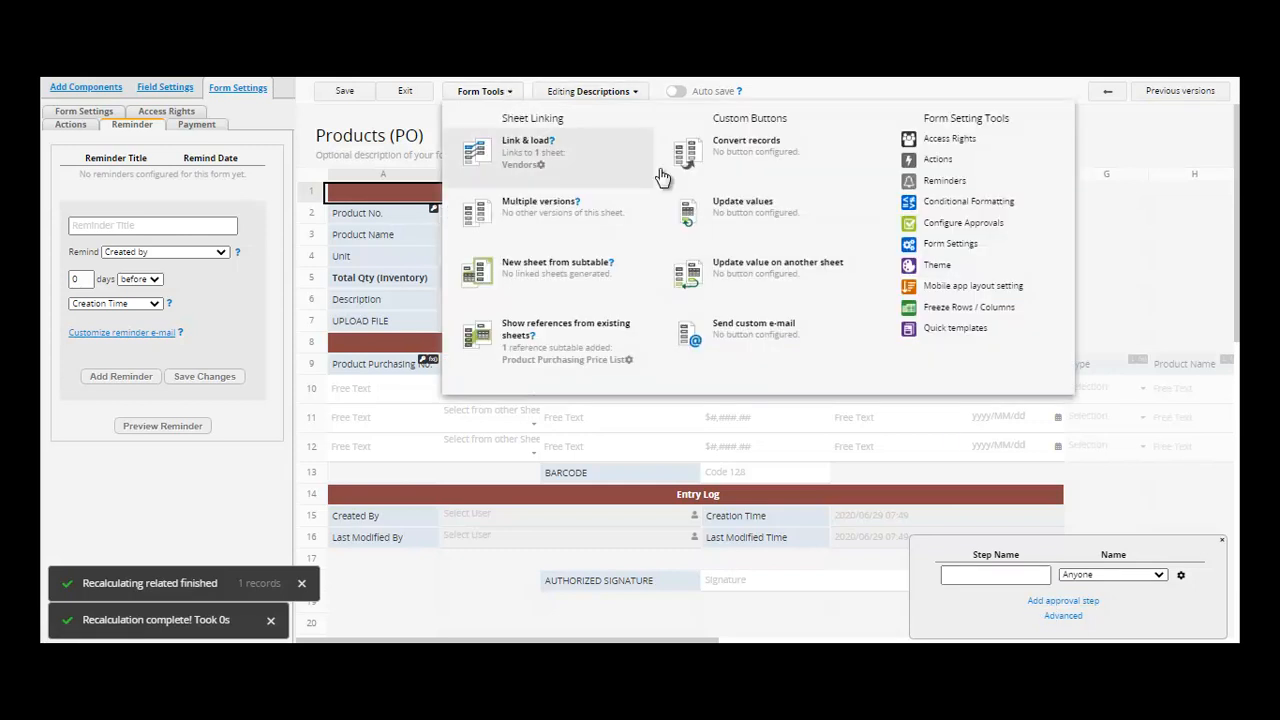
pyautogui.click(950, 244)
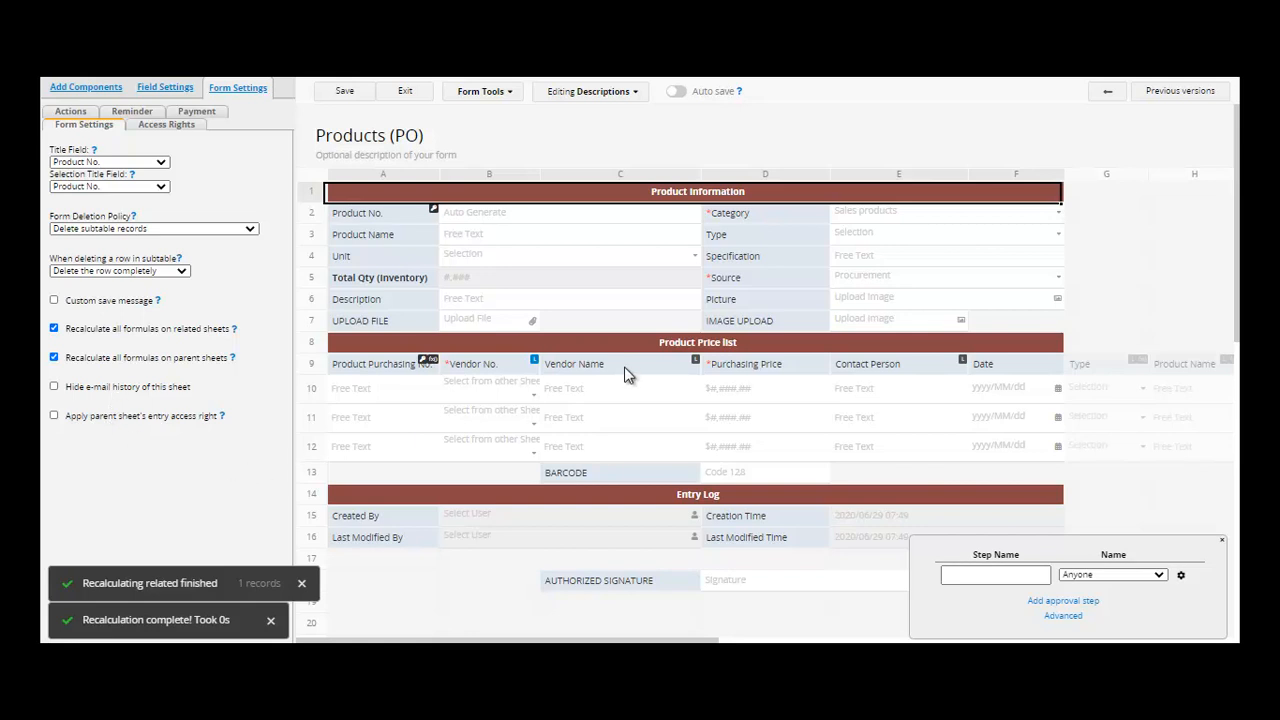
pyautogui.click(514, 94)
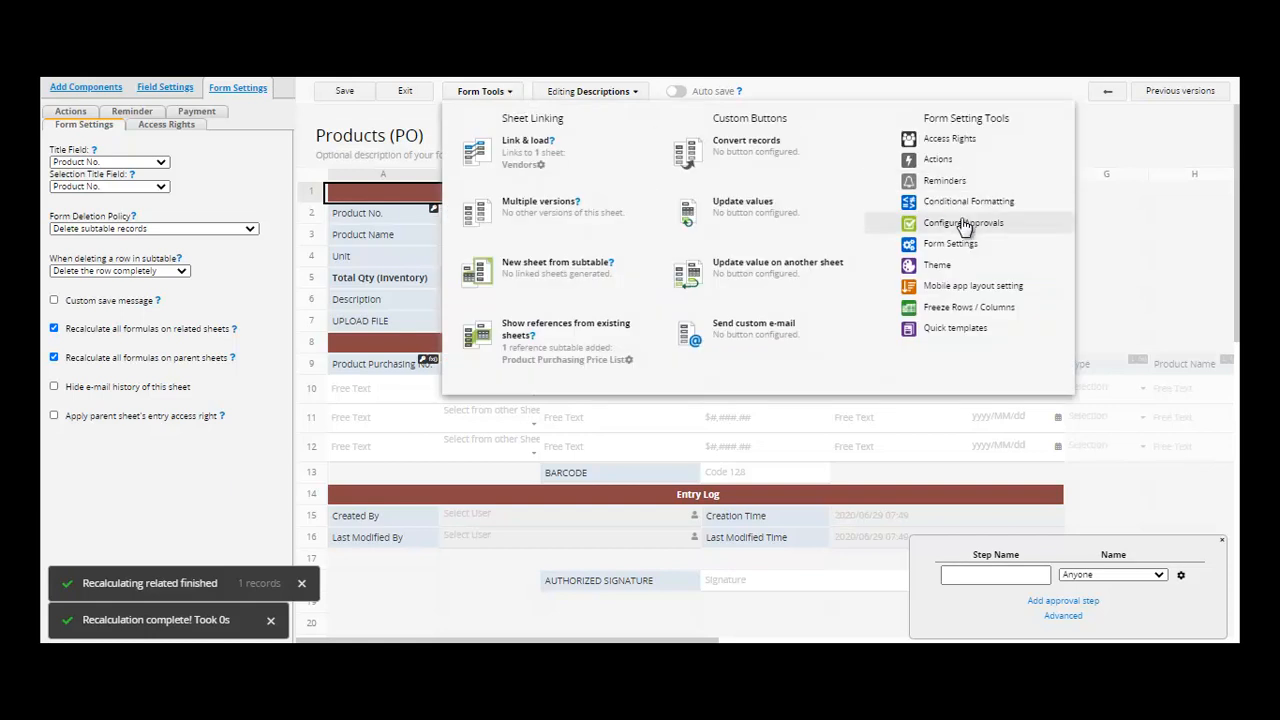
# - Apply the Asphalt theme to the Products (PO) form
pyautogui.click(1012, 270)
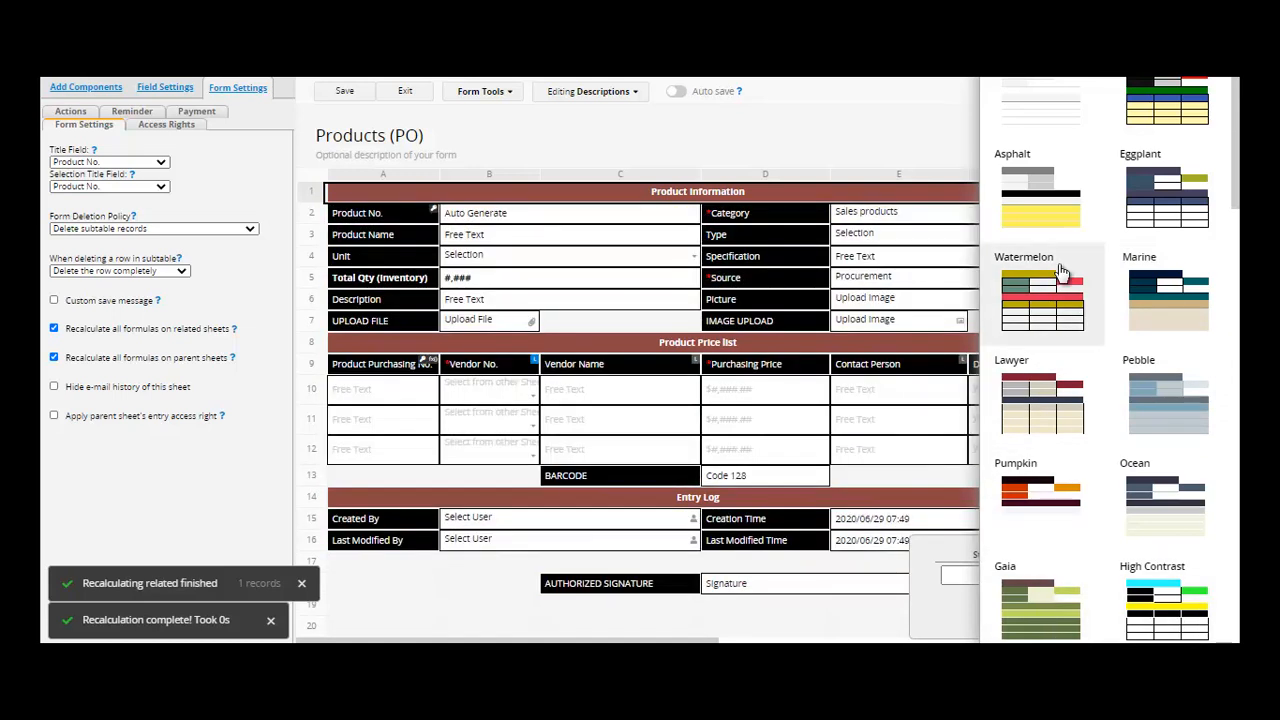
pyautogui.click(1037, 205)
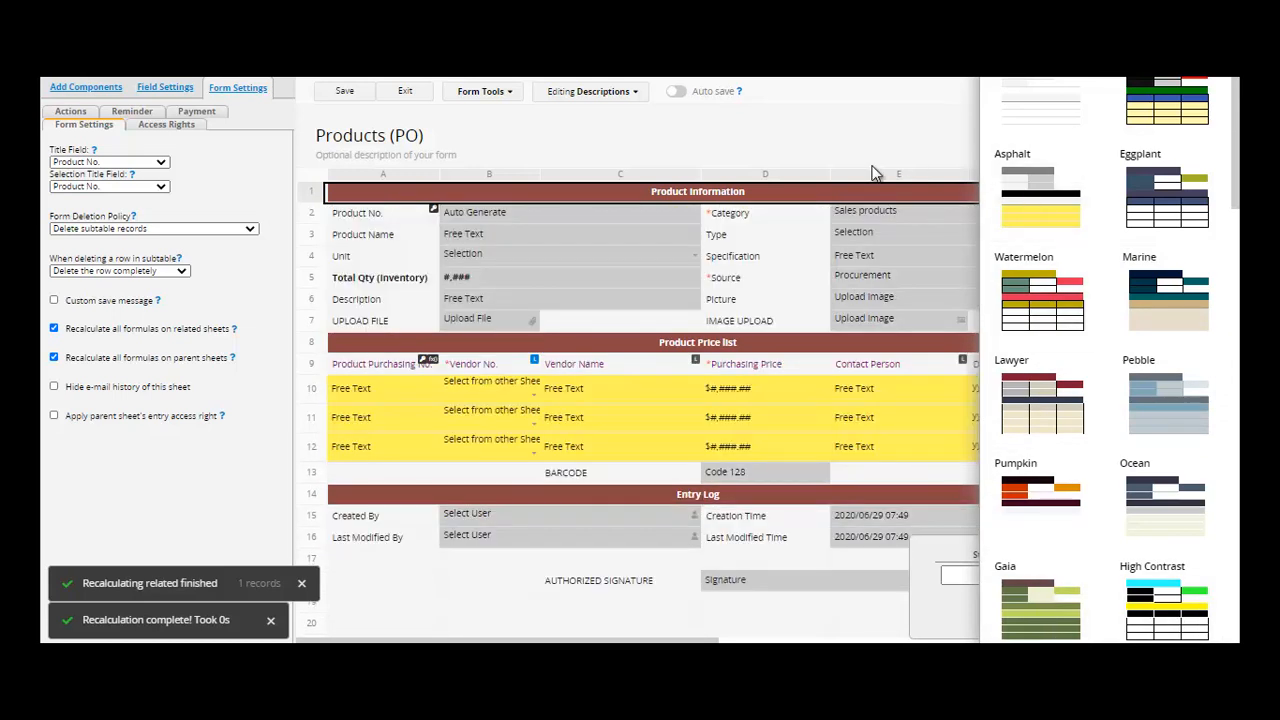
pyautogui.click(492, 93)
# - Look at the Mobile app layout setting and close it unchanged
pyautogui.click(505, 93)
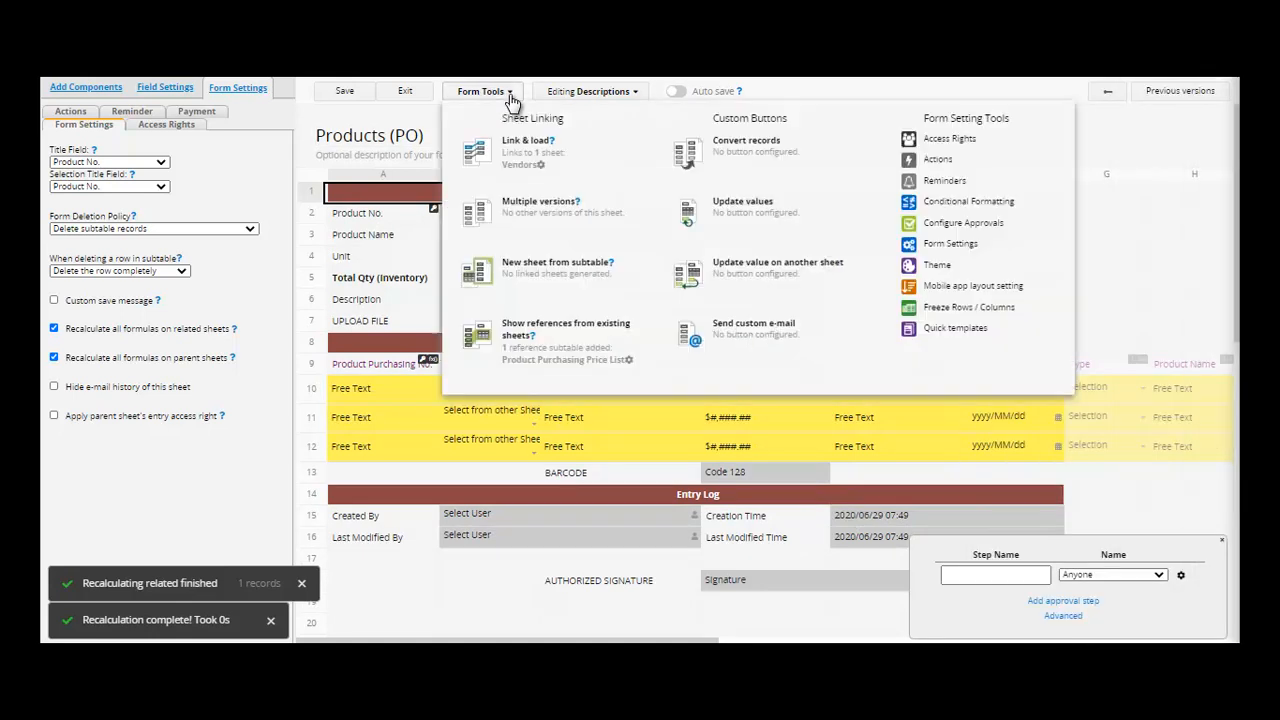
pyautogui.click(967, 290)
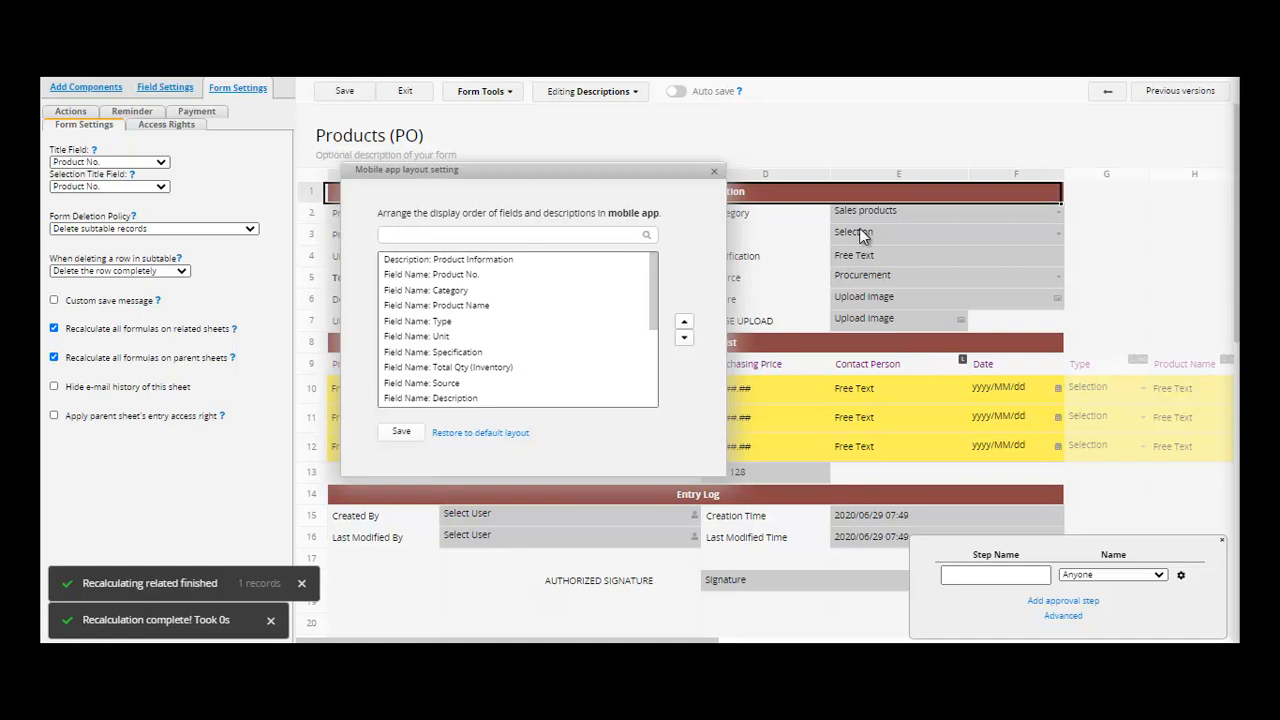
pyautogui.click(714, 174)
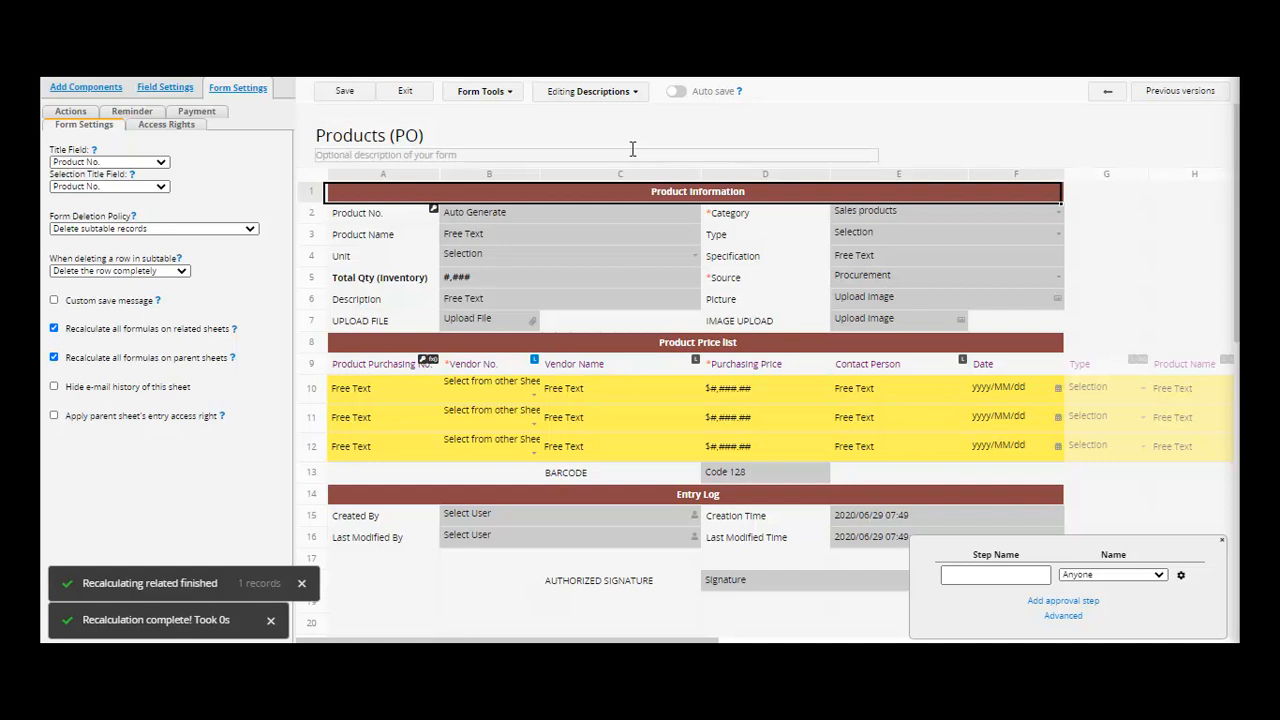
pyautogui.click(507, 99)
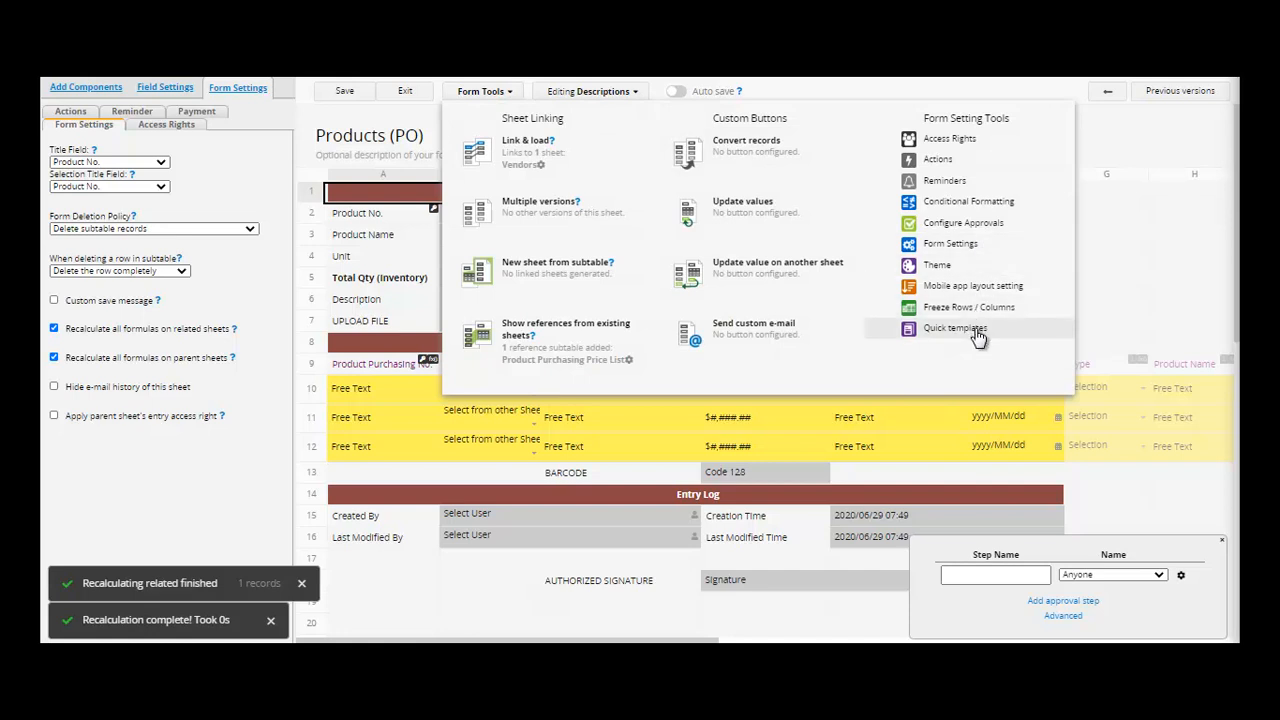
# - Browse Quick templates, then save the Products (PO) design and exit to the record
pyautogui.click(955, 328)
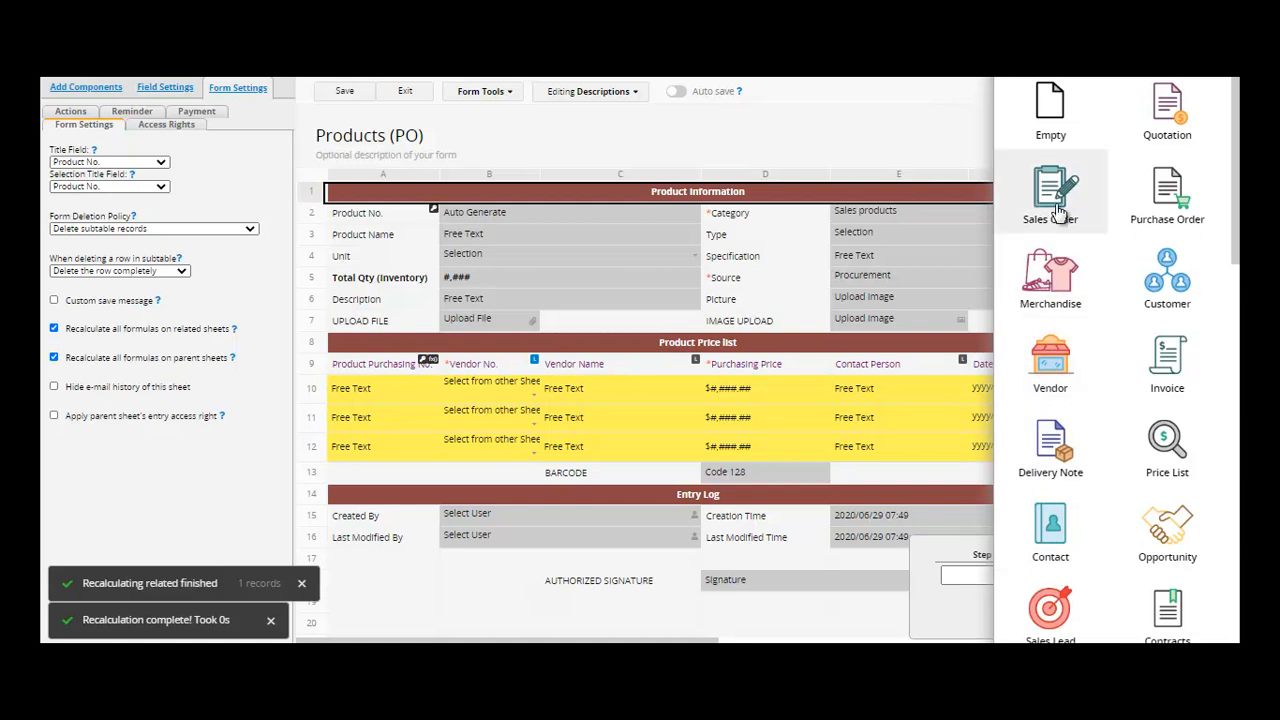
pyautogui.moveTo(1236, 240); pyautogui.dragTo(1237, 630)
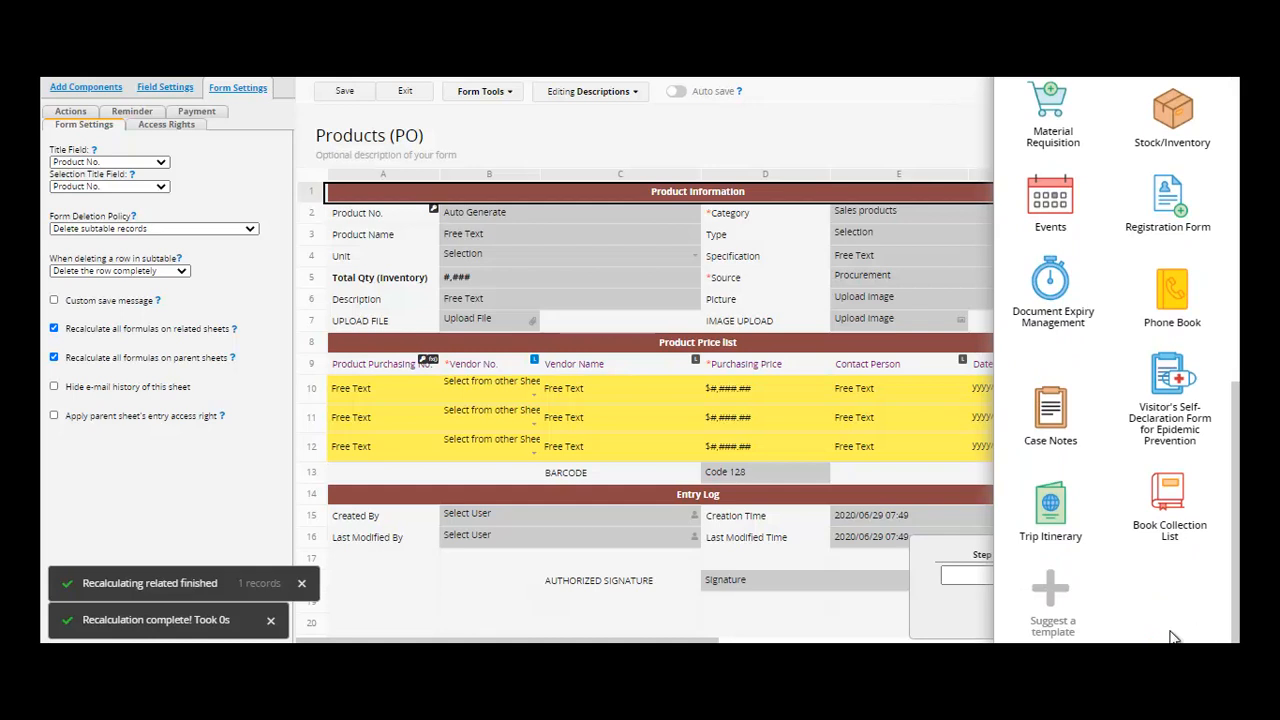
pyautogui.scroll(10, 1230, 172)
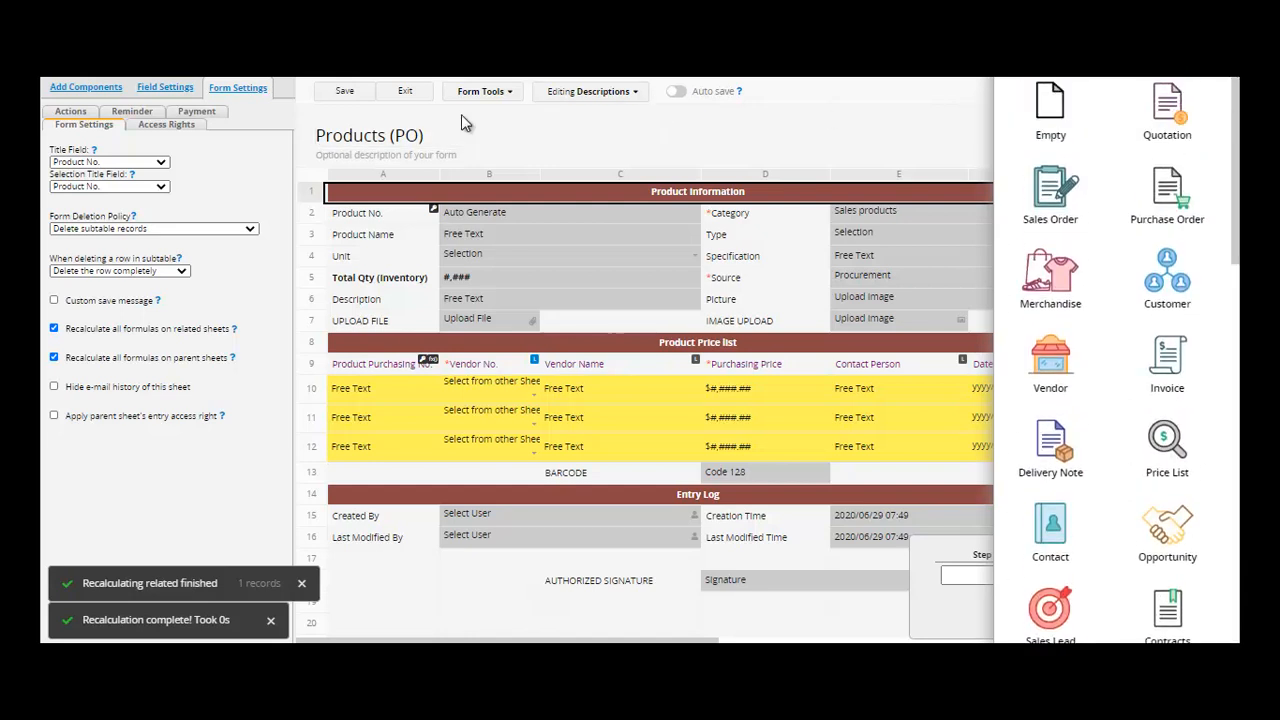
pyautogui.click(348, 93)
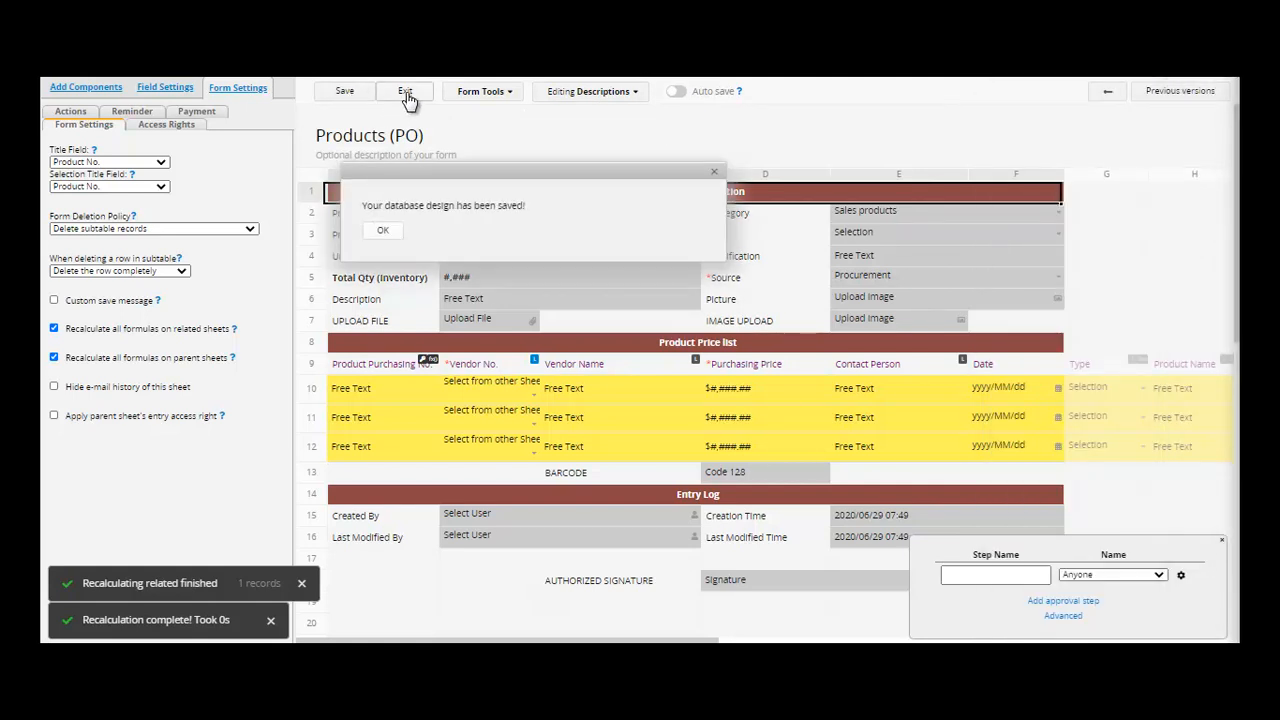
pyautogui.click(405, 93)
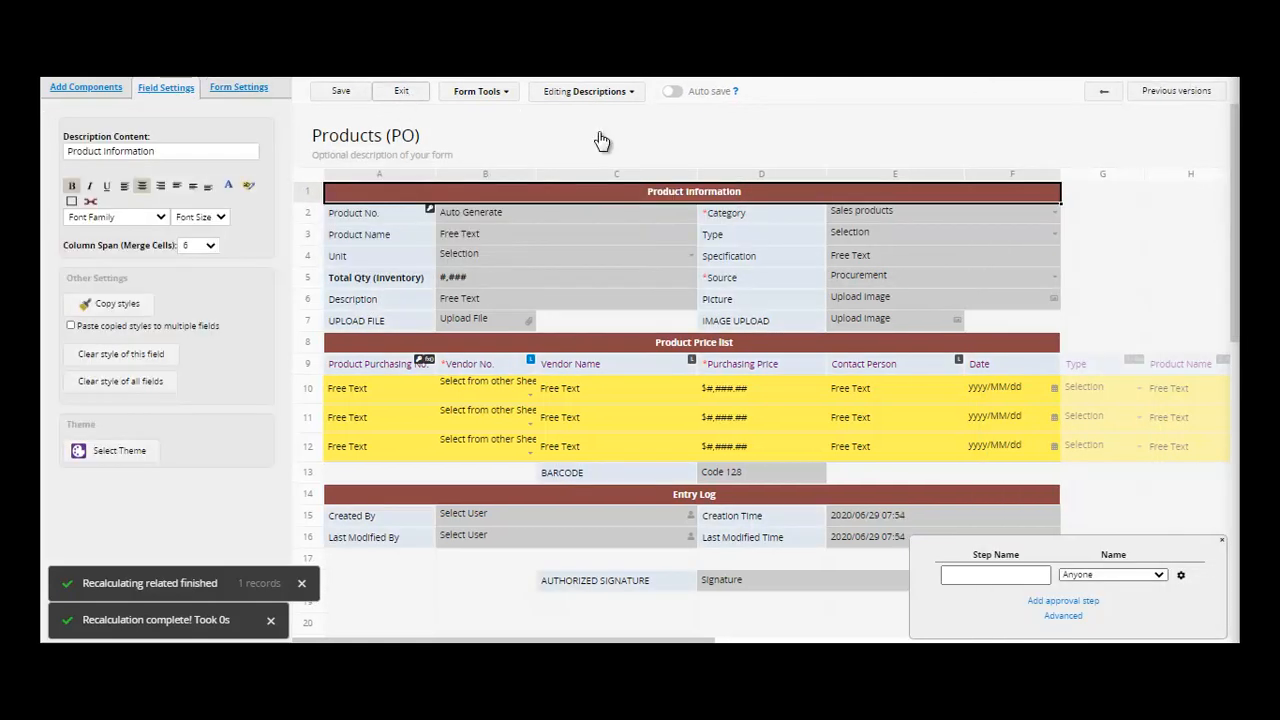